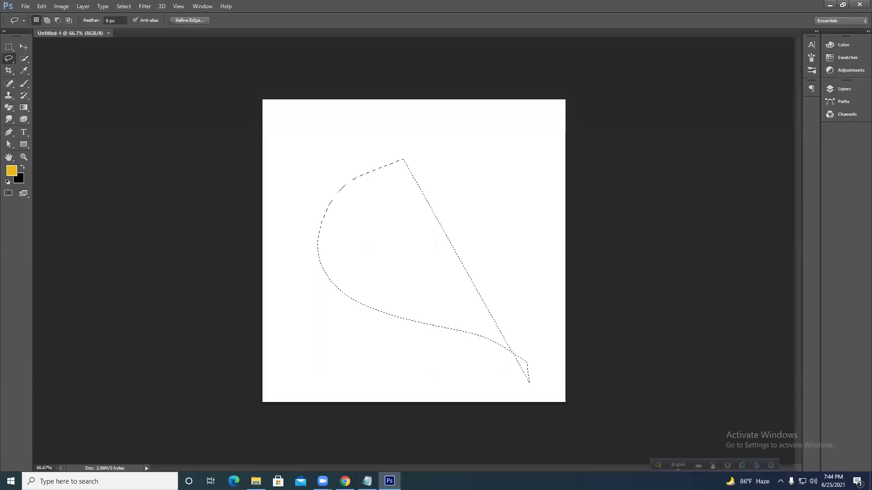
Clear the existing selection, draw two freehand Lasso selections across the canvas, and deselect each one.
{"action": "left_click", "coordinate": [504, 330]}
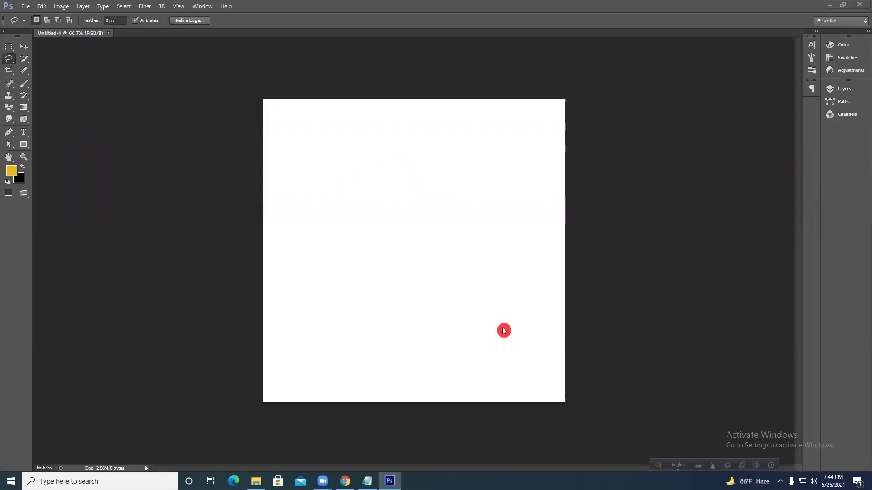
{"action": "mouse_move", "coordinate": [402, 160]}
{"action": "left_mouse_down"}
{"action": "mouse_move", "coordinate": [387, 165]}
{"action": "mouse_move", "coordinate": [529, 383]}
{"action": "left_mouse_up"}
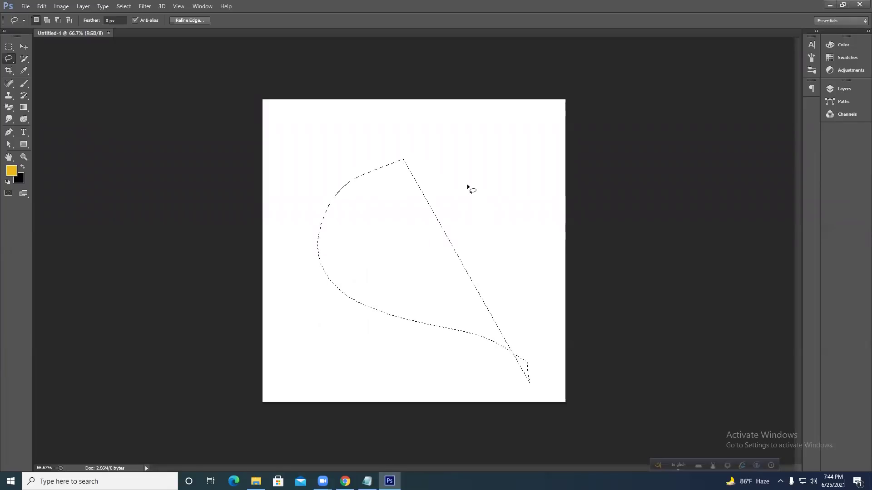
{"action": "left_click", "coordinate": [459, 209]}
{"action": "mouse_move", "coordinate": [354, 139]}
{"action": "left_mouse_down"}
{"action": "mouse_move", "coordinate": [327, 179]}
{"action": "mouse_move", "coordinate": [349, 269]}
{"action": "mouse_move", "coordinate": [432, 317]}
{"action": "mouse_move", "coordinate": [437, 277]}
{"action": "mouse_move", "coordinate": [397, 189]}
{"action": "mouse_move", "coordinate": [353, 138]}
{"action": "mouse_move", "coordinate": [309, 203]}
{"action": "mouse_move", "coordinate": [403, 299]}
{"action": "mouse_move", "coordinate": [520, 353]}
{"action": "mouse_move", "coordinate": [521, 367]}
{"action": "mouse_move", "coordinate": [559, 317]}
{"action": "mouse_move", "coordinate": [564, 221]}
{"action": "left_mouse_up"}
{"action": "key", "text": "ctrl+d"}
Draw a closed eight-corner selection with the Polygonal Lasso Tool on the blank canvas and deselect it.
{"action": "right_click", "coordinate": [7, 62]}
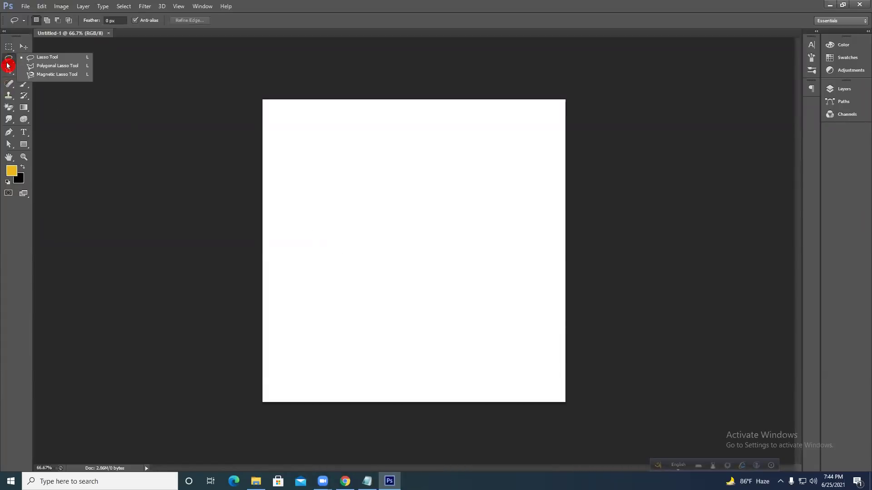
{"action": "left_click", "coordinate": [42, 68]}
{"action": "left_click", "coordinate": [341, 146]}
{"action": "left_click", "coordinate": [328, 228]}
{"action": "left_click", "coordinate": [344, 318]}
{"action": "left_click", "coordinate": [501, 335]}
{"action": "left_click", "coordinate": [522, 274]}
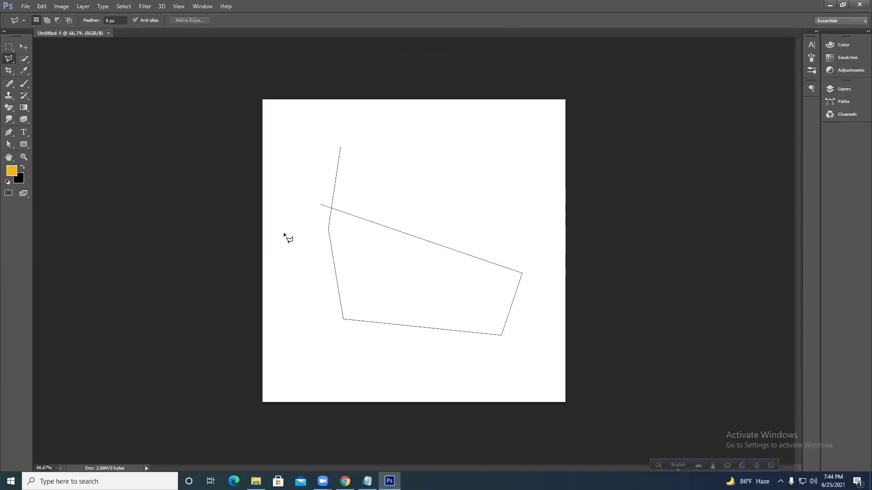
{"action": "left_click", "coordinate": [276, 322]}
{"action": "left_click", "coordinate": [280, 261]}
{"action": "left_click", "coordinate": [394, 232]}
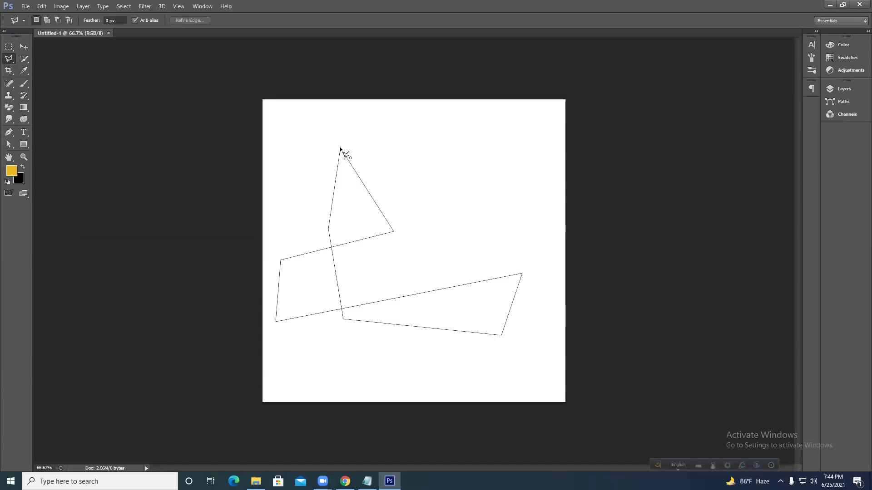
{"action": "left_click", "coordinate": [341, 149]}
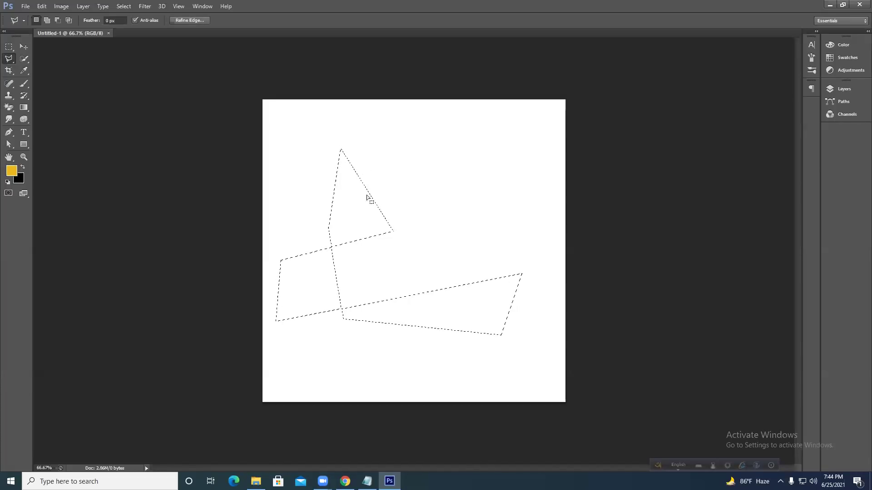
{"action": "key", "text": "ctrl+d"}
Start a new Polygonal Lasso outline by placing seven corner points across the canvas.
{"action": "left_click", "coordinate": [310, 151]}
{"action": "left_click", "coordinate": [297, 258]}
{"action": "left_click", "coordinate": [371, 251]}
{"action": "left_click", "coordinate": [367, 311]}
{"action": "left_click", "coordinate": [478, 305]}
{"action": "left_click", "coordinate": [534, 218]}
{"action": "left_click", "coordinate": [443, 202]}
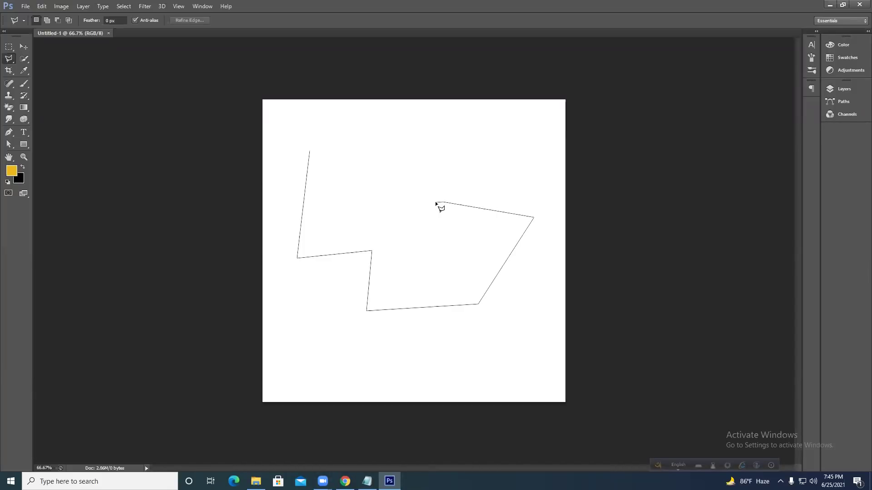
Remove the outline's most recent corner points one by one until only the first two remain, replacing one corner along the way.
{"action": "key", "text": "BackSpace"}
{"action": "left_click", "coordinate": [537, 129]}
{"action": "key", "text": "BackSpace"}
{"action": "key", "text": "BackSpace"}
{"action": "key", "text": "BackSpace"}
{"action": "key", "text": "BackSpace"}
{"action": "key", "text": "BackSpace"}
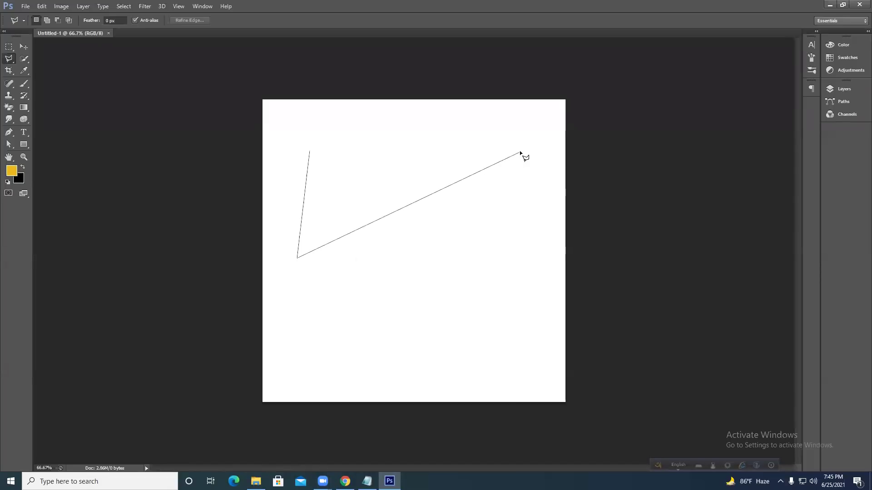
Extend the polygonal outline with four more corners and remove the last three of them.
{"action": "left_click", "coordinate": [443, 332]}
{"action": "left_click", "coordinate": [554, 190]}
{"action": "left_click", "coordinate": [411, 148]}
{"action": "left_click", "coordinate": [336, 228]}
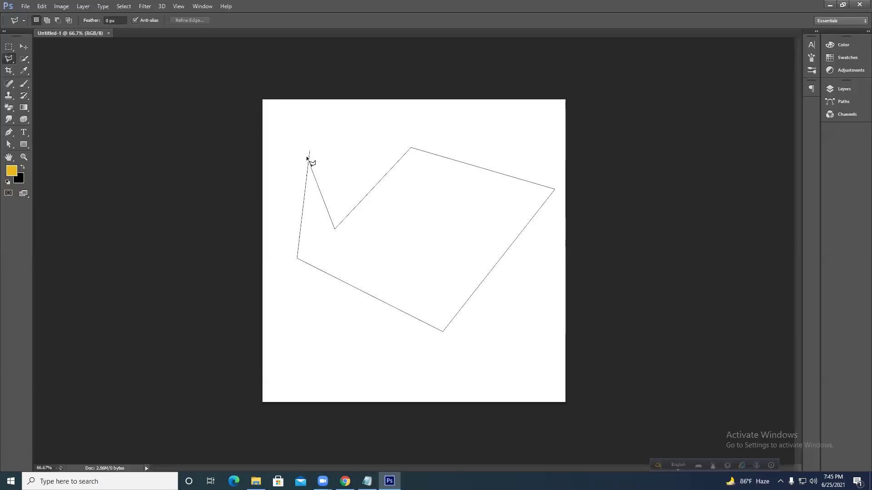
{"action": "key", "text": "BackSpace"}
{"action": "key", "text": "BackSpace"}
{"action": "key", "text": "BackSpace"}
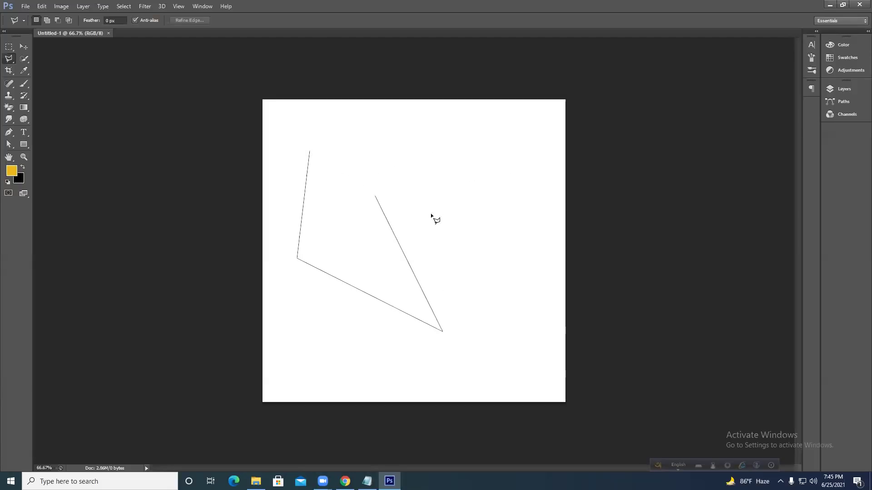
Add two corners, close the polygonal outline at its starting point, and deselect the finished selection.
{"action": "left_click", "coordinate": [454, 201]}
{"action": "left_click", "coordinate": [411, 175]}
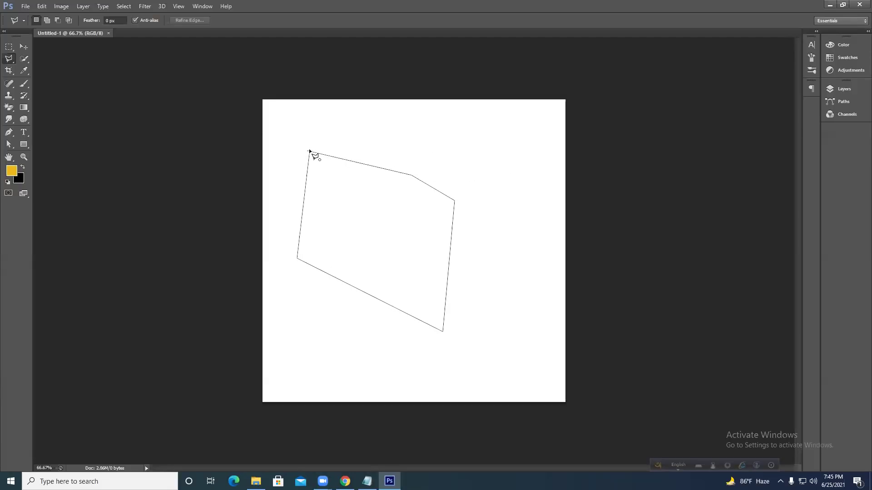
{"action": "left_click", "coordinate": [310, 151]}
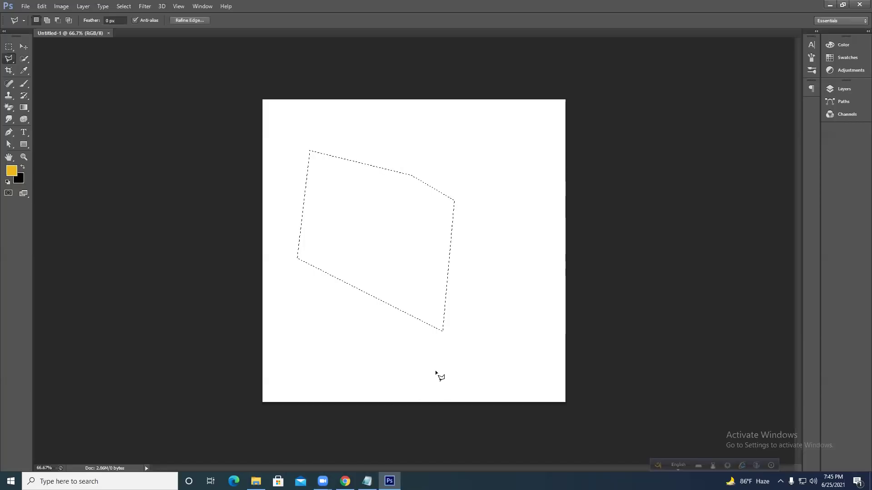
{"action": "key", "text": "ctrl+d"}
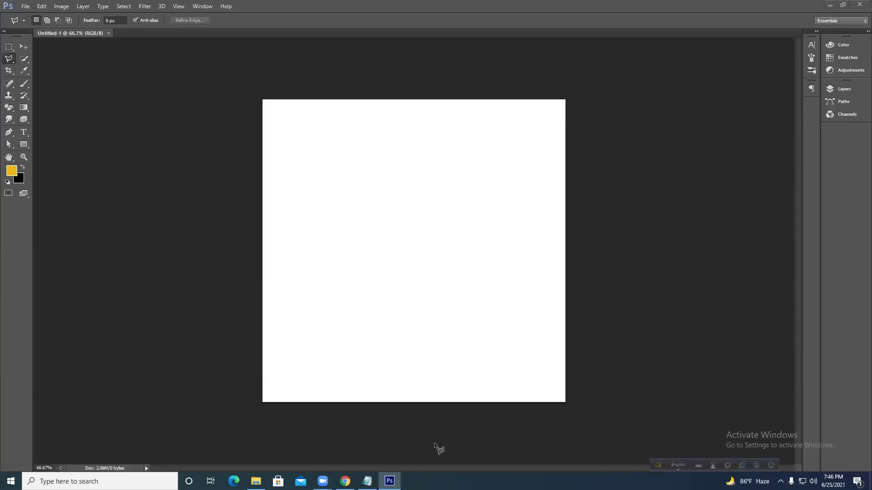
Toggle the keyboard input language to Bangla and back to English, and activate the Pen Tool.
{"action": "left_click", "coordinate": [618, 458]}
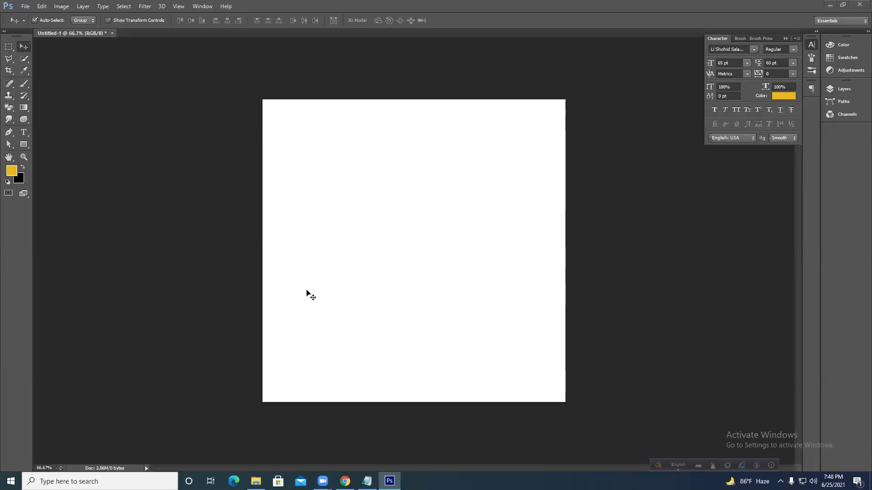
{"action": "left_click", "coordinate": [31, 51]}
{"action": "key", "text": "F12"}
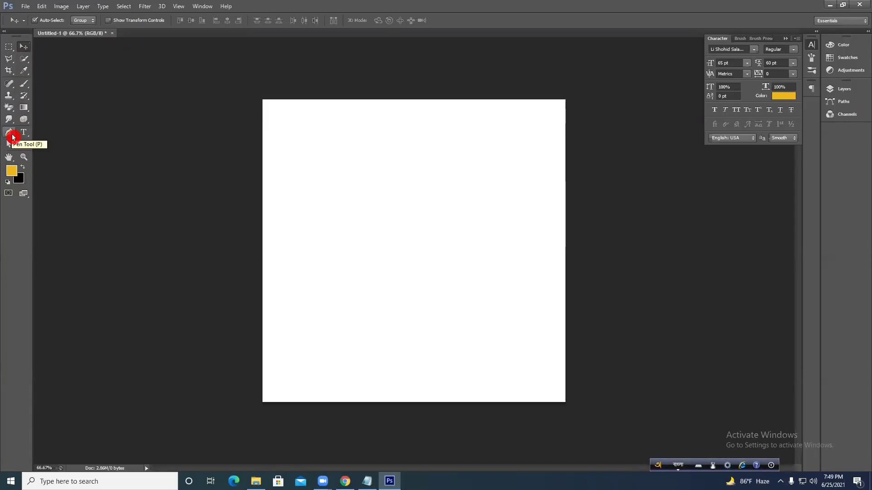
{"action": "key", "text": "p"}
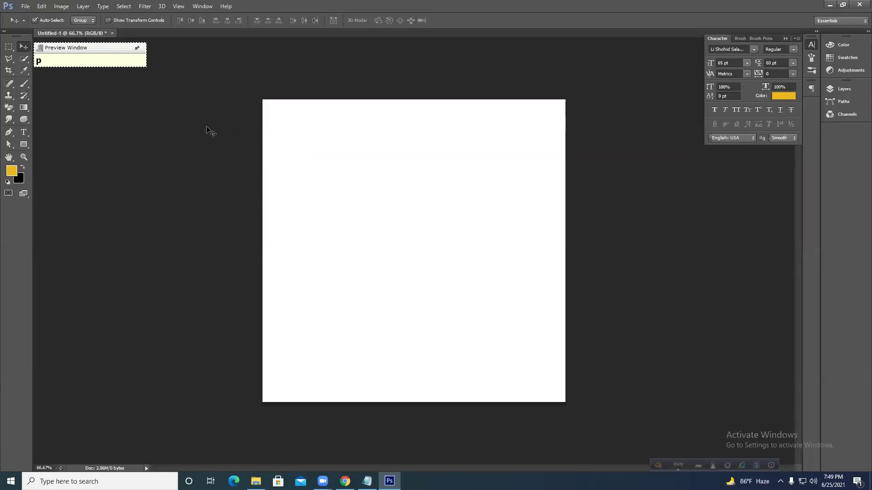
{"action": "key", "text": "F12"}
{"action": "key", "text": "p"}
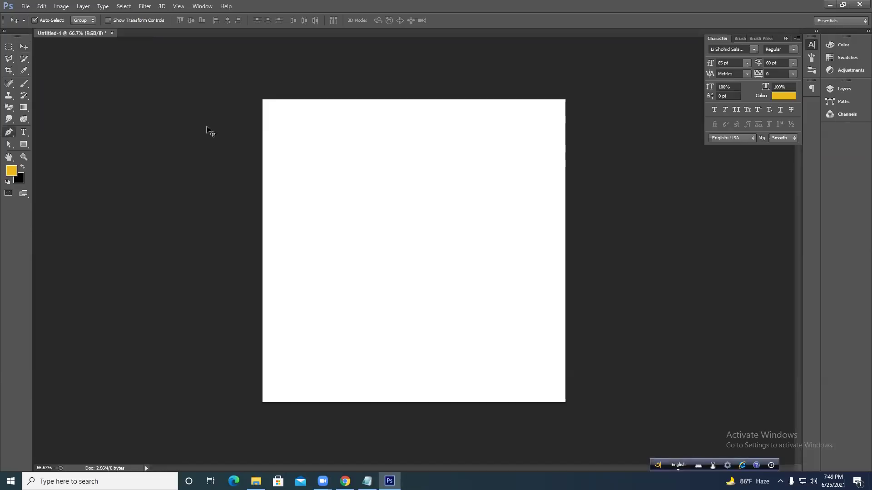
{"action": "left_click", "coordinate": [29, 49]}
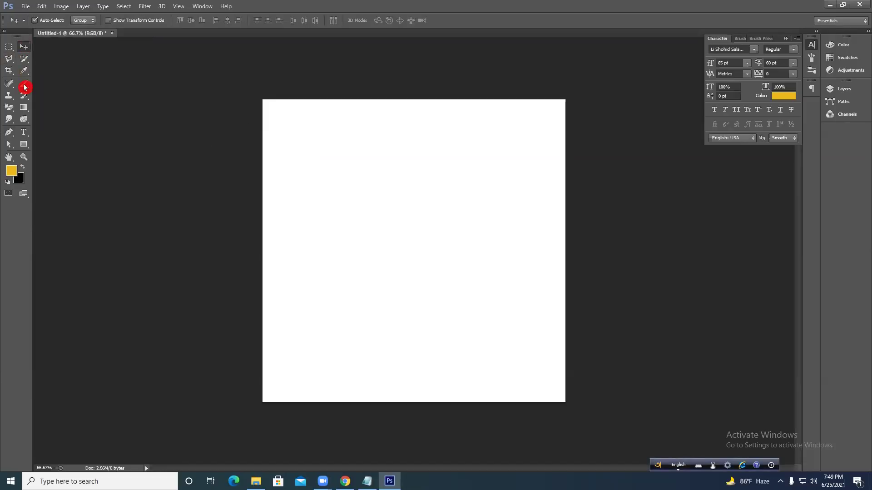
{"action": "left_click", "coordinate": [8, 133]}
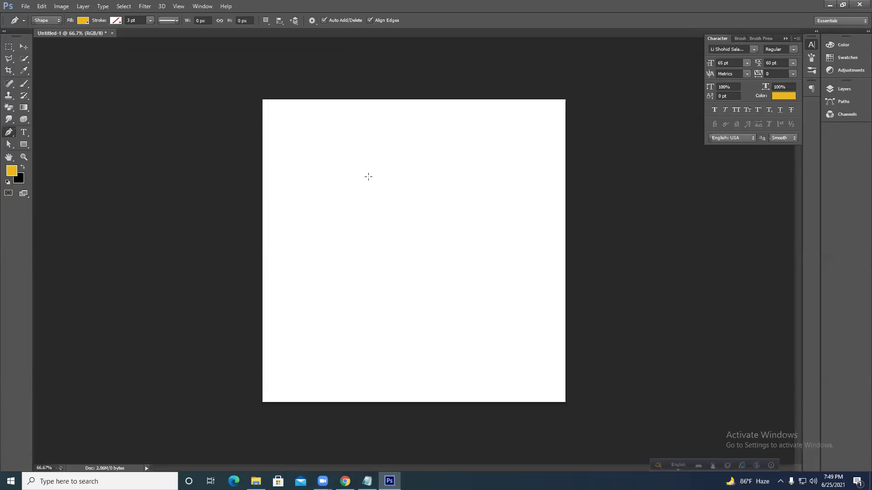
Activate the Brush Tool and set its brush size to 400 px.
{"action": "left_click", "coordinate": [19, 137]}
{"action": "left_click", "coordinate": [25, 83]}
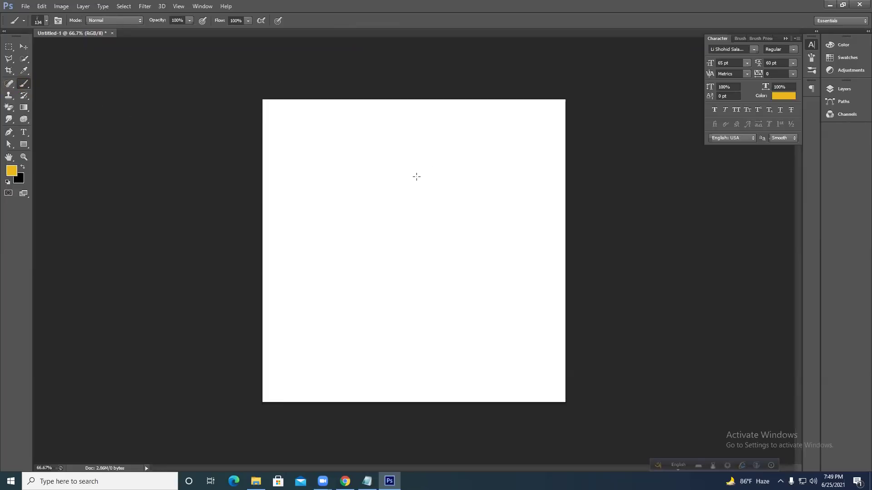
{"action": "key", "text": "bracketleft"}
{"action": "key", "text": "bracketleft"}
{"action": "key", "text": "bracketleft"}
{"action": "key", "text": "bracketleft"}
{"action": "key", "text": "bracketleft"}
Activate the Spot Healing Brush and Pen tools in turn, and return to the Brush Tool.
{"action": "left_click", "coordinate": [9, 84]}
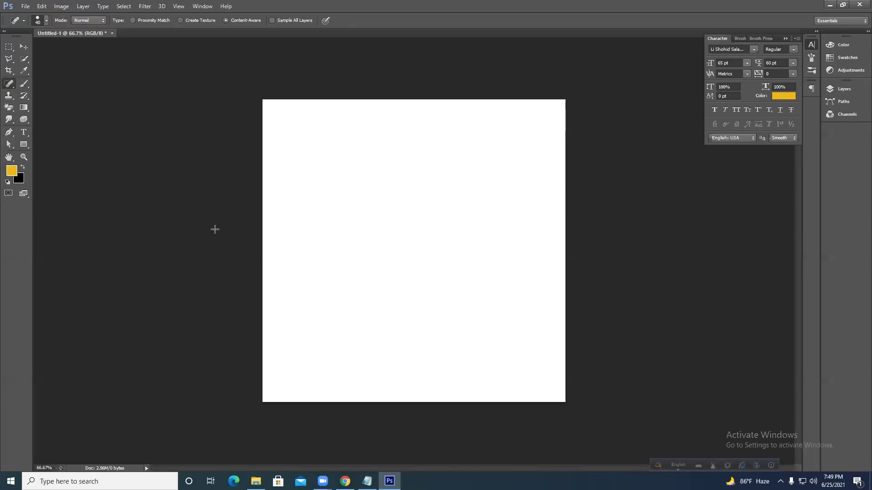
{"action": "left_click", "coordinate": [9, 132]}
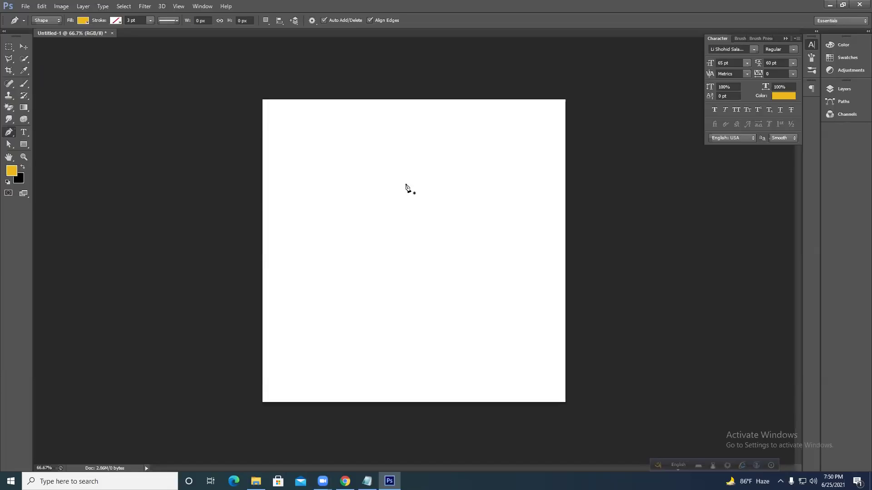
{"action": "key", "text": "b"}
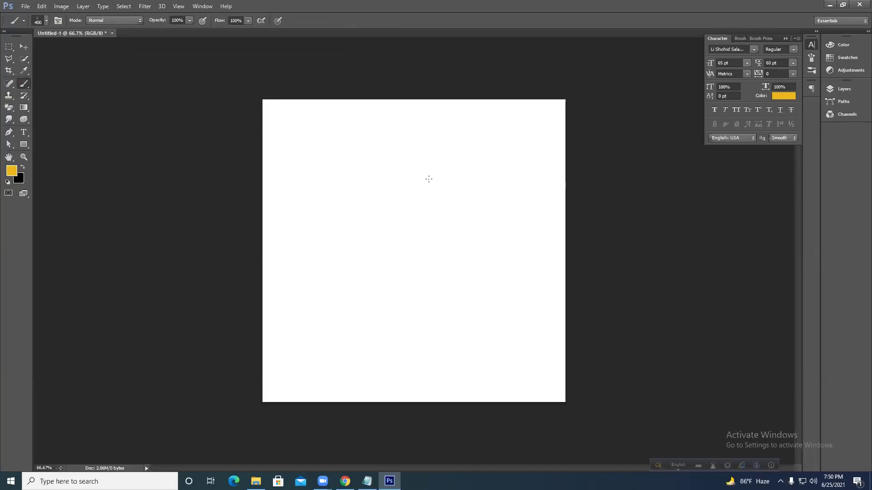
Paint a test stroke with the 400 px brush in the canvas's upper area, undo it, and switch the pointer to the precise crosshair.
{"action": "scroll", "coordinate": [438, 194], "scroll_direction": "down", "scroll_amount": 2}
{"action": "scroll", "coordinate": [428, 205], "scroll_direction": "up", "scroll_amount": 2}
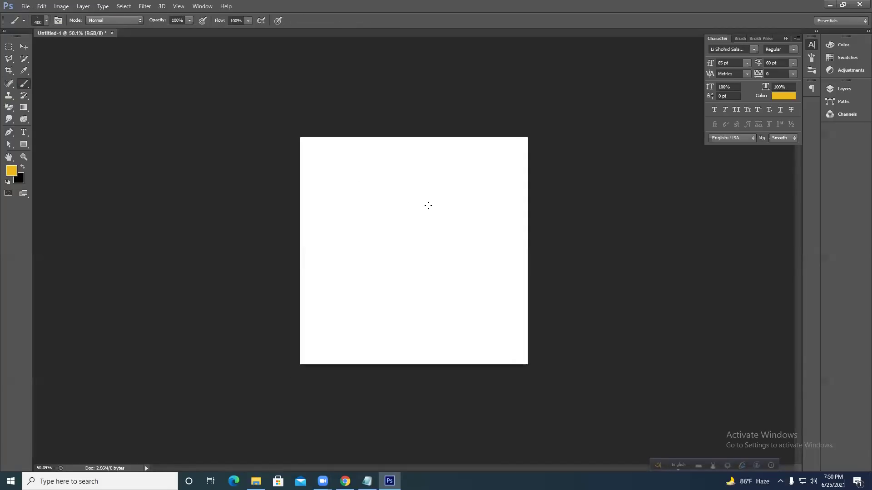
{"action": "scroll", "coordinate": [429, 203], "scroll_direction": "up", "scroll_amount": 1}
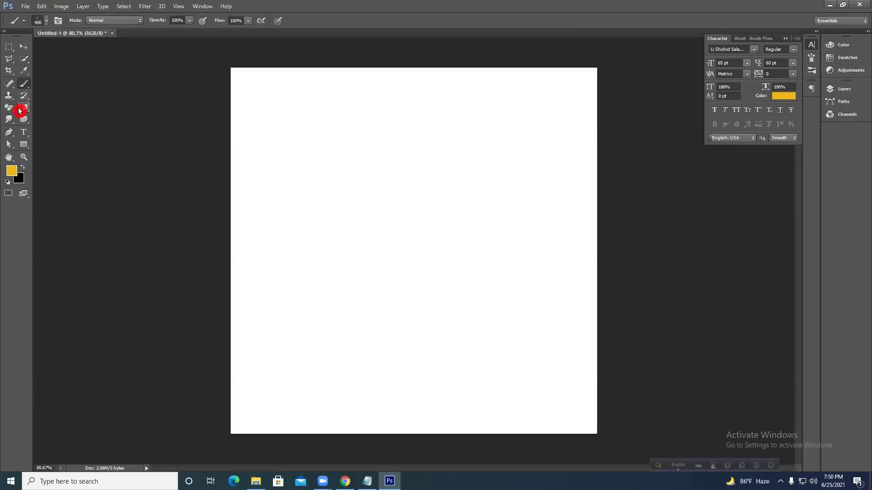
{"action": "left_click", "coordinate": [39, 22]}
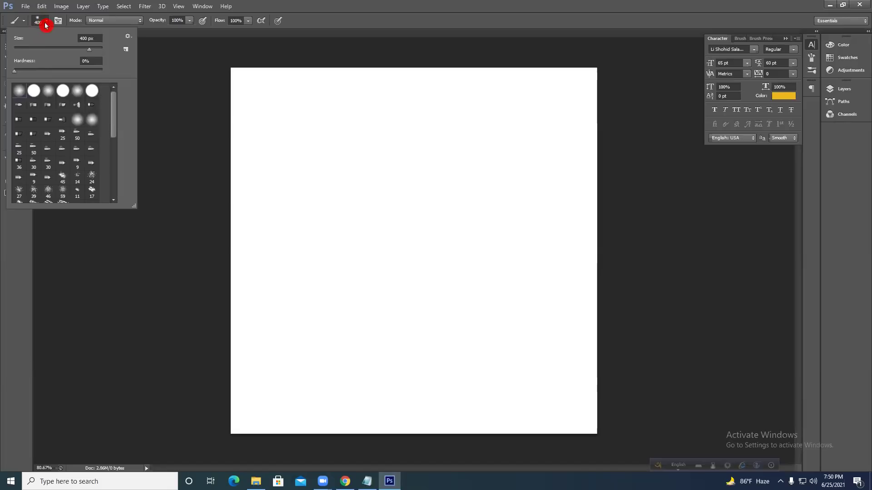
{"action": "left_click", "coordinate": [43, 23]}
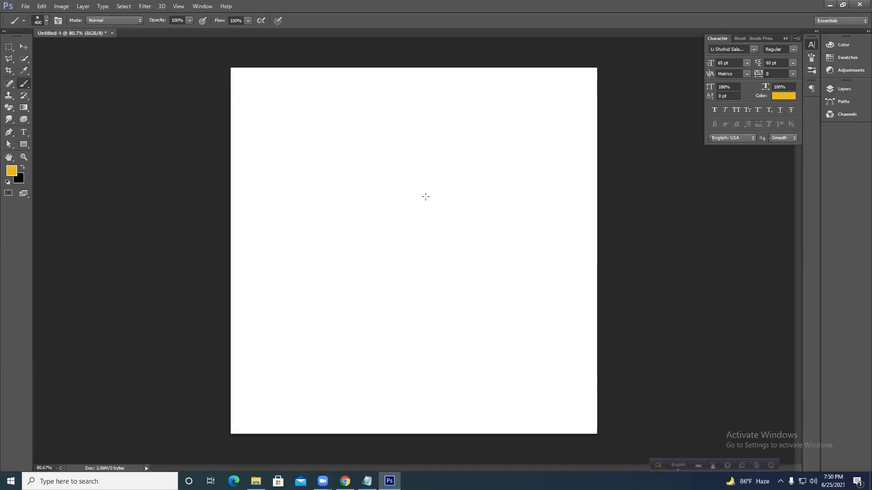
{"action": "mouse_move", "coordinate": [439, 166]}
{"action": "left_mouse_down"}
{"action": "mouse_move", "coordinate": [374, 202]}
{"action": "mouse_move", "coordinate": [339, 241]}
{"action": "left_mouse_up"}
{"action": "key", "text": "ctrl+z"}
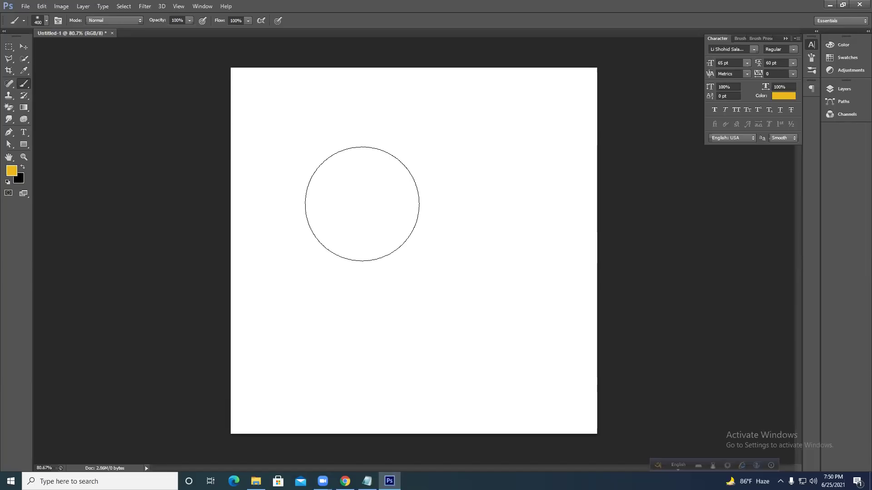
{"action": "key", "text": "Caps_Lock"}
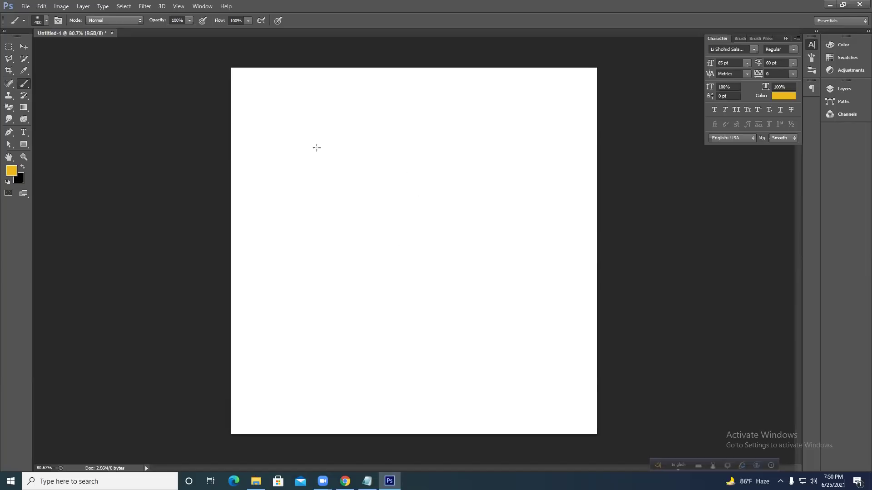
Try the Pen, Spot Healing Brush, Brush and Clone Stamp tools in turn, ending with the Pen Tool active.
{"action": "left_click", "coordinate": [10, 134]}
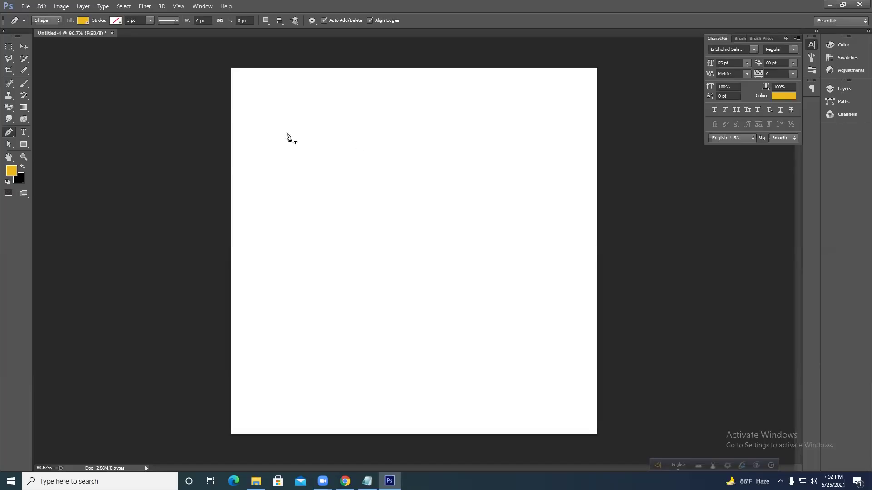
{"action": "left_click", "coordinate": [8, 83]}
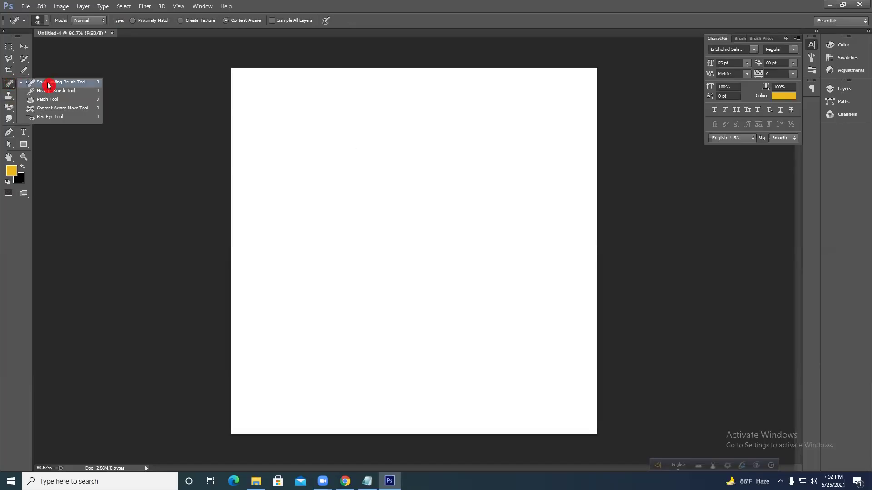
{"action": "left_click", "coordinate": [11, 86]}
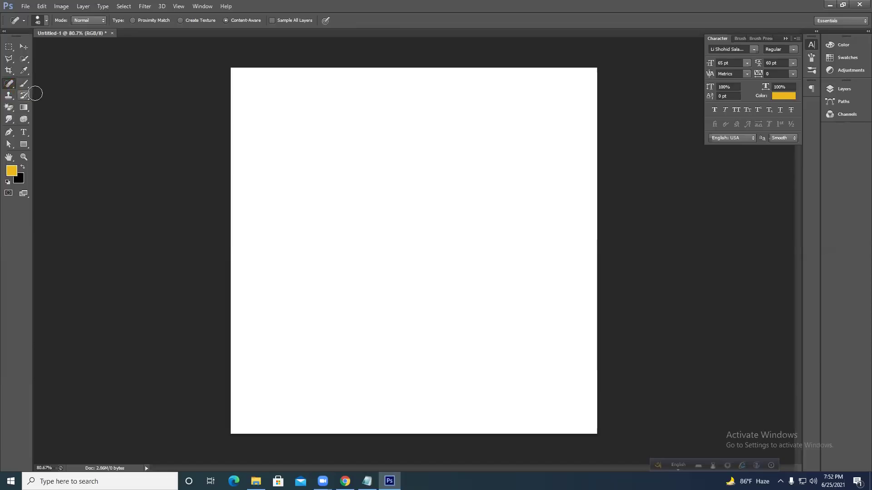
{"action": "left_click", "coordinate": [24, 85]}
{"action": "left_click", "coordinate": [9, 84]}
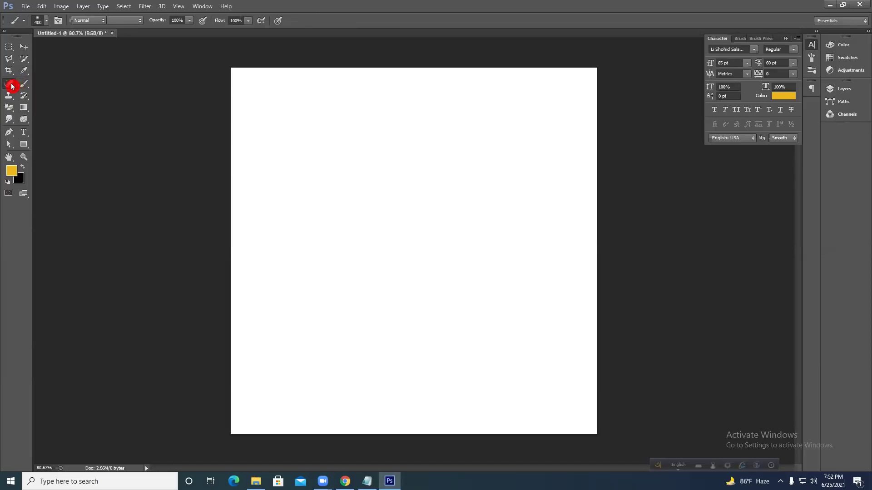
{"action": "left_click", "coordinate": [9, 95]}
{"action": "left_click", "coordinate": [7, 85]}
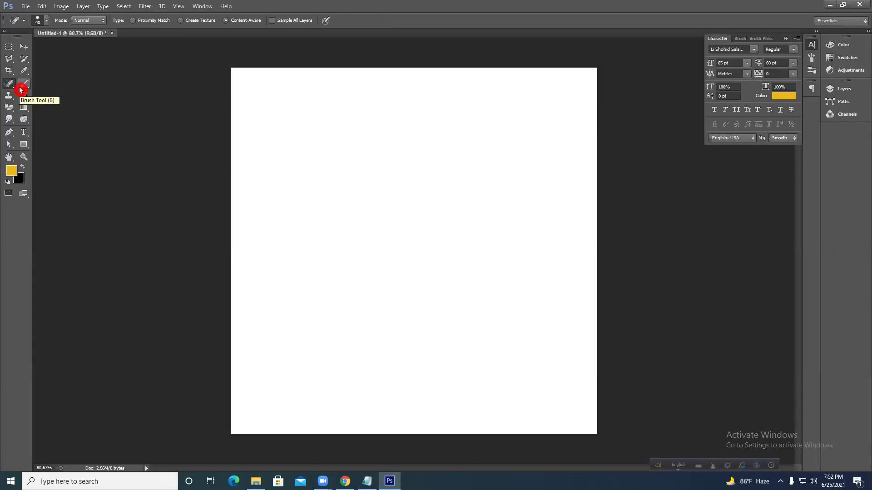
{"action": "left_click", "coordinate": [8, 132]}
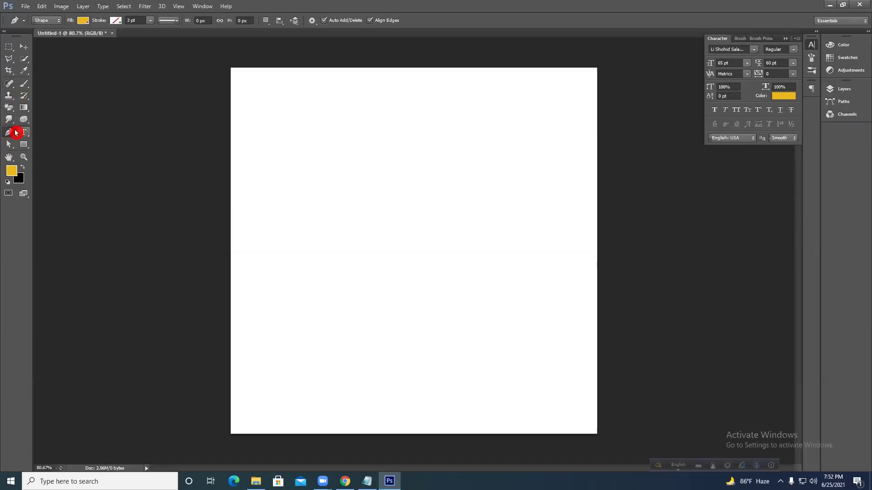
Draw a closed, irregular four-sided yellow shape about 695 × 458 px in the canvas's upper half with the Pen Tool.
{"action": "left_click", "coordinate": [320, 124]}
{"action": "left_click", "coordinate": [296, 291]}
{"action": "left_click", "coordinate": [551, 271]}
{"action": "left_click", "coordinate": [519, 134]}
{"action": "left_click", "coordinate": [320, 124]}
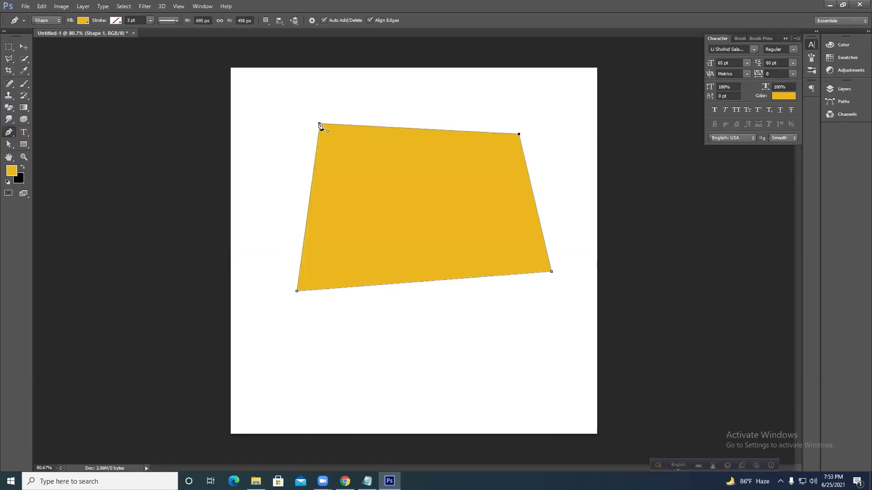
Move the irregular four-sided yellow shape slightly on the canvas and delete it.
{"action": "left_click", "coordinate": [24, 46]}
{"action": "left_click_drag", "start_coordinate": [451, 193], "coordinate": [427, 146]}
{"action": "key", "text": "Delete"}
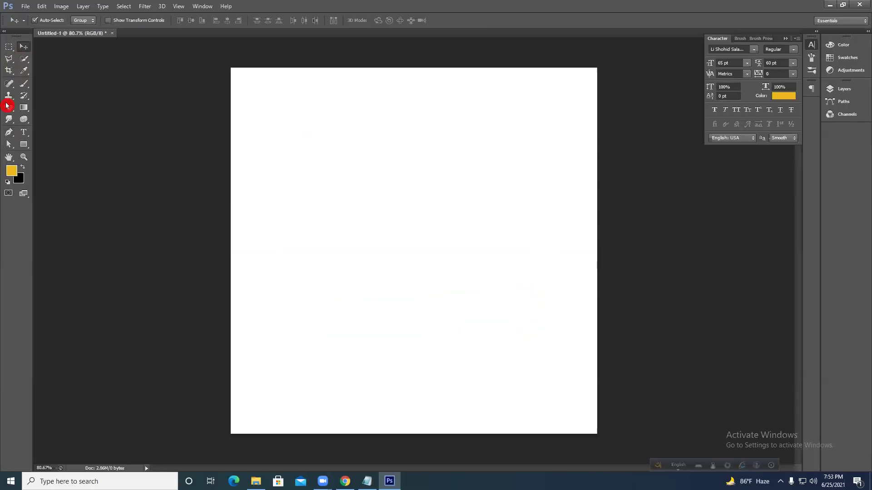
Draw a closed yellow rectangle about 678 × 385 px with the Pen Tool, keeping its edges horizontal and vertical.
{"action": "left_click", "coordinate": [8, 131]}
{"action": "left_click_drag", "start_coordinate": [305, 130], "coordinate": [468, 130]}
{"action": "left_click", "coordinate": [553, 130], "text": "shift"}
{"action": "left_click", "coordinate": [553, 271], "text": "shift"}
{"action": "left_click", "coordinate": [304, 302], "text": "shift"}
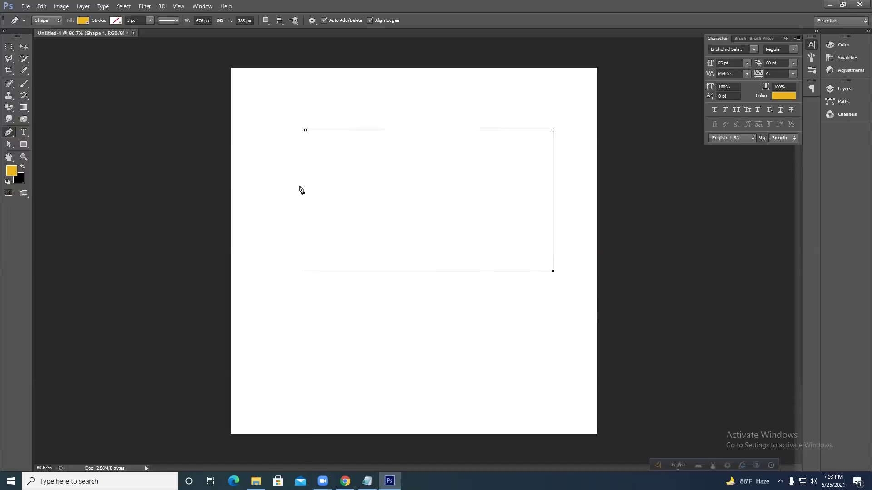
{"action": "left_click", "coordinate": [305, 130]}
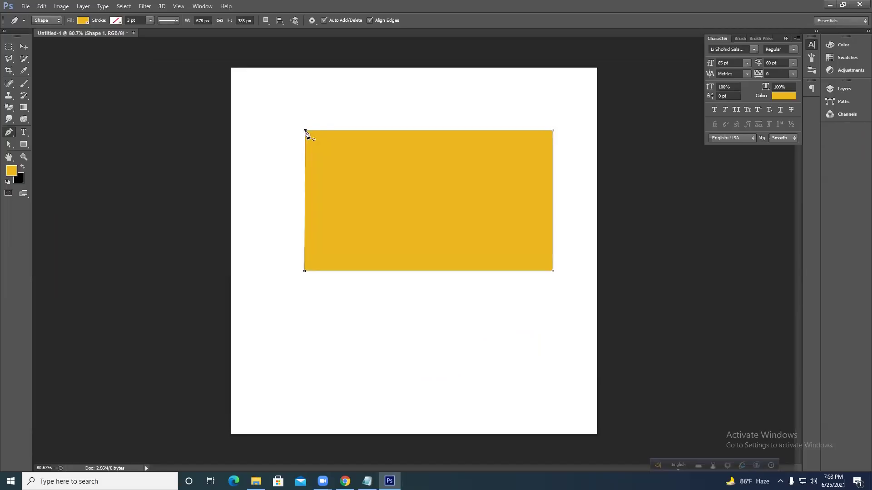
Move the yellow rectangle up so it sits near the canvas's upper edge.
{"action": "left_click", "coordinate": [19, 47]}
{"action": "left_click_drag", "start_coordinate": [408, 191], "coordinate": [458, 175]}
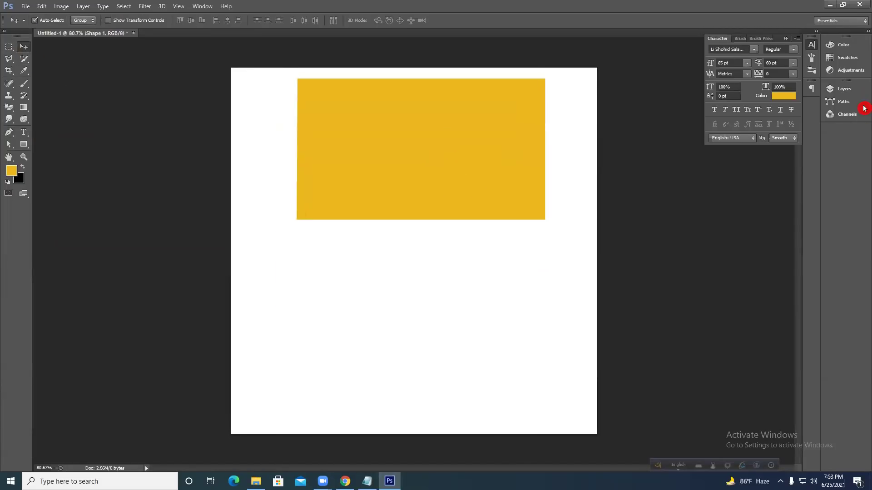
{"action": "left_click_drag", "start_coordinate": [485, 177], "coordinate": [483, 172]}
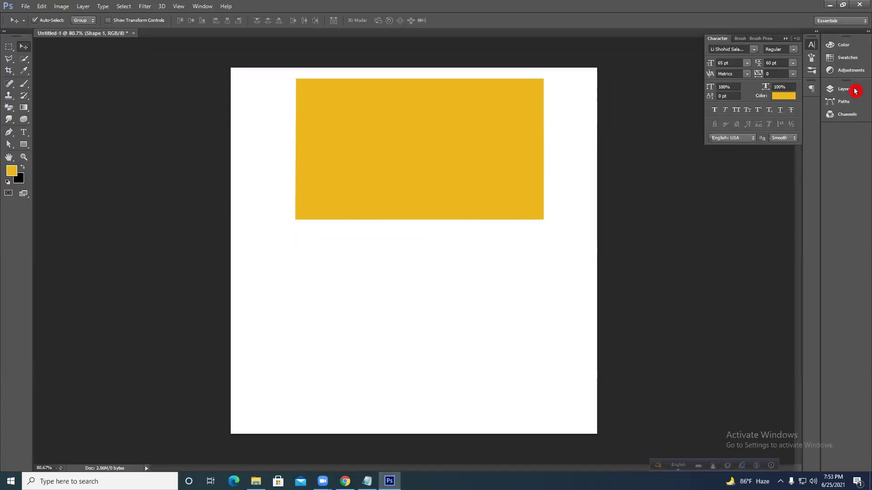
Expand the docked panels so the Layers list stays open, and collapse the Character panel.
{"action": "left_click", "coordinate": [838, 88]}
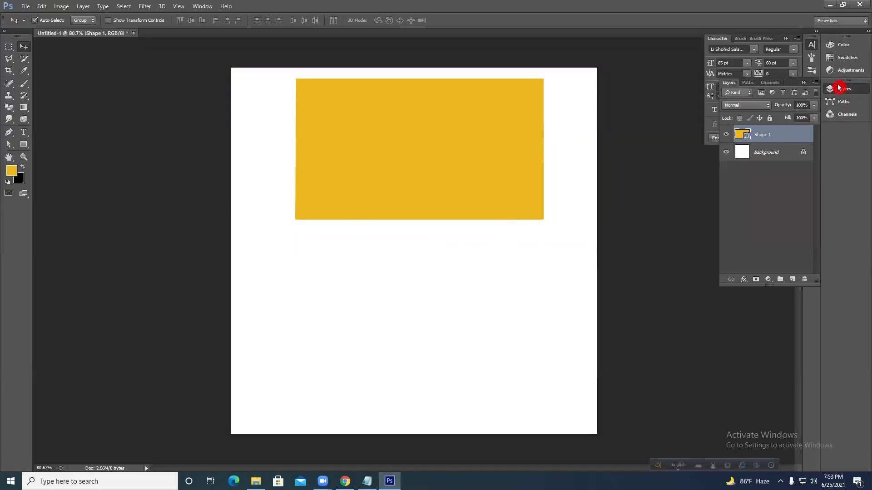
{"action": "left_click", "coordinate": [868, 31]}
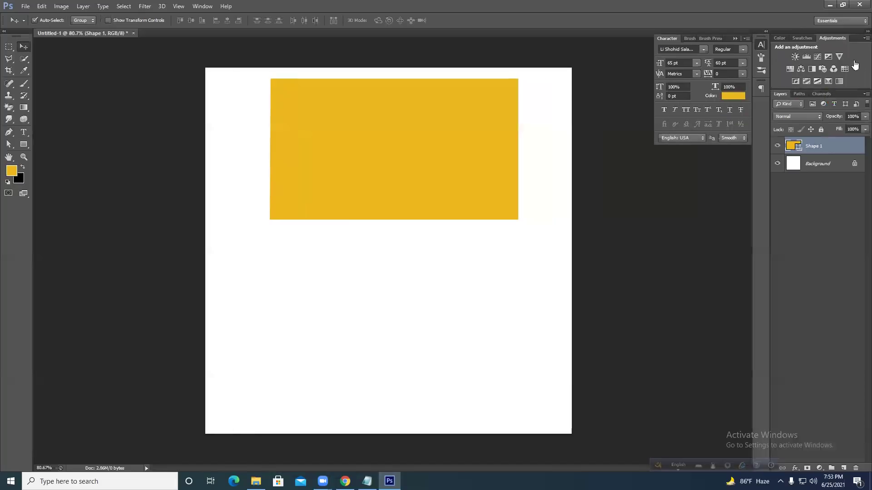
{"action": "left_click", "coordinate": [736, 39]}
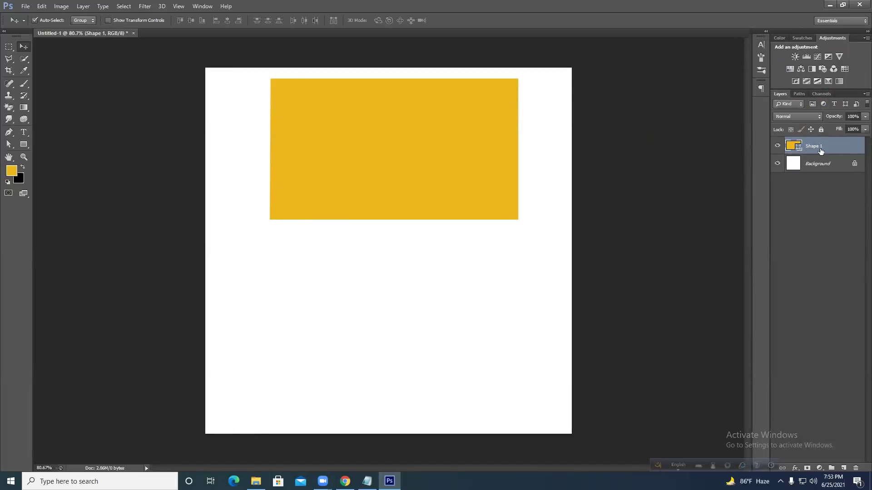
Fill a rectangular selection below the yellow shape with the yellow foreground color on a new layer, and deselect it.
{"action": "left_click", "coordinate": [9, 48]}
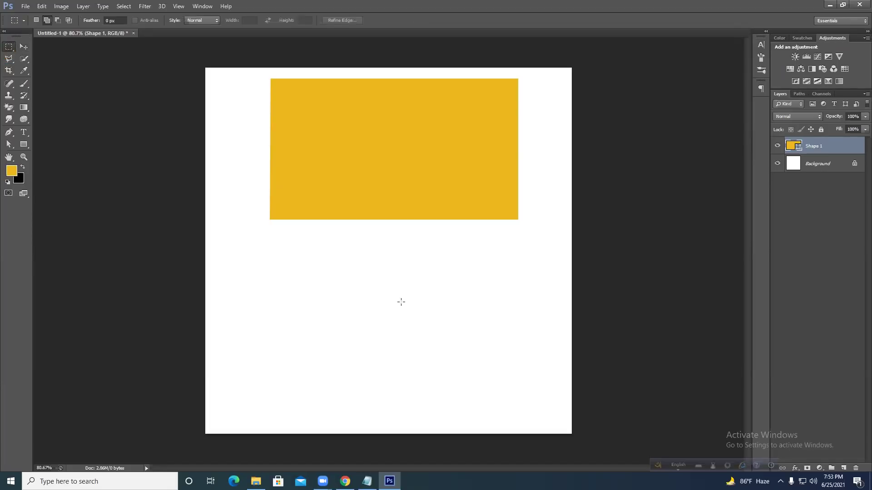
{"action": "left_click_drag", "start_coordinate": [269, 246], "coordinate": [519, 371]}
{"action": "left_click", "coordinate": [843, 469]}
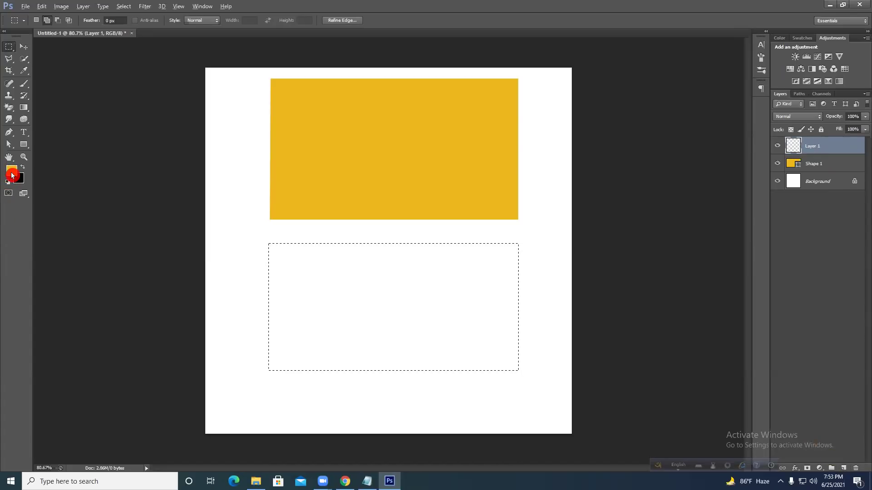
{"action": "key", "text": "alt+BackSpace"}
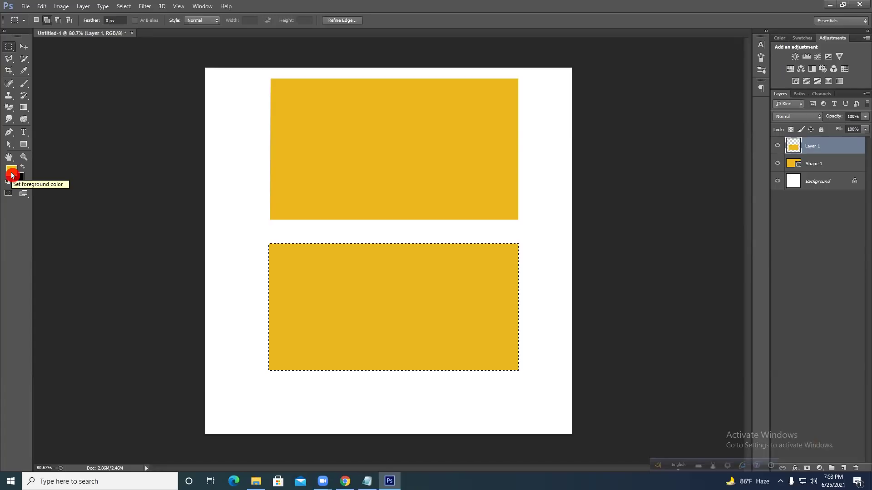
{"action": "key", "text": "ctrl+d"}
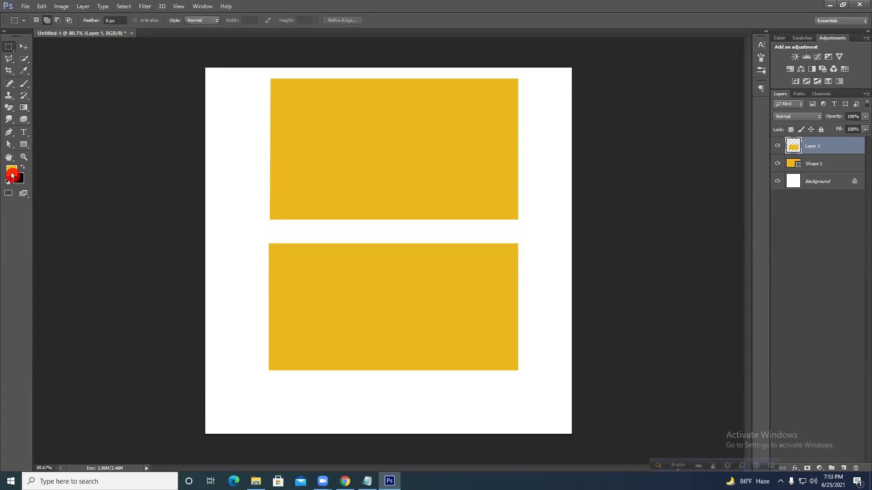
Move the lower rectangle down and shift the upper rectangle slightly down and left to separate them.
{"action": "left_click", "coordinate": [24, 47]}
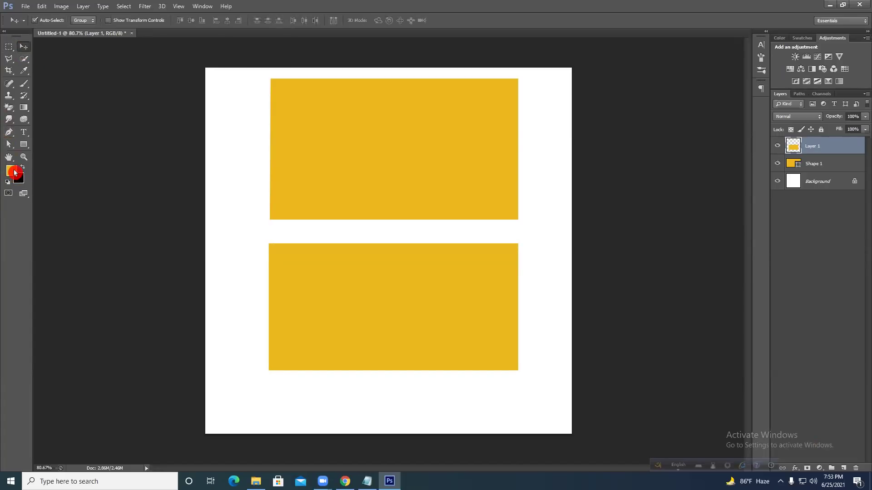
{"action": "left_click_drag", "start_coordinate": [377, 302], "coordinate": [378, 320]}
{"action": "left_click_drag", "start_coordinate": [377, 201], "coordinate": [370, 206]}
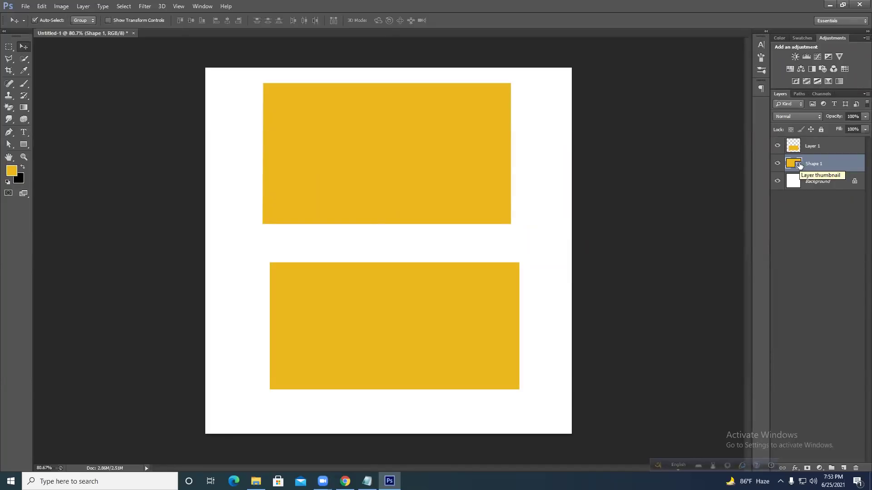
Change the fill color of the Shape 1 rectangle to pure red, ff0000.
{"action": "double_click", "coordinate": [798, 165]}
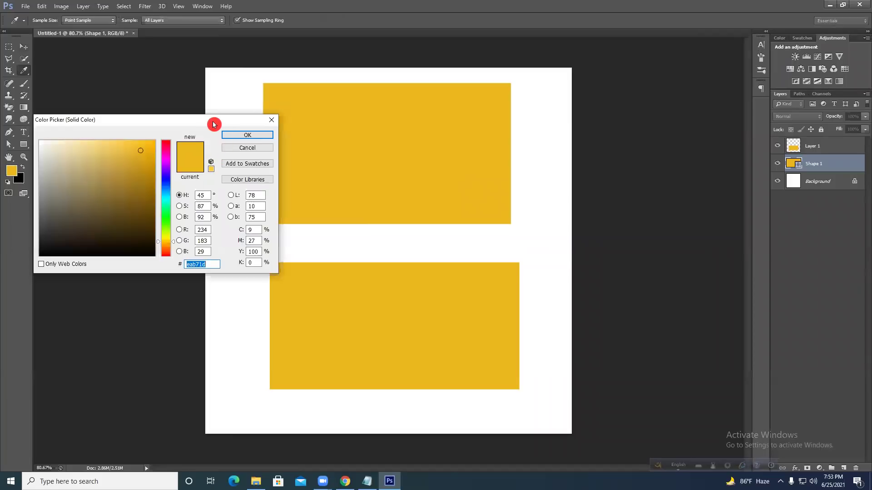
{"action": "left_click_drag", "start_coordinate": [214, 124], "coordinate": [725, 242]}
{"action": "mouse_move", "coordinate": [678, 272]}
{"action": "left_mouse_down"}
{"action": "mouse_move", "coordinate": [680, 259]}
{"action": "mouse_move", "coordinate": [654, 266]}
{"action": "mouse_move", "coordinate": [669, 253]}
{"action": "left_mouse_up"}
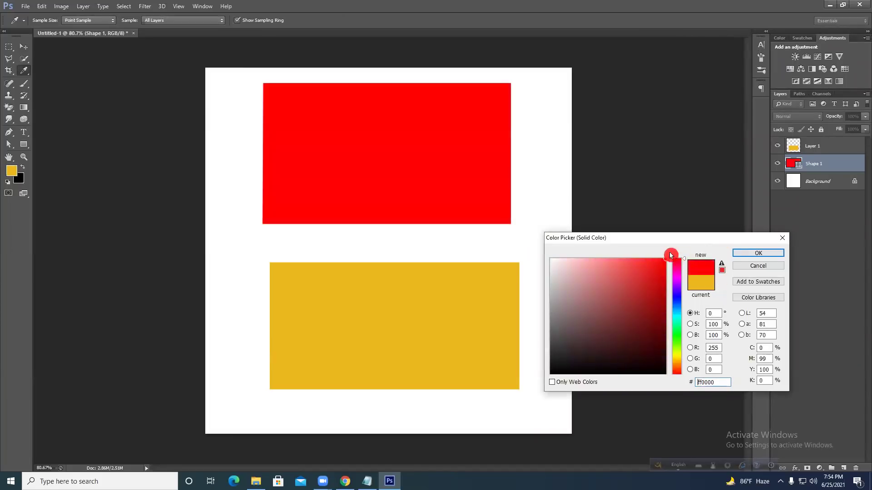
{"action": "left_click", "coordinate": [737, 257]}
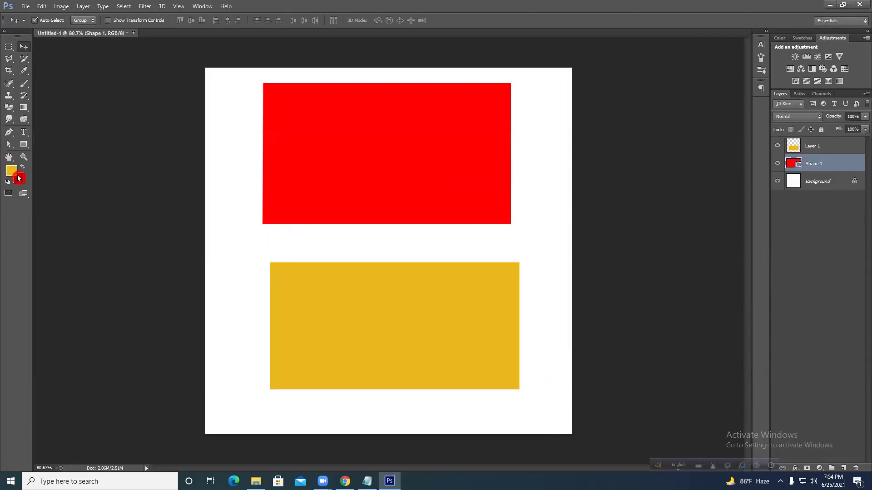
Set the foreground color to red with Layer 1 selected, and shift its yellow rectangle up and to the right.
{"action": "left_click", "coordinate": [797, 146]}
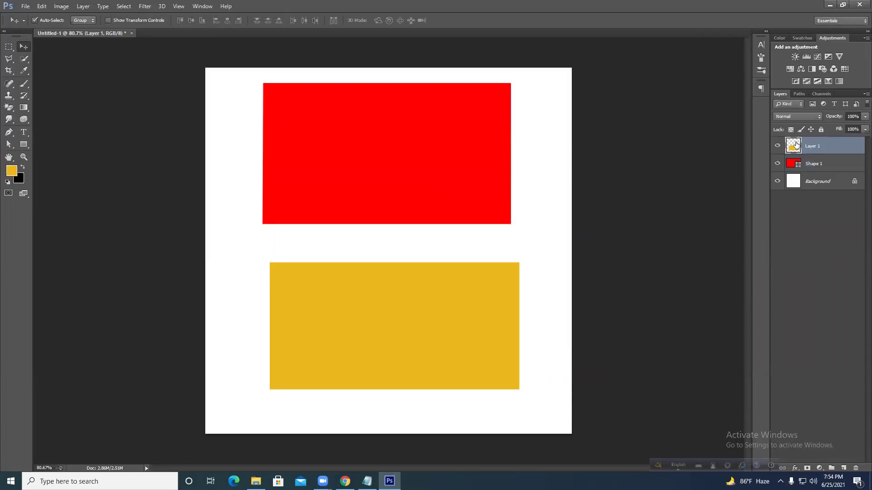
{"action": "left_click_drag", "start_coordinate": [447, 294], "coordinate": [444, 285]}
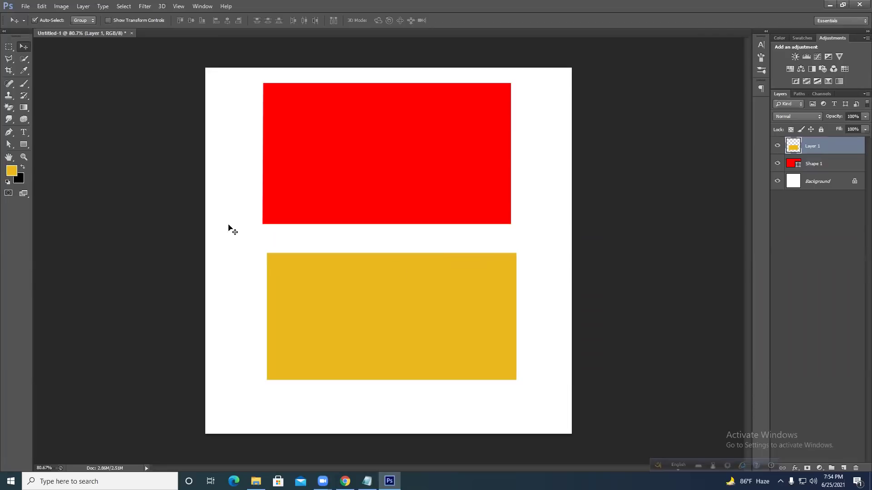
{"action": "left_click", "coordinate": [10, 170]}
{"action": "mouse_move", "coordinate": [681, 268]}
{"action": "left_mouse_down"}
{"action": "mouse_move", "coordinate": [681, 255]}
{"action": "mouse_move", "coordinate": [666, 250]}
{"action": "left_mouse_up"}
{"action": "left_click", "coordinate": [756, 253]}
{"action": "key", "text": "v"}
{"action": "left_click_drag", "start_coordinate": [360, 286], "coordinate": [377, 284]}
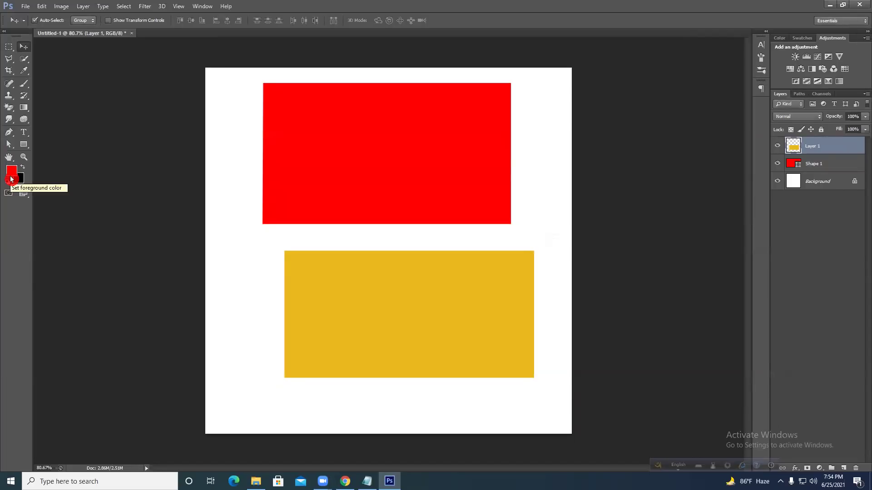
Try filling all of Layer 1 with the red foreground color, enlarging the layer thumbnails before undoing the fill.
{"action": "key", "text": "alt+BackSpace"}
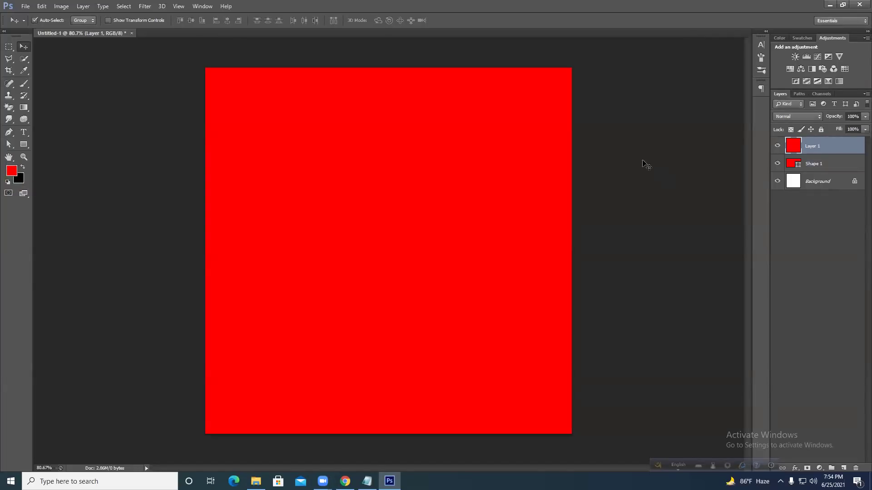
{"action": "right_click", "coordinate": [791, 149]}
{"action": "left_click", "coordinate": [775, 251]}
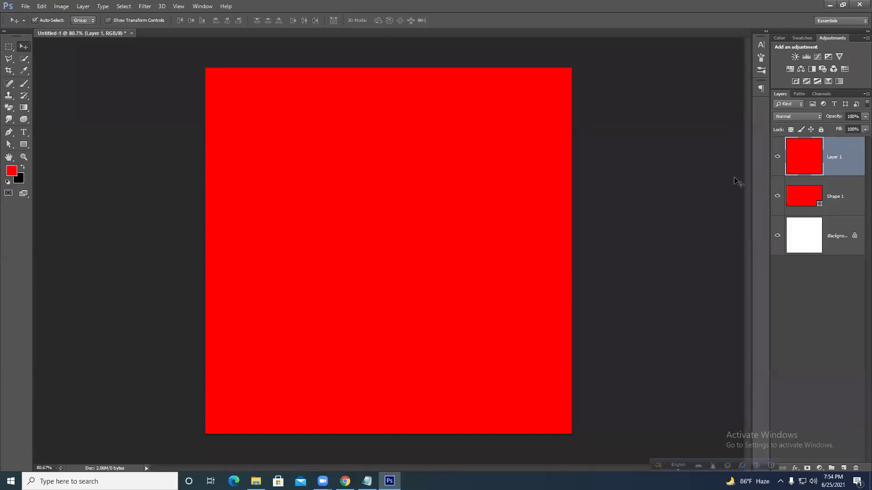
{"action": "key", "text": "ctrl+z"}
Align the red and yellow rectangles by shifting the red one right and down and the yellow one slightly up.
{"action": "mouse_move", "coordinate": [452, 186]}
{"action": "left_mouse_down"}
{"action": "mouse_move", "coordinate": [468, 178]}
{"action": "mouse_move", "coordinate": [466, 186]}
{"action": "left_mouse_up"}
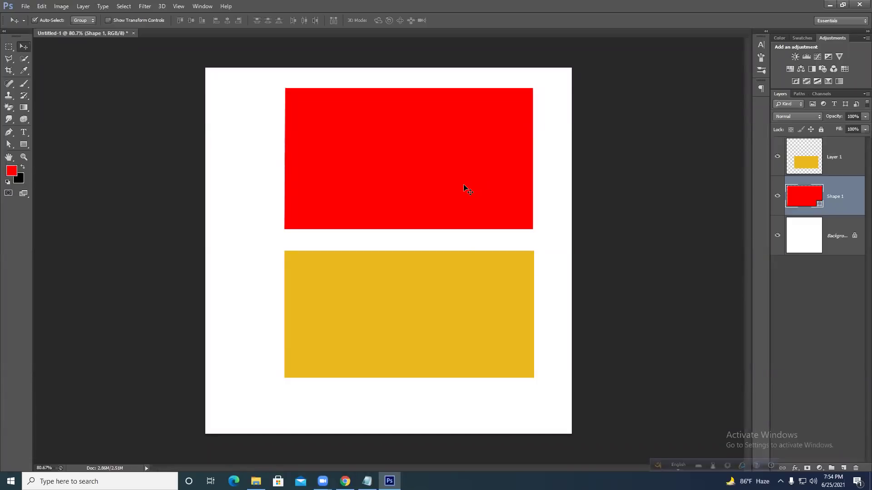
{"action": "key", "text": "shift+Down"}
{"action": "left_click_drag", "start_coordinate": [485, 290], "coordinate": [483, 284]}
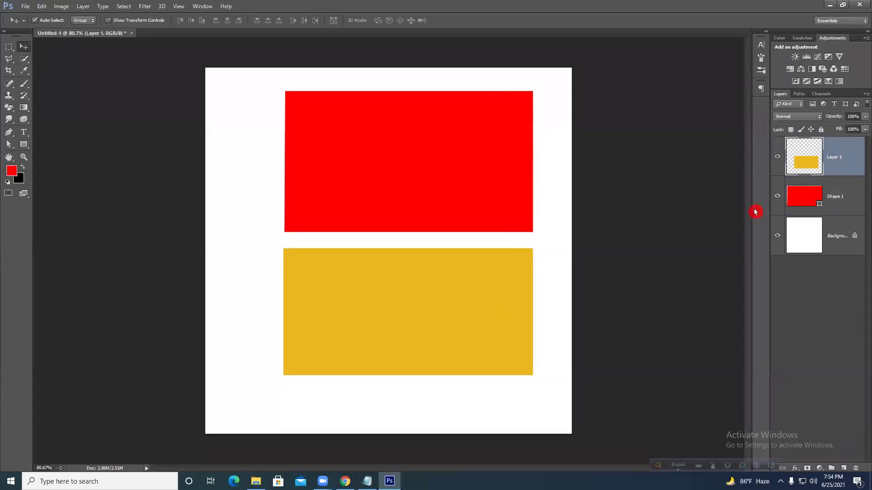
Load Layer 1's rectangle as a selection, fill it with the red foreground color, and deselect it.
{"action": "left_click", "coordinate": [802, 160], "text": "ctrl"}
{"action": "key", "text": "alt+BackSpace"}
{"action": "key", "text": "ctrl+d"}
Nudge the lower red rectangle down, and shift both rectangles left so they line up.
{"action": "key", "text": "Down"}
{"action": "key", "text": "Down"}
{"action": "key", "text": "Down"}
{"action": "key", "text": "Down"}
{"action": "key", "text": "Down"}
{"action": "key", "text": "Down"}
{"action": "key", "text": "Down"}
{"action": "key", "text": "Down"}
{"action": "key", "text": "Down"}
{"action": "key", "text": "Down"}
{"action": "key", "text": "Down"}
{"action": "key", "text": "Down"}
{"action": "key", "text": "Down"}
{"action": "key", "text": "Down"}
{"action": "key", "text": "Down"}
{"action": "key", "text": "Down"}
{"action": "key", "text": "Down"}
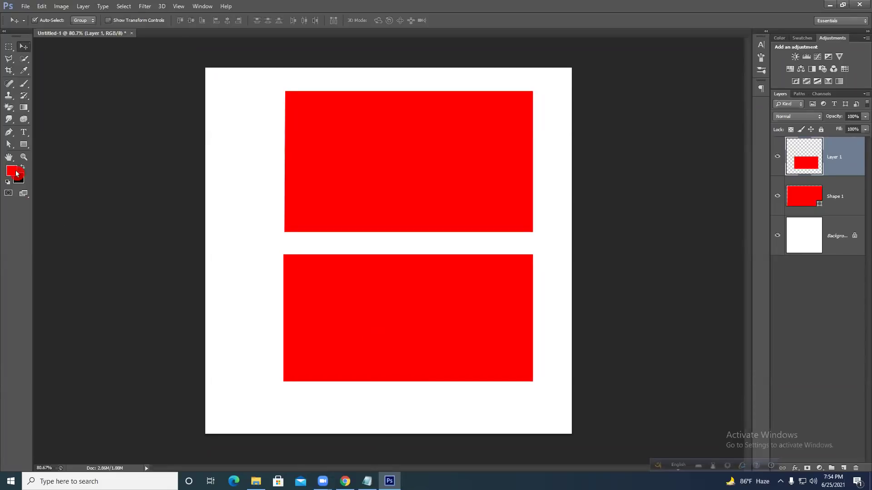
{"action": "left_click_drag", "start_coordinate": [422, 306], "coordinate": [396, 305]}
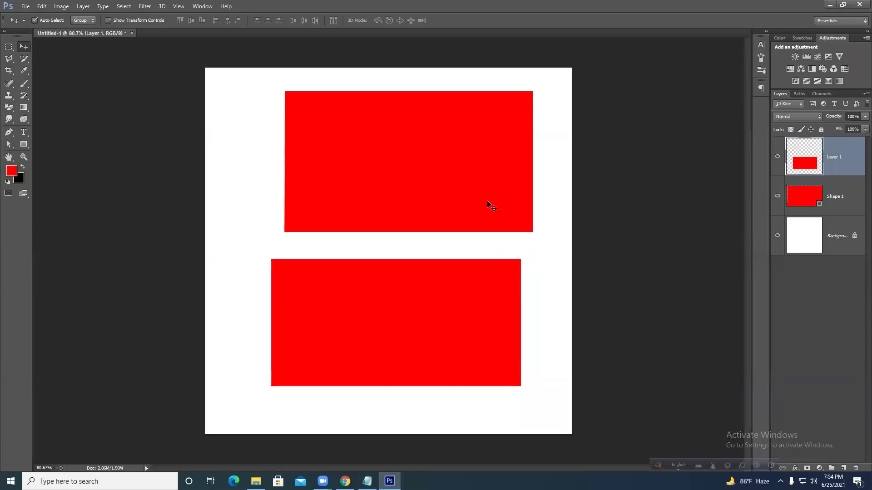
{"action": "left_click_drag", "start_coordinate": [490, 204], "coordinate": [479, 198]}
Change the fill color of the Shape 1 rectangle to dark red, 8d1818.
{"action": "double_click", "coordinate": [819, 206]}
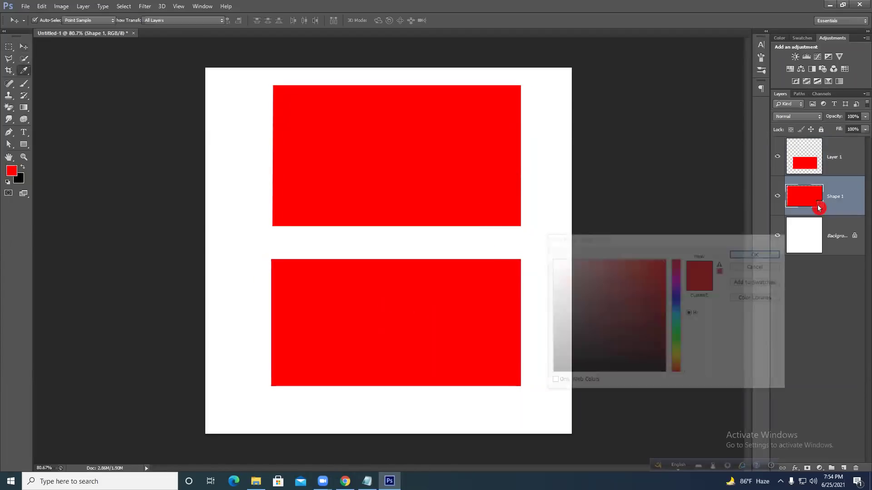
{"action": "left_click", "coordinate": [646, 311]}
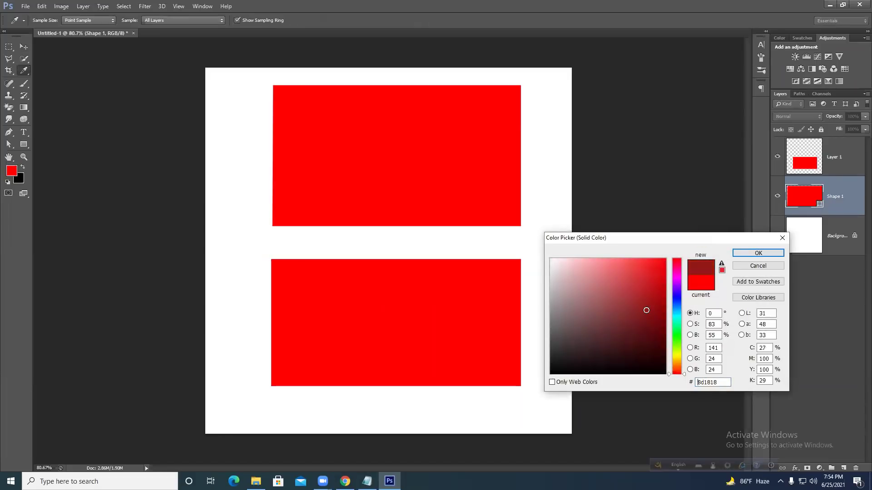
{"action": "left_click", "coordinate": [758, 253]}
Select both rectangles together and delete their layers, leaving only the white background.
{"action": "left_click_drag", "start_coordinate": [190, 156], "coordinate": [473, 381]}
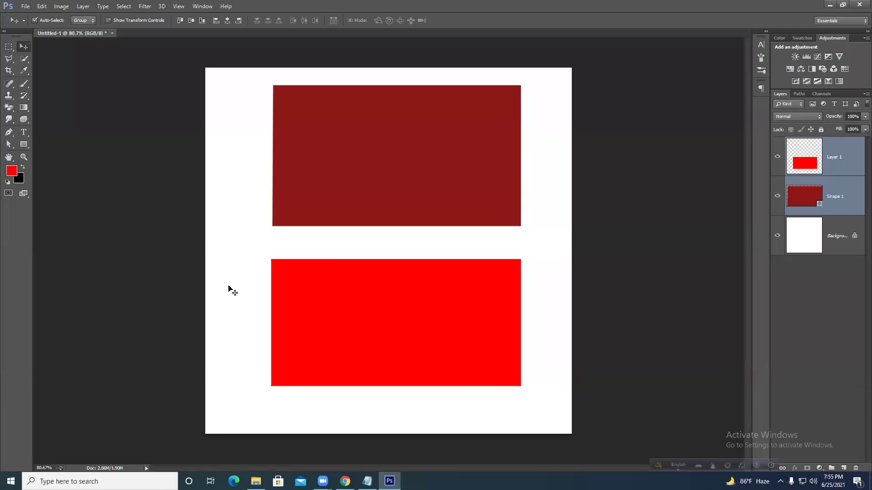
{"action": "key", "text": "Delete"}
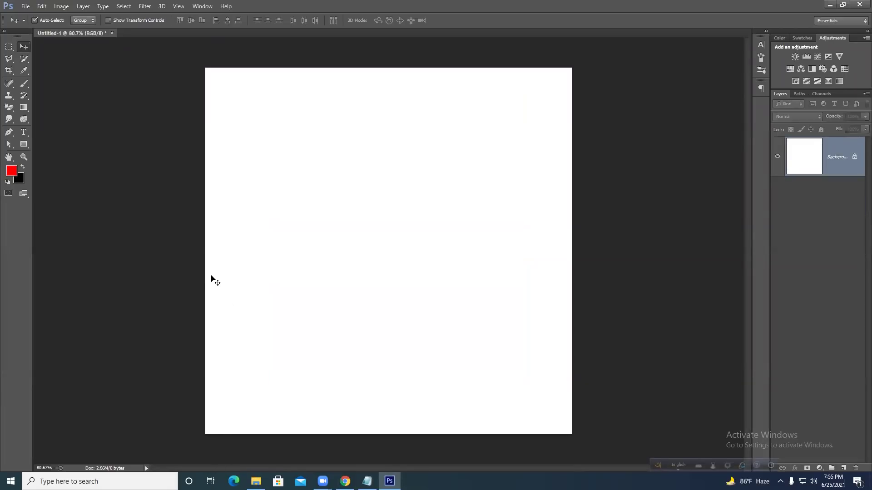
Draw a closed red triangle about 902 × 533 px with the Pen Tool and delete it.
{"action": "left_click", "coordinate": [8, 133]}
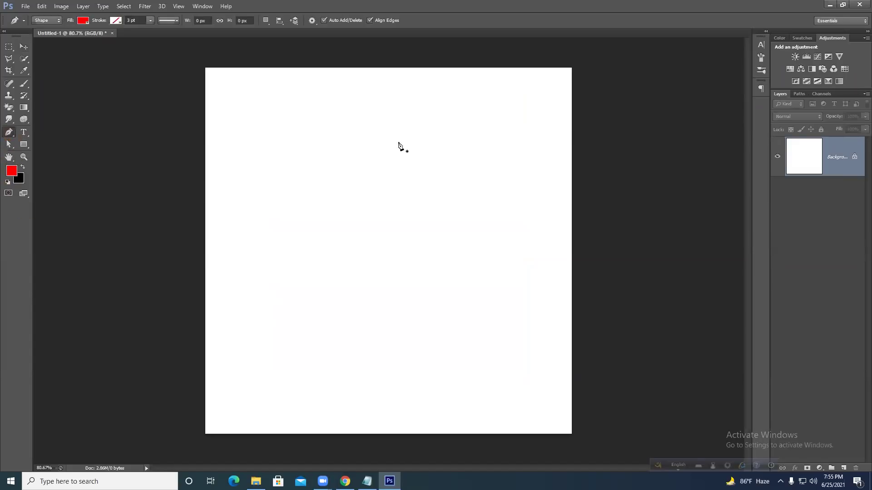
{"action": "left_click", "coordinate": [318, 125]}
{"action": "left_click", "coordinate": [233, 320]}
{"action": "left_click", "coordinate": [563, 307]}
{"action": "left_click", "coordinate": [318, 125]}
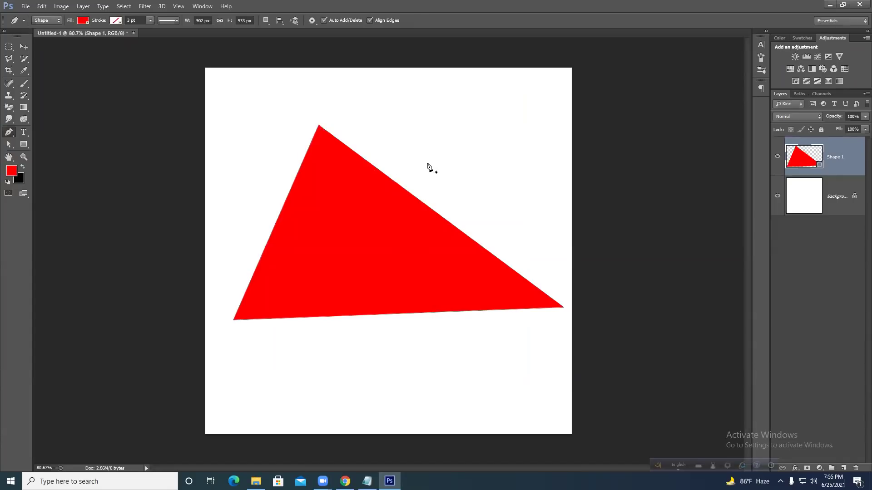
{"action": "key", "text": "Delete"}
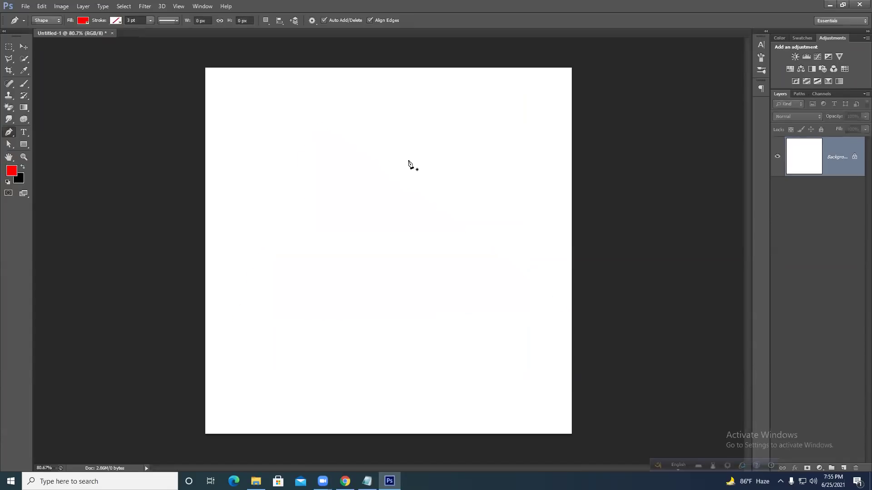
Draw a closed red seven-sided shape about 887 × 676 px with the Pen Tool and delete it.
{"action": "left_click", "coordinate": [269, 145]}
{"action": "left_click", "coordinate": [228, 258]}
{"action": "left_click", "coordinate": [347, 360]}
{"action": "left_click", "coordinate": [532, 329]}
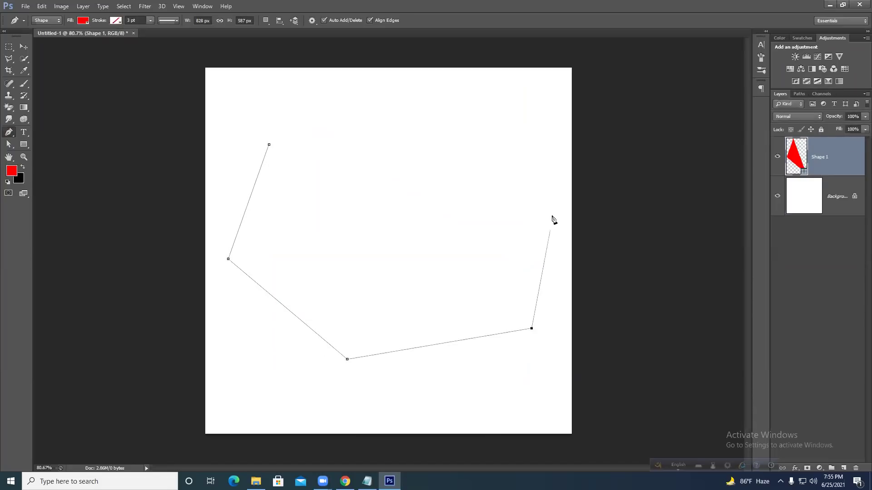
{"action": "left_click", "coordinate": [553, 214]}
{"action": "left_click", "coordinate": [449, 178]}
{"action": "left_click", "coordinate": [322, 112]}
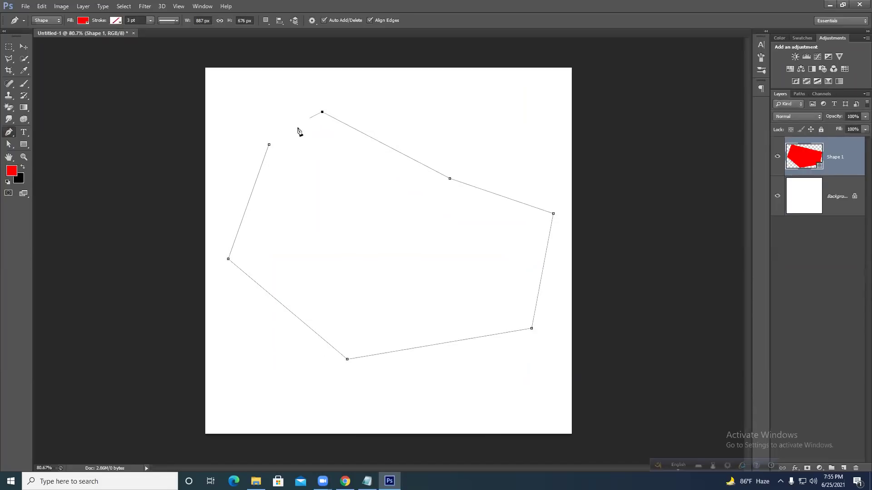
{"action": "left_click", "coordinate": [269, 145]}
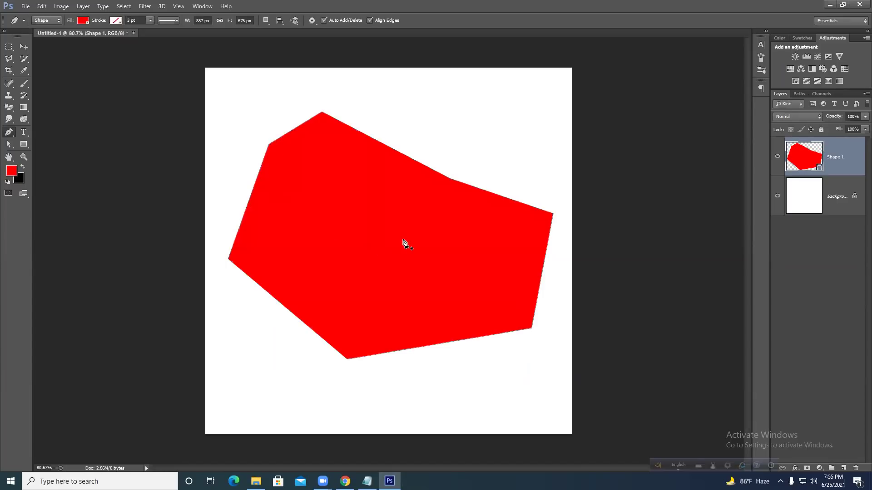
{"action": "key", "text": "Delete"}
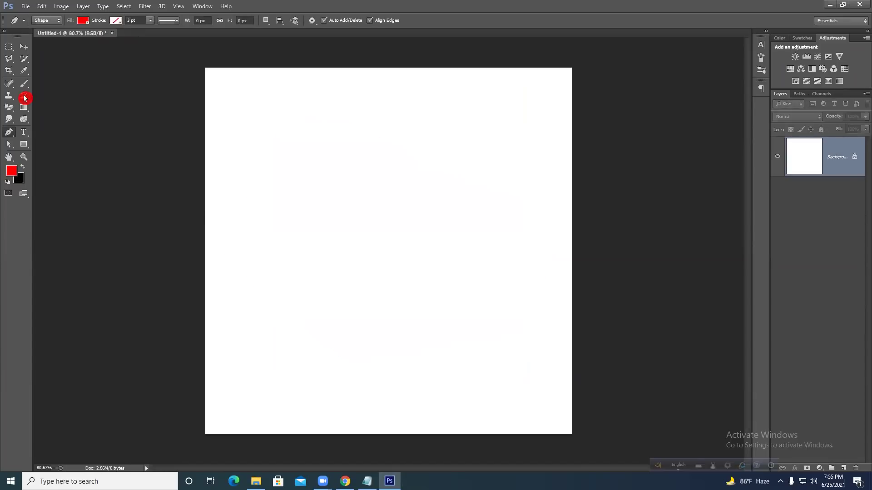
Keep the Pen Tool in Shape mode, draw a closed red four-sided shape about 483 × 417 px, and delete it.
{"action": "left_click", "coordinate": [50, 22]}
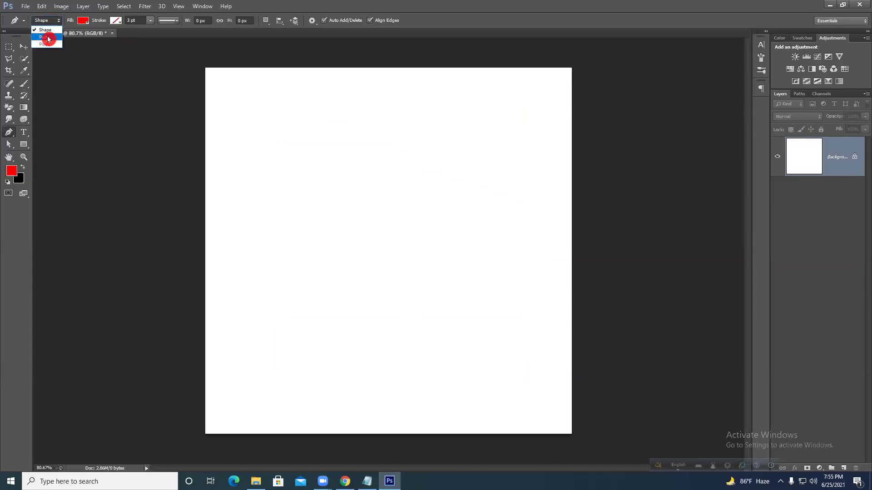
{"action": "left_click", "coordinate": [48, 31]}
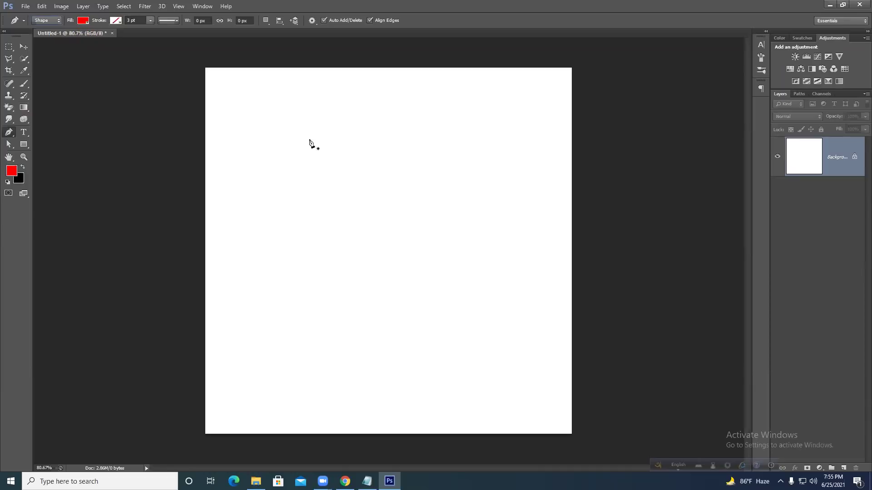
{"action": "left_click", "coordinate": [358, 272]}
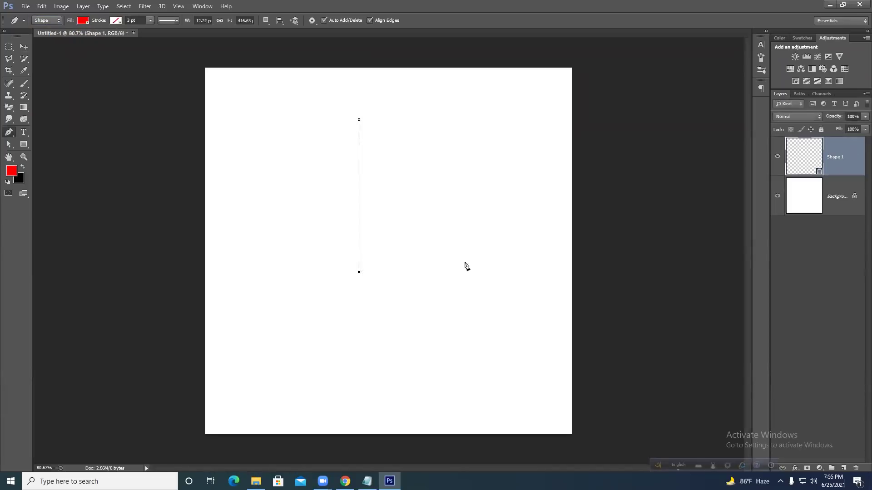
{"action": "left_click", "coordinate": [536, 272]}
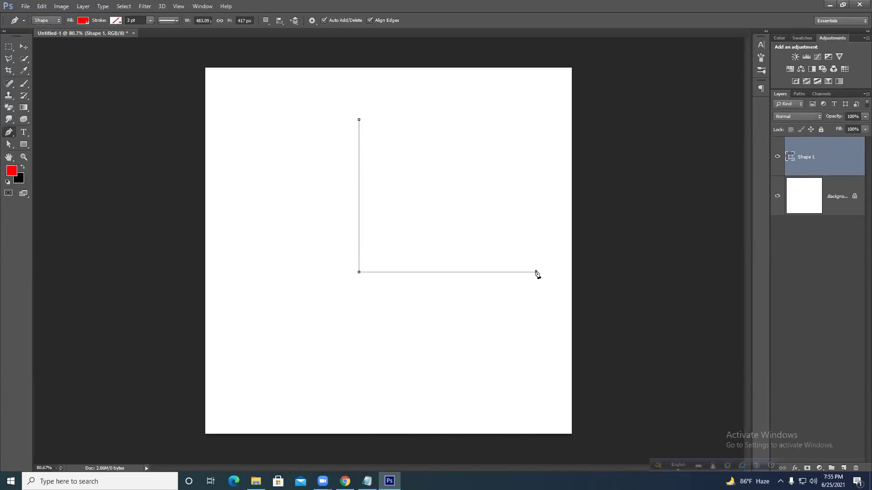
{"action": "left_click", "coordinate": [536, 126]}
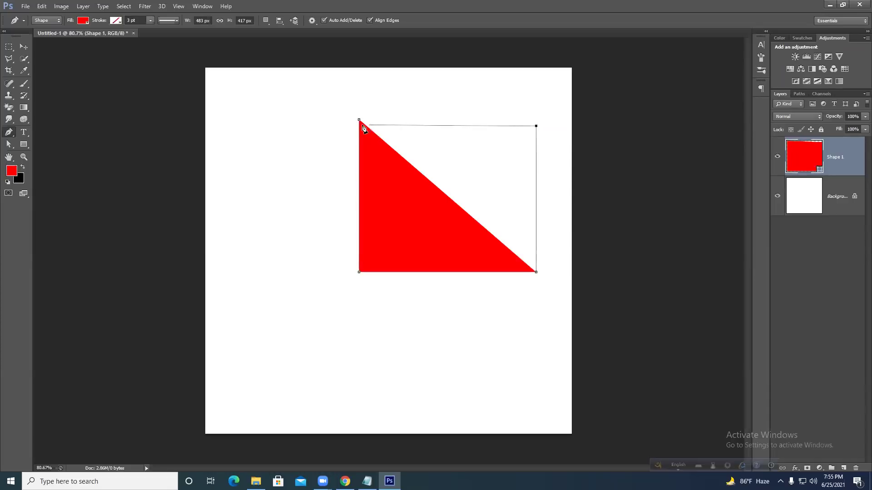
{"action": "left_click", "coordinate": [359, 120]}
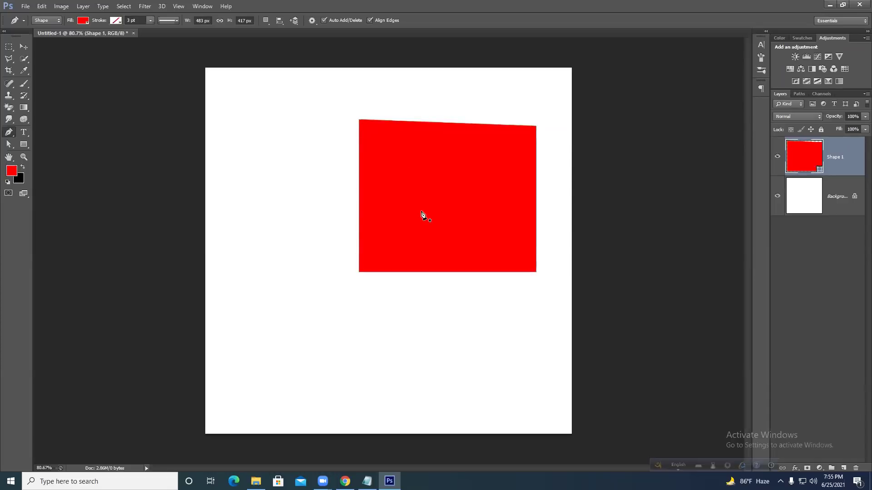
{"action": "left_click", "coordinate": [116, 25]}
{"action": "left_click", "coordinate": [117, 24]}
{"action": "left_click", "coordinate": [115, 23]}
{"action": "key", "text": "Delete"}
Set the Pen Tool's shape stroke to black with a width of 10 pt.
{"action": "left_click", "coordinate": [116, 23]}
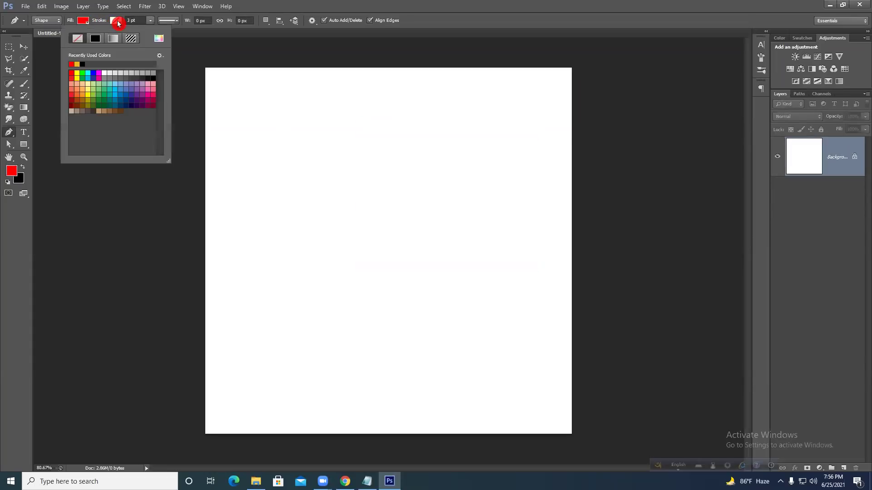
{"action": "left_click", "coordinate": [83, 64]}
{"action": "mouse_move", "coordinate": [150, 25]}
{"action": "left_mouse_down"}
{"action": "mouse_move", "coordinate": [152, 33]}
{"action": "mouse_move", "coordinate": [185, 32]}
{"action": "mouse_move", "coordinate": [142, 32]}
{"action": "mouse_move", "coordinate": [189, 32]}
{"action": "mouse_move", "coordinate": [156, 34]}
{"action": "mouse_move", "coordinate": [163, 33]}
{"action": "left_mouse_up"}
{"action": "left_click", "coordinate": [156, 28]}
{"action": "left_click", "coordinate": [139, 20]}
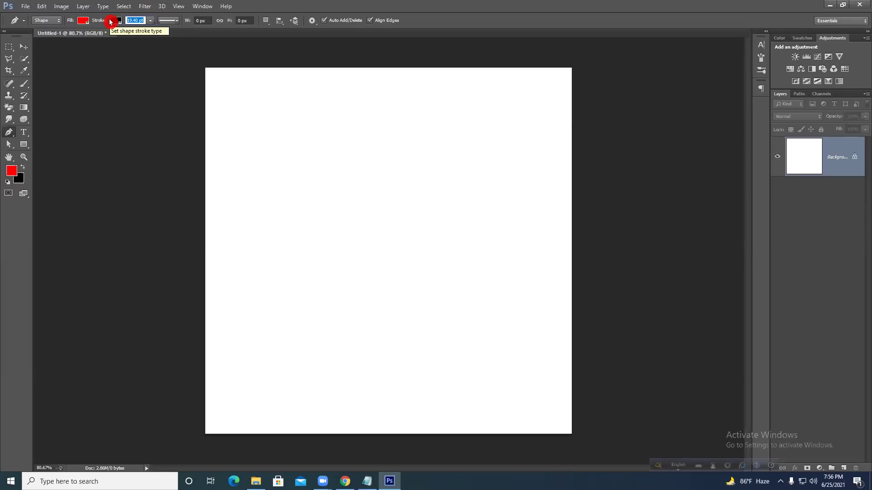
{"action": "type", "text": "10"}
{"action": "key", "text": "Return"}
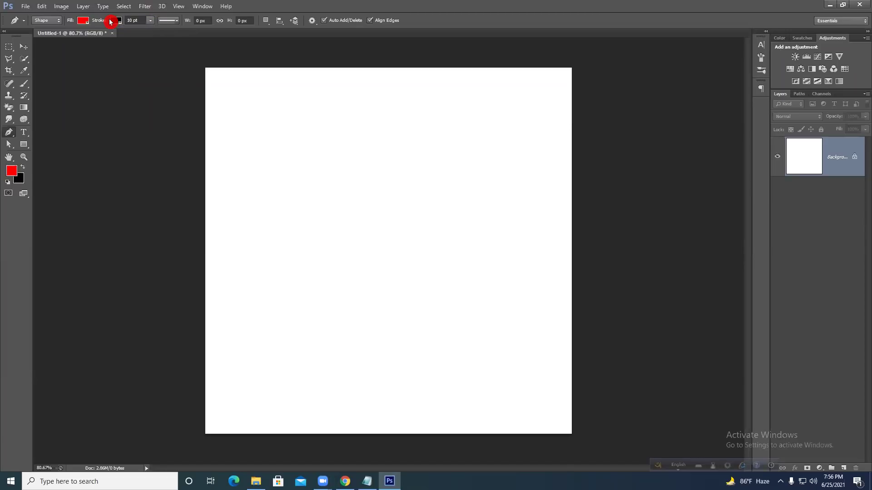
Draw a closed four-sided red shape with a black outline, about 712 × 580 px, and delete it.
{"action": "left_click", "coordinate": [276, 109]}
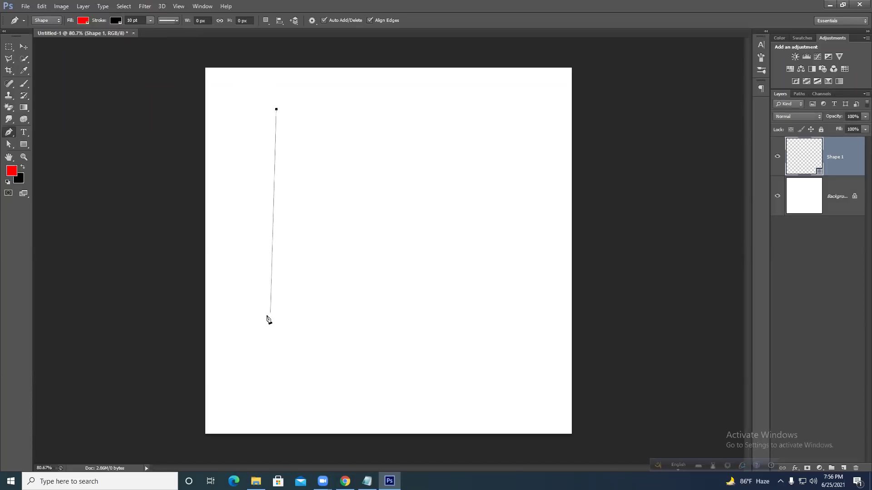
{"action": "left_click", "coordinate": [272, 317]}
{"action": "left_click", "coordinate": [527, 320]}
{"action": "left_click", "coordinate": [533, 108]}
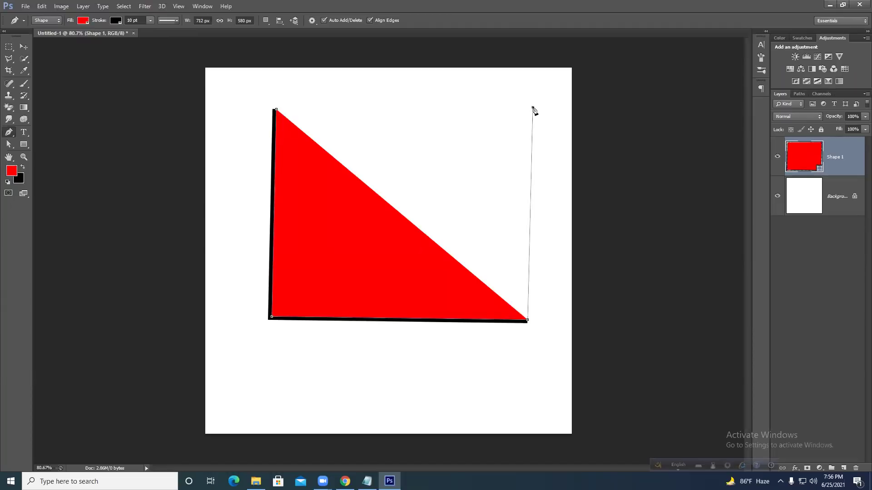
{"action": "left_click", "coordinate": [275, 111]}
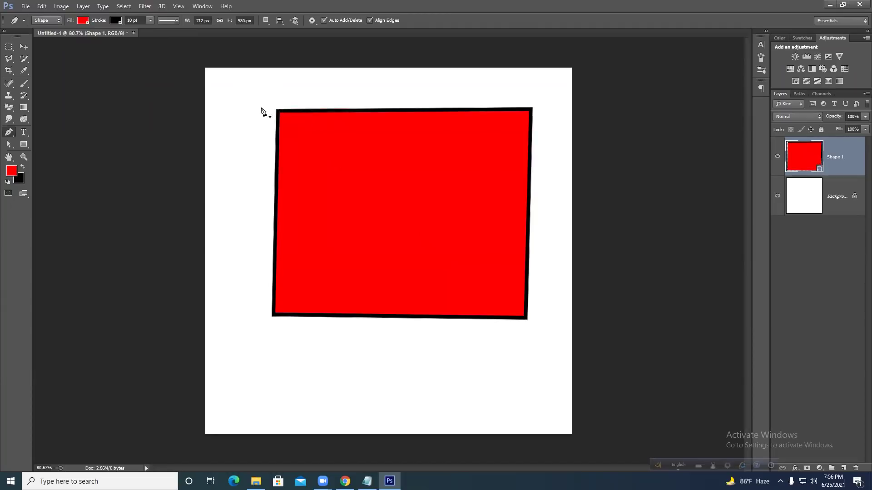
{"action": "key", "text": "Delete"}
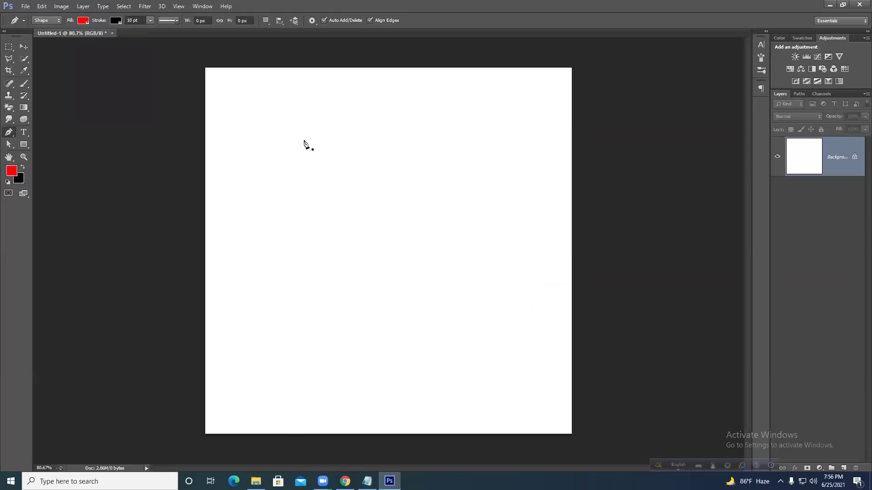
Draw a closed red triangle with a black outline, about 857 × 489 px, and delete it.
{"action": "left_click", "coordinate": [303, 138]}
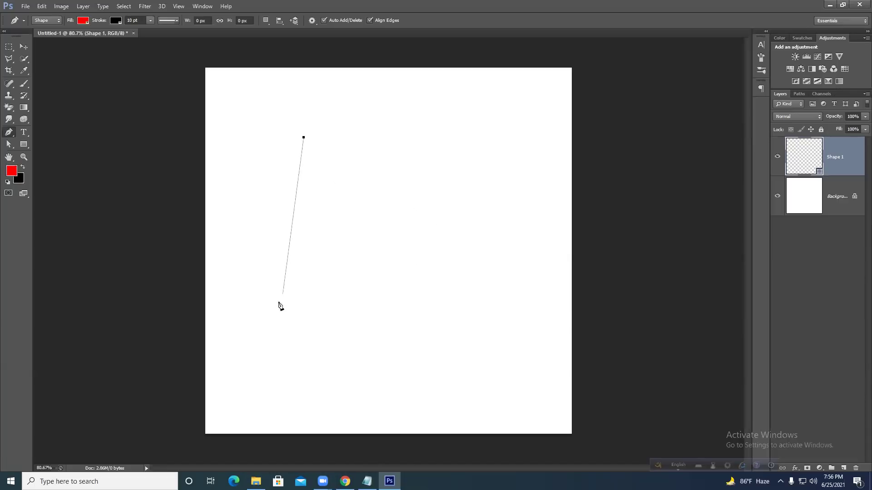
{"action": "left_click", "coordinate": [239, 313]}
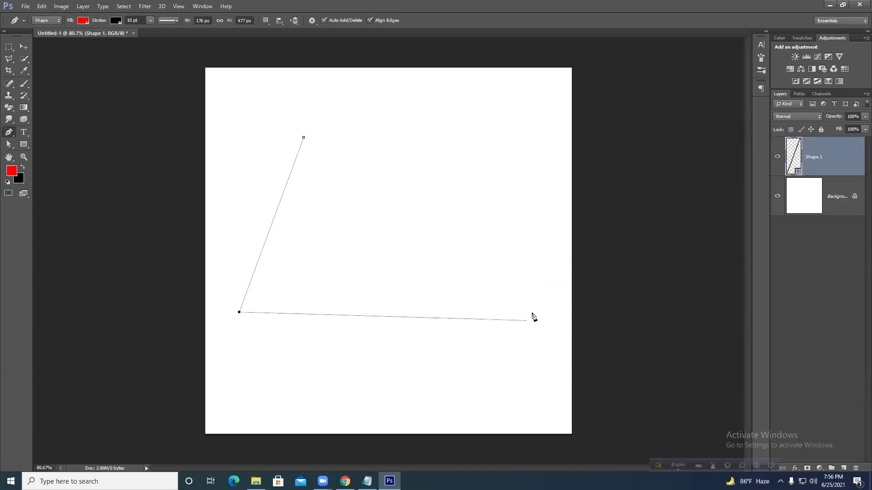
{"action": "left_click", "coordinate": [553, 133]}
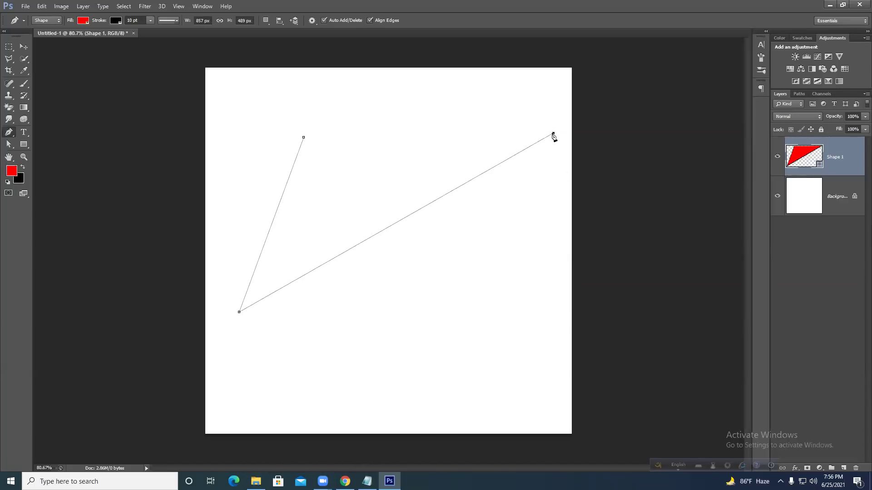
{"action": "left_click", "coordinate": [304, 138]}
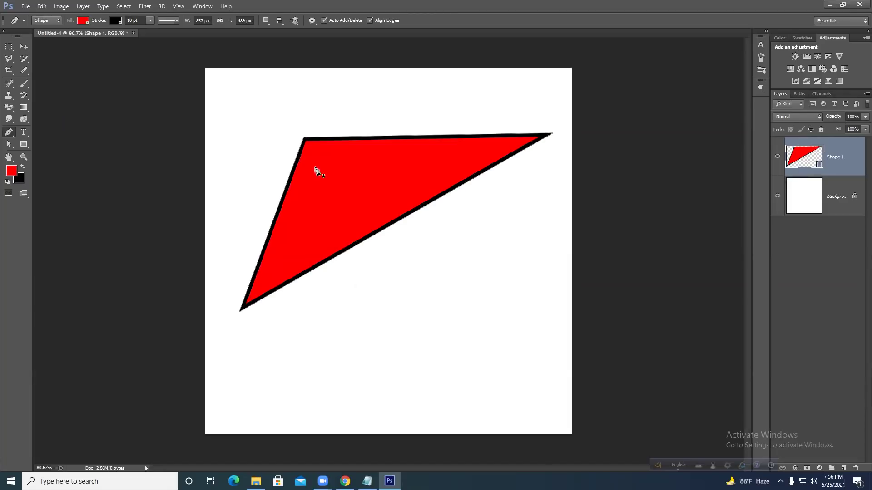
{"action": "key", "text": "Delete"}
Turn off the Pen Tool's Rubber Band option, draw a black-outlined red triangle about 763 × 443 px, and delete it.
{"action": "left_click", "coordinate": [308, 24]}
{"action": "left_click", "coordinate": [314, 37]}
{"action": "left_click", "coordinate": [282, 123]}
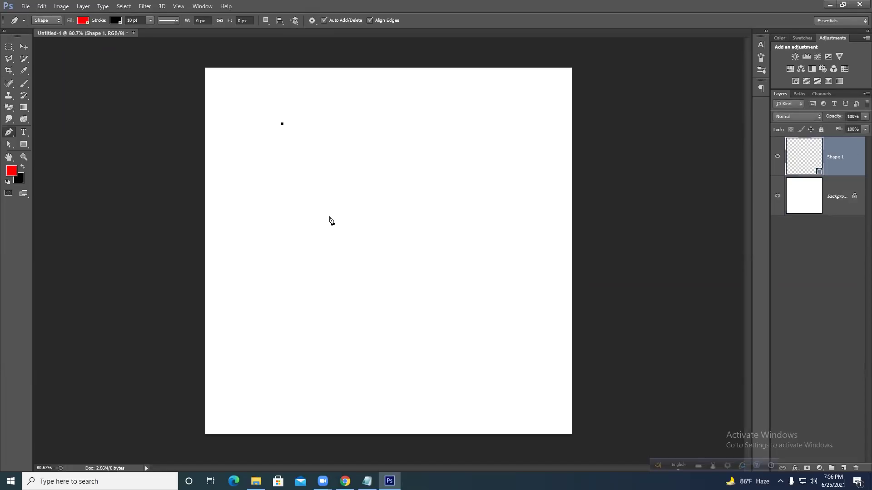
{"action": "left_click", "coordinate": [521, 239]}
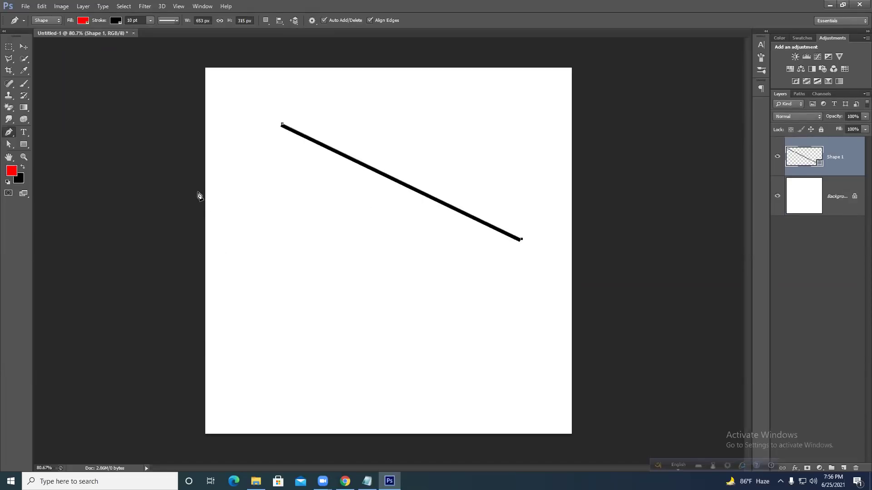
{"action": "left_click", "coordinate": [241, 284]}
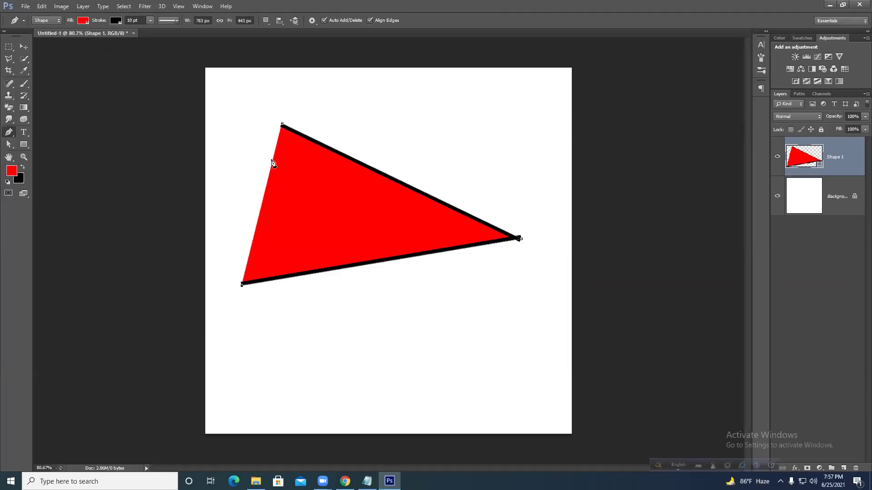
{"action": "left_click", "coordinate": [282, 125]}
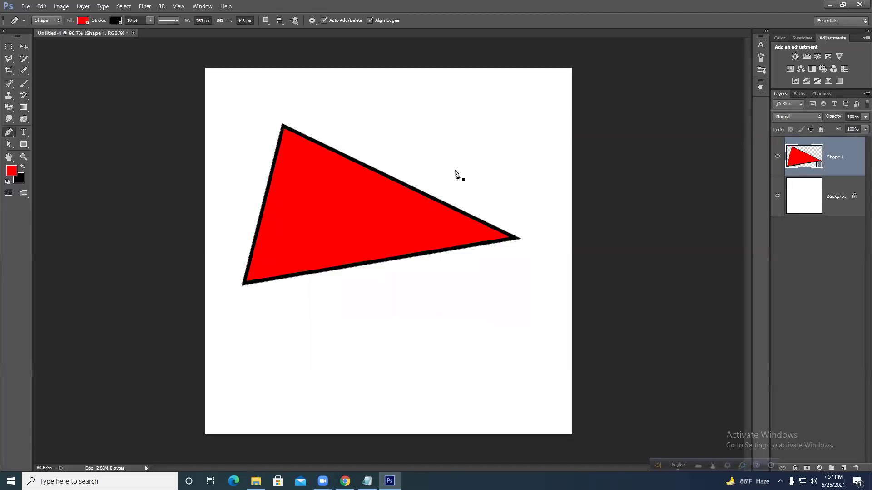
{"action": "key", "text": "Delete"}
Turn the Pen Tool's Rubber Band option back on.
{"action": "left_click", "coordinate": [313, 21]}
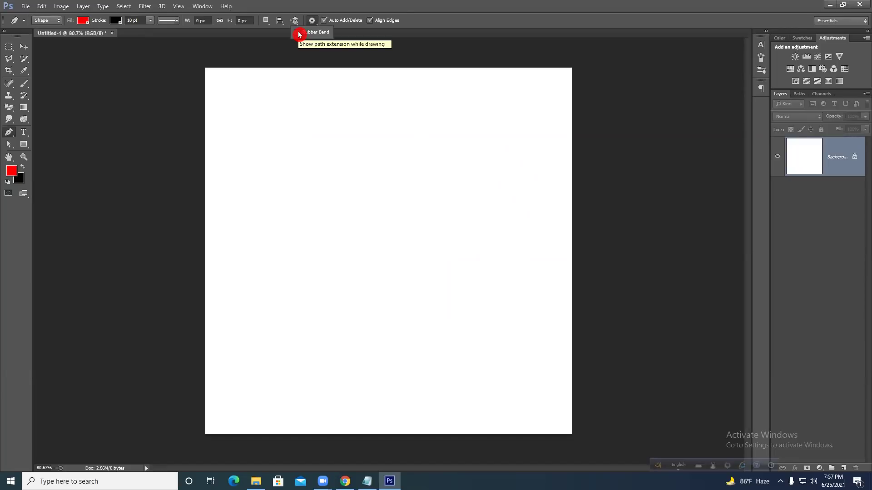
{"action": "left_click", "coordinate": [299, 35]}
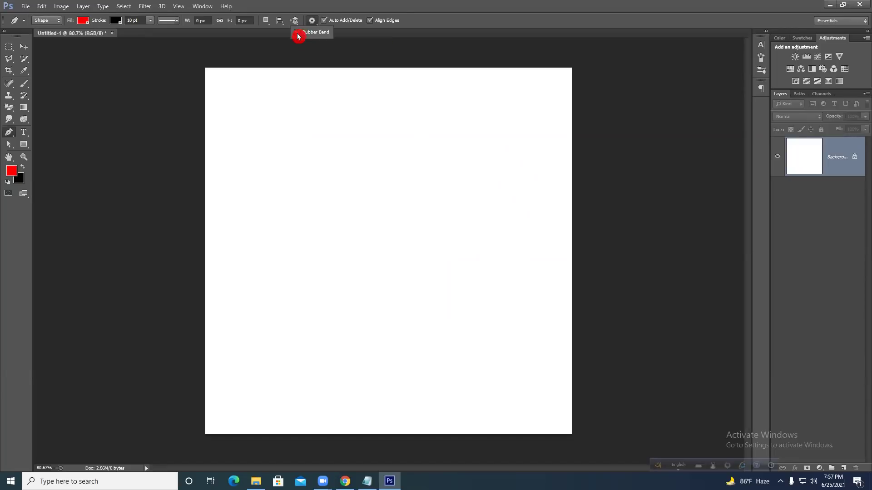
{"action": "left_click", "coordinate": [318, 21]}
{"action": "left_click", "coordinate": [96, 18]}
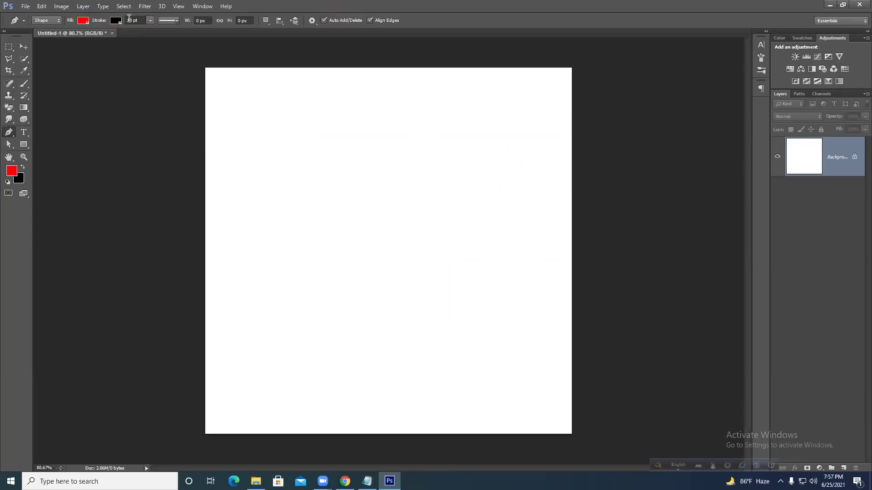
{"action": "left_click", "coordinate": [115, 21]}
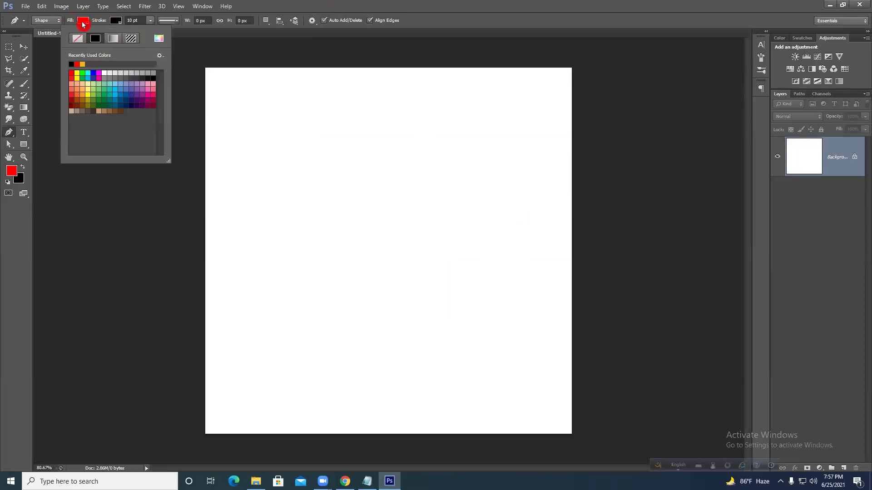
{"action": "left_click", "coordinate": [84, 21]}
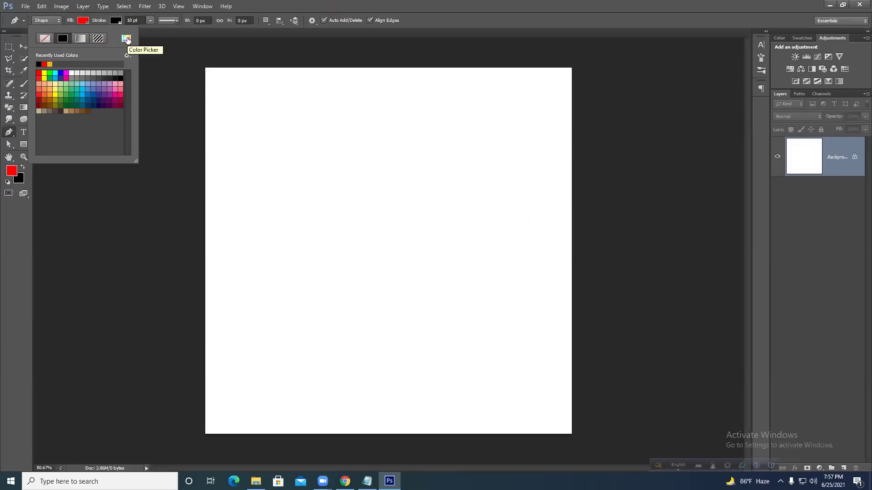
{"action": "left_click", "coordinate": [61, 38]}
{"action": "left_click", "coordinate": [45, 38]}
Draw a closed four-sided red shape with a black outline, about 688 × 552 px, using the Pen Tool.
{"action": "left_click", "coordinate": [280, 118]}
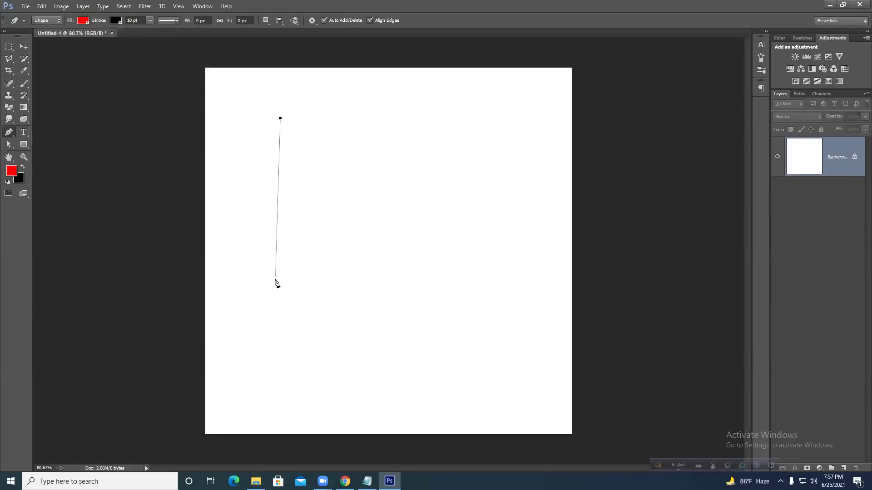
{"action": "left_click", "coordinate": [273, 302]}
{"action": "left_click", "coordinate": [526, 288]}
{"action": "left_click", "coordinate": [504, 99]}
{"action": "left_click", "coordinate": [281, 118]}
{"action": "left_click", "coordinate": [280, 119]}
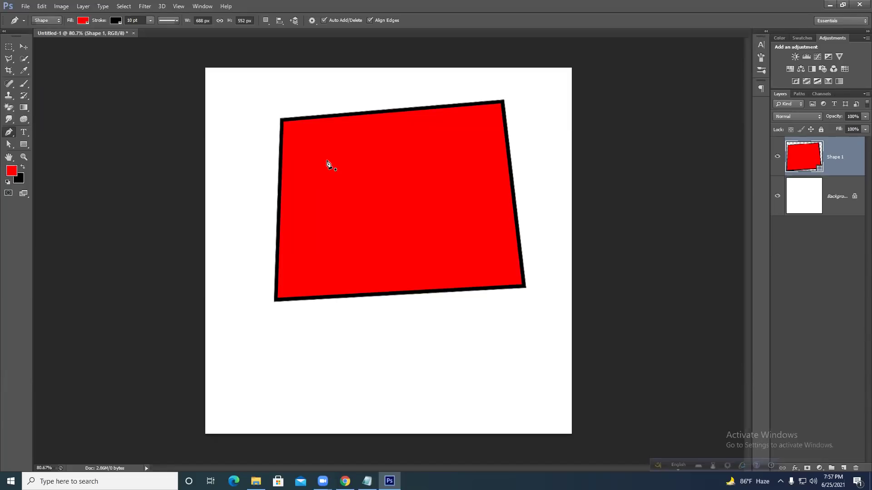
Set the four-sided shape's fill to no color and display the color swatches.
{"action": "left_click", "coordinate": [82, 20]}
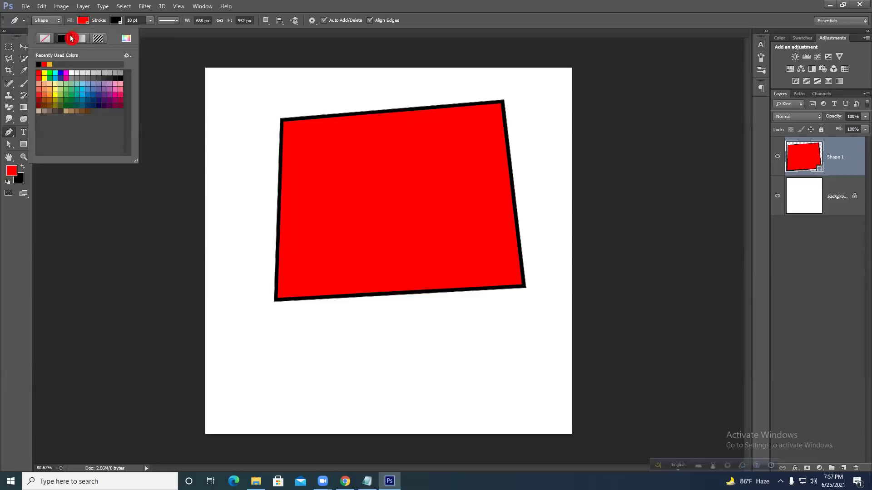
{"action": "left_click", "coordinate": [48, 40]}
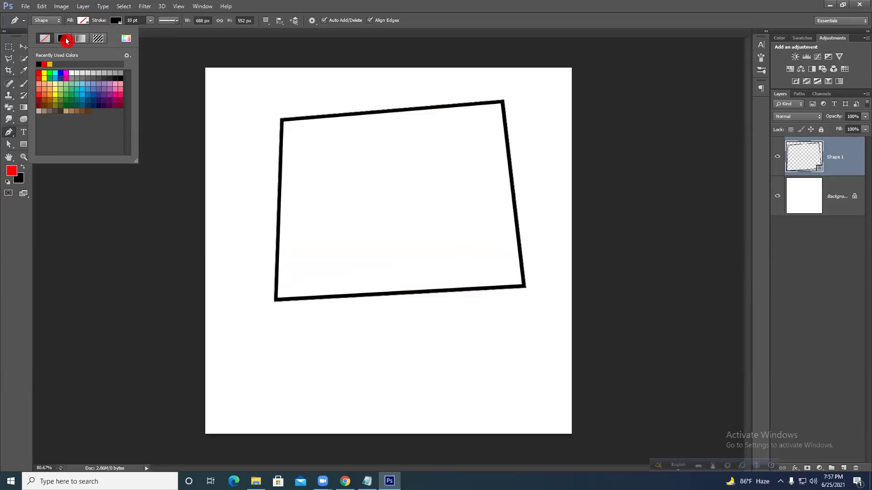
{"action": "left_click", "coordinate": [66, 41]}
{"action": "left_click", "coordinate": [802, 38]}
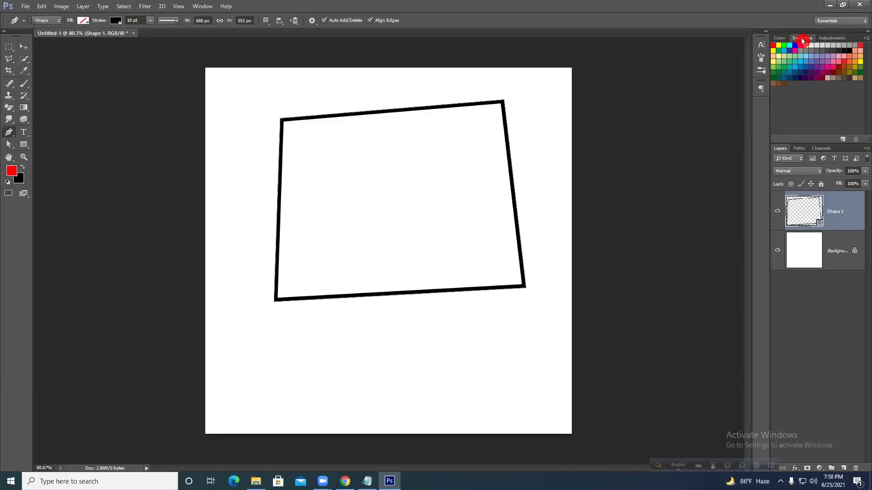
Display the RGB color sliders in place of the color swatches.
{"action": "left_click", "coordinate": [83, 21]}
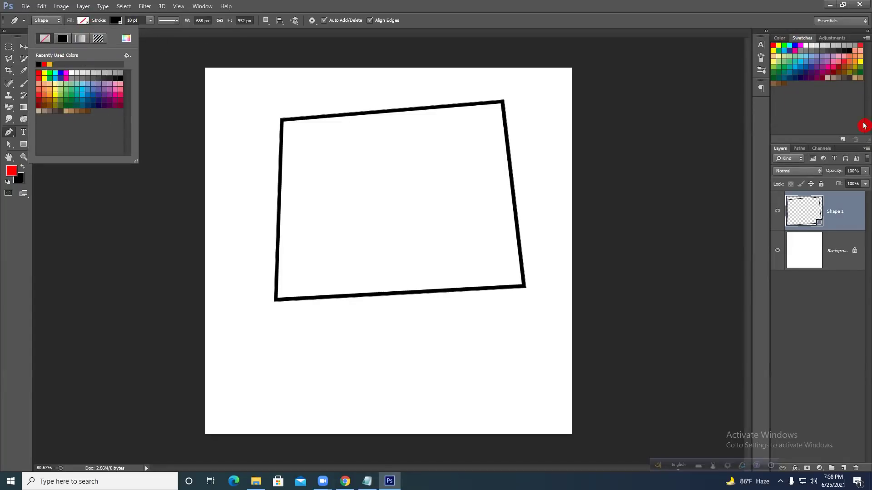
{"action": "left_click", "coordinate": [781, 46]}
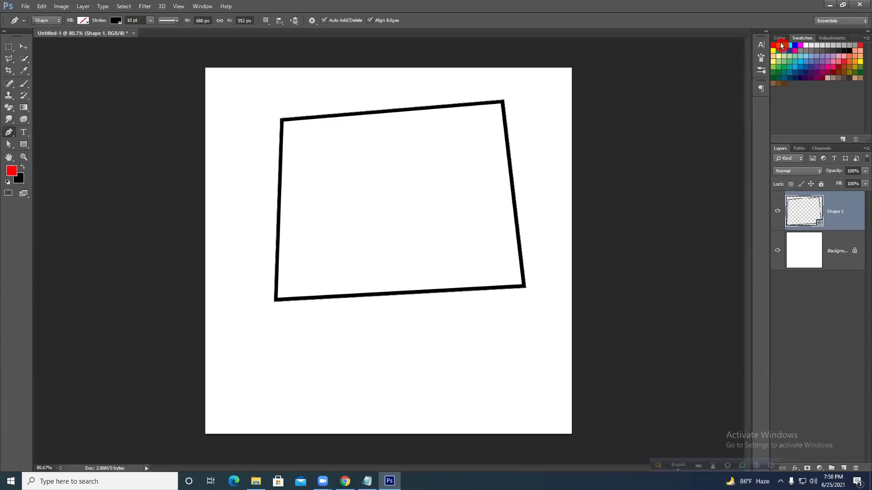
{"action": "left_click", "coordinate": [780, 39]}
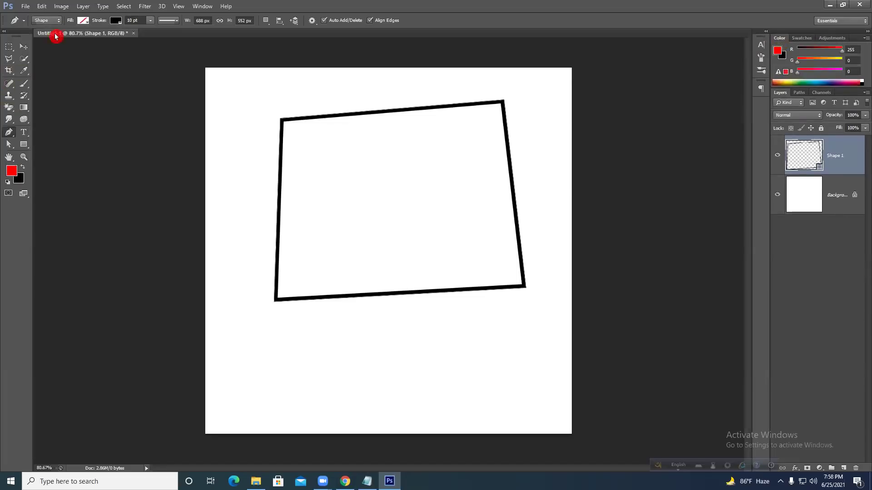
Fill the four-sided shape with the yellow, violet, orange and blue gradient preset.
{"action": "left_click", "coordinate": [83, 20]}
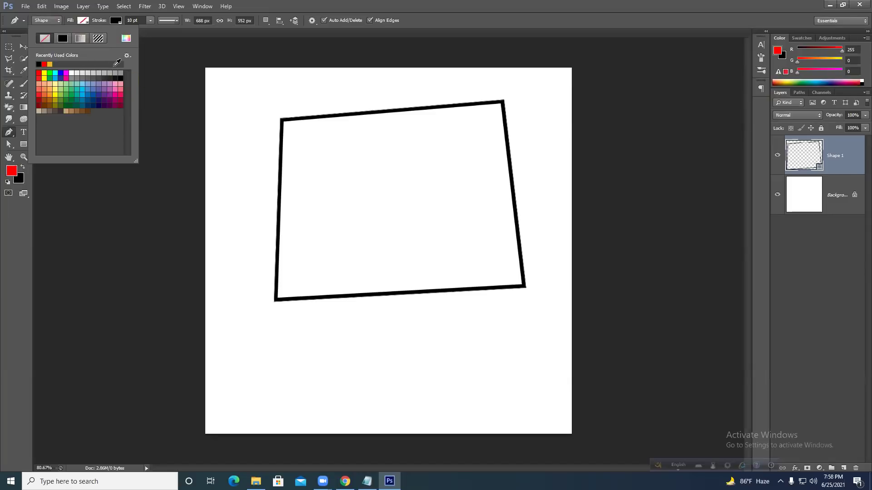
{"action": "left_click", "coordinate": [81, 42]}
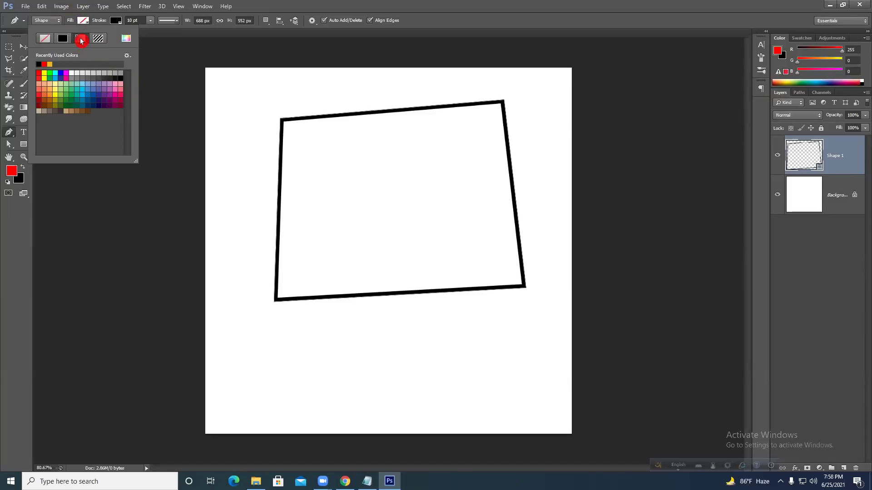
{"action": "left_click", "coordinate": [86, 83]}
{"action": "scroll", "coordinate": [103, 80], "scroll_direction": "down", "scroll_amount": 5}
{"action": "scroll", "coordinate": [103, 80], "scroll_direction": "down", "scroll_amount": 1}
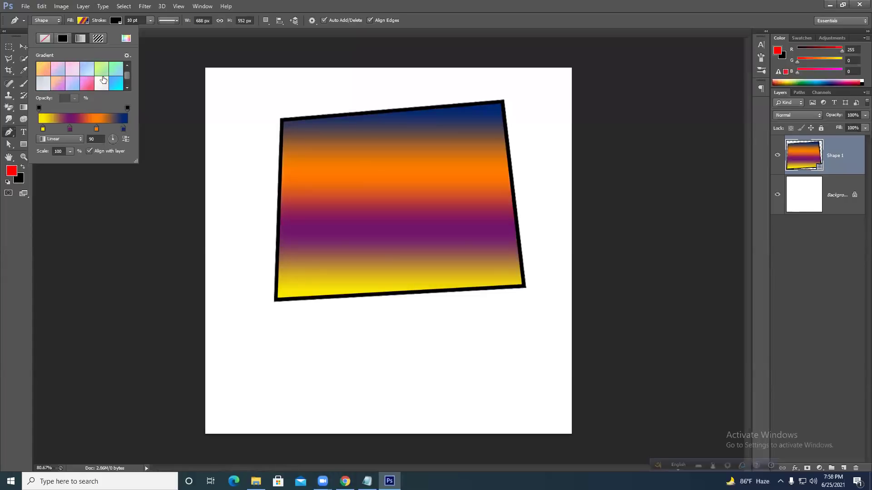
Try several other gradient presets as the shape's fill, including green to light blue, blue to cyan, and beige to white.
{"action": "left_click", "coordinate": [105, 71]}
{"action": "left_click", "coordinate": [117, 70]}
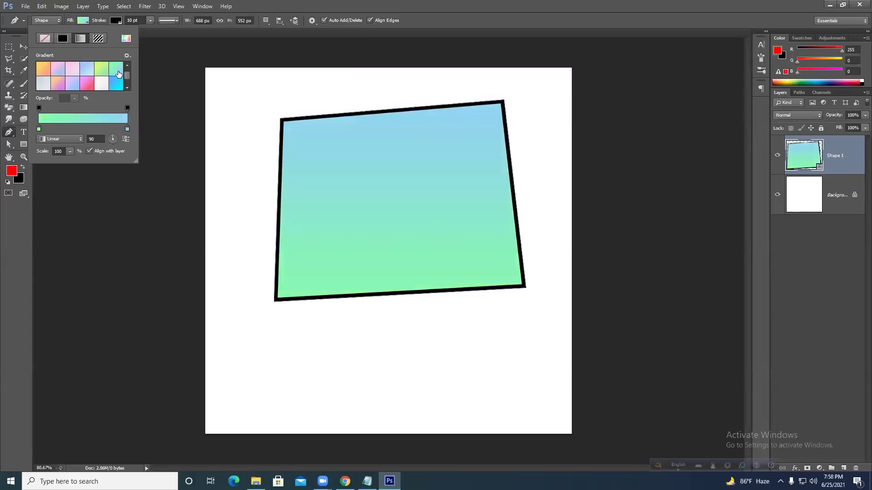
{"action": "left_click", "coordinate": [117, 86]}
{"action": "scroll", "coordinate": [116, 86], "scroll_direction": "down", "scroll_amount": 3}
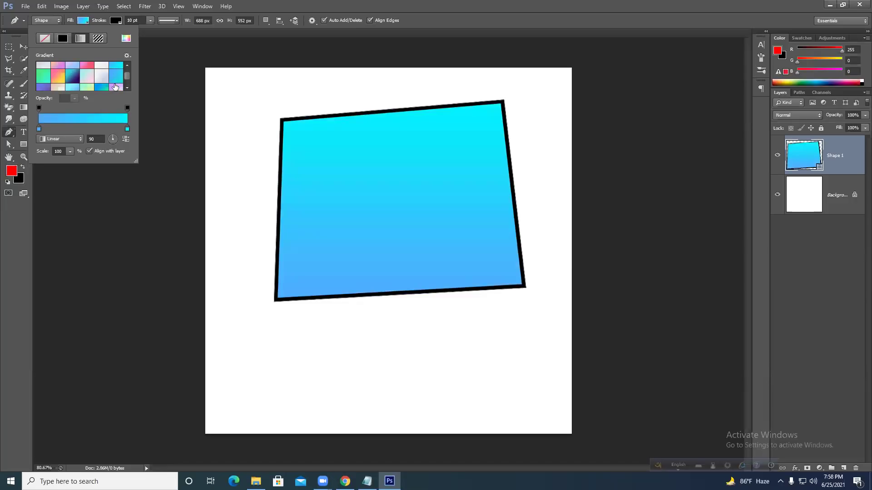
{"action": "left_click", "coordinate": [102, 77]}
{"action": "left_click", "coordinate": [72, 75]}
{"action": "left_click", "coordinate": [54, 76]}
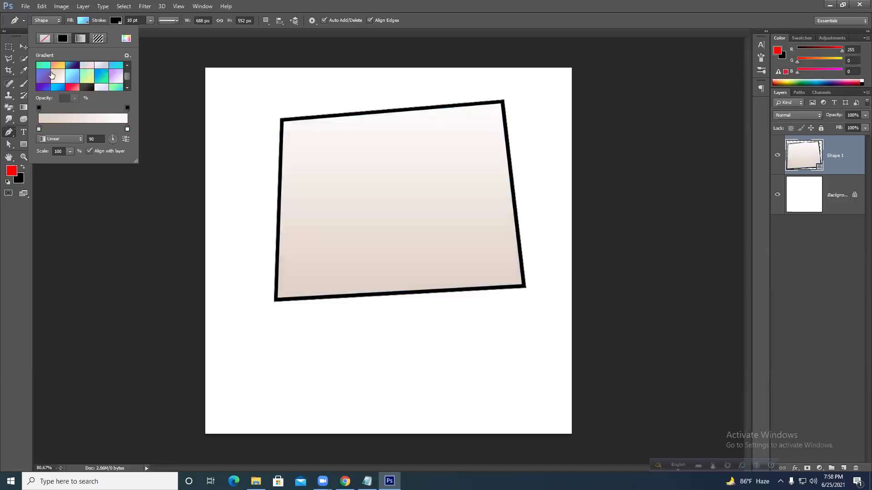
{"action": "left_click", "coordinate": [42, 77]}
{"action": "scroll", "coordinate": [54, 82], "scroll_direction": "down", "scroll_amount": 1}
{"action": "left_click", "coordinate": [75, 71]}
{"action": "left_click", "coordinate": [56, 86]}
{"action": "scroll", "coordinate": [69, 83], "scroll_direction": "down", "scroll_amount": 3}
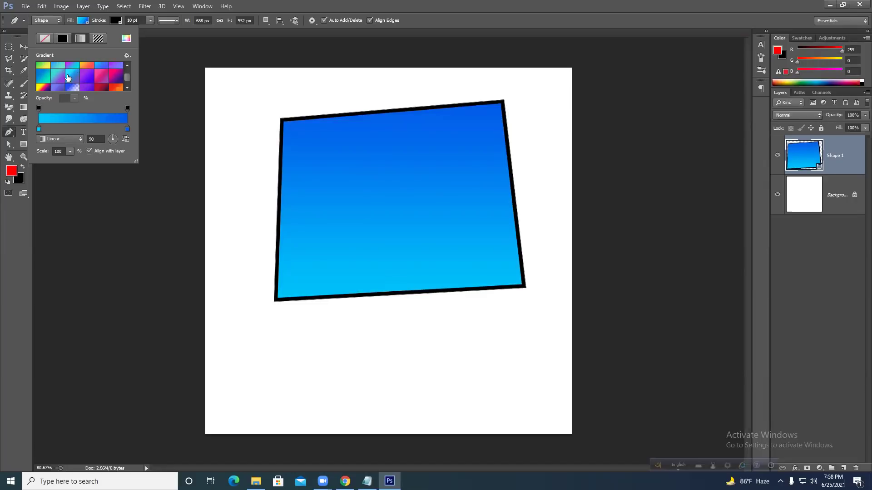
Fill the shape with the cyan, blue and violet gradient and look through the remaining gradient presets.
{"action": "left_click", "coordinate": [68, 78]}
{"action": "scroll", "coordinate": [86, 79], "scroll_direction": "down", "scroll_amount": 3}
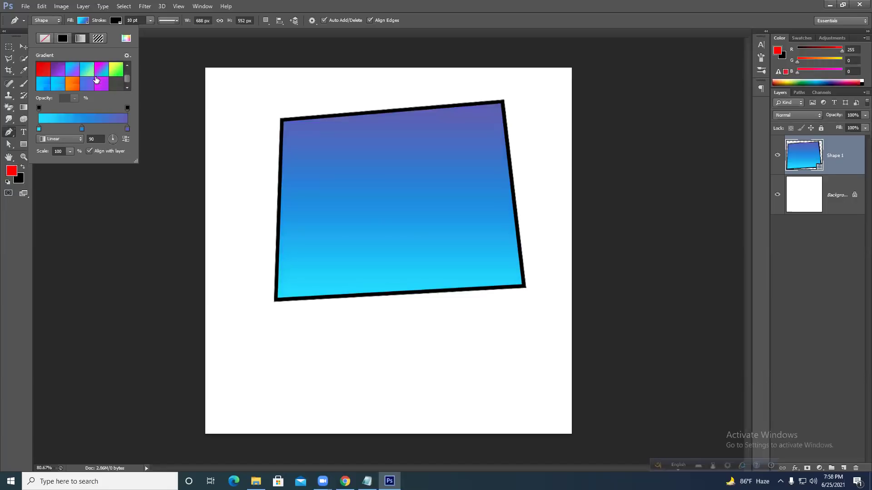
{"action": "scroll", "coordinate": [91, 79], "scroll_direction": "up", "scroll_amount": 6}
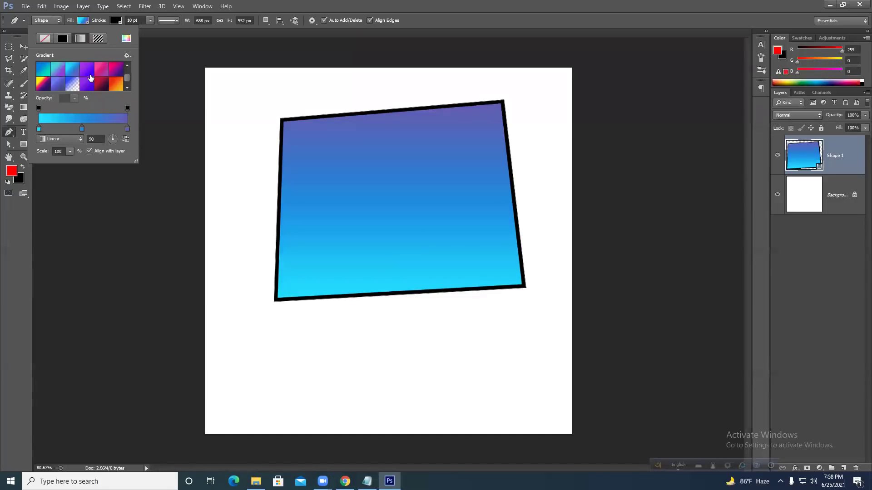
{"action": "scroll", "coordinate": [89, 76], "scroll_direction": "up", "scroll_amount": 4}
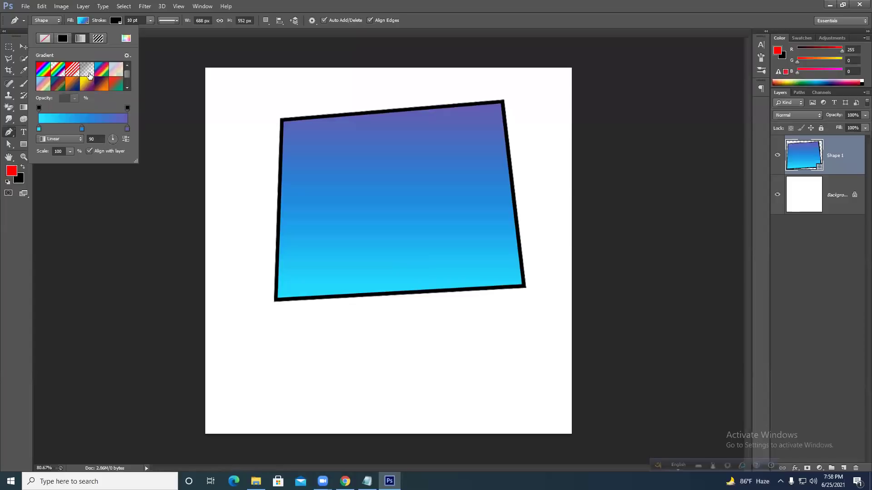
Try the Radial and Angle styles on the shape's gradient fill, ending with Linear.
{"action": "left_click", "coordinate": [71, 139]}
{"action": "left_click", "coordinate": [68, 156]}
{"action": "left_click", "coordinate": [68, 141]}
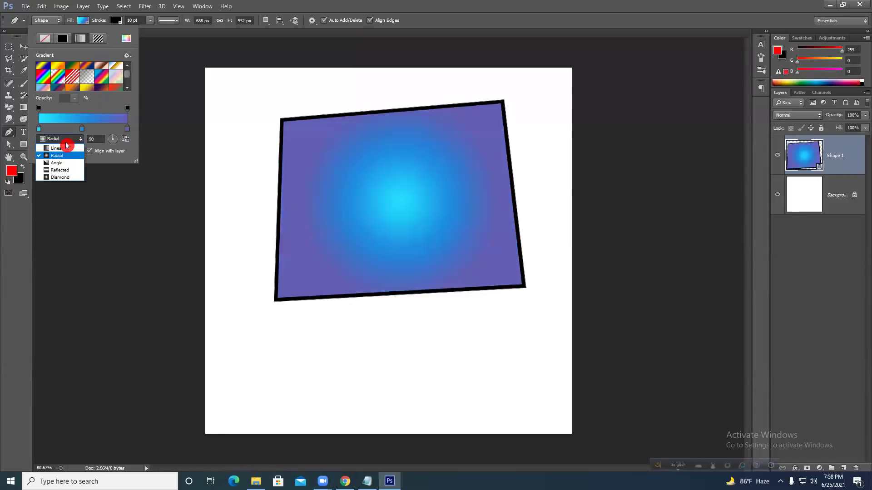
{"action": "left_click", "coordinate": [57, 162]}
{"action": "left_click", "coordinate": [64, 139]}
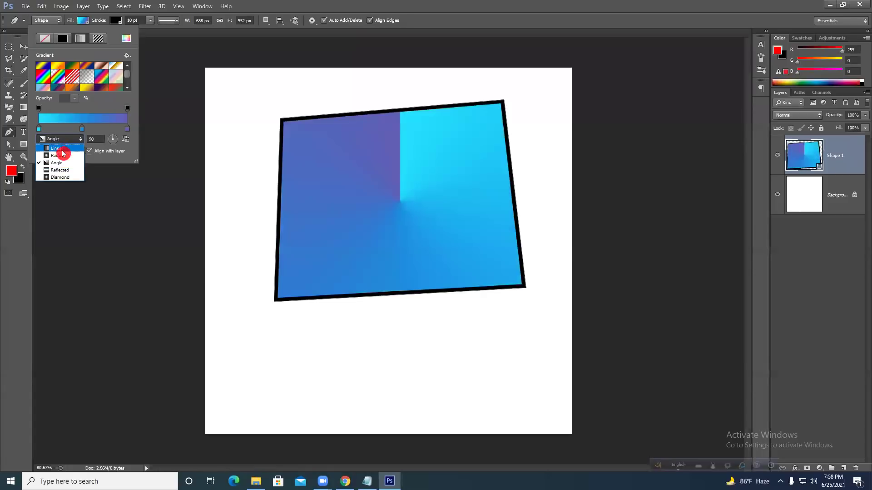
{"action": "left_click", "coordinate": [62, 149]}
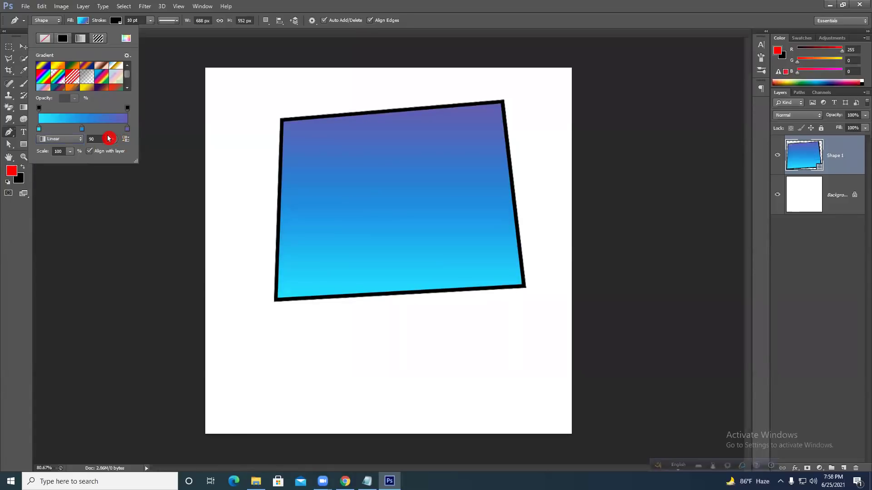
Set the fill gradient's angle to 144 degrees, try a smaller scale, and set the scale to 100%.
{"action": "left_click", "coordinate": [112, 137]}
{"action": "left_click", "coordinate": [98, 140]}
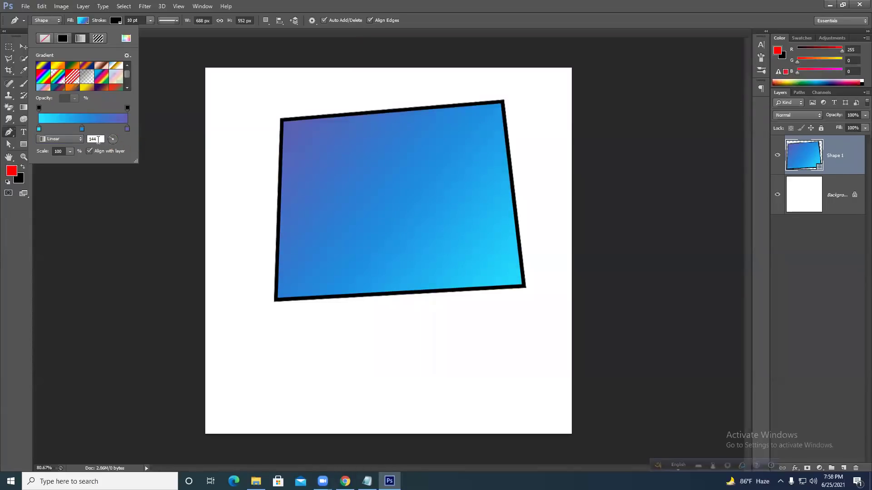
{"action": "mouse_move", "coordinate": [71, 152]}
{"action": "left_mouse_down"}
{"action": "mouse_move", "coordinate": [101, 165]}
{"action": "mouse_move", "coordinate": [51, 163]}
{"action": "mouse_move", "coordinate": [68, 163]}
{"action": "left_mouse_up"}
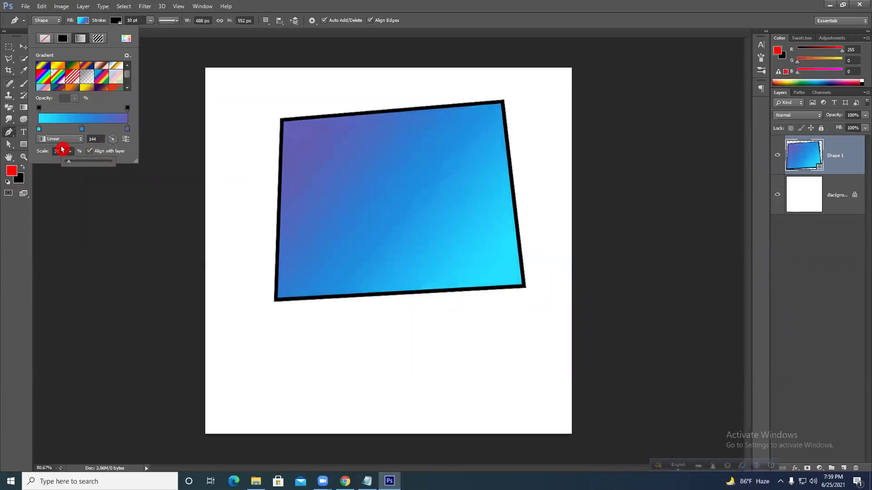
{"action": "double_click", "coordinate": [62, 152]}
{"action": "type", "text": "100"}
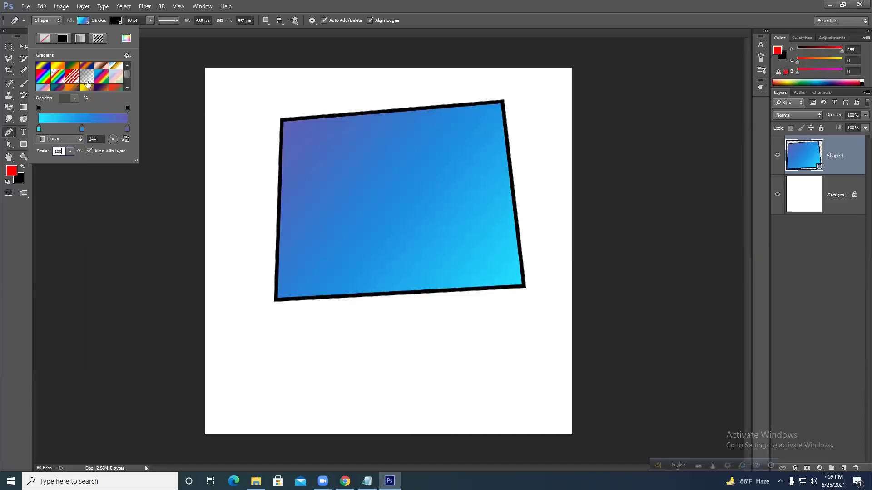
Try different pattern fills on the four-sided shape, ending with a fine black-and-white pattern.
{"action": "left_click", "coordinate": [99, 39]}
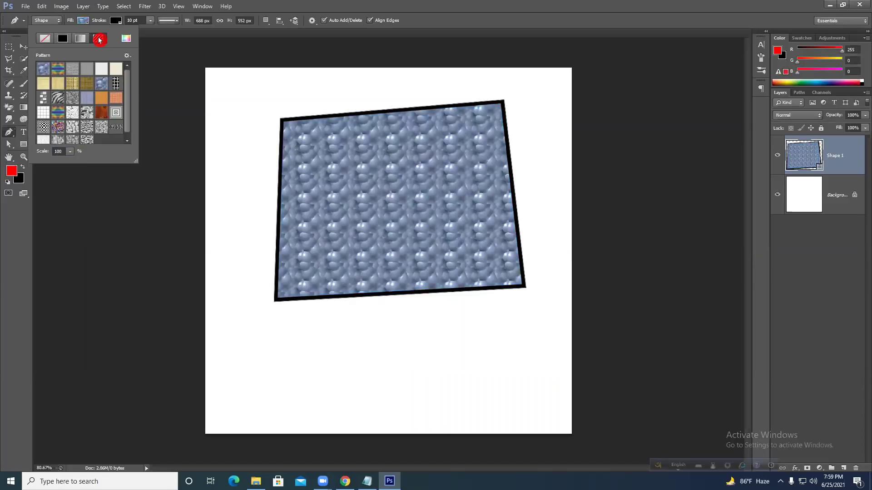
{"action": "left_click", "coordinate": [101, 130]}
{"action": "left_click", "coordinate": [76, 116]}
{"action": "left_click", "coordinate": [74, 103]}
{"action": "left_click", "coordinate": [93, 84]}
{"action": "left_click", "coordinate": [101, 84]}
{"action": "scroll", "coordinate": [106, 112], "scroll_direction": "down", "scroll_amount": 1}
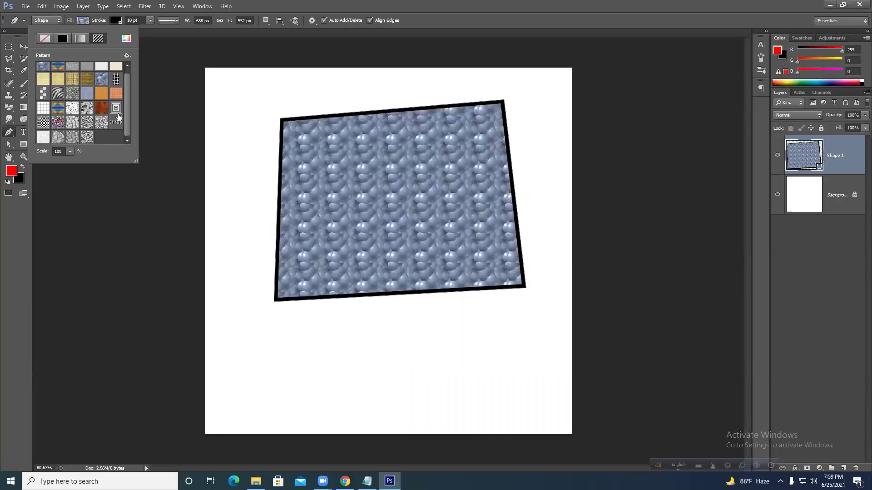
{"action": "left_click", "coordinate": [116, 125]}
Fill the four-sided shape with a custom solid magenta color.
{"action": "left_click", "coordinate": [126, 39]}
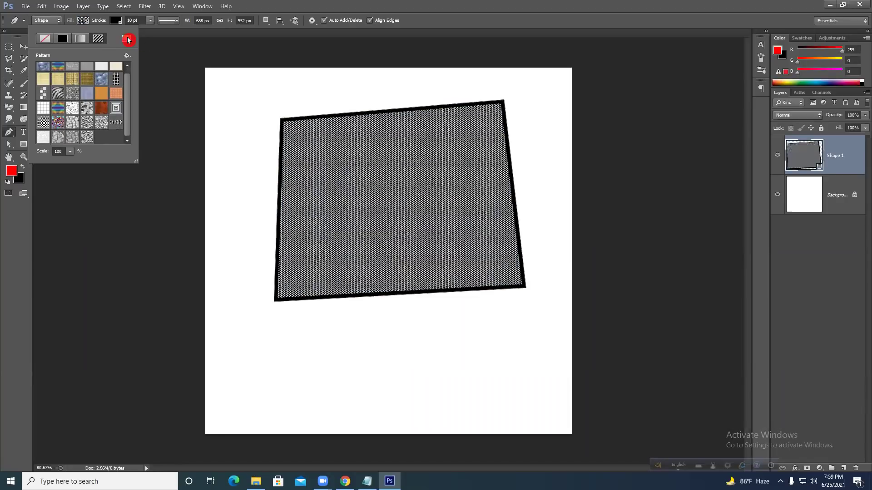
{"action": "left_click", "coordinate": [665, 259]}
{"action": "left_click_drag", "start_coordinate": [676, 260], "coordinate": [677, 280]}
{"action": "left_click", "coordinate": [756, 253]}
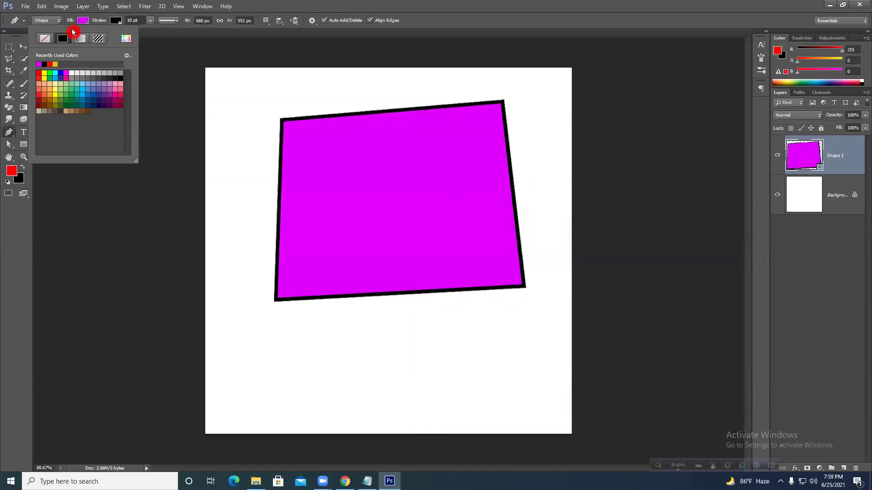
Increase the shape's stroke width to 35.57 pt.
{"action": "left_click", "coordinate": [117, 21]}
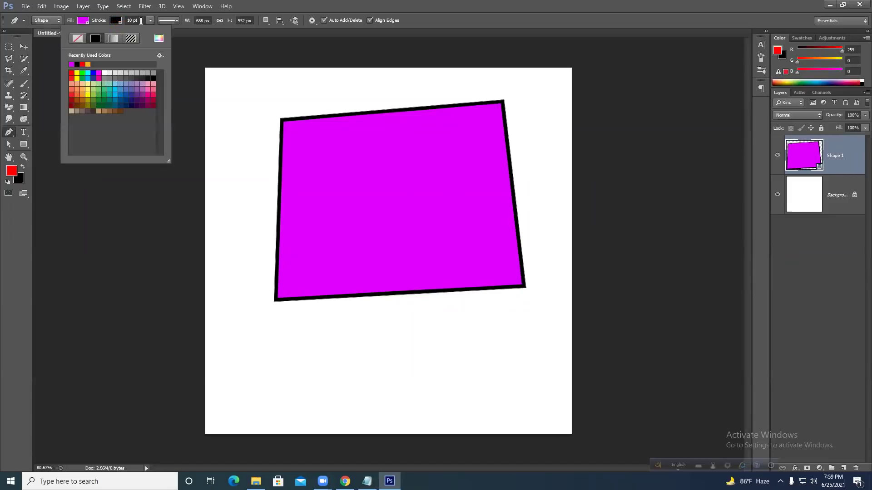
{"action": "left_click", "coordinate": [148, 21]}
{"action": "mouse_move", "coordinate": [150, 33]}
{"action": "left_mouse_down"}
{"action": "mouse_move", "coordinate": [190, 34]}
{"action": "mouse_move", "coordinate": [164, 31]}
{"action": "mouse_move", "coordinate": [172, 33]}
{"action": "left_mouse_up"}
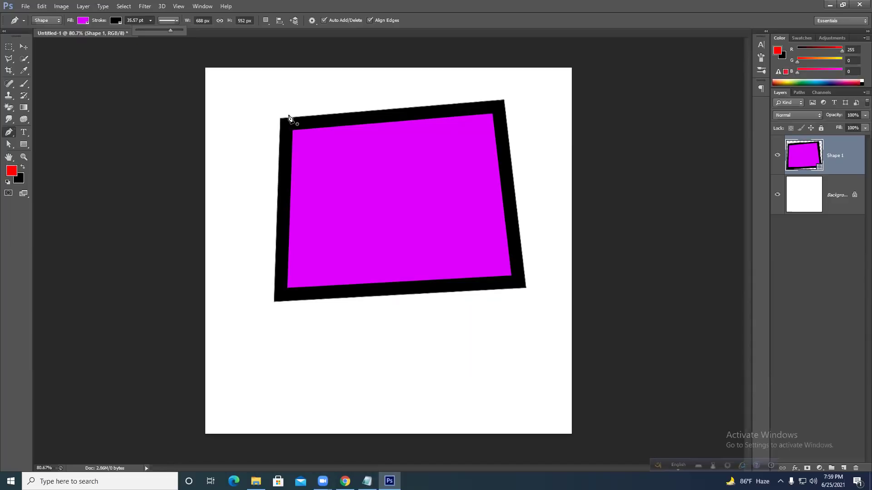
Try the no-color and solid stroke types, ending with the yellow, violet, orange and blue gradient on the shape's outline.
{"action": "left_click", "coordinate": [115, 21]}
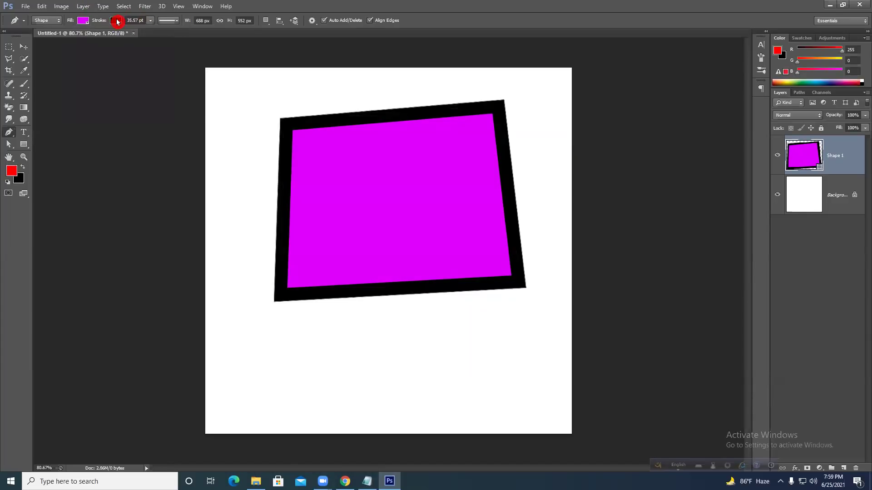
{"action": "left_click", "coordinate": [114, 22]}
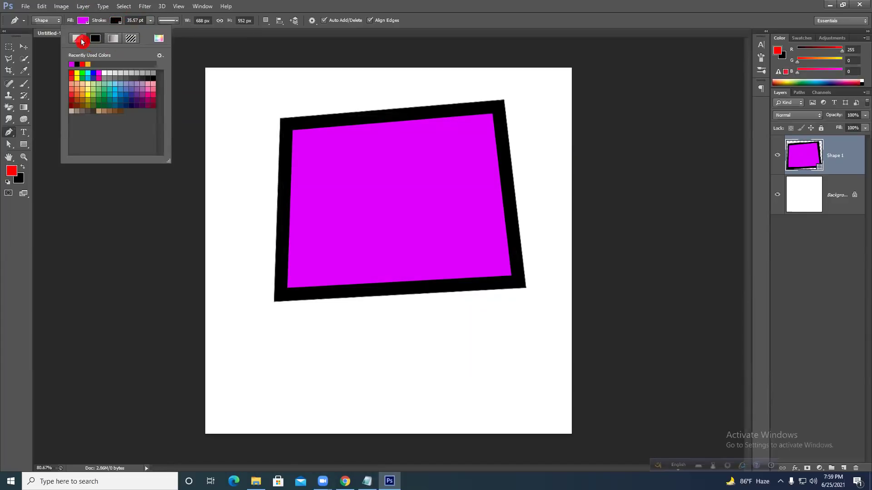
{"action": "left_click", "coordinate": [78, 38]}
{"action": "left_click", "coordinate": [94, 39]}
{"action": "left_click", "coordinate": [113, 40]}
{"action": "left_click", "coordinate": [114, 39]}
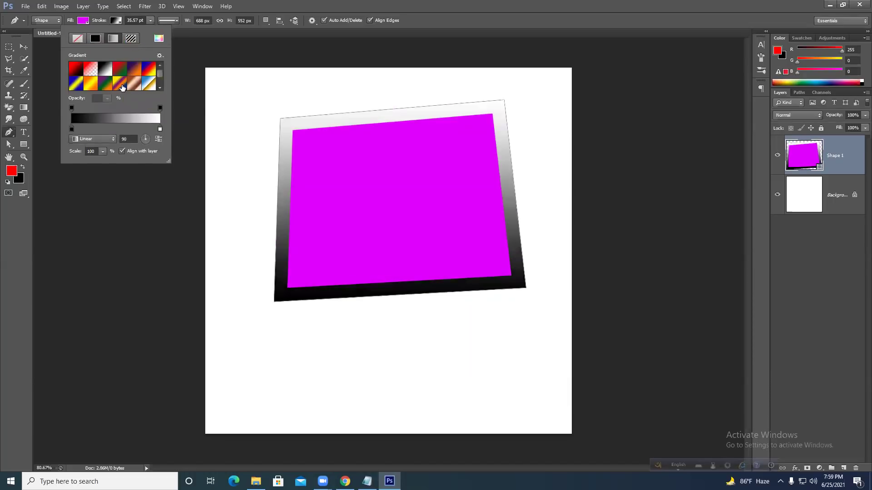
{"action": "left_click", "coordinate": [121, 87]}
Apply the brown woven pattern to the shape's outline and set the pattern scale to 41%.
{"action": "left_click", "coordinate": [128, 37]}
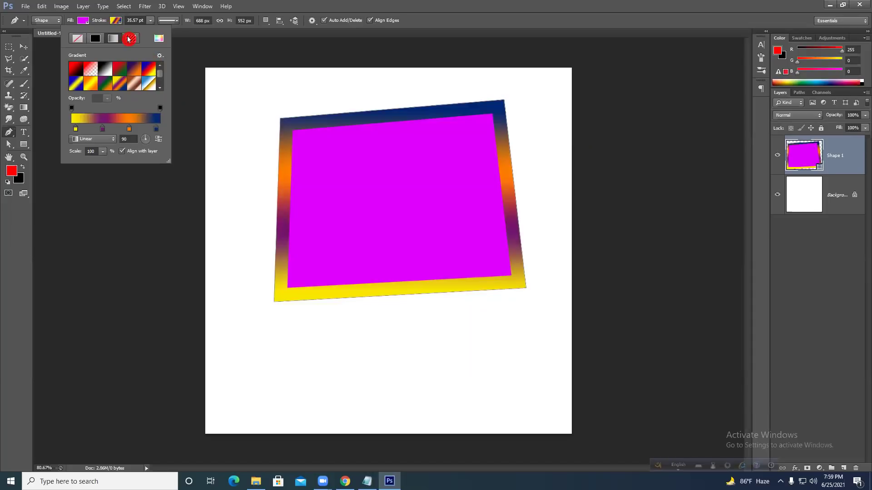
{"action": "left_click", "coordinate": [120, 85]}
{"action": "left_click", "coordinate": [158, 39]}
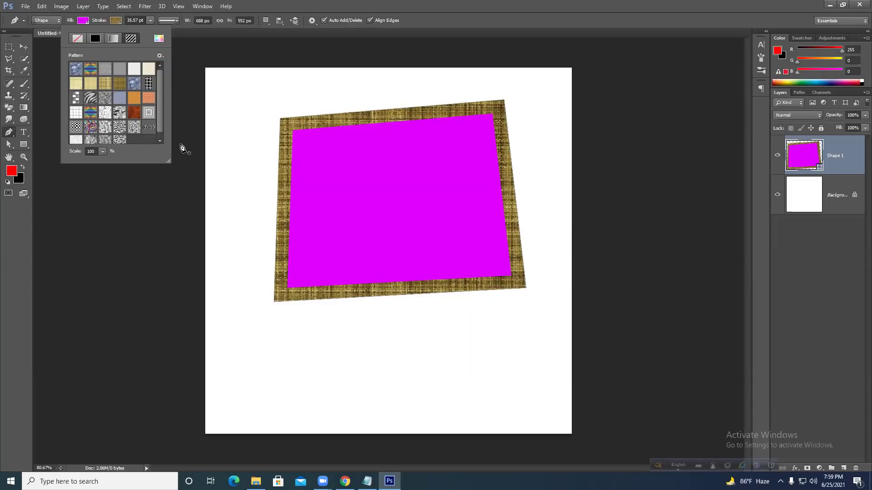
{"action": "left_click", "coordinate": [104, 152]}
{"action": "left_click_drag", "start_coordinate": [105, 165], "coordinate": [134, 165]}
{"action": "mouse_move", "coordinate": [158, 165]}
{"action": "left_mouse_down"}
{"action": "mouse_move", "coordinate": [102, 164]}
{"action": "mouse_move", "coordinate": [110, 157]}
{"action": "left_mouse_up"}
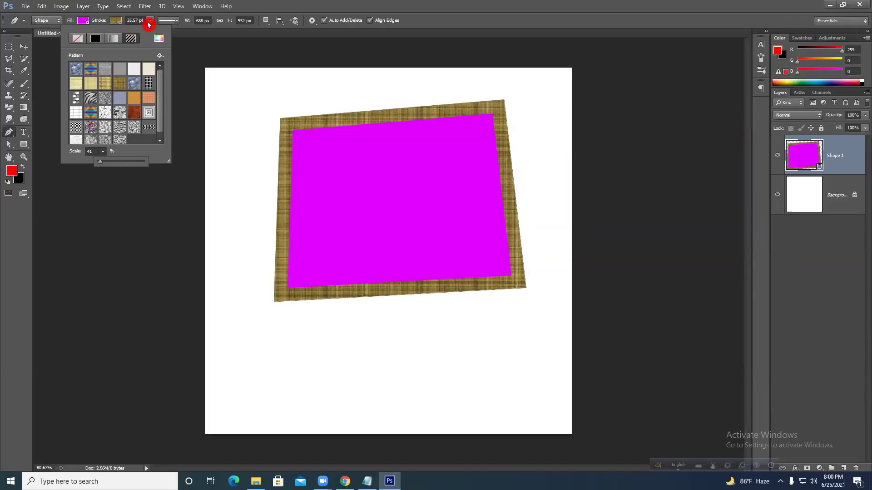
Try the dashed and dotted line types on the shape's outline, ending with the dashed line.
{"action": "left_click", "coordinate": [150, 21]}
{"action": "left_click", "coordinate": [176, 23]}
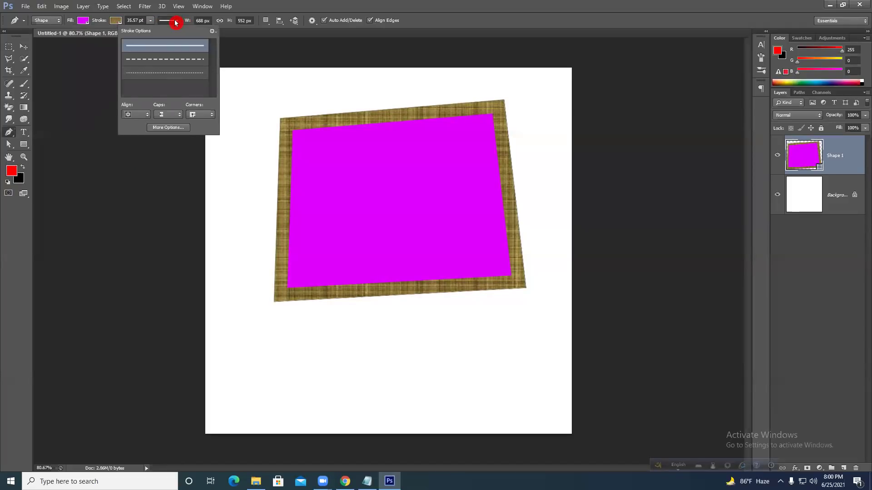
{"action": "left_click", "coordinate": [159, 66]}
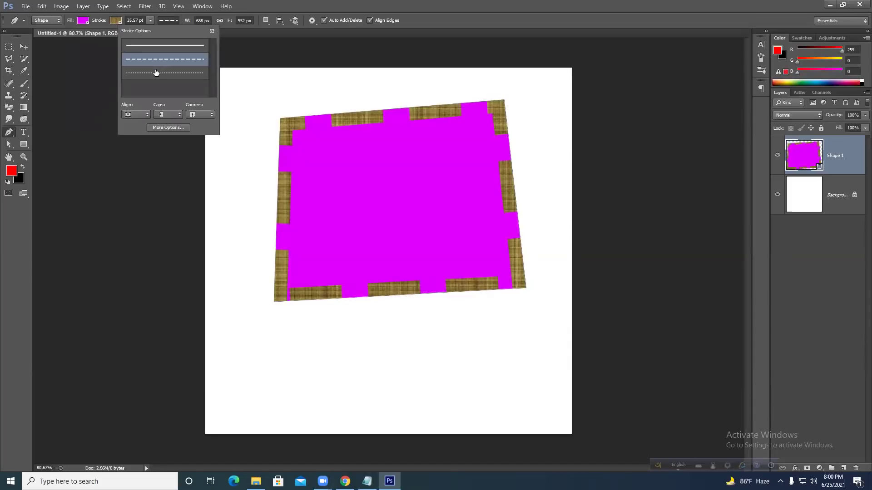
{"action": "left_click", "coordinate": [154, 74]}
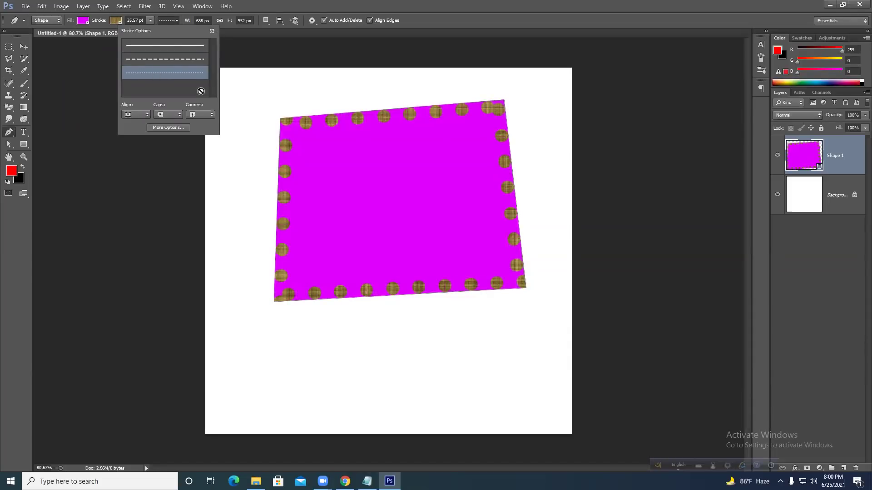
{"action": "left_click", "coordinate": [189, 59]}
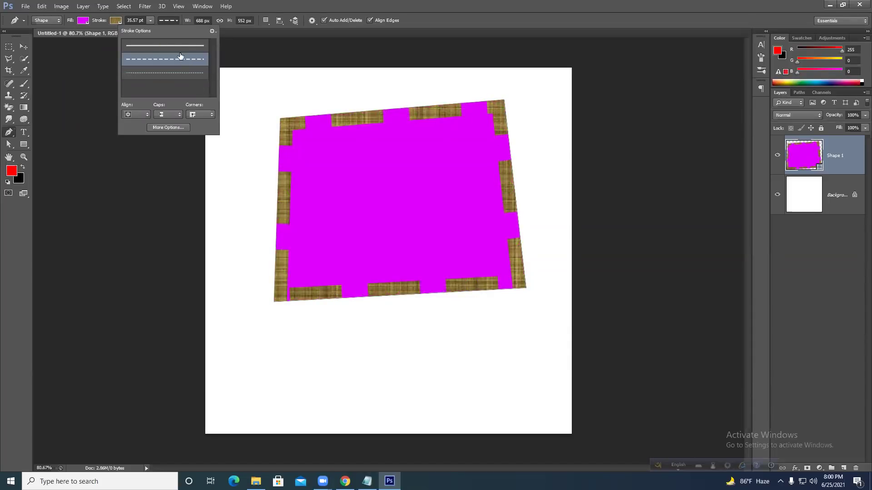
Recolor the magenta shape's dashed outline solid red and reduce its stroke width to 11.31 pt.
{"action": "left_click", "coordinate": [116, 20]}
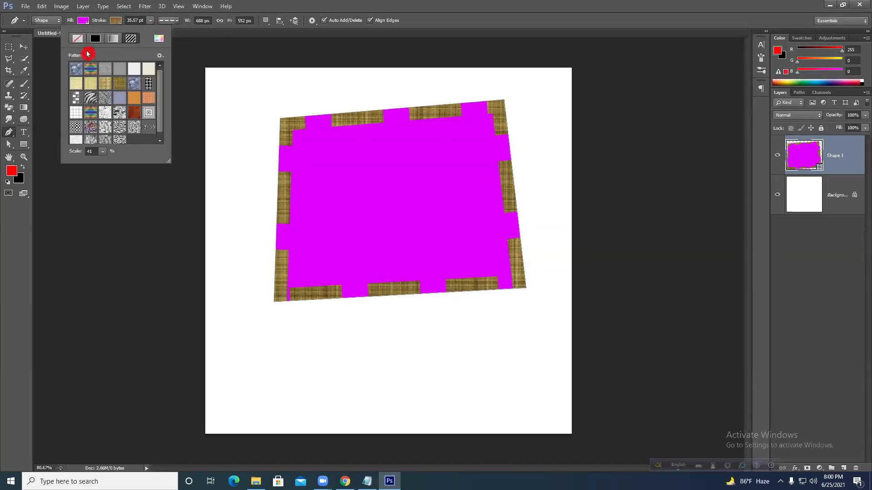
{"action": "left_click", "coordinate": [95, 39]}
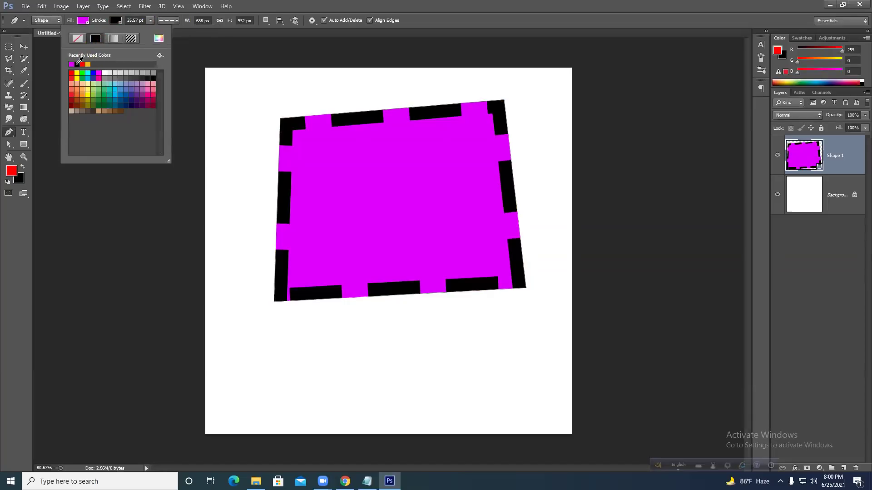
{"action": "left_click", "coordinate": [83, 64]}
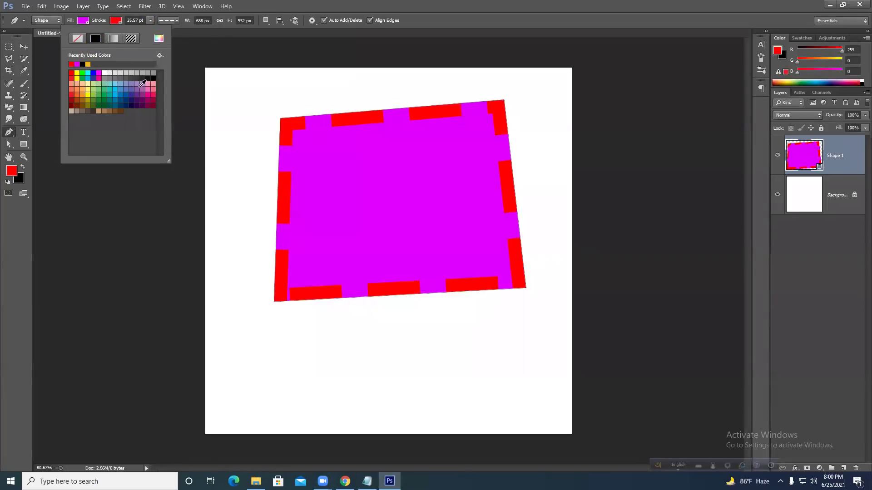
{"action": "left_click", "coordinate": [150, 20]}
{"action": "left_click", "coordinate": [150, 21]}
{"action": "left_click_drag", "start_coordinate": [148, 31], "coordinate": [131, 30]}
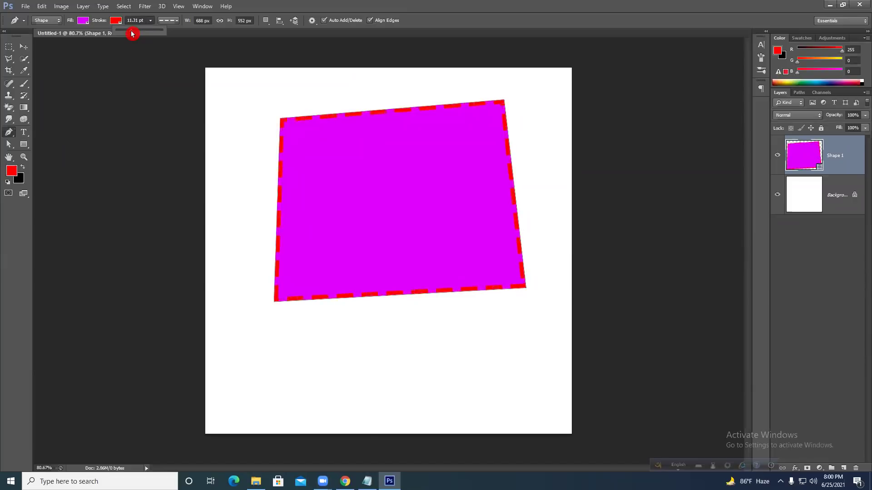
Try the centered stroke alignment on the magenta shape's dashed outline, ending with the outside alignment.
{"action": "left_click", "coordinate": [192, 25]}
{"action": "left_click", "coordinate": [177, 21]}
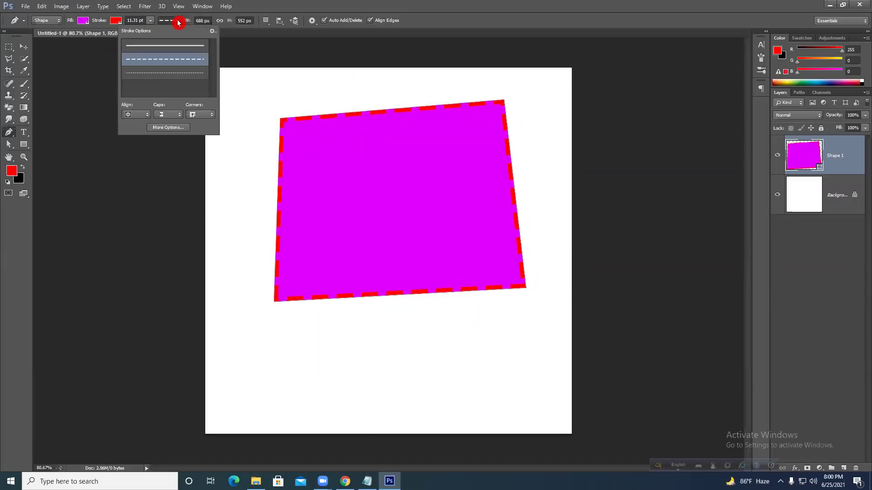
{"action": "left_click", "coordinate": [142, 118]}
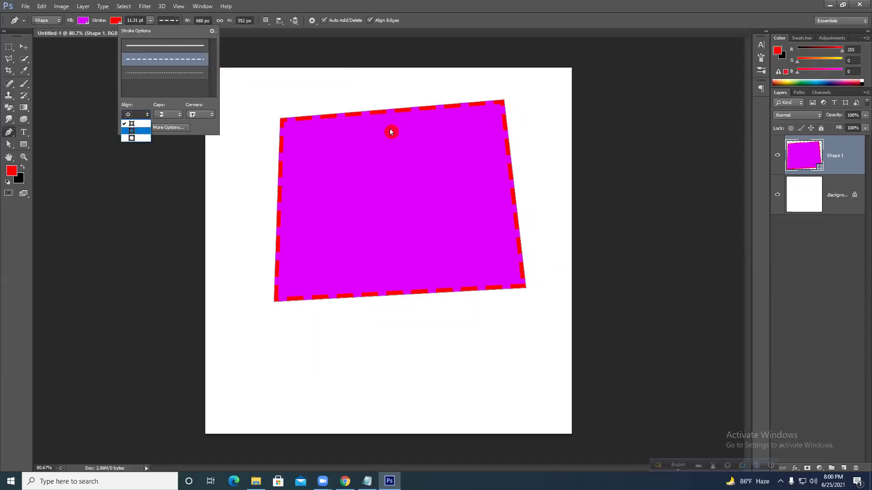
{"action": "left_click", "coordinate": [145, 131]}
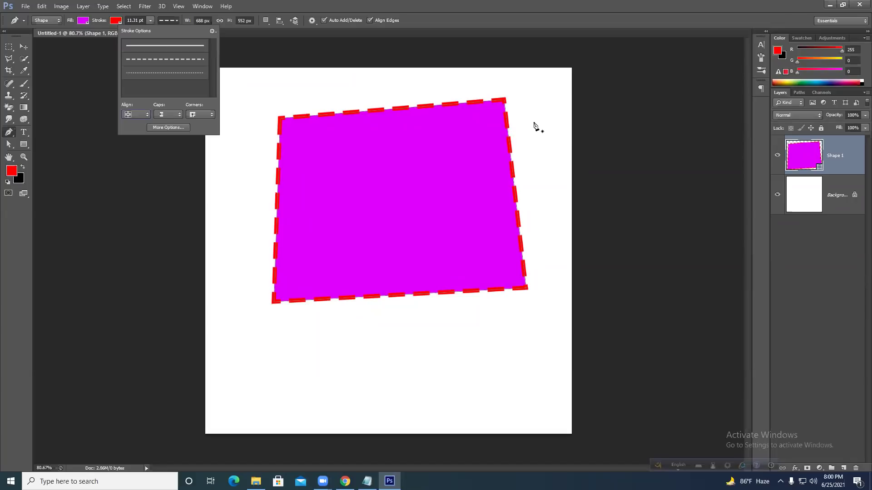
{"action": "left_click", "coordinate": [137, 114]}
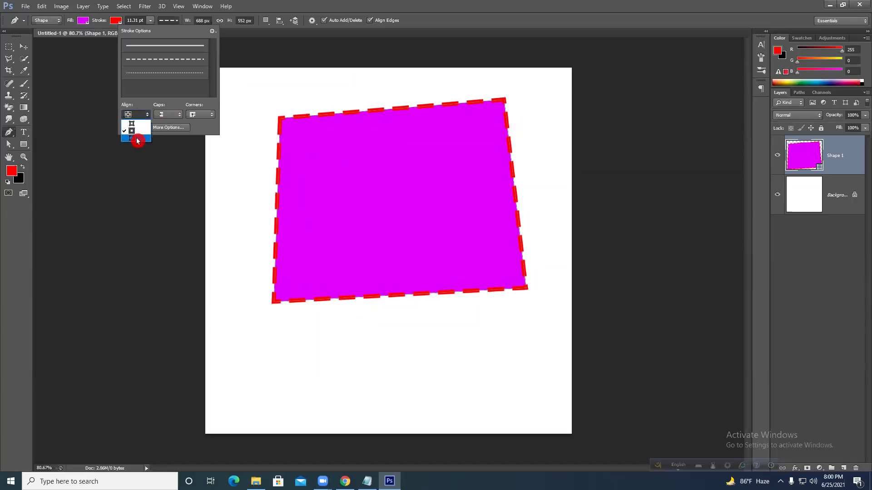
{"action": "left_click", "coordinate": [137, 138]}
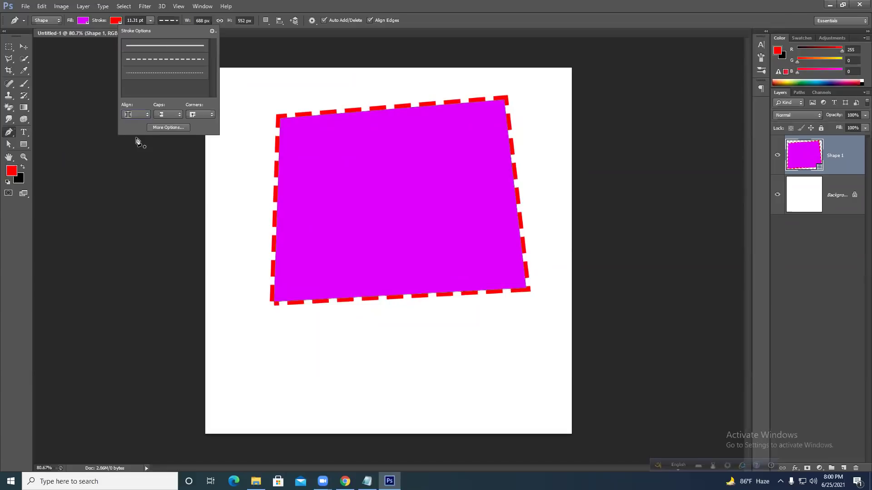
Move the magenta shape to the right until it runs past the canvas edge, freeing space beside it.
{"action": "left_click", "coordinate": [19, 46]}
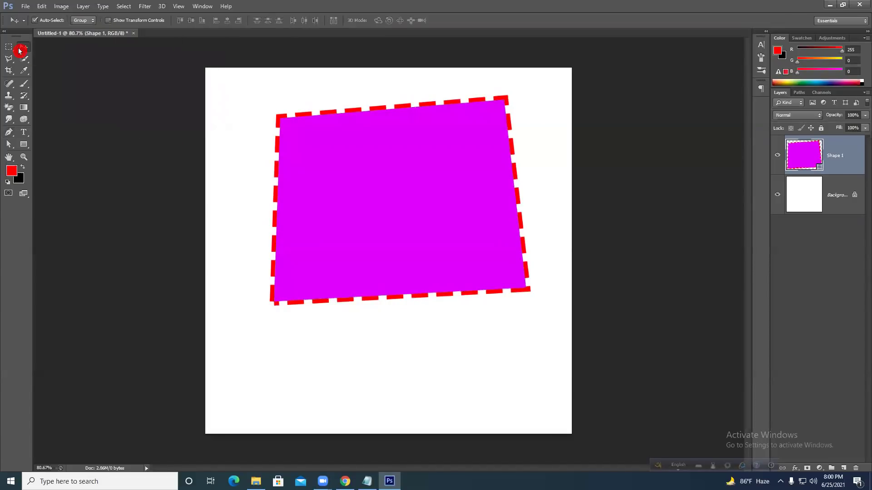
{"action": "mouse_move", "coordinate": [381, 179]}
{"action": "left_mouse_down"}
{"action": "mouse_move", "coordinate": [371, 160]}
{"action": "mouse_move", "coordinate": [375, 176]}
{"action": "mouse_move", "coordinate": [437, 153]}
{"action": "left_mouse_up"}
{"action": "left_click", "coordinate": [7, 68]}
Draw a closed nine-point reversed-C shape about 334 by 519 px with the Pen tool, beside the magenta shape.
{"action": "left_click", "coordinate": [9, 131]}
{"action": "left_click", "coordinate": [247, 130]}
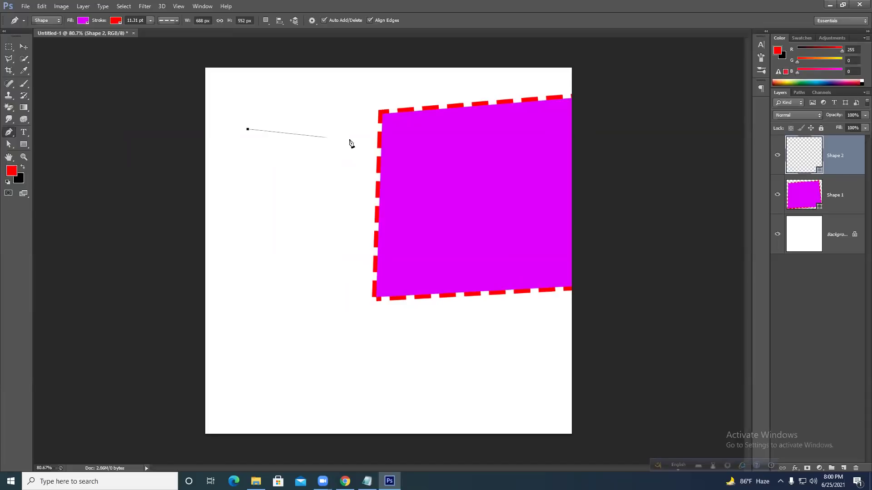
{"action": "left_click", "coordinate": [344, 129]}
{"action": "left_click", "coordinate": [343, 206]}
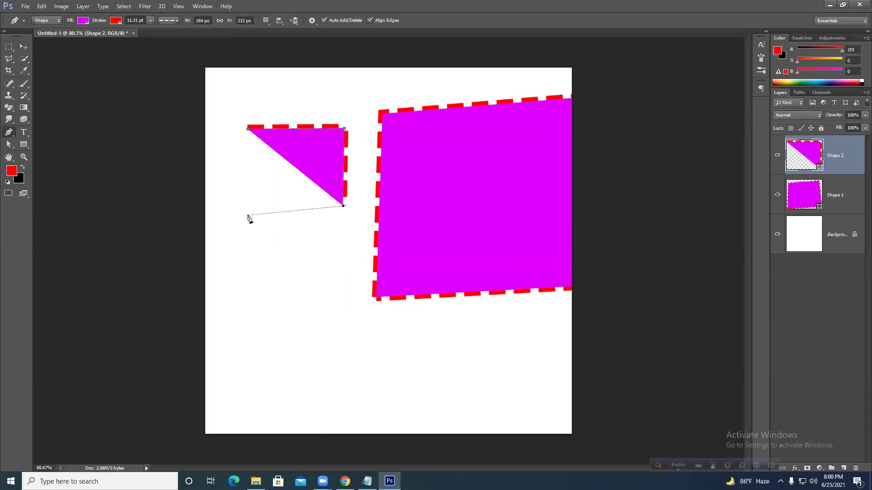
{"action": "left_click", "coordinate": [248, 215]}
{"action": "left_click", "coordinate": [249, 281]}
{"action": "left_click", "coordinate": [348, 279]}
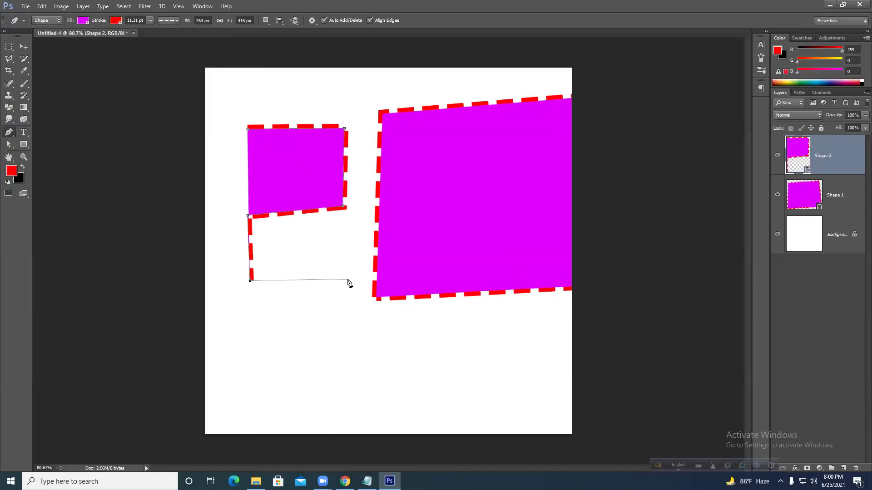
{"action": "left_click", "coordinate": [370, 149]}
{"action": "left_click", "coordinate": [360, 93]}
{"action": "left_click", "coordinate": [290, 90]}
{"action": "left_click", "coordinate": [248, 128]}
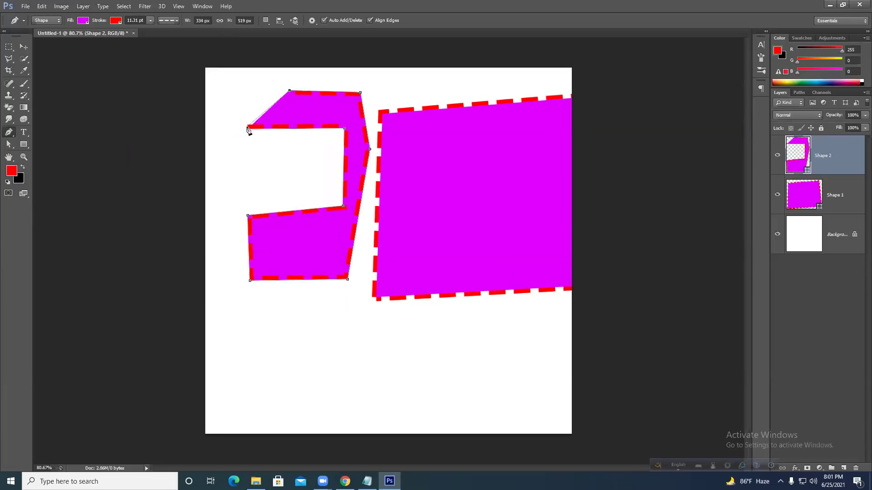
Remove the fill from the reversed-C shape and switch its outline to the solid line type.
{"action": "left_click", "coordinate": [84, 21]}
{"action": "left_click", "coordinate": [45, 39]}
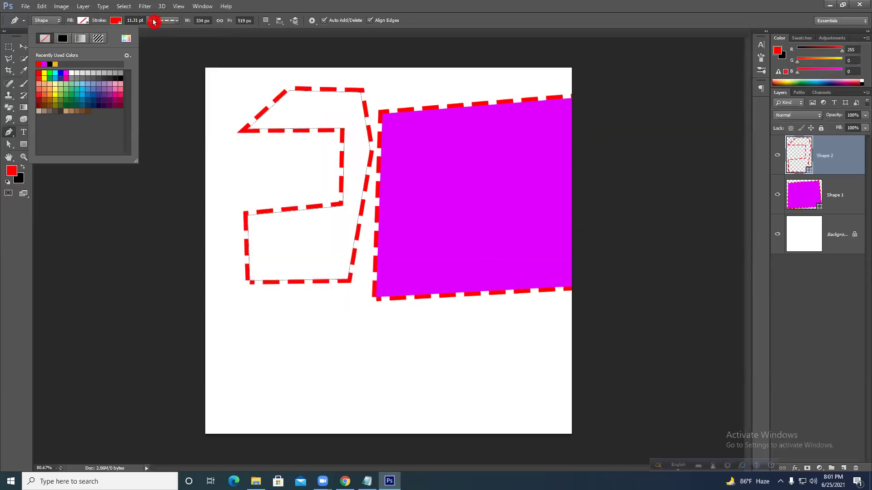
{"action": "left_click", "coordinate": [151, 20]}
{"action": "left_click", "coordinate": [181, 21]}
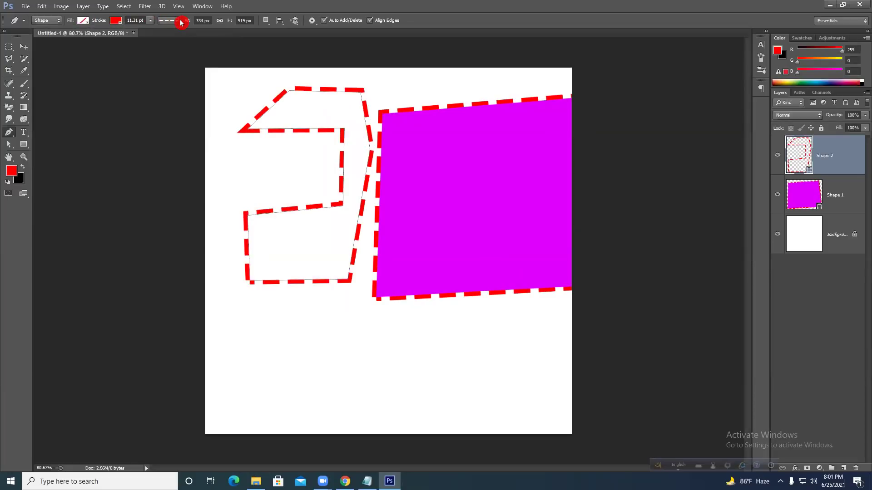
{"action": "left_click", "coordinate": [181, 22]}
{"action": "left_click", "coordinate": [157, 45]}
Try the second and third cap types on the reversed-C shape's outline and set its corners to rounded.
{"action": "left_click", "coordinate": [180, 115]}
{"action": "left_click", "coordinate": [173, 132]}
{"action": "left_click", "coordinate": [174, 114]}
{"action": "left_click", "coordinate": [167, 138]}
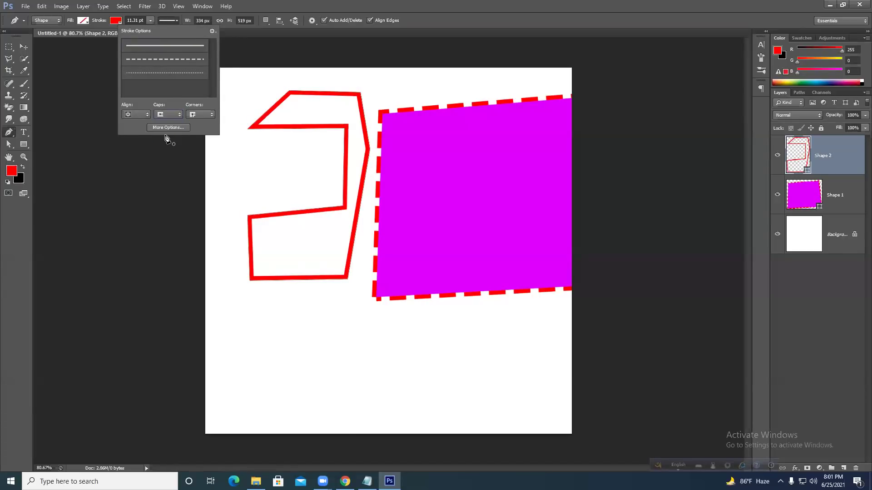
{"action": "left_click", "coordinate": [212, 115]}
{"action": "left_click", "coordinate": [201, 133]}
{"action": "left_click", "coordinate": [180, 27]}
Inspect the outline's rounded corners up close and delete both the reversed-C shape and the magenta shape.
{"action": "left_click", "coordinate": [23, 47]}
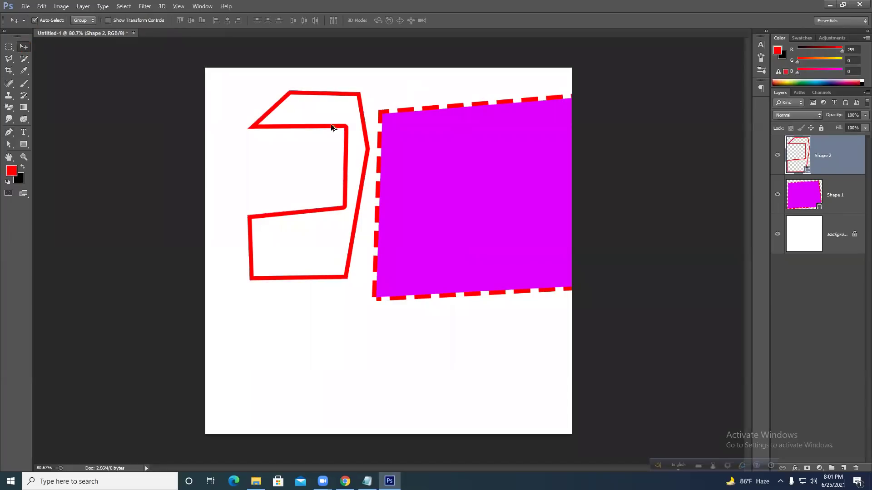
{"action": "scroll", "coordinate": [332, 128], "scroll_direction": "up", "scroll_amount": 10}
{"action": "scroll", "coordinate": [368, 119], "scroll_direction": "down", "scroll_amount": 8}
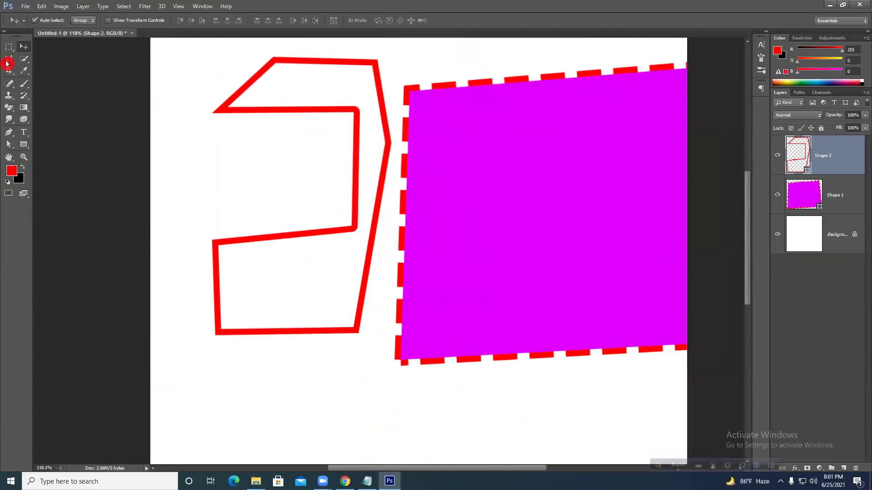
{"action": "left_click", "coordinate": [504, 195], "text": "shift"}
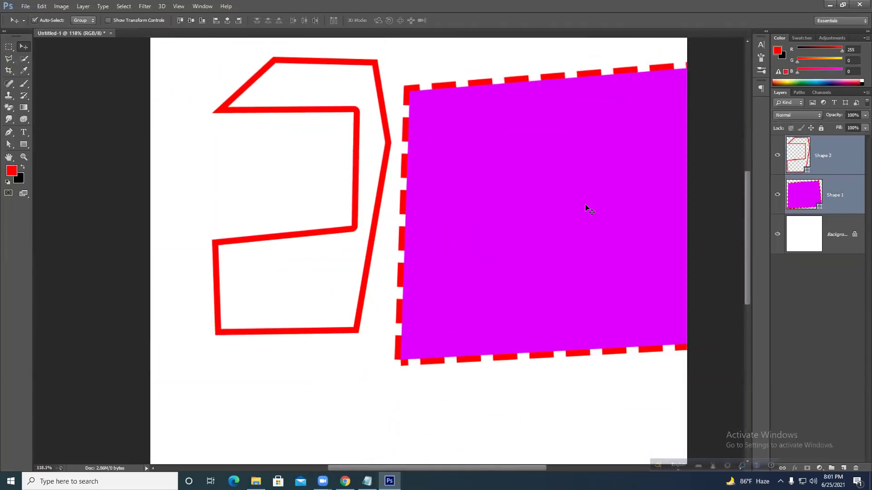
{"action": "key", "text": "Delete"}
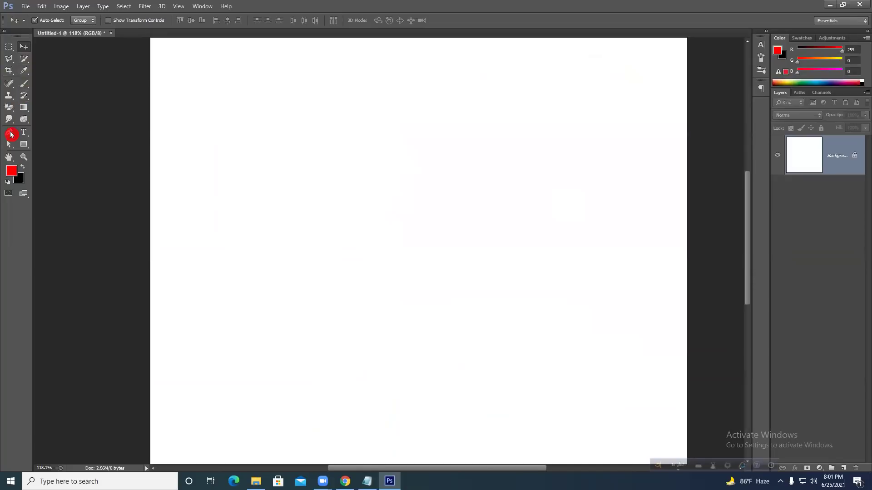
Draw a slanted four-sided red shape about 661 by 499 px with the Pen tool and delete it.
{"action": "key", "text": "p"}
{"action": "left_click", "coordinate": [488, 115]}
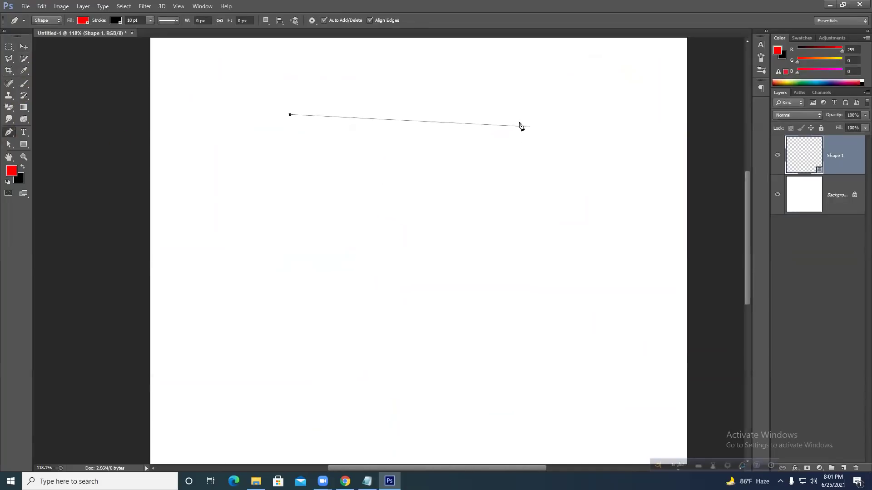
{"action": "scroll", "coordinate": [474, 127], "scroll_direction": "down", "scroll_amount": 1}
{"action": "left_click", "coordinate": [608, 111]}
{"action": "left_click", "coordinate": [608, 333]}
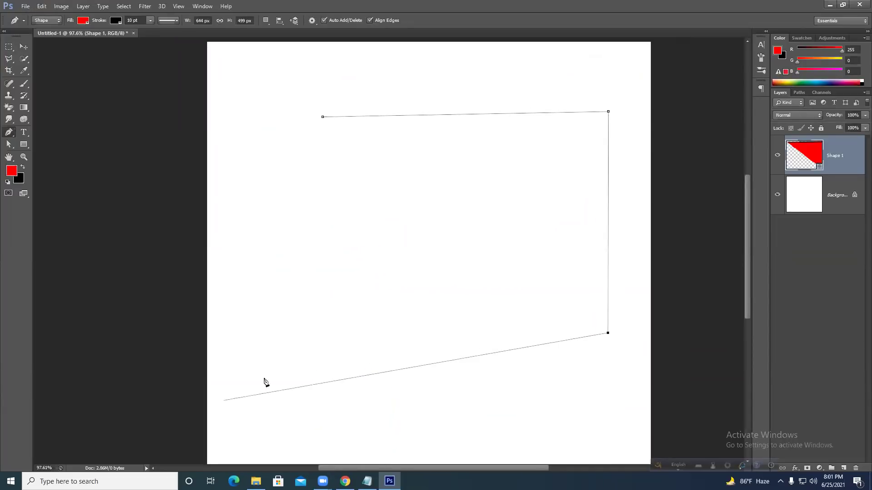
{"action": "left_click", "coordinate": [315, 309]}
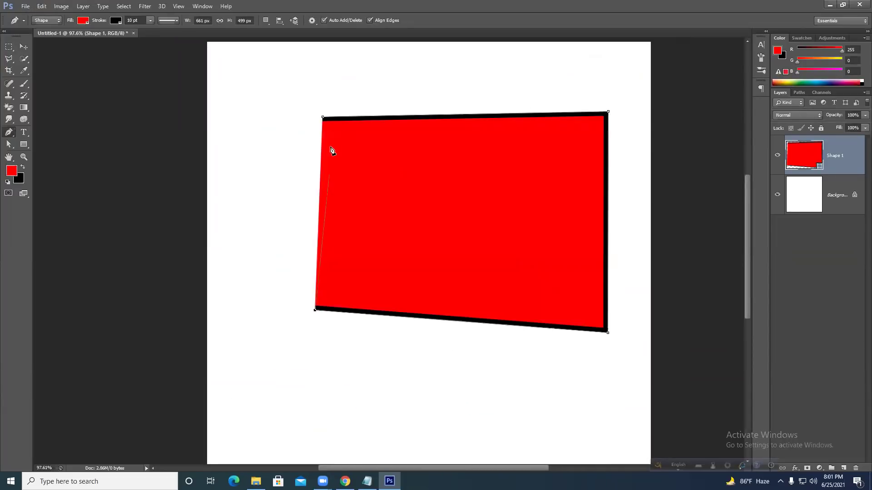
{"action": "left_click", "coordinate": [323, 119]}
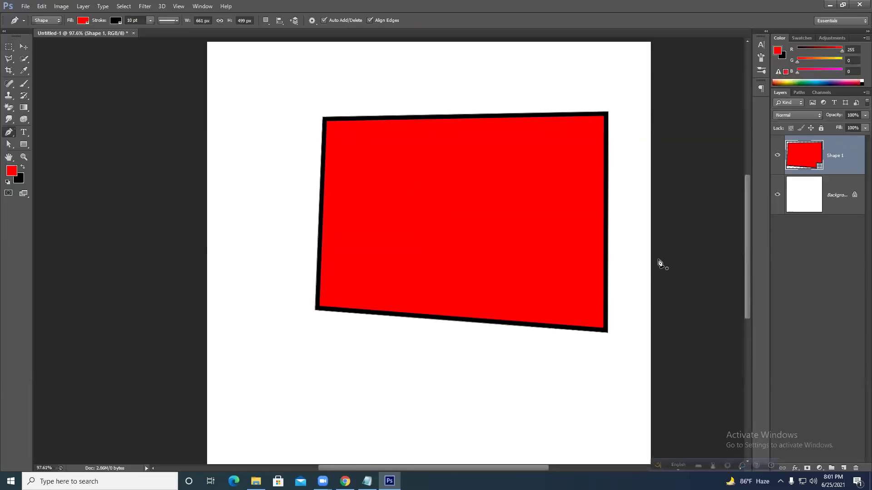
{"action": "key", "text": "Delete"}
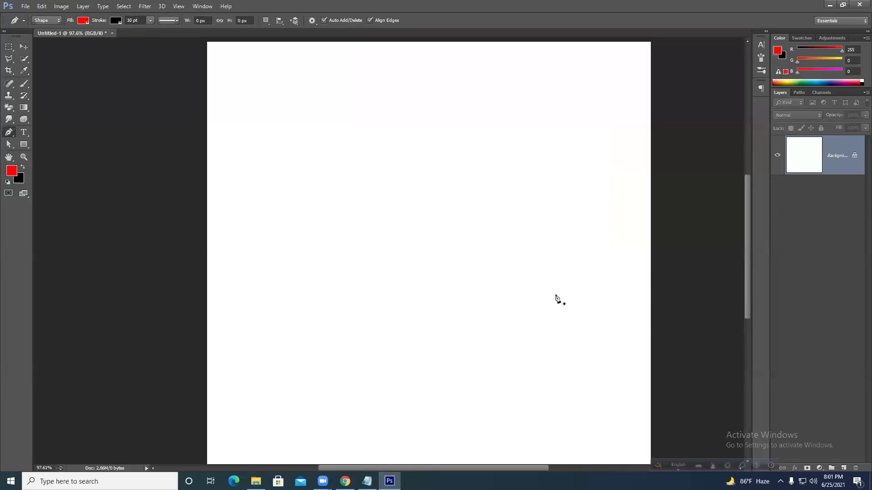
Draw a red four-sided shape about 705 by 463 px with straight horizontal edges using the Pen tool, and delete it.
{"action": "left_click", "coordinate": [293, 130]}
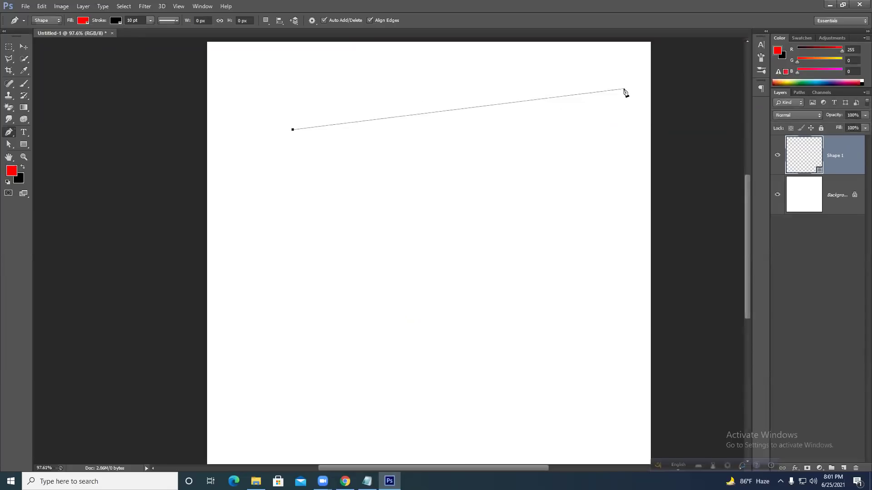
{"action": "left_click", "coordinate": [602, 130]}
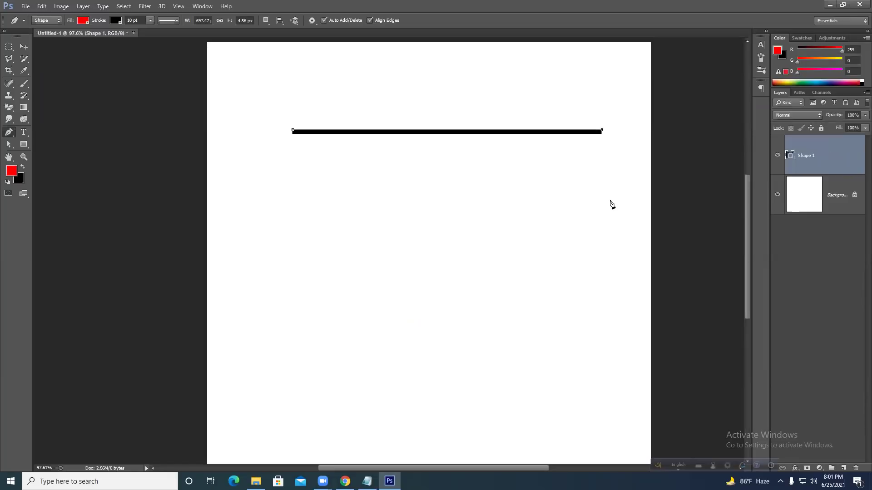
{"action": "left_click", "coordinate": [289, 335]}
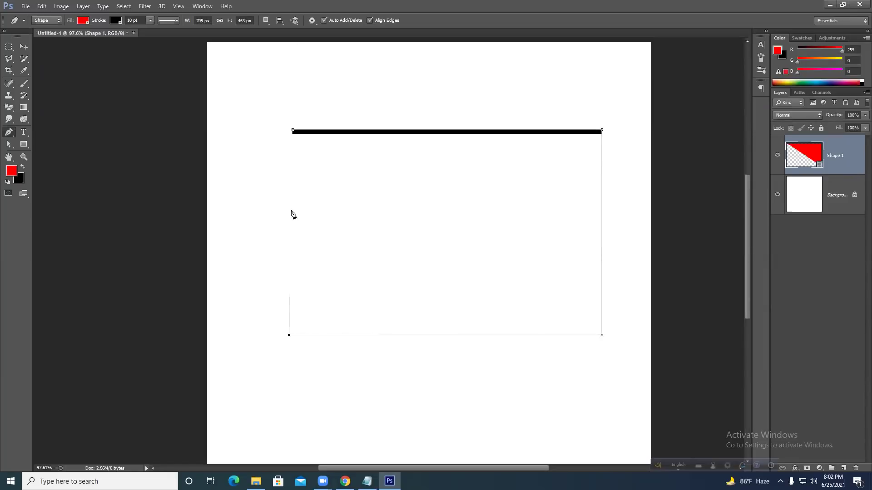
{"action": "left_click", "coordinate": [293, 130]}
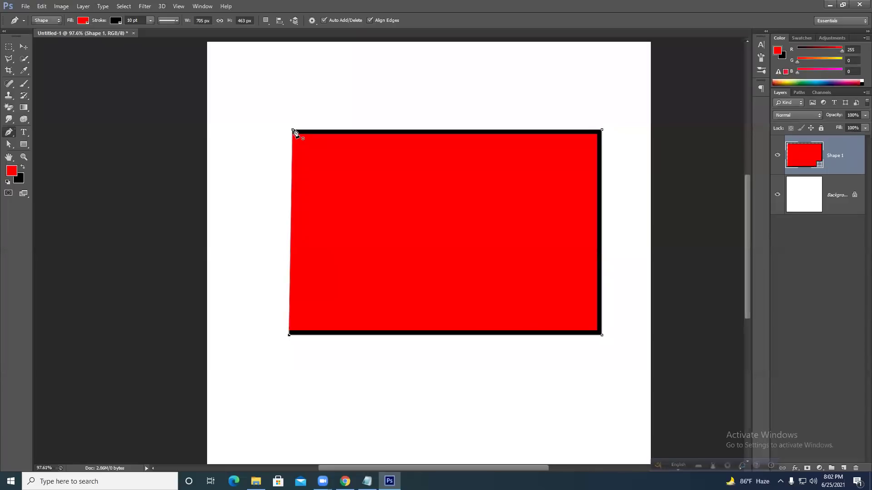
{"action": "left_click", "coordinate": [21, 50]}
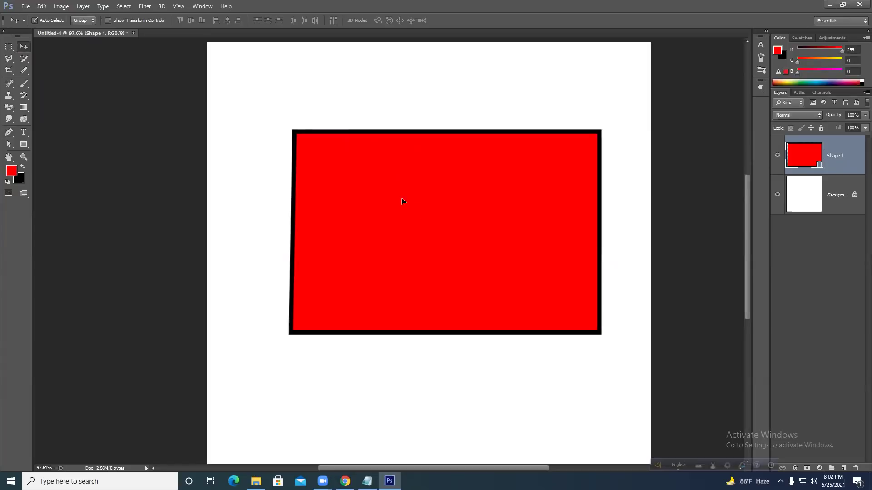
{"action": "key", "text": "Delete"}
Draw a red rectangle about 647 by 517 px with a 10 pt black outline using the Pen tool.
{"action": "key", "text": "p"}
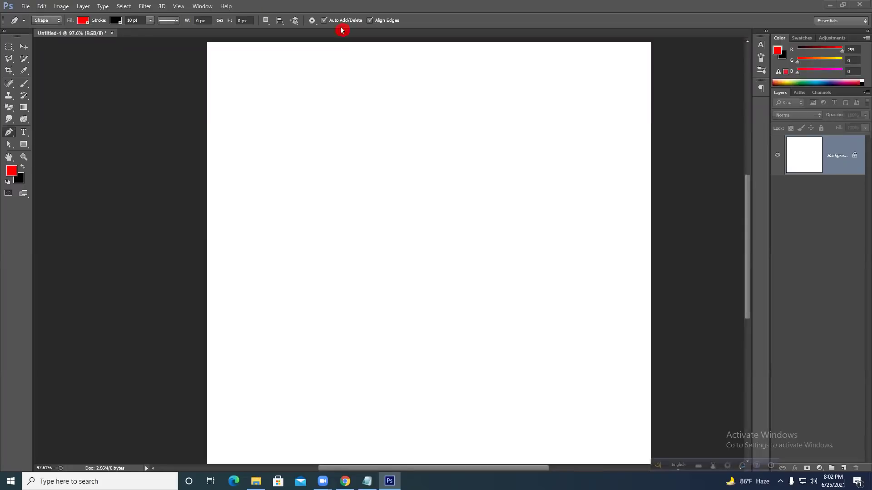
{"action": "left_click", "coordinate": [304, 109]}
{"action": "left_click", "coordinate": [591, 109]}
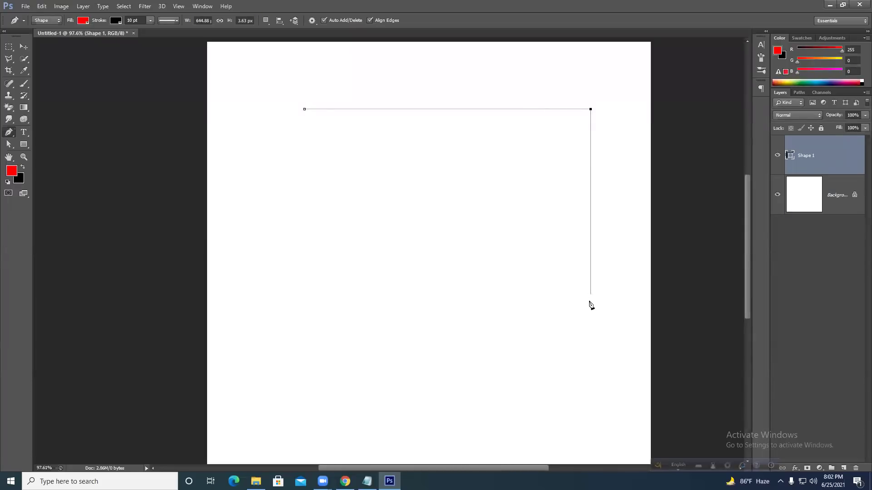
{"action": "left_click", "coordinate": [591, 339]}
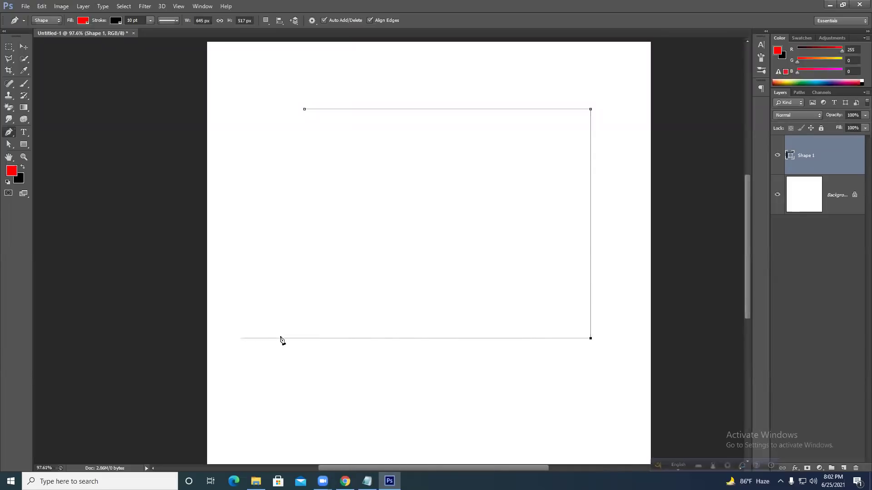
{"action": "left_click", "coordinate": [304, 339]}
{"action": "left_click", "coordinate": [304, 109]}
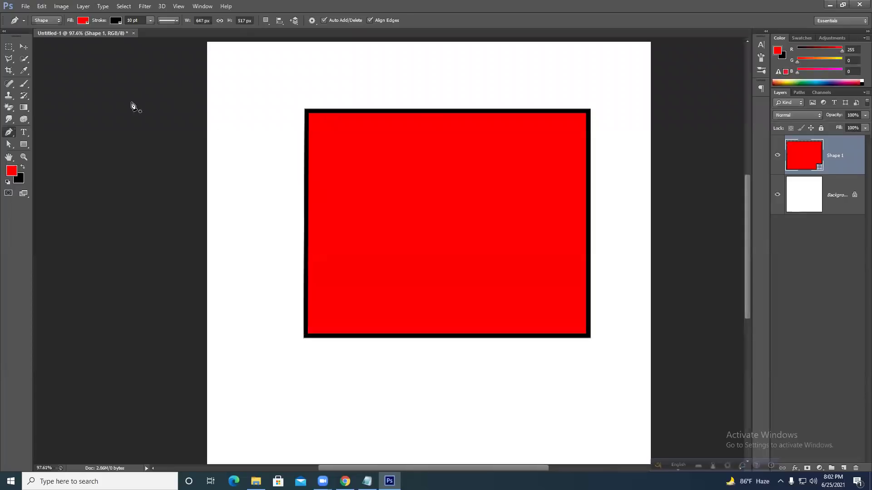
Remove the black outline from the red rectangle.
{"action": "left_click", "coordinate": [117, 21]}
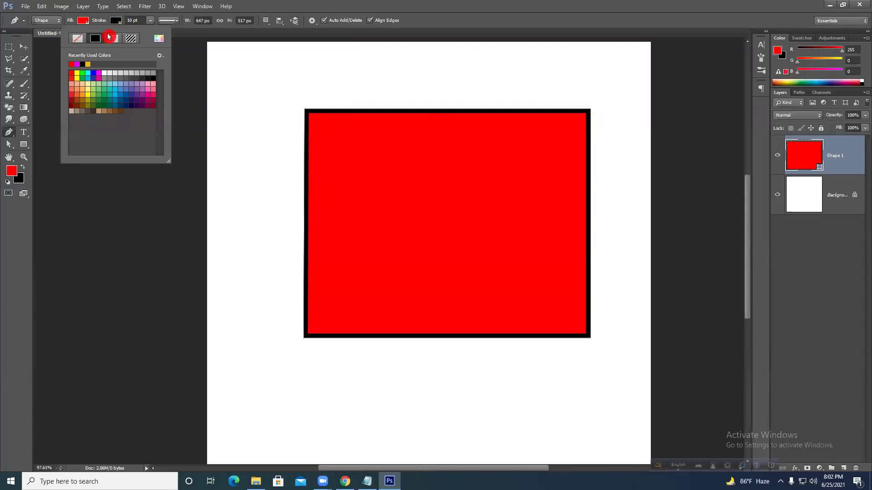
{"action": "left_click", "coordinate": [78, 41]}
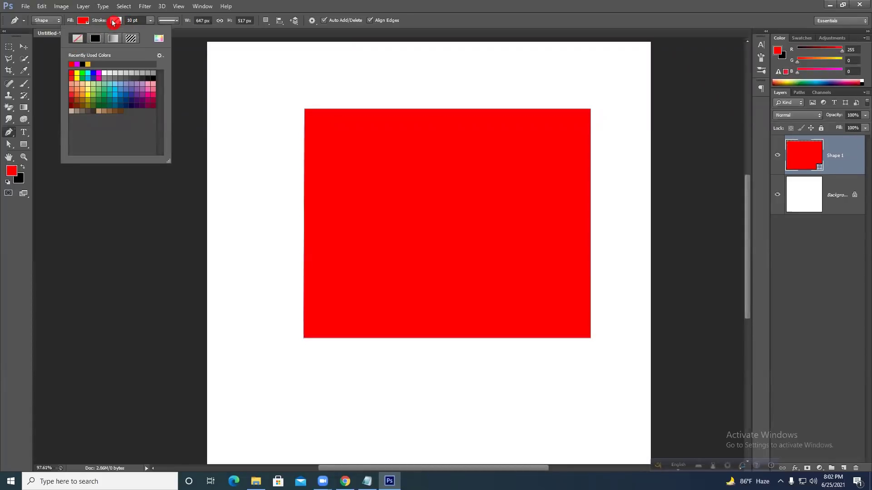
{"action": "left_click", "coordinate": [114, 21]}
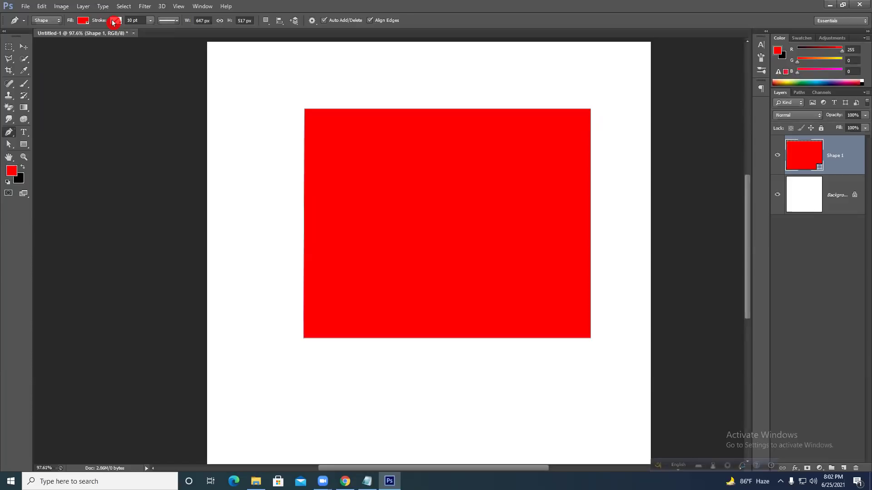
Examine the Rectangular Marquee tool's new, add and subtract selection modes, and return to the Pen tool.
{"action": "left_click", "coordinate": [13, 48]}
{"action": "left_click", "coordinate": [46, 21]}
{"action": "left_click", "coordinate": [36, 21]}
{"action": "left_click", "coordinate": [46, 21]}
{"action": "left_click", "coordinate": [58, 21]}
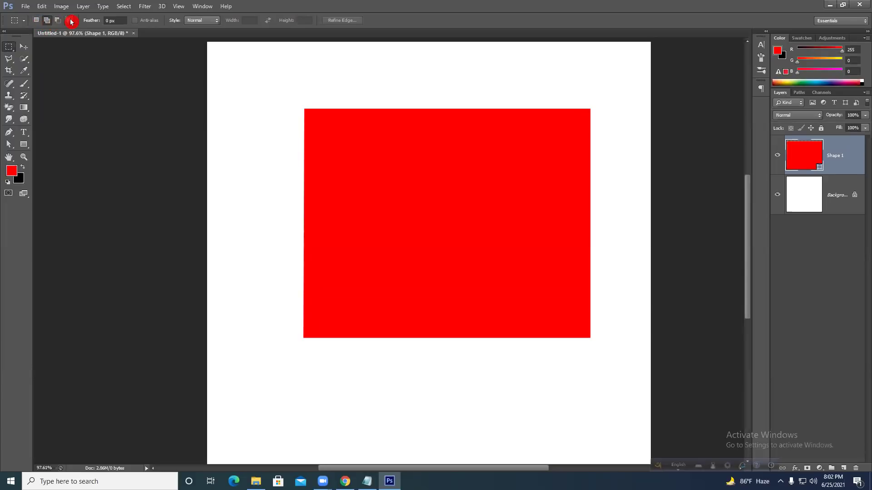
{"action": "left_click", "coordinate": [8, 133]}
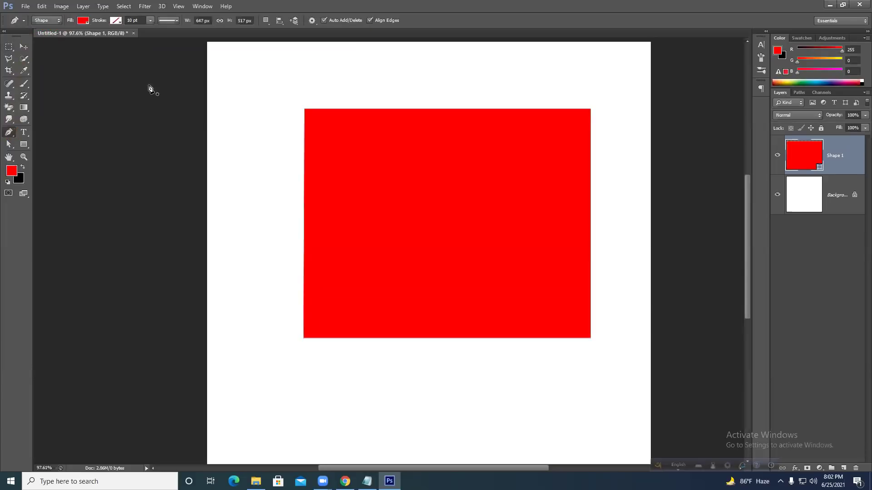
{"action": "left_click", "coordinate": [266, 21]}
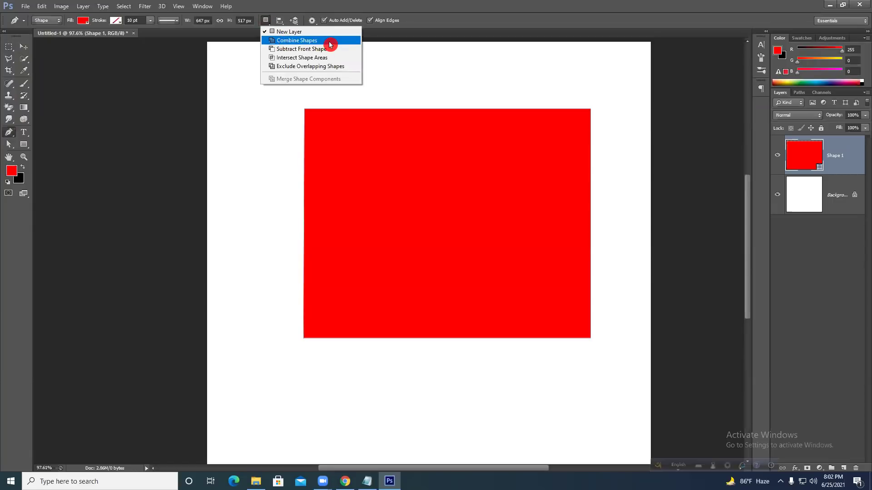
{"action": "left_click", "coordinate": [300, 40]}
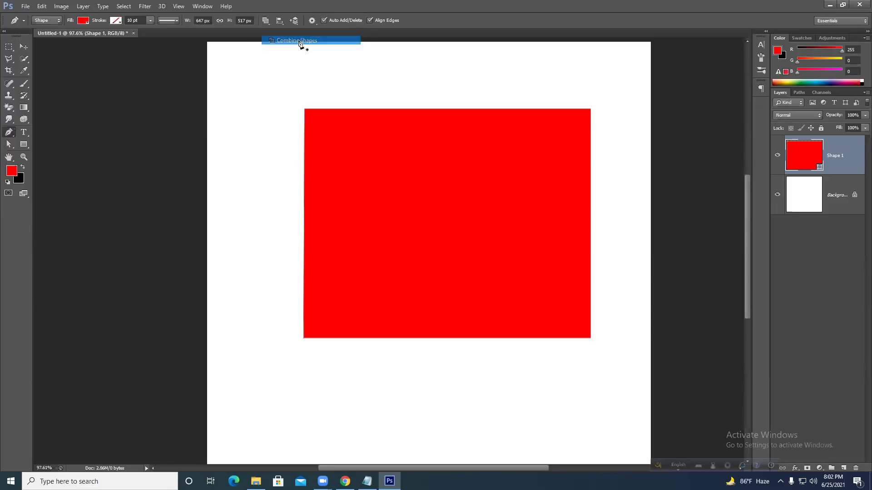
{"action": "left_click", "coordinate": [243, 74]}
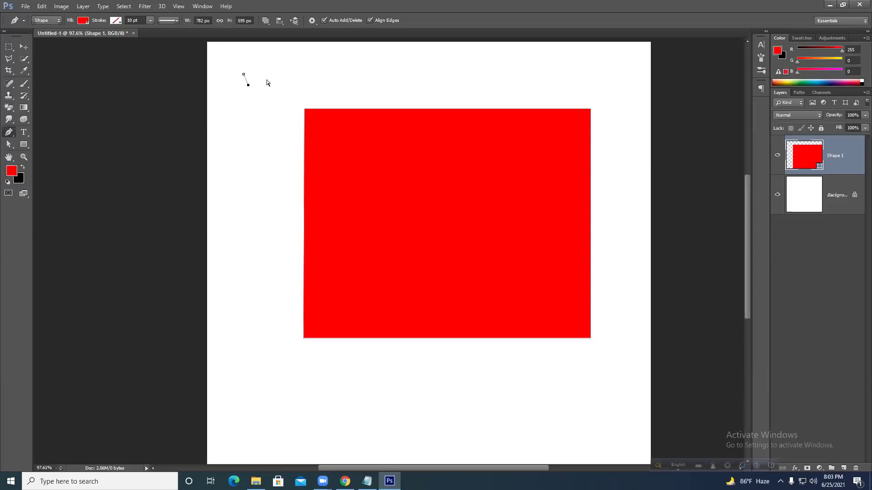
{"action": "key", "text": "ctrl+alt+z"}
{"action": "key", "text": "ctrl+alt+z"}
Draw a red triangle about 66 by 162 px on a new layer beside the rectangle's upper-left corner using the Pen tool.
{"action": "left_click", "coordinate": [278, 23]}
{"action": "left_click", "coordinate": [266, 20]}
{"action": "left_click", "coordinate": [266, 20]}
{"action": "left_click", "coordinate": [269, 30]}
{"action": "left_click", "coordinate": [252, 109]}
{"action": "left_click", "coordinate": [240, 177]}
{"action": "left_click", "coordinate": [270, 161]}
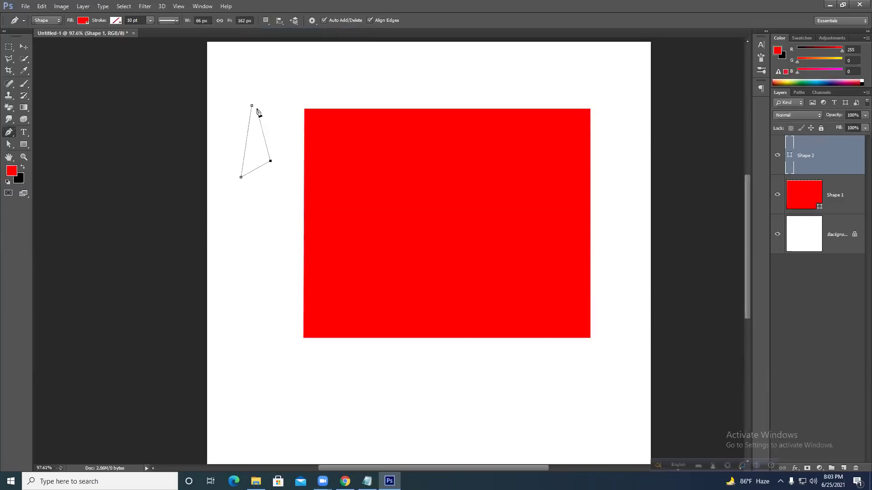
{"action": "left_click", "coordinate": [252, 108]}
{"action": "key", "text": "Return"}
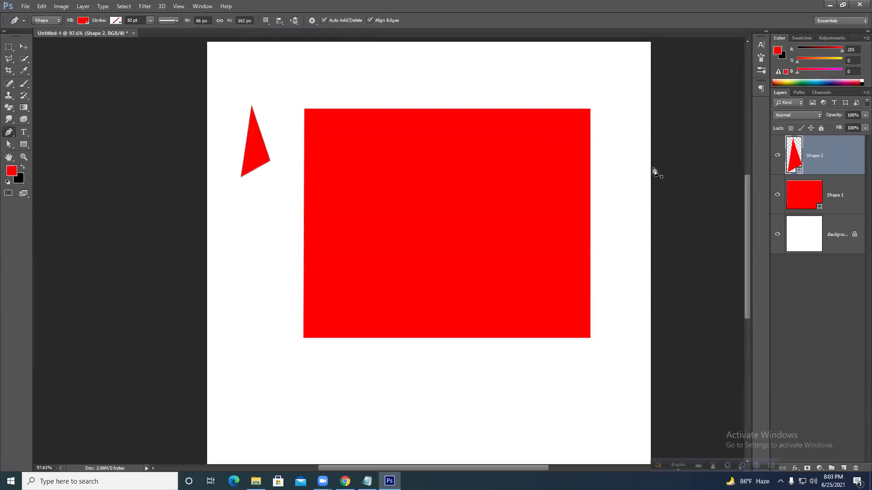
Draw a flat red triangle about 318 by 63 px above the rectangle as a separate layer.
{"action": "left_click", "coordinate": [510, 62]}
{"action": "left_click", "coordinate": [369, 53]}
{"action": "left_click", "coordinate": [468, 82]}
{"action": "left_click", "coordinate": [509, 62]}
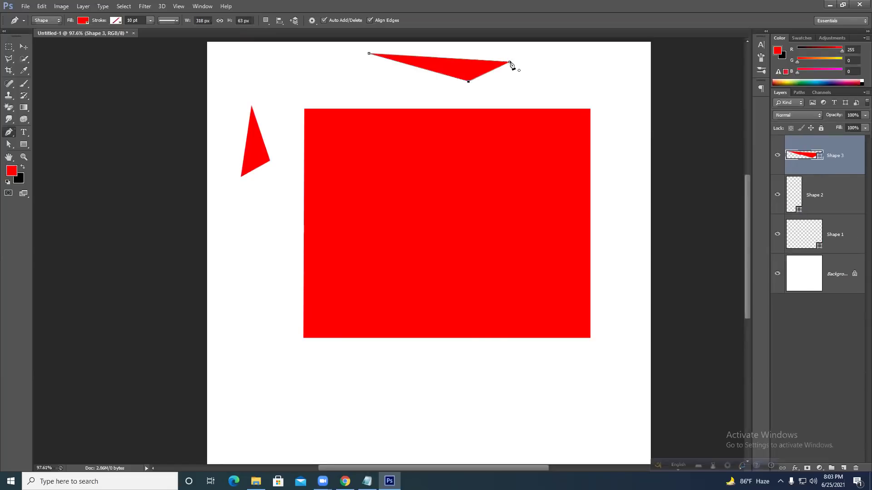
Draw two more red triangles on their own layers near the rectangle's upper-left corner, the second about 68 by 68 px.
{"action": "left_click", "coordinate": [303, 77]}
{"action": "left_click", "coordinate": [358, 95]}
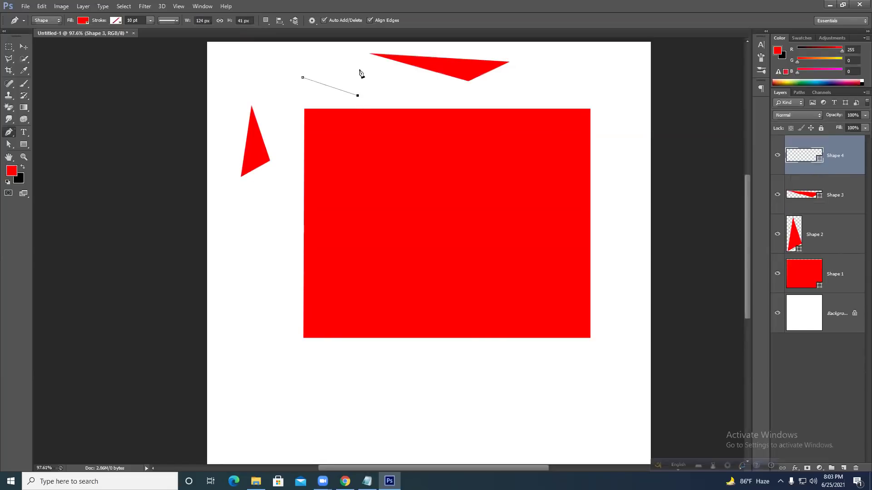
{"action": "left_click", "coordinate": [303, 77]}
{"action": "left_click", "coordinate": [274, 70]}
{"action": "left_click", "coordinate": [260, 91]}
{"action": "left_click", "coordinate": [291, 100]}
{"action": "left_click", "coordinate": [273, 70]}
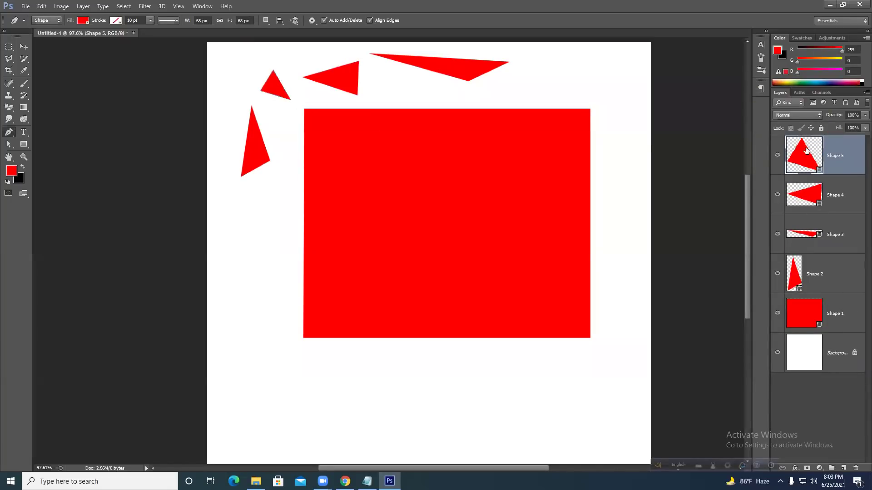
Delete the four triangle layers, keeping the rectangle.
{"action": "key", "text": "Delete"}
{"action": "key", "text": "Delete"}
{"action": "key", "text": "Delete"}
{"action": "key", "text": "Delete"}
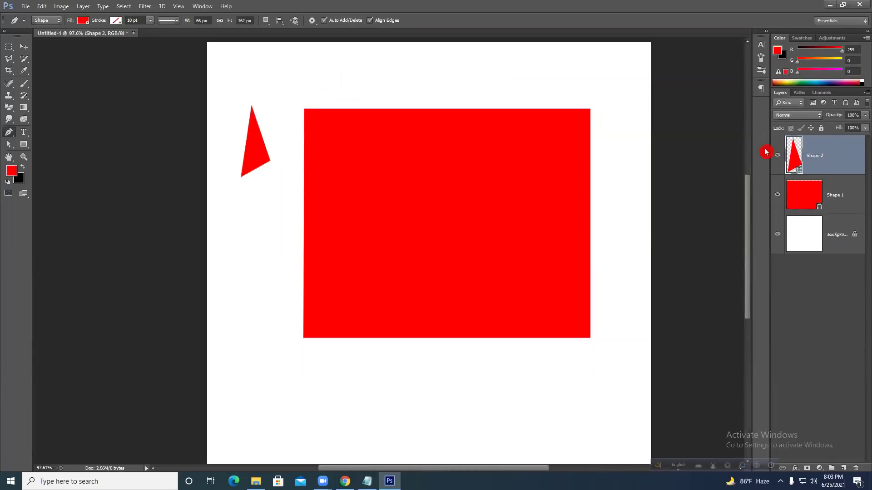
Use Combine Shapes to add a four-sided shape over the rectangle's upper-left corner, making the whole about 793 by 565 px.
{"action": "left_click", "coordinate": [264, 24]}
{"action": "left_click", "coordinate": [281, 41]}
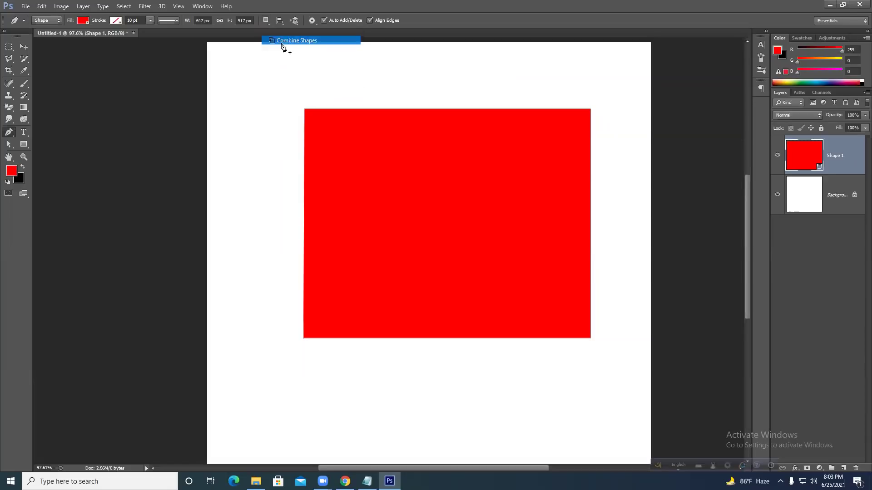
{"action": "left_click", "coordinate": [243, 102]}
{"action": "left_click", "coordinate": [239, 219]}
{"action": "left_click", "coordinate": [416, 215]}
{"action": "left_click", "coordinate": [419, 88]}
{"action": "left_click", "coordinate": [243, 102]}
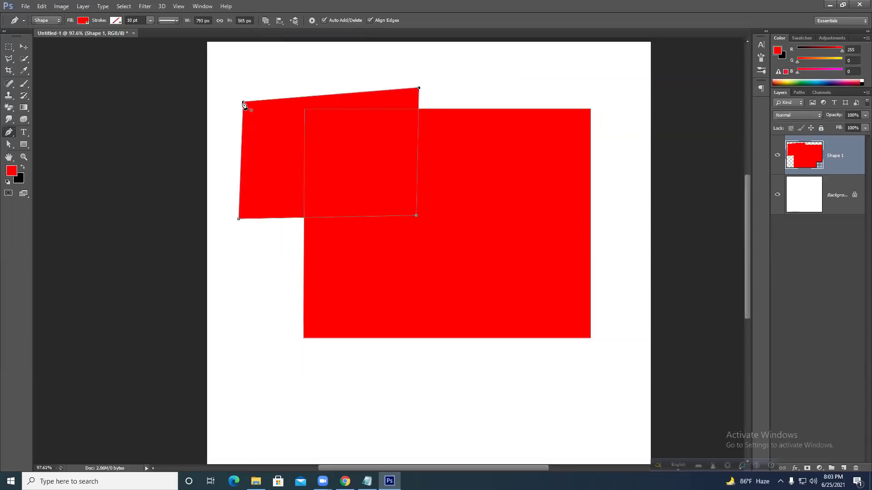
Move the combined shape slightly down the canvas and return to the Pen tool.
{"action": "left_click", "coordinate": [24, 46]}
{"action": "left_click_drag", "start_coordinate": [385, 189], "coordinate": [390, 217]}
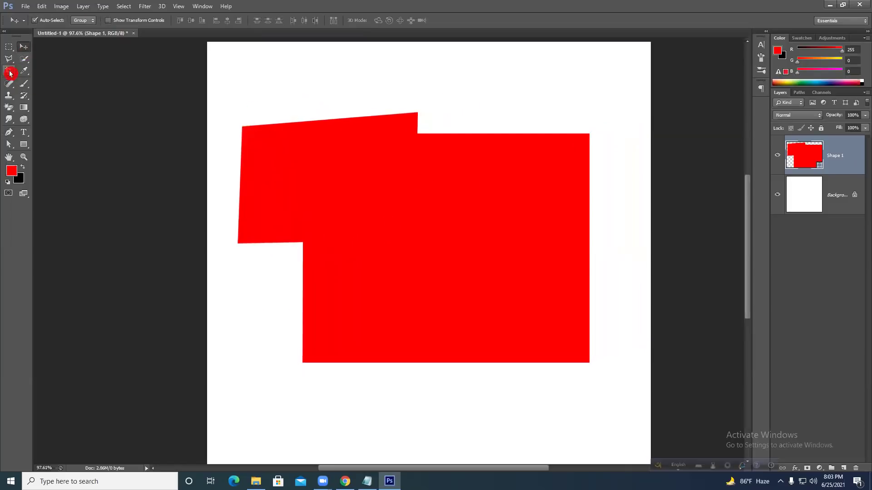
{"action": "left_click", "coordinate": [9, 132]}
Use Subtract Front Shape to cut a large five-sided area out of the combined shape's upper-left part.
{"action": "left_click", "coordinate": [333, 20]}
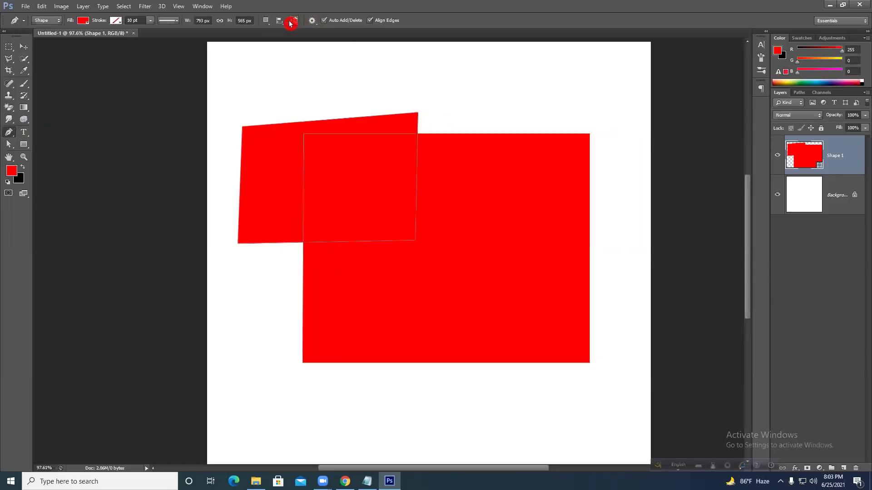
{"action": "left_click", "coordinate": [267, 21]}
{"action": "left_click", "coordinate": [300, 50]}
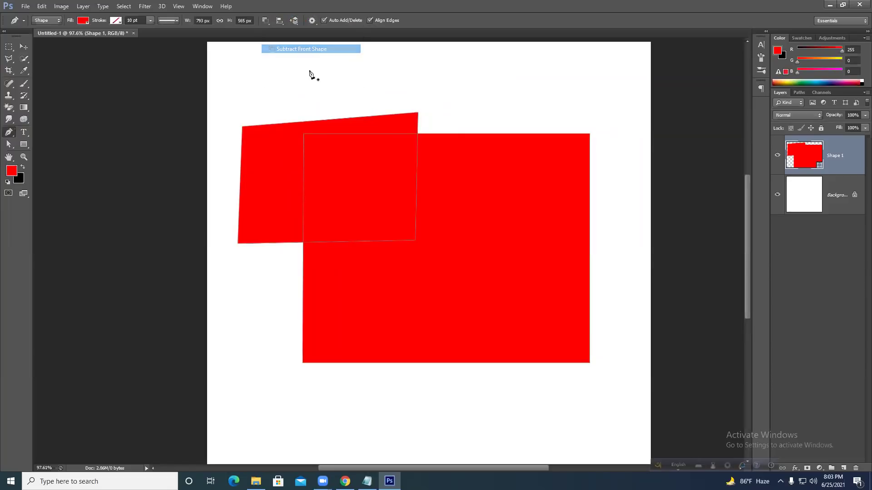
{"action": "left_click", "coordinate": [462, 103]}
{"action": "left_click", "coordinate": [488, 299]}
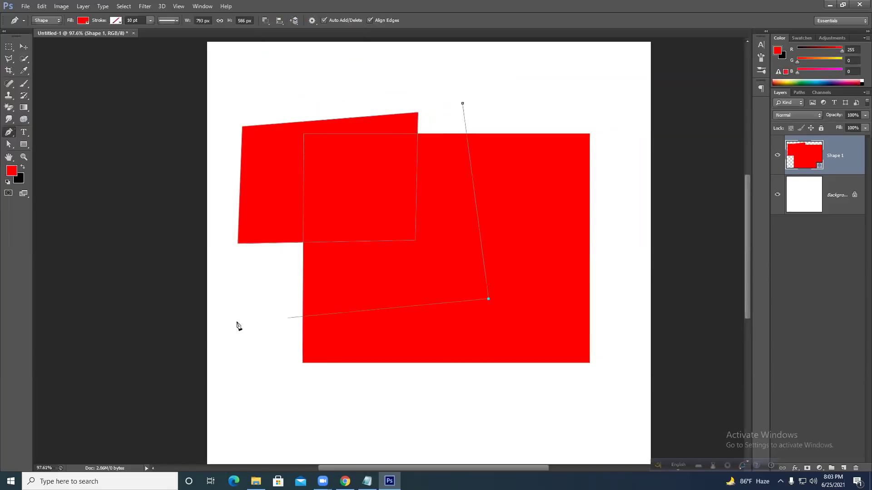
{"action": "left_click", "coordinate": [221, 331]}
{"action": "left_click", "coordinate": [213, 132]}
{"action": "left_click", "coordinate": [229, 89]}
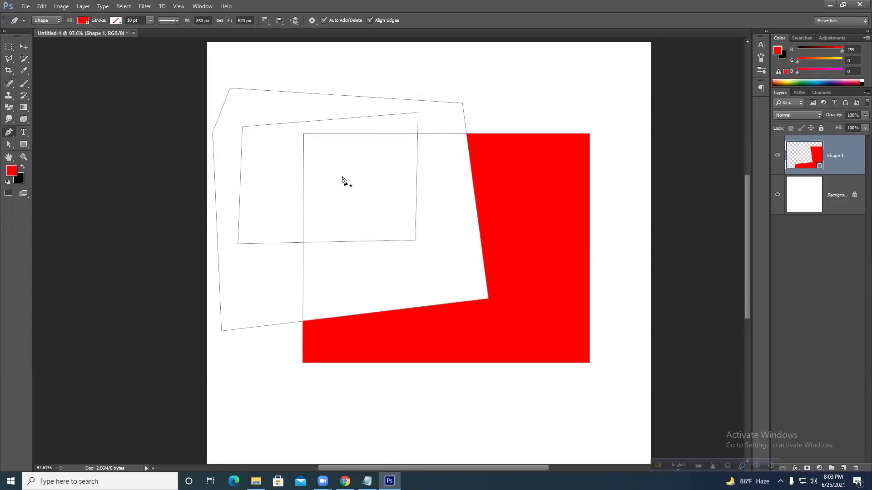
Use Intersect Shape Areas with a wide four-sided path crossing the right part of the remaining red area.
{"action": "left_click", "coordinate": [268, 21]}
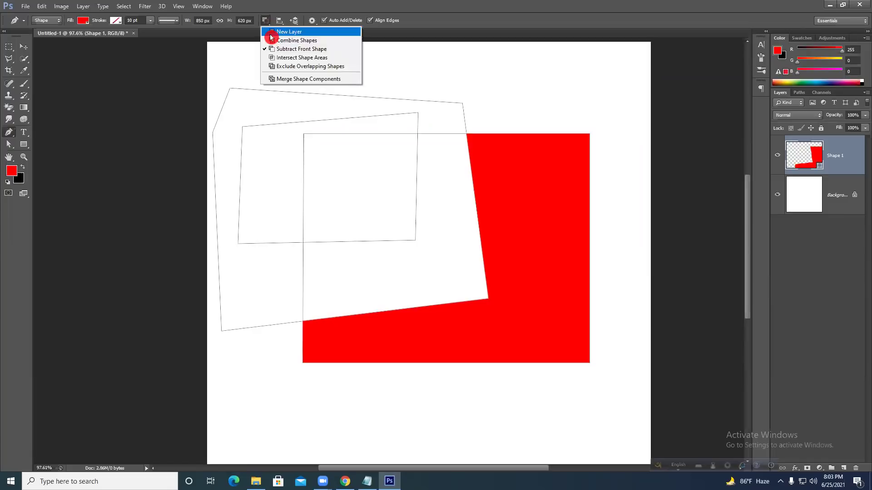
{"action": "left_click", "coordinate": [312, 65]}
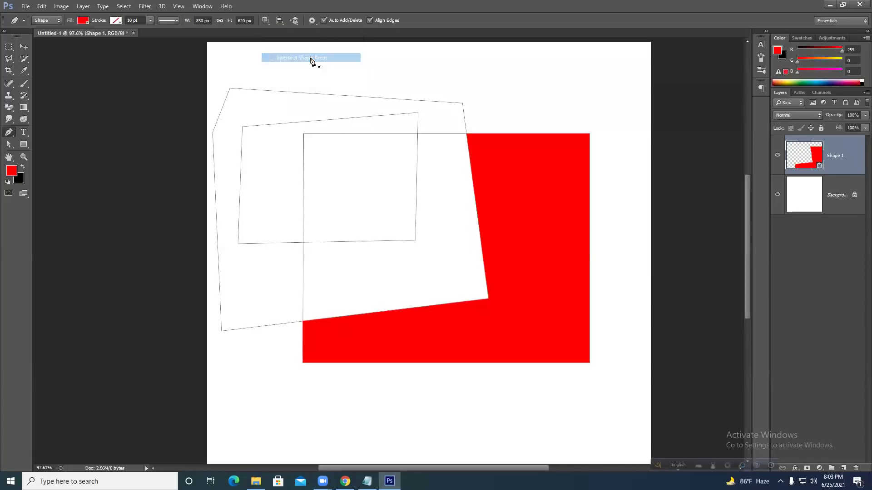
{"action": "left_click", "coordinate": [621, 187]}
{"action": "left_click", "coordinate": [380, 204]}
{"action": "left_click", "coordinate": [345, 272]}
{"action": "left_click", "coordinate": [620, 292]}
{"action": "left_click", "coordinate": [621, 187]}
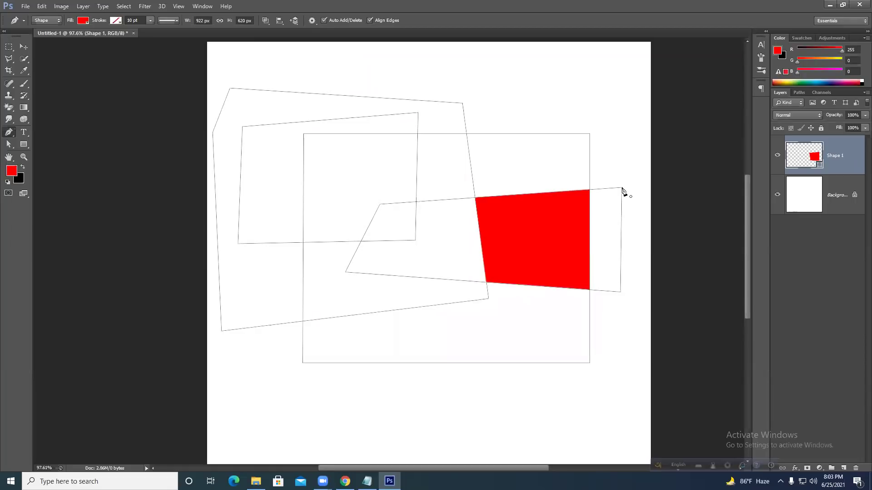
Intersect the remaining red area with a narrow upright four-sided path, and delete the whole shape layer.
{"action": "left_click", "coordinate": [514, 144]}
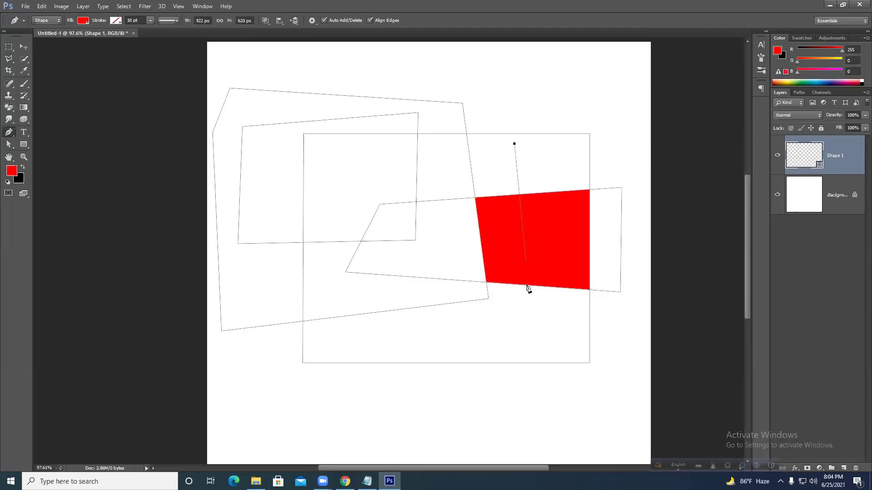
{"action": "left_click", "coordinate": [552, 155]}
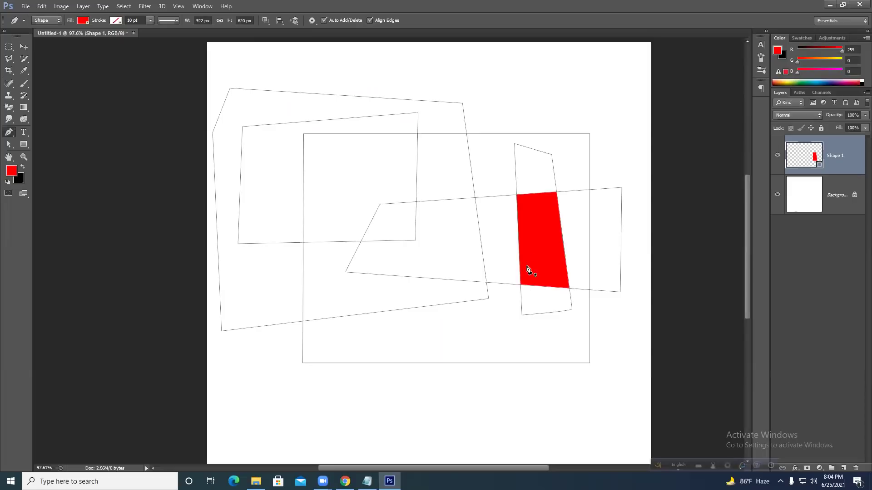
{"action": "key", "text": "Delete"}
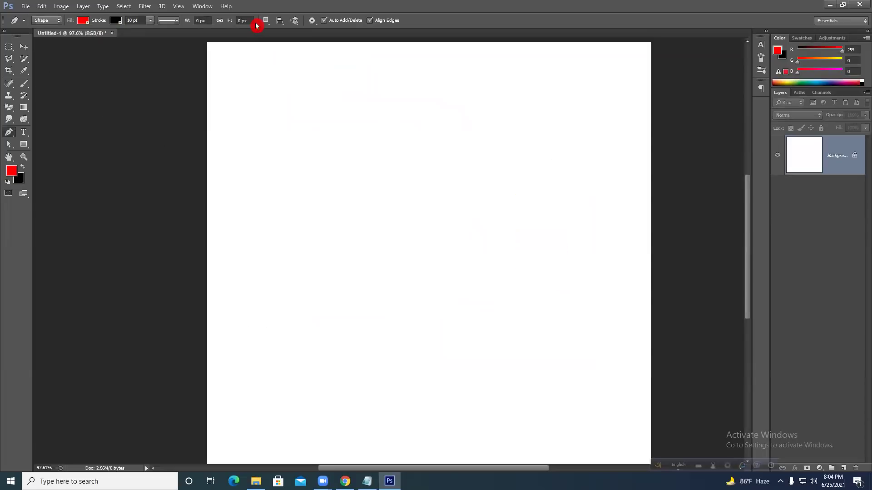
Draw a red four-sided shape about 745 by 371 px with a 10 pt black outline using the Pen tool.
{"action": "left_click", "coordinate": [578, 121]}
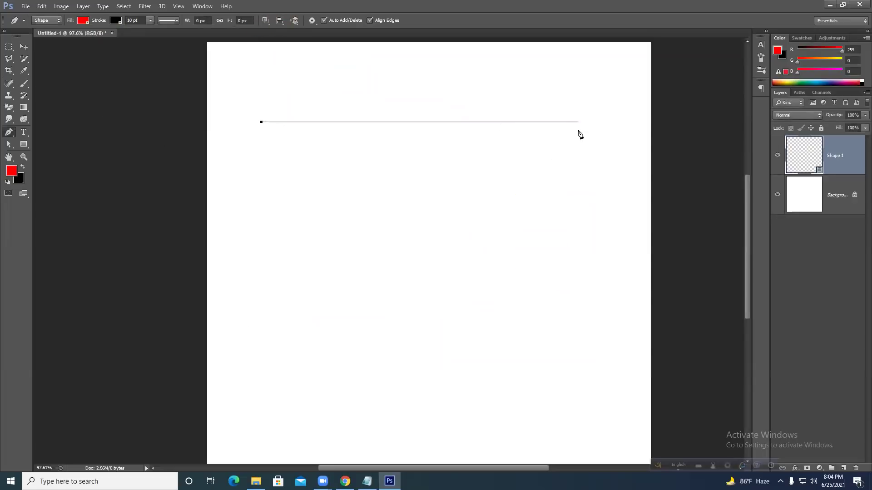
{"action": "left_click", "coordinate": [247, 286]}
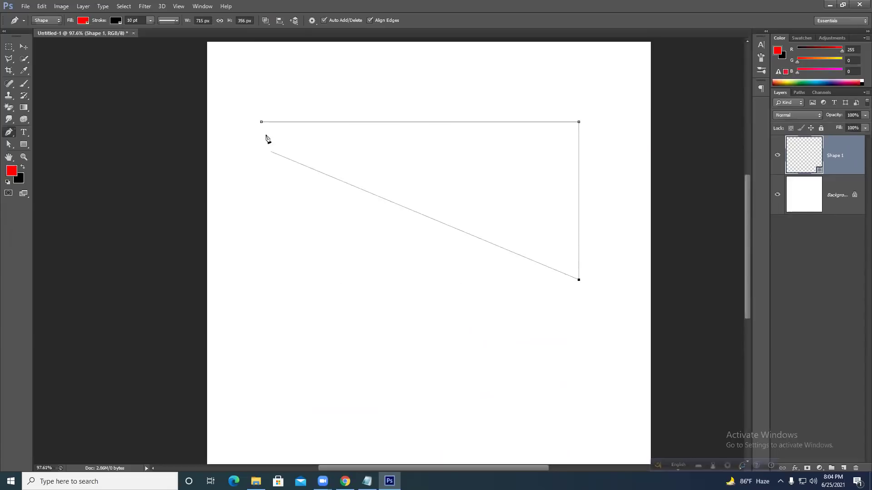
{"action": "left_click", "coordinate": [261, 122]}
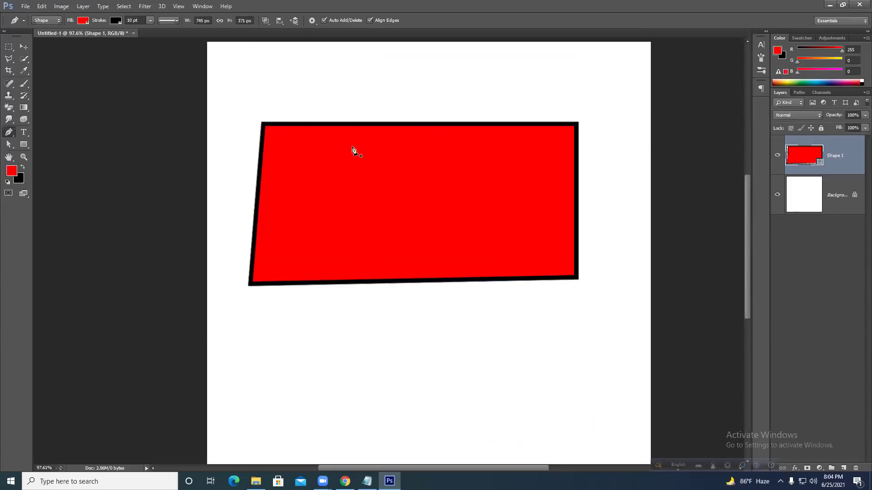
Use Exclude Overlapping Shapes to draw a tall four-sided shape crossing the middle of the red shape.
{"action": "left_click", "coordinate": [266, 20]}
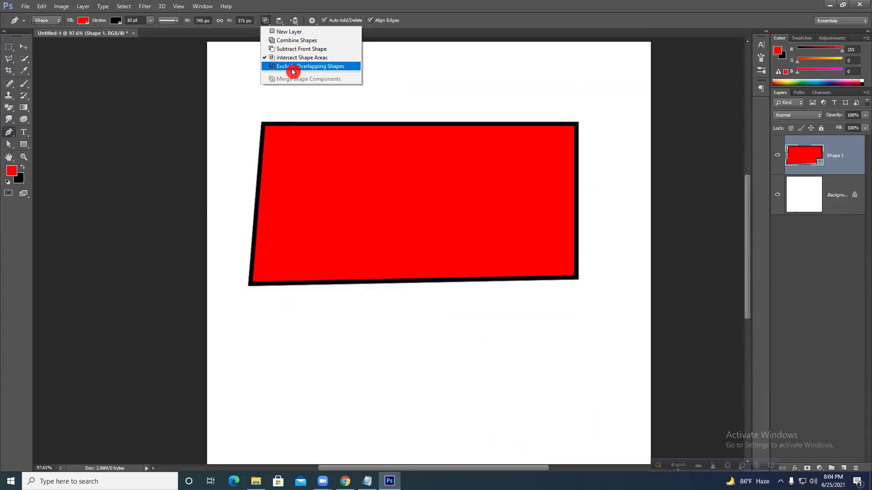
{"action": "left_click", "coordinate": [293, 68]}
{"action": "left_click", "coordinate": [376, 102]}
{"action": "left_click", "coordinate": [346, 349], "text": "shift"}
{"action": "left_click", "coordinate": [482, 325], "text": "shift"}
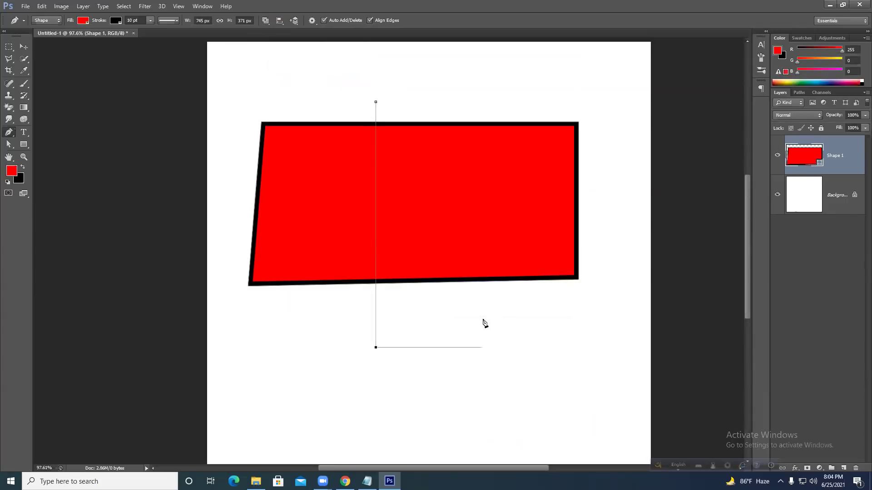
{"action": "left_click", "coordinate": [480, 93]}
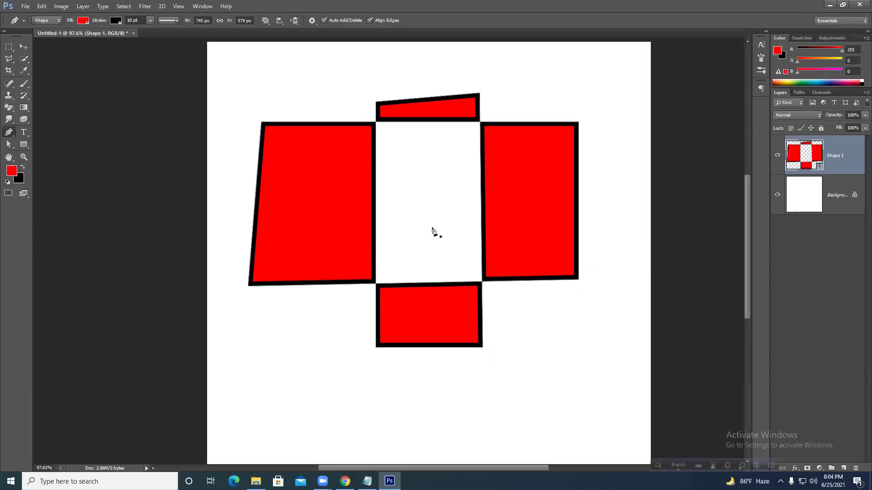
Cut a small four-sided hole into the left red section with another excluded overlapping path.
{"action": "left_click", "coordinate": [356, 164]}
{"action": "left_click", "coordinate": [361, 218]}
{"action": "left_click", "coordinate": [276, 216]}
{"action": "left_click", "coordinate": [286, 167]}
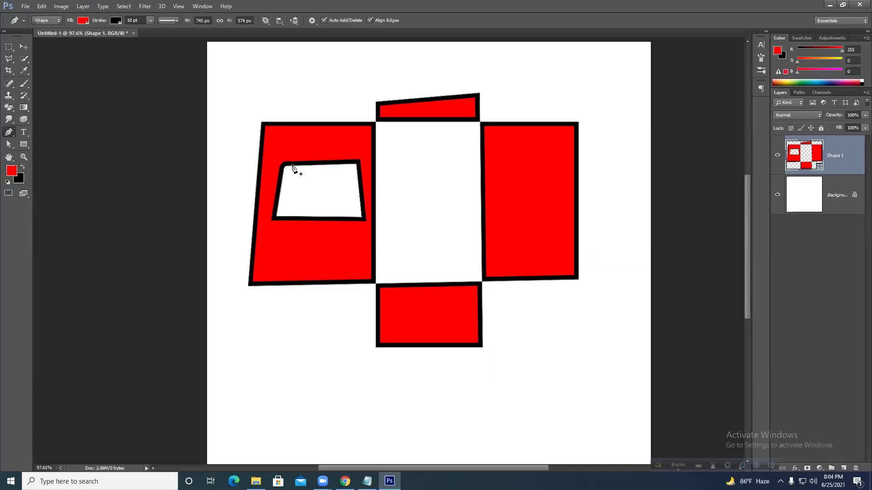
Remove the stroke from the red shape and cut a small four-sided hole into its right section with the Pen tool.
{"action": "left_click", "coordinate": [120, 23]}
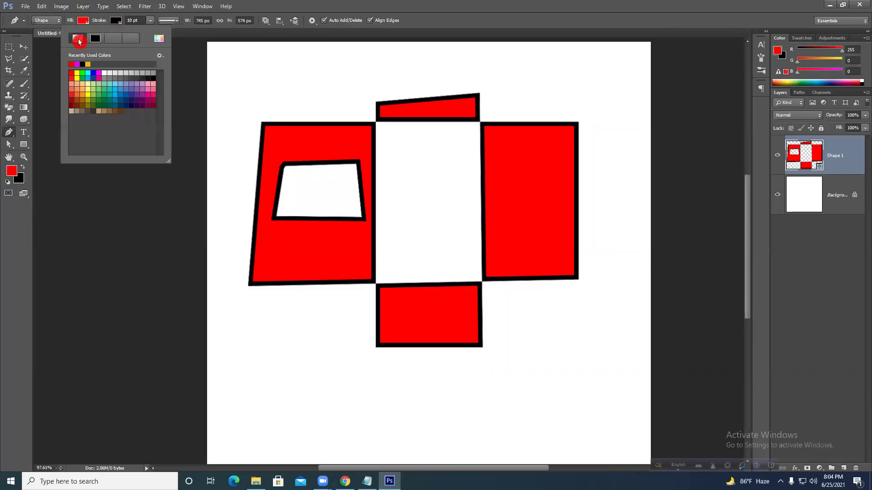
{"action": "left_click", "coordinate": [77, 38]}
{"action": "left_click", "coordinate": [531, 160]}
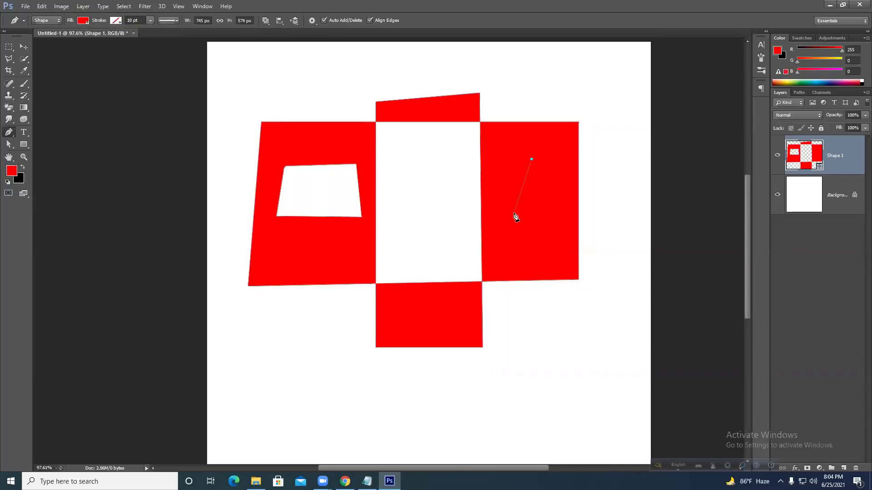
{"action": "left_click", "coordinate": [554, 234]}
{"action": "left_click", "coordinate": [532, 160]}
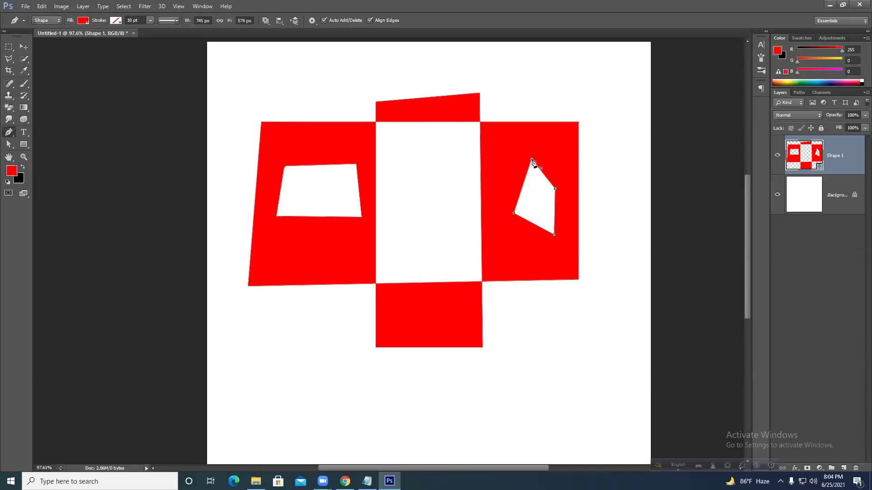
Move the combined red shape slightly up and left, and delete it.
{"action": "left_click", "coordinate": [24, 47]}
{"action": "left_click_drag", "start_coordinate": [343, 189], "coordinate": [348, 163]}
{"action": "left_click_drag", "start_coordinate": [369, 157], "coordinate": [364, 139]}
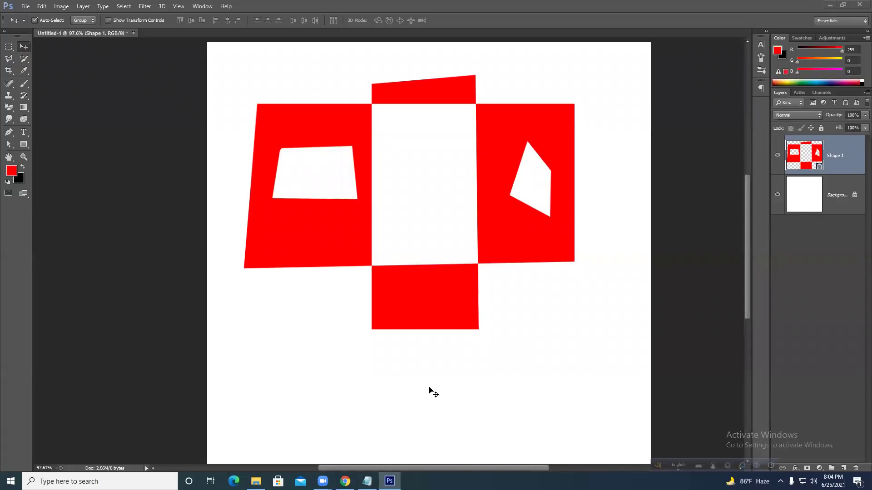
{"action": "left_click", "coordinate": [626, 340]}
{"action": "key", "text": "Delete"}
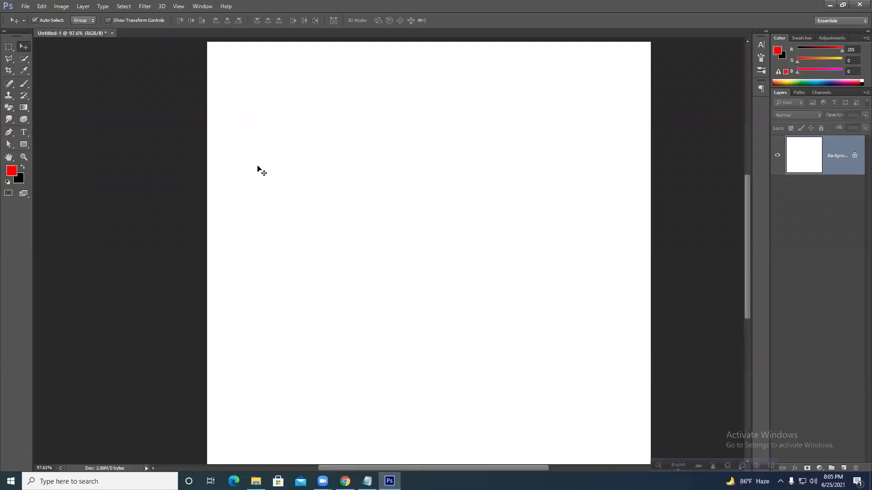
{"action": "left_click", "coordinate": [9, 132]}
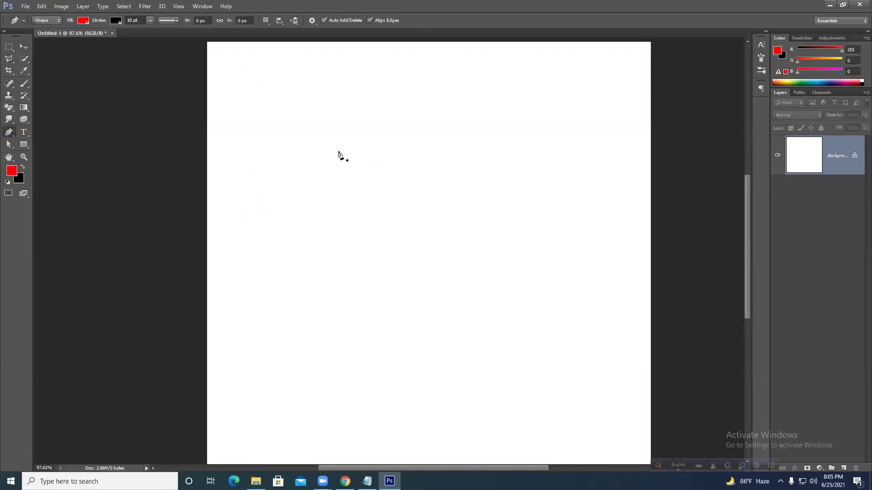
{"action": "left_click", "coordinate": [590, 133]}
{"action": "left_click", "coordinate": [561, 269]}
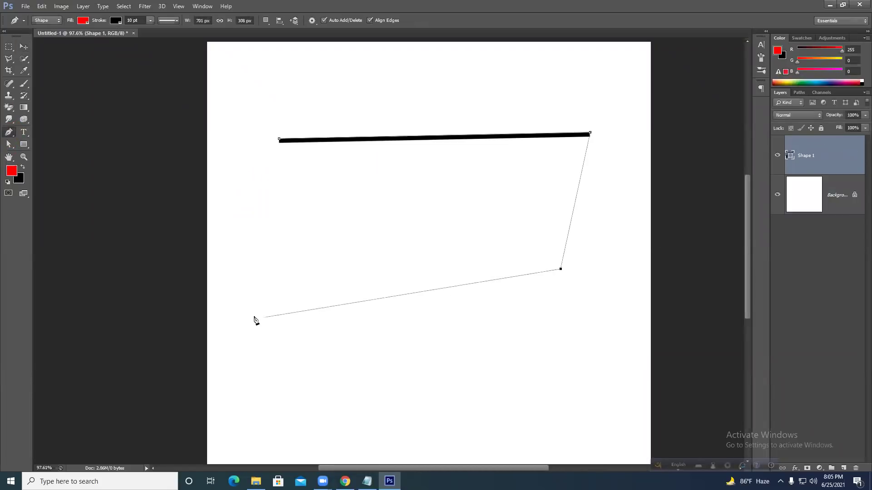
{"action": "left_click", "coordinate": [254, 317]}
{"action": "left_click", "coordinate": [279, 140]}
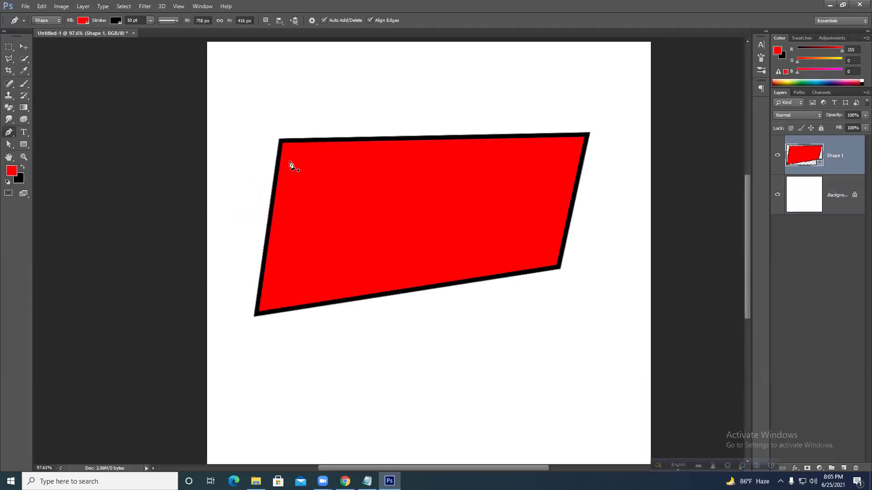
{"action": "key", "text": "Delete"}
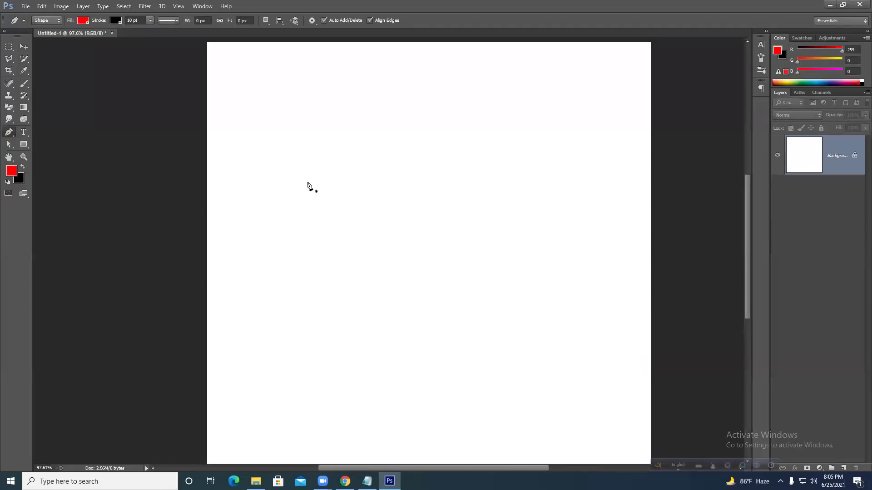
Set the Pen tool's stroke for new shapes to none.
{"action": "scroll", "coordinate": [308, 186], "scroll_direction": "down", "scroll_amount": 3}
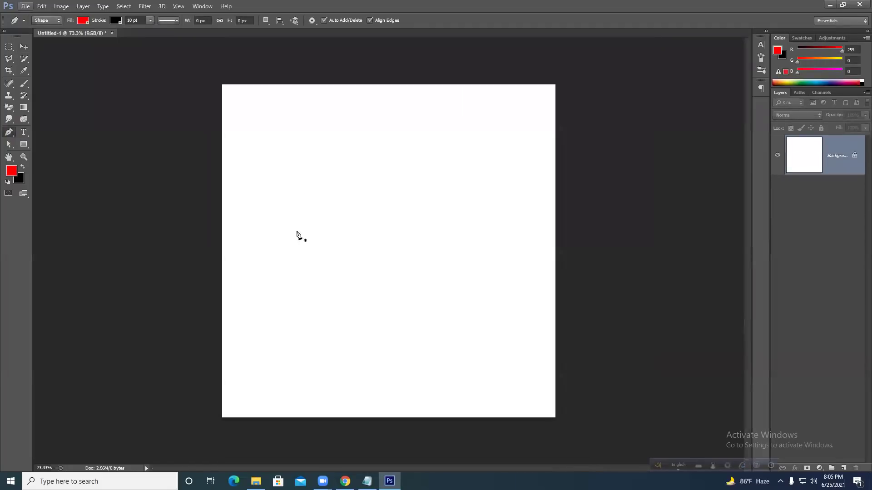
{"action": "left_click", "coordinate": [117, 22]}
{"action": "left_click", "coordinate": [79, 38]}
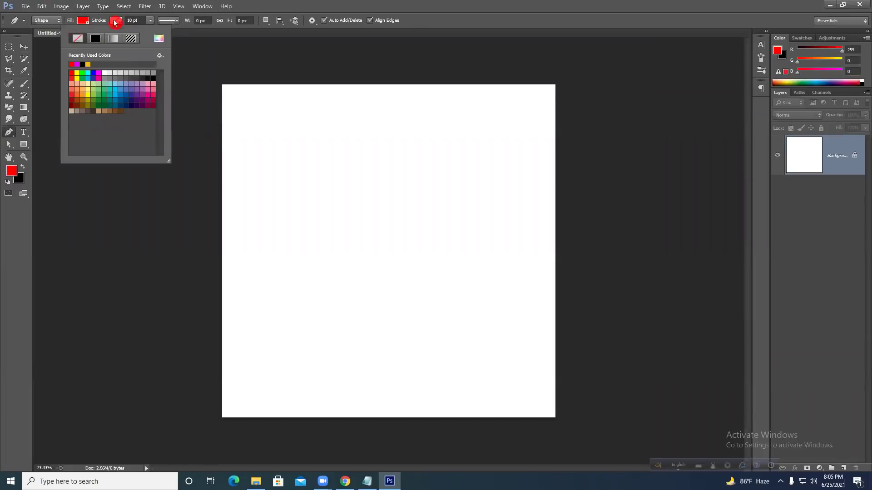
{"action": "left_click", "coordinate": [25, 47]}
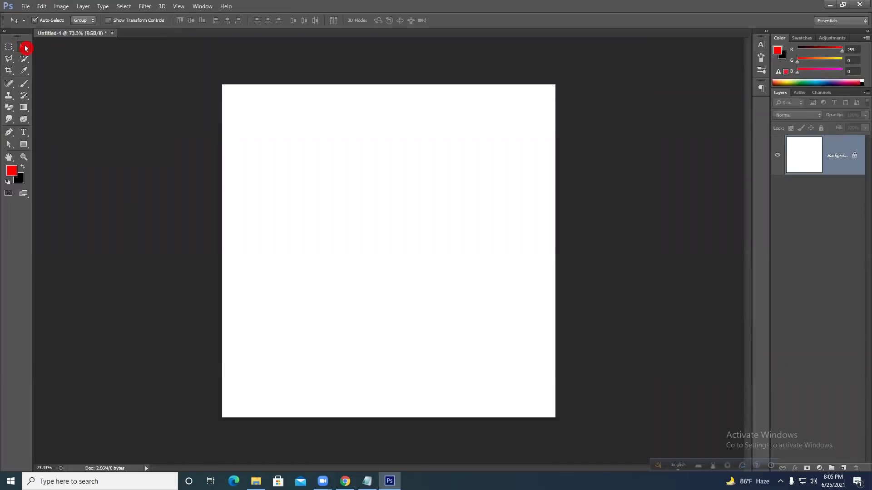
{"action": "left_click", "coordinate": [9, 133]}
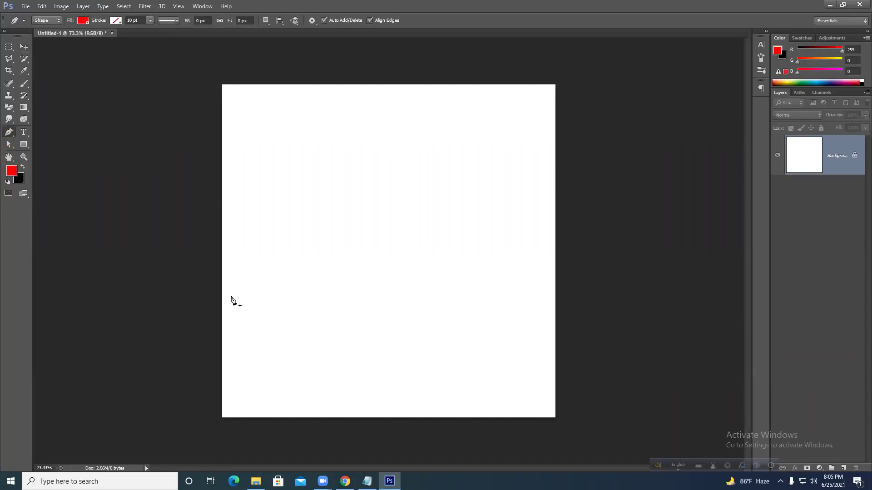
Draw a closed red Pen shape about 801 by 301 px with a wavy upper edge and straight remaining sides.
{"action": "left_click_drag", "start_coordinate": [449, 209], "coordinate": [527, 254]}
{"action": "left_click_drag", "start_coordinate": [556, 212], "coordinate": [555, 289]}
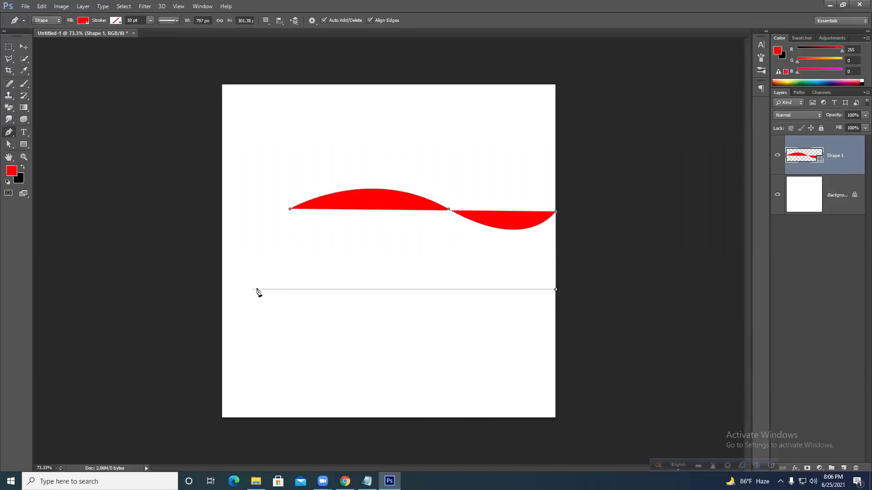
{"action": "left_click", "coordinate": [289, 290]}
{"action": "left_click", "coordinate": [290, 209]}
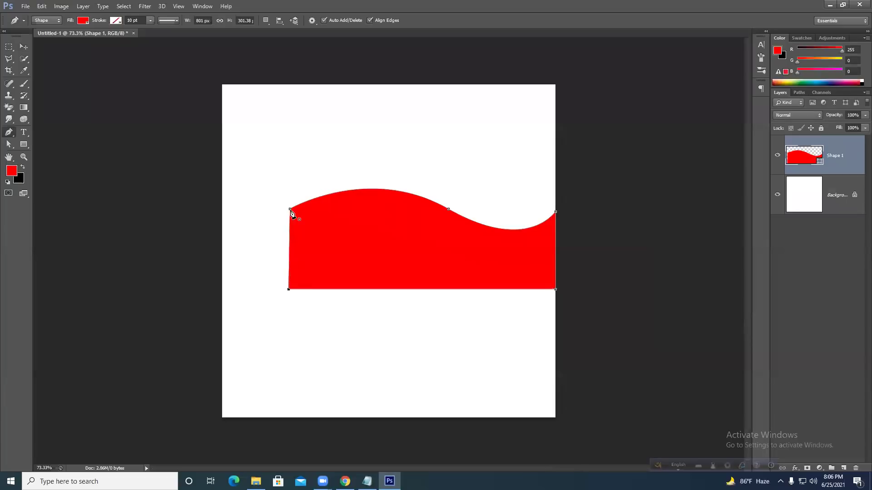
{"action": "key", "text": "Return"}
Move the wave shape to the canvas's lower-left corner and stretch it to about 129% width to span the canvas.
{"action": "left_click", "coordinate": [22, 52]}
{"action": "left_click_drag", "start_coordinate": [356, 236], "coordinate": [288, 361]}
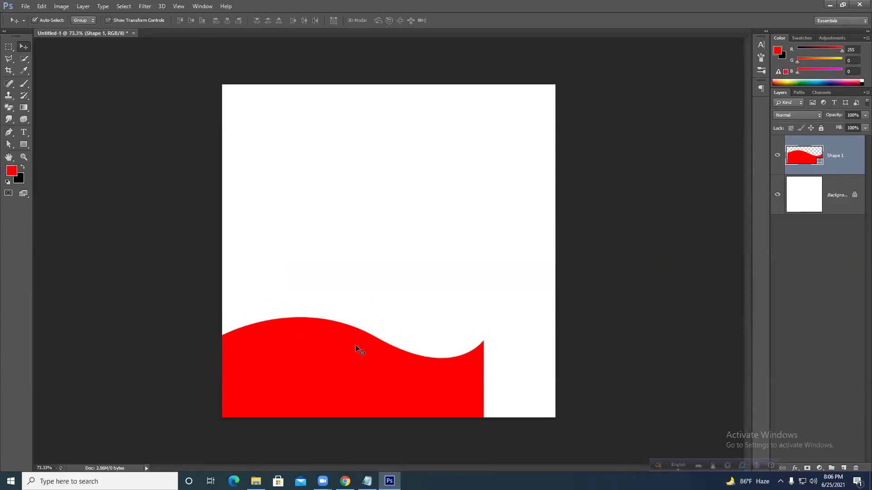
{"action": "key", "text": "ctrl+t"}
{"action": "left_click_drag", "start_coordinate": [482, 368], "coordinate": [560, 369]}
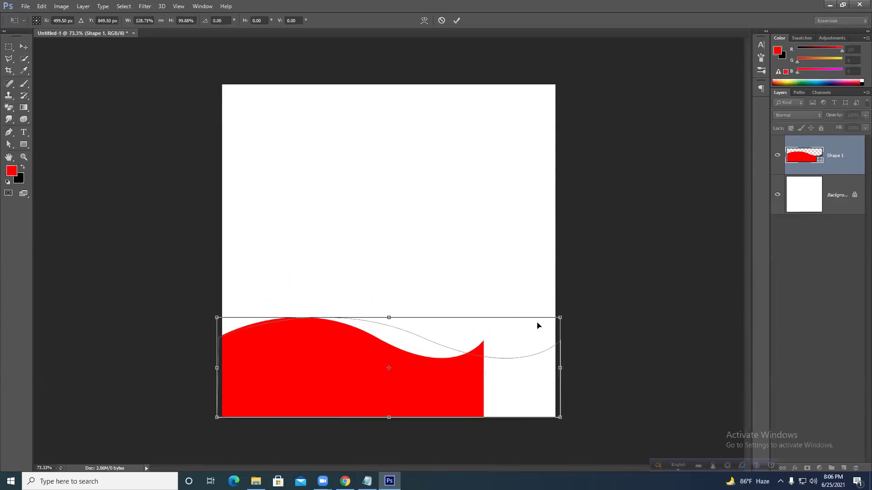
{"action": "left_click", "coordinate": [461, 20]}
Duplicate the wave shape slightly higher, place the copy beneath the original layer, and recolour it dark red 8d0000.
{"action": "left_click_drag", "start_coordinate": [338, 371], "coordinate": [338, 365]}
{"action": "left_click_drag", "start_coordinate": [834, 173], "coordinate": [824, 214]}
{"action": "double_click", "coordinate": [818, 202]}
{"action": "left_click", "coordinate": [666, 310]}
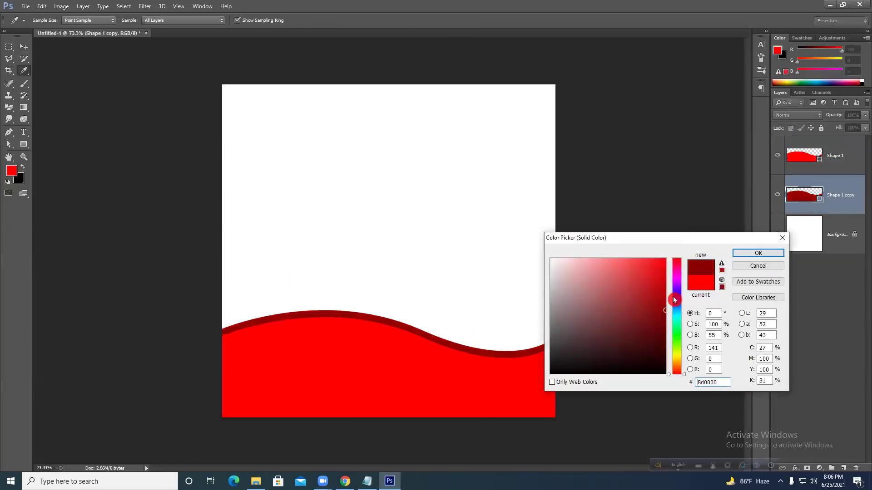
{"action": "left_click", "coordinate": [754, 253]}
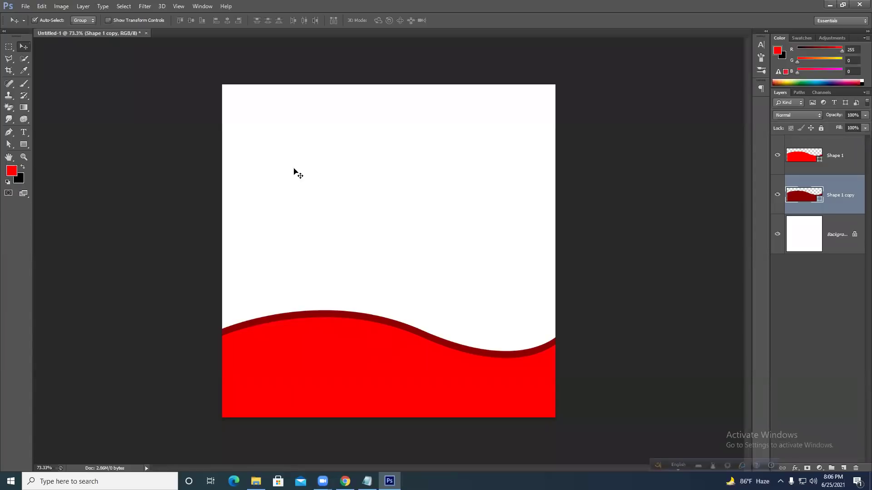
Delete both the red wave shape and its dark red copy.
{"action": "left_click_drag", "start_coordinate": [287, 208], "coordinate": [421, 341]}
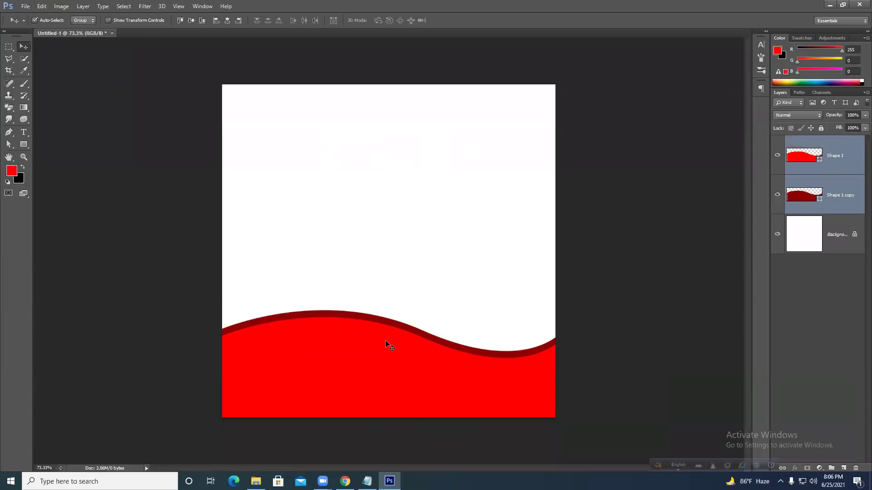
{"action": "left_click", "coordinate": [396, 263]}
{"action": "left_click_drag", "start_coordinate": [352, 353], "coordinate": [351, 245]}
{"action": "key", "text": "Delete"}
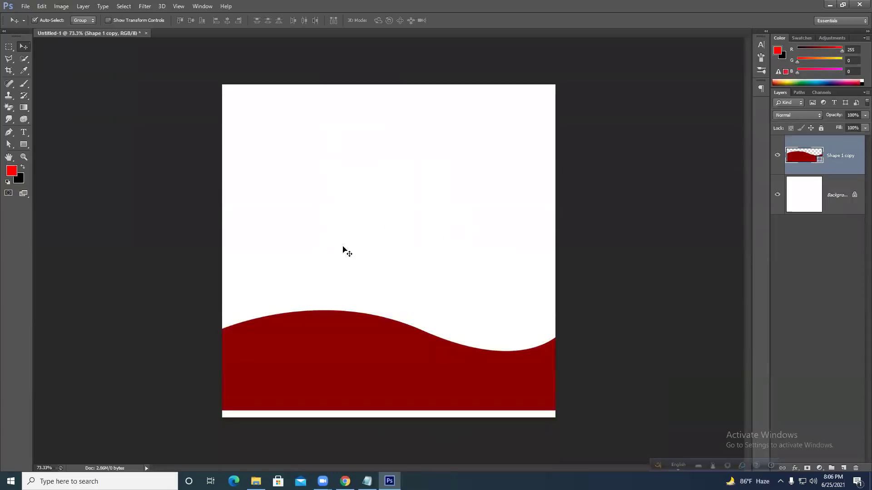
{"action": "key", "text": "Delete"}
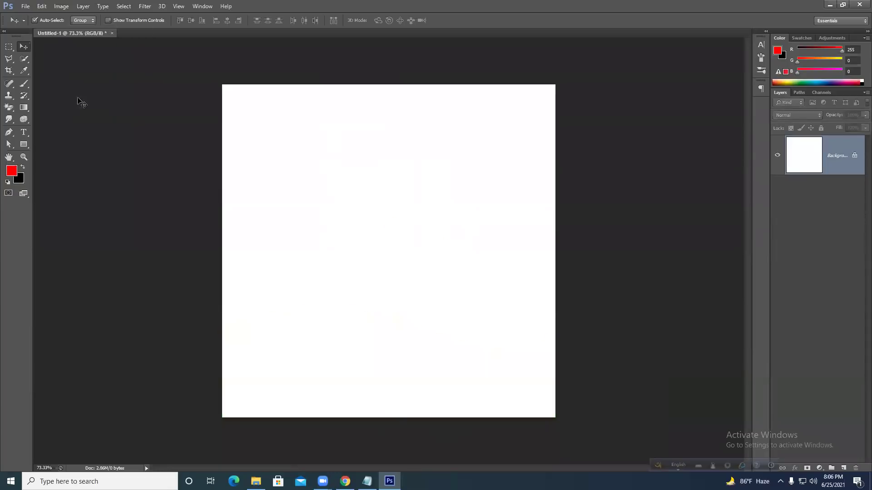
Draw a straight-edged five-sided red shape about 634 by 391 px with the Pen tool, and delete it.
{"action": "left_click", "coordinate": [9, 133]}
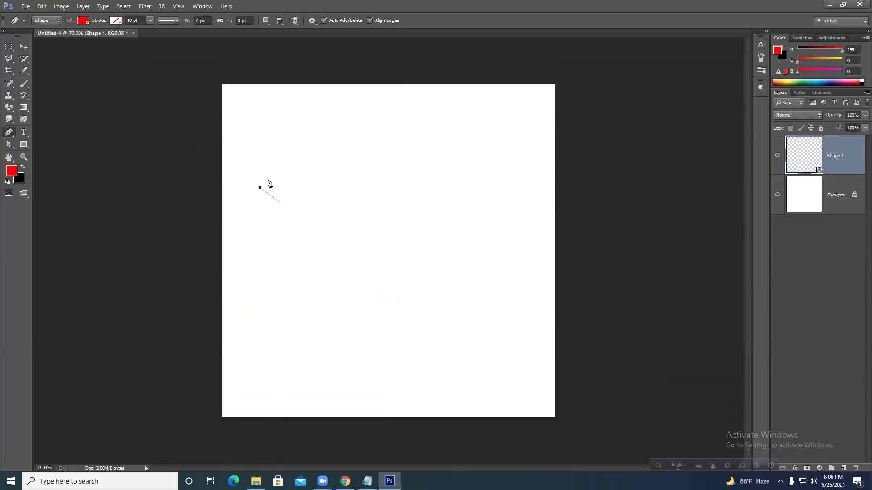
{"action": "left_click", "coordinate": [466, 190]}
{"action": "left_click", "coordinate": [464, 308]}
{"action": "left_click", "coordinate": [336, 318]}
{"action": "left_click", "coordinate": [256, 257]}
{"action": "left_click", "coordinate": [260, 188]}
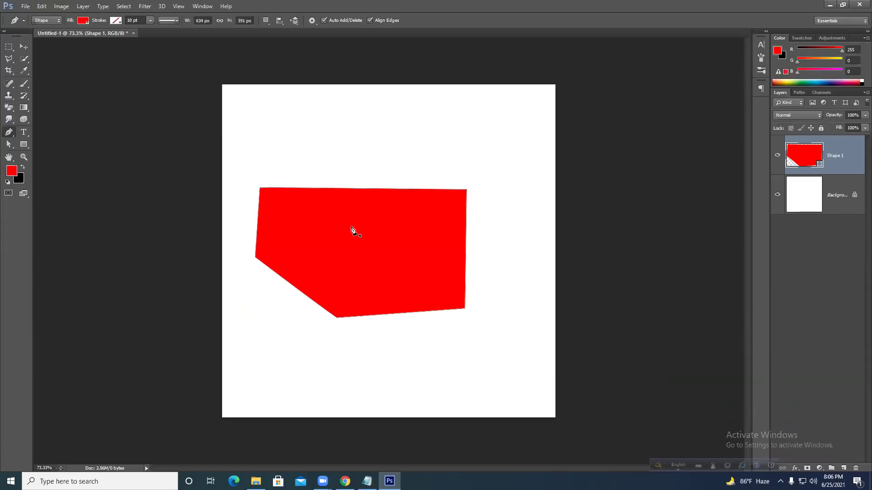
{"action": "key", "text": "Delete"}
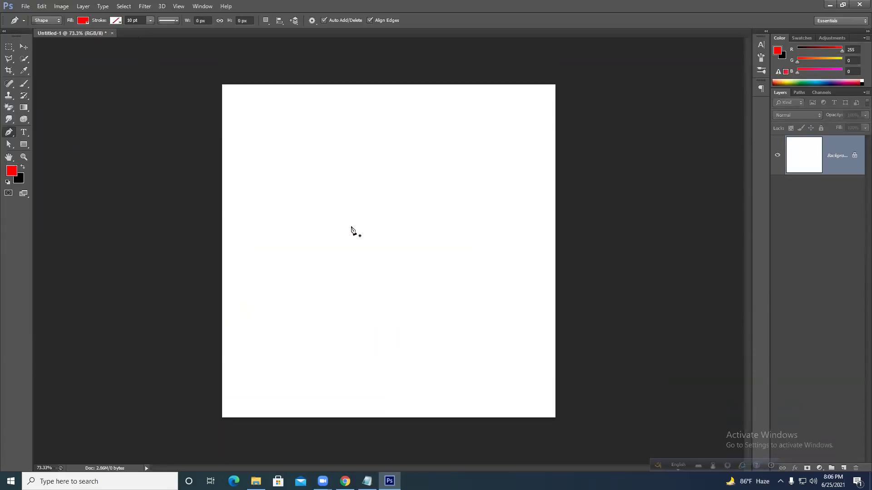
Draw a closed red shape about 921 by 452 px with a curved S-shaped upper edge, and delete it.
{"action": "left_click", "coordinate": [263, 210]}
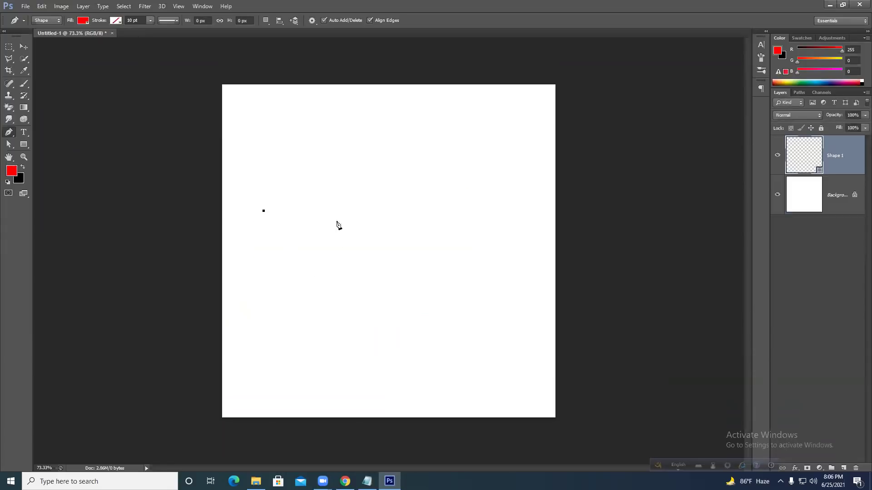
{"action": "left_click_drag", "start_coordinate": [402, 207], "coordinate": [459, 275]}
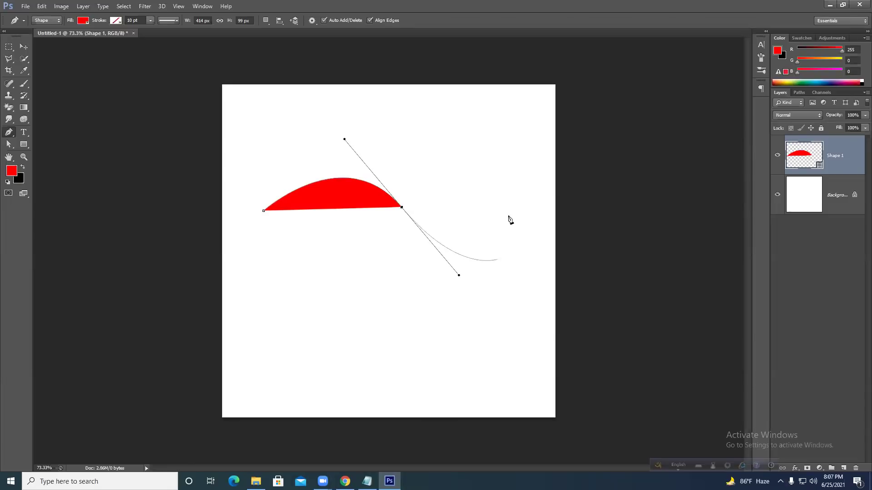
{"action": "left_click_drag", "start_coordinate": [531, 191], "coordinate": [538, 328]}
{"action": "left_click", "coordinate": [230, 326]}
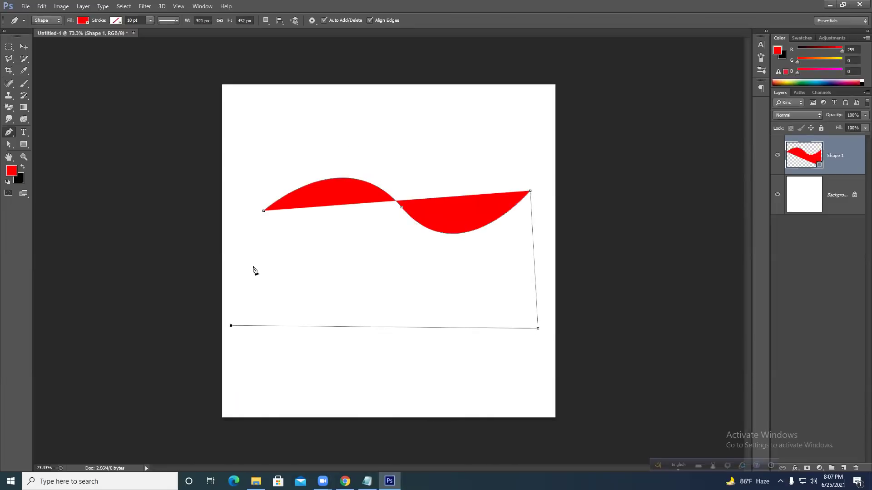
{"action": "left_click", "coordinate": [264, 211]}
{"action": "key", "text": "Return"}
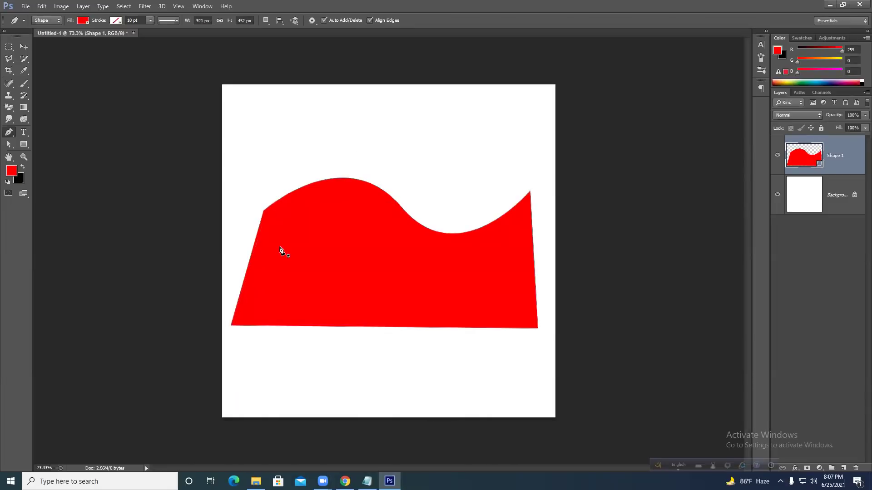
{"action": "key", "text": "Delete"}
{"action": "left_click", "coordinate": [281, 168]}
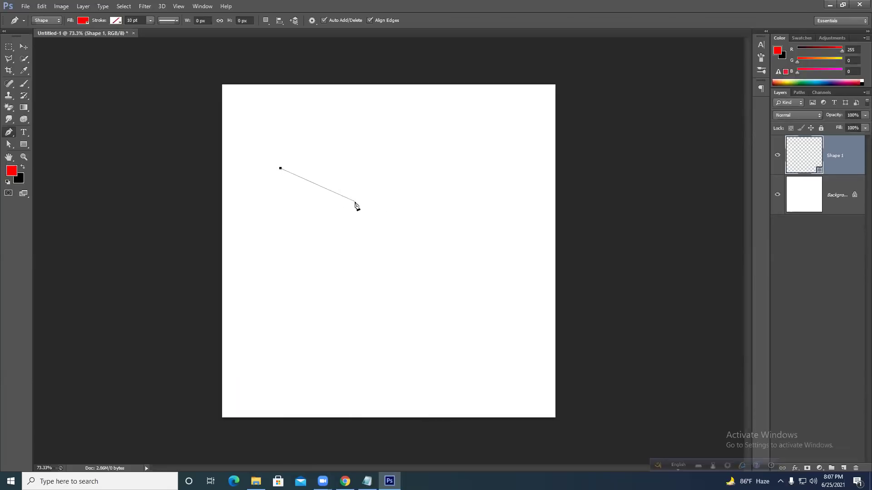
{"action": "key", "text": "Delete"}
{"action": "left_click", "coordinate": [280, 168]}
{"action": "key", "text": "Delete"}
Draw a closed flag-like red shape about 795 by 475 px from smooth curved Pen segments.
{"action": "left_click_drag", "start_coordinate": [286, 171], "coordinate": [293, 341]}
{"action": "left_click_drag", "start_coordinate": [452, 239], "coordinate": [545, 302]}
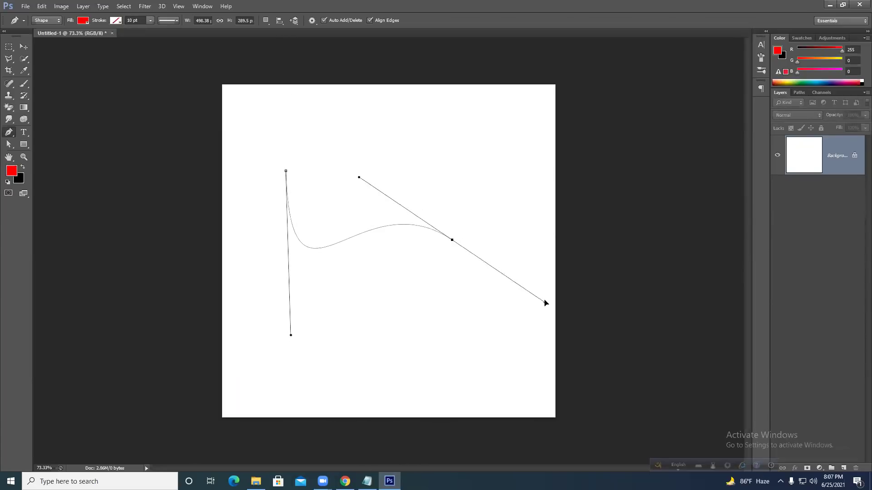
{"action": "left_click_drag", "start_coordinate": [529, 159], "coordinate": [482, 121]}
{"action": "left_click_drag", "start_coordinate": [376, 125], "coordinate": [292, 299]}
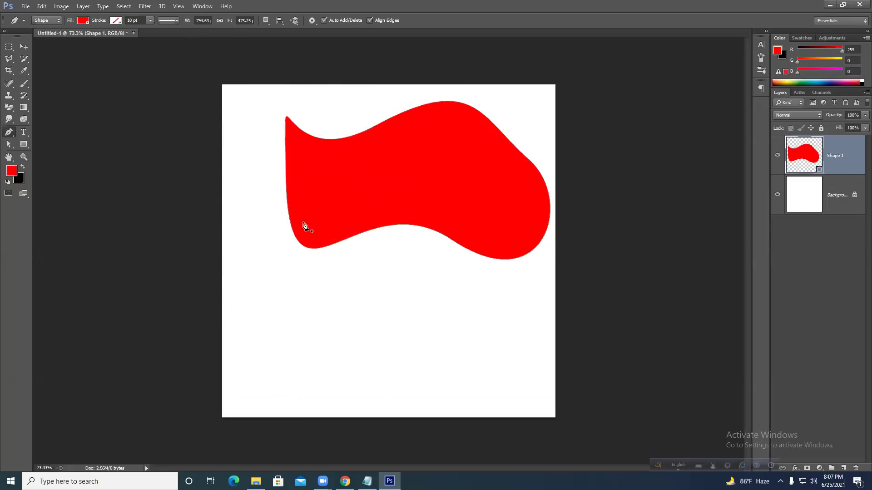
Move the curved red shape down and slightly left, and delete it.
{"action": "left_click", "coordinate": [23, 47]}
{"action": "left_click_drag", "start_coordinate": [379, 208], "coordinate": [349, 263]}
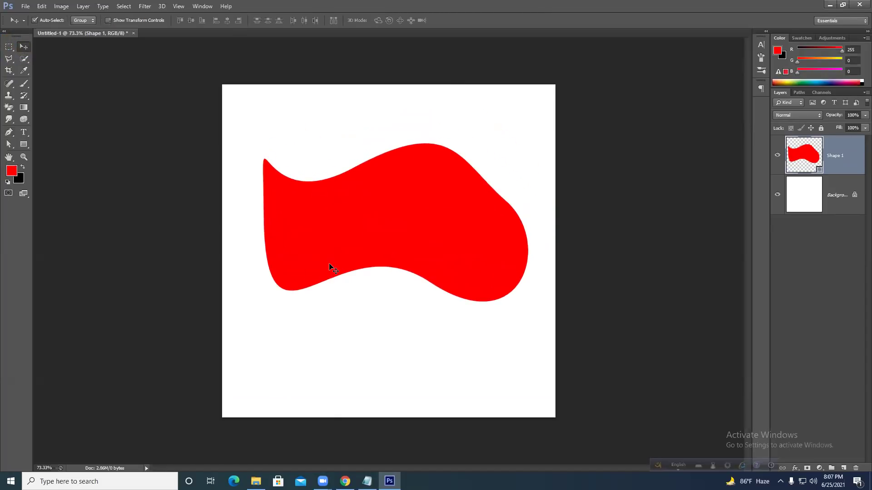
{"action": "key", "text": "Delete"}
Draw a closed red shape about 765 by 431 px with a wavy upper edge and straight lower sides using the Pen tool, and delete it.
{"action": "left_click", "coordinate": [22, 136]}
{"action": "left_click", "coordinate": [10, 134]}
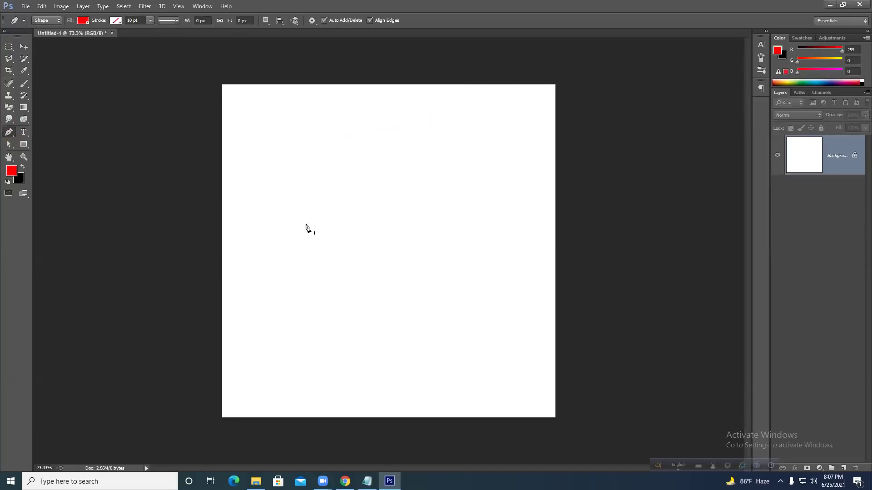
{"action": "left_click", "coordinate": [305, 204]}
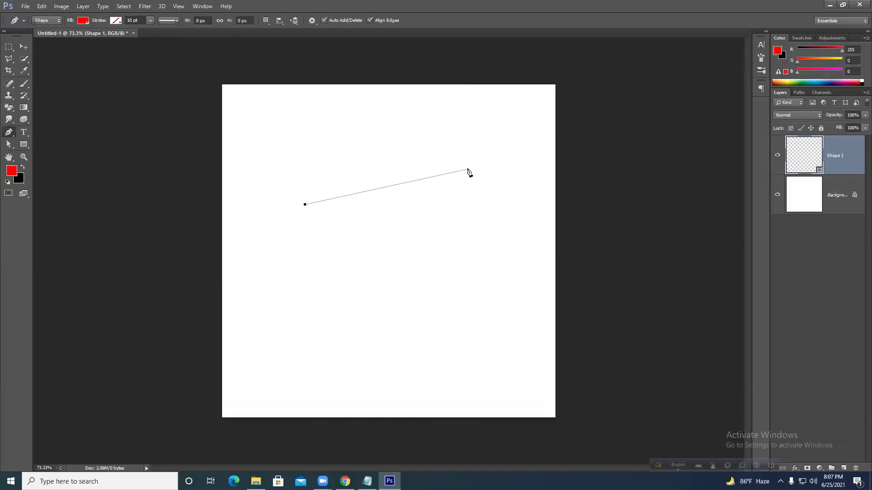
{"action": "left_click_drag", "start_coordinate": [468, 169], "coordinate": [541, 207]}
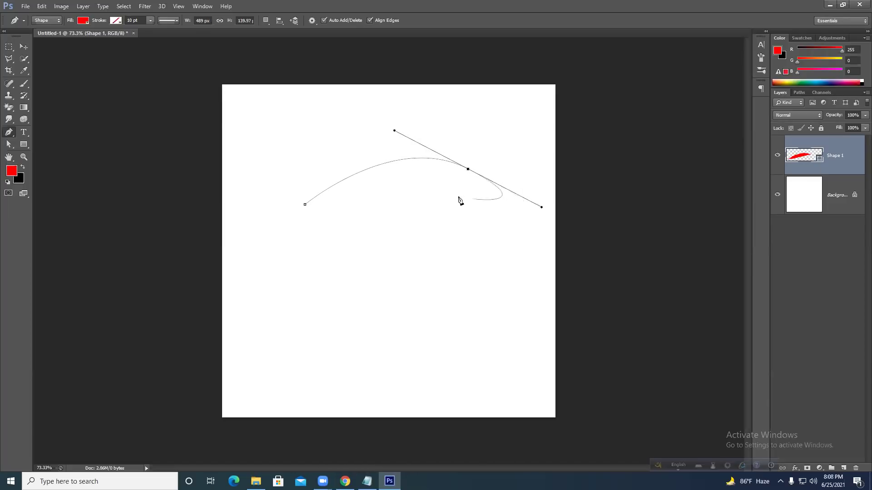
{"action": "left_click_drag", "start_coordinate": [549, 133], "coordinate": [535, 276]}
{"action": "left_click", "coordinate": [535, 276]}
{"action": "left_click", "coordinate": [296, 273]}
{"action": "left_click", "coordinate": [305, 205]}
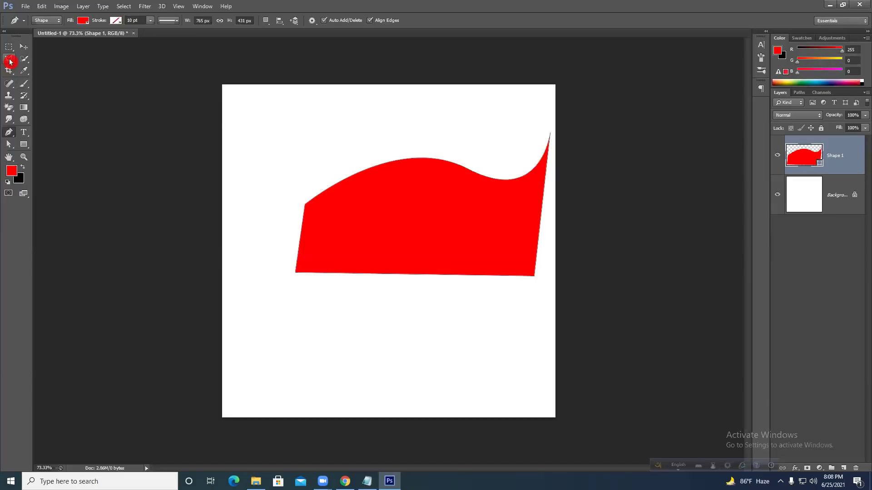
{"action": "key", "text": "Delete"}
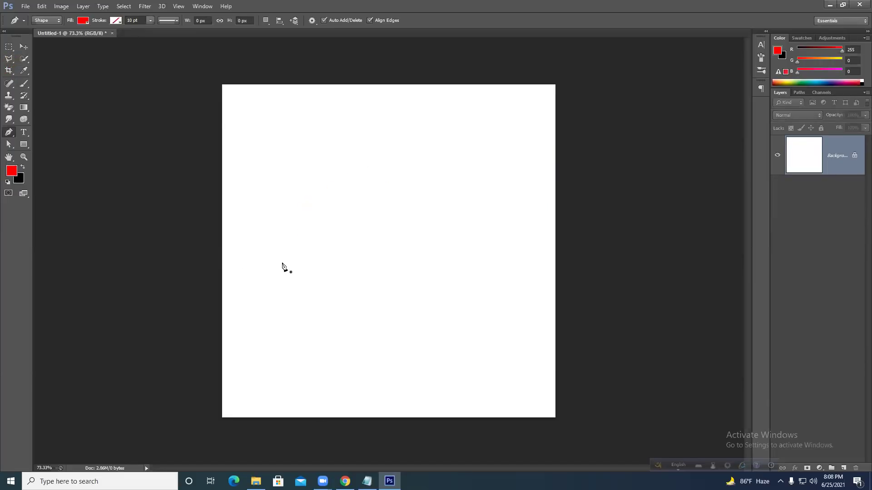
Draw a curved red Pen segment about 390 px wide in the left half of the canvas and bend it downward with its direction handles.
{"action": "left_click", "coordinate": [249, 248]}
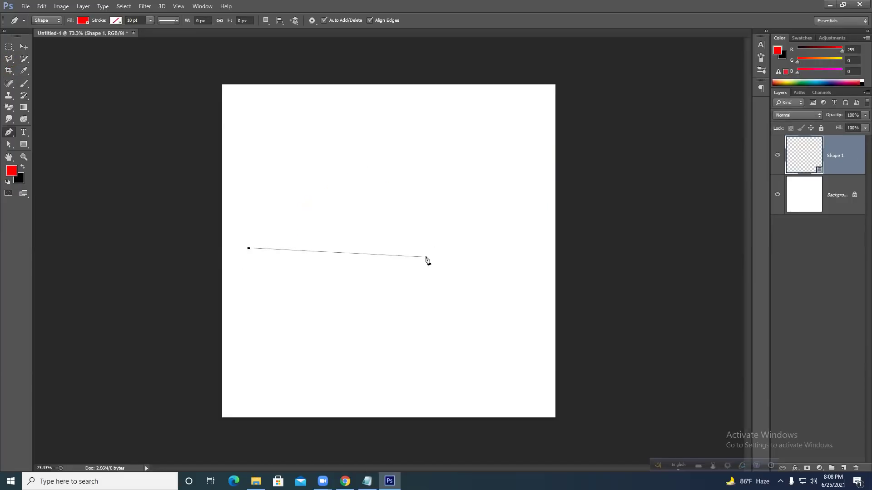
{"action": "left_click_drag", "start_coordinate": [456, 248], "coordinate": [524, 318]}
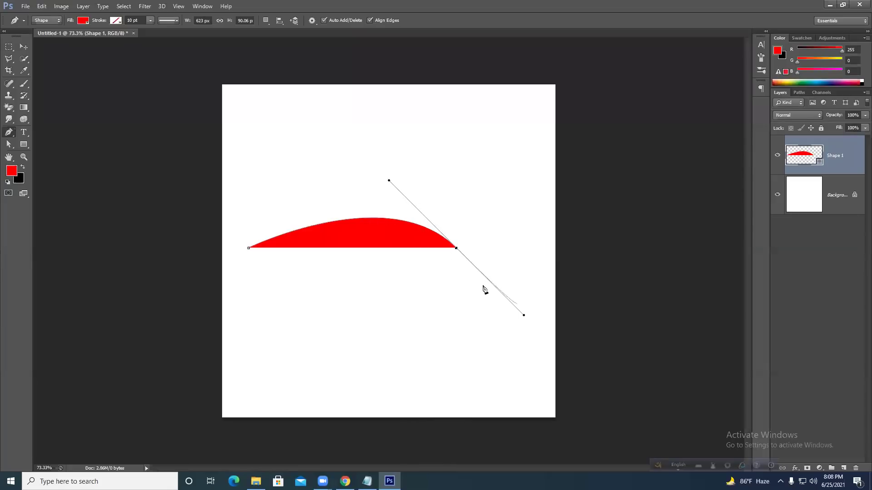
{"action": "key", "text": "ctrl+z"}
{"action": "left_click_drag", "start_coordinate": [378, 199], "coordinate": [374, 102]}
{"action": "left_click_drag", "start_coordinate": [394, 130], "coordinate": [471, 254]}
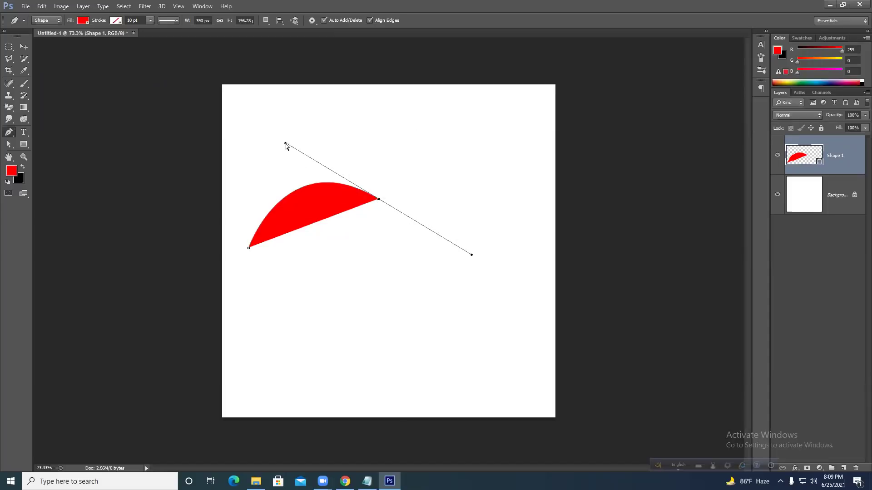
{"action": "left_click_drag", "start_coordinate": [285, 144], "coordinate": [231, 282]}
{"action": "left_click_drag", "start_coordinate": [254, 315], "coordinate": [371, 314]}
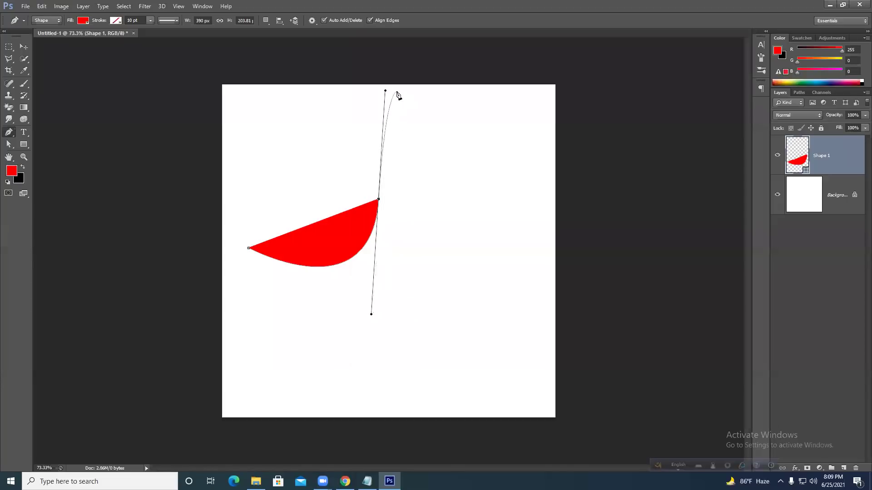
Break and remove the second anchor's outgoing handle, and extend the path with a straight segment and an inward-curving segment.
{"action": "left_click_drag", "start_coordinate": [385, 91], "coordinate": [475, 264]}
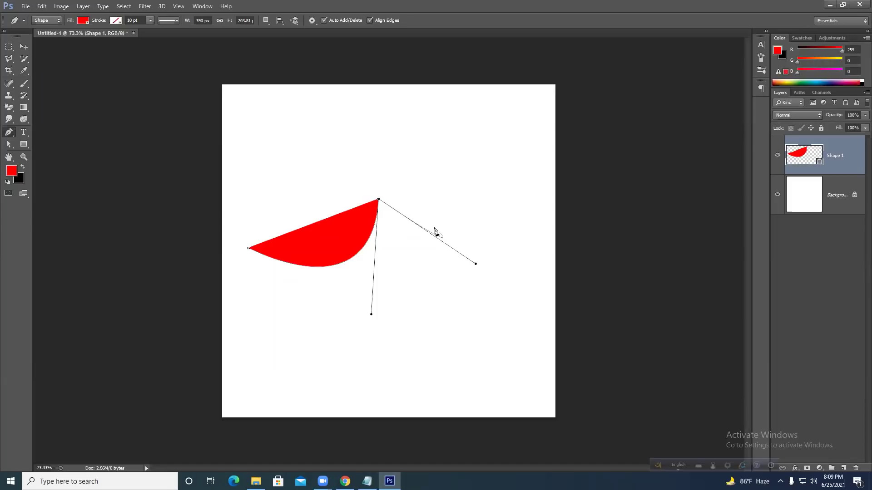
{"action": "left_click", "coordinate": [379, 200]}
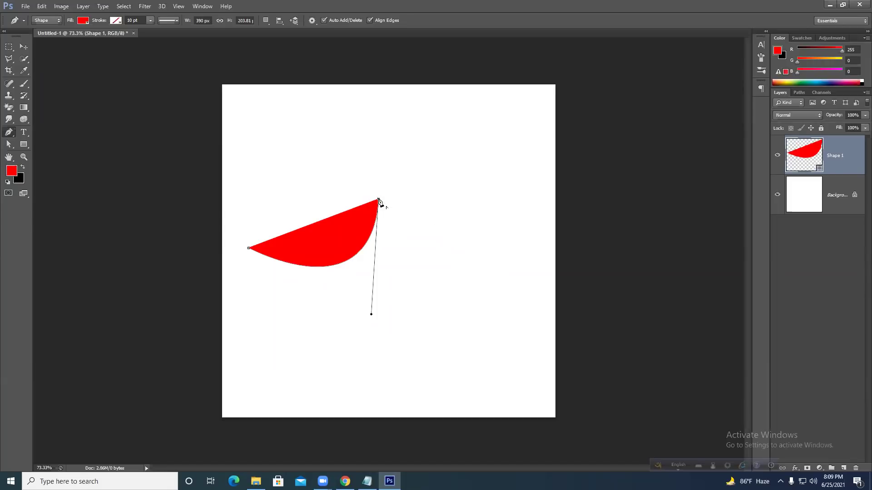
{"action": "left_click", "coordinate": [510, 118]}
{"action": "left_click_drag", "start_coordinate": [495, 260], "coordinate": [436, 289]}
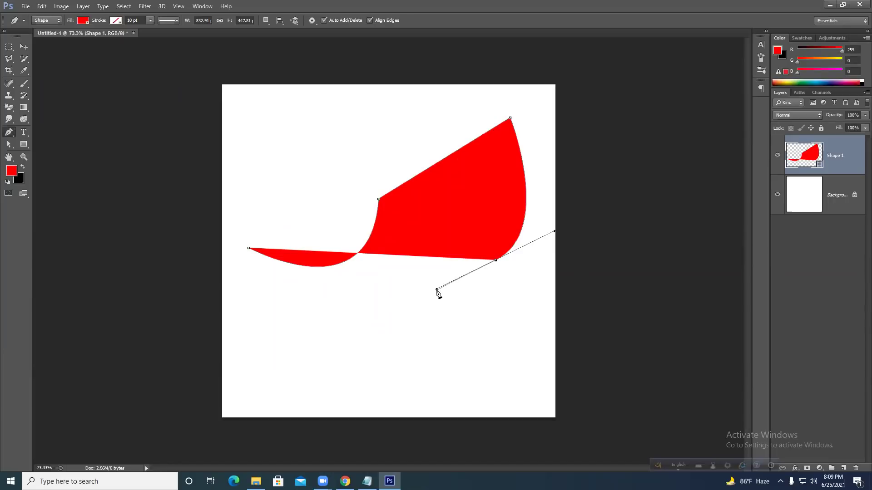
{"action": "left_click_drag", "start_coordinate": [437, 290], "coordinate": [583, 260]}
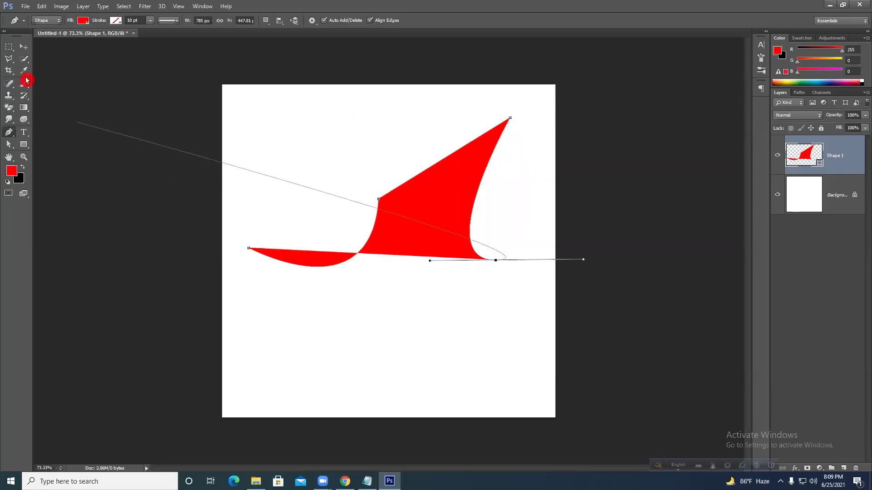
Swing the last anchor's outgoing handle straight down independently of the curve, and remove that handle.
{"action": "left_click", "coordinate": [24, 48]}
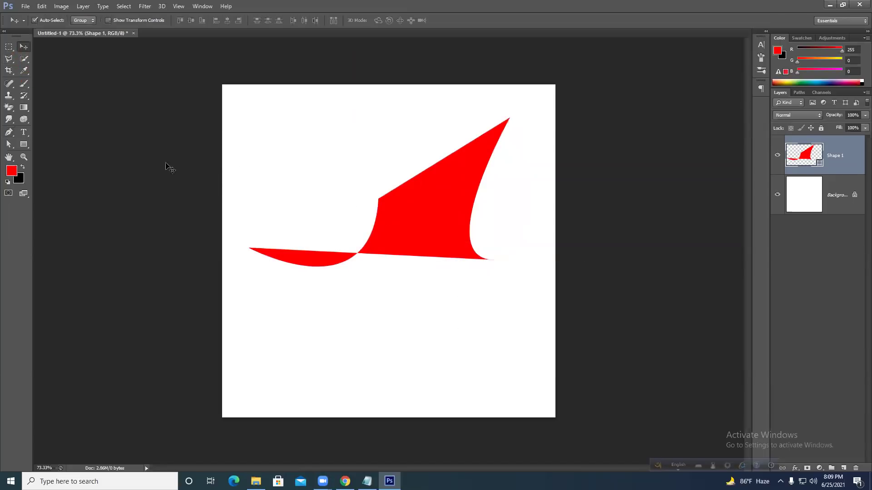
{"action": "left_click", "coordinate": [8, 132]}
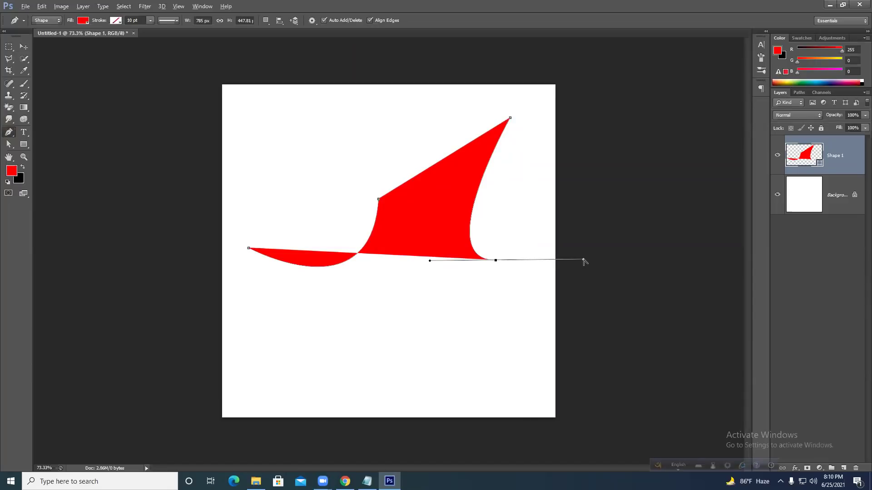
{"action": "left_click_drag", "start_coordinate": [583, 261], "coordinate": [493, 369]}
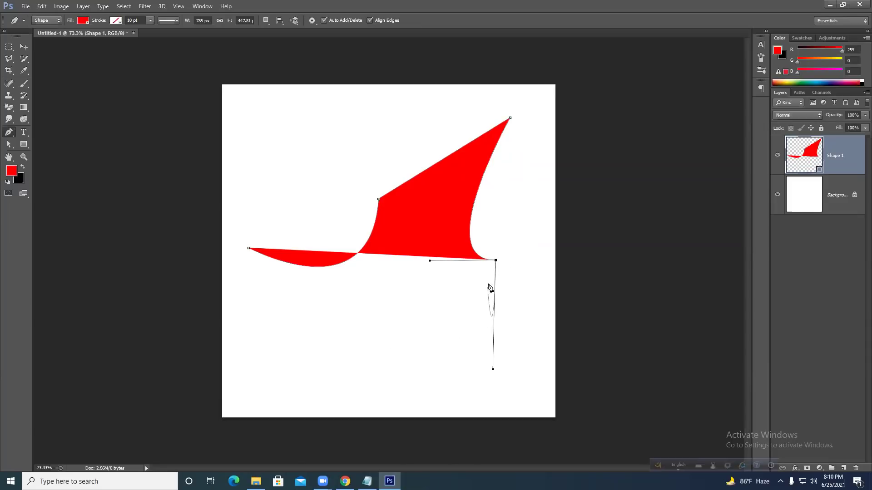
{"action": "left_click", "coordinate": [495, 262], "text": "alt"}
Move the fin-like red shape slightly to the right, and delete it.
{"action": "left_click", "coordinate": [23, 47]}
{"action": "mouse_move", "coordinate": [408, 216]}
{"action": "left_mouse_down"}
{"action": "mouse_move", "coordinate": [399, 271]}
{"action": "mouse_move", "coordinate": [355, 181]}
{"action": "mouse_move", "coordinate": [400, 246]}
{"action": "mouse_move", "coordinate": [423, 209]}
{"action": "left_mouse_up"}
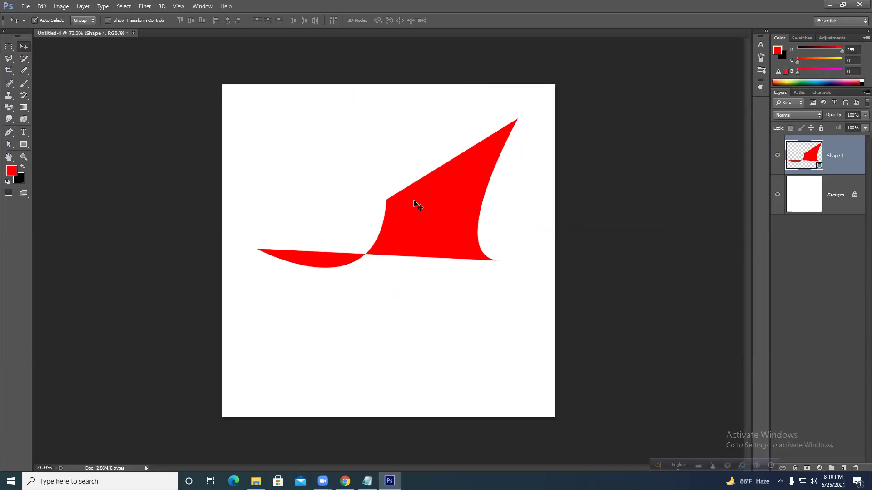
{"action": "key", "text": "Delete"}
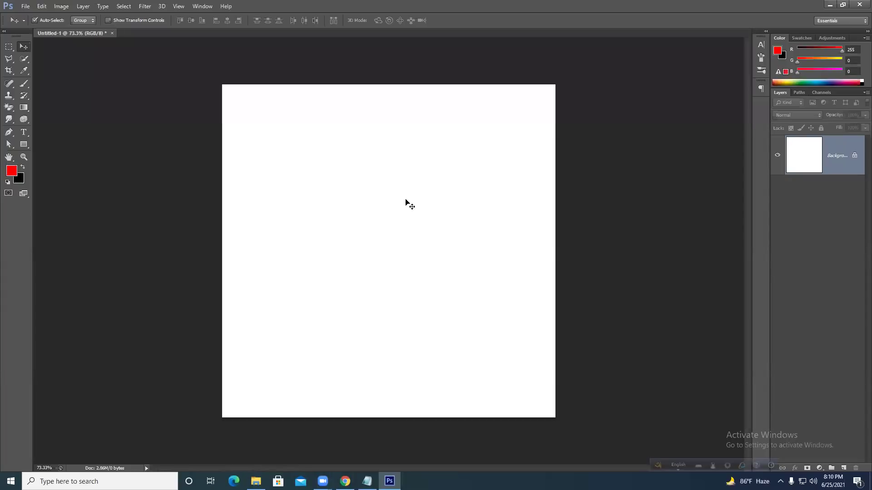
Open the T-shirt image named download from the Class 05 folder.
{"action": "left_click", "coordinate": [25, 6]}
{"action": "left_click", "coordinate": [40, 26]}
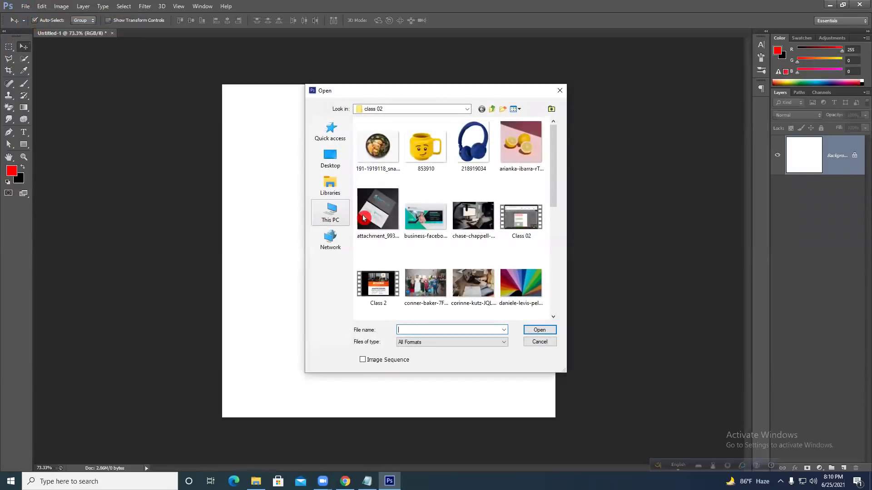
{"action": "scroll", "coordinate": [472, 217], "scroll_direction": "down", "scroll_amount": 5}
{"action": "scroll", "coordinate": [476, 214], "scroll_direction": "up", "scroll_amount": 5}
{"action": "left_click", "coordinate": [467, 109]}
{"action": "left_click", "coordinate": [407, 235]}
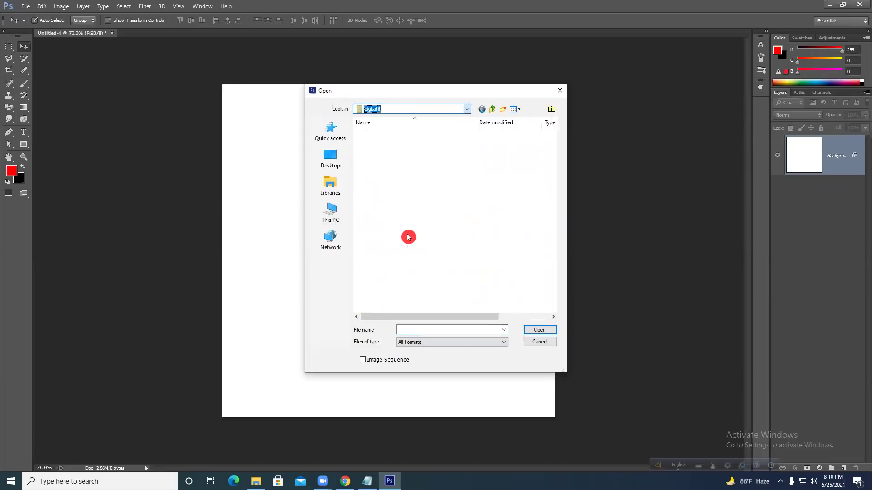
{"action": "double_click", "coordinate": [403, 183]}
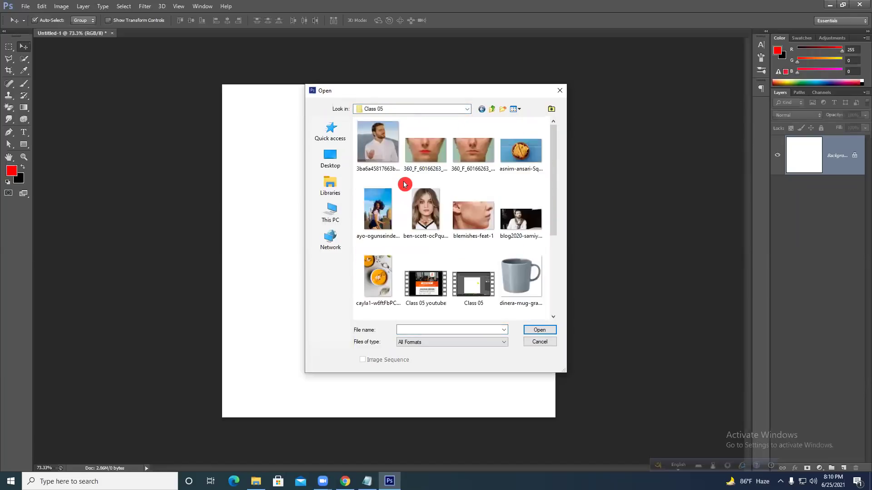
{"action": "scroll", "coordinate": [521, 225], "scroll_direction": "down", "scroll_amount": 3}
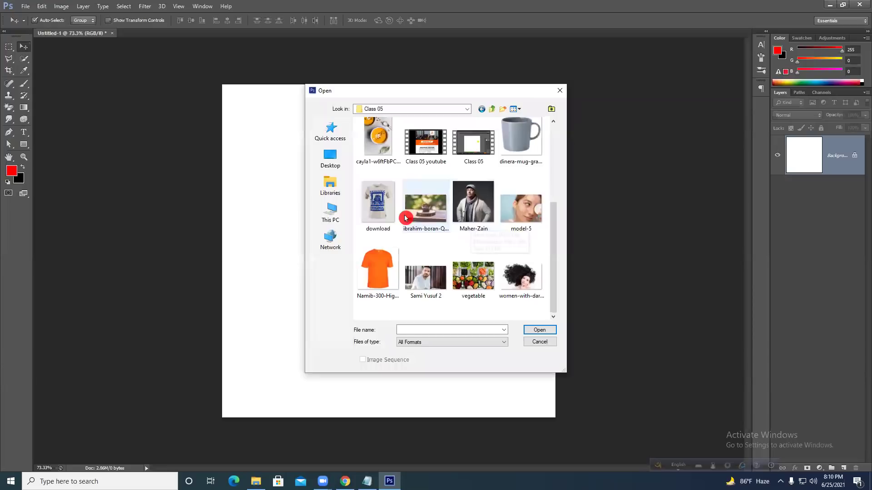
{"action": "left_click", "coordinate": [379, 204]}
{"action": "left_click", "coordinate": [540, 330]}
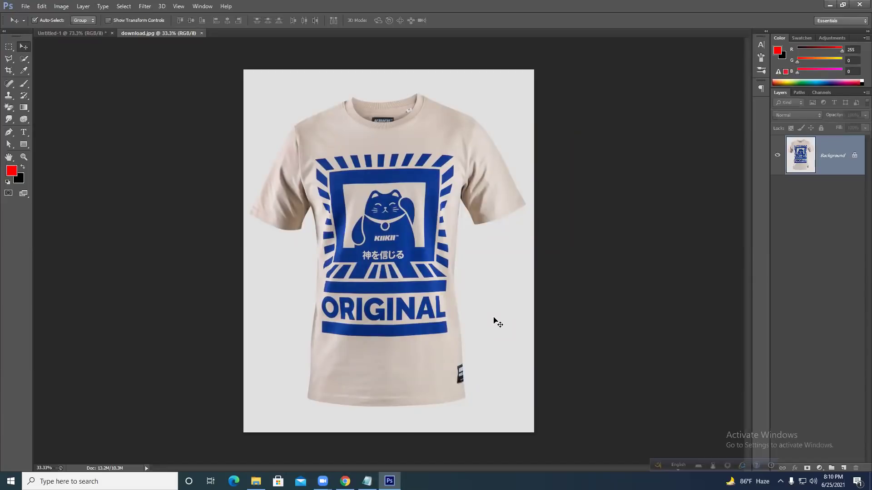
Try selecting the T-shirt and its blue print with a 200 px Quick Selection brush, subtracting and adding areas.
{"action": "left_click", "coordinate": [24, 58]}
{"action": "mouse_move", "coordinate": [336, 163]}
{"action": "left_mouse_down"}
{"action": "mouse_move", "coordinate": [347, 350]}
{"action": "mouse_move", "coordinate": [422, 364]}
{"action": "mouse_move", "coordinate": [435, 182]}
{"action": "mouse_move", "coordinate": [448, 159]}
{"action": "mouse_move", "coordinate": [464, 155]}
{"action": "mouse_move", "coordinate": [334, 168]}
{"action": "left_mouse_up"}
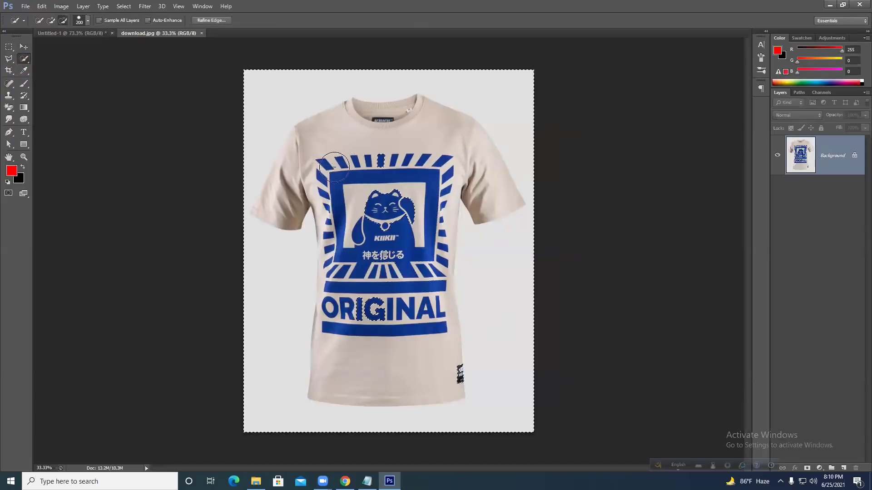
{"action": "mouse_move", "coordinate": [387, 162]}
{"action": "left_mouse_down"}
{"action": "mouse_move", "coordinate": [381, 341]}
{"action": "mouse_move", "coordinate": [424, 366]}
{"action": "left_mouse_up"}
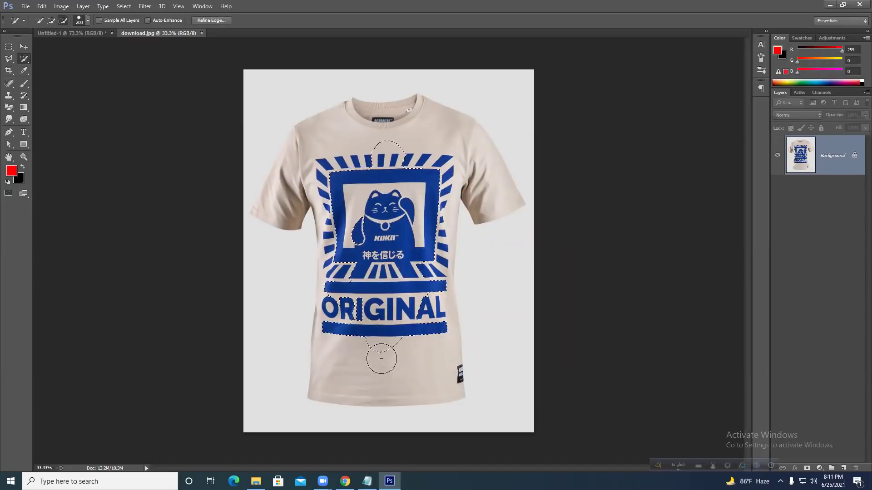
{"action": "left_click", "coordinate": [53, 20]}
{"action": "mouse_move", "coordinate": [358, 327]}
{"action": "left_mouse_down"}
{"action": "mouse_move", "coordinate": [364, 364]}
{"action": "mouse_move", "coordinate": [381, 374]}
{"action": "mouse_move", "coordinate": [444, 379]}
{"action": "mouse_move", "coordinate": [443, 163]}
{"action": "mouse_move", "coordinate": [426, 133]}
{"action": "mouse_move", "coordinate": [354, 138]}
{"action": "mouse_move", "coordinate": [313, 209]}
{"action": "mouse_move", "coordinate": [337, 276]}
{"action": "mouse_move", "coordinate": [371, 223]}
{"action": "mouse_move", "coordinate": [368, 277]}
{"action": "mouse_move", "coordinate": [336, 288]}
{"action": "mouse_move", "coordinate": [332, 313]}
{"action": "mouse_move", "coordinate": [360, 401]}
{"action": "mouse_move", "coordinate": [405, 394]}
{"action": "mouse_move", "coordinate": [381, 369]}
{"action": "mouse_move", "coordinate": [376, 388]}
{"action": "mouse_move", "coordinate": [406, 375]}
{"action": "mouse_move", "coordinate": [384, 366]}
{"action": "mouse_move", "coordinate": [419, 373]}
{"action": "mouse_move", "coordinate": [404, 352]}
{"action": "mouse_move", "coordinate": [439, 366]}
{"action": "mouse_move", "coordinate": [414, 346]}
{"action": "left_mouse_up"}
{"action": "key", "text": "alt"}
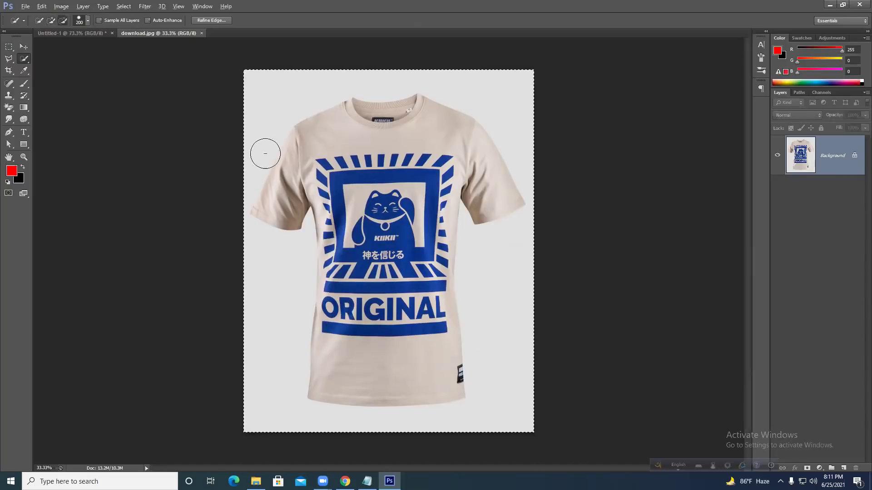
Subtract the grey background around the T-shirt from the quick selection, and deselect everything.
{"action": "left_click", "coordinate": [64, 20]}
{"action": "mouse_move", "coordinate": [506, 255]}
{"action": "left_mouse_down"}
{"action": "mouse_move", "coordinate": [508, 431]}
{"action": "mouse_move", "coordinate": [450, 396]}
{"action": "mouse_move", "coordinate": [480, 306]}
{"action": "mouse_move", "coordinate": [471, 299]}
{"action": "mouse_move", "coordinate": [502, 262]}
{"action": "mouse_move", "coordinate": [532, 182]}
{"action": "mouse_move", "coordinate": [531, 165]}
{"action": "mouse_move", "coordinate": [506, 107]}
{"action": "mouse_move", "coordinate": [429, 81]}
{"action": "left_mouse_up"}
{"action": "left_click_drag", "start_coordinate": [468, 113], "coordinate": [490, 198]}
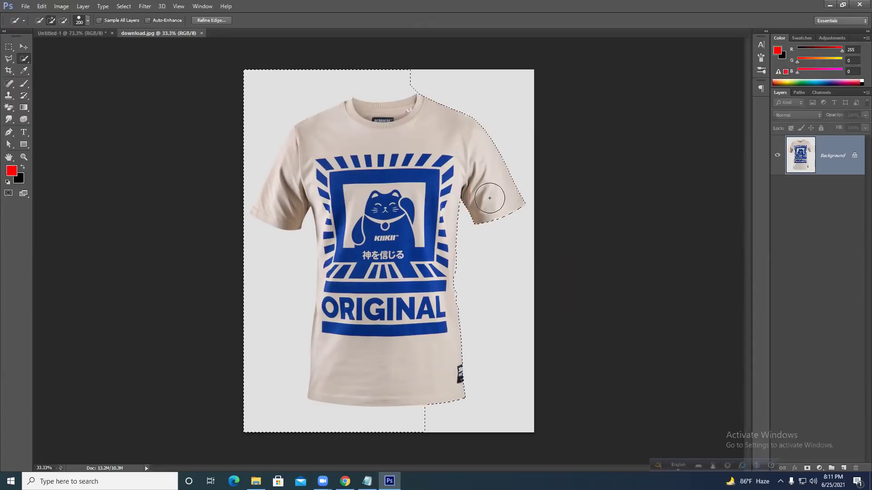
{"action": "mouse_move", "coordinate": [292, 122]}
{"action": "left_mouse_down"}
{"action": "mouse_move", "coordinate": [359, 72]}
{"action": "mouse_move", "coordinate": [395, 78]}
{"action": "mouse_move", "coordinate": [292, 78]}
{"action": "mouse_move", "coordinate": [279, 111]}
{"action": "mouse_move", "coordinate": [301, 172]}
{"action": "mouse_move", "coordinate": [290, 196]}
{"action": "mouse_move", "coordinate": [297, 184]}
{"action": "mouse_move", "coordinate": [292, 146]}
{"action": "mouse_move", "coordinate": [272, 323]}
{"action": "mouse_move", "coordinate": [255, 350]}
{"action": "mouse_move", "coordinate": [288, 258]}
{"action": "mouse_move", "coordinate": [259, 272]}
{"action": "mouse_move", "coordinate": [288, 284]}
{"action": "mouse_move", "coordinate": [305, 270]}
{"action": "mouse_move", "coordinate": [295, 290]}
{"action": "left_mouse_up"}
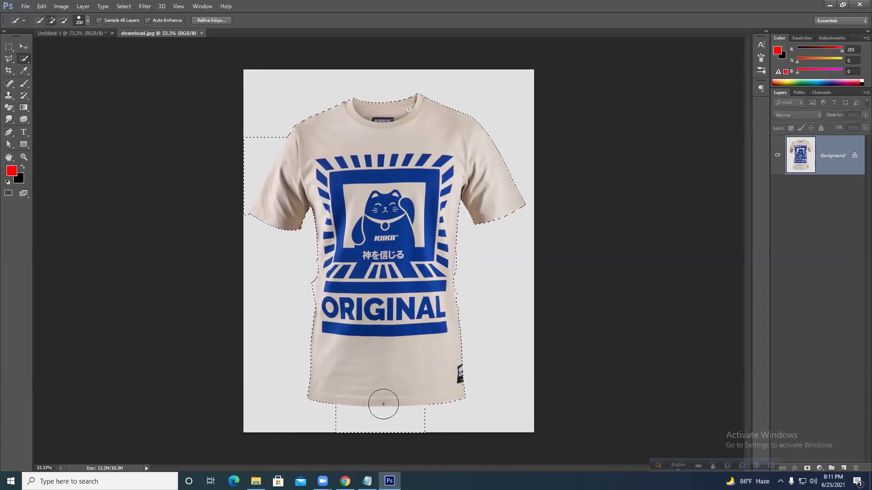
{"action": "mouse_move", "coordinate": [423, 430]}
{"action": "left_mouse_down"}
{"action": "mouse_move", "coordinate": [351, 431]}
{"action": "mouse_move", "coordinate": [419, 418]}
{"action": "mouse_move", "coordinate": [468, 333]}
{"action": "left_mouse_up"}
{"action": "key", "text": "ctrl+d"}
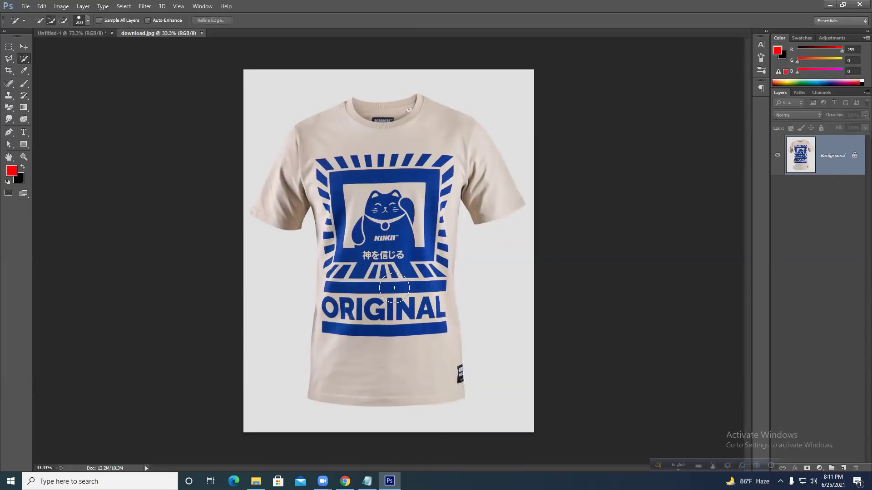
Duplicate the T-shirt image's Background layer.
{"action": "left_click", "coordinate": [7, 136]}
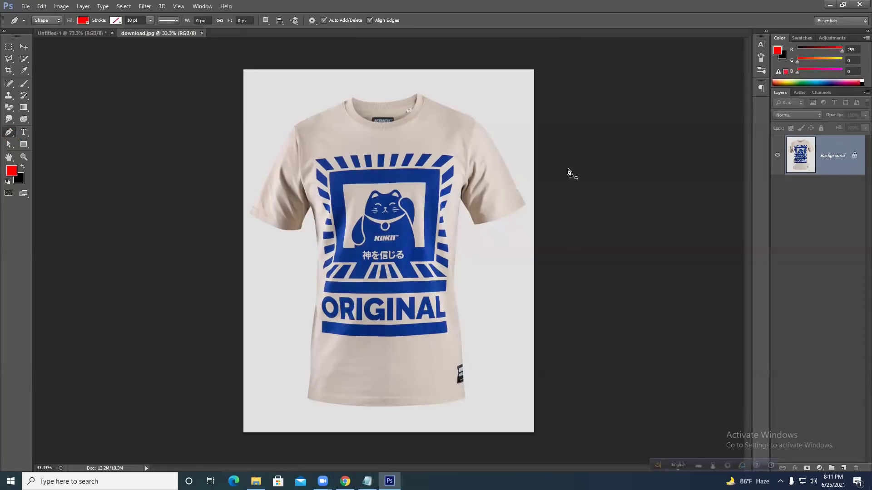
{"action": "left_click", "coordinate": [24, 48]}
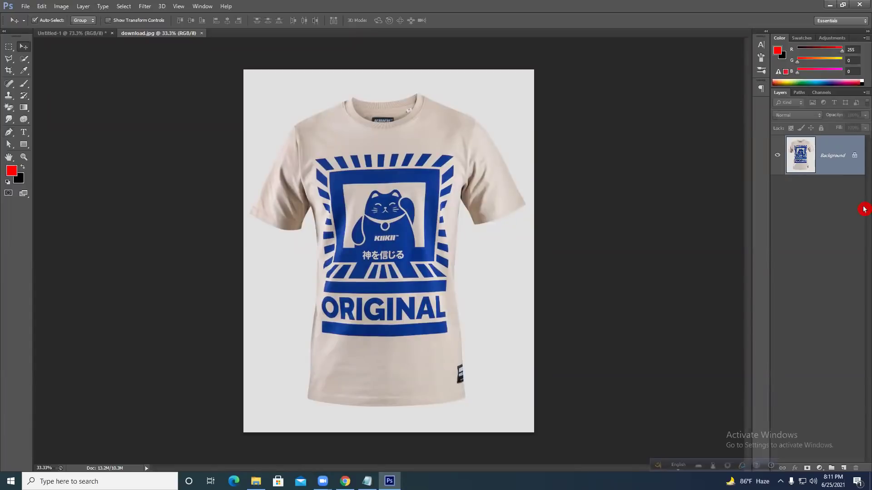
{"action": "left_click_drag", "start_coordinate": [835, 174], "coordinate": [843, 467]}
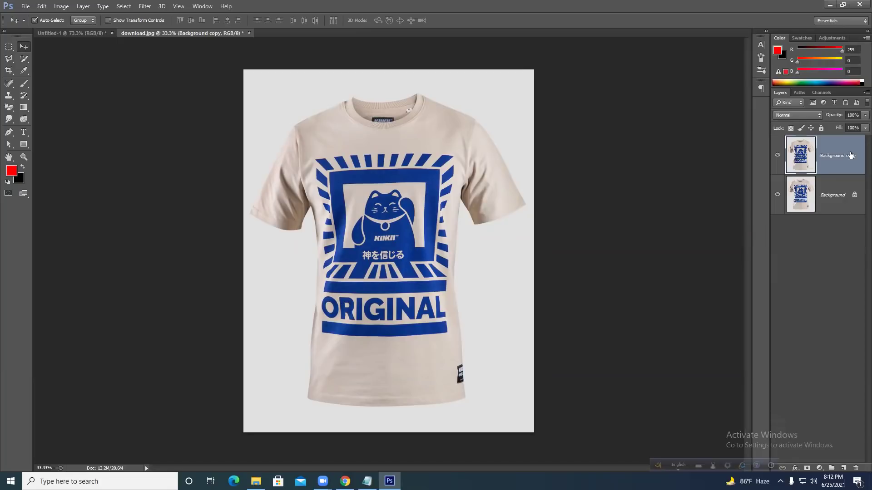
{"action": "left_click_drag", "start_coordinate": [849, 155], "coordinate": [842, 468]}
Set the Pen tool to draw in Path mode on the duplicated T-shirt layer.
{"action": "left_click", "coordinate": [8, 132]}
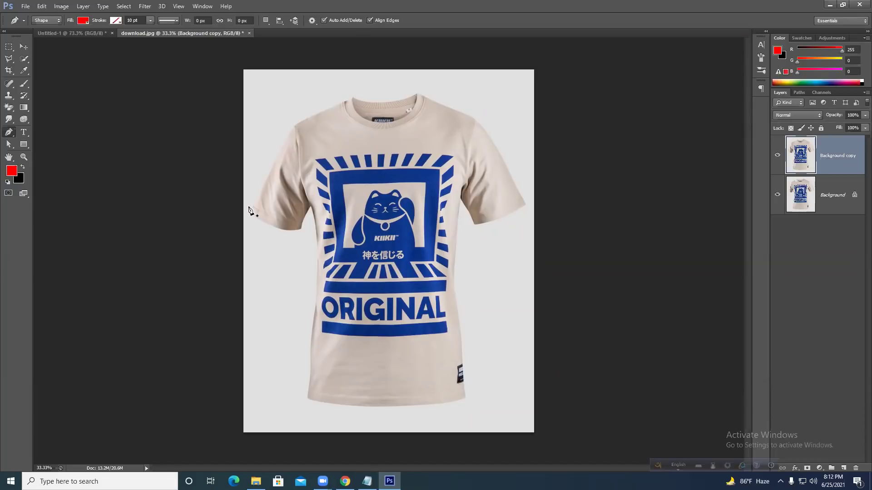
{"action": "left_click", "coordinate": [53, 21]}
{"action": "left_click", "coordinate": [44, 37]}
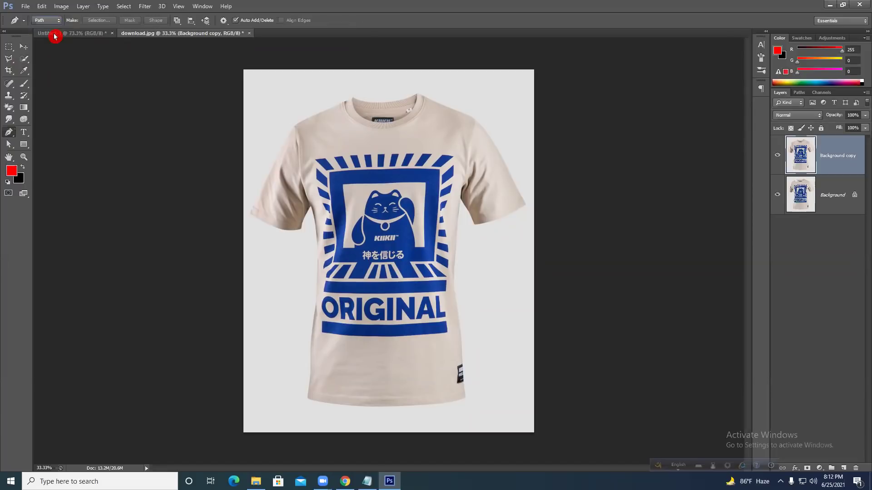
{"action": "left_click", "coordinate": [22, 21]}
{"action": "left_click", "coordinate": [23, 21]}
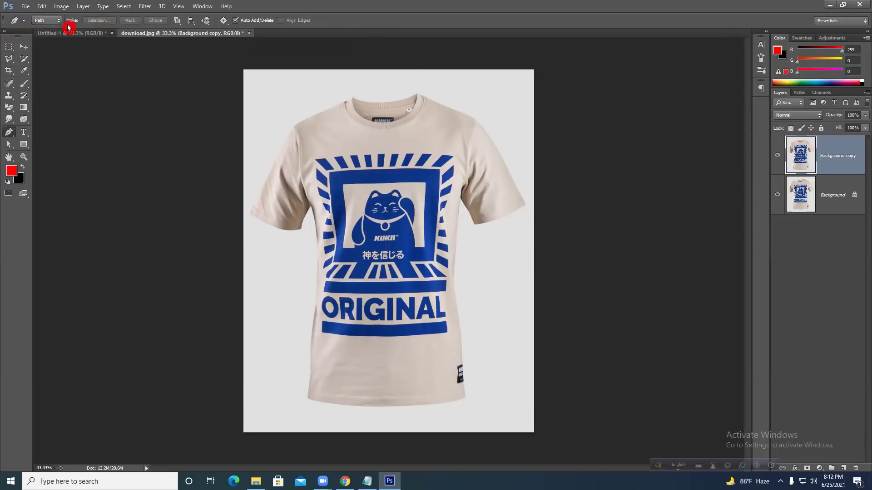
Browse the tool presets available to the Pen tool, and switch to the Brush tool.
{"action": "left_click", "coordinate": [45, 21]}
{"action": "left_click", "coordinate": [45, 21]}
{"action": "left_click", "coordinate": [22, 21]}
{"action": "scroll", "coordinate": [66, 62], "scroll_direction": "down", "scroll_amount": 5}
{"action": "left_click", "coordinate": [103, 55]}
{"action": "left_click_drag", "start_coordinate": [102, 54], "coordinate": [102, 44]}
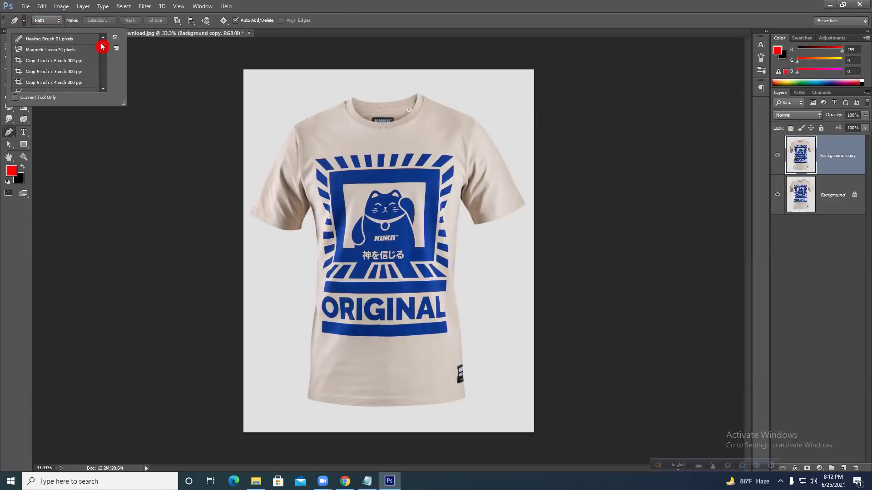
{"action": "left_click", "coordinate": [23, 21]}
{"action": "left_click", "coordinate": [27, 92]}
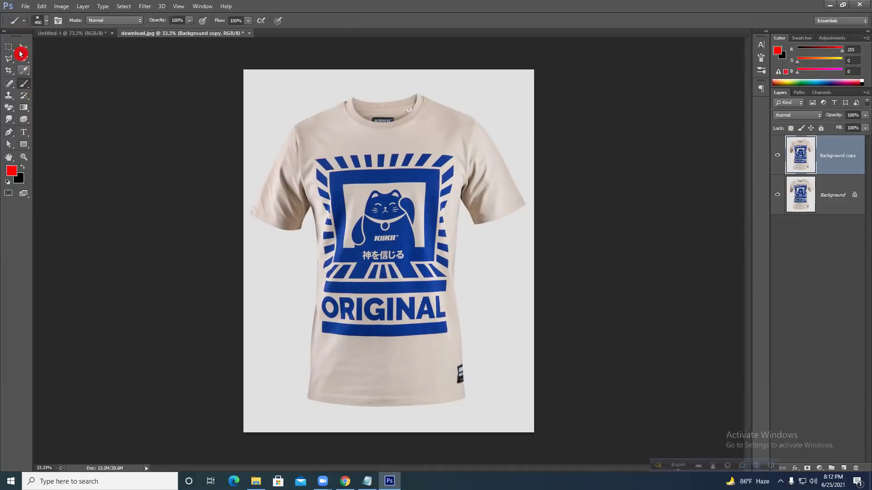
Try the tool presets Crop 8 inch x 10 inch 300 ppi and Fill with Bubbles Pattern.
{"action": "left_click", "coordinate": [23, 20]}
{"action": "scroll", "coordinate": [44, 51], "scroll_direction": "down", "scroll_amount": 10}
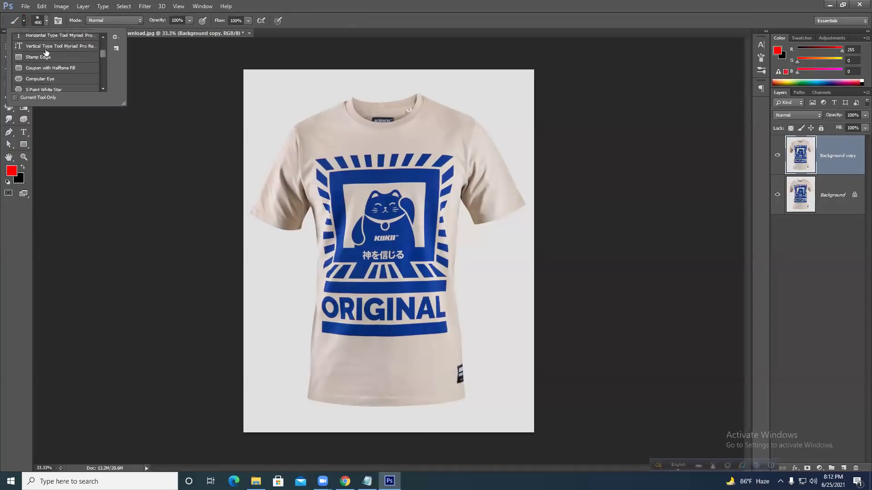
{"action": "scroll", "coordinate": [61, 59], "scroll_direction": "up", "scroll_amount": 8}
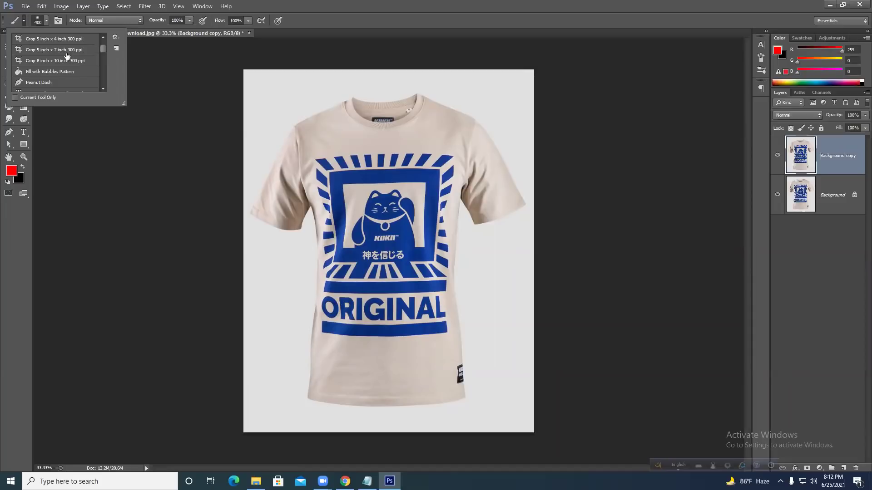
{"action": "left_click", "coordinate": [64, 60]}
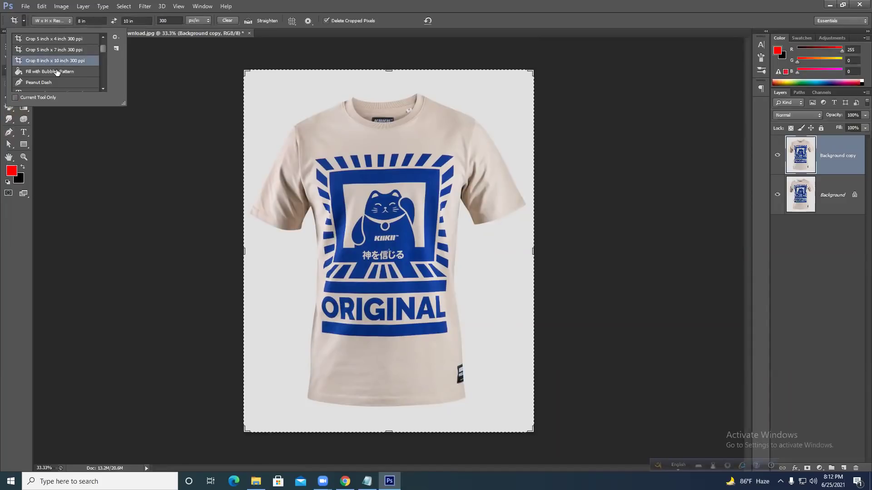
{"action": "left_click", "coordinate": [57, 72]}
{"action": "left_click", "coordinate": [33, 102]}
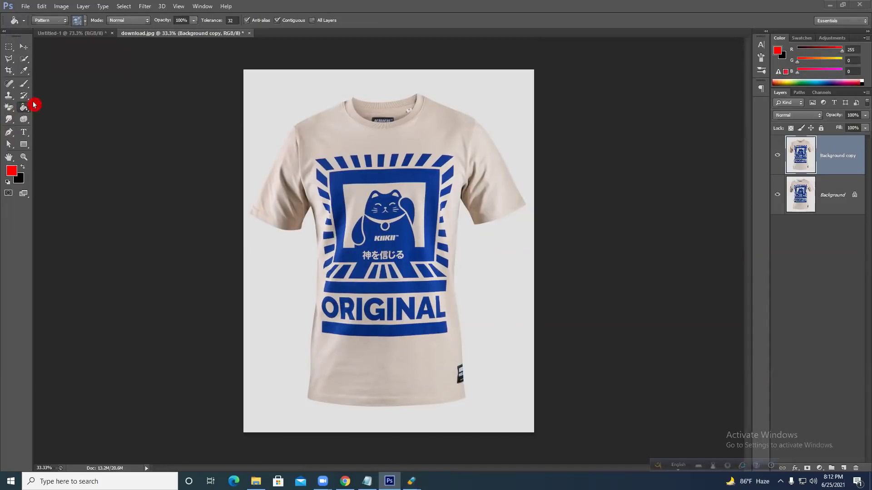
{"action": "left_click", "coordinate": [24, 21]}
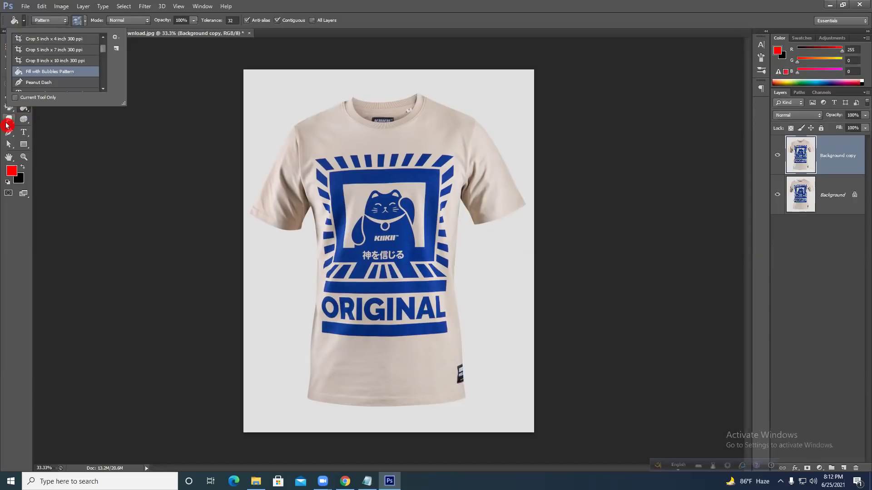
Reactivate the Pen tool and keep its drawing mode set to Path.
{"action": "left_click", "coordinate": [8, 131]}
{"action": "left_click", "coordinate": [52, 21]}
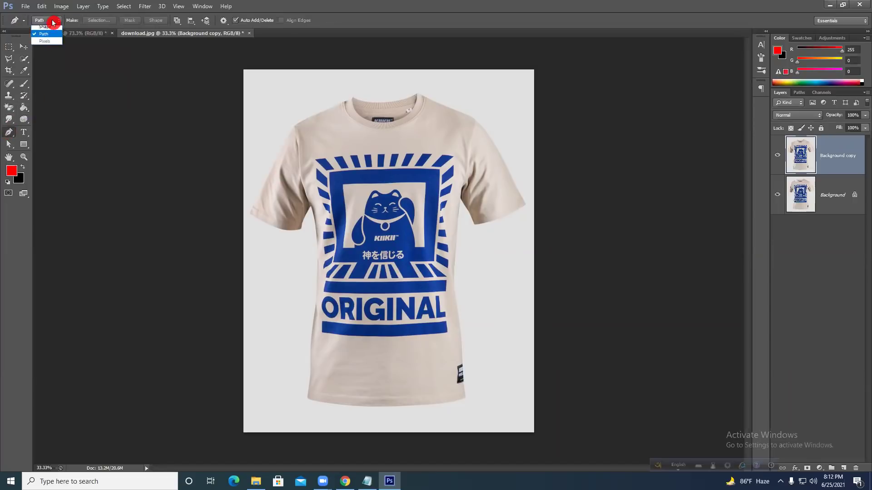
{"action": "left_click", "coordinate": [51, 30]}
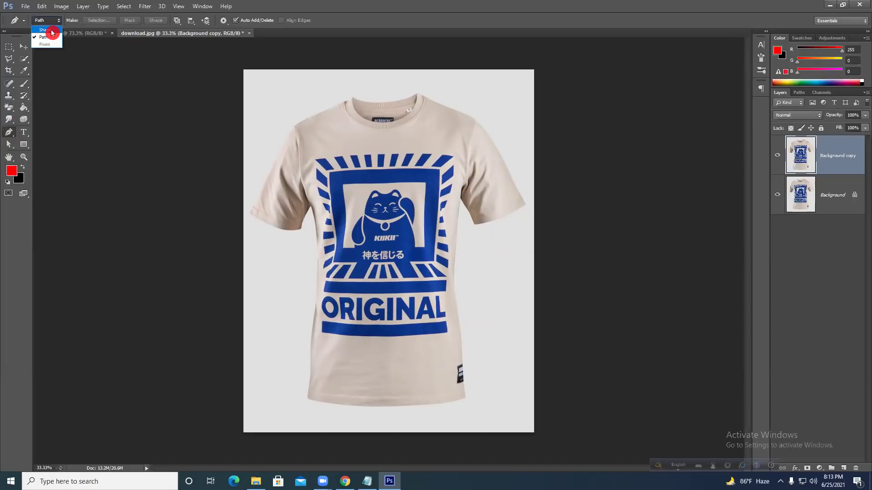
{"action": "left_click", "coordinate": [52, 38]}
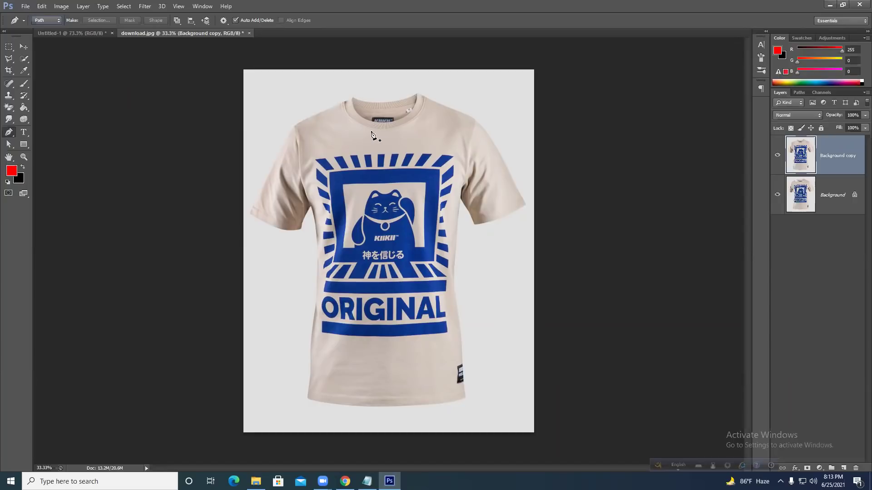
Set the Pen tool's path operation to Combine Shapes and check its Rubber Band option.
{"action": "left_click", "coordinate": [178, 21]}
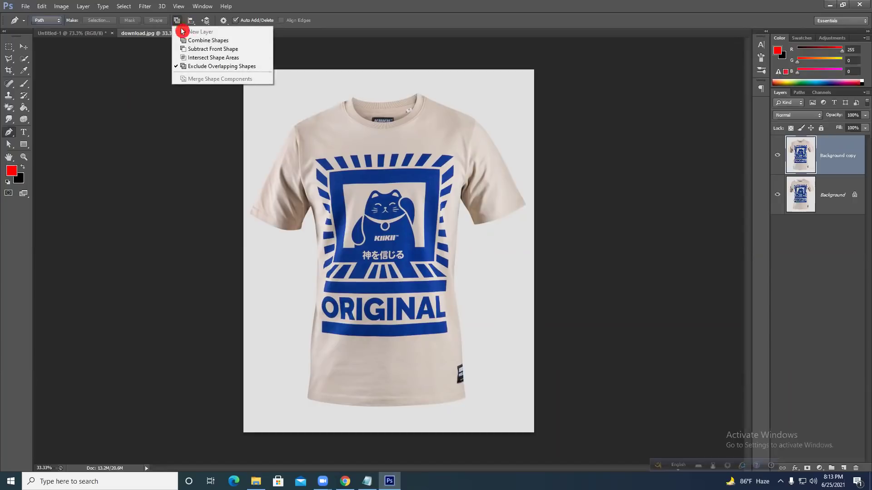
{"action": "left_click", "coordinate": [203, 42]}
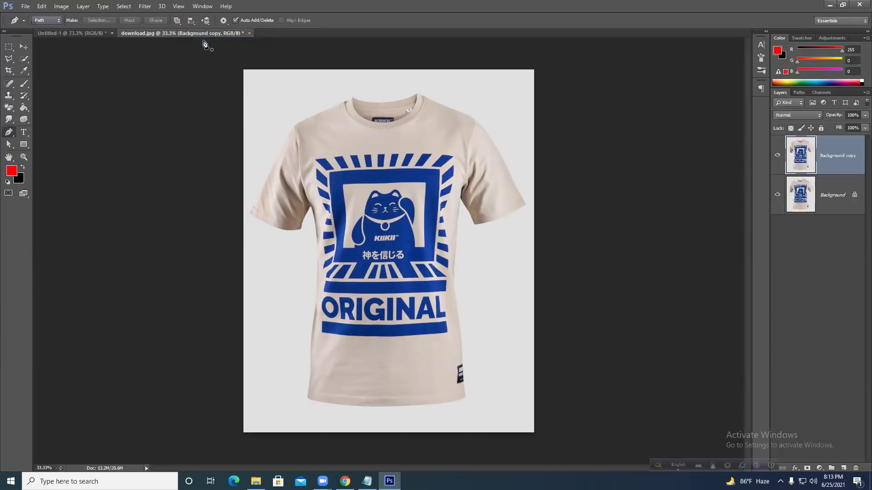
{"action": "left_click", "coordinate": [177, 21]}
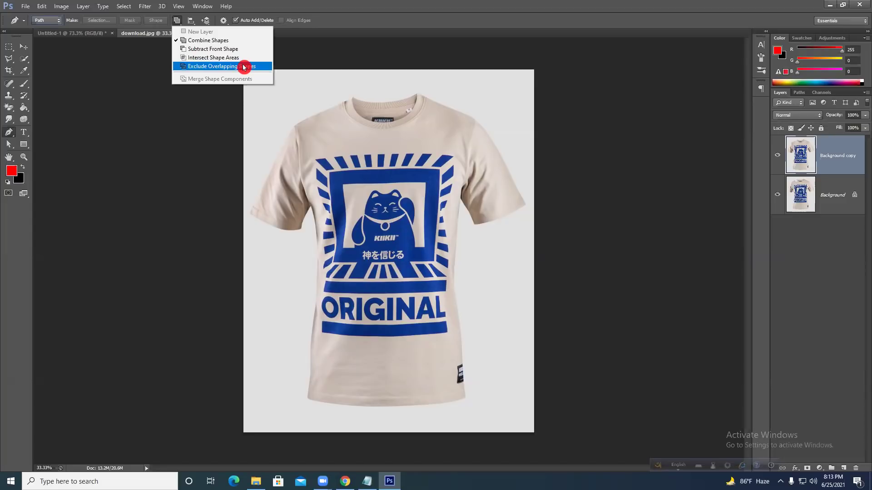
{"action": "left_click", "coordinate": [201, 41]}
{"action": "left_click", "coordinate": [184, 26]}
{"action": "left_click_drag", "start_coordinate": [181, 21], "coordinate": [215, 58]}
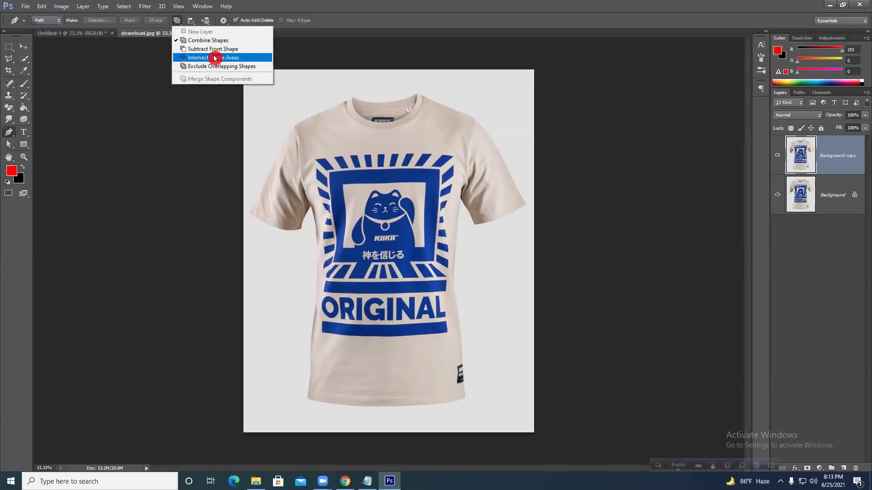
{"action": "mouse_move", "coordinate": [214, 58]}
{"action": "left_mouse_down"}
{"action": "mouse_move", "coordinate": [208, 122]}
{"action": "mouse_move", "coordinate": [219, 52]}
{"action": "mouse_move", "coordinate": [179, 21]}
{"action": "left_mouse_up"}
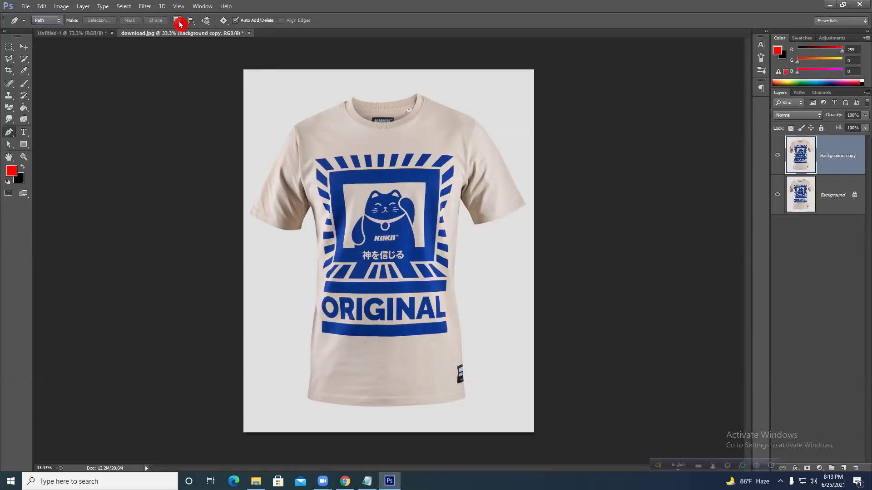
{"action": "left_click", "coordinate": [223, 21]}
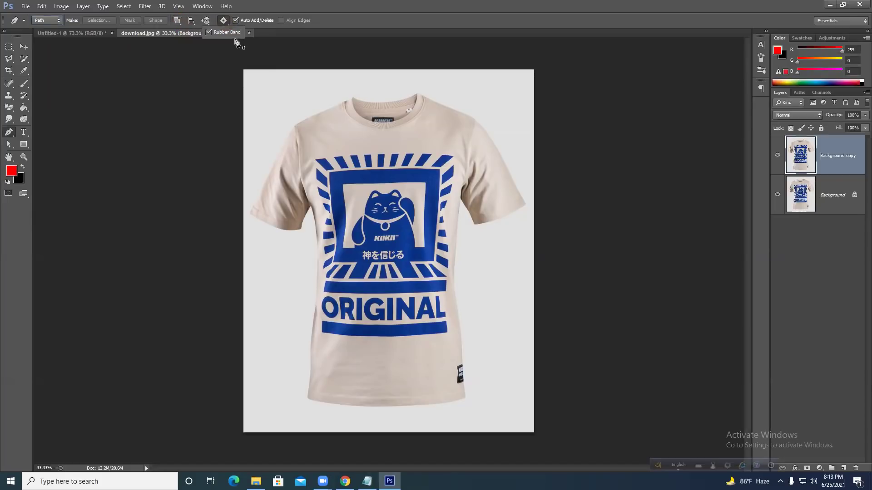
{"action": "left_click", "coordinate": [224, 23]}
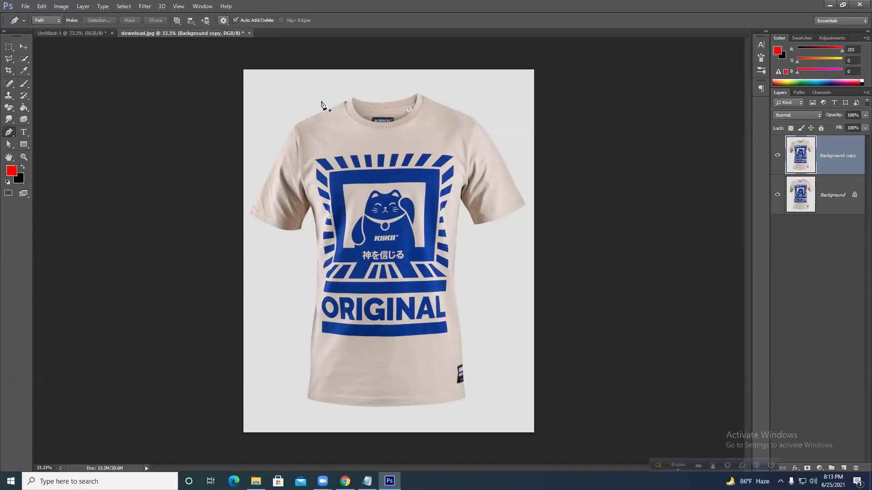
Detach the Paths panel over the canvas, collapse and reopen it, and dock it back between Layers and Channels.
{"action": "left_click_drag", "start_coordinate": [804, 94], "coordinate": [415, 84]}
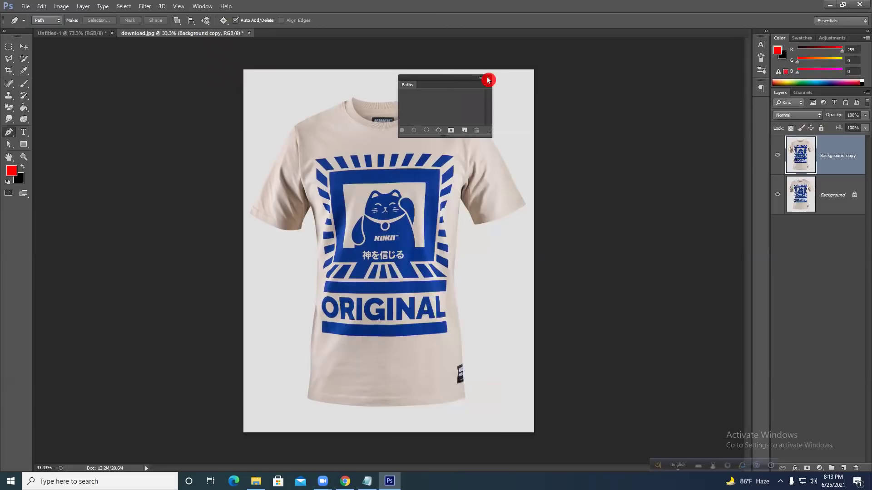
{"action": "left_click", "coordinate": [482, 79]}
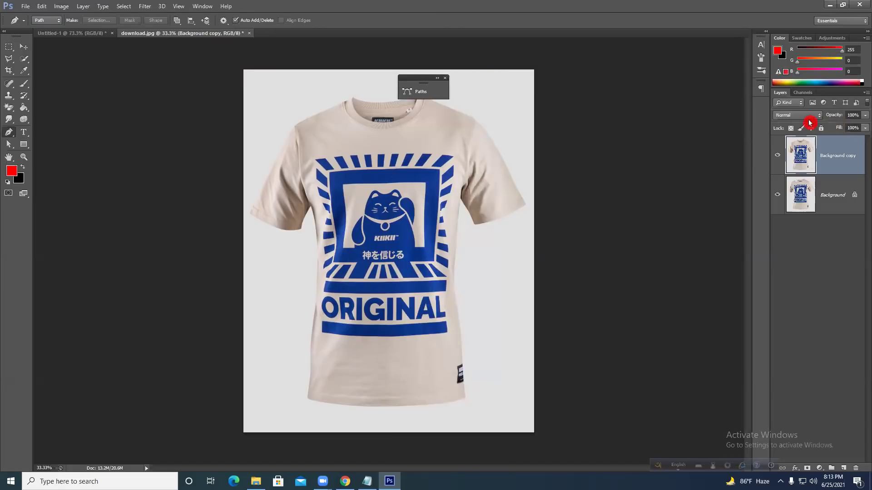
{"action": "left_click", "coordinate": [204, 6]}
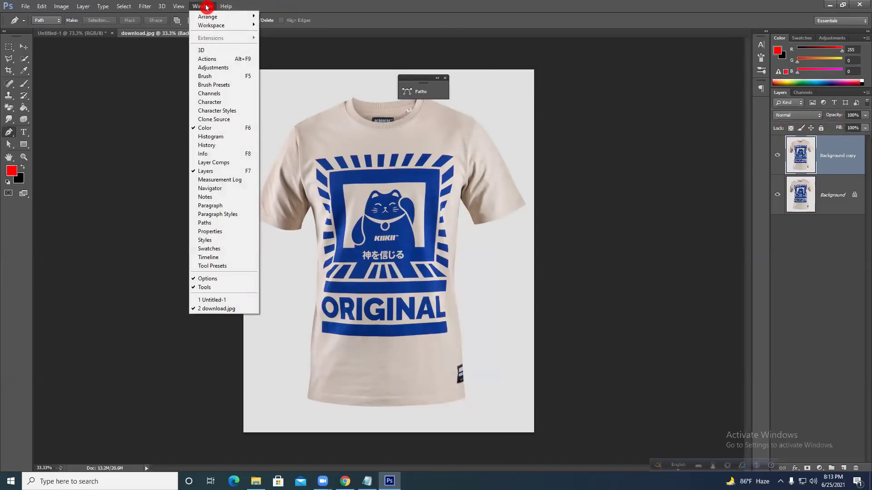
{"action": "left_click", "coordinate": [214, 223]}
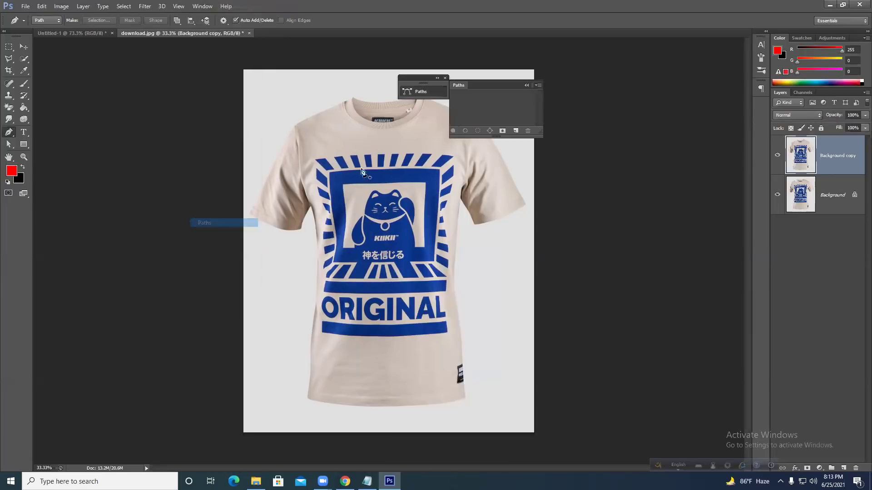
{"action": "left_click", "coordinate": [529, 88]}
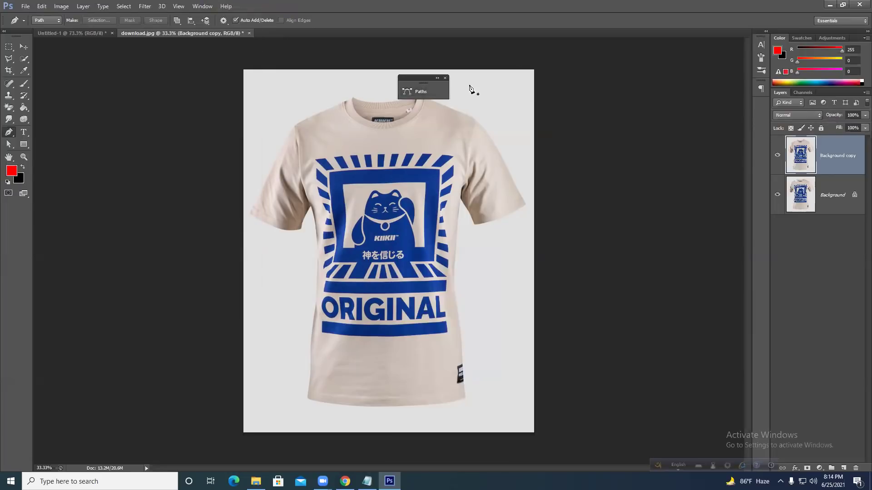
{"action": "left_click_drag", "start_coordinate": [428, 84], "coordinate": [800, 93]}
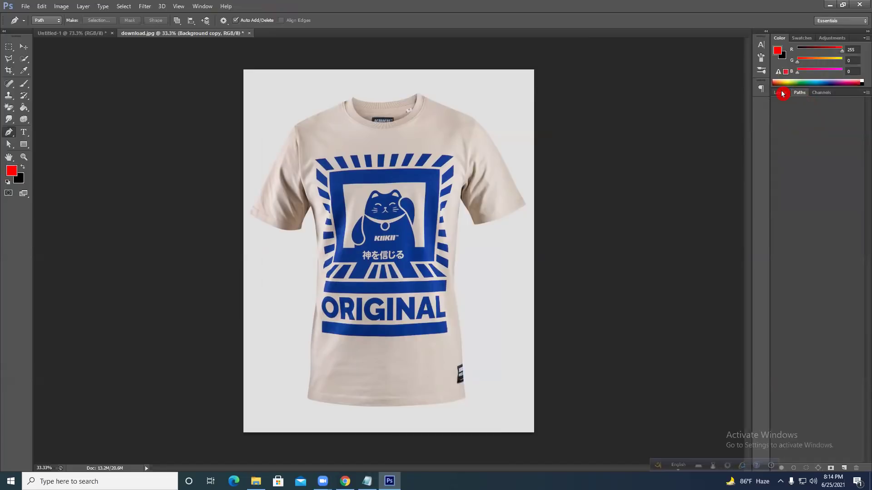
{"action": "left_click", "coordinate": [782, 94]}
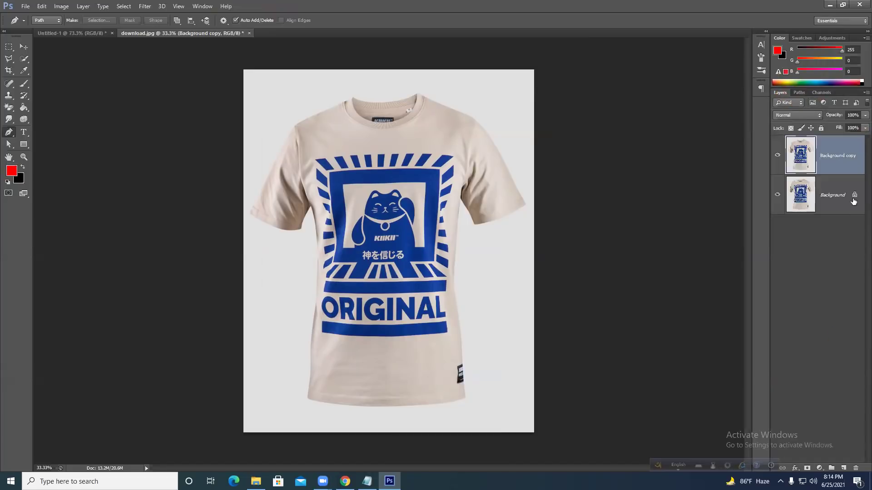
Collapse the panel dock to icons and open the empty list of paths.
{"action": "left_click", "coordinate": [866, 31]}
{"action": "left_click", "coordinate": [850, 91]}
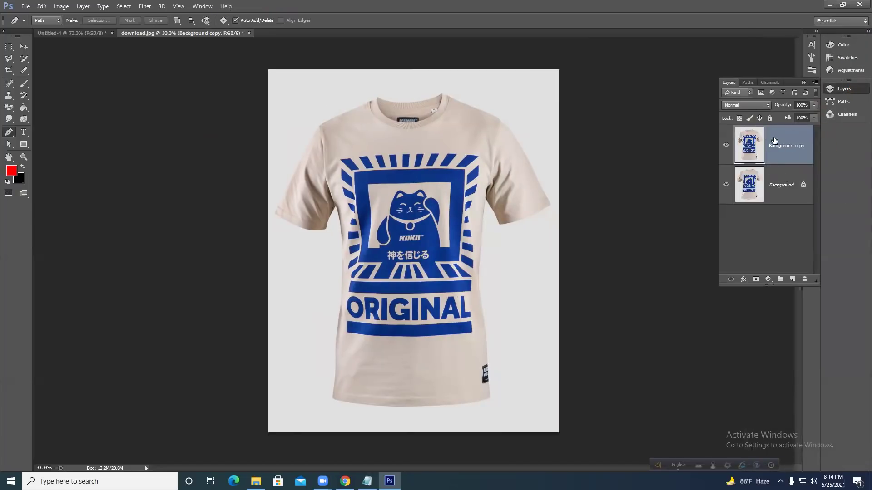
{"action": "left_click", "coordinate": [845, 101]}
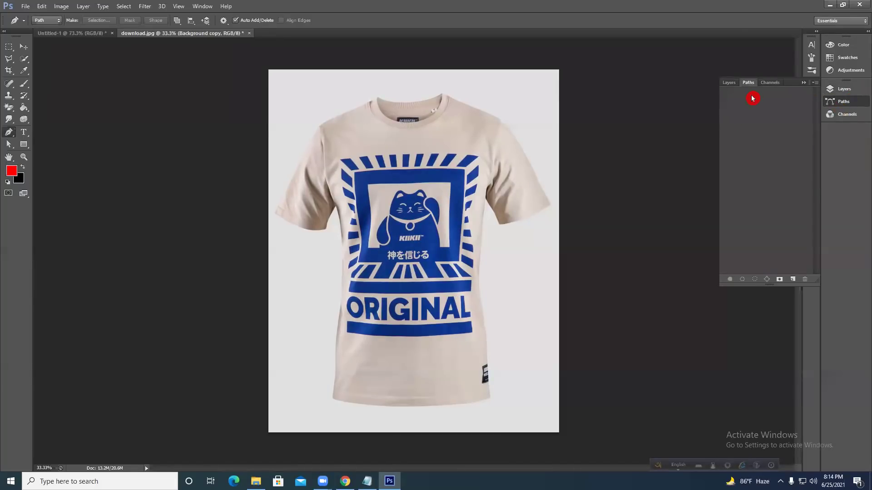
Create eleven new empty paths in the T-shirt document.
{"action": "left_click", "coordinate": [794, 279]}
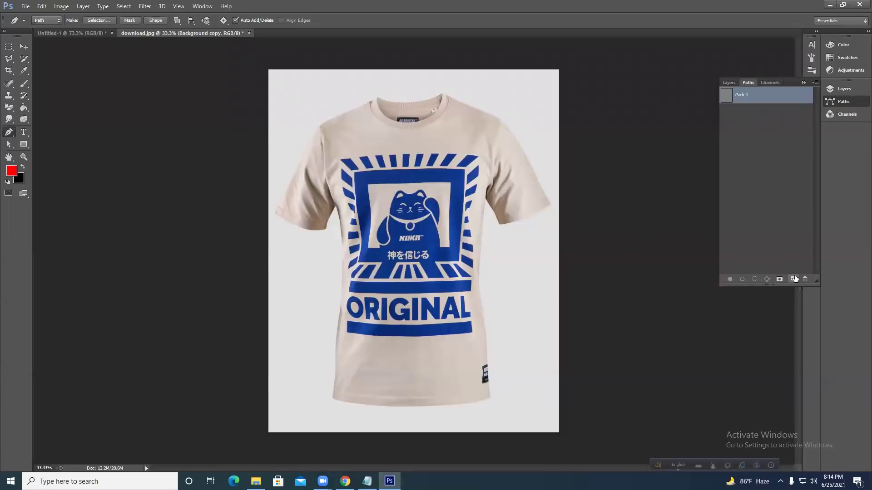
{"action": "left_click", "coordinate": [794, 278]}
{"action": "left_click", "coordinate": [794, 279]}
{"action": "left_click", "coordinate": [794, 279]}
{"action": "left_click", "coordinate": [794, 278]}
{"action": "left_click", "coordinate": [794, 279]}
{"action": "left_click", "coordinate": [794, 278]}
{"action": "left_click", "coordinate": [794, 278]}
{"action": "left_click", "coordinate": [794, 279]}
{"action": "left_click", "coordinate": [795, 279]}
{"action": "left_click", "coordinate": [794, 279]}
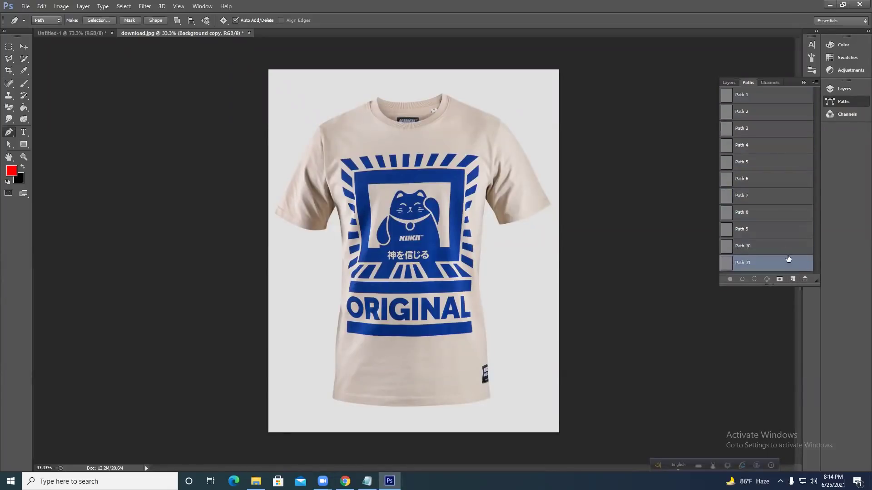
Delete all the empty paths one after another, from Path 1 to Path 11.
{"action": "left_click", "coordinate": [777, 95]}
{"action": "key", "text": "Delete"}
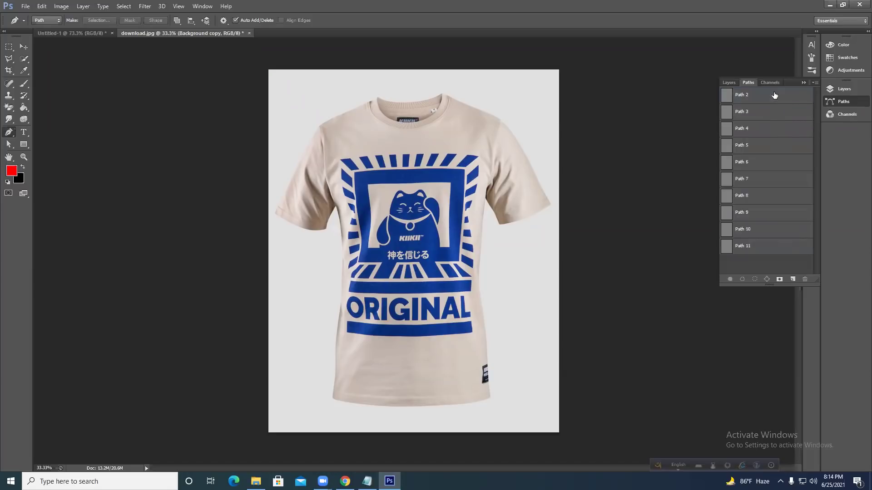
{"action": "key", "text": "Delete"}
{"action": "left_click", "coordinate": [769, 99]}
{"action": "key", "text": "Delete"}
{"action": "left_click", "coordinate": [769, 99]}
{"action": "key", "text": "Delete"}
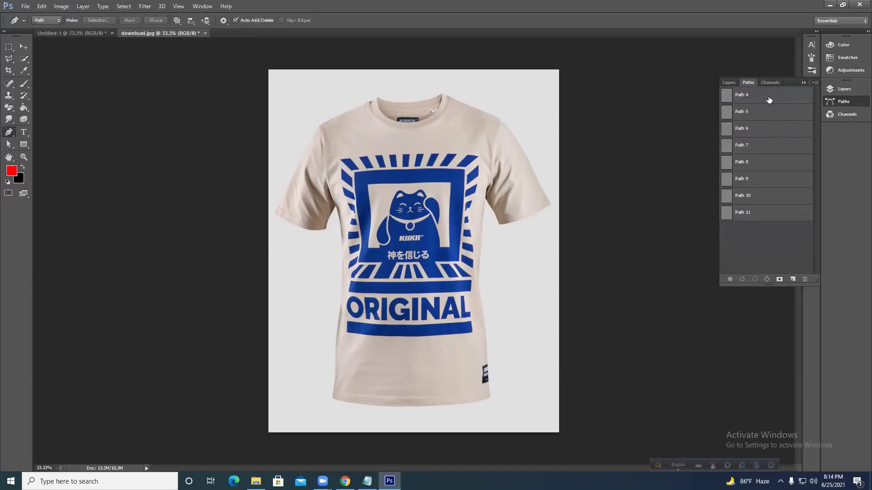
{"action": "left_click", "coordinate": [769, 100]}
{"action": "key", "text": "Delete"}
{"action": "left_click", "coordinate": [768, 100]}
{"action": "key", "text": "Delete"}
{"action": "left_click", "coordinate": [769, 99]}
{"action": "key", "text": "Delete"}
{"action": "left_click", "coordinate": [768, 99]}
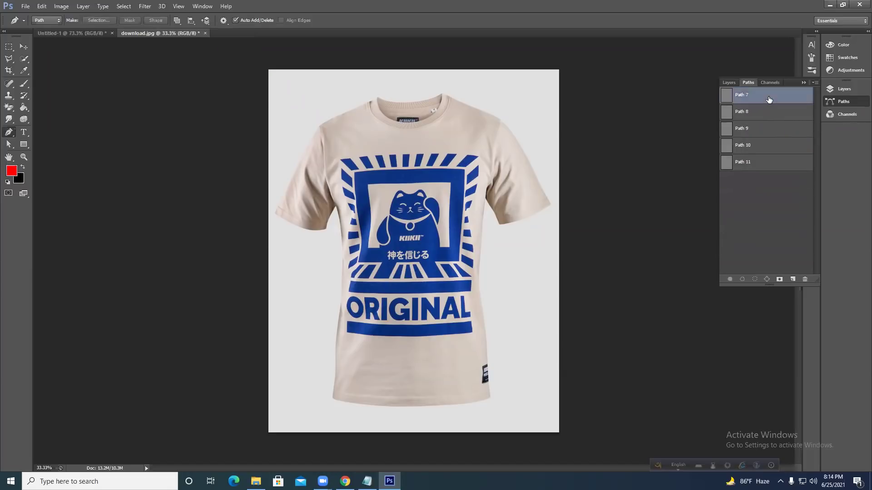
{"action": "key", "text": "Delete"}
{"action": "double_click", "coordinate": [769, 99]}
{"action": "key", "text": "Delete"}
{"action": "left_click", "coordinate": [769, 99]}
{"action": "key", "text": "Delete"}
{"action": "left_click", "coordinate": [777, 99]}
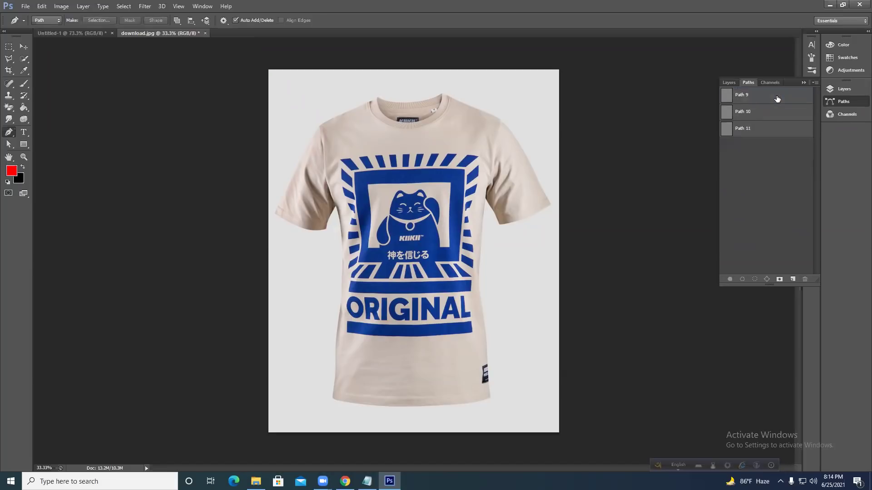
{"action": "key", "text": "Delete"}
{"action": "left_click", "coordinate": [777, 99]}
{"action": "key", "text": "Delete"}
{"action": "left_click", "coordinate": [777, 99]}
{"action": "key", "text": "Delete"}
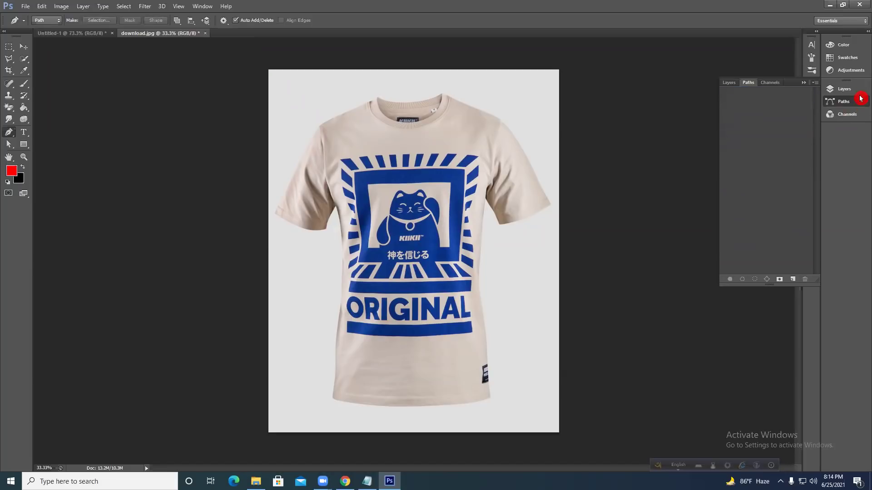
Duplicate the T-shirt's Background layer again and return to the empty list of paths.
{"action": "left_click", "coordinate": [846, 89]}
{"action": "left_click_drag", "start_coordinate": [782, 149], "coordinate": [792, 279]}
{"action": "left_click", "coordinate": [848, 105]}
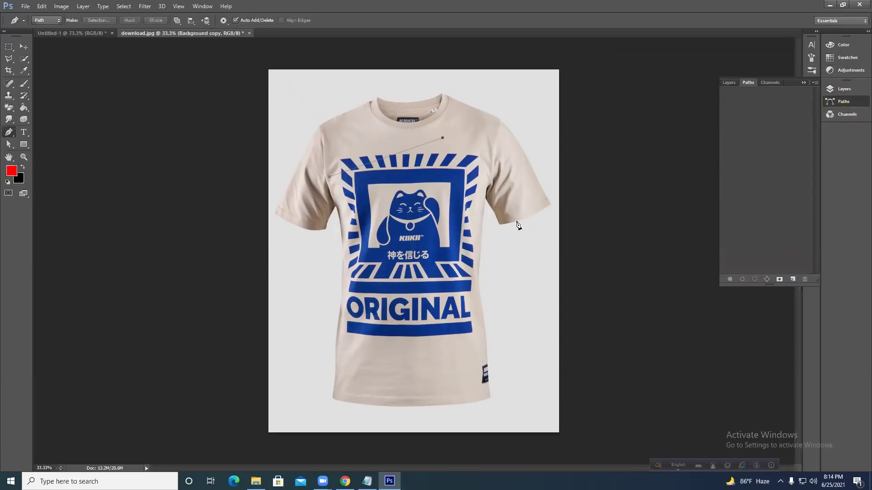
Extend the rough practice path across the shirt with further Pen tool points down to below the sleeve.
{"action": "left_click", "coordinate": [520, 232]}
{"action": "left_click", "coordinate": [421, 273]}
{"action": "left_click", "coordinate": [331, 274]}
{"action": "left_click", "coordinate": [318, 230]}
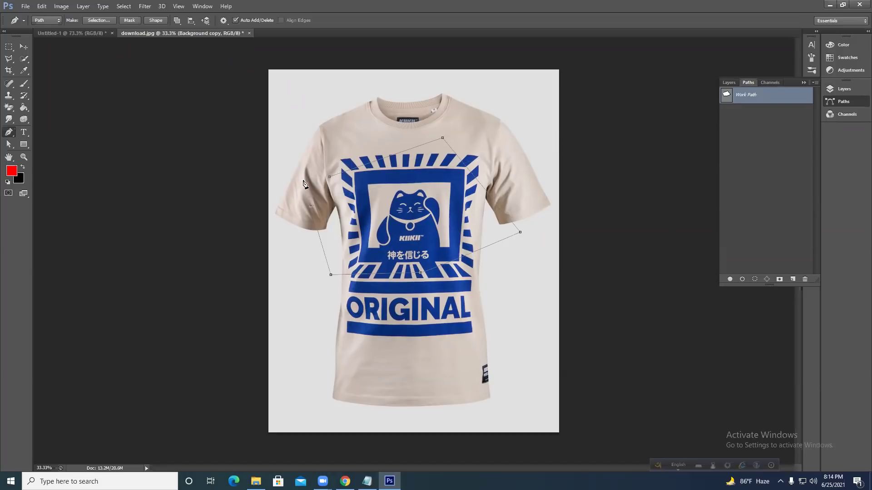
Delete the practice work path and collapse the Paths panel.
{"action": "left_click", "coordinate": [804, 279]}
{"action": "left_click", "coordinate": [431, 182]}
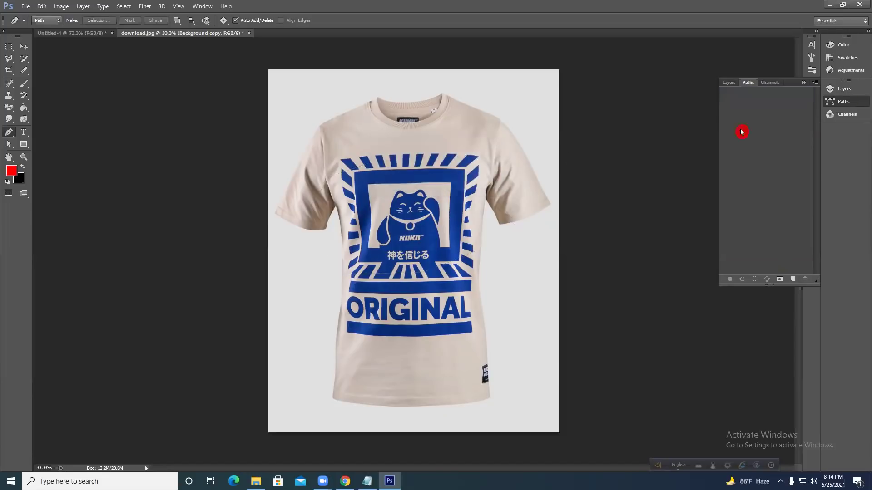
{"action": "left_click", "coordinate": [805, 85]}
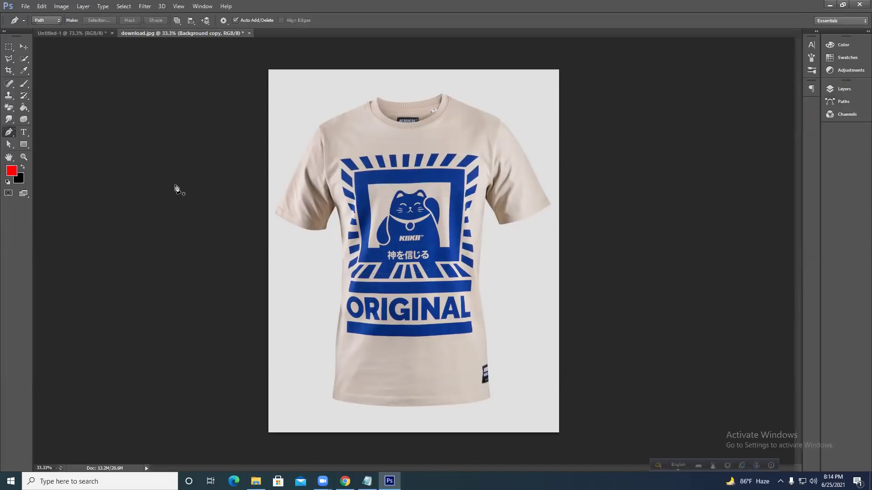
Start a new Pen tool path at the outer hem corner of the shirt's left-hand sleeve.
{"action": "key", "text": "ctrl+plus"}
{"action": "left_click_drag", "start_coordinate": [263, 175], "coordinate": [321, 305]}
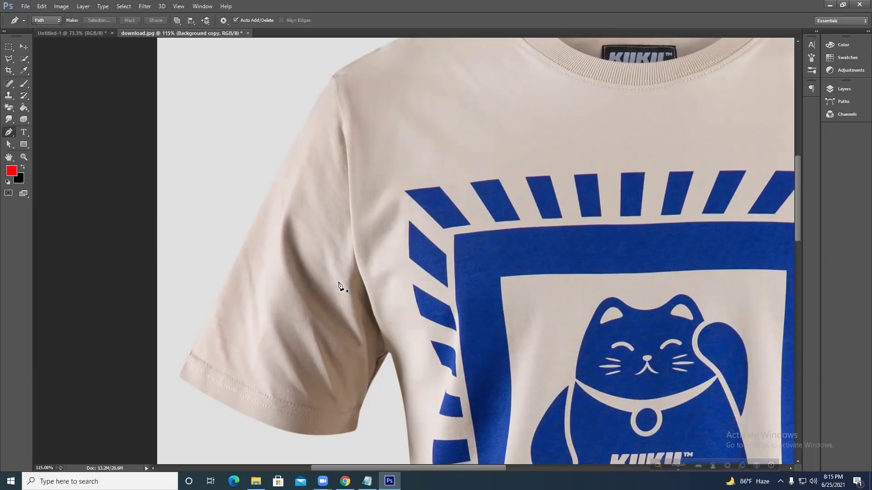
{"action": "scroll", "coordinate": [331, 284], "scroll_direction": "down", "scroll_amount": 3}
{"action": "scroll", "coordinate": [331, 284], "scroll_direction": "down", "scroll_amount": 2}
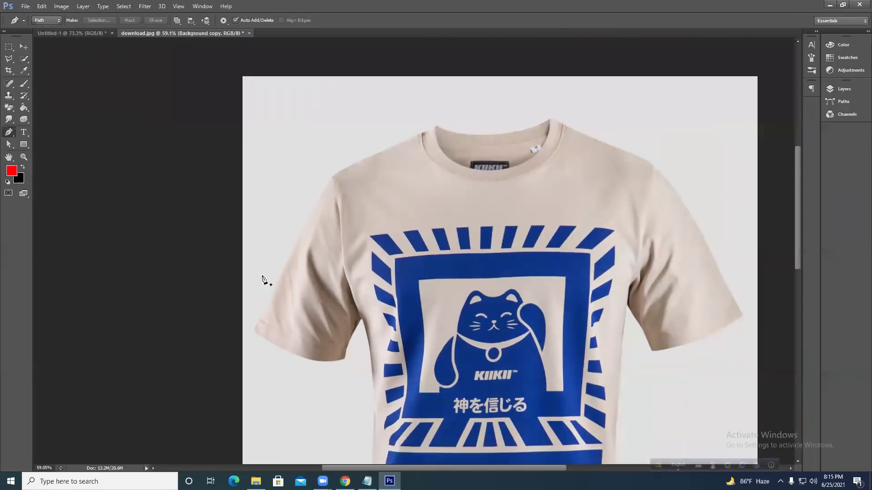
{"action": "scroll", "coordinate": [348, 295], "scroll_direction": "up", "scroll_amount": 3}
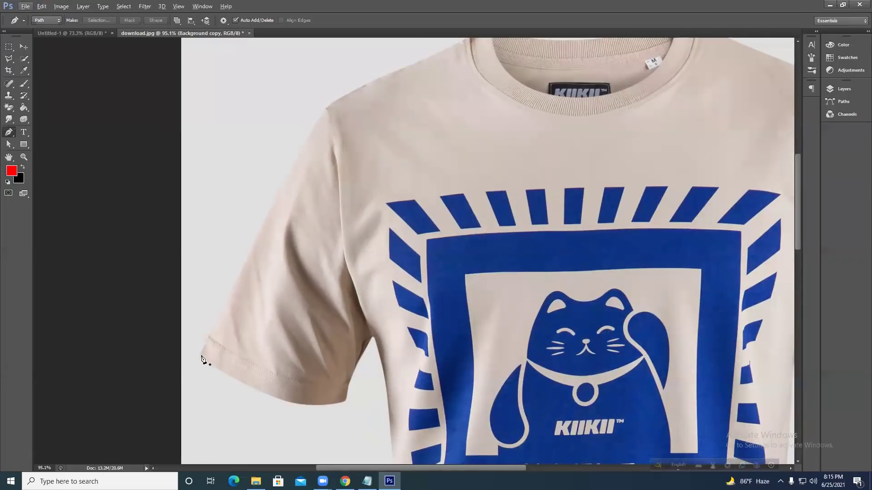
{"action": "left_click", "coordinate": [200, 356]}
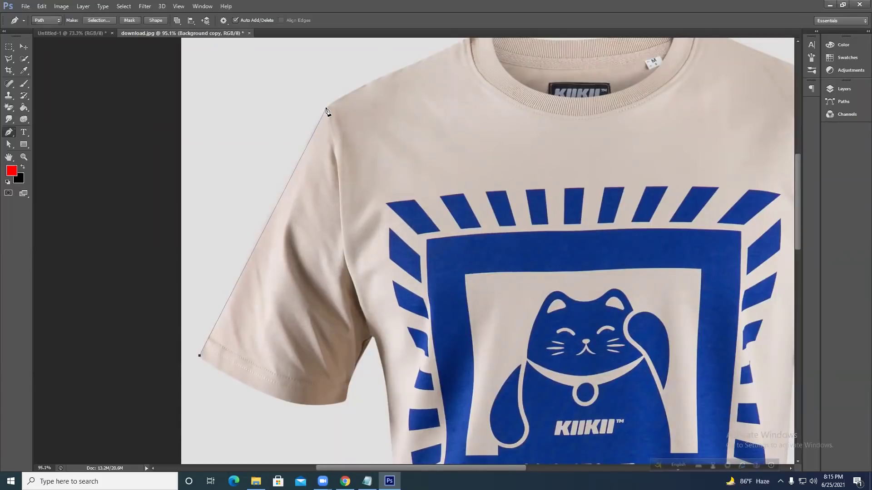
Try a straight path segment from the sleeve hem to the shoulder, check it against the fabric edge, and undo the shoulder point.
{"action": "scroll", "coordinate": [286, 191], "scroll_direction": "up", "scroll_amount": 5}
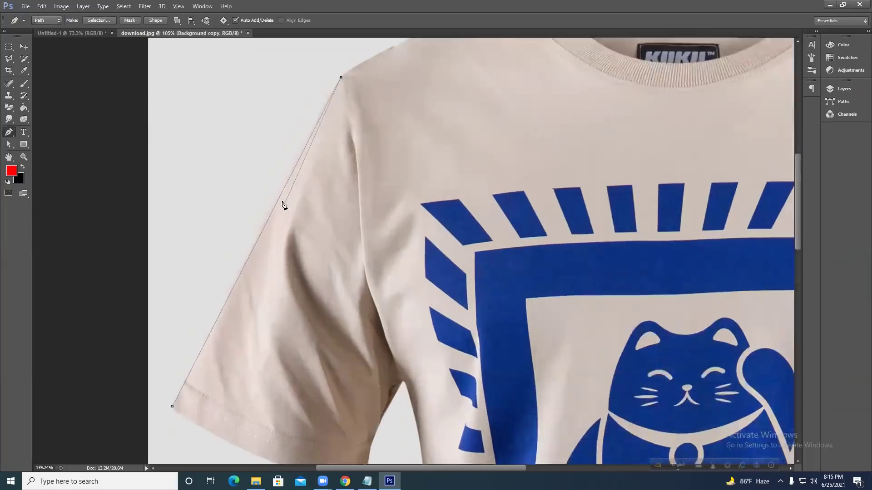
{"action": "scroll", "coordinate": [278, 194], "scroll_direction": "up", "scroll_amount": 2}
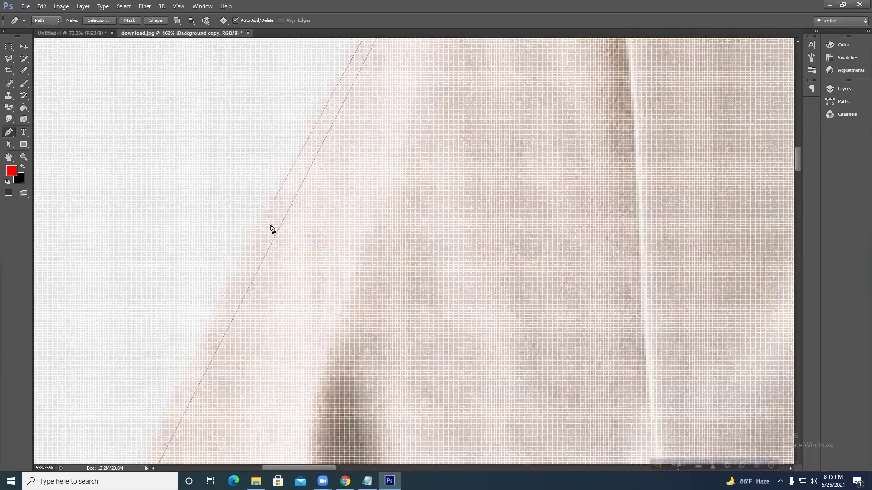
{"action": "scroll", "coordinate": [267, 235], "scroll_direction": "down", "scroll_amount": 8}
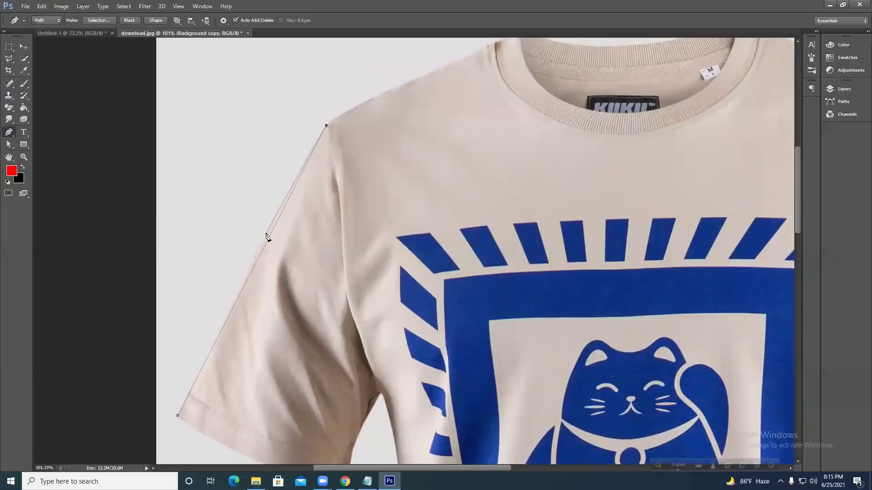
{"action": "scroll", "coordinate": [267, 237], "scroll_direction": "down", "scroll_amount": 1}
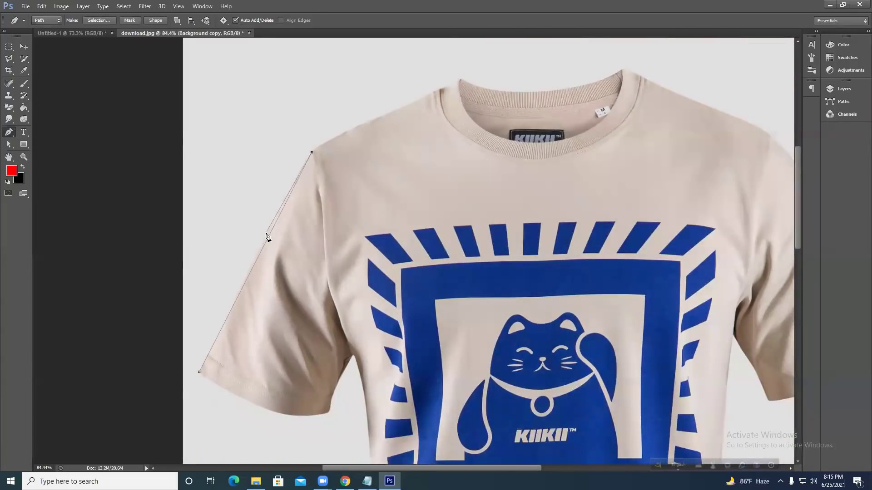
{"action": "key", "text": "ctrl+z"}
Try a curved anchor point with direction handles at the shoulder seam, and undo it.
{"action": "left_click", "coordinate": [312, 153]}
{"action": "scroll", "coordinate": [312, 153], "scroll_direction": "down", "scroll_amount": 1}
{"action": "left_click_drag", "start_coordinate": [313, 154], "coordinate": [332, 131]}
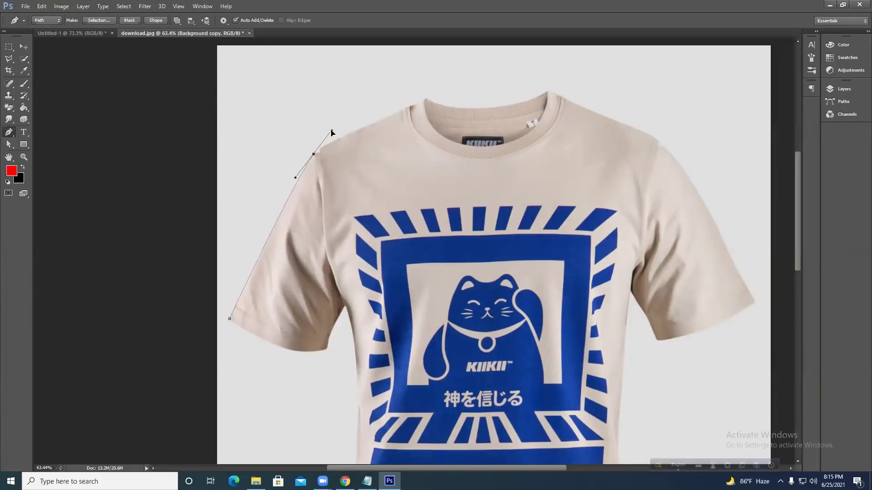
{"action": "scroll", "coordinate": [422, 242], "scroll_direction": "down", "scroll_amount": 2}
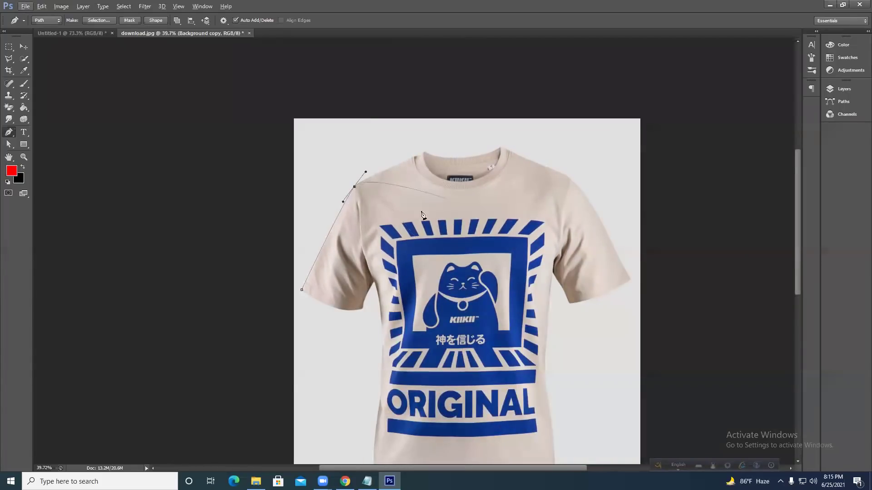
{"action": "key", "text": "ctrl+z"}
Examine the sleeve's outer edge at high magnification and at a wider view.
{"action": "scroll", "coordinate": [323, 254], "scroll_direction": "up", "scroll_amount": 2}
{"action": "scroll", "coordinate": [323, 257], "scroll_direction": "up", "scroll_amount": 4}
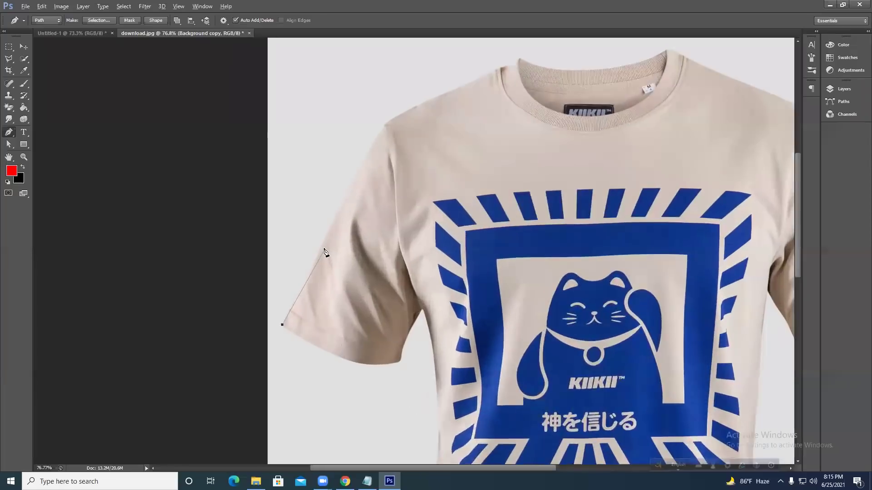
{"action": "scroll", "coordinate": [375, 256], "scroll_direction": "up", "scroll_amount": 6}
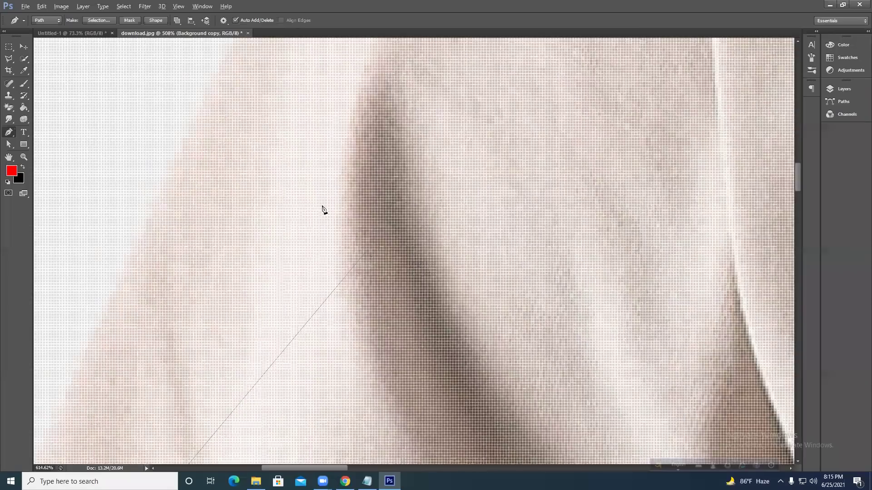
{"action": "scroll", "coordinate": [302, 221], "scroll_direction": "up", "scroll_amount": 1}
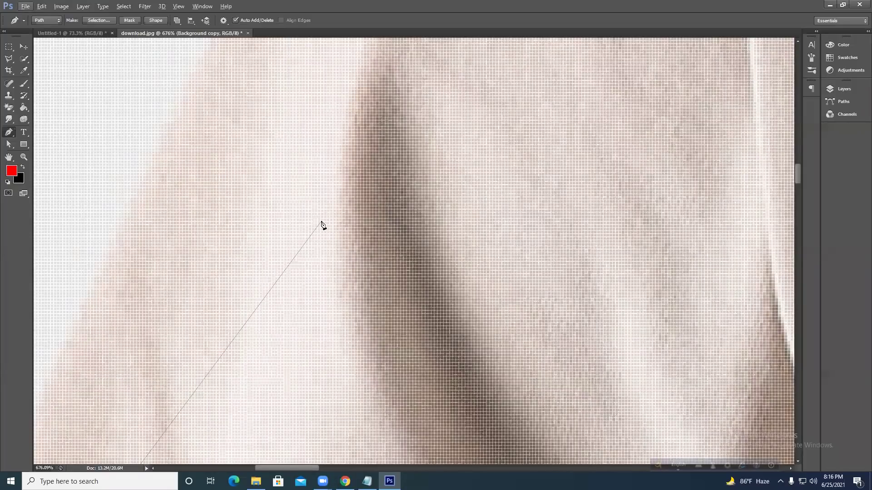
{"action": "scroll", "coordinate": [322, 224], "scroll_direction": "down", "scroll_amount": 6}
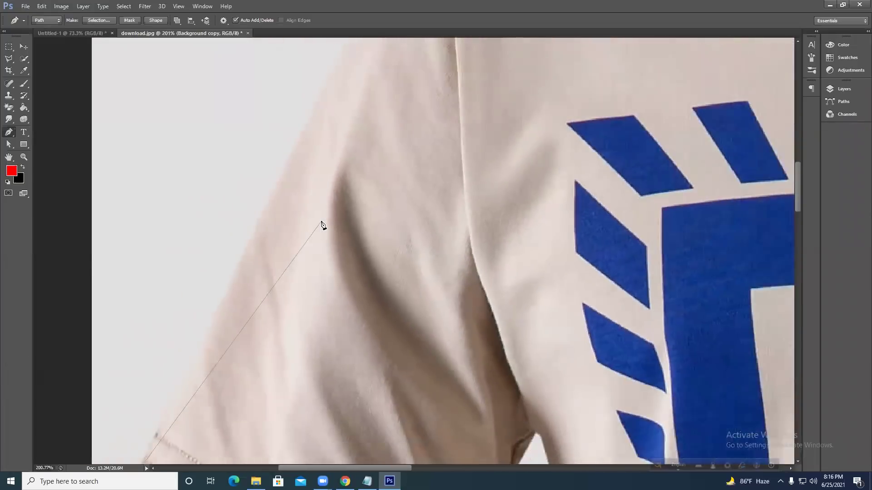
{"action": "scroll", "coordinate": [322, 224], "scroll_direction": "down", "scroll_amount": 1}
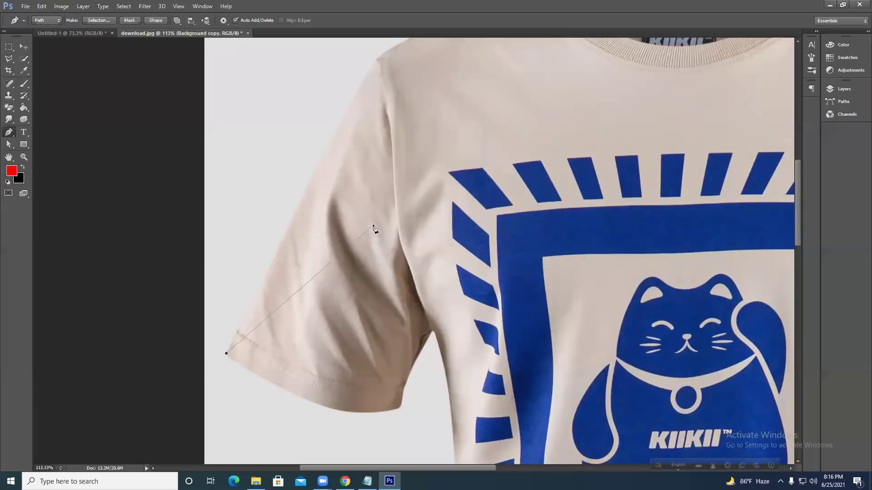
Inspect the sleeve, shoulder and collar area by panning with the Hand tool, and return to the Pen tool.
{"action": "left_click_drag", "start_coordinate": [386, 169], "coordinate": [195, 304]}
{"action": "left_click_drag", "start_coordinate": [438, 268], "coordinate": [465, 296]}
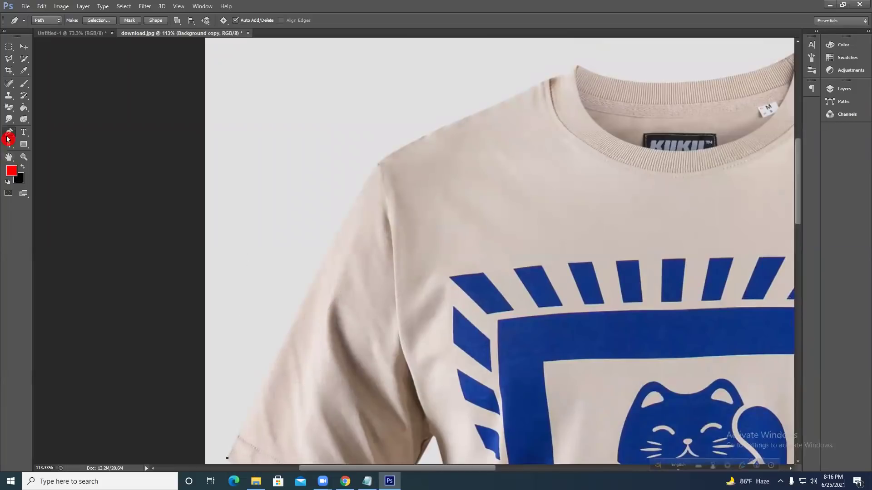
{"action": "left_click", "coordinate": [8, 157]}
{"action": "left_click_drag", "start_coordinate": [593, 247], "coordinate": [485, 221]}
{"action": "left_click_drag", "start_coordinate": [650, 260], "coordinate": [657, 227]}
{"action": "left_click", "coordinate": [8, 132]}
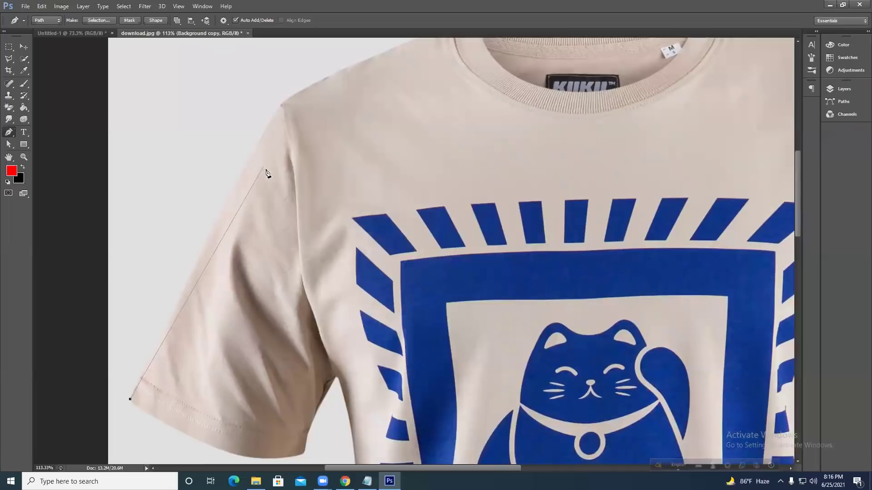
{"action": "left_click_drag", "start_coordinate": [335, 189], "coordinate": [470, 184]}
{"action": "left_click_drag", "start_coordinate": [517, 155], "coordinate": [534, 169]}
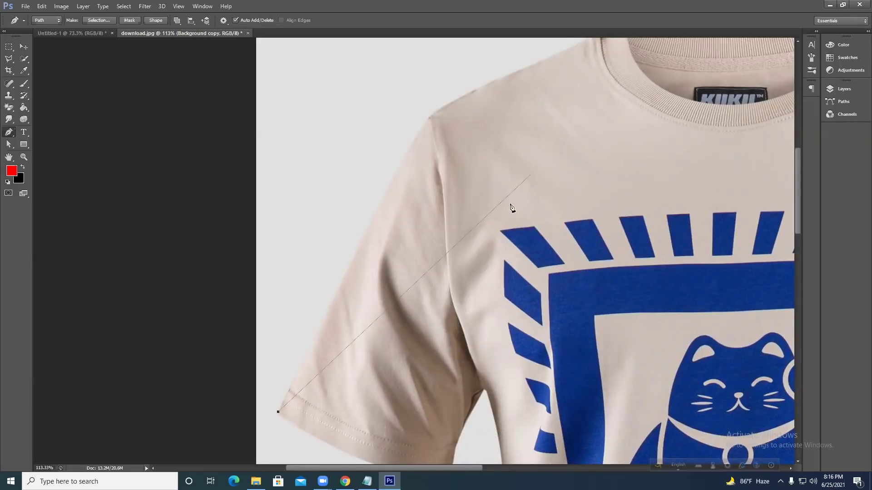
Add an anchor point to the path exactly on the sleeve's outer edge, a short distance above the hem.
{"action": "scroll", "coordinate": [316, 317], "scroll_direction": "up", "scroll_amount": 4}
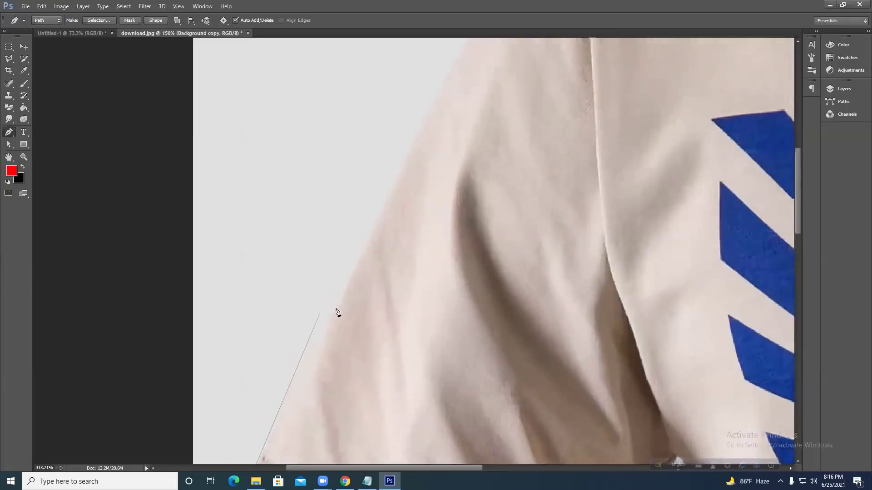
{"action": "scroll", "coordinate": [338, 311], "scroll_direction": "up", "scroll_amount": 4}
{"action": "scroll", "coordinate": [363, 293], "scroll_direction": "up", "scroll_amount": 5}
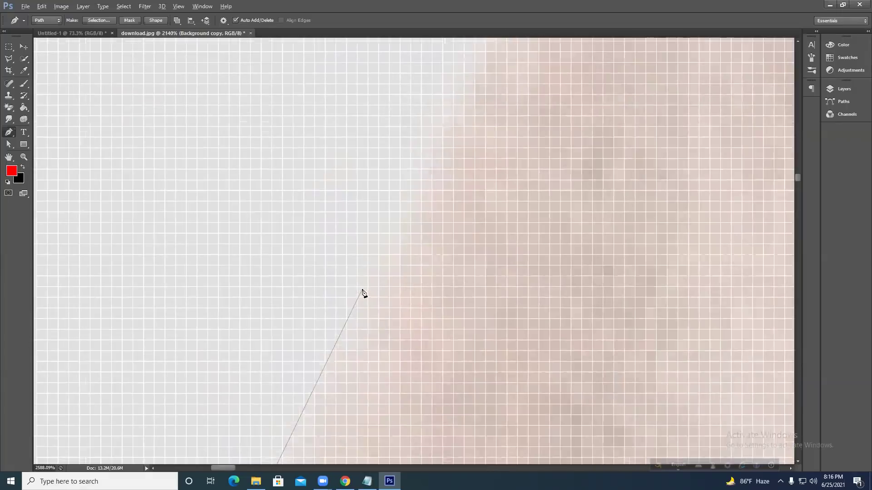
{"action": "left_click", "coordinate": [402, 244]}
{"action": "scroll", "coordinate": [403, 248], "scroll_direction": "down", "scroll_amount": 6}
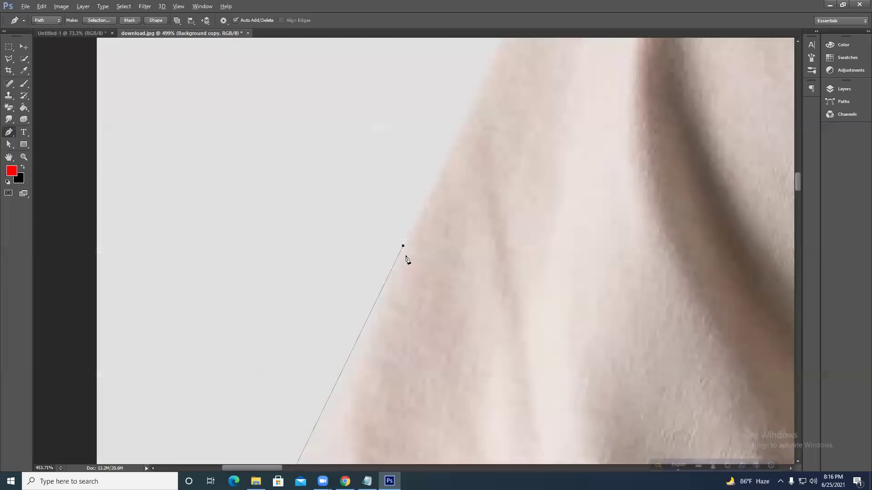
{"action": "scroll", "coordinate": [408, 259], "scroll_direction": "down", "scroll_amount": 1}
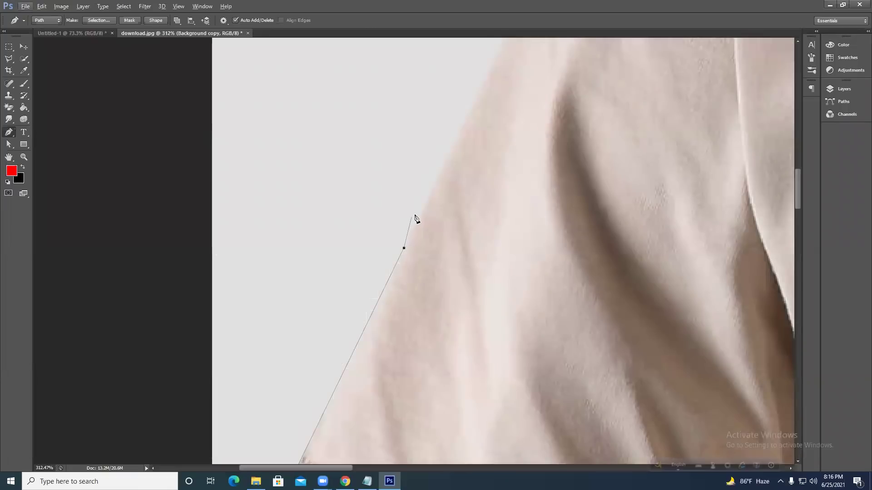
Add another closely spaced anchor point beside the last one on the sleeve edge, and discard the whole path.
{"action": "scroll", "coordinate": [403, 249], "scroll_direction": "up", "scroll_amount": 2}
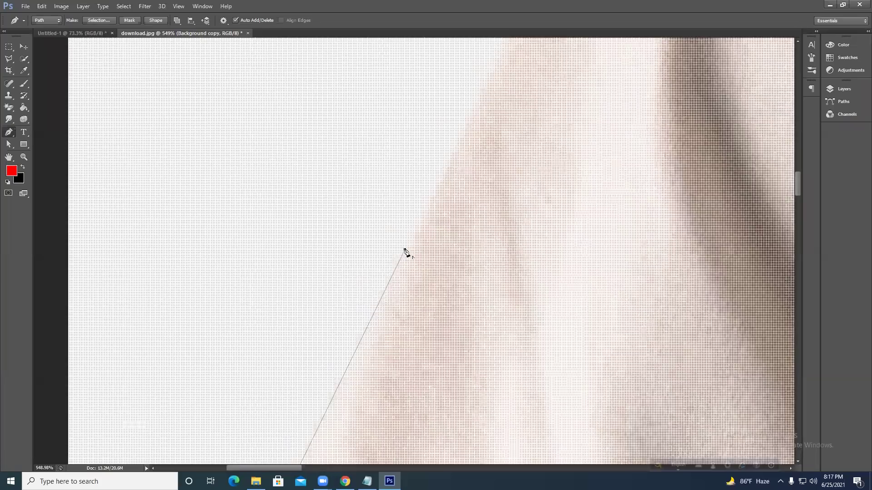
{"action": "scroll", "coordinate": [405, 252], "scroll_direction": "up", "scroll_amount": 1}
{"action": "scroll", "coordinate": [412, 262], "scroll_direction": "up", "scroll_amount": 2}
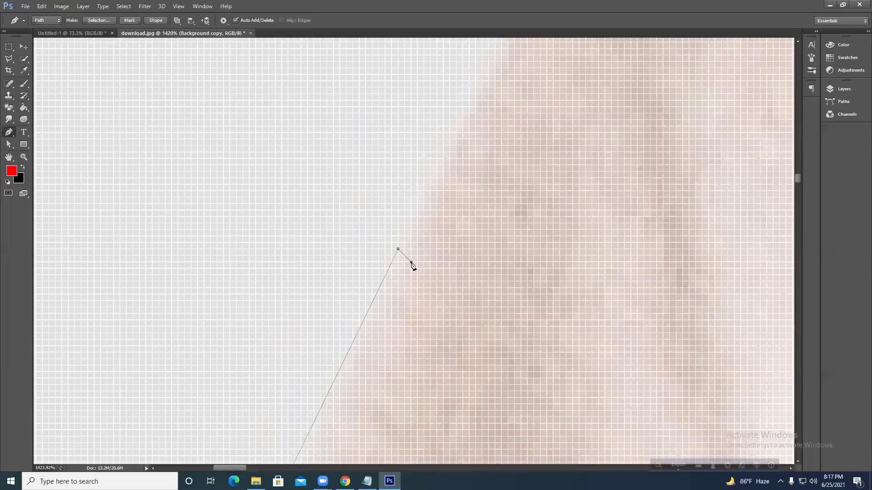
{"action": "scroll", "coordinate": [395, 315], "scroll_direction": "down", "scroll_amount": 5}
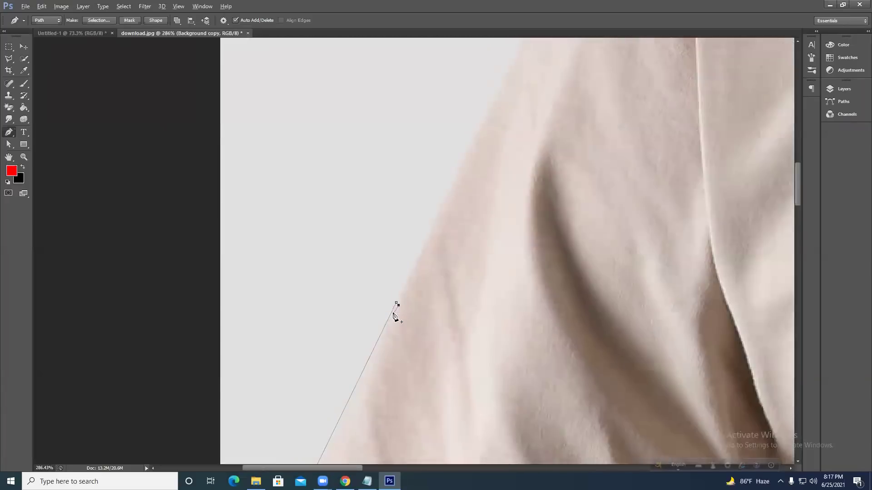
{"action": "scroll", "coordinate": [395, 315], "scroll_direction": "down", "scroll_amount": 4}
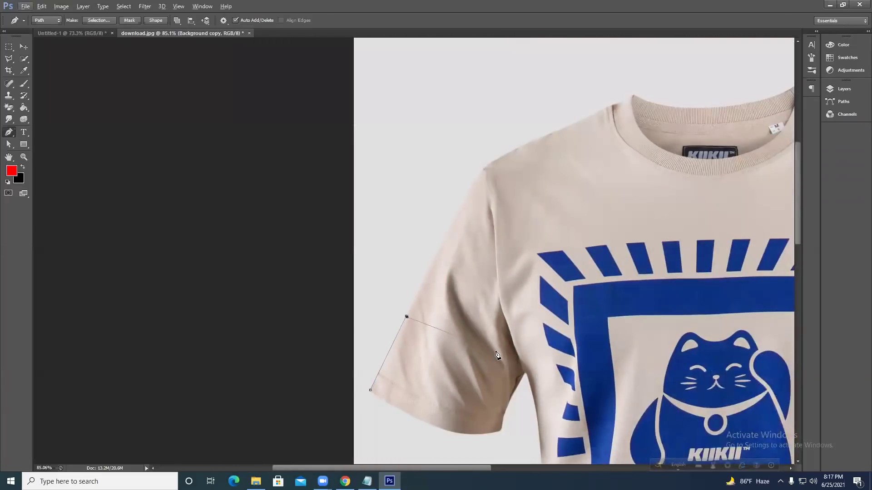
{"action": "key", "text": "Escape"}
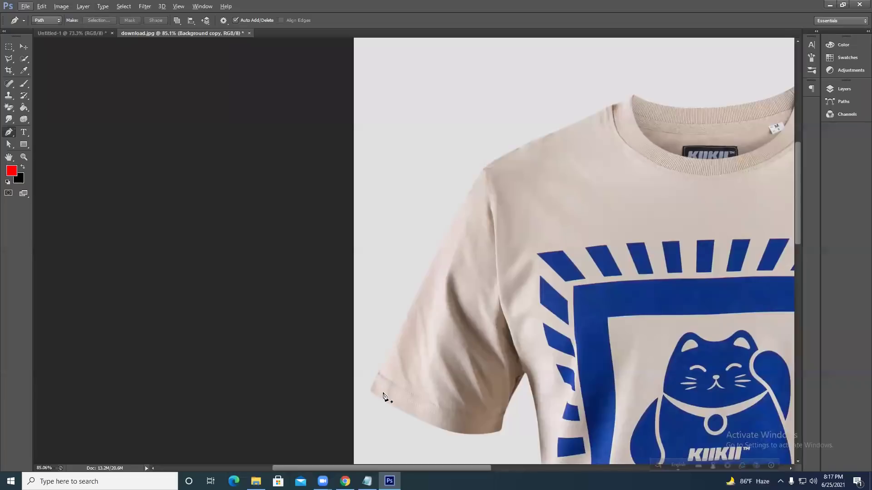
Draw a short three-point practice path beside the sleeve, and discard it.
{"action": "scroll", "coordinate": [383, 396], "scroll_direction": "down", "scroll_amount": 1}
{"action": "left_click", "coordinate": [386, 379]}
{"action": "left_click", "coordinate": [420, 283]}
{"action": "left_click", "coordinate": [395, 269]}
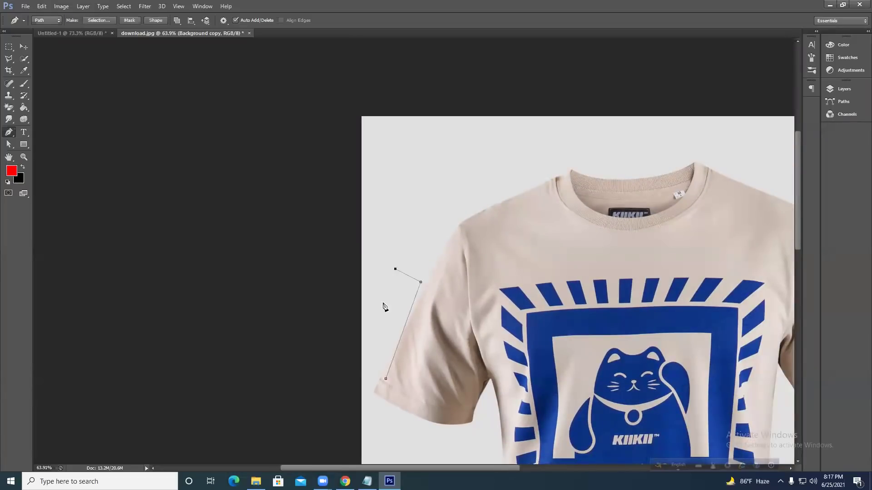
{"action": "key", "text": "Escape"}
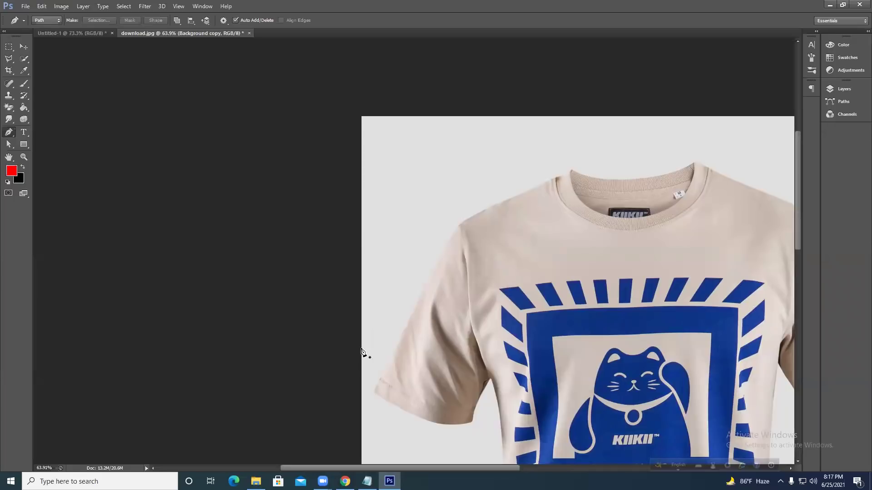
Draw a rough five-point practice path from the sleeve over the shoulder and chest, and discard it.
{"action": "left_click", "coordinate": [425, 343]}
{"action": "left_click", "coordinate": [477, 188]}
{"action": "left_click", "coordinate": [577, 183]}
{"action": "left_click", "coordinate": [710, 286]}
{"action": "left_click", "coordinate": [545, 381]}
{"action": "key", "text": "Escape"}
Draw another practice path around the shoulder with the Pen tool, undoing single points along the way.
{"action": "left_click", "coordinate": [460, 305]}
{"action": "left_click", "coordinate": [411, 233]}
{"action": "left_click", "coordinate": [504, 205]}
{"action": "key", "text": "ctrl+z"}
{"action": "key", "text": "ctrl+z"}
{"action": "left_click", "coordinate": [403, 214]}
{"action": "left_click", "coordinate": [541, 362]}
{"action": "left_click", "coordinate": [455, 395]}
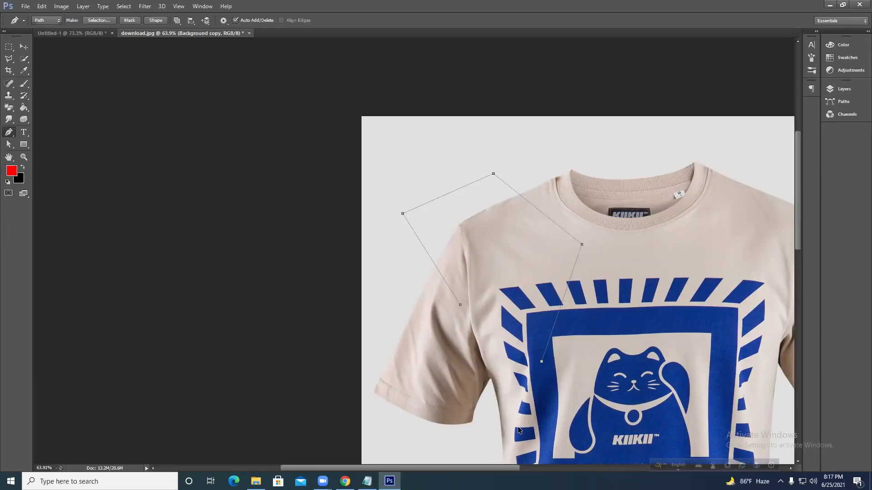
Step backward through the practice path's anchor points until the whole path is removed.
{"action": "key", "text": "ctrl+alt+z"}
{"action": "key", "text": "ctrl+alt+z"}
{"action": "key", "text": "ctrl+alt+z"}
{"action": "key", "text": "ctrl+alt+z"}
{"action": "key", "text": "ctrl+alt+z"}
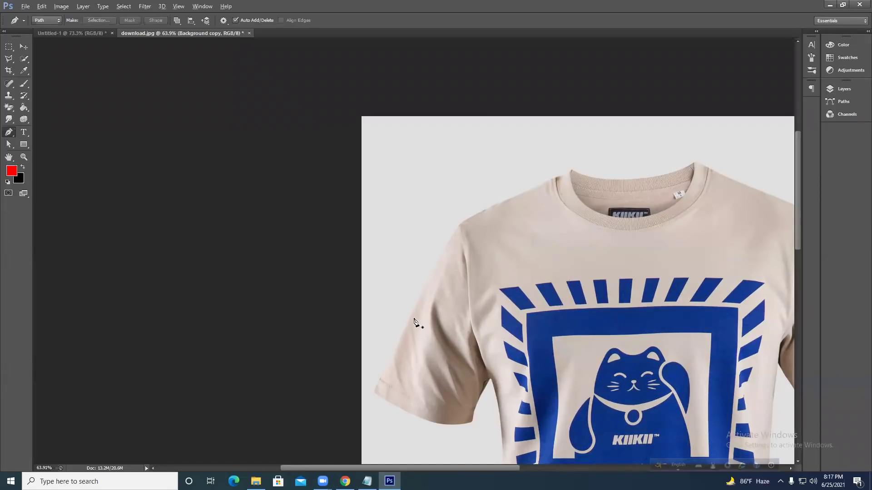
Fit the whole shirt image in the window and show the document's layers.
{"action": "key", "text": "ctrl+0"}
{"action": "left_click", "coordinate": [838, 89]}
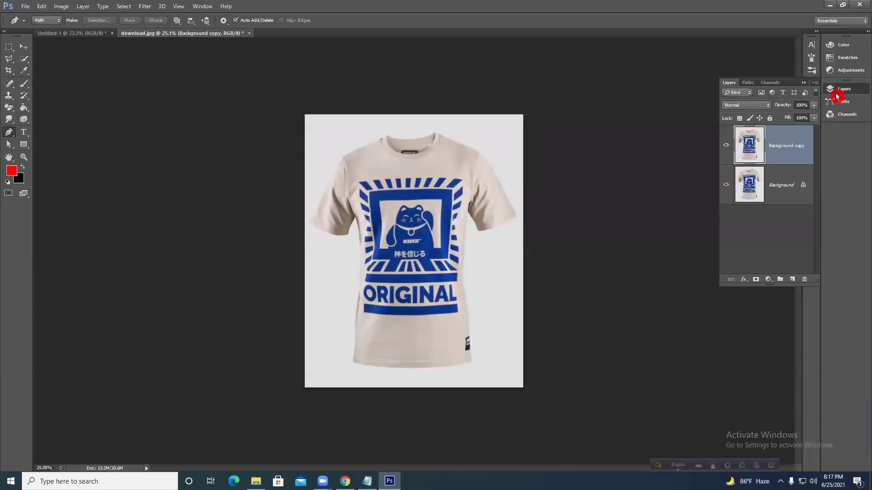
Start a Pen tool path with an anchor point at the outer tip of the image-left sleeve's hem.
{"action": "left_click", "coordinate": [838, 90]}
{"action": "scroll", "coordinate": [346, 165], "scroll_direction": "up", "scroll_amount": 18}
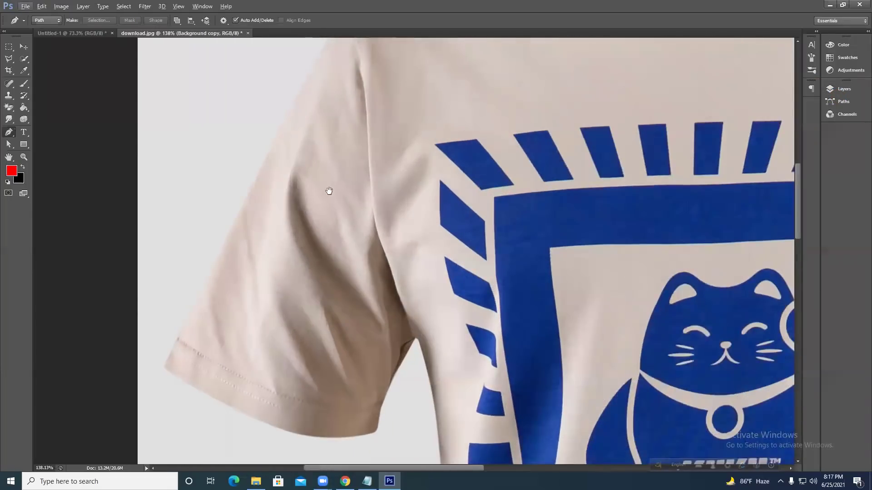
{"action": "left_click_drag", "start_coordinate": [329, 191], "coordinate": [432, 271]}
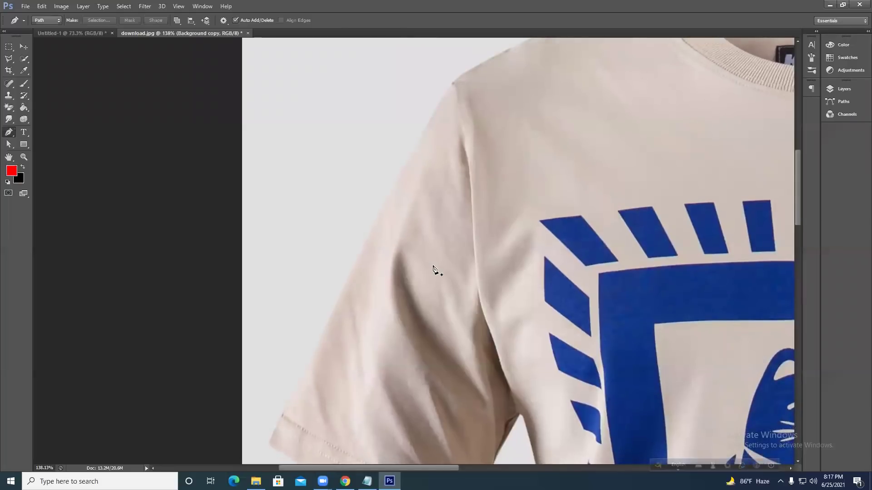
{"action": "left_click_drag", "start_coordinate": [430, 265], "coordinate": [444, 236]}
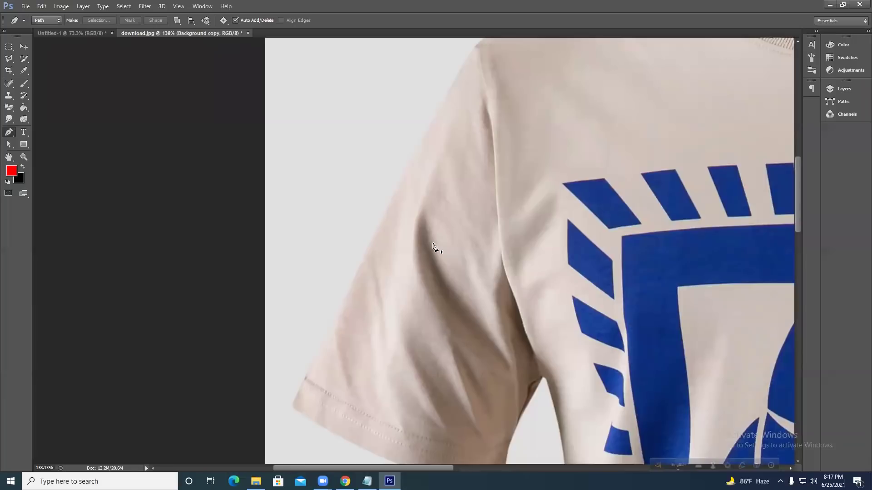
{"action": "left_click", "coordinate": [848, 106]}
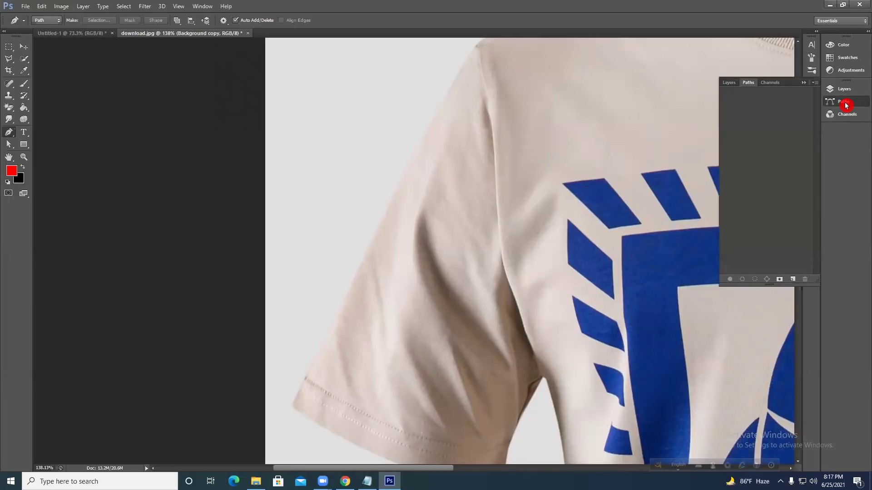
{"action": "left_click", "coordinate": [846, 105]}
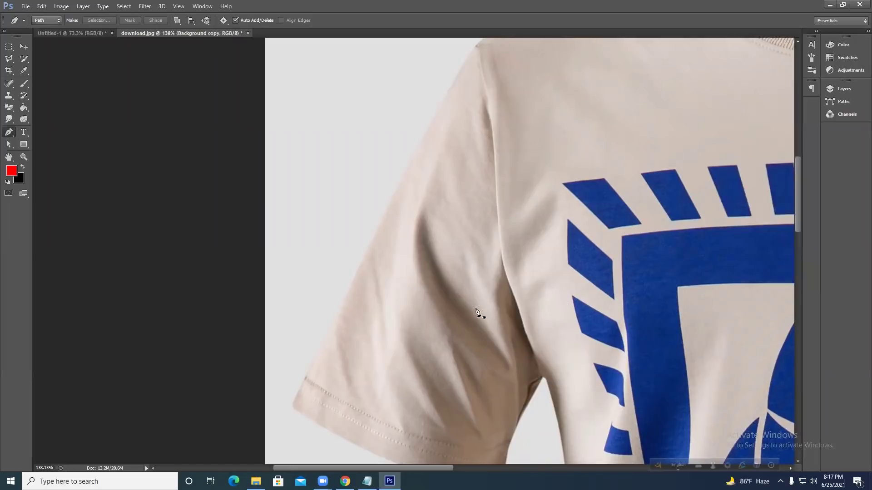
{"action": "left_click_drag", "start_coordinate": [458, 331], "coordinate": [472, 302]}
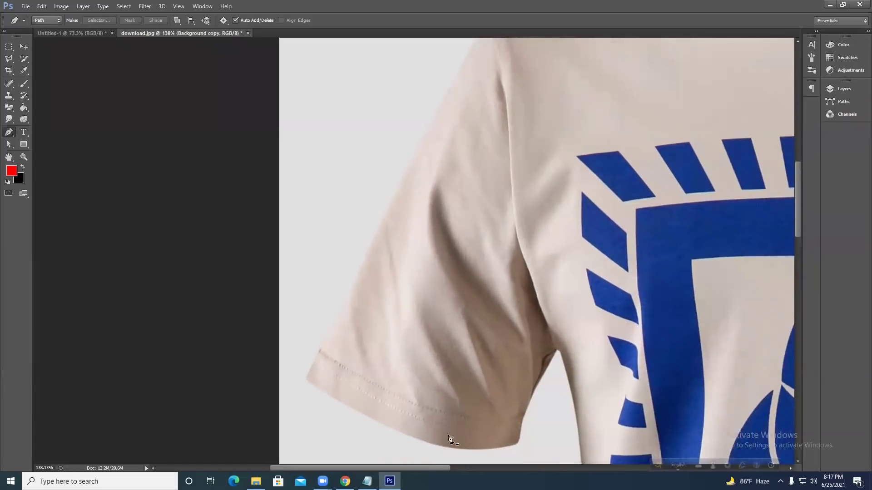
{"action": "left_click", "coordinate": [616, 262]}
{"action": "left_click_drag", "start_coordinate": [415, 282], "coordinate": [470, 305]}
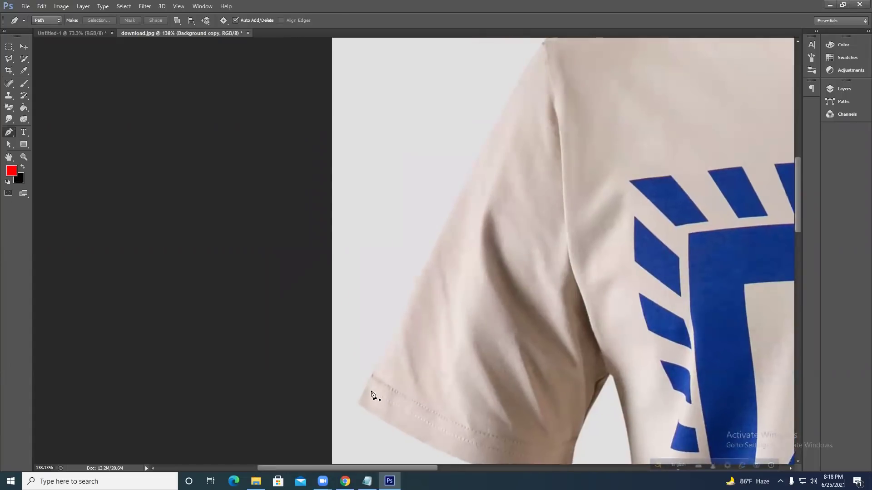
{"action": "left_click", "coordinate": [359, 404]}
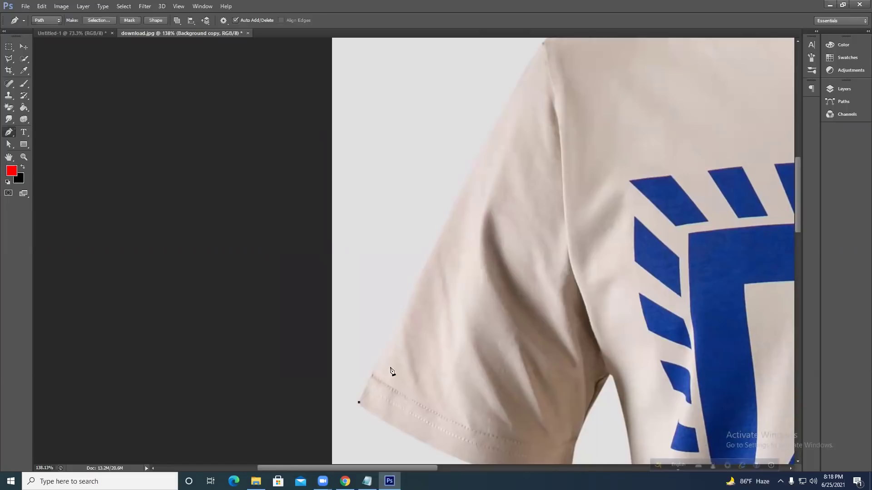
Try curved anchor points with differently angled handles halfway up the sleeve's outer edge, undoing each one.
{"action": "left_click_drag", "start_coordinate": [483, 257], "coordinate": [429, 280]}
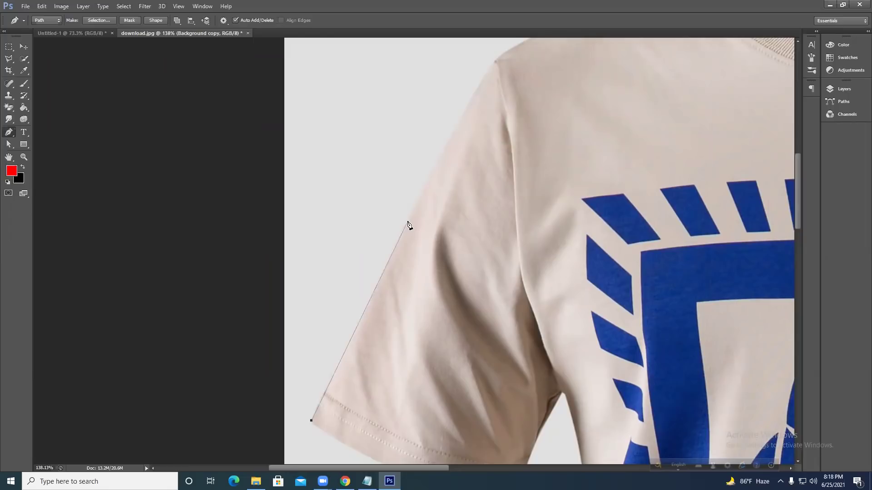
{"action": "left_click_drag", "start_coordinate": [406, 221], "coordinate": [349, 141]}
{"action": "key", "text": "ctrl+z"}
{"action": "left_click_drag", "start_coordinate": [396, 246], "coordinate": [328, 128]}
{"action": "left_click_drag", "start_coordinate": [472, 332], "coordinate": [566, 301]}
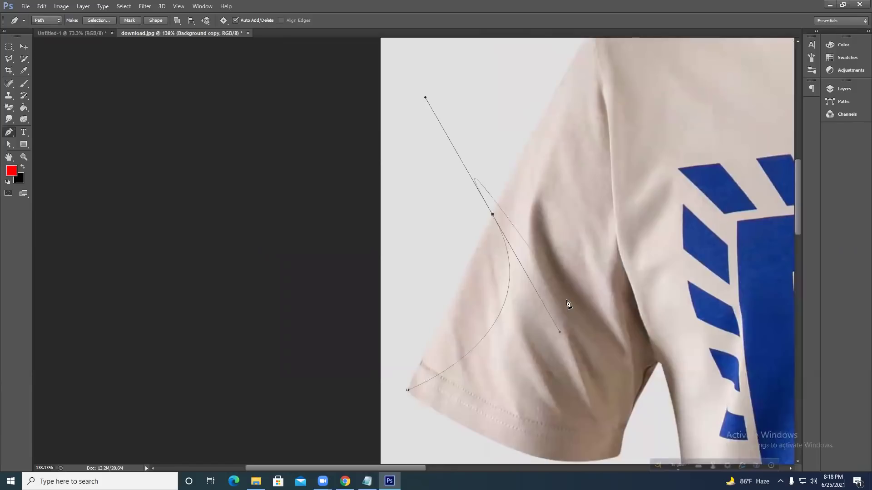
{"action": "key", "text": "ctrl+z"}
{"action": "left_click_drag", "start_coordinate": [489, 224], "coordinate": [395, 131]}
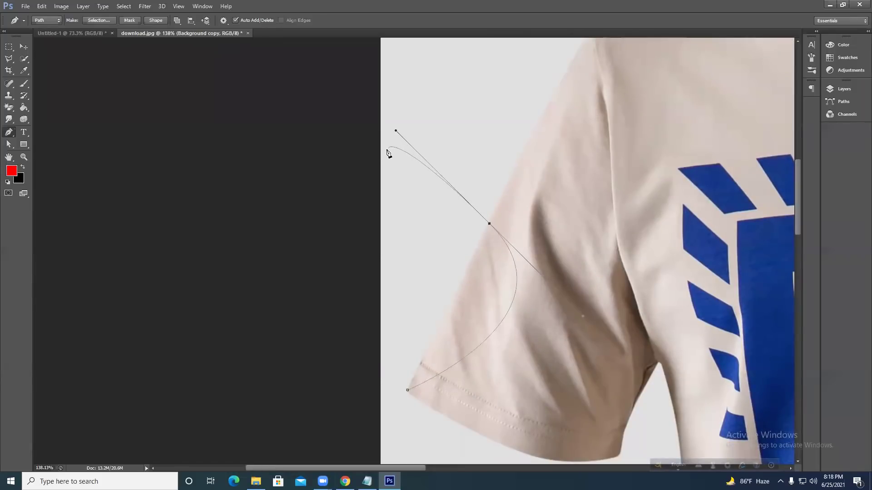
{"action": "key", "text": "ctrl+z"}
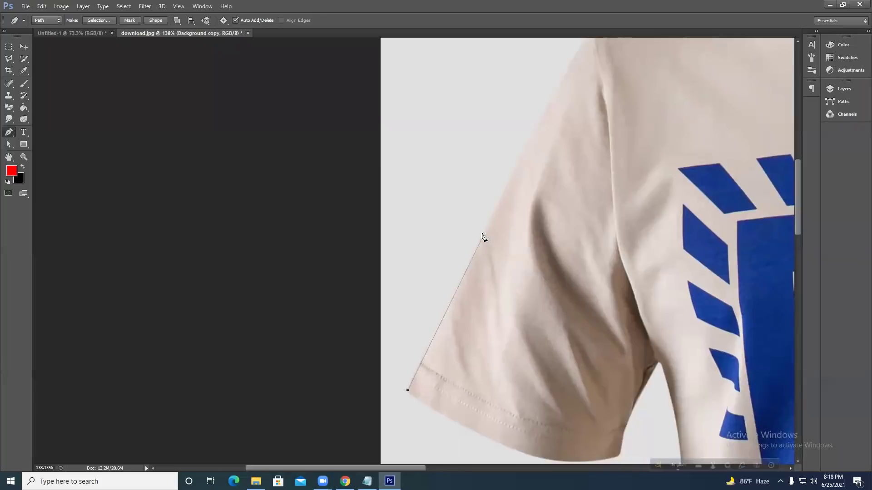
{"action": "left_click_drag", "start_coordinate": [486, 235], "coordinate": [386, 136]}
{"action": "key", "text": "ctrl+z"}
{"action": "left_click_drag", "start_coordinate": [486, 236], "coordinate": [436, 153]}
{"action": "key", "text": "ctrl+z"}
{"action": "left_click_drag", "start_coordinate": [487, 224], "coordinate": [597, 232]}
{"action": "key", "text": "ctrl+z"}
{"action": "left_click_drag", "start_coordinate": [481, 236], "coordinate": [447, 170]}
{"action": "key", "text": "ctrl+z"}
{"action": "left_click_drag", "start_coordinate": [480, 238], "coordinate": [498, 187]}
{"action": "key", "text": "ctrl+z"}
Trace the sleeve's outer edge upward with two short-handled anchor points, ending just below the shoulder corner.
{"action": "left_click_drag", "start_coordinate": [488, 228], "coordinate": [495, 208]}
{"action": "key", "text": "space"}
{"action": "left_click_drag", "start_coordinate": [541, 171], "coordinate": [426, 289]}
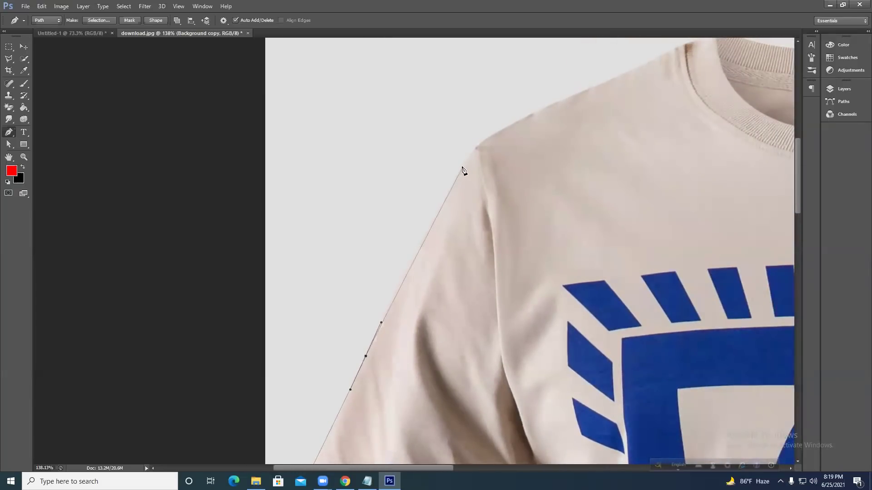
{"action": "left_click", "coordinate": [433, 222]}
{"action": "left_click_drag", "start_coordinate": [441, 210], "coordinate": [446, 208]}
{"action": "left_click_drag", "start_coordinate": [523, 235], "coordinate": [404, 274]}
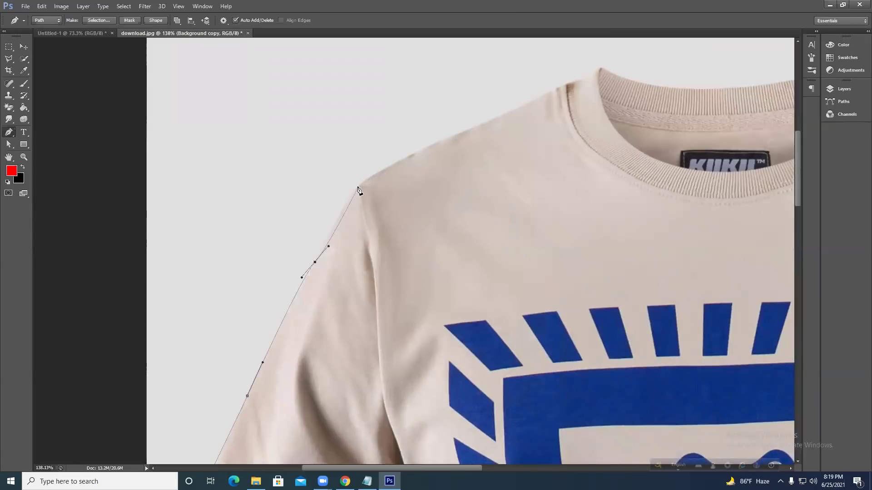
Try a curved anchor point at the shoulder corner, inspect the resulting sleeve curve up close, and undo the point.
{"action": "left_click_drag", "start_coordinate": [356, 191], "coordinate": [381, 168]}
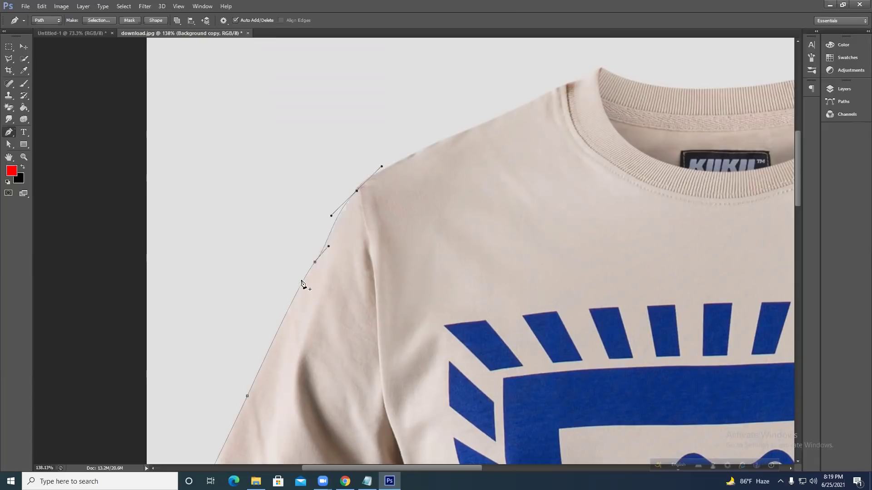
{"action": "scroll", "coordinate": [307, 259], "scroll_direction": "up", "scroll_amount": 2}
{"action": "scroll", "coordinate": [341, 264], "scroll_direction": "up", "scroll_amount": 5}
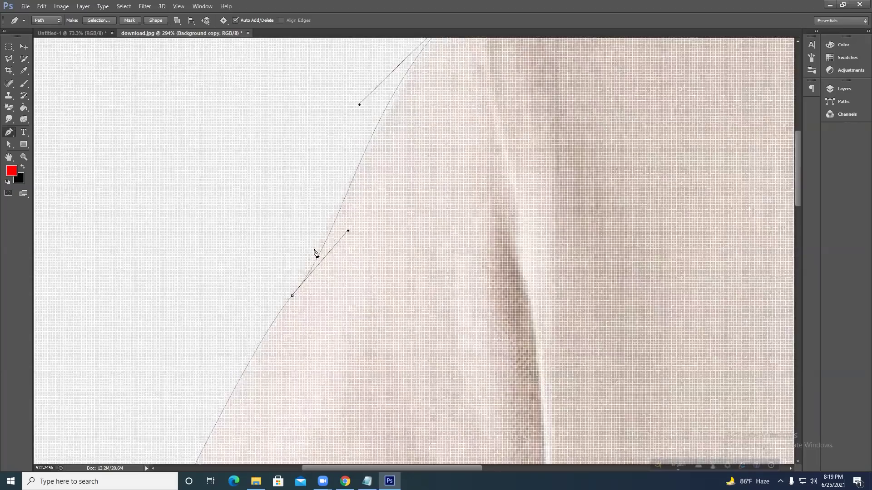
{"action": "scroll", "coordinate": [302, 281], "scroll_direction": "up", "scroll_amount": 2}
{"action": "scroll", "coordinate": [307, 264], "scroll_direction": "down", "scroll_amount": 5}
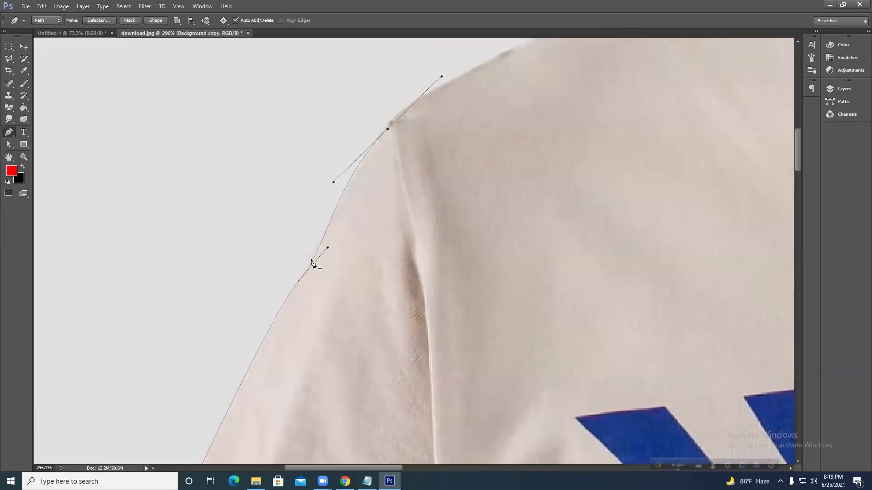
{"action": "scroll", "coordinate": [312, 264], "scroll_direction": "down", "scroll_amount": 3}
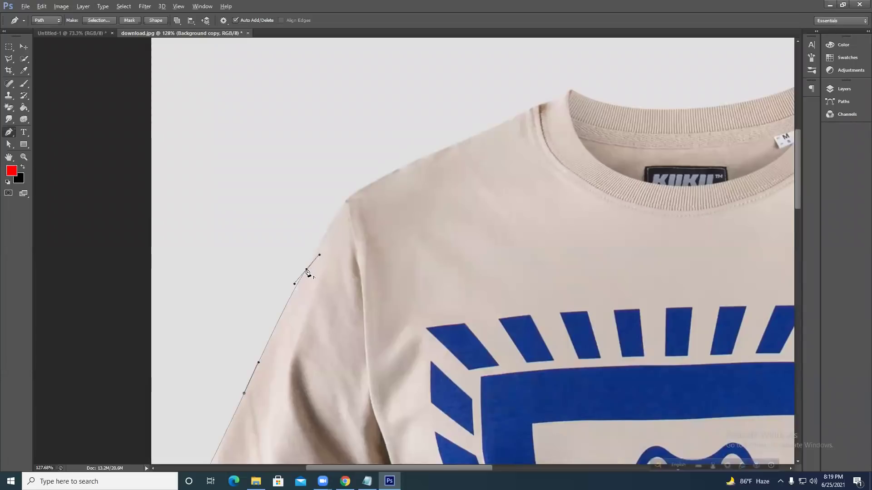
Remove the last sleeve point's forward handle and place a short-handled anchor point at the shoulder corner.
{"action": "key", "text": "alt"}
{"action": "left_click_drag", "start_coordinate": [370, 185], "coordinate": [405, 175]}
{"action": "key", "text": "ctrl+z"}
{"action": "left_click_drag", "start_coordinate": [348, 200], "coordinate": [355, 196]}
{"action": "left_click_drag", "start_coordinate": [430, 197], "coordinate": [367, 244]}
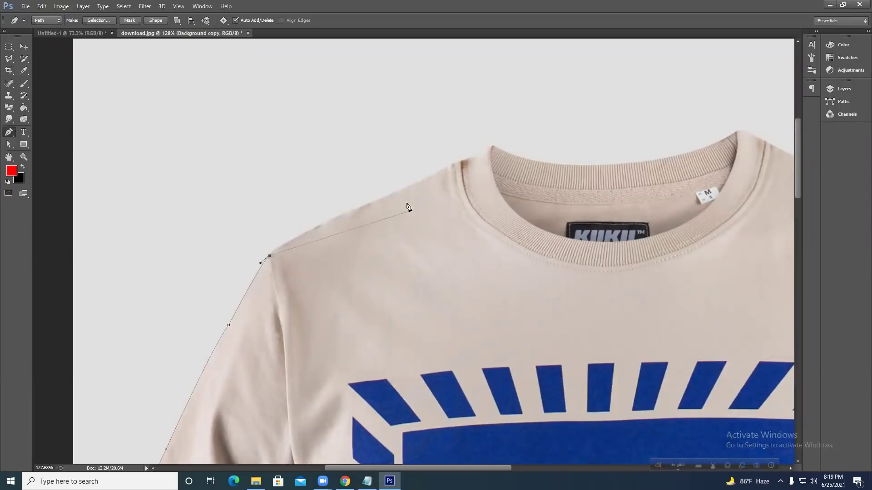
Add a curved anchor point midway along the shoulder and adjust its incoming handle so the path follows the edge.
{"action": "left_click_drag", "start_coordinate": [323, 268], "coordinate": [346, 289]}
{"action": "left_click", "coordinate": [396, 223]}
{"action": "left_click_drag", "start_coordinate": [395, 224], "coordinate": [270, 254]}
{"action": "left_click_drag", "start_coordinate": [337, 267], "coordinate": [577, 280]}
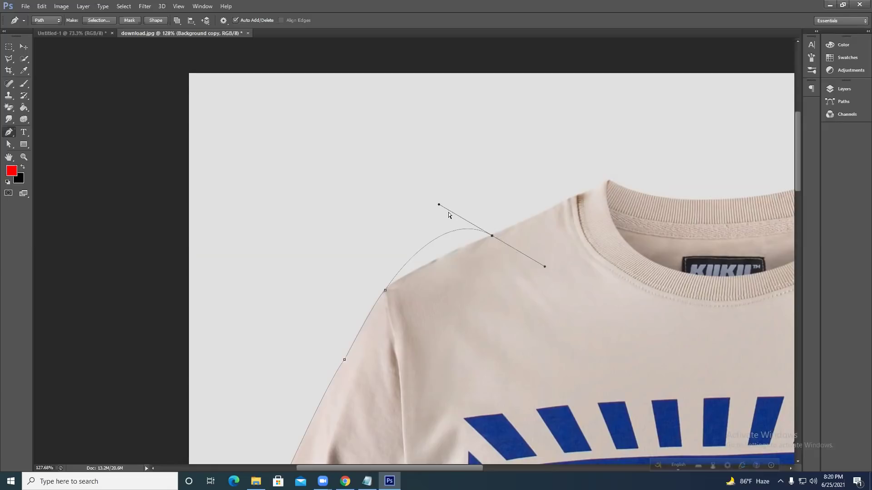
{"action": "left_click_drag", "start_coordinate": [439, 205], "coordinate": [422, 261]}
{"action": "left_click_drag", "start_coordinate": [636, 200], "coordinate": [451, 288]}
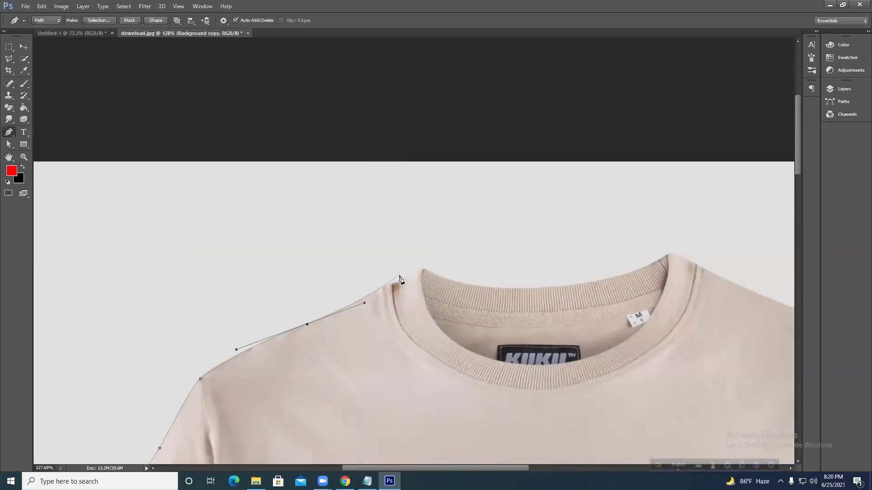
Remove the mid-shoulder point's forward handle and continue the path with anchor points up to the collar's near tip.
{"action": "left_click", "coordinate": [307, 324]}
{"action": "left_click", "coordinate": [388, 286]}
{"action": "left_click_drag", "start_coordinate": [399, 317], "coordinate": [332, 327]}
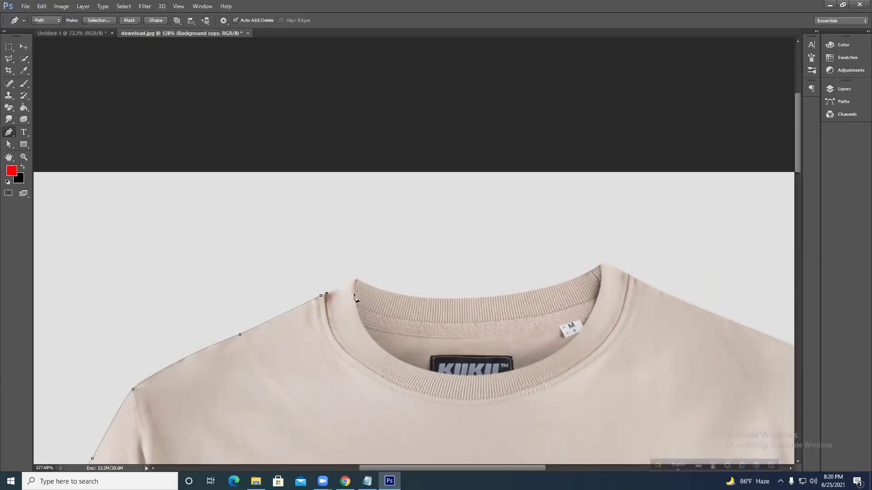
{"action": "left_click_drag", "start_coordinate": [355, 295], "coordinate": [340, 300]}
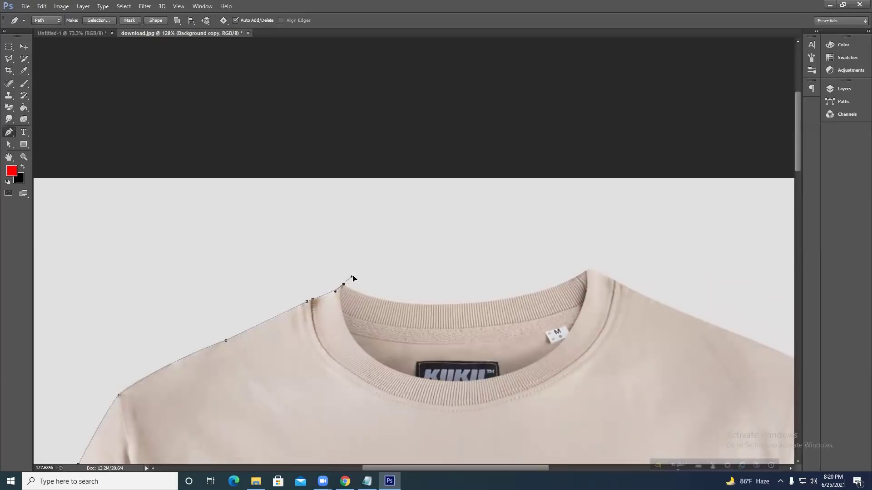
Try several curved anchor points along the collar's ribbed back edge, undoing each one.
{"action": "left_click_drag", "start_coordinate": [514, 295], "coordinate": [683, 268]}
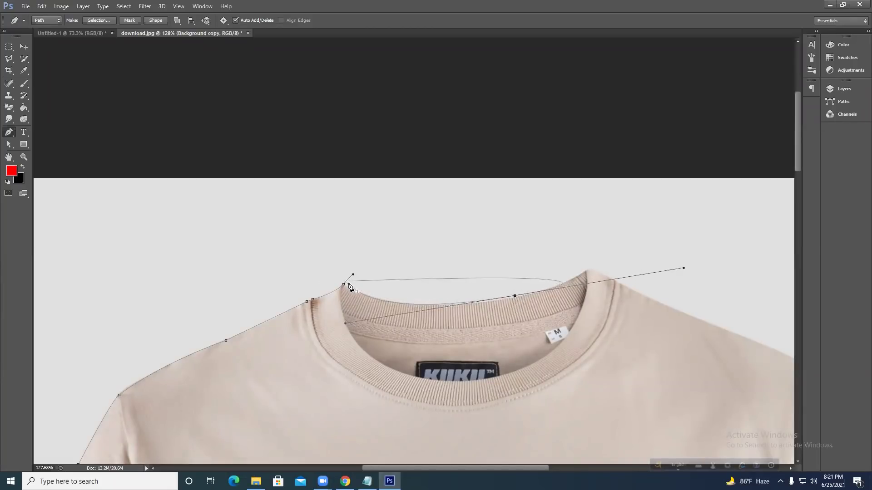
{"action": "key", "text": "ctrl+z"}
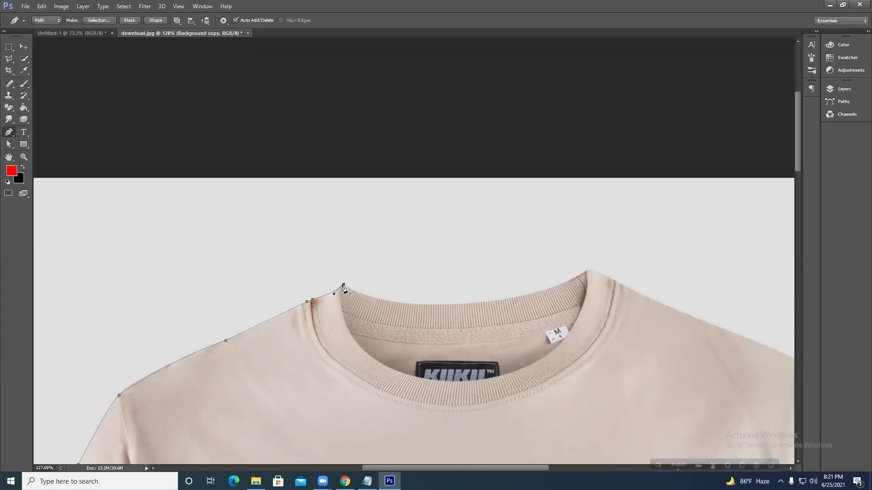
{"action": "left_click_drag", "start_coordinate": [474, 304], "coordinate": [557, 293]}
{"action": "key", "text": "ctrl+z"}
{"action": "left_click_drag", "start_coordinate": [454, 304], "coordinate": [627, 243]}
{"action": "key", "text": "ctrl+z"}
{"action": "left_click_drag", "start_coordinate": [461, 305], "coordinate": [530, 299]}
{"action": "key", "text": "ctrl+z"}
Place a curved anchor point at the middle of the collar's back edge and shorten its incoming handle to fit.
{"action": "left_click_drag", "start_coordinate": [508, 297], "coordinate": [627, 270]}
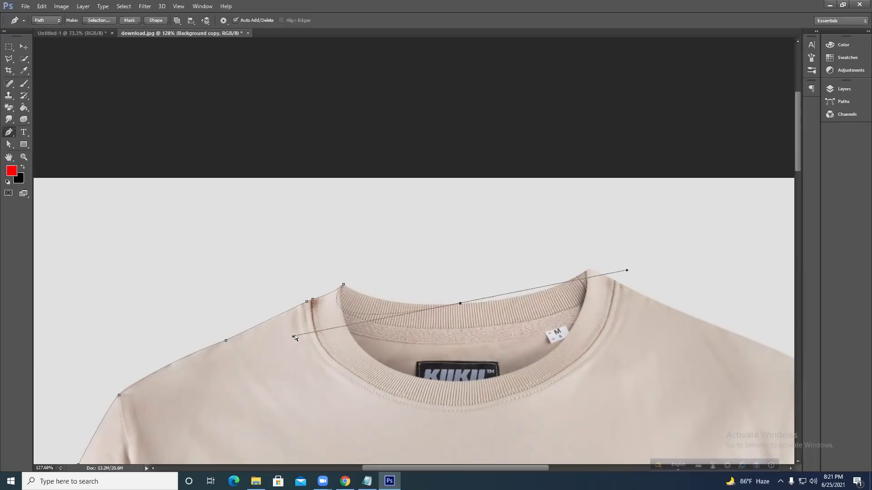
{"action": "left_click_drag", "start_coordinate": [293, 336], "coordinate": [377, 311]}
{"action": "left_click_drag", "start_coordinate": [528, 328], "coordinate": [365, 363]}
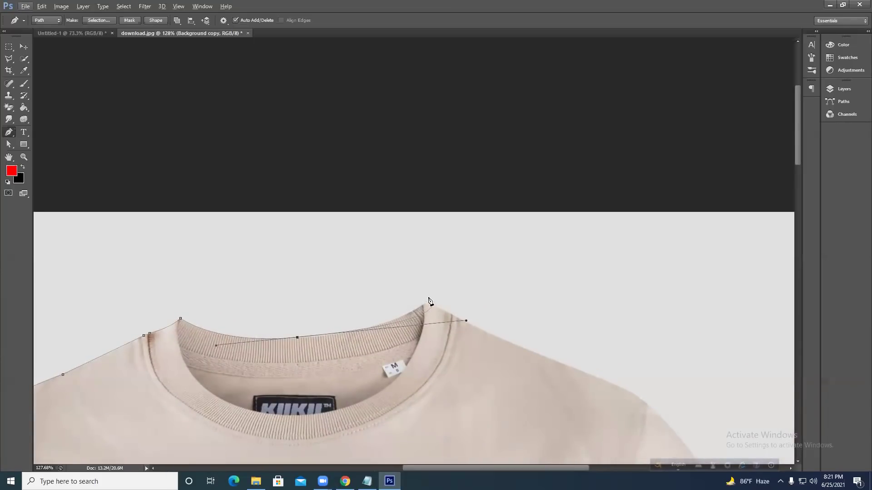
Remove the middle collar point's forward handle and place a curved anchor point at the collar's far tip.
{"action": "left_click_drag", "start_coordinate": [425, 296], "coordinate": [476, 331]}
{"action": "key", "text": "ctrl+z"}
{"action": "left_click", "coordinate": [298, 339], "text": "alt"}
{"action": "left_click_drag", "start_coordinate": [423, 304], "coordinate": [458, 277]}
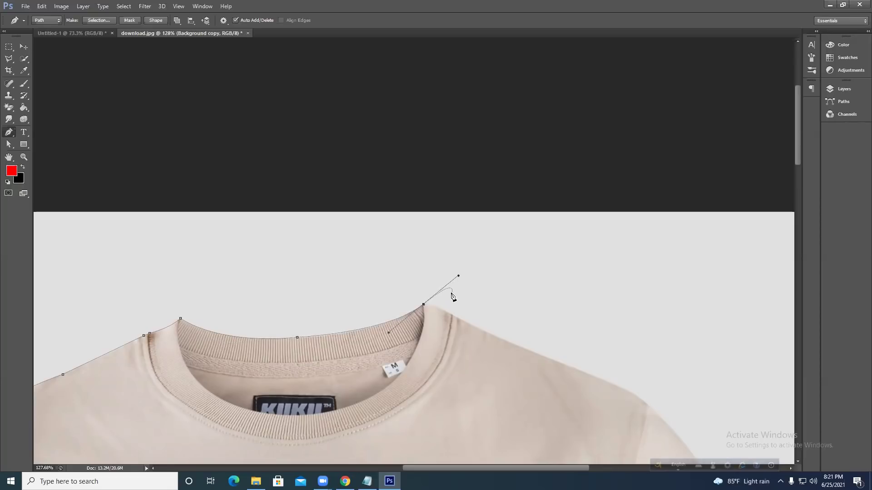
Shift the middle collar anchor point slightly and adjust its incoming handle so the path hugs the ribbed edge.
{"action": "scroll", "coordinate": [300, 338], "scroll_direction": "up", "scroll_amount": 5}
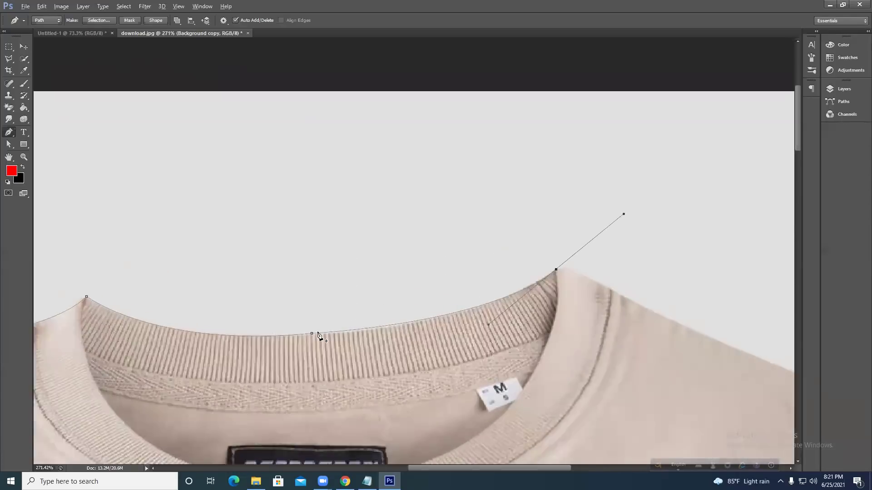
{"action": "scroll", "coordinate": [318, 336], "scroll_direction": "up", "scroll_amount": 3}
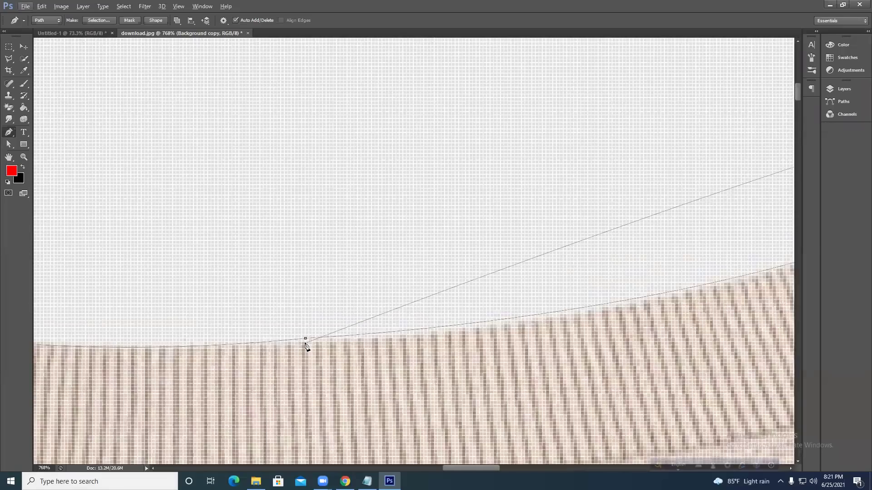
{"action": "left_click_drag", "start_coordinate": [415, 329], "coordinate": [430, 326]}
{"action": "scroll", "coordinate": [436, 326], "scroll_direction": "down", "scroll_amount": 2}
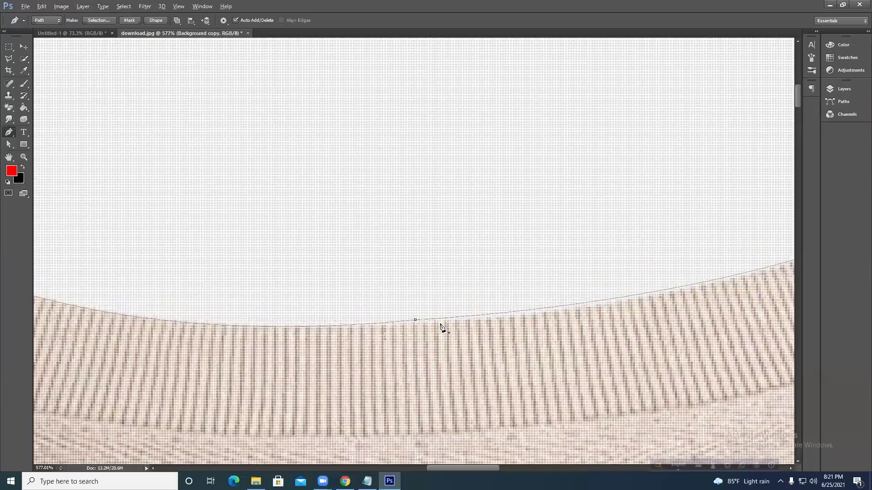
{"action": "scroll", "coordinate": [440, 327], "scroll_direction": "down", "scroll_amount": 4}
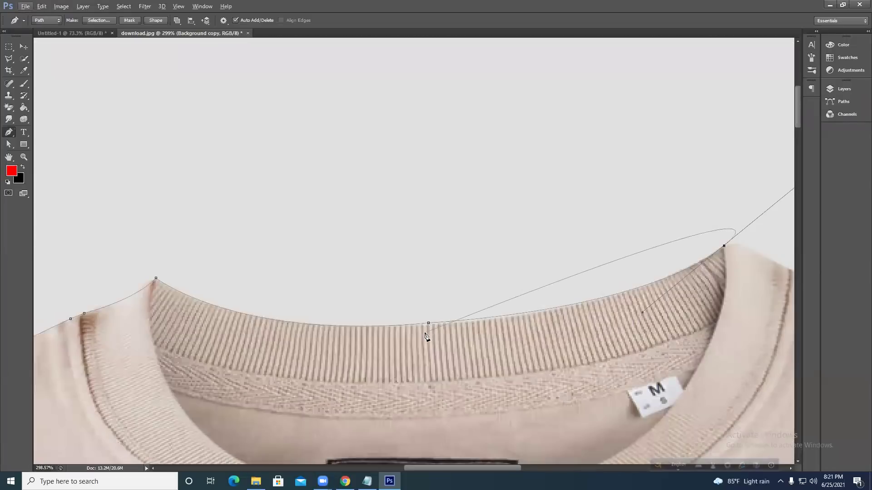
{"action": "left_click", "coordinate": [427, 323], "text": "ctrl"}
{"action": "left_click_drag", "start_coordinate": [429, 323], "coordinate": [428, 326]}
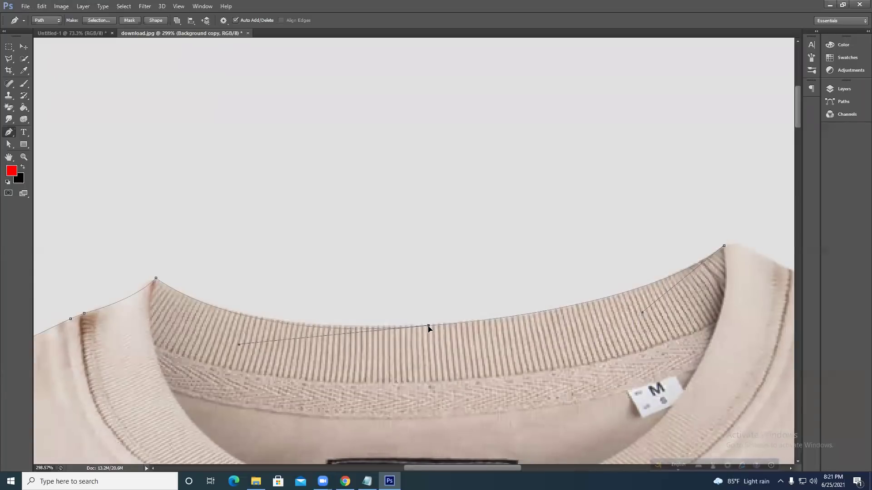
{"action": "left_click_drag", "start_coordinate": [428, 326], "coordinate": [428, 325]}
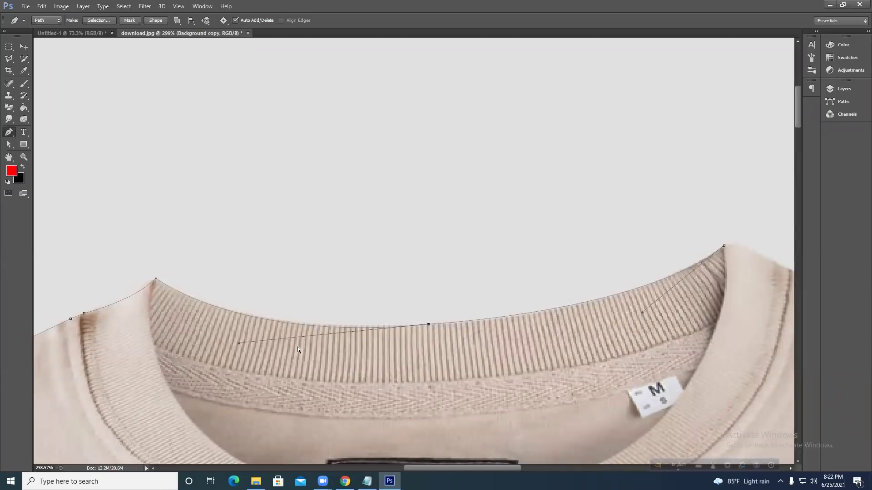
{"action": "left_click_drag", "start_coordinate": [239, 345], "coordinate": [219, 339]}
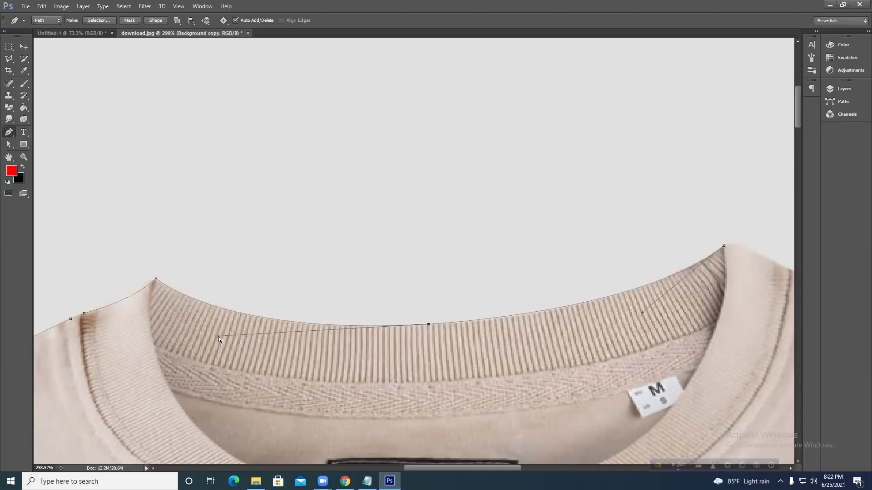
Remove the collar tip's forward handle and place curved anchor points at the collar seam and midway along the shoulder.
{"action": "left_click_drag", "start_coordinate": [755, 254], "coordinate": [286, 225]}
{"action": "left_click", "coordinate": [255, 217], "text": "alt"}
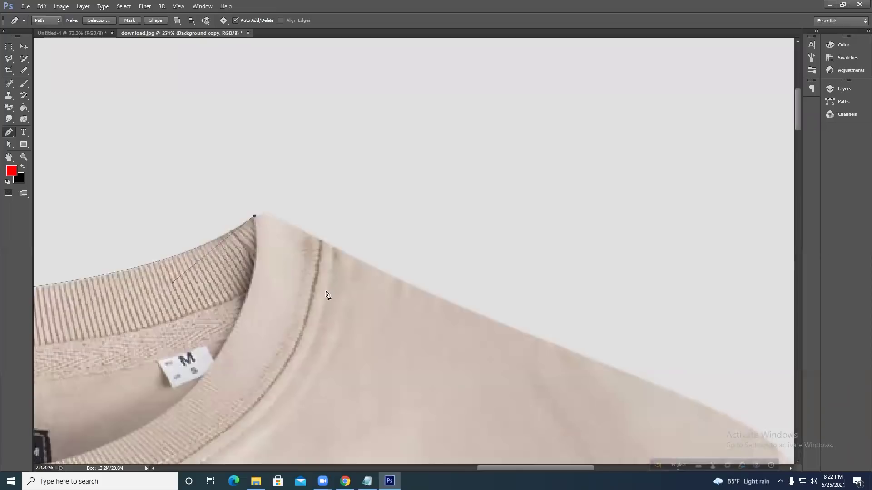
{"action": "scroll", "coordinate": [326, 295], "scroll_direction": "down", "scroll_amount": 3}
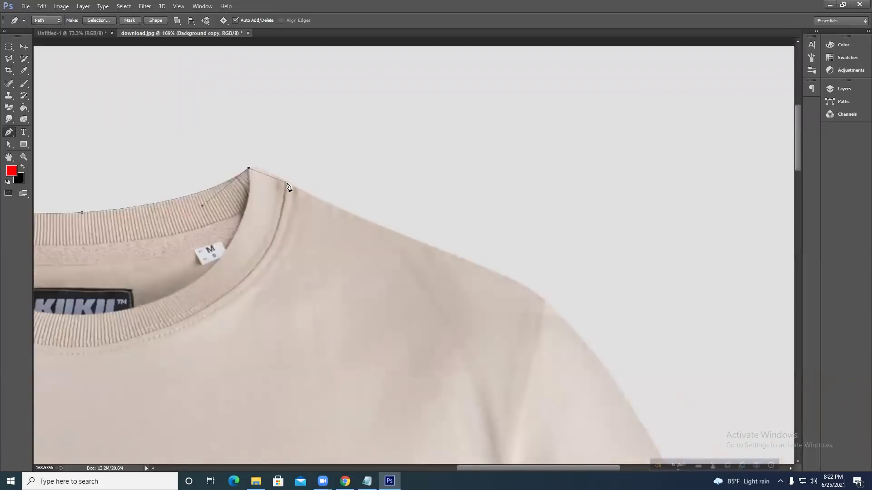
{"action": "scroll", "coordinate": [286, 187], "scroll_direction": "down", "scroll_amount": 2}
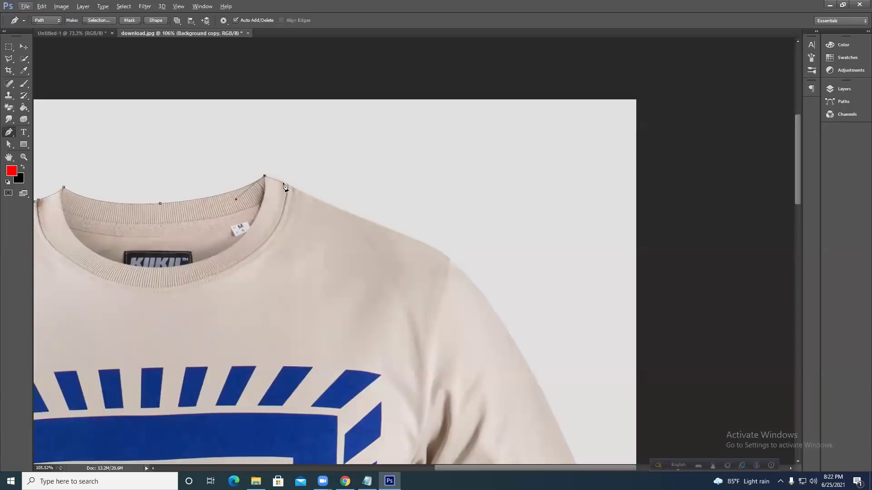
{"action": "left_click_drag", "start_coordinate": [284, 185], "coordinate": [308, 197]}
{"action": "left_click_drag", "start_coordinate": [390, 230], "coordinate": [421, 240]}
Try a curved anchor point on the second sleeve's outer edge and undo it.
{"action": "left_click_drag", "start_coordinate": [509, 346], "coordinate": [426, 237]}
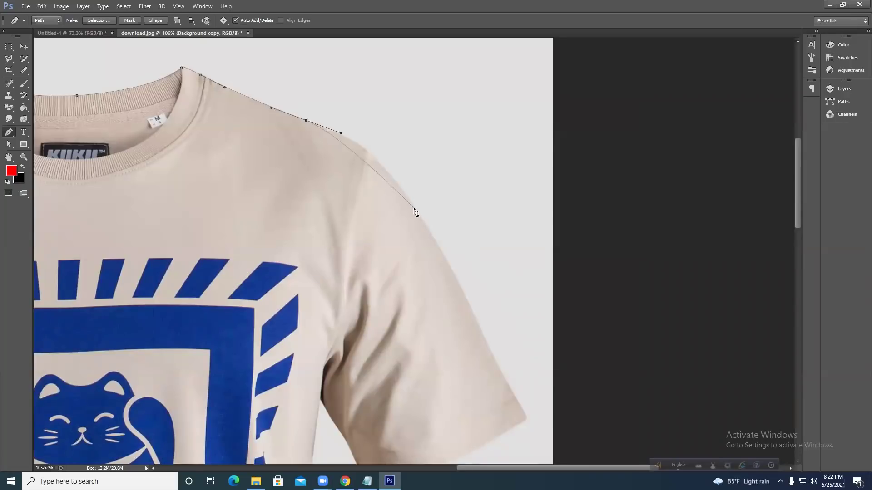
{"action": "left_click_drag", "start_coordinate": [414, 209], "coordinate": [458, 277]}
{"action": "left_click_drag", "start_coordinate": [411, 183], "coordinate": [506, 183]}
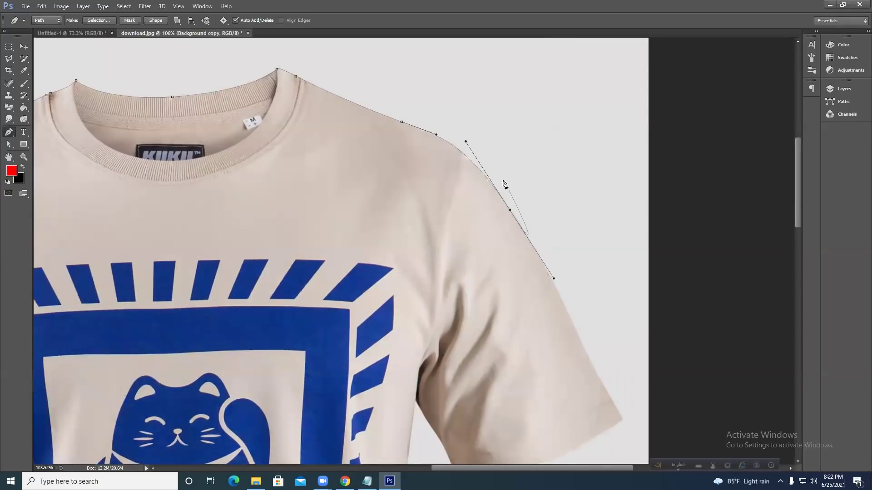
{"action": "key", "text": "ctrl+z"}
Remove the shoulder point's forward handle and try another curved anchor point down the sleeve, undoing that point.
{"action": "left_click", "coordinate": [402, 122]}
{"action": "left_click_drag", "start_coordinate": [512, 224], "coordinate": [457, 191]}
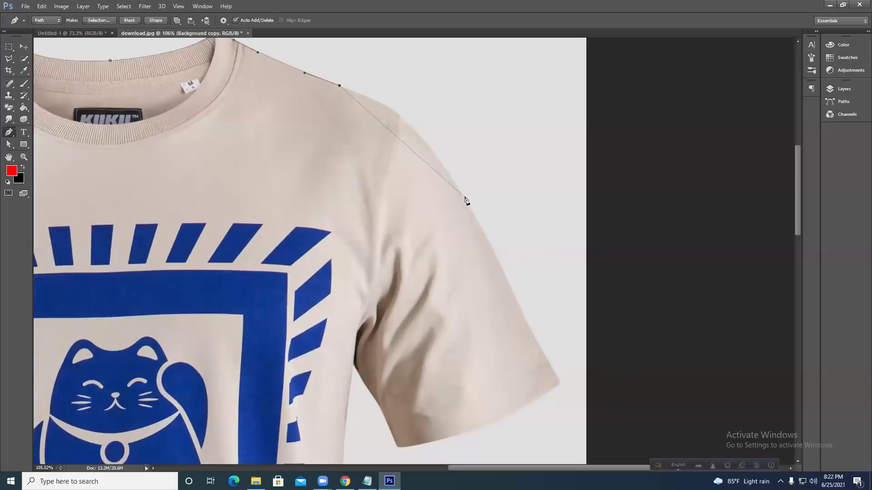
{"action": "left_click_drag", "start_coordinate": [463, 197], "coordinate": [507, 290]}
{"action": "key", "text": "ctrl+z"}
Place a curved anchor point just below the shoulder seam at the sleeve's top and remove its forward handle.
{"action": "left_click_drag", "start_coordinate": [414, 131], "coordinate": [432, 163]}
{"action": "key", "text": "space"}
{"action": "left_click_drag", "start_coordinate": [494, 189], "coordinate": [392, 117]}
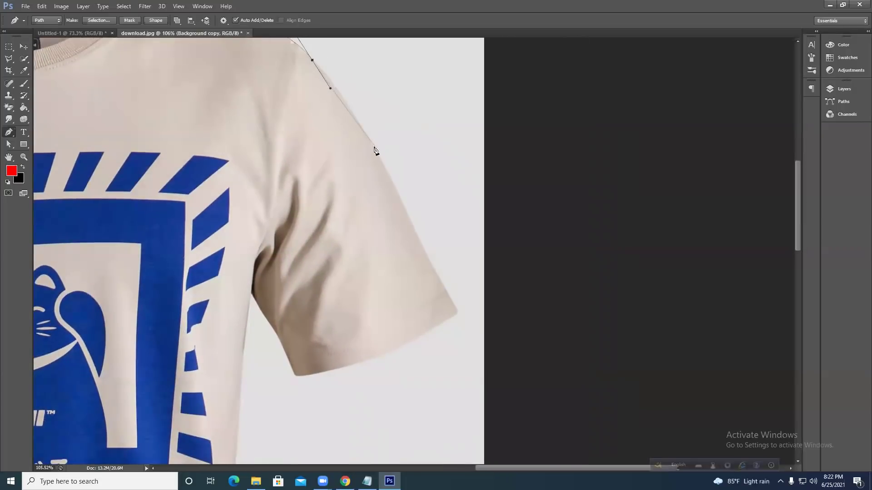
{"action": "left_click", "coordinate": [312, 59], "text": "alt"}
Place a curved anchor point midway down the sleeve's outer edge and remove its forward handle.
{"action": "scroll", "coordinate": [454, 152], "scroll_direction": "down", "scroll_amount": 3}
{"action": "scroll", "coordinate": [559, 227], "scroll_direction": "down", "scroll_amount": 1}
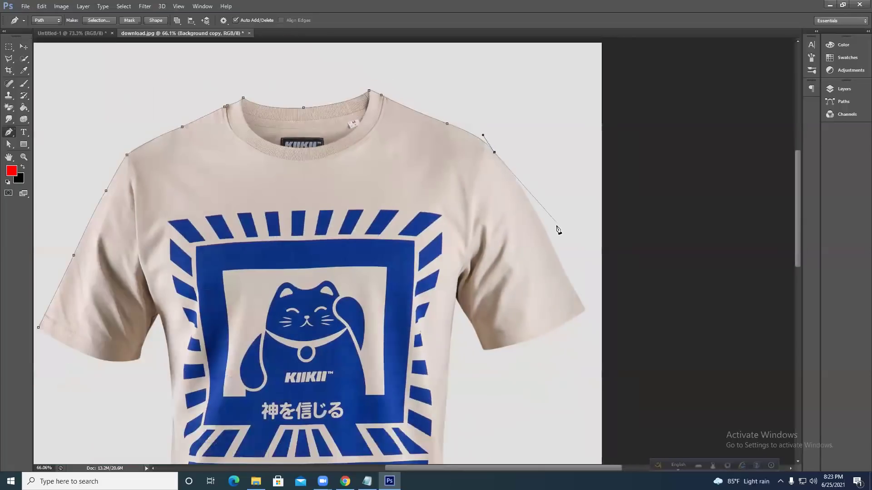
{"action": "left_click_drag", "start_coordinate": [549, 239], "coordinate": [577, 296]}
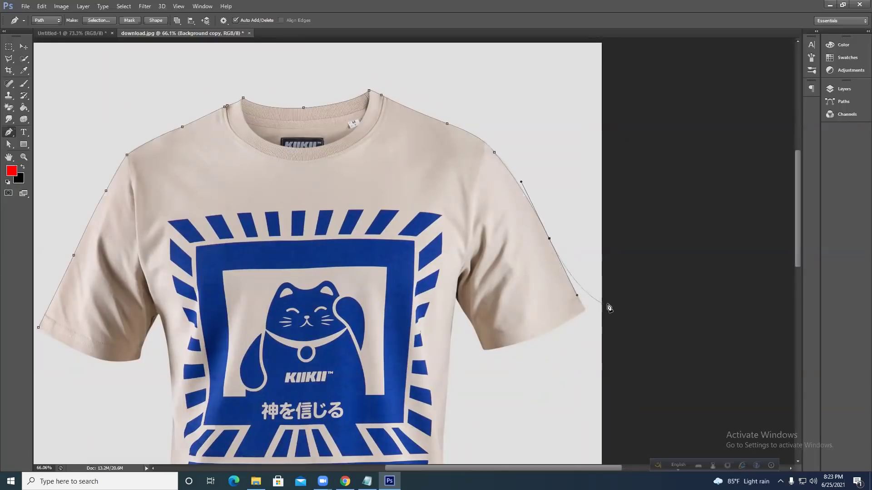
{"action": "left_click_drag", "start_coordinate": [577, 296], "coordinate": [561, 249]}
{"action": "left_click", "coordinate": [576, 297]}
{"action": "left_click", "coordinate": [550, 238], "text": "alt"}
Place a curved anchor point at the sleeve's outer corner, adjust its handles to fit the edge, and remove the forward handle.
{"action": "left_click_drag", "start_coordinate": [586, 310], "coordinate": [653, 352]}
{"action": "left_click_drag", "start_coordinate": [519, 267], "coordinate": [561, 272]}
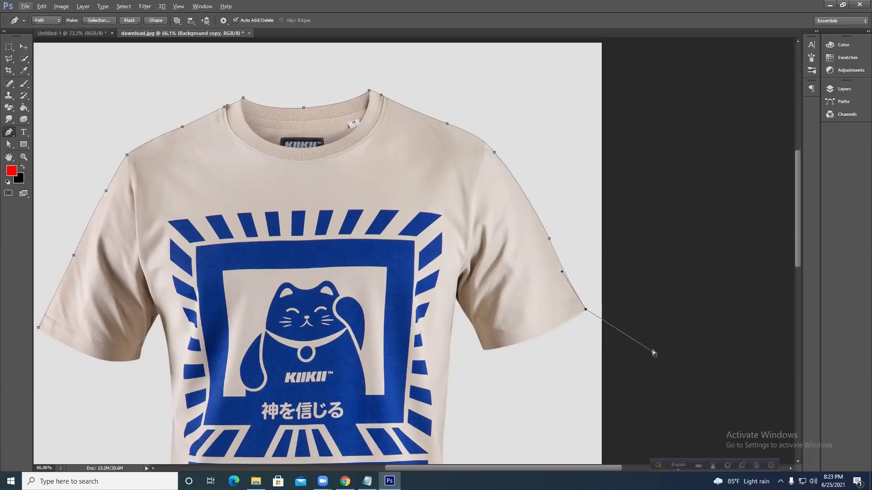
{"action": "left_click_drag", "start_coordinate": [653, 353], "coordinate": [635, 363]}
{"action": "left_click_drag", "start_coordinate": [497, 385], "coordinate": [621, 375]}
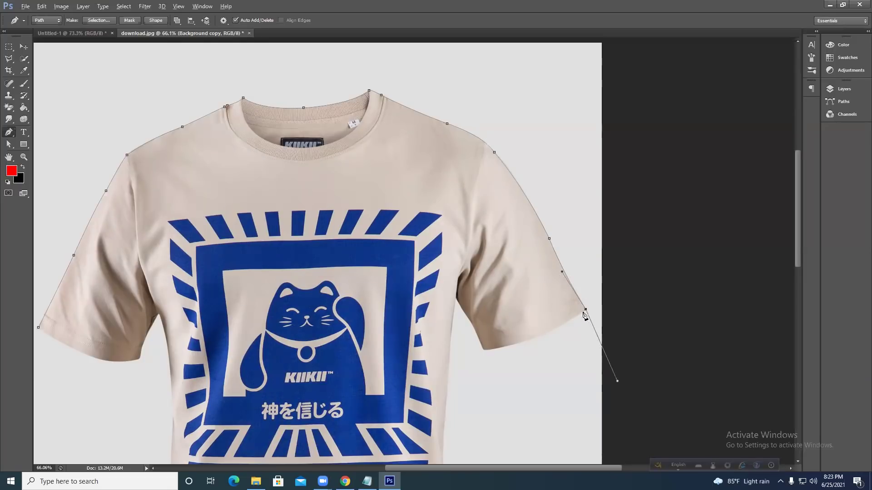
{"action": "key", "text": "alt"}
{"action": "left_click", "coordinate": [586, 310], "text": "alt"}
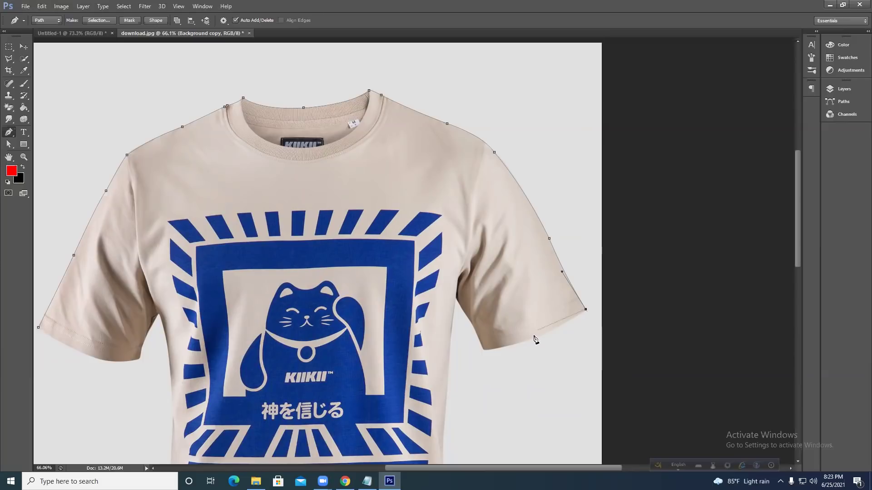
Place curved anchor points along the sleeve's hem and at its inner corner.
{"action": "left_click_drag", "start_coordinate": [521, 343], "coordinate": [492, 351]}
{"action": "key", "text": "ctrl+z"}
{"action": "scroll", "coordinate": [664, 301], "scroll_direction": "down", "scroll_amount": 8}
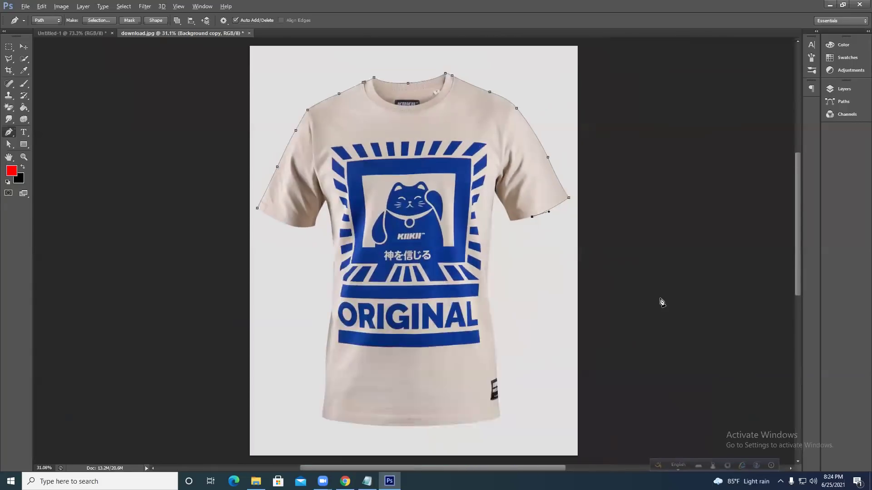
{"action": "scroll", "coordinate": [518, 249], "scroll_direction": "up", "scroll_amount": 1}
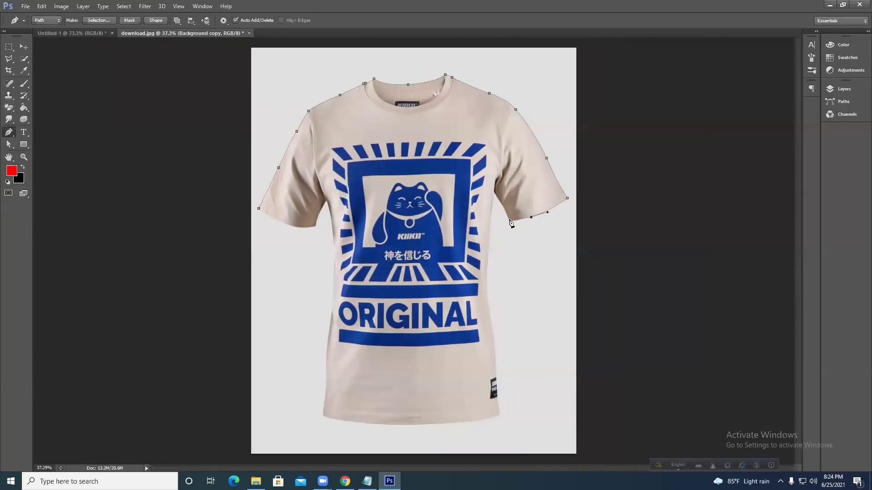
{"action": "left_click_drag", "start_coordinate": [508, 221], "coordinate": [505, 217]}
{"action": "scroll", "coordinate": [516, 228], "scroll_direction": "up", "scroll_amount": 3}
{"action": "left_click_drag", "start_coordinate": [506, 222], "coordinate": [508, 217]}
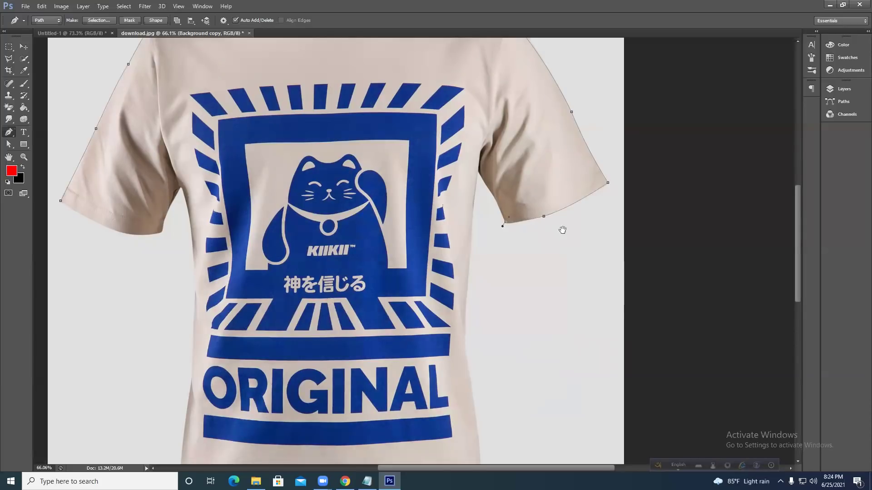
Place anchor points at the armpit and on the shirt's side below it.
{"action": "left_click_drag", "start_coordinate": [562, 229], "coordinate": [577, 253]}
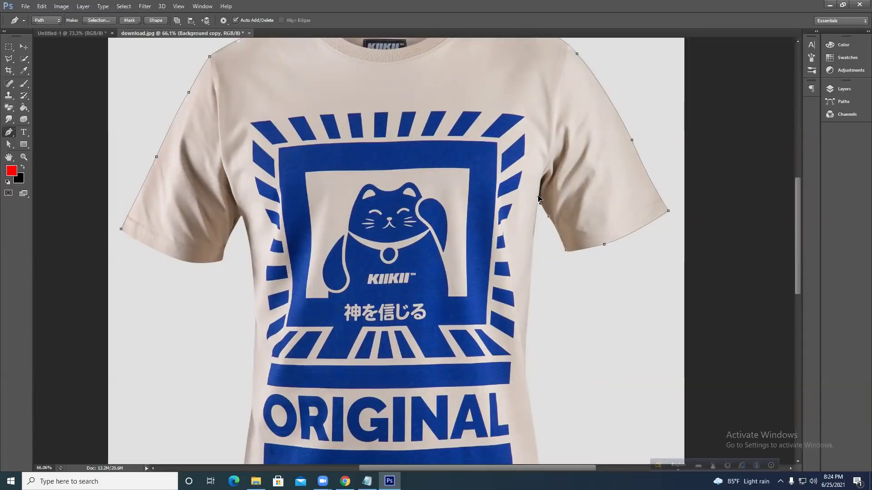
{"action": "left_click", "coordinate": [539, 198]}
{"action": "scroll", "coordinate": [536, 213], "scroll_direction": "down", "scroll_amount": 5}
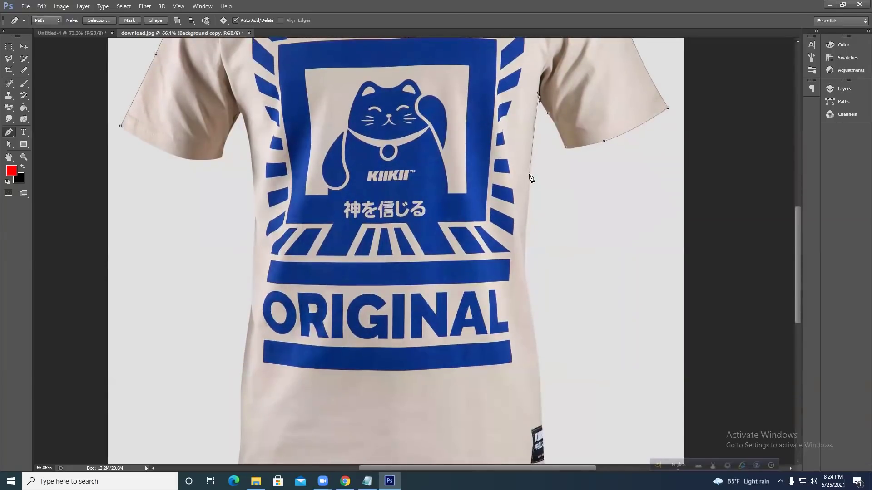
{"action": "left_click_drag", "start_coordinate": [530, 174], "coordinate": [526, 232]}
Place a curved anchor point on the shirt's side at waist level, beside the ORIGINAL lettering.
{"action": "left_click_drag", "start_coordinate": [575, 267], "coordinate": [538, 181]}
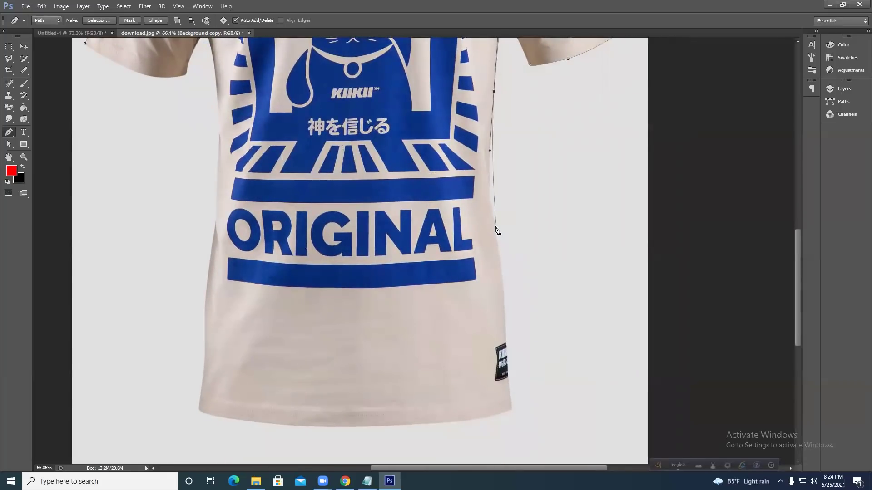
{"action": "left_click", "coordinate": [494, 210]}
{"action": "left_click_drag", "start_coordinate": [495, 218], "coordinate": [501, 228]}
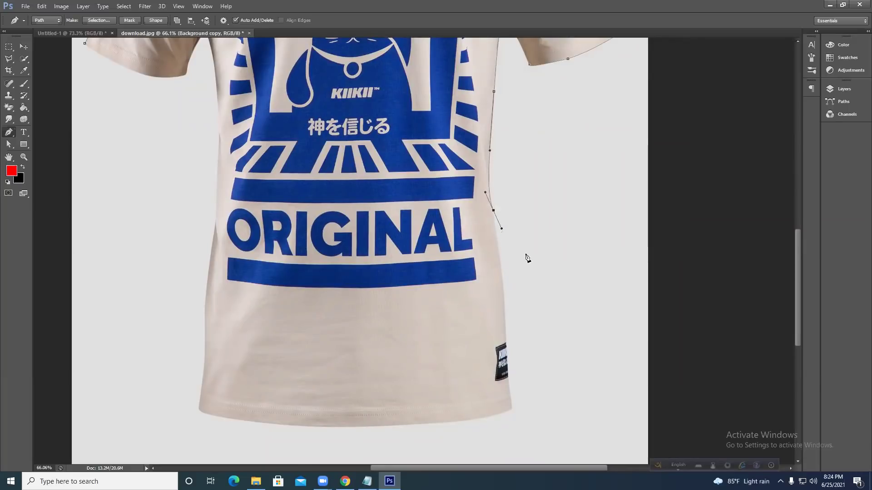
Try a curved anchor point on the side edge above the small black label and undo it.
{"action": "scroll", "coordinate": [526, 258], "scroll_direction": "down", "scroll_amount": 2}
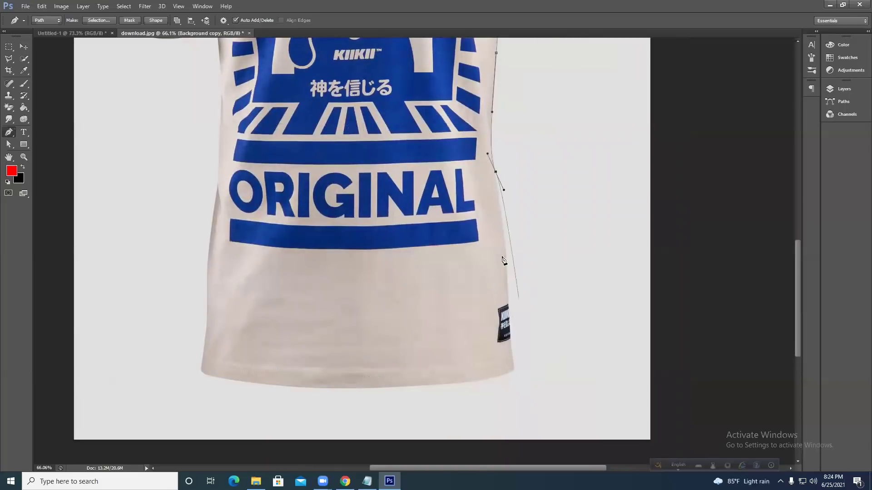
{"action": "scroll", "coordinate": [502, 236], "scroll_direction": "up", "scroll_amount": 1}
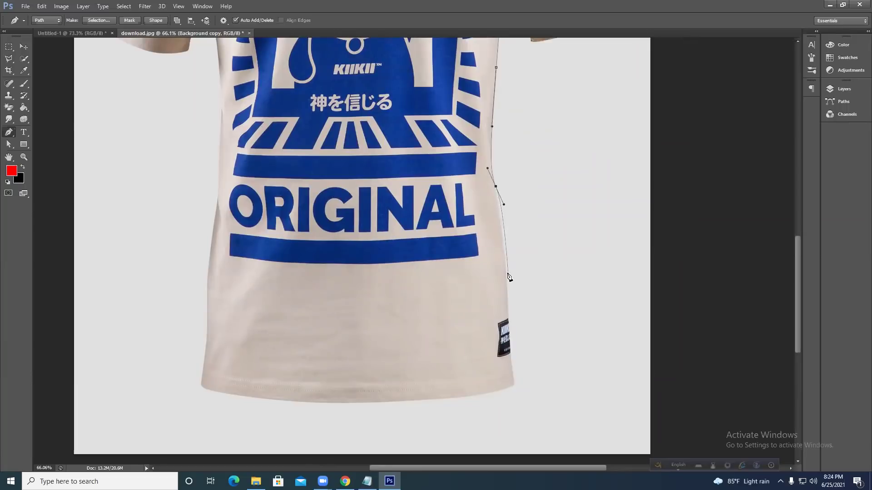
{"action": "left_click_drag", "start_coordinate": [506, 273], "coordinate": [565, 286]}
{"action": "key", "text": "ctrl+z"}
Adjust the waist anchor point's incoming handle so the path follows the shirt's side edge.
{"action": "scroll", "coordinate": [504, 204], "scroll_direction": "up", "scroll_amount": 1}
{"action": "scroll", "coordinate": [497, 195], "scroll_direction": "up", "scroll_amount": 1}
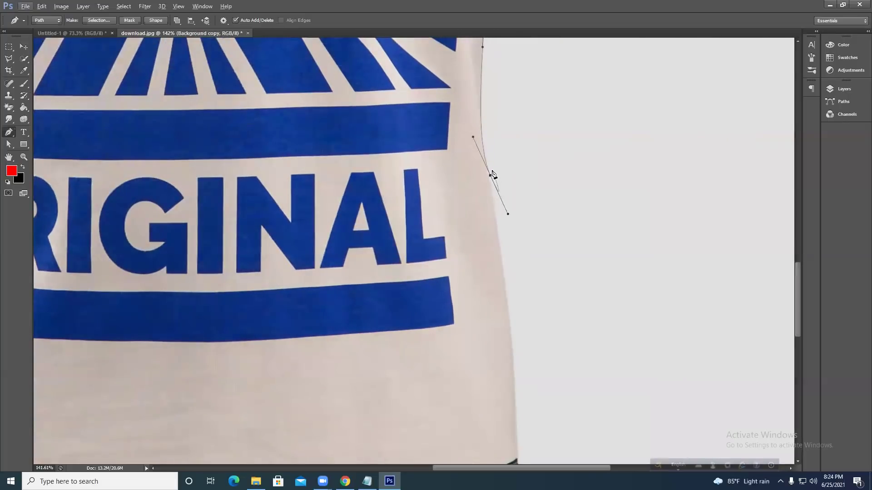
{"action": "scroll", "coordinate": [493, 176], "scroll_direction": "down", "scroll_amount": 5}
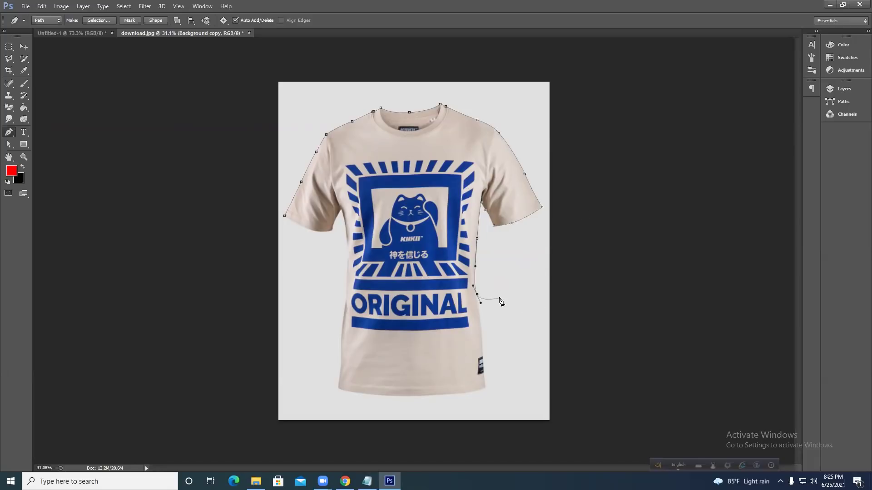
{"action": "scroll", "coordinate": [500, 300], "scroll_direction": "up", "scroll_amount": 4}
{"action": "scroll", "coordinate": [499, 308], "scroll_direction": "up", "scroll_amount": 4}
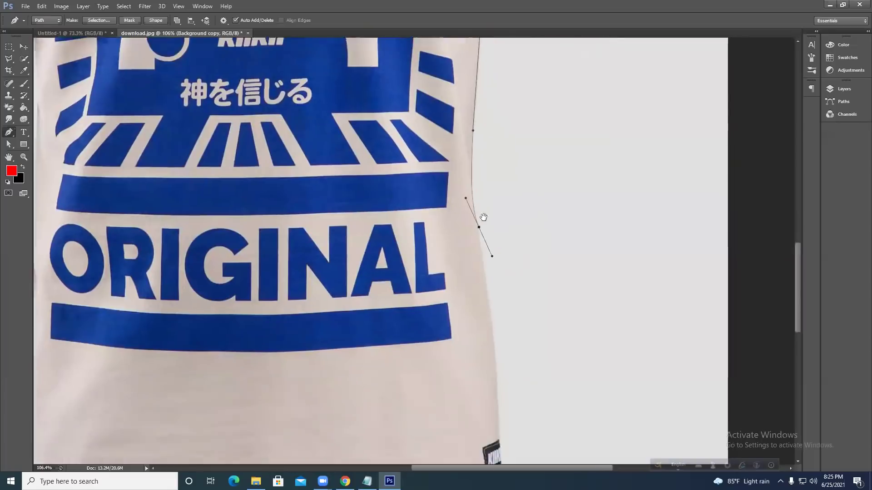
{"action": "scroll", "coordinate": [483, 243], "scroll_direction": "up", "scroll_amount": 4}
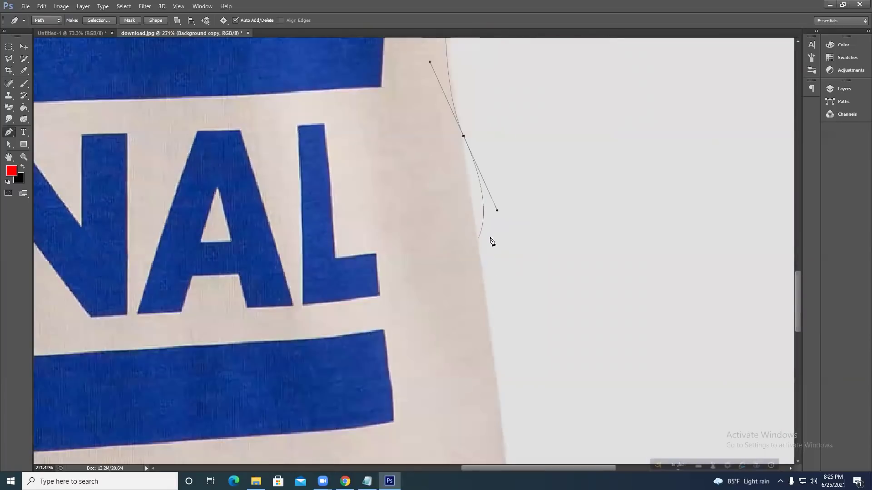
{"action": "left_click_drag", "start_coordinate": [486, 245], "coordinate": [542, 264]}
{"action": "scroll", "coordinate": [496, 214], "scroll_direction": "up", "scroll_amount": 3}
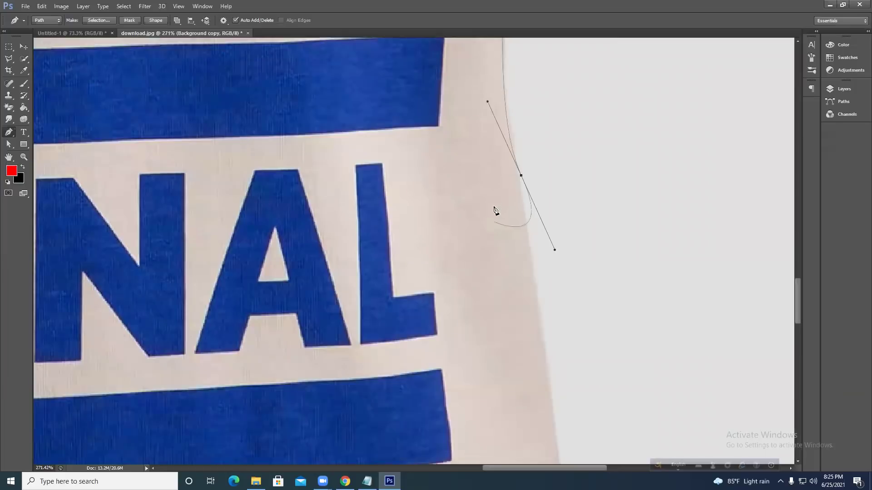
{"action": "key", "text": "alt"}
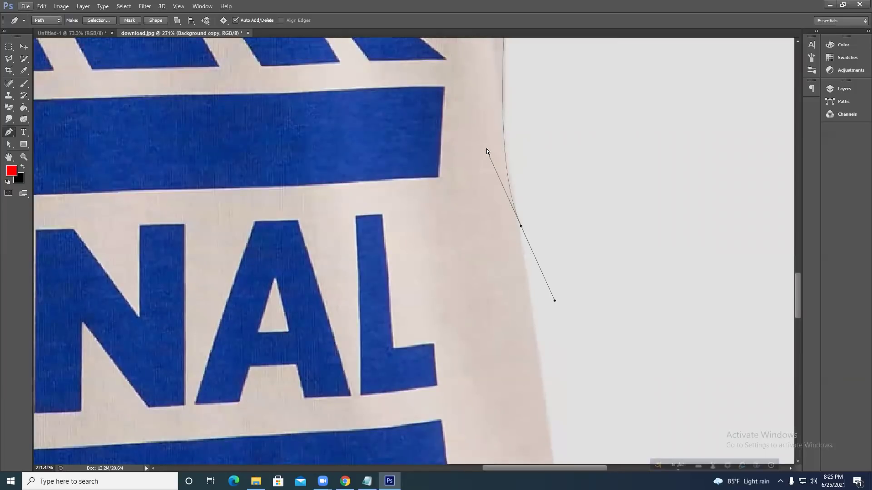
{"action": "left_click", "coordinate": [496, 143], "text": "ctrl"}
{"action": "left_click", "coordinate": [521, 227]}
{"action": "left_click_drag", "start_coordinate": [488, 152], "coordinate": [491, 119]}
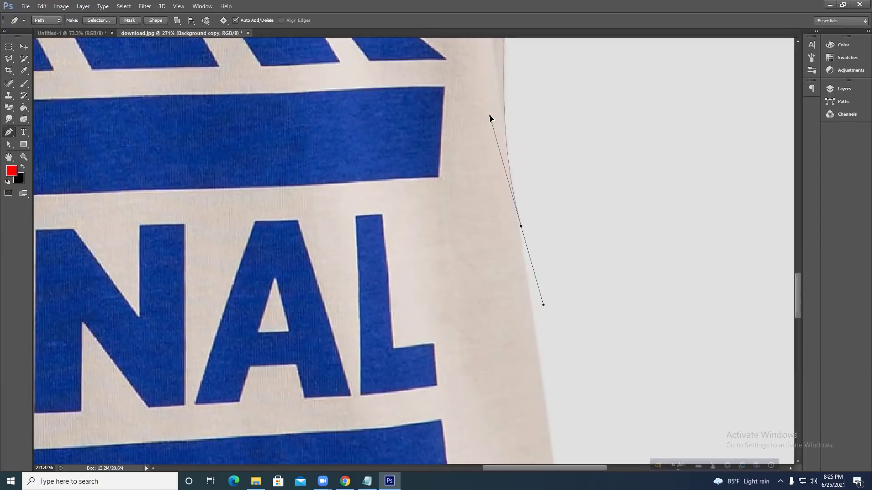
Remove the waist point's forward handle and place a curved anchor point on the side edge just above the black label.
{"action": "scroll", "coordinate": [563, 191], "scroll_direction": "down", "scroll_amount": 1}
{"action": "scroll", "coordinate": [565, 200], "scroll_direction": "down", "scroll_amount": 3, "text": "alt"}
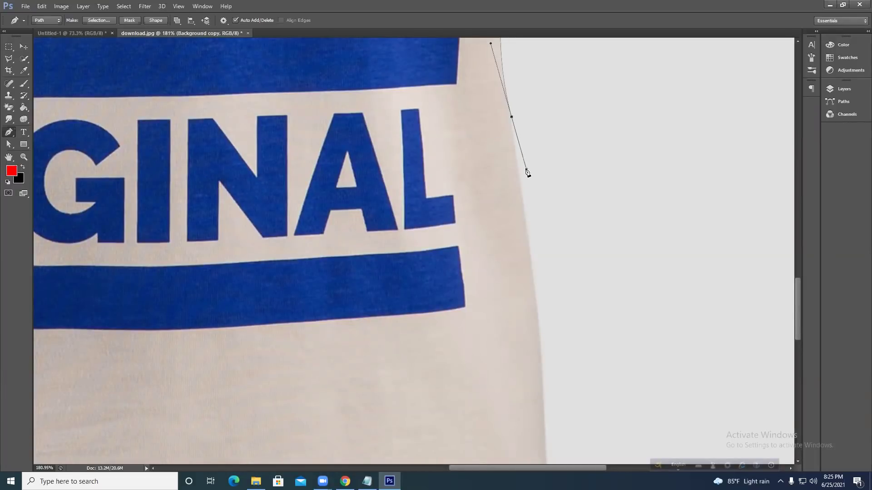
{"action": "scroll", "coordinate": [527, 173], "scroll_direction": "down", "scroll_amount": 5, "text": "alt"}
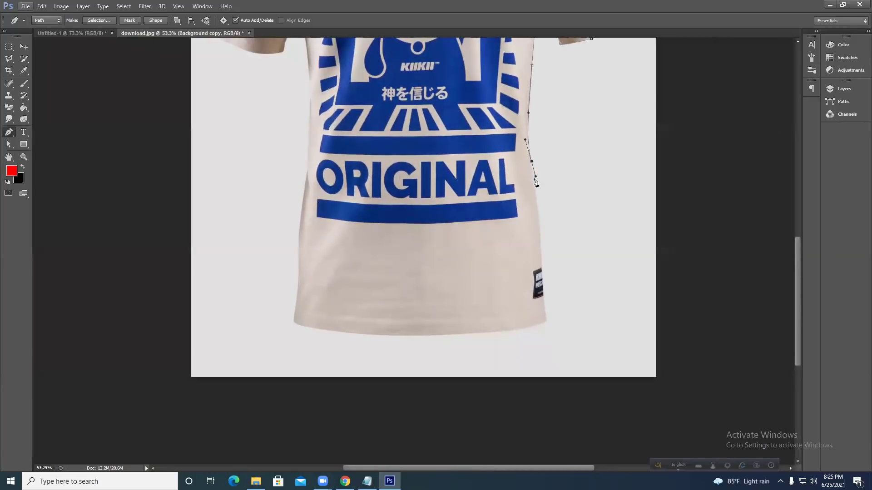
{"action": "key", "text": "alt"}
{"action": "left_click", "coordinate": [533, 166]}
{"action": "left_click_drag", "start_coordinate": [541, 250], "coordinate": [569, 234]}
Place anchor points at the shirt's bottom corner below the black label and partway along the bottom hem.
{"action": "key", "text": "space"}
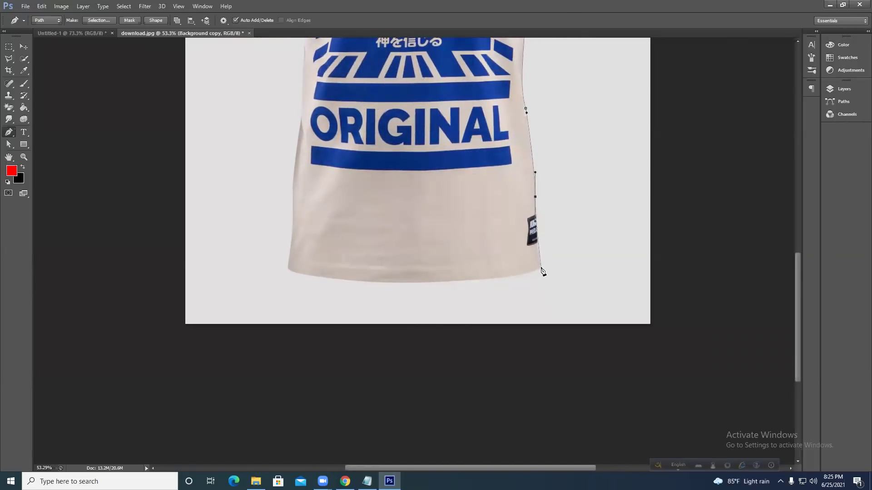
{"action": "key", "text": "space"}
{"action": "left_click_drag", "start_coordinate": [556, 285], "coordinate": [664, 286]}
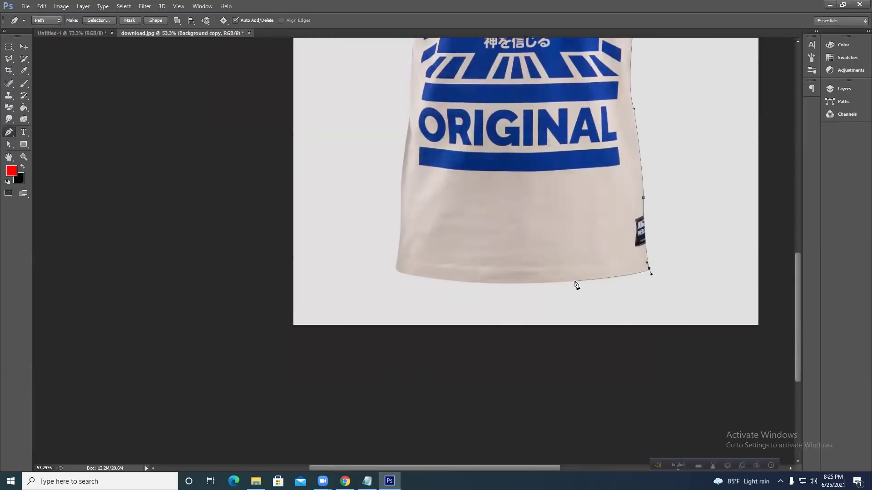
{"action": "left_click", "coordinate": [575, 282]}
Place a curved anchor point at the bottom hem's far corner, bending the path along the hem.
{"action": "key", "text": "space"}
{"action": "left_click_drag", "start_coordinate": [529, 294], "coordinate": [636, 301]}
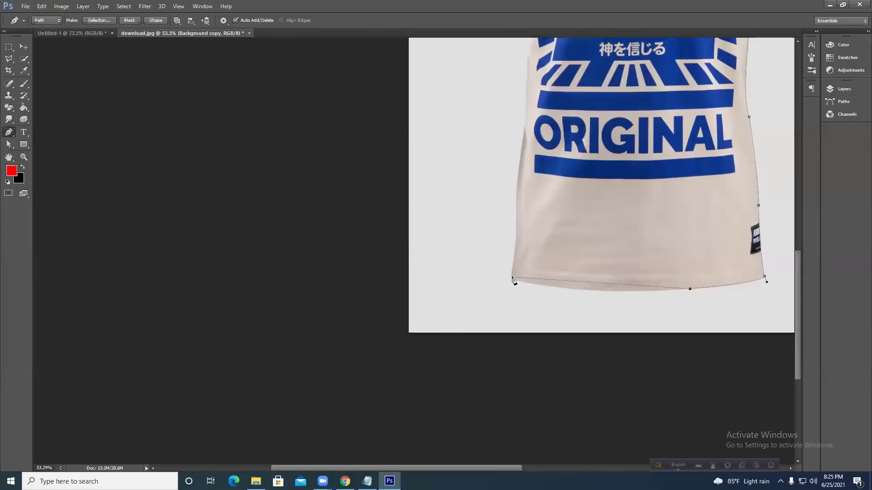
{"action": "left_click_drag", "start_coordinate": [512, 276], "coordinate": [467, 258]}
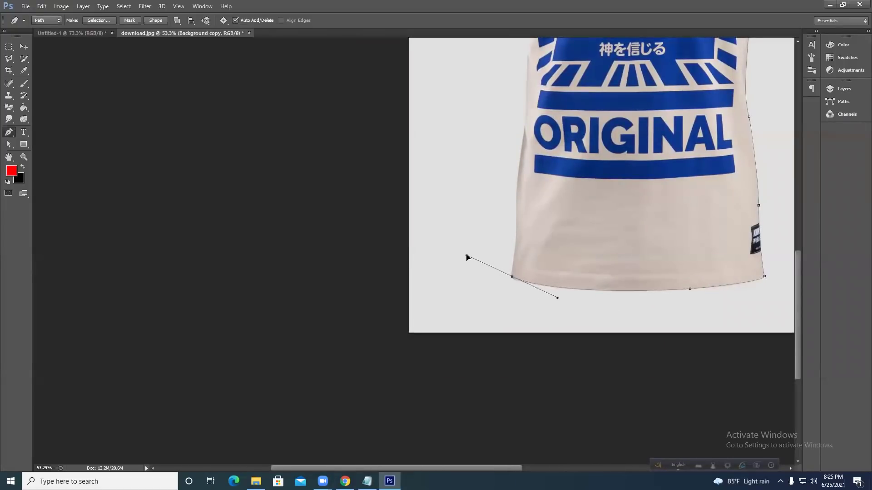
{"action": "left_click_drag", "start_coordinate": [556, 268], "coordinate": [424, 354]}
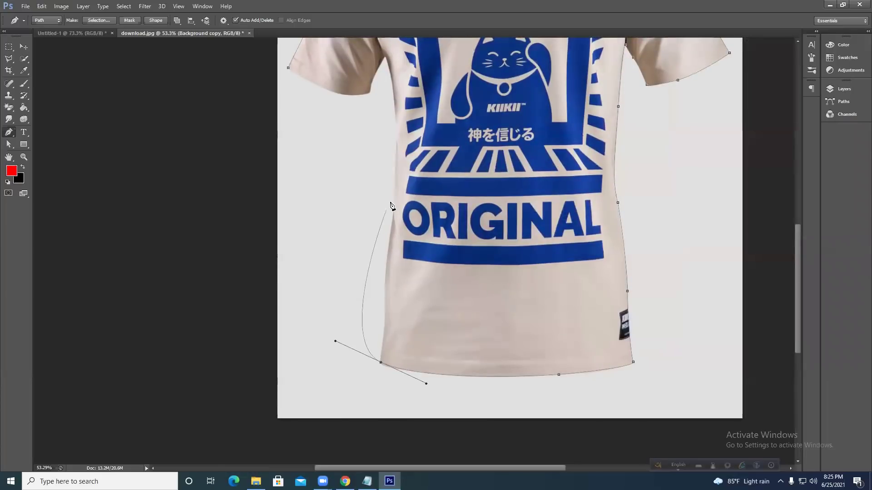
Point the bottom hem corner's forward handle up the shirt's side edge and place an anchor point a short way above the corner.
{"action": "left_click_drag", "start_coordinate": [394, 203], "coordinate": [375, 98]}
{"action": "key", "text": "ctrl+z"}
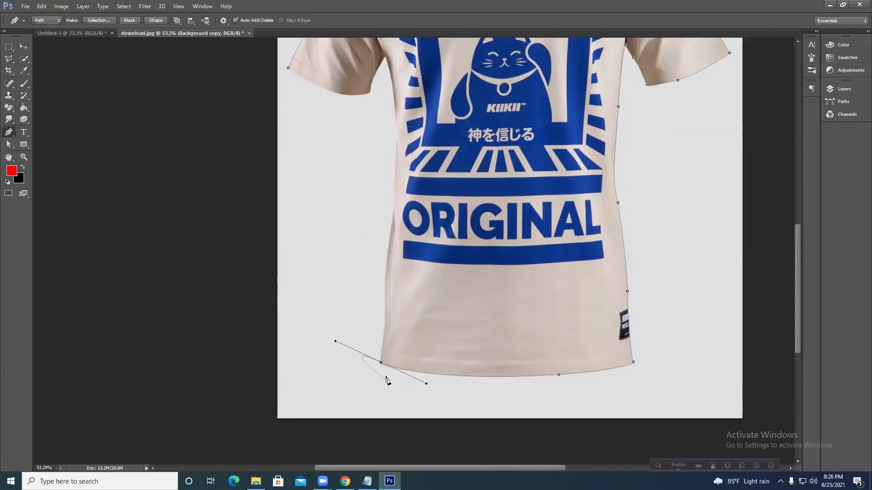
{"action": "left_click_drag", "start_coordinate": [335, 341], "coordinate": [387, 314]}
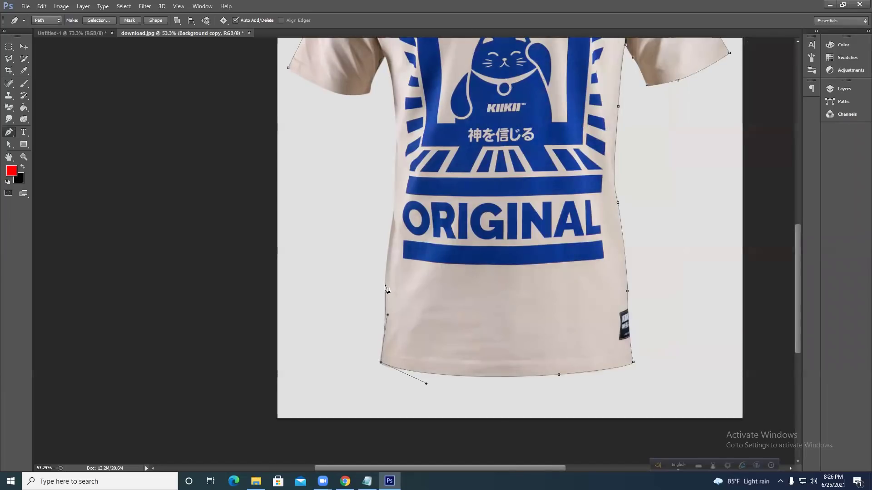
{"action": "left_click_drag", "start_coordinate": [385, 285], "coordinate": [303, 363]}
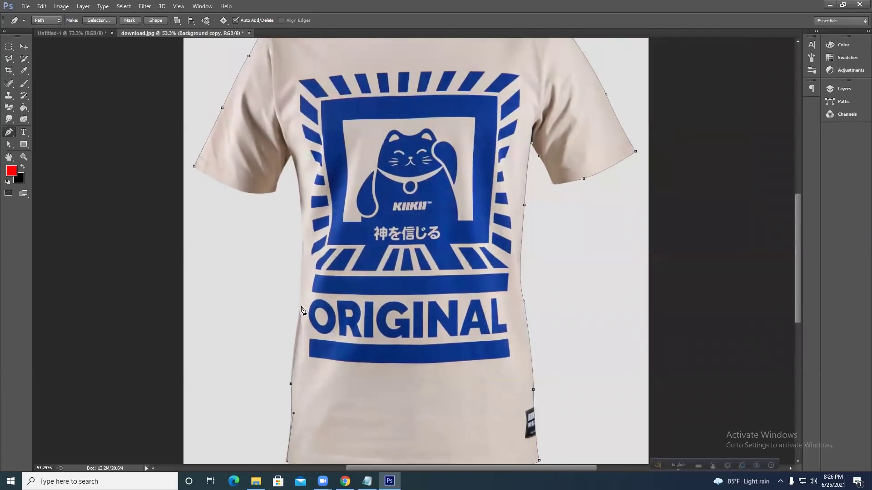
Continue the path up the shirt's side edge with curved anchor points beside the ORIGINAL lettering and at the waist.
{"action": "left_click_drag", "start_coordinate": [300, 310], "coordinate": [306, 270]}
{"action": "left_click_drag", "start_coordinate": [296, 194], "coordinate": [408, 234]}
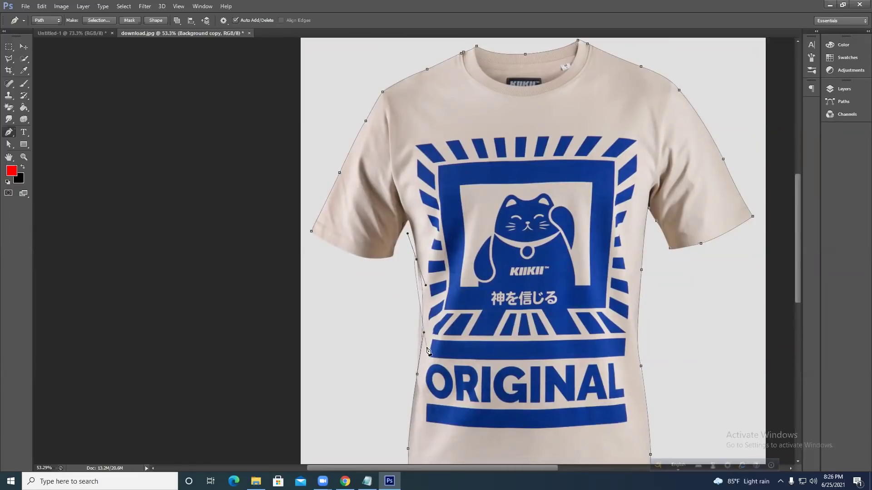
{"action": "key", "text": "ctrl+z"}
{"action": "left_click", "coordinate": [418, 340]}
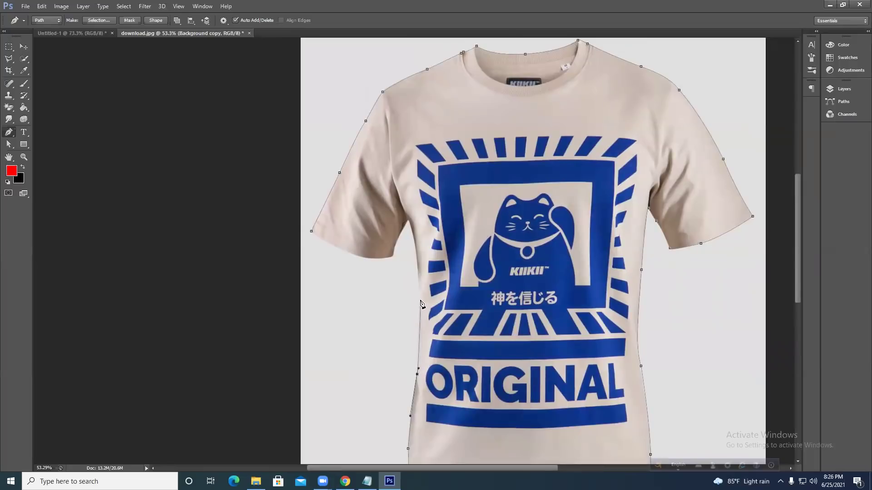
{"action": "left_click_drag", "start_coordinate": [420, 302], "coordinate": [443, 347]}
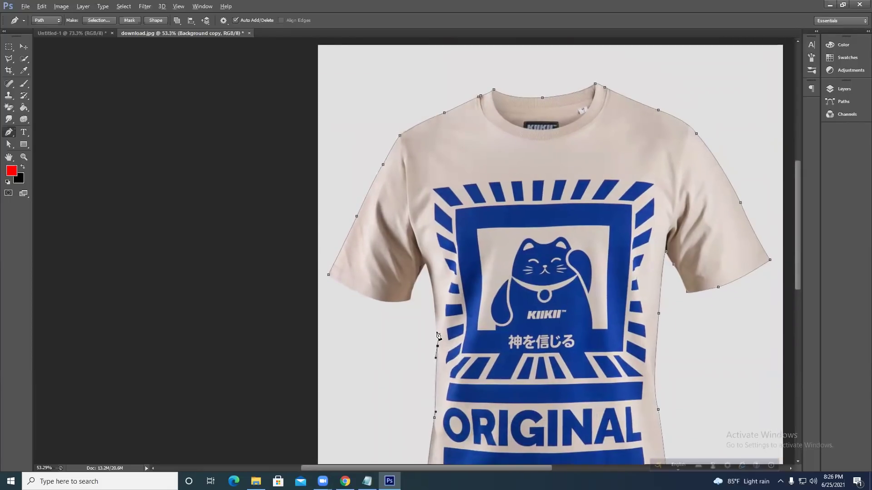
Place a curved anchor point at the armpit and trace the sleeve's inner edge down to its lower corner.
{"action": "left_click", "coordinate": [428, 270]}
{"action": "left_click_drag", "start_coordinate": [423, 263], "coordinate": [492, 257]}
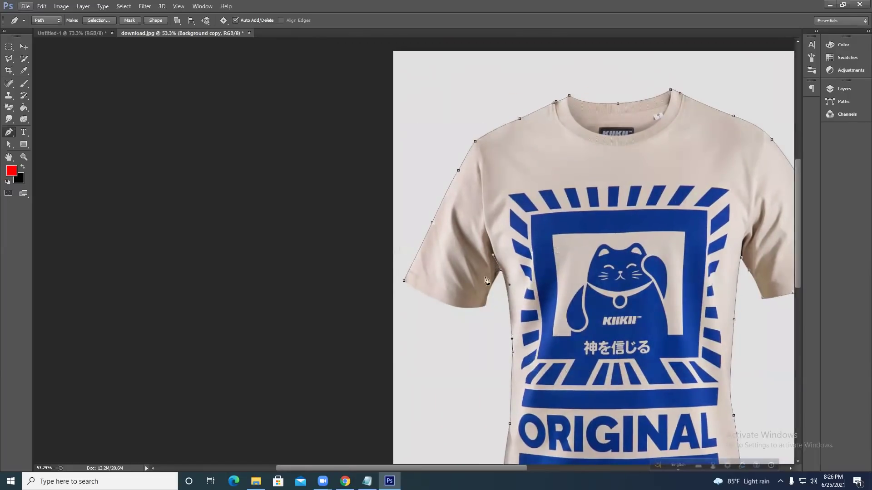
{"action": "scroll", "coordinate": [510, 295], "scroll_direction": "up", "scroll_amount": 8}
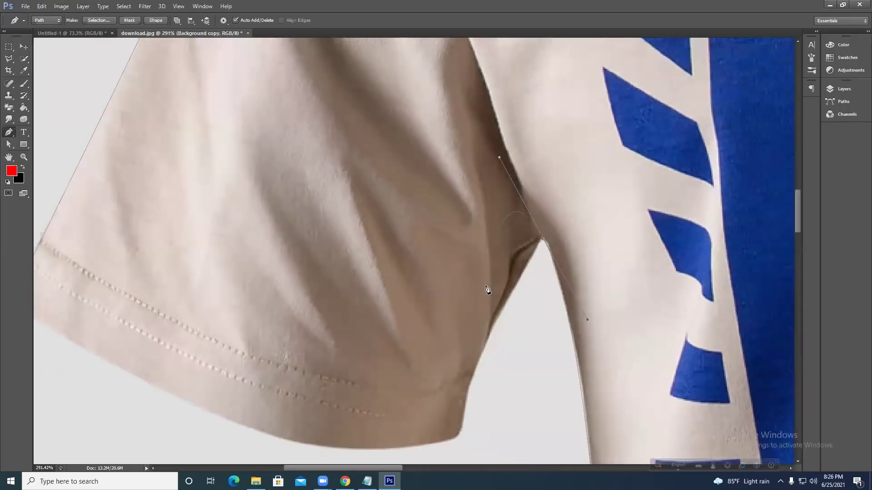
{"action": "scroll", "coordinate": [487, 290], "scroll_direction": "down", "scroll_amount": 8}
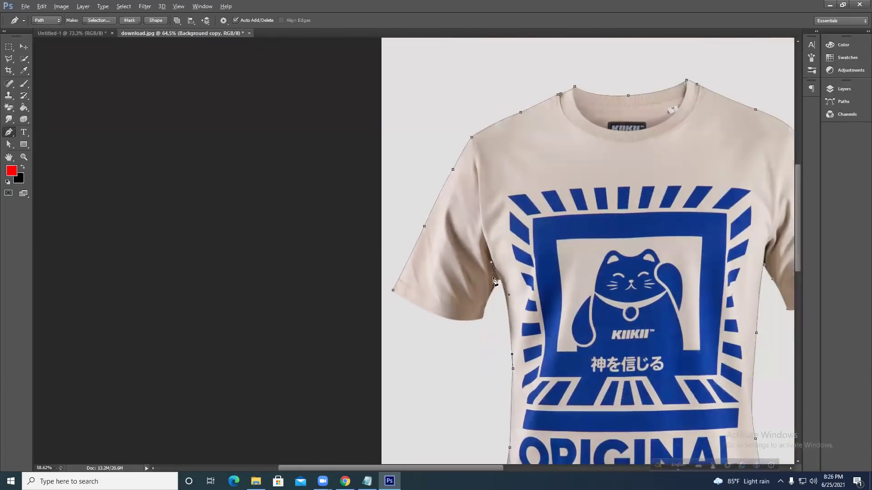
{"action": "scroll", "coordinate": [495, 282], "scroll_direction": "down", "scroll_amount": 2}
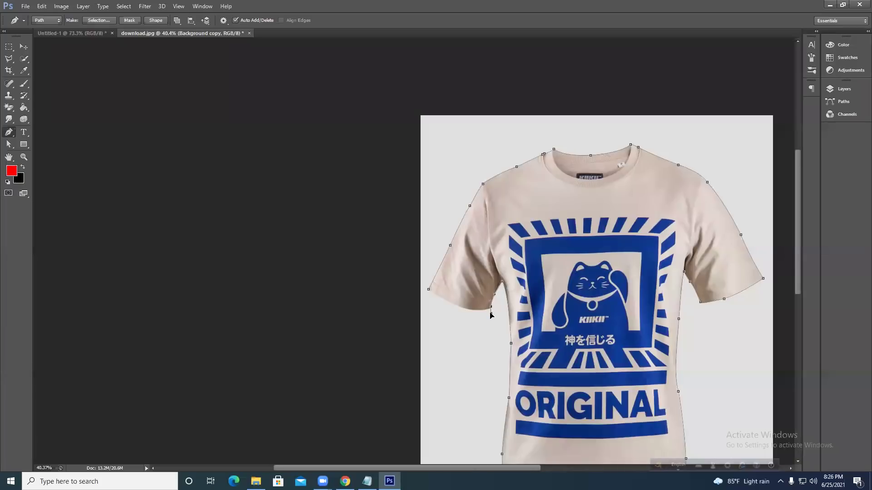
{"action": "scroll", "coordinate": [503, 313], "scroll_direction": "up", "scroll_amount": 3}
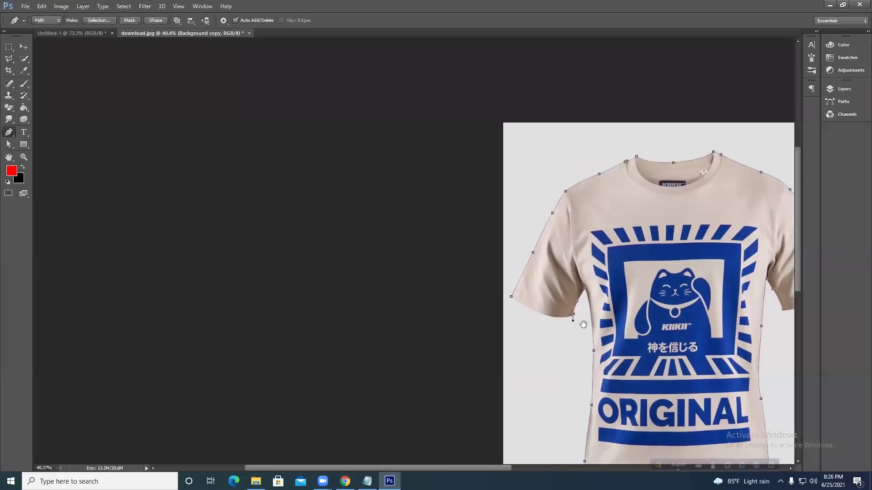
Adjust the forward handle at the sleeve's inner corner and place a curved anchor point partway along the sleeve hem.
{"action": "left_click_drag", "start_coordinate": [548, 311], "coordinate": [542, 306]}
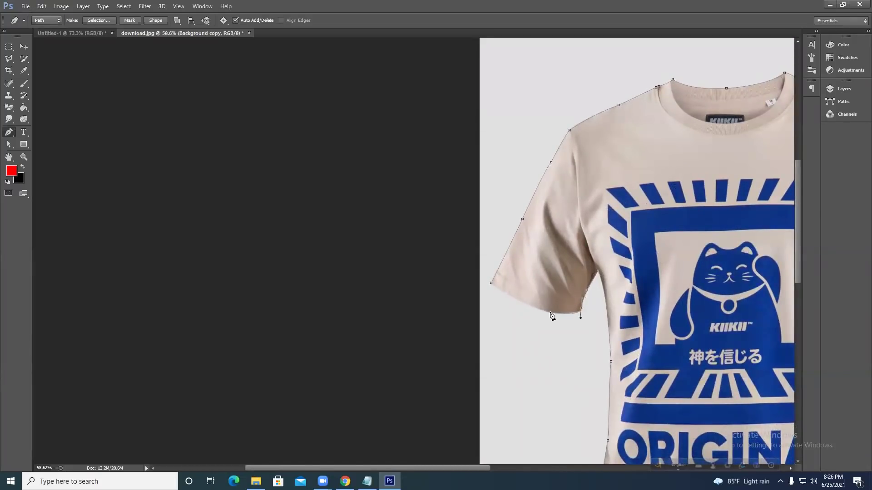
{"action": "scroll", "coordinate": [582, 315], "scroll_direction": "up", "scroll_amount": 2}
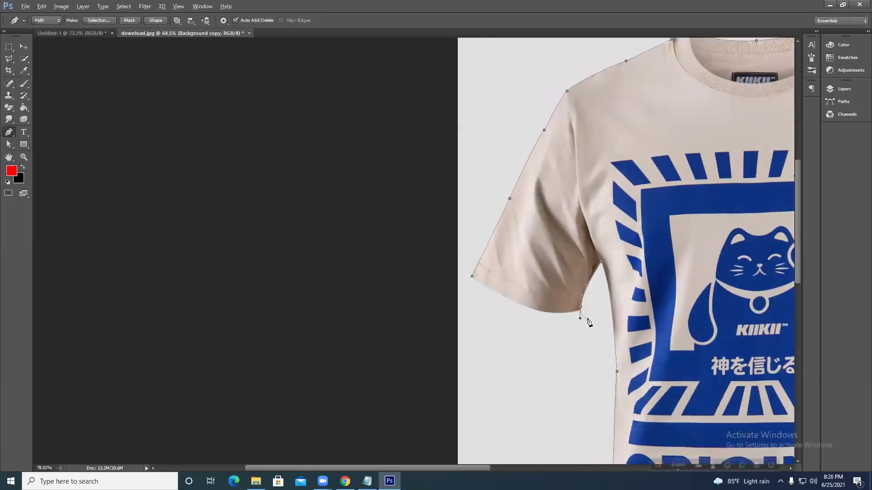
{"action": "left_click", "coordinate": [580, 309], "text": "alt"}
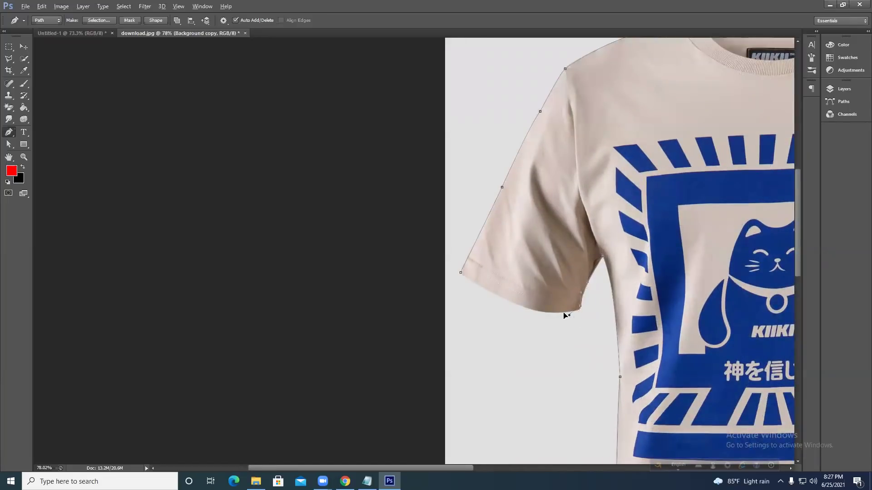
{"action": "left_click_drag", "start_coordinate": [580, 317], "coordinate": [626, 331]}
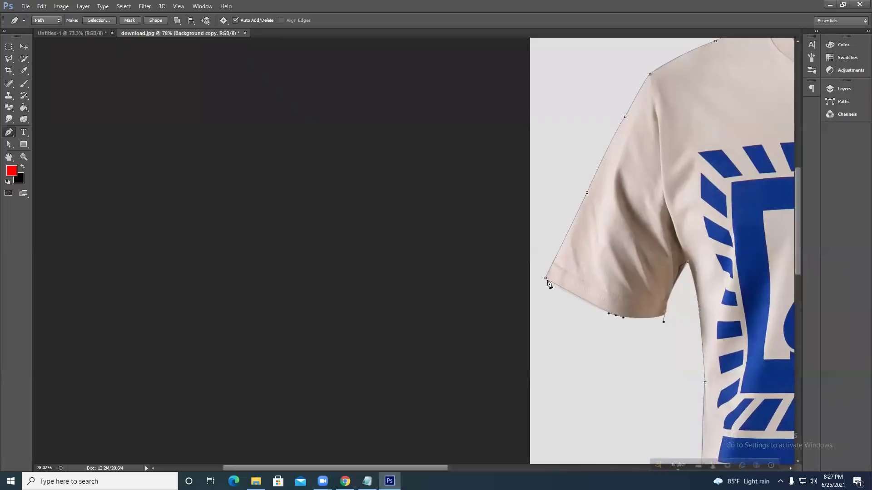
Close the path at the sleeve's outer corner and show the finished work path in the list of paths.
{"action": "left_click", "coordinate": [546, 280]}
{"action": "left_click_drag", "start_coordinate": [542, 273], "coordinate": [536, 271]}
{"action": "scroll", "coordinate": [540, 273], "scroll_direction": "down", "scroll_amount": 5}
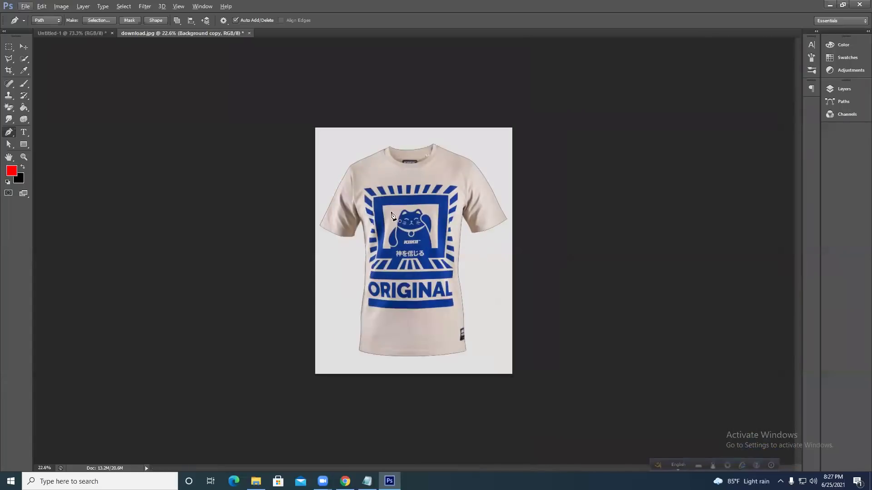
{"action": "left_click", "coordinate": [857, 102]}
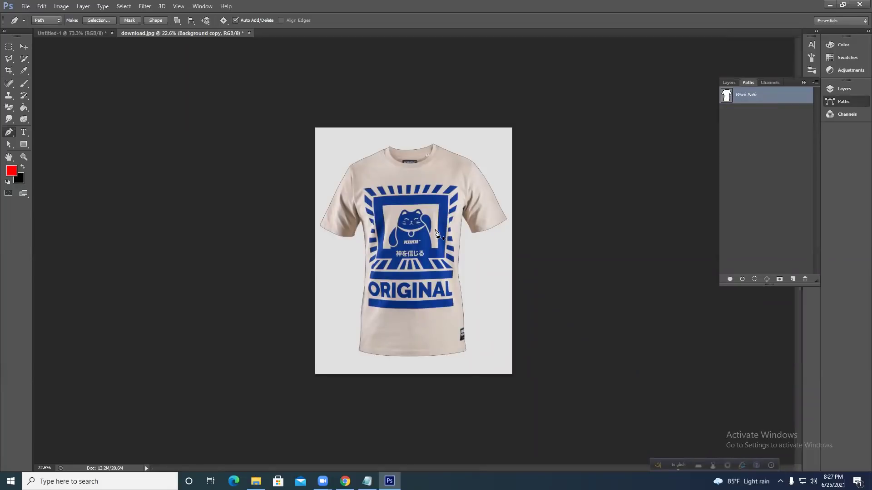
Save the document to the Desktop in Photoshop format as "T-shirt Clipping paths" with Maximize Compatibility enabled.
{"action": "left_click", "coordinate": [24, 49]}
{"action": "left_click", "coordinate": [25, 6]}
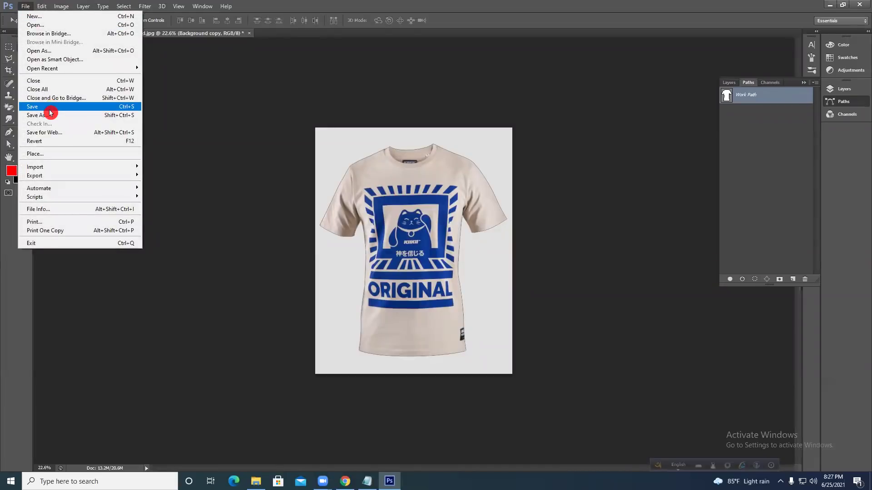
{"action": "left_click", "coordinate": [50, 115]}
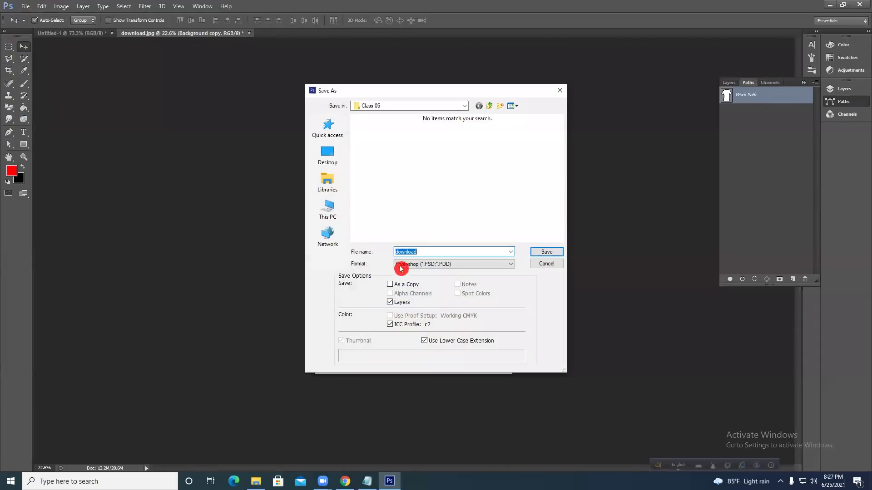
{"action": "left_click", "coordinate": [327, 159]}
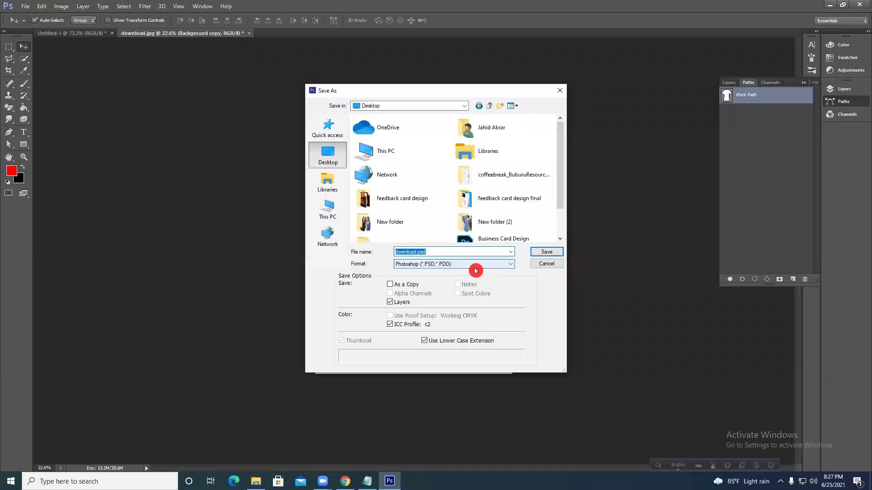
{"action": "type", "text": "T-shirt"}
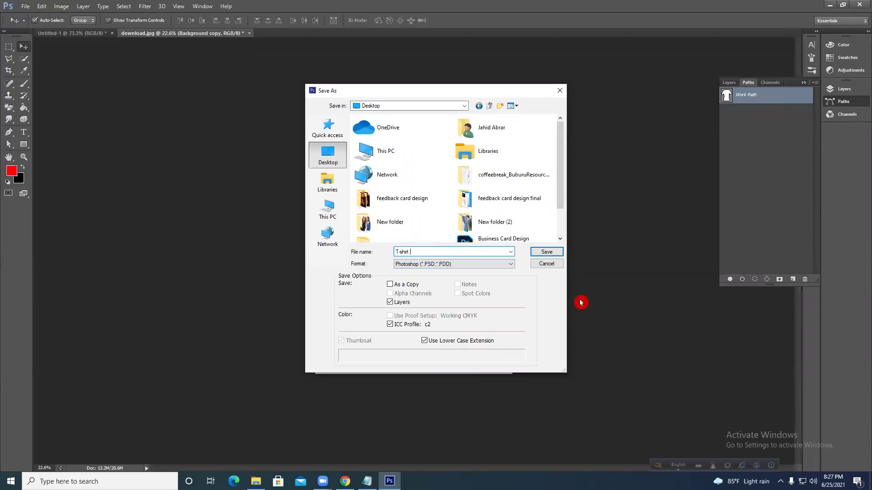
{"action": "type", "text": "C"}
{"action": "type", "text": "lipping paths"}
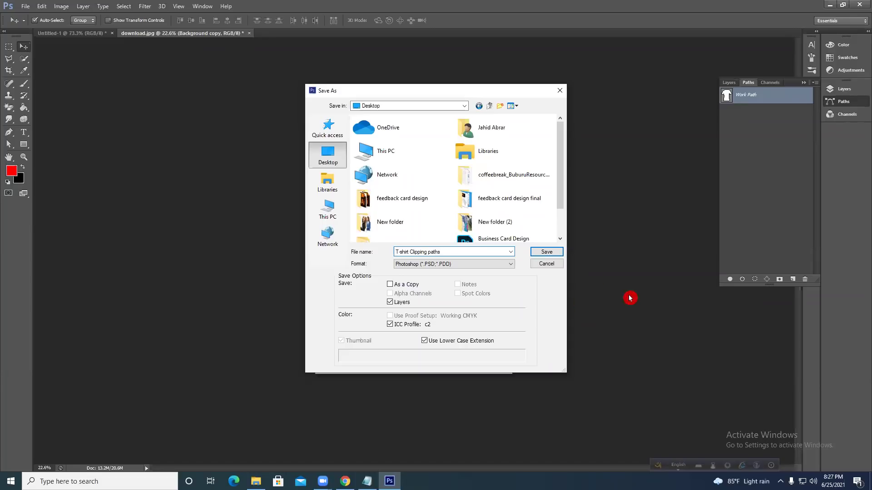
{"action": "left_click", "coordinate": [553, 251]}
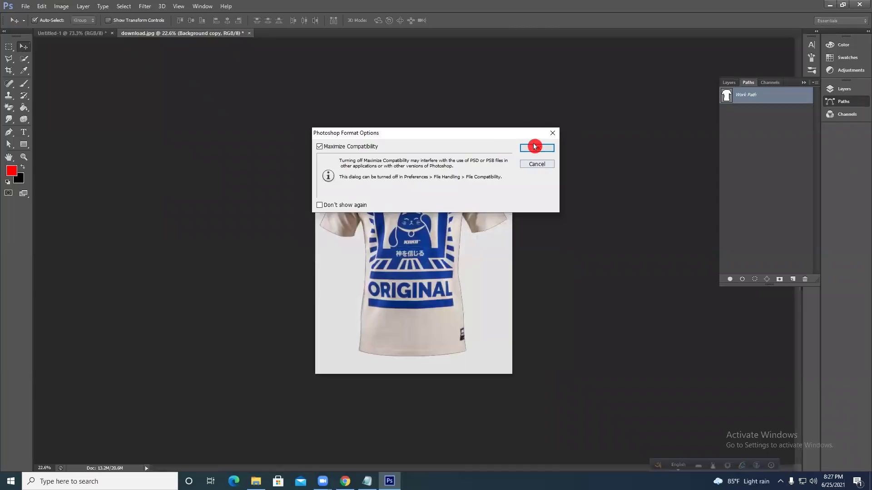
{"action": "left_click", "coordinate": [535, 148]}
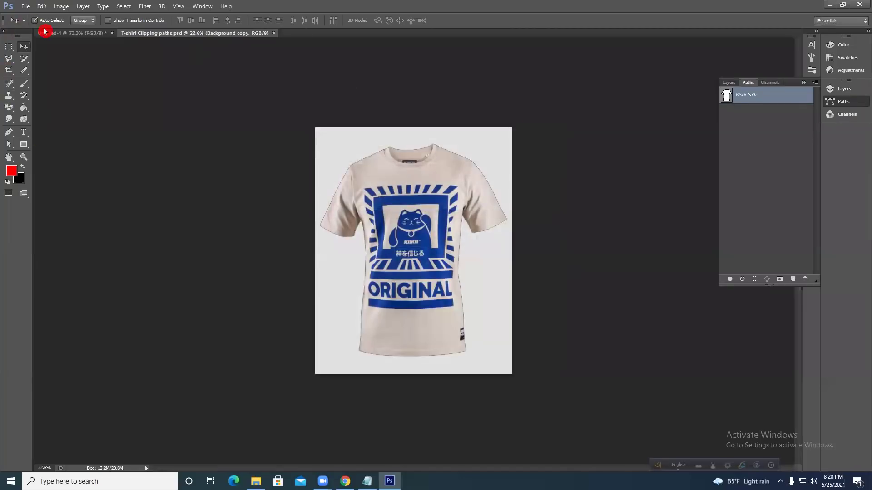
Move the saved T-shirt Clipping paths file to an empty area of the Windows desktop, and return to Photoshop.
{"action": "left_click", "coordinate": [806, 85]}
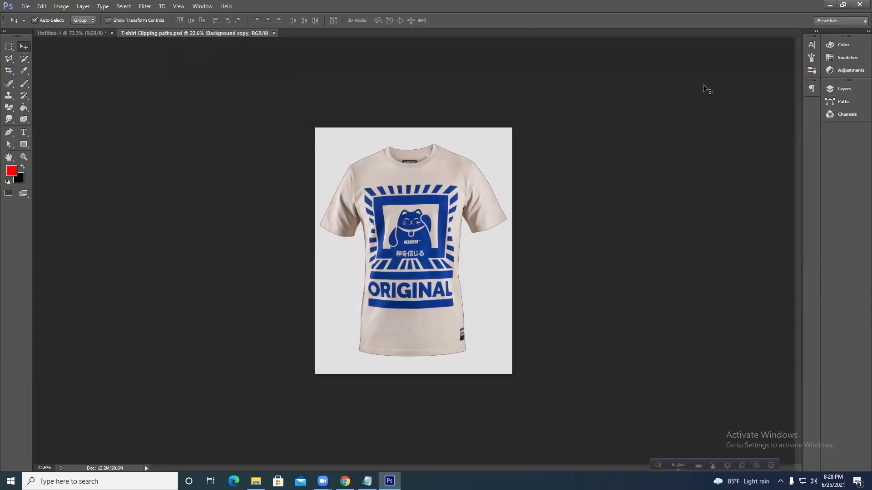
{"action": "left_click", "coordinate": [831, 6]}
{"action": "left_click", "coordinate": [641, 117]}
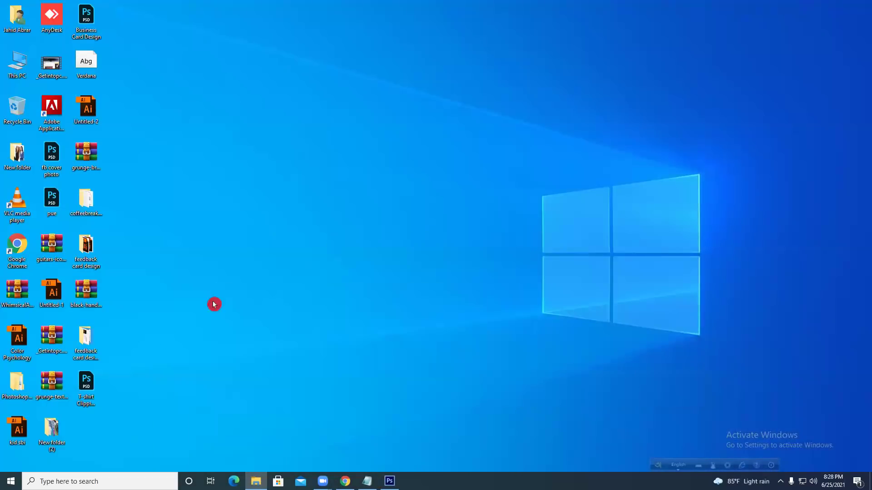
{"action": "left_click_drag", "start_coordinate": [98, 388], "coordinate": [472, 113]}
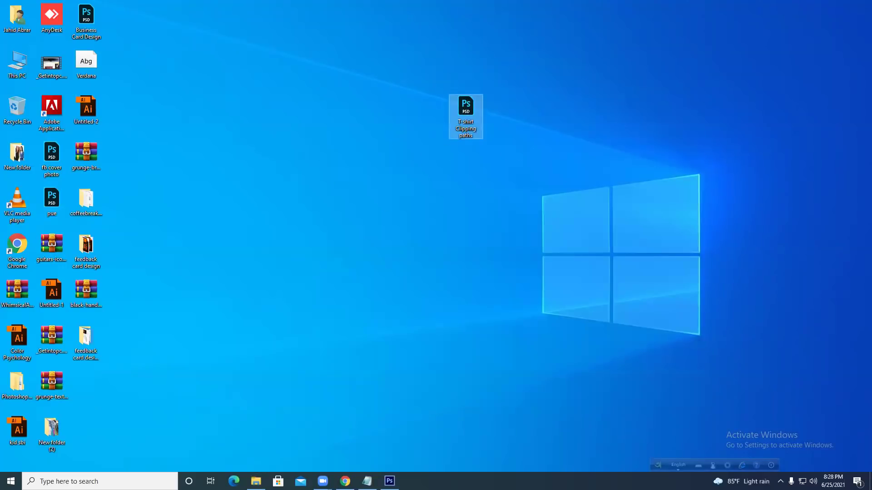
{"action": "left_click", "coordinate": [389, 481]}
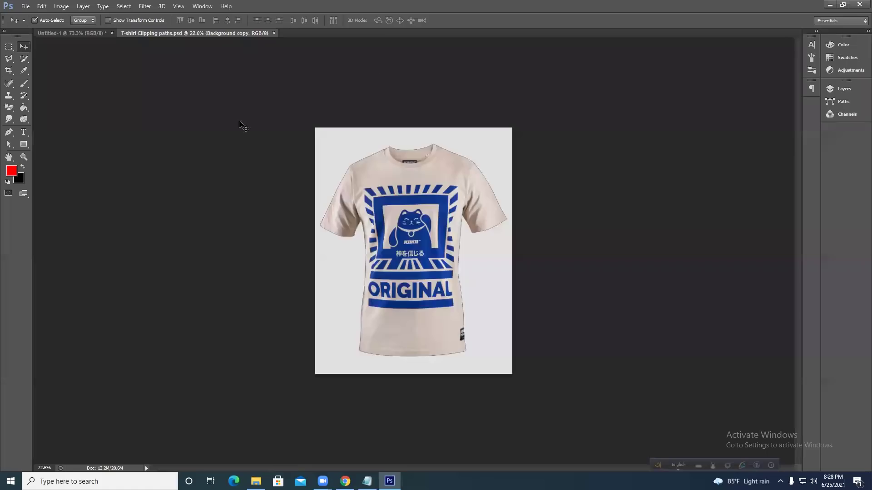
{"action": "left_click", "coordinate": [11, 48]}
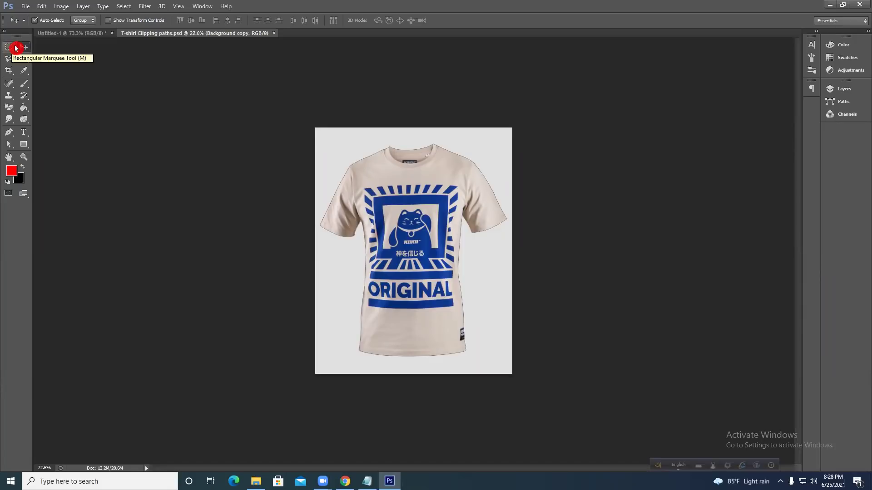
{"action": "left_click", "coordinate": [21, 46]}
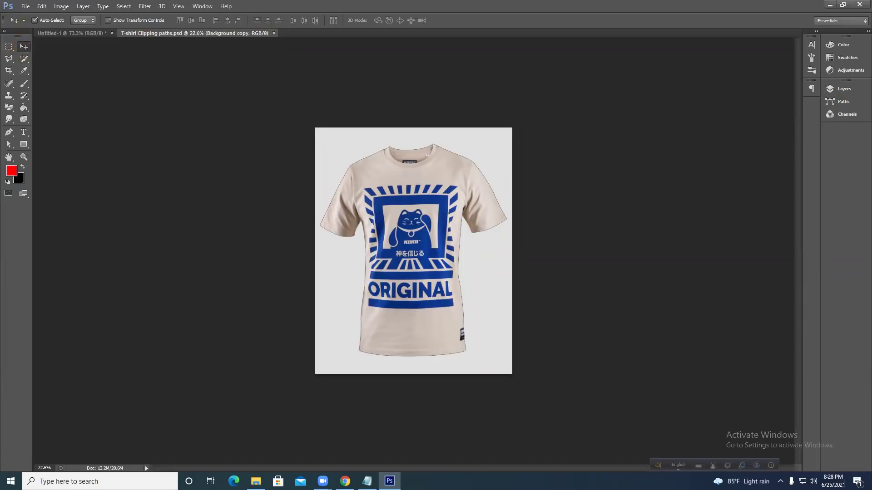
{"action": "left_click", "coordinate": [636, 419]}
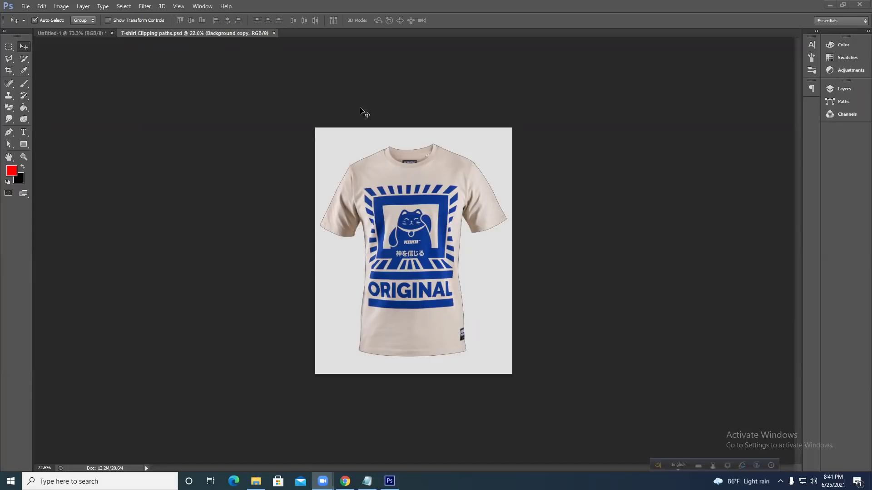
{"action": "scroll", "coordinate": [353, 239], "scroll_direction": "up", "scroll_amount": 2}
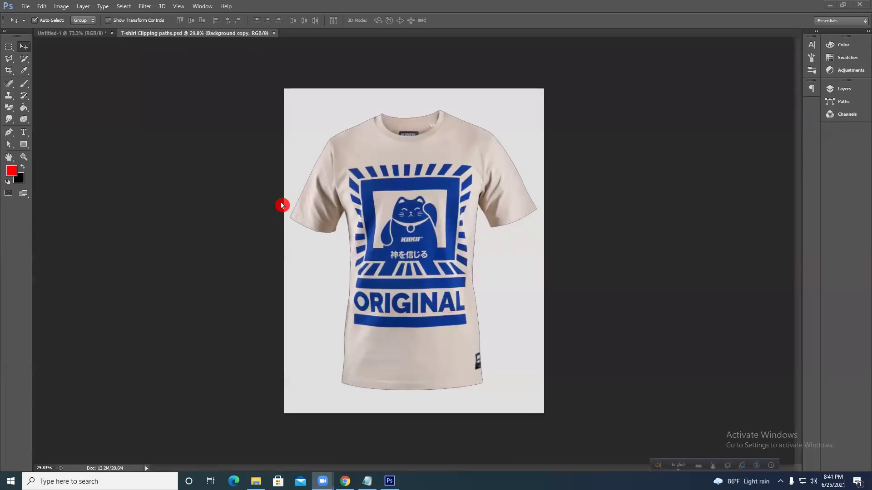
{"action": "scroll", "coordinate": [282, 205], "scroll_direction": "up", "scroll_amount": 1}
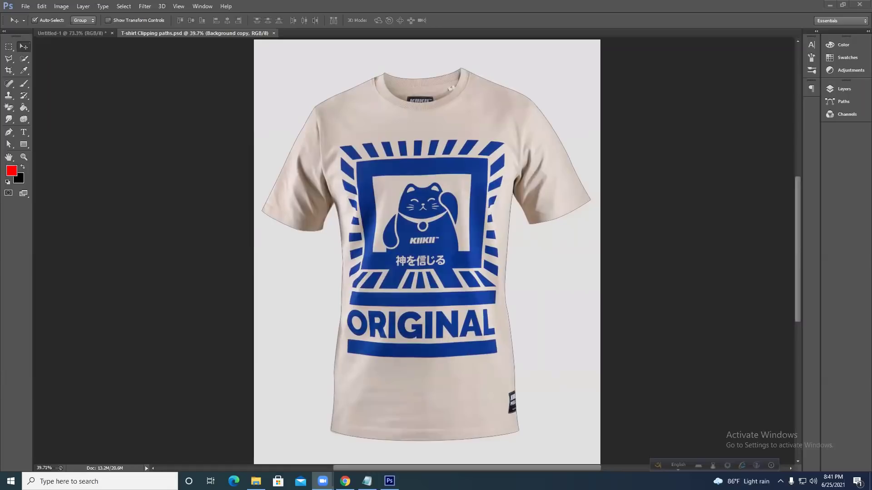
{"action": "left_click", "coordinate": [650, 363]}
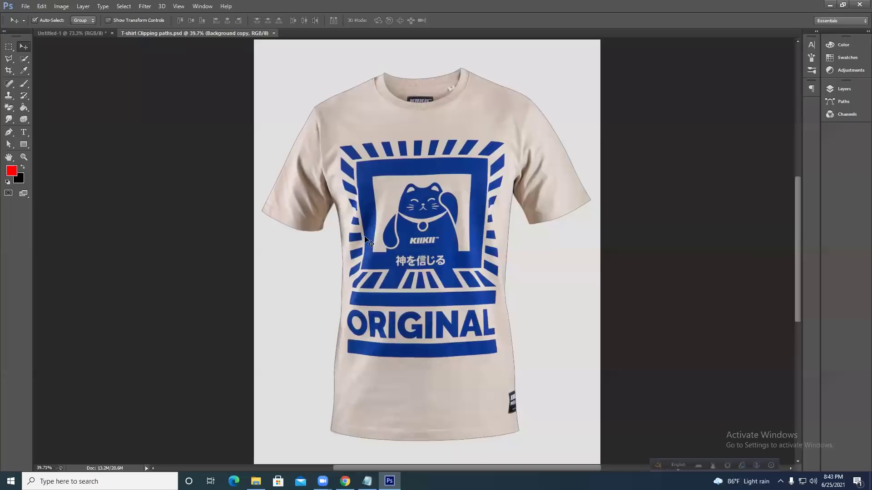
{"action": "left_click", "coordinate": [9, 132]}
{"action": "left_click", "coordinate": [9, 145]}
{"action": "left_click_drag", "start_coordinate": [9, 147], "coordinate": [68, 143]}
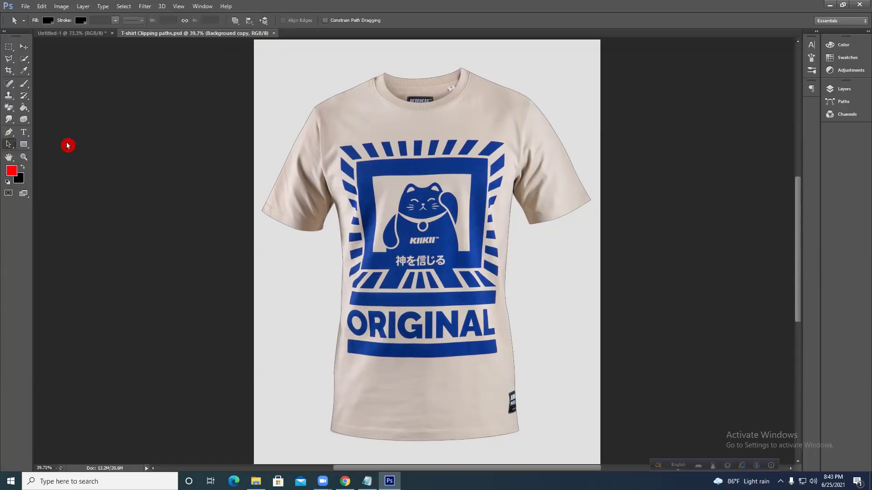
{"action": "left_click", "coordinate": [24, 47]}
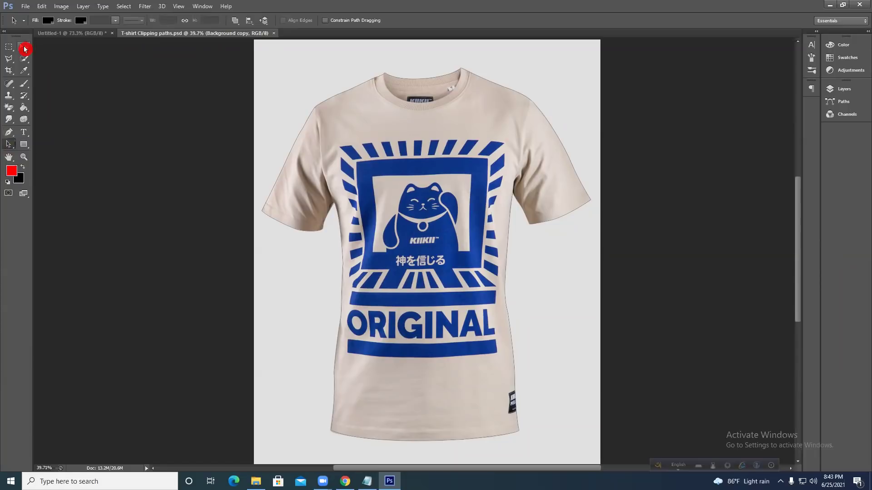
{"action": "key", "text": "a"}
{"action": "left_click", "coordinate": [33, 147]}
{"action": "mouse_move", "coordinate": [9, 147]}
{"action": "left_mouse_down"}
{"action": "mouse_move", "coordinate": [77, 149]}
{"action": "mouse_move", "coordinate": [54, 156]}
{"action": "mouse_move", "coordinate": [48, 144]}
{"action": "left_mouse_up"}
{"action": "left_click", "coordinate": [11, 145]}
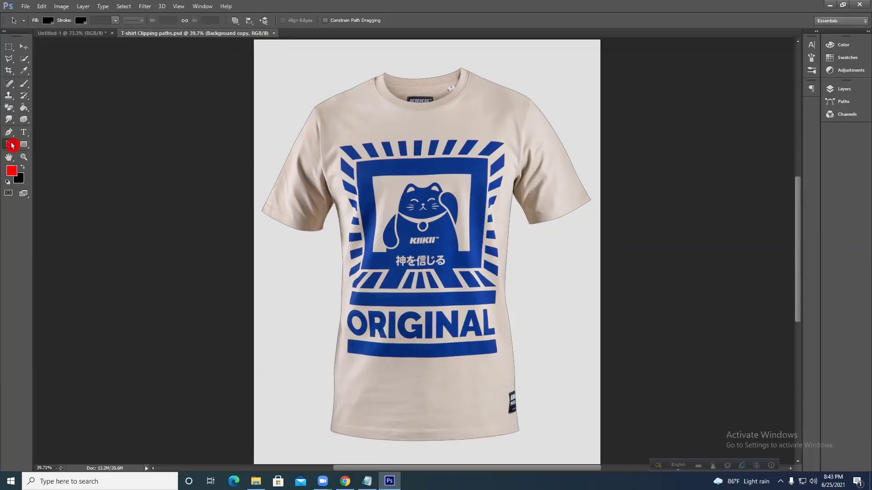
{"action": "left_click", "coordinate": [297, 135]}
{"action": "left_click", "coordinate": [267, 148]}
{"action": "left_click", "coordinate": [24, 46]}
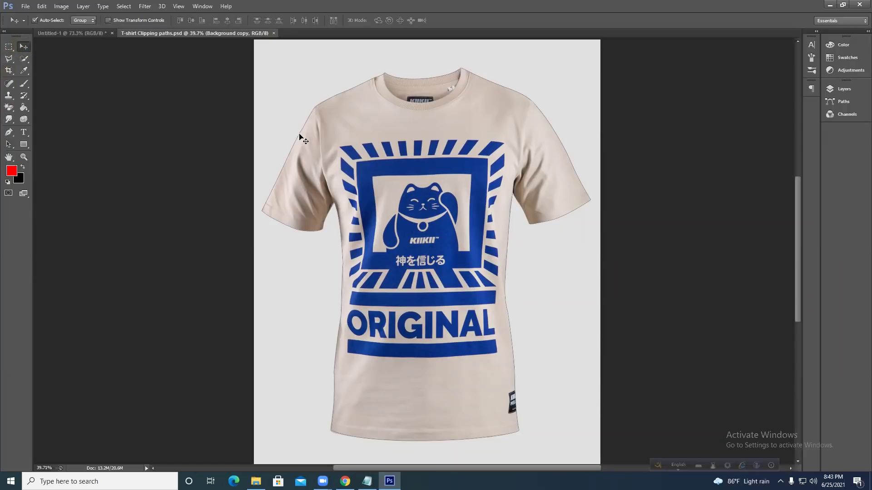
{"action": "left_click", "coordinate": [29, 72]}
{"action": "left_click", "coordinate": [14, 148]}
{"action": "left_click", "coordinate": [302, 130]}
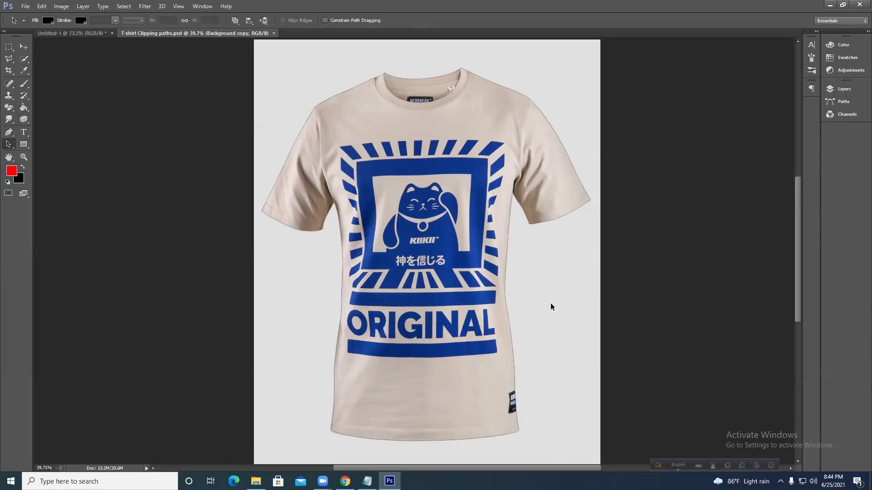
Show the work path in the list of paths and examine the traced outline around the sleeve.
{"action": "left_click", "coordinate": [505, 290]}
{"action": "left_click", "coordinate": [505, 289]}
{"action": "left_click", "coordinate": [590, 263]}
{"action": "left_click", "coordinate": [844, 101]}
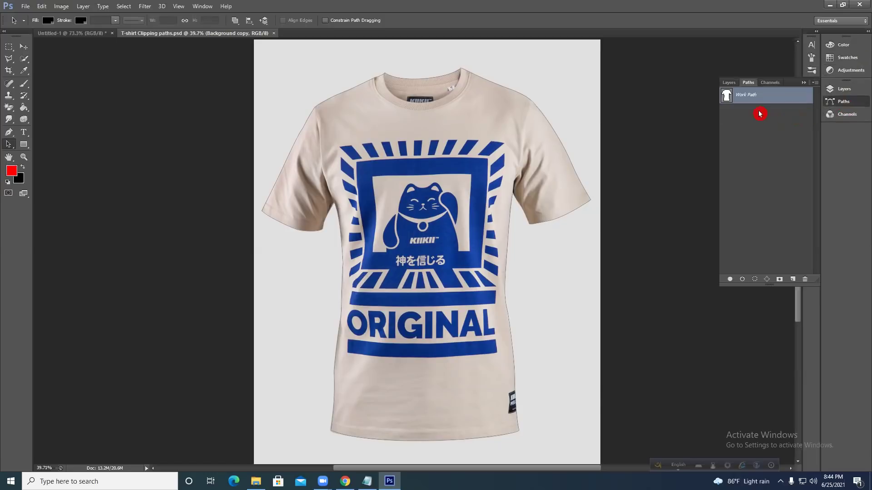
{"action": "left_click", "coordinate": [462, 151]}
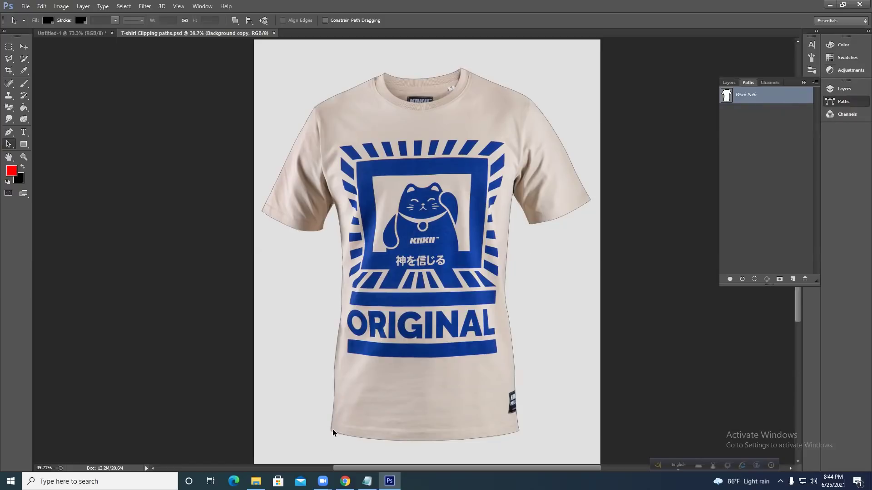
{"action": "scroll", "coordinate": [264, 177], "scroll_direction": "up", "scroll_amount": 4}
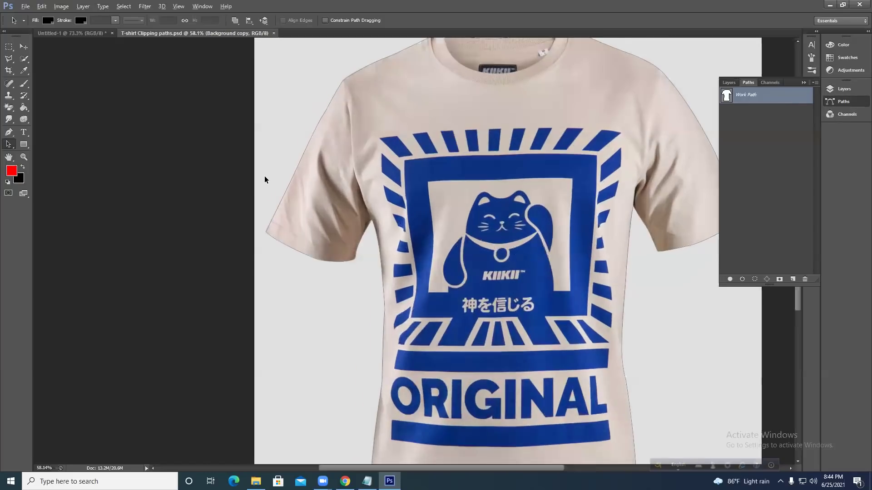
{"action": "scroll", "coordinate": [272, 187], "scroll_direction": "up", "scroll_amount": 3}
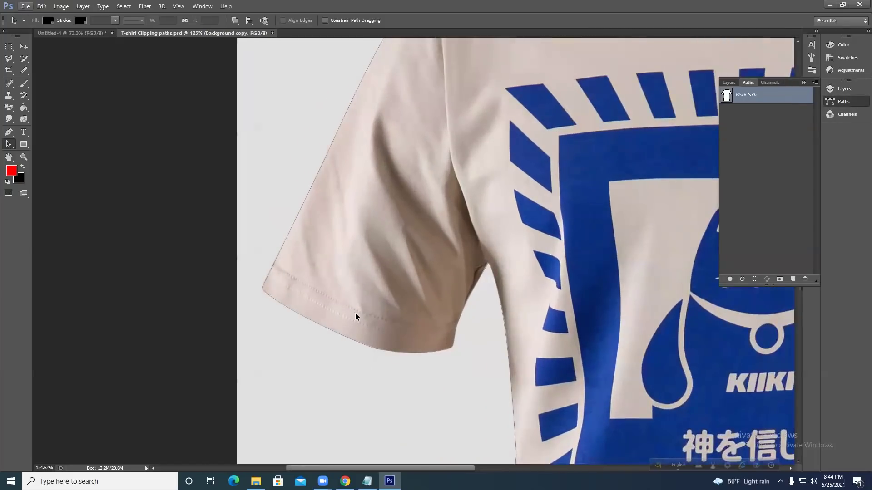
{"action": "scroll", "coordinate": [443, 316], "scroll_direction": "down", "scroll_amount": 6}
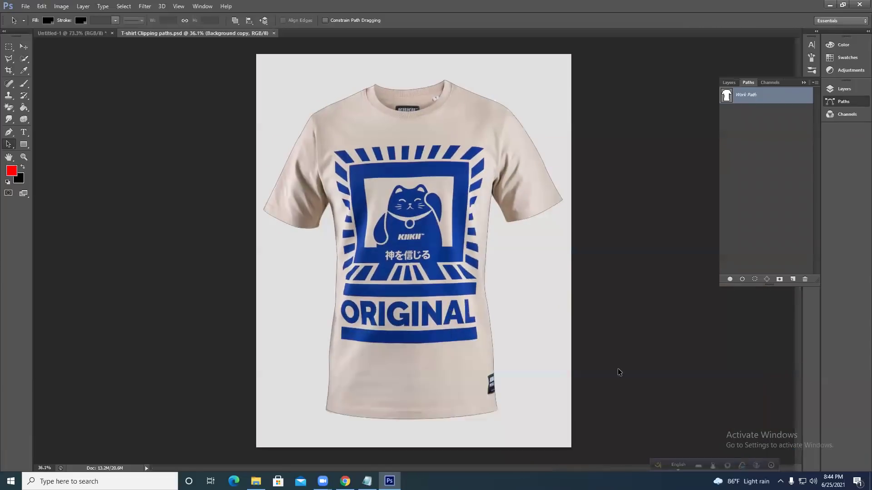
Use the Direct Selection tool to inspect the work path's anchor points and curve handles along the shirt's side edges.
{"action": "left_click", "coordinate": [8, 146]}
{"action": "left_click", "coordinate": [45, 144]}
{"action": "left_click", "coordinate": [487, 296]}
{"action": "left_click", "coordinate": [9, 144]}
{"action": "left_click", "coordinate": [56, 143]}
{"action": "left_click", "coordinate": [339, 262]}
{"action": "left_click", "coordinate": [10, 145]}
{"action": "left_click", "coordinate": [44, 155]}
{"action": "left_click", "coordinate": [487, 301]}
{"action": "left_click", "coordinate": [329, 358]}
{"action": "left_click", "coordinate": [328, 359]}
{"action": "left_click_drag", "start_coordinate": [333, 417], "coordinate": [358, 420]}
{"action": "left_click_drag", "start_coordinate": [309, 345], "coordinate": [328, 333]}
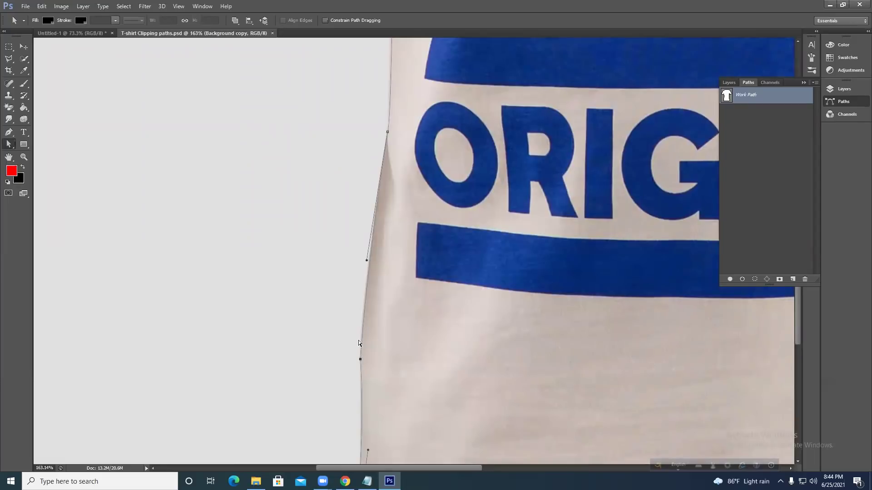
{"action": "scroll", "coordinate": [367, 358], "scroll_direction": "down", "scroll_amount": 5}
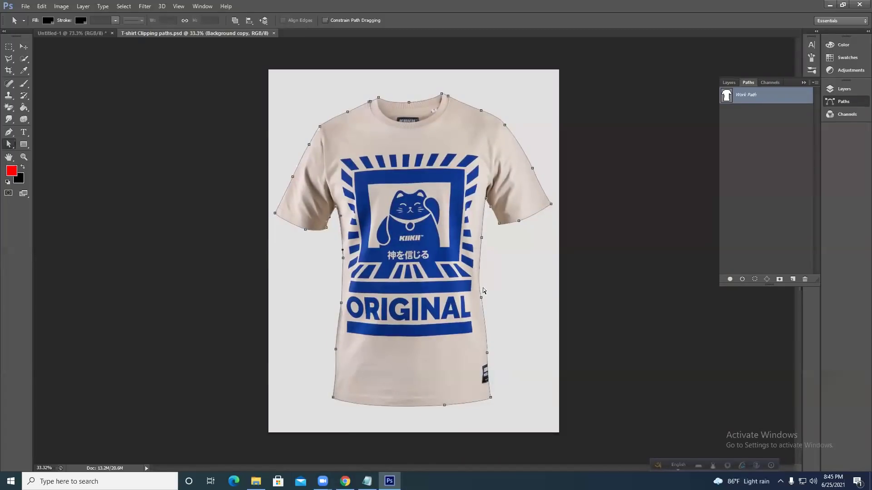
Adjust a curve handle on the right sleeve hem and reposition the anchor point and handles at the shirt's right waist.
{"action": "scroll", "coordinate": [486, 336], "scroll_direction": "up", "scroll_amount": 3}
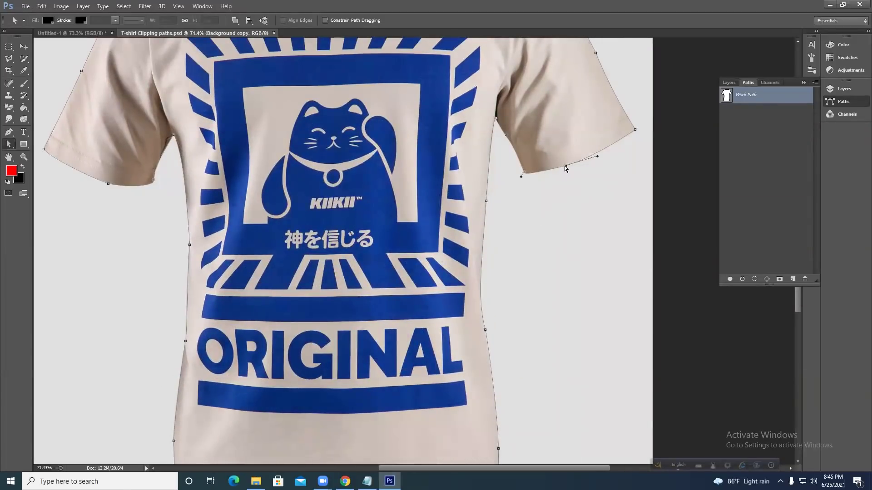
{"action": "mouse_move", "coordinate": [597, 157]}
{"action": "left_mouse_down"}
{"action": "mouse_move", "coordinate": [648, 179]}
{"action": "mouse_move", "coordinate": [603, 157]}
{"action": "left_mouse_up"}
{"action": "left_click_drag", "start_coordinate": [492, 355], "coordinate": [503, 333]}
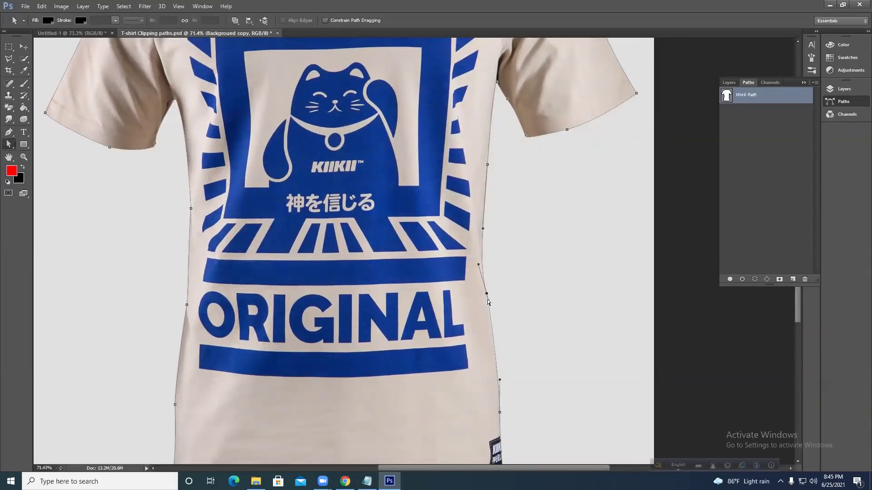
{"action": "mouse_move", "coordinate": [489, 301]}
{"action": "left_mouse_down"}
{"action": "mouse_move", "coordinate": [549, 315]}
{"action": "mouse_move", "coordinate": [490, 314]}
{"action": "left_mouse_up"}
{"action": "left_click_drag", "start_coordinate": [481, 263], "coordinate": [481, 260]}
{"action": "left_click_drag", "start_coordinate": [9, 144], "coordinate": [28, 154]}
{"action": "mouse_move", "coordinate": [489, 314]}
{"action": "left_mouse_down"}
{"action": "mouse_move", "coordinate": [538, 308]}
{"action": "mouse_move", "coordinate": [559, 253]}
{"action": "mouse_move", "coordinate": [539, 294]}
{"action": "mouse_move", "coordinate": [489, 315]}
{"action": "left_mouse_up"}
{"action": "left_click_drag", "start_coordinate": [482, 257], "coordinate": [479, 256]}
{"action": "scroll", "coordinate": [509, 280], "scroll_direction": "down", "scroll_amount": 6}
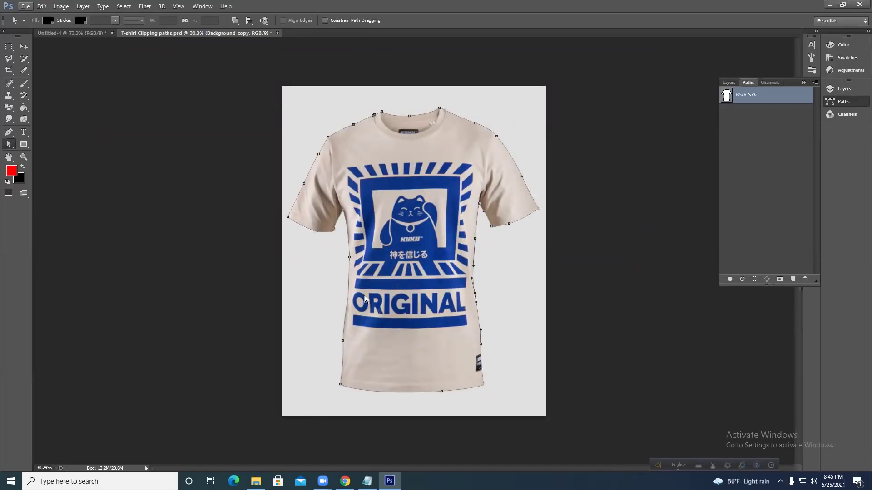
Deselect the path's anchor points, switch to the Move tool, and check the adjusted outline.
{"action": "left_click", "coordinate": [514, 269]}
{"action": "left_click", "coordinate": [12, 61]}
{"action": "left_click", "coordinate": [23, 46]}
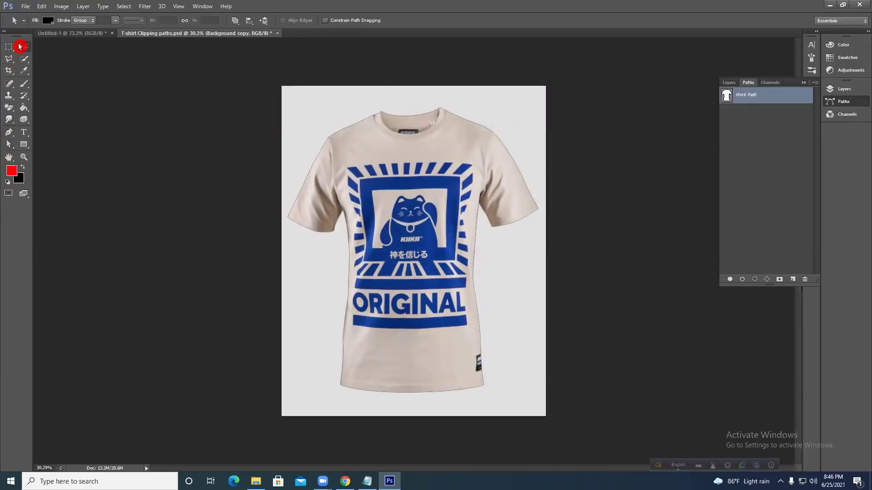
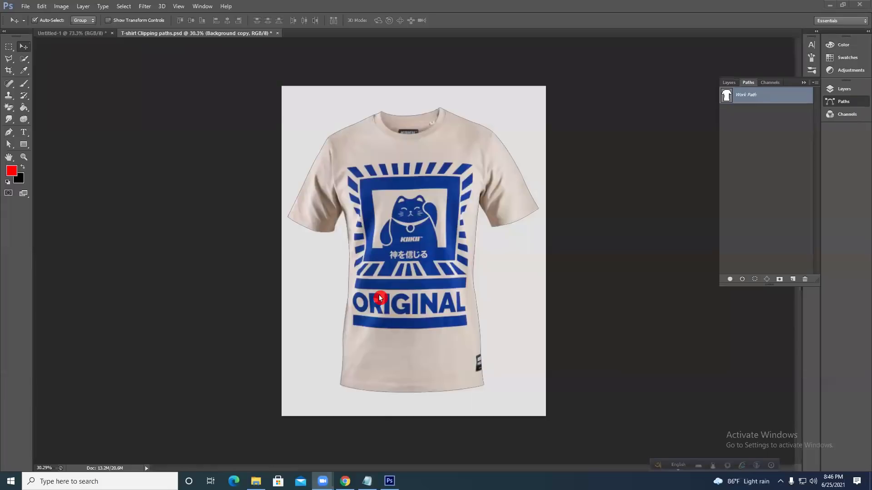
{"action": "scroll", "coordinate": [375, 312], "scroll_direction": "up", "scroll_amount": 2}
{"action": "scroll", "coordinate": [375, 312], "scroll_direction": "up", "scroll_amount": 2}
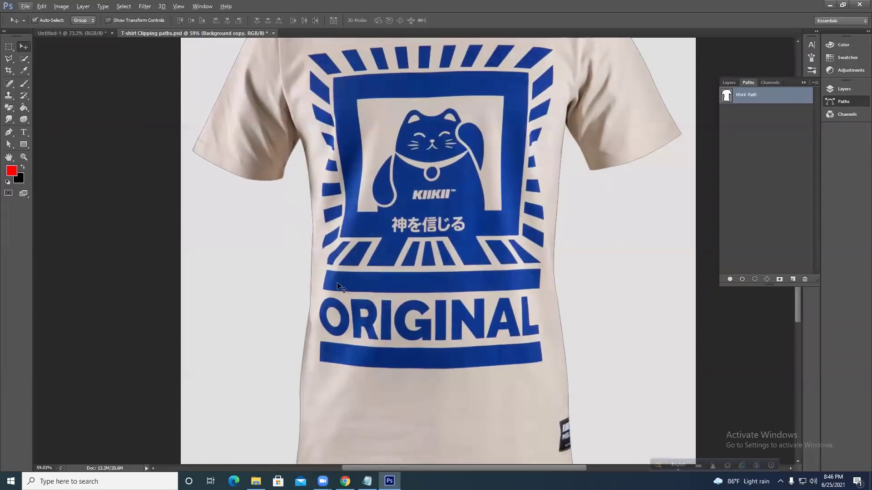
{"action": "scroll", "coordinate": [287, 268], "scroll_direction": "down", "scroll_amount": 4}
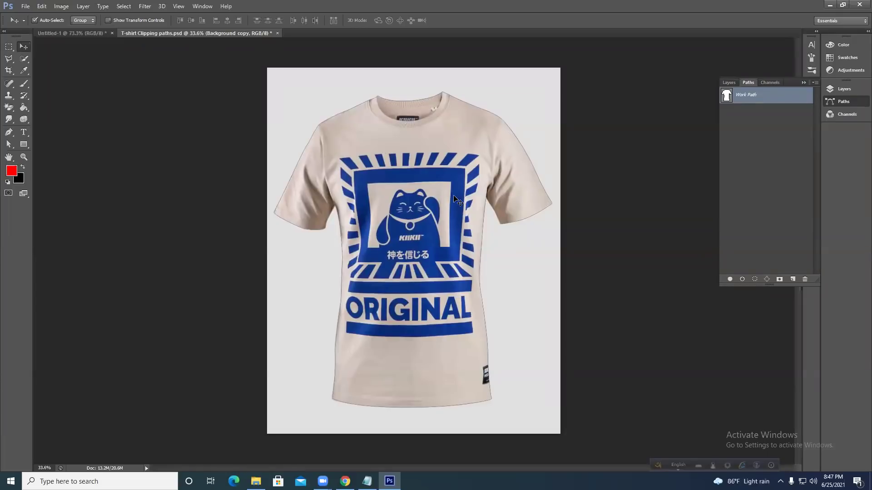
In the Untitled-1 document, fill a rectangular selection with red on a new layer and deselect it.
{"action": "left_click", "coordinate": [68, 34]}
{"action": "left_click", "coordinate": [9, 46]}
{"action": "left_click_drag", "start_coordinate": [353, 136], "coordinate": [553, 249]}
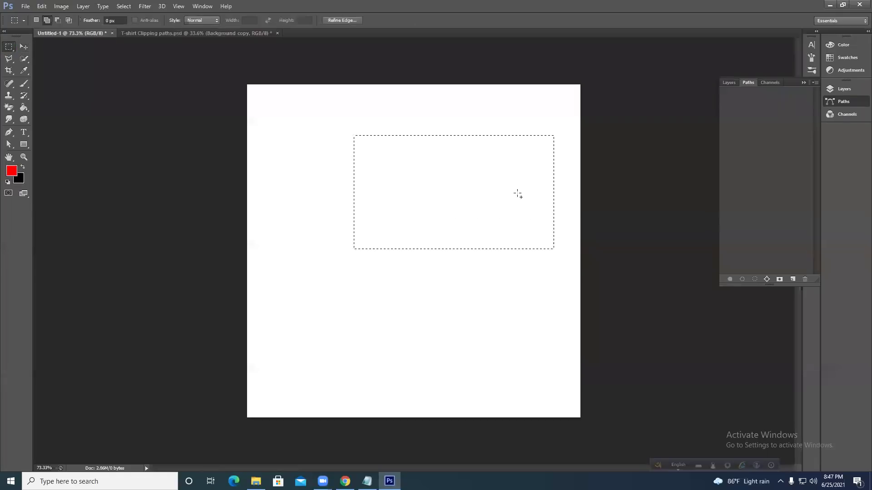
{"action": "left_click", "coordinate": [844, 89]}
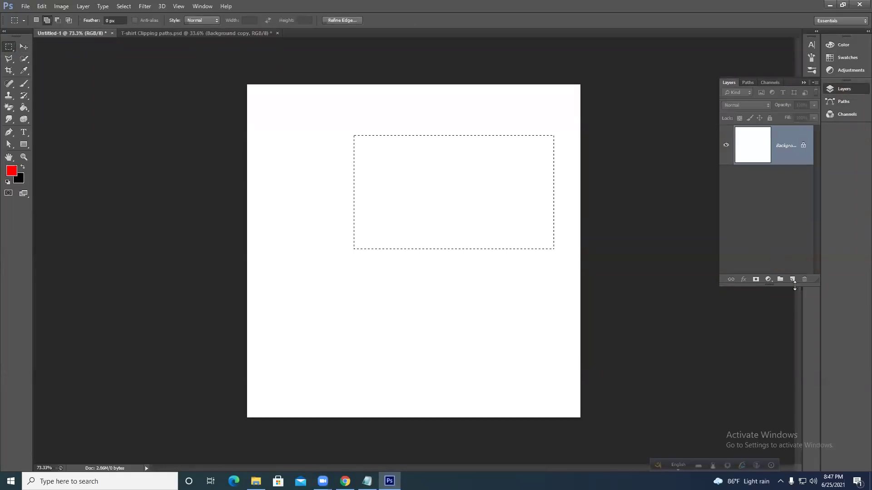
{"action": "left_click", "coordinate": [792, 279]}
{"action": "key", "text": "alt+BackSpace"}
{"action": "key", "text": "ctrl+d"}
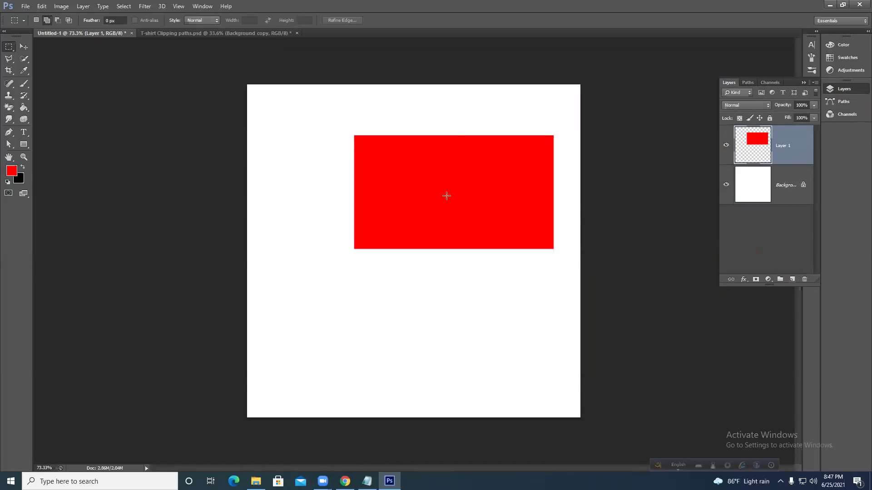
Load the red rectangle's layer as a selection and return to the T-shirt Clipping paths document.
{"action": "left_click", "coordinate": [23, 47]}
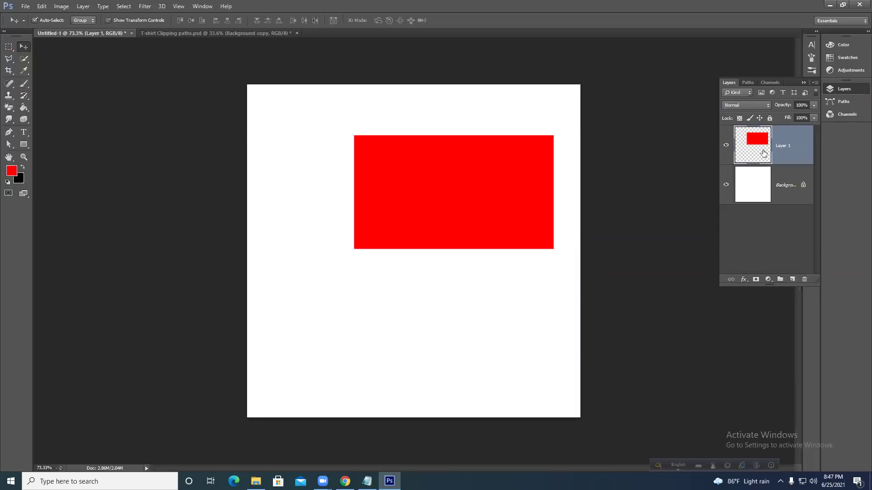
{"action": "left_click", "coordinate": [757, 146], "text": "ctrl"}
{"action": "left_click", "coordinate": [181, 34]}
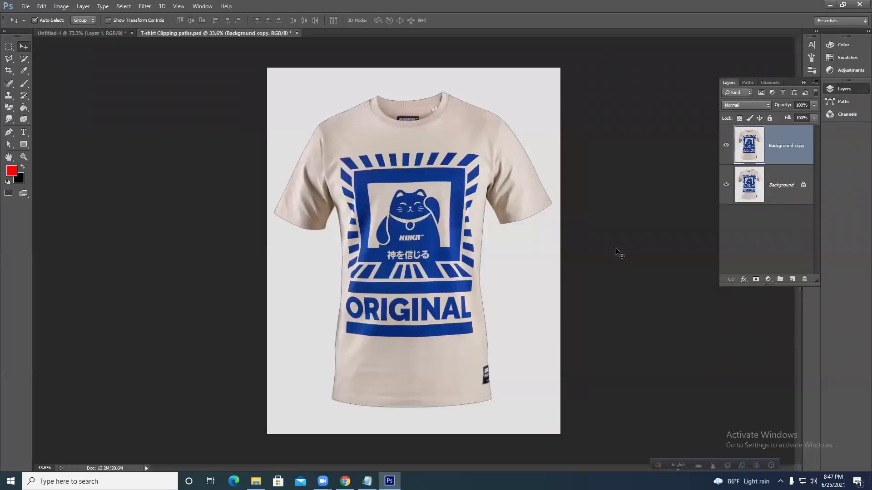
Load the T-shirt work path as a selection from its thumbnail and undo it, repeating the demonstration.
{"action": "left_click", "coordinate": [854, 102]}
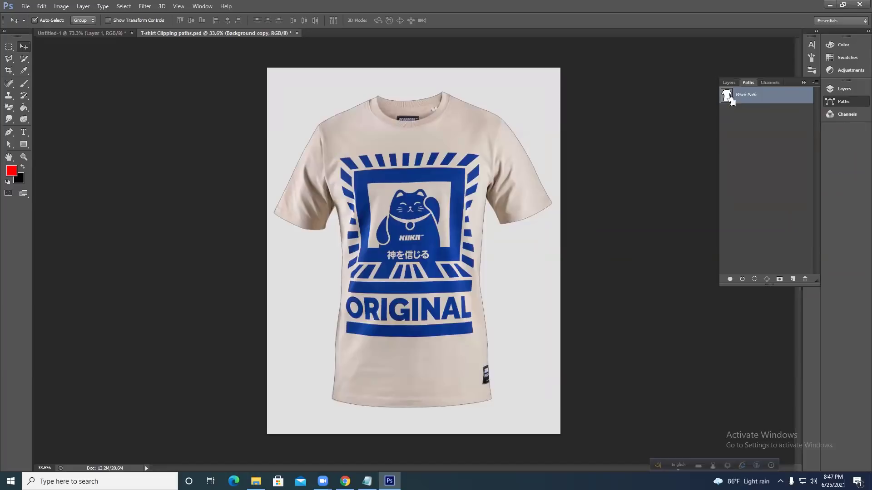
{"action": "left_click", "coordinate": [727, 96], "text": "ctrl"}
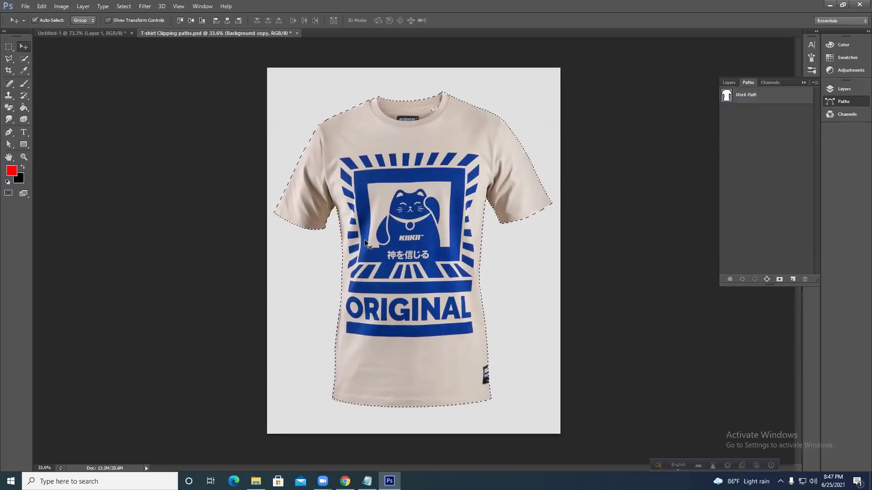
{"action": "key", "text": "ctrl+z"}
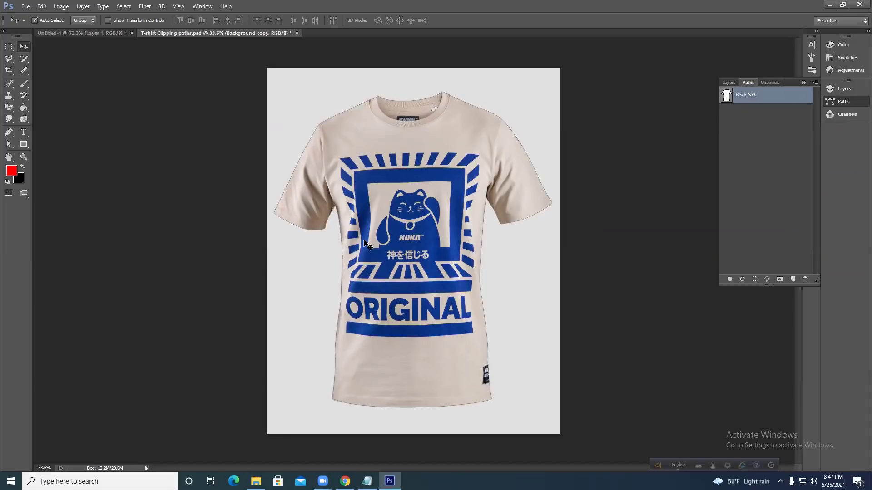
{"action": "left_click", "coordinate": [727, 97], "text": "ctrl"}
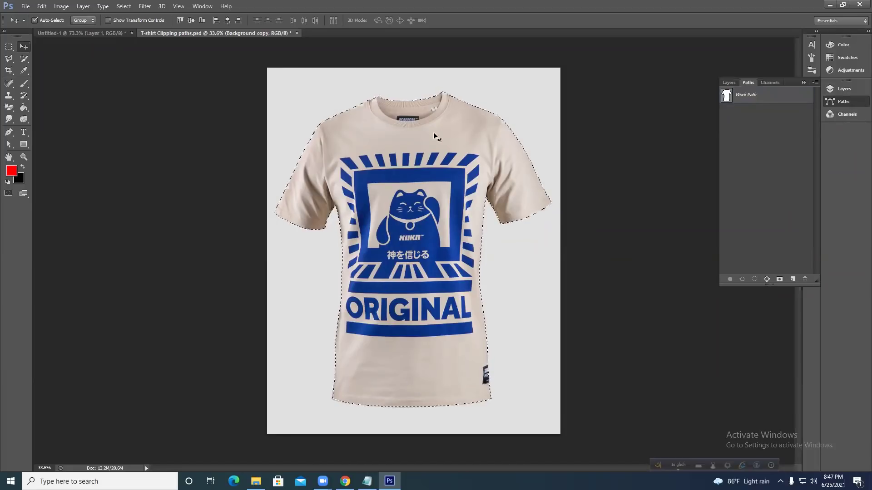
{"action": "key", "text": "ctrl+z"}
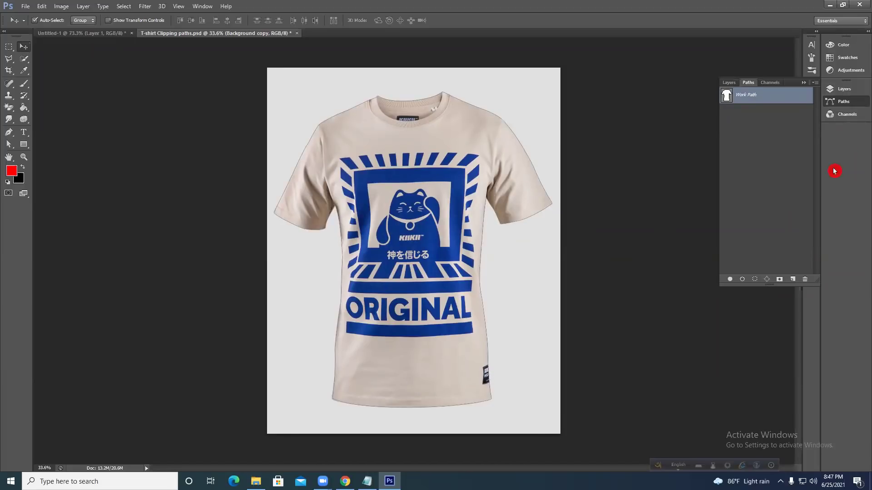
Show the document's layers, convert the active work path into a selection, and undo the conversion.
{"action": "left_click", "coordinate": [845, 89]}
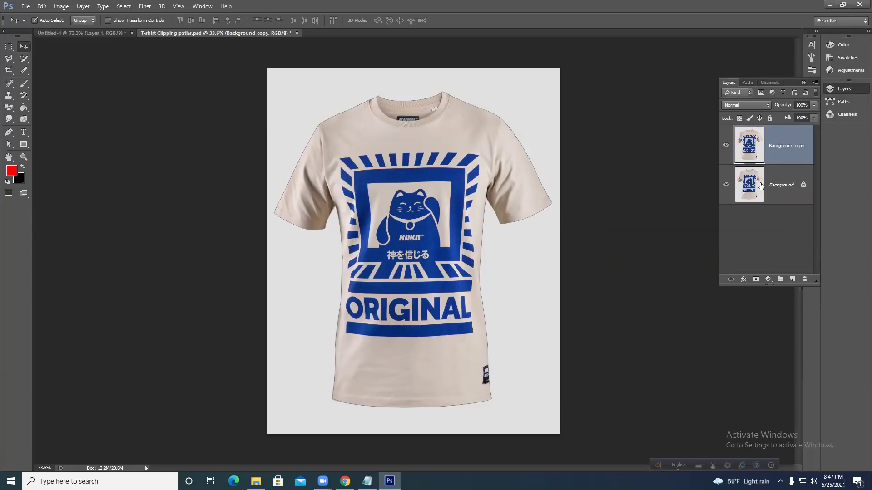
{"action": "key", "text": "ctrl+Return"}
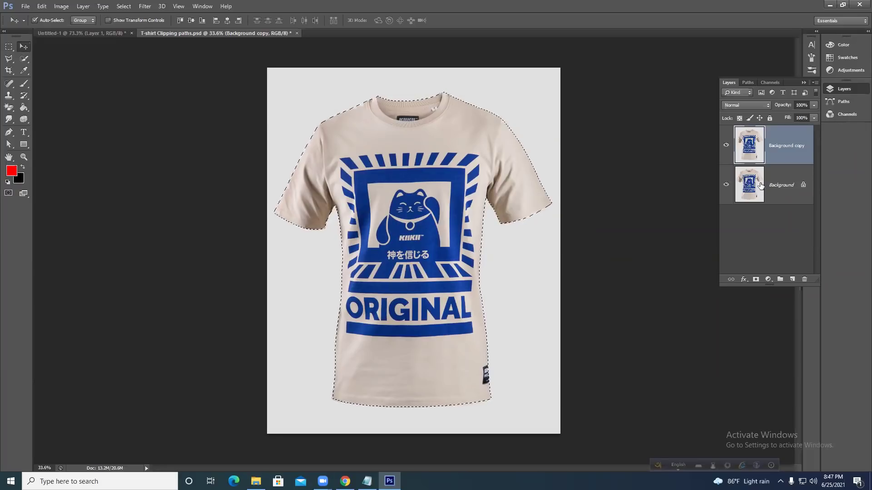
{"action": "key", "text": "ctrl+z"}
{"action": "left_click", "coordinate": [400, 153]}
{"action": "left_click", "coordinate": [390, 150]}
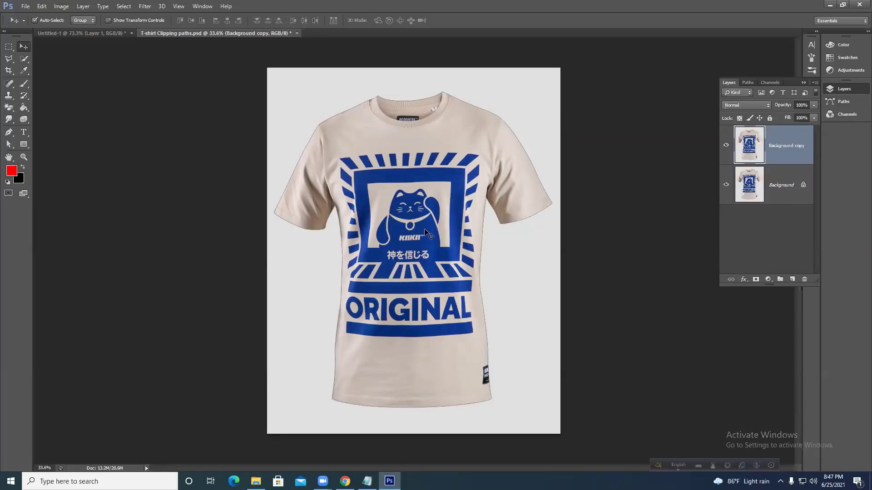
With the Pen tool active, view the commands available for the T-shirt path and dismiss them.
{"action": "left_click", "coordinate": [9, 133]}
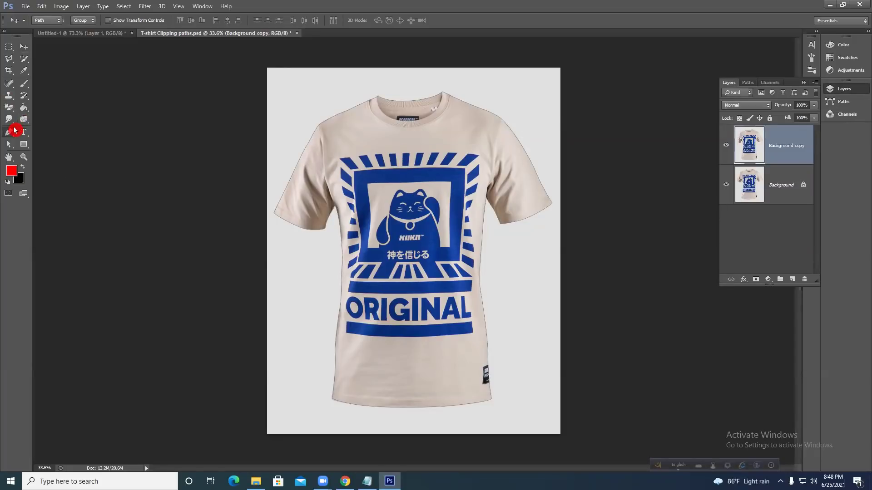
{"action": "right_click", "coordinate": [387, 197]}
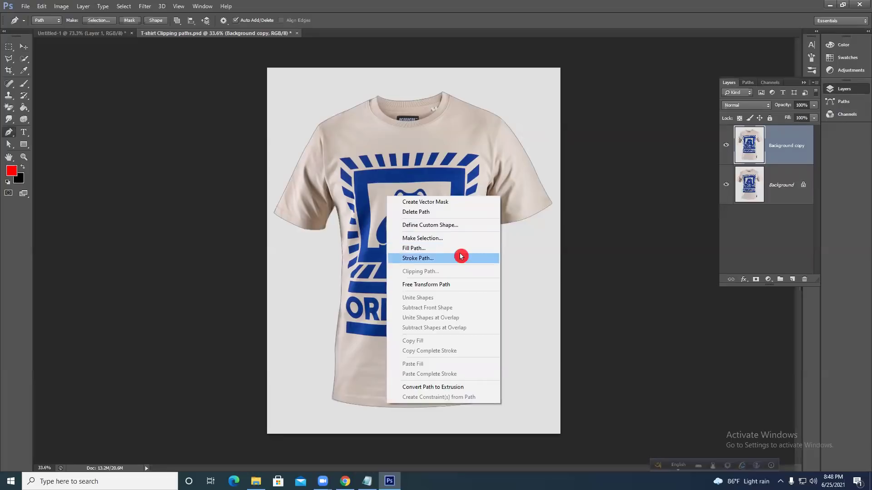
{"action": "left_click", "coordinate": [373, 193]}
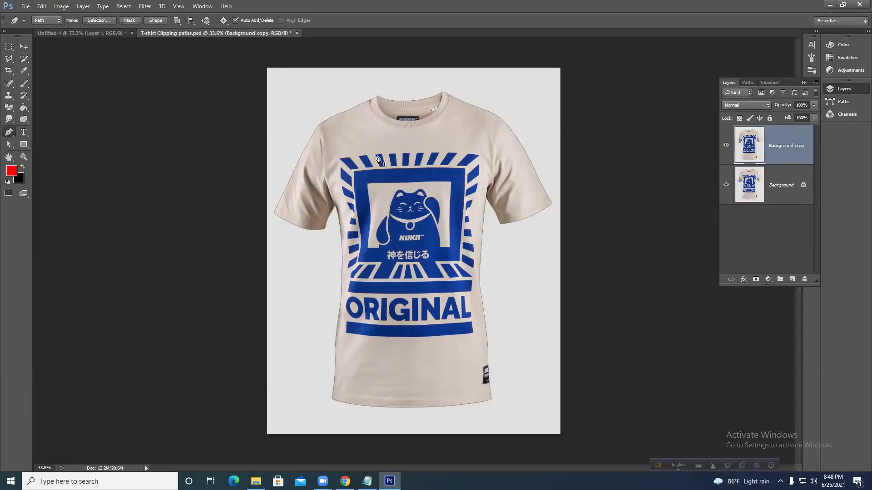
Make a new anti-aliased selection from the T-shirt path with a feather radius of 0 pixels.
{"action": "right_click", "coordinate": [395, 157]}
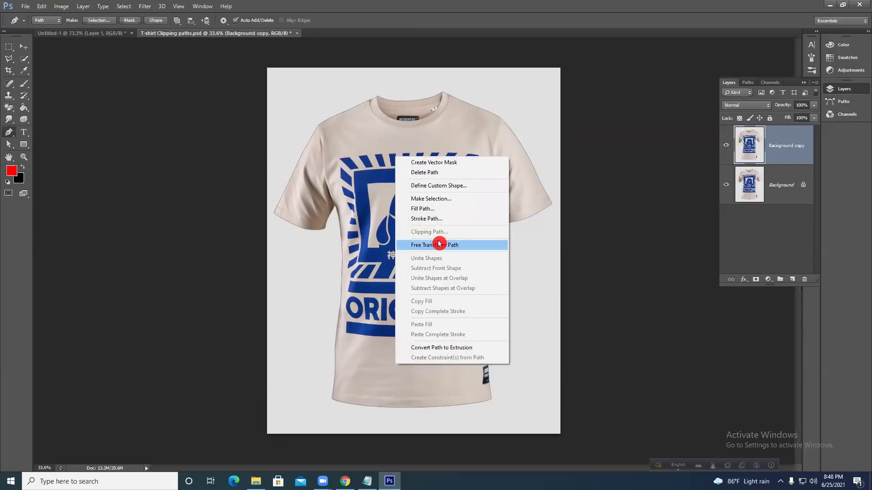
{"action": "left_click", "coordinate": [434, 199]}
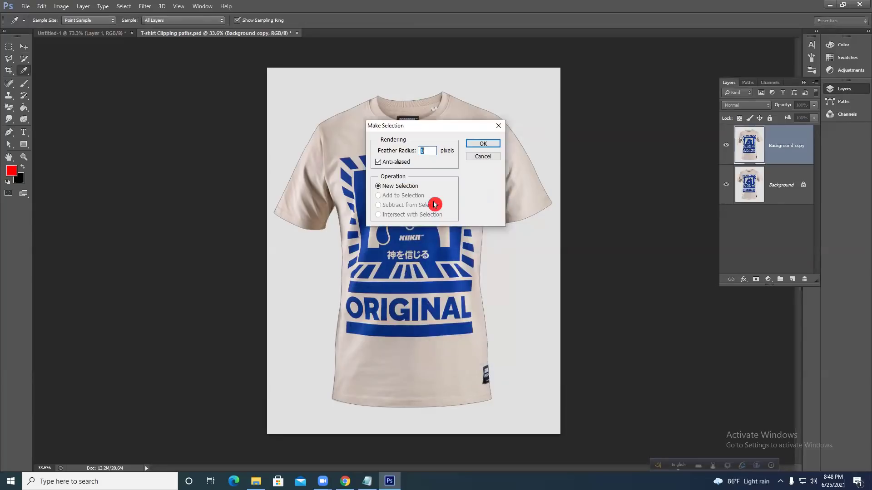
{"action": "left_click", "coordinate": [480, 144]}
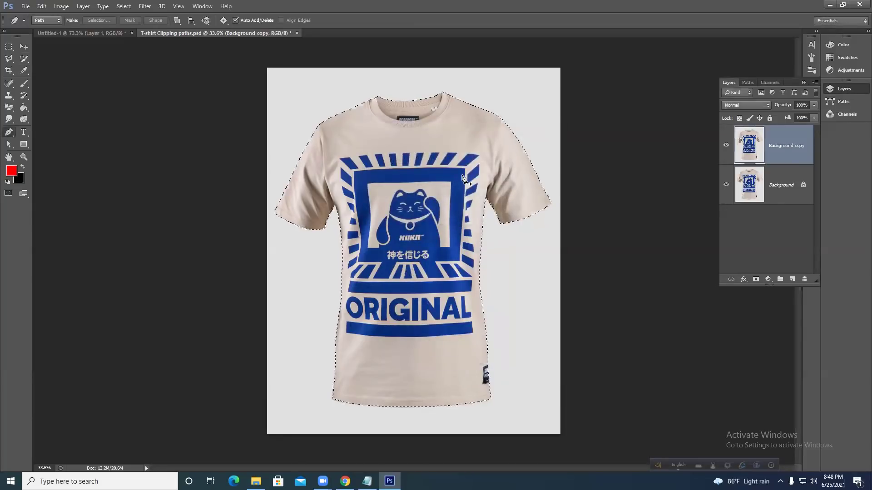
Copy the selected T-shirt onto its own layer and hide the Background copy layer.
{"action": "left_click", "coordinate": [24, 47]}
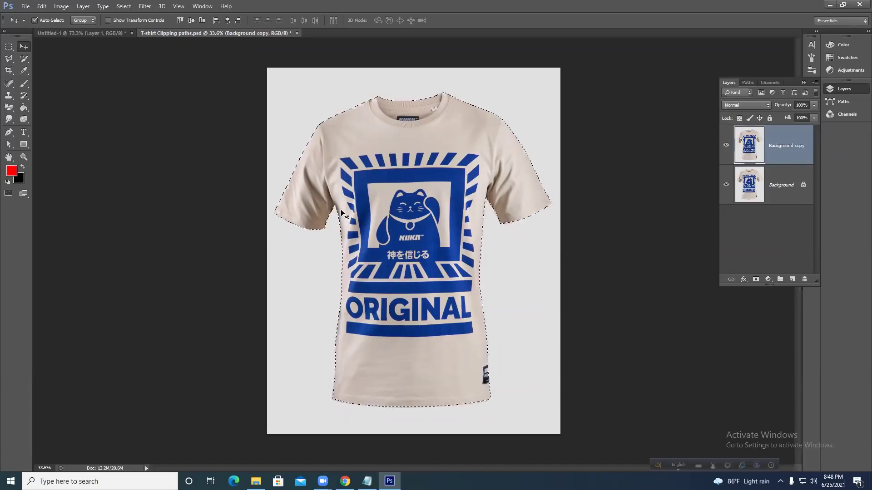
{"action": "key", "text": "ctrl+j"}
{"action": "left_click", "coordinate": [726, 184]}
Bring the cut-out T-shirt into the Untitled-1 document and delete the red rectangle's layer there.
{"action": "left_click_drag", "start_coordinate": [414, 203], "coordinate": [427, 264]}
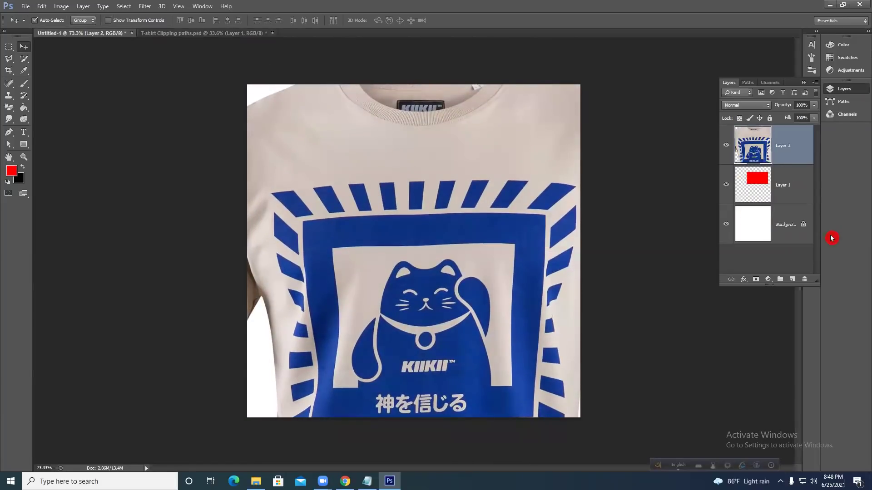
{"action": "left_click", "coordinate": [795, 193]}
{"action": "key", "text": "Delete"}
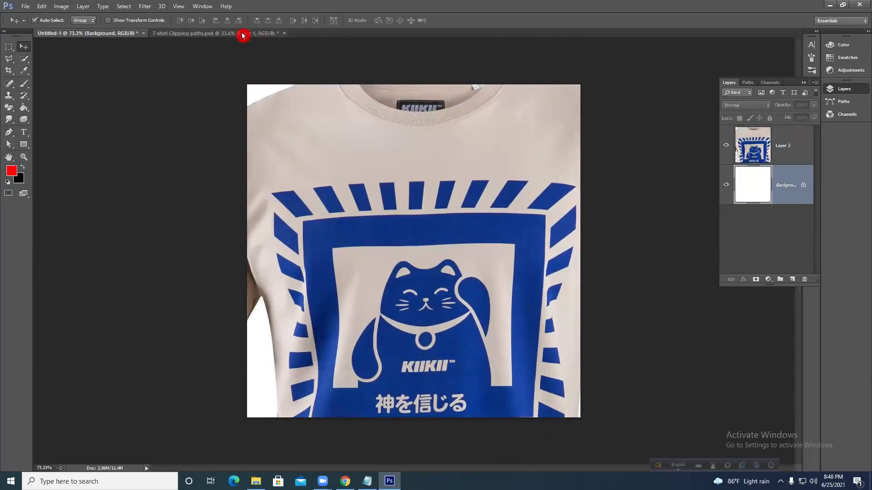
Check the image size of the T-shirt Clipping paths document and close its settings.
{"action": "left_click", "coordinate": [220, 35]}
{"action": "left_click", "coordinate": [61, 7]}
{"action": "left_click", "coordinate": [76, 72]}
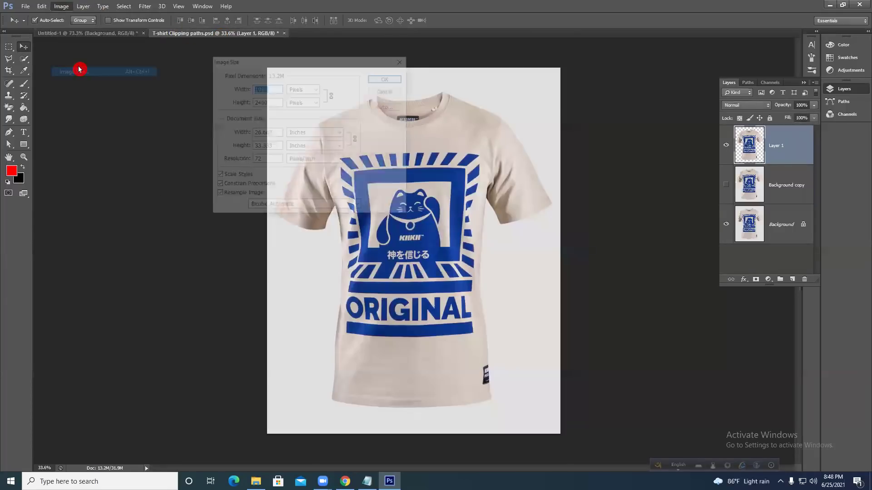
{"action": "left_click", "coordinate": [379, 81]}
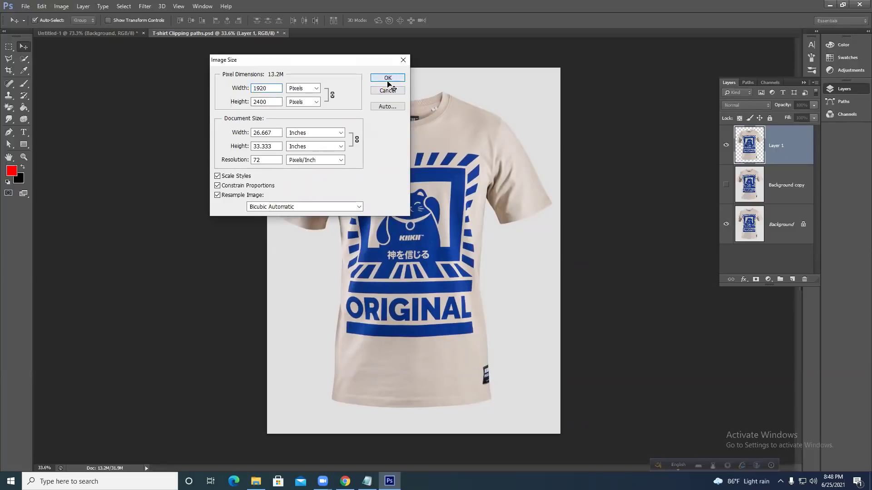
{"action": "left_click", "coordinate": [389, 80]}
In Untitled-1, reposition the T-shirt layer and scale it down with Free Transform so the whole shirt fits the canvas.
{"action": "left_click", "coordinate": [74, 35]}
{"action": "left_click_drag", "start_coordinate": [354, 128], "coordinate": [346, 162]}
{"action": "left_click_drag", "start_coordinate": [317, 235], "coordinate": [447, 230]}
{"action": "scroll", "coordinate": [446, 222], "scroll_direction": "down", "scroll_amount": 2}
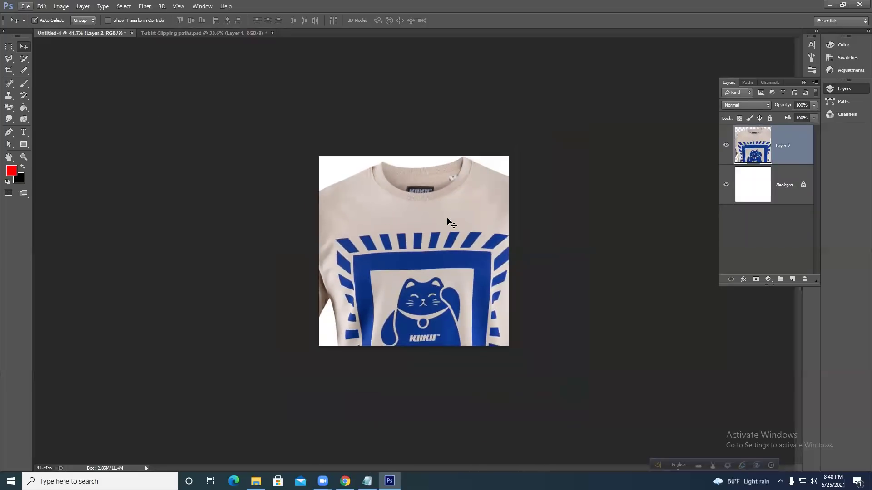
{"action": "key", "text": "ctrl+t"}
{"action": "left_click_drag", "start_coordinate": [595, 165], "coordinate": [425, 192]}
{"action": "left_click", "coordinate": [456, 20]}
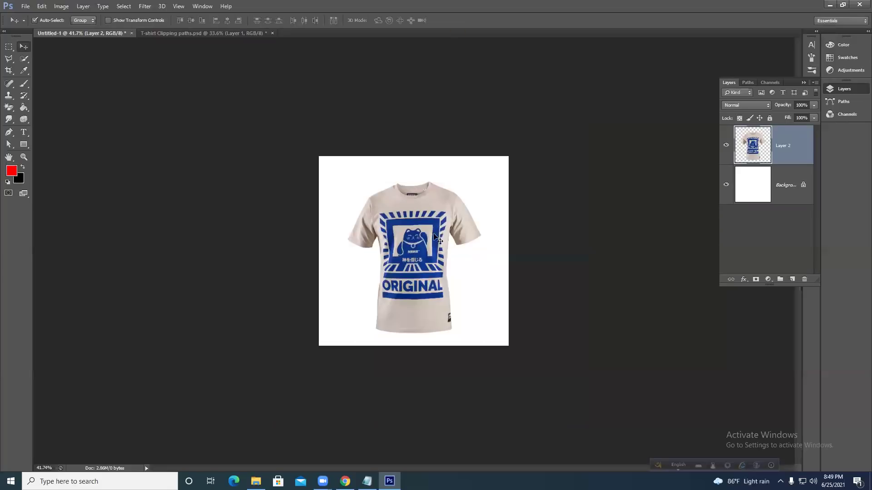
Fill the Background layer with the red foreground colour and reposition the T-shirt near the canvas centre.
{"action": "key", "text": "ctrl+0"}
{"action": "left_click", "coordinate": [768, 190]}
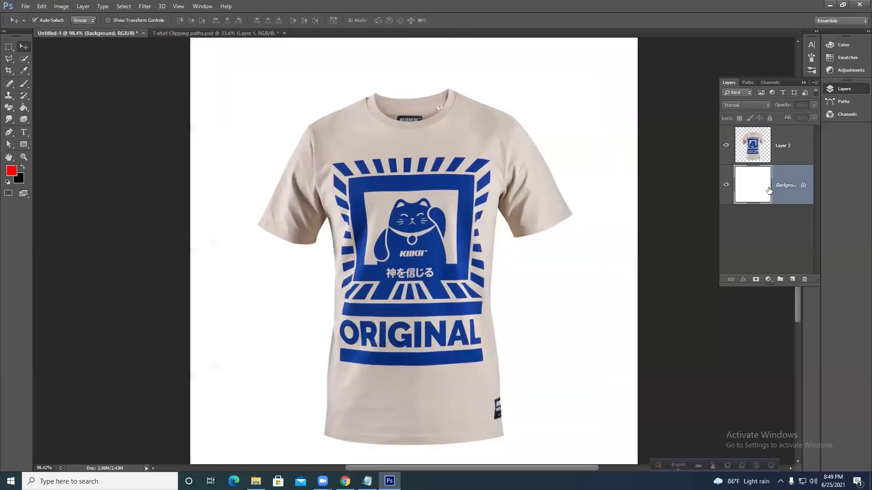
{"action": "key", "text": "alt+BackSpace"}
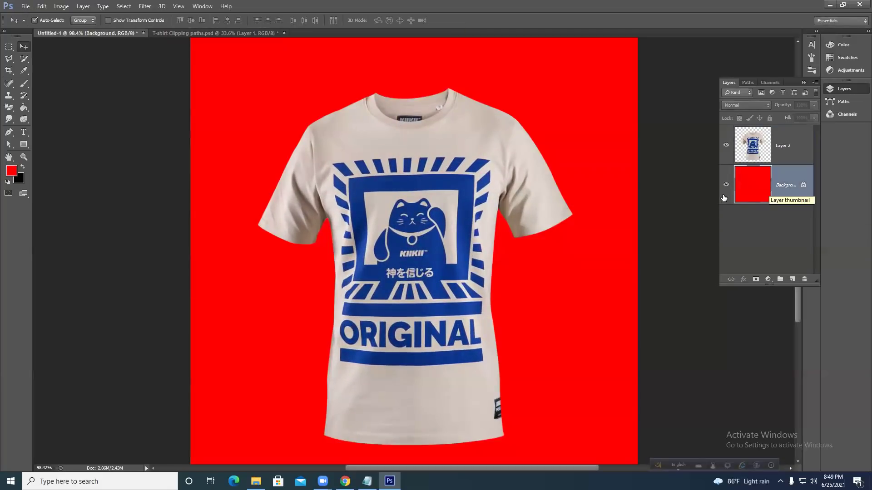
{"action": "scroll", "coordinate": [431, 198], "scroll_direction": "down", "scroll_amount": 4}
{"action": "left_click_drag", "start_coordinate": [444, 184], "coordinate": [430, 173]}
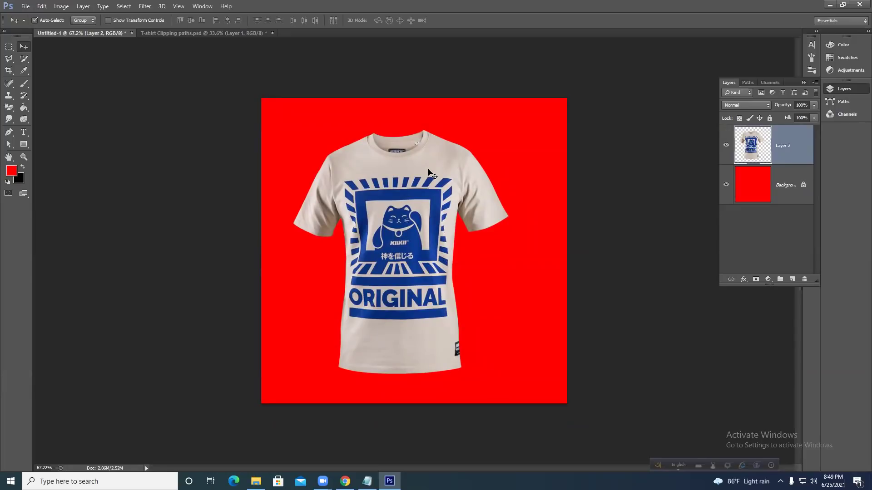
{"action": "left_click_drag", "start_coordinate": [425, 173], "coordinate": [435, 173]}
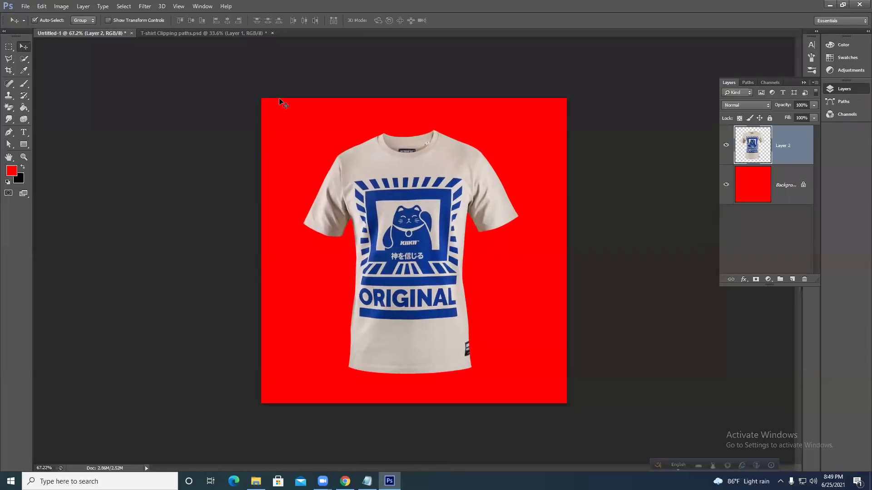
In the T-shirt Clipping paths document, undo back to the active work path and convert it into a selection.
{"action": "left_click", "coordinate": [224, 33]}
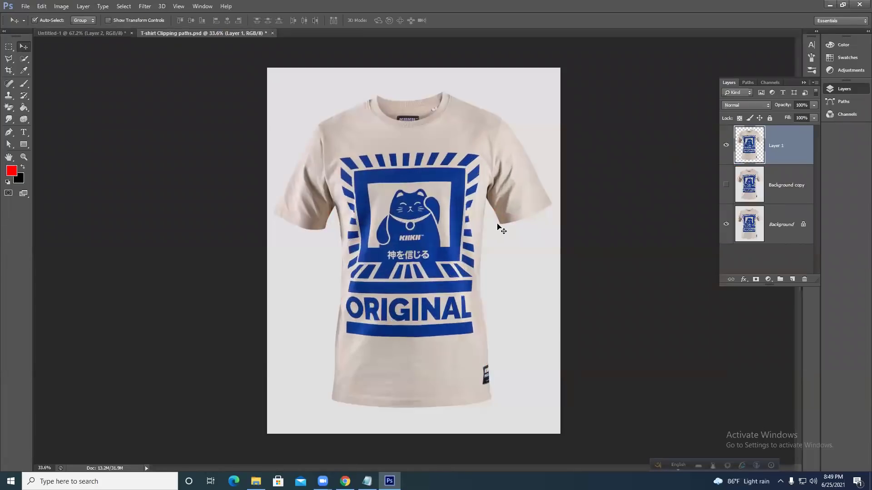
{"action": "key", "text": "ctrl+alt+z"}
{"action": "key", "text": "ctrl+alt+z"}
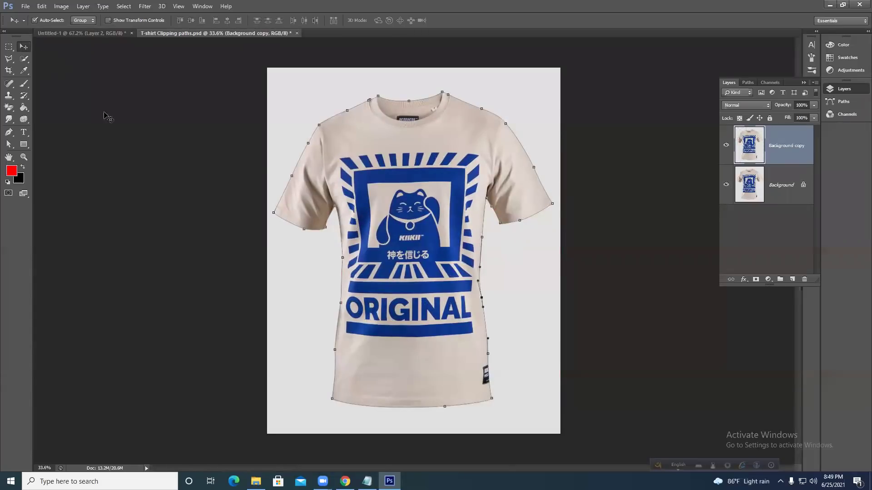
{"action": "key", "text": "ctrl+Return"}
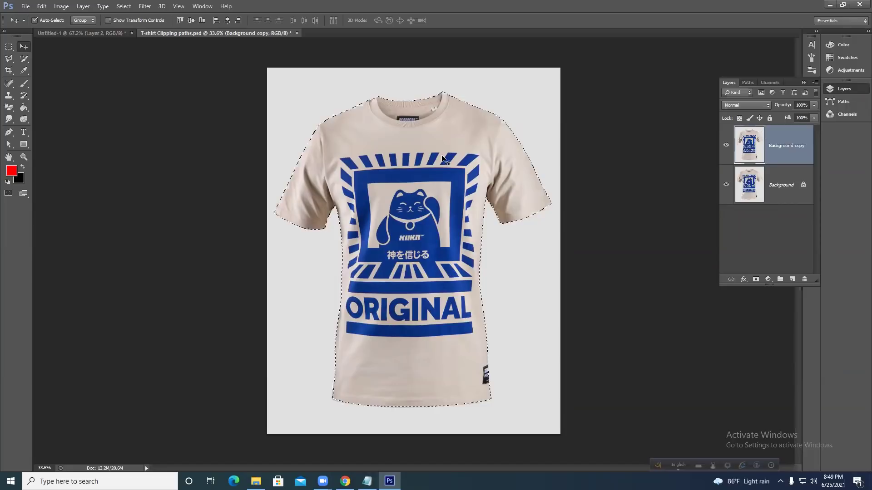
Try moving the selected T-shirt away from its place, undo the move, and hide the locked Background layer.
{"action": "left_click_drag", "start_coordinate": [440, 236], "coordinate": [349, 272]}
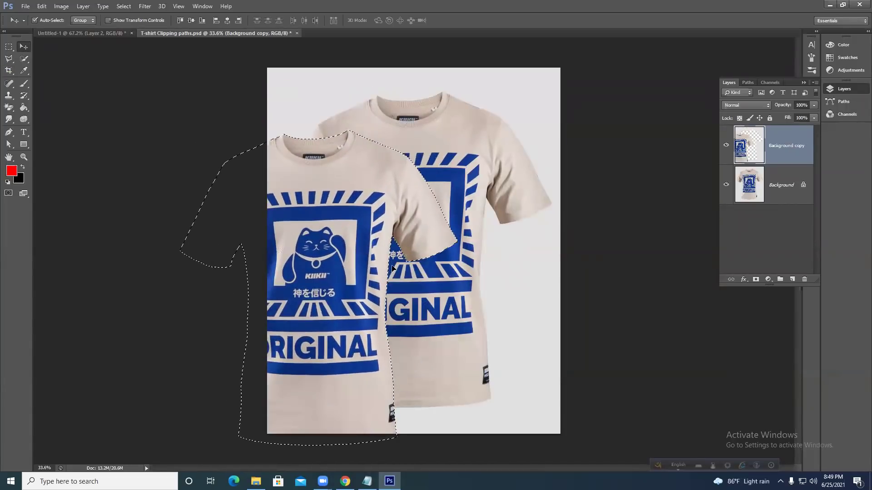
{"action": "key", "text": "ctrl+z"}
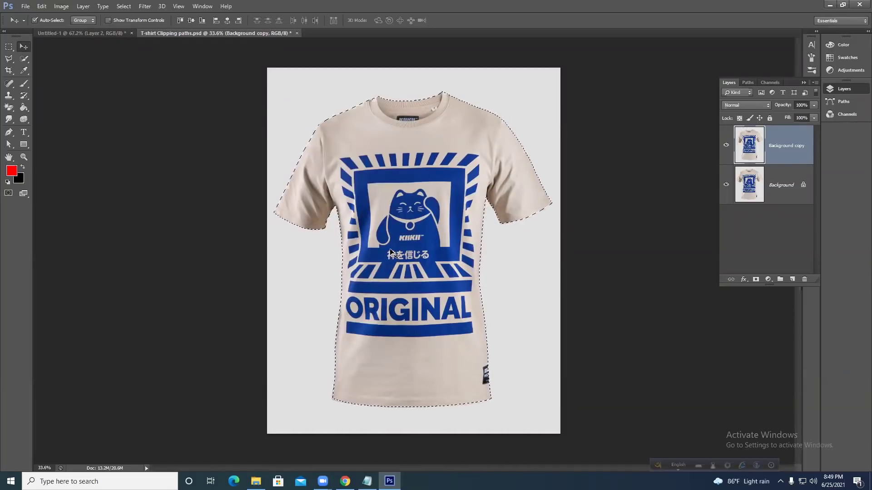
{"action": "left_click", "coordinate": [726, 185]}
Invert the selection and delete the backdrop around the T-shirt, undoing back to the original shirt selection.
{"action": "left_click", "coordinate": [124, 7]}
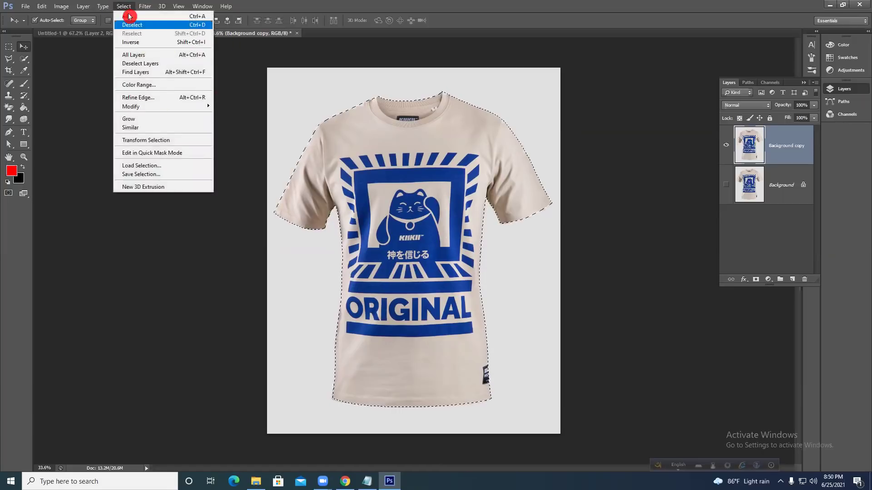
{"action": "key", "text": "Escape"}
{"action": "key", "text": "shift+ctrl+i"}
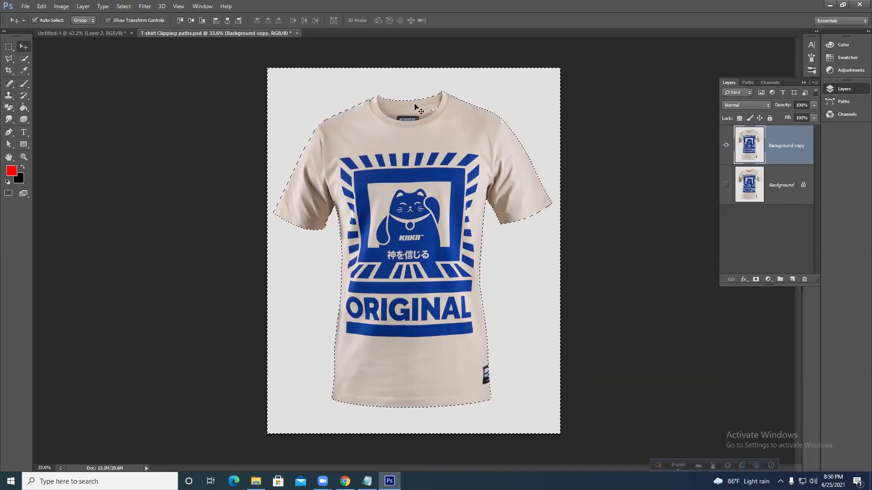
{"action": "key", "text": "Delete"}
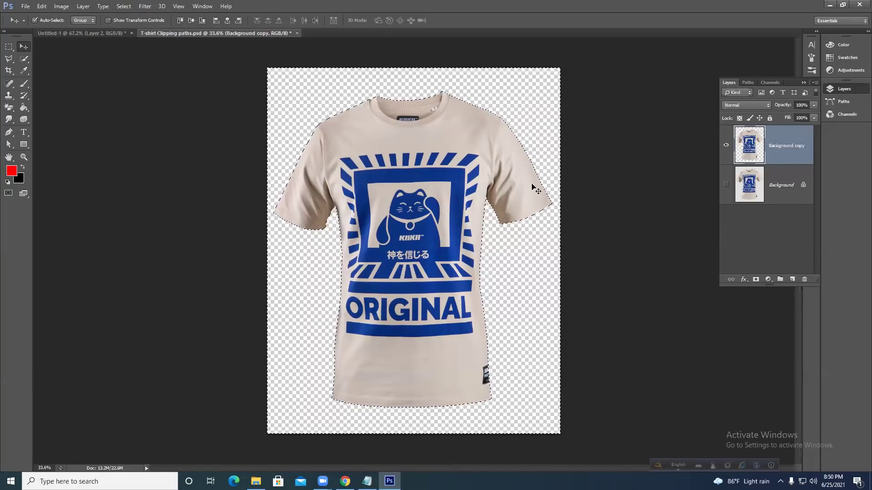
{"action": "key", "text": "ctrl+d"}
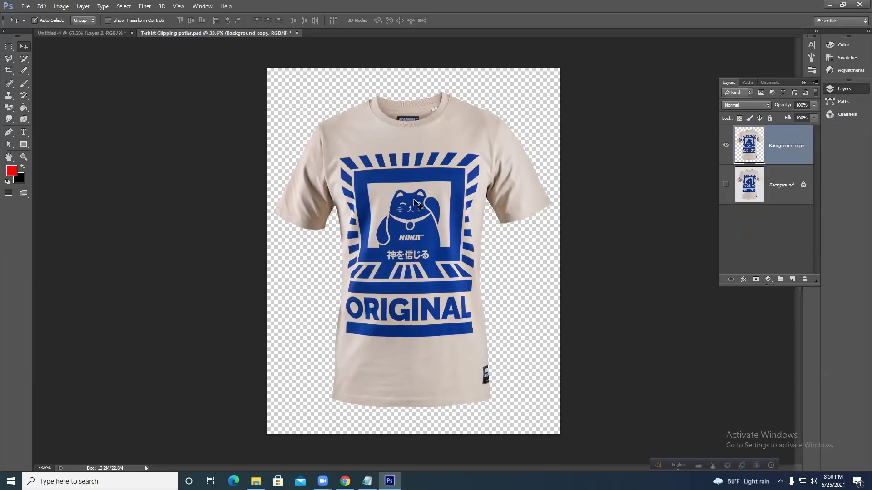
{"action": "key", "text": "ctrl+z"}
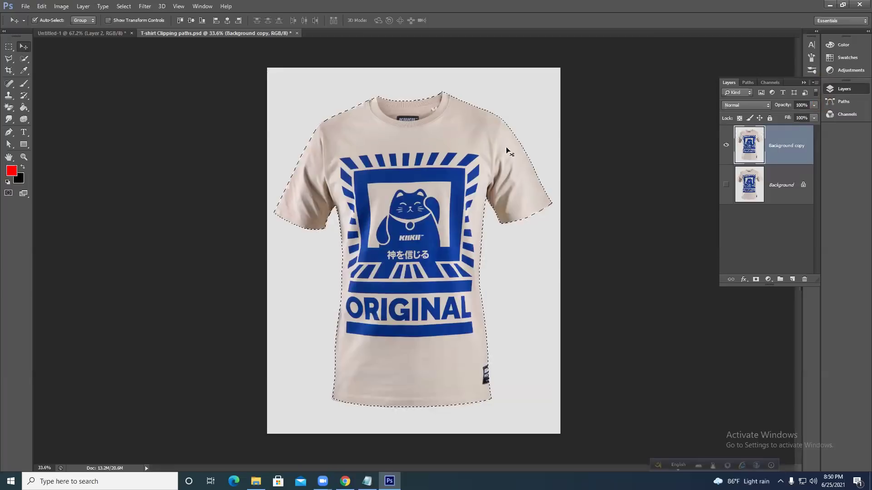
Add a layer mask from the shirt selection to the Background copy layer and undo it, repeating the demonstration.
{"action": "left_click", "coordinate": [842, 145]}
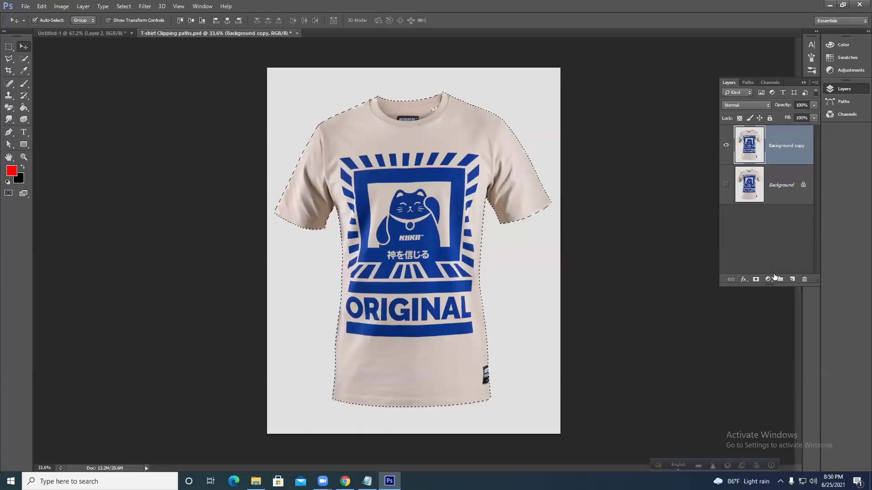
{"action": "left_click", "coordinate": [801, 276]}
{"action": "left_click", "coordinate": [755, 279]}
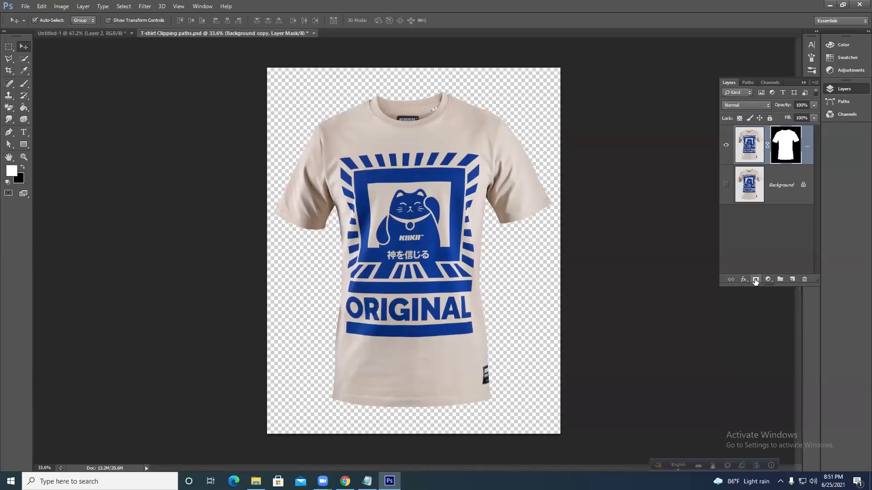
{"action": "left_click", "coordinate": [725, 281]}
{"action": "left_click", "coordinate": [760, 272]}
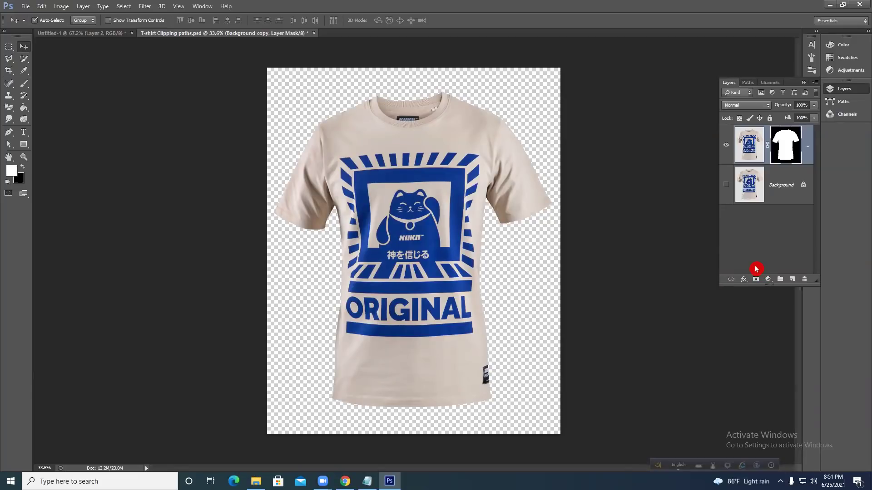
{"action": "key", "text": "ctrl+z"}
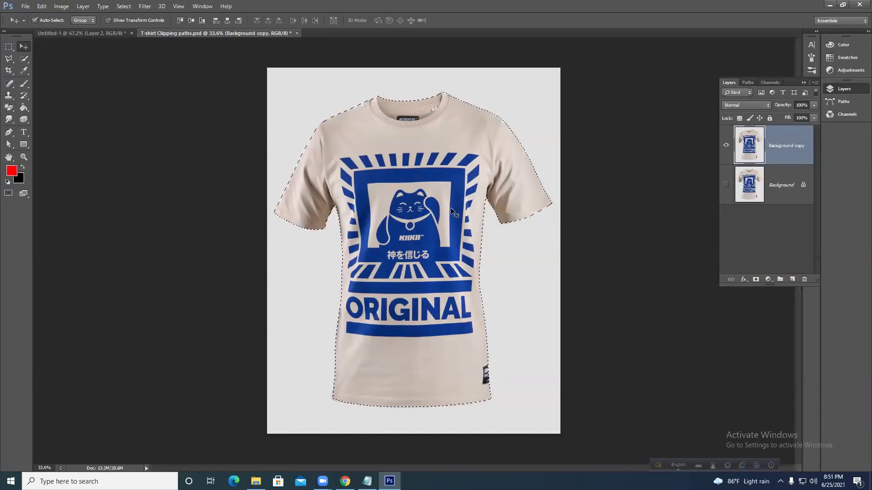
{"action": "left_click", "coordinate": [757, 280]}
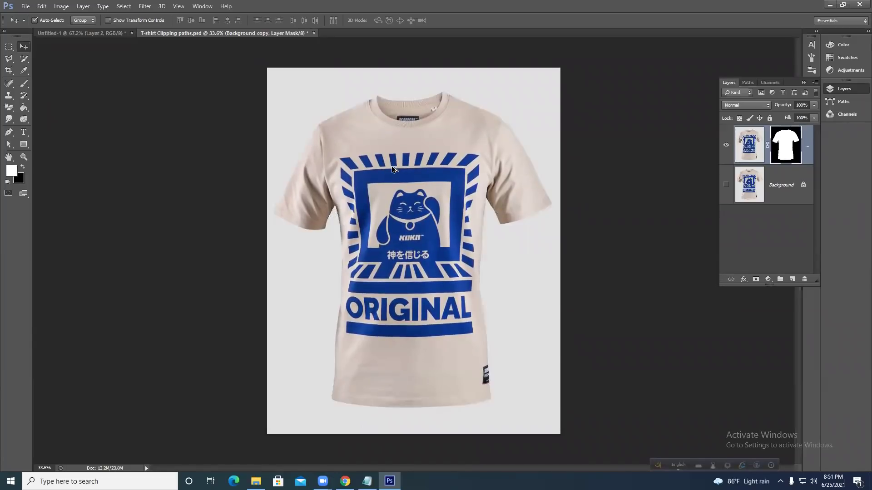
Set the background colour first to red, ff0000, and finally to green, 00ff0c.
{"action": "left_click", "coordinate": [21, 180]}
{"action": "mouse_move", "coordinate": [635, 288]}
{"action": "left_mouse_down"}
{"action": "mouse_move", "coordinate": [664, 262]}
{"action": "mouse_move", "coordinate": [714, 289]}
{"action": "mouse_move", "coordinate": [747, 262]}
{"action": "left_mouse_up"}
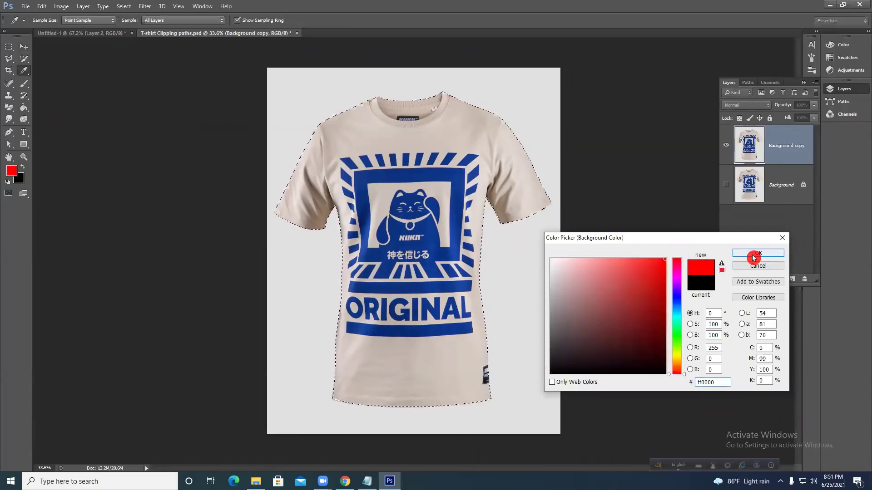
{"action": "left_click", "coordinate": [752, 253]}
{"action": "left_click", "coordinate": [23, 185]}
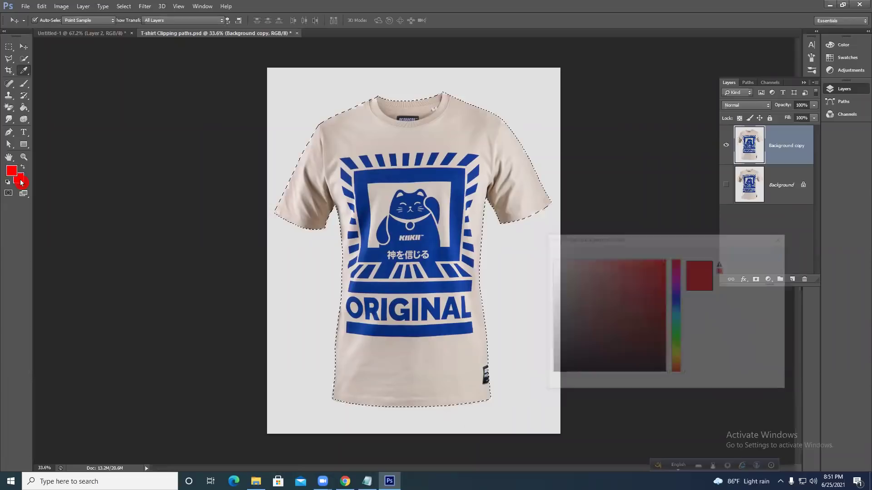
{"action": "left_click", "coordinate": [676, 334]}
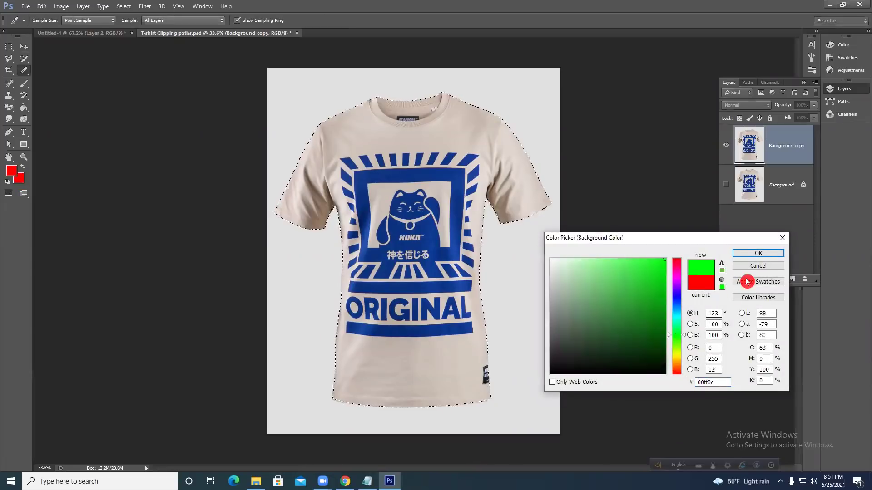
{"action": "left_click", "coordinate": [758, 253]}
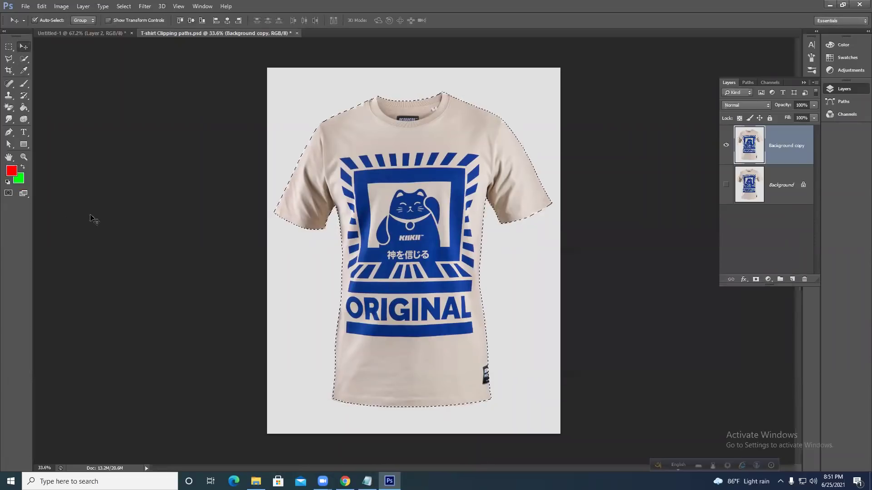
Mask the Background copy layer with the shirt selection and swap the foreground and background colours.
{"action": "left_click", "coordinate": [756, 280]}
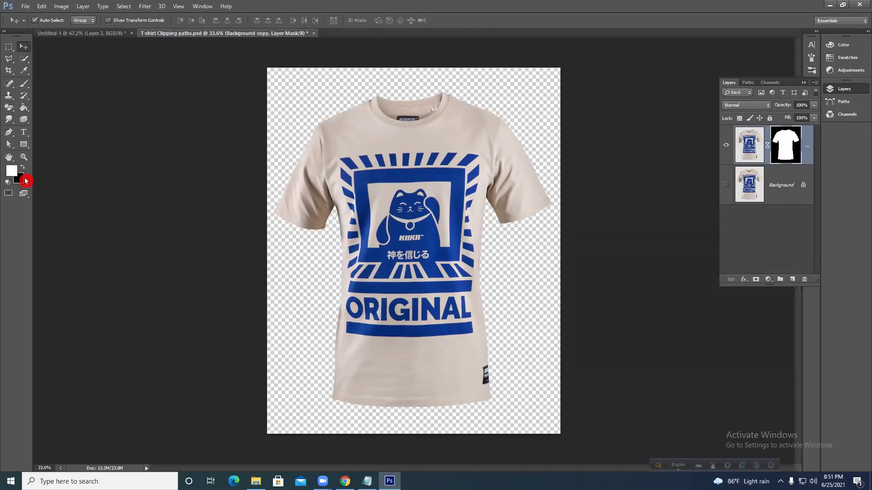
{"action": "left_click", "coordinate": [25, 170]}
{"action": "mouse_move", "coordinate": [452, 191]}
{"action": "left_mouse_down"}
{"action": "mouse_move", "coordinate": [451, 177]}
{"action": "mouse_move", "coordinate": [452, 191]}
{"action": "left_mouse_up"}
{"action": "left_click", "coordinate": [25, 6]}
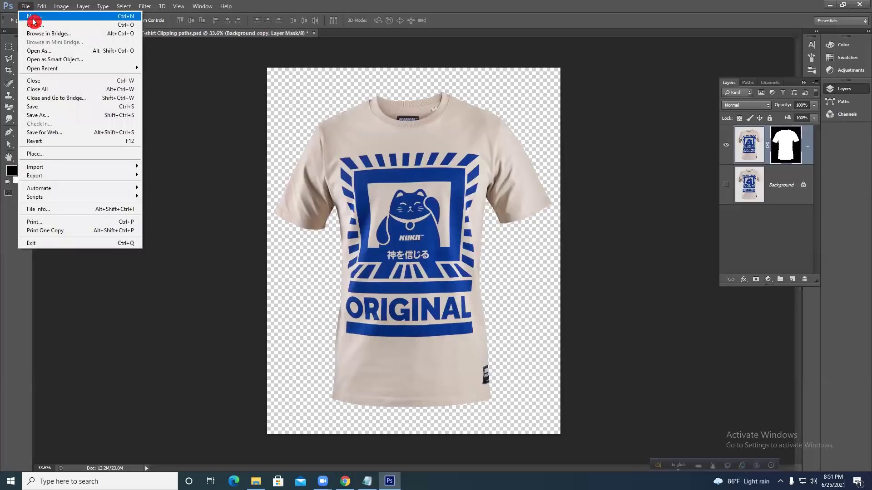
{"action": "left_click", "coordinate": [34, 24]}
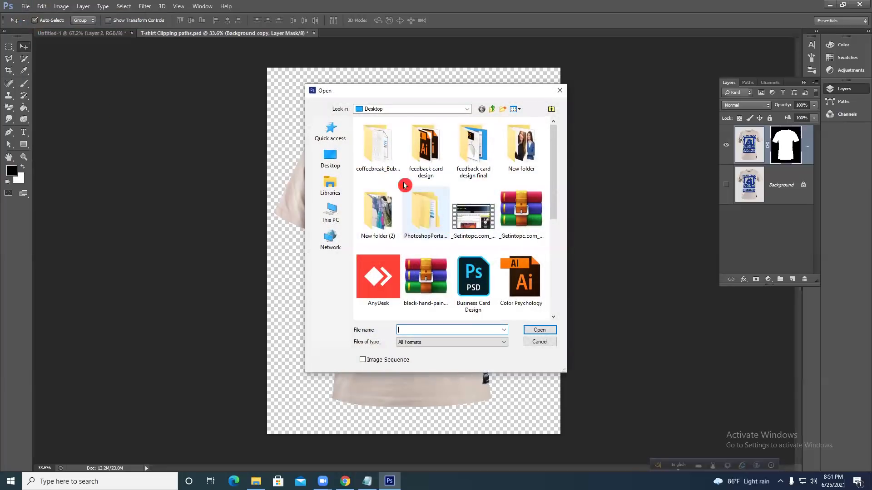
{"action": "left_click", "coordinate": [330, 212]}
{"action": "scroll", "coordinate": [442, 248], "scroll_direction": "down", "scroll_amount": 2}
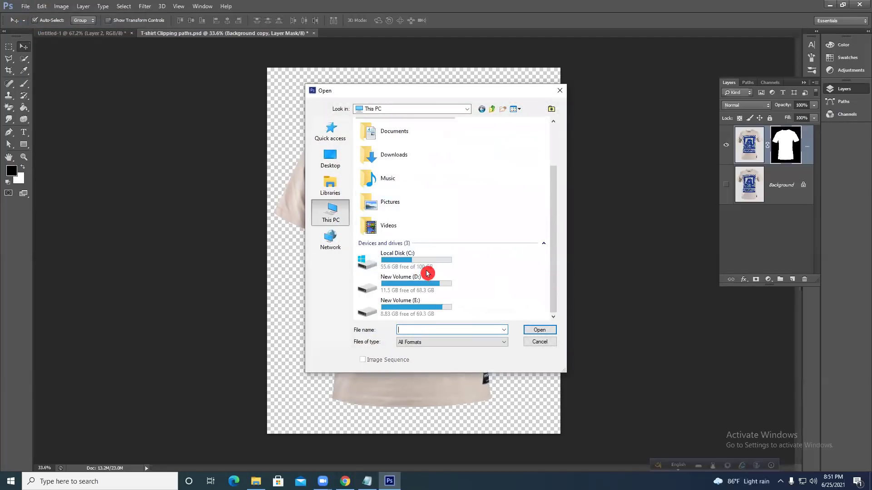
{"action": "double_click", "coordinate": [427, 274]}
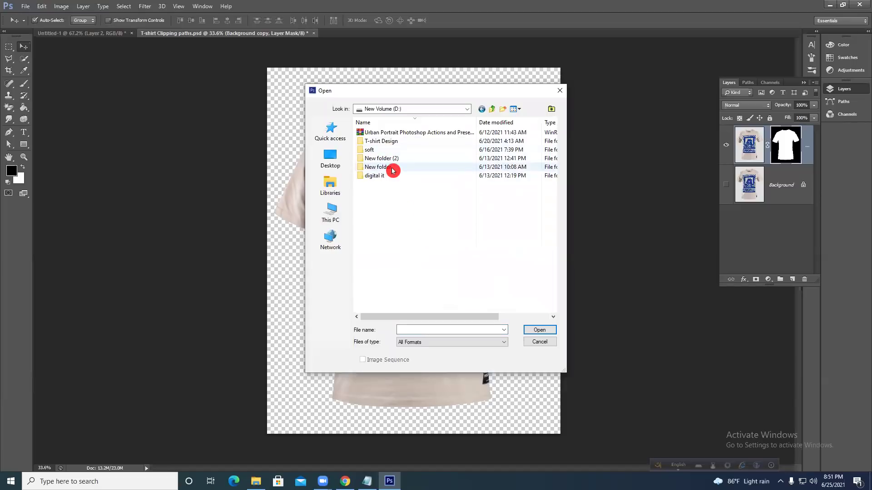
{"action": "double_click", "coordinate": [387, 176]}
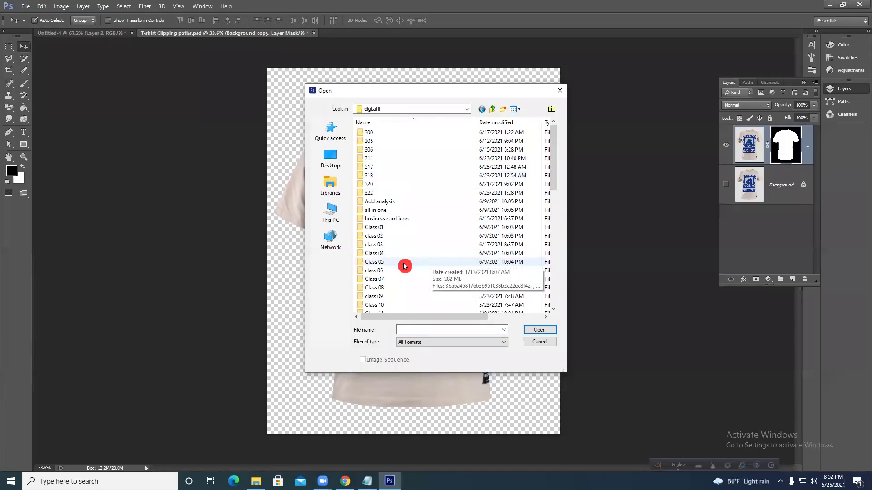
{"action": "left_click", "coordinate": [385, 236]}
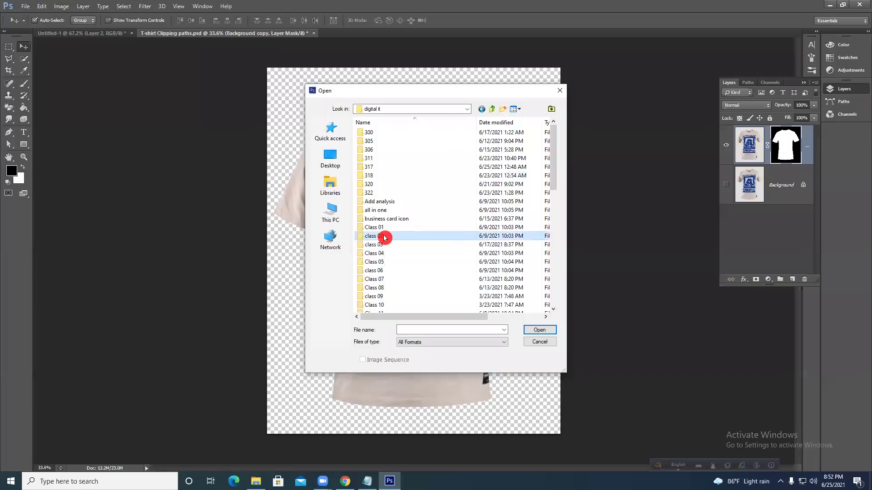
{"action": "double_click", "coordinate": [385, 237]}
{"action": "left_click", "coordinate": [430, 147]}
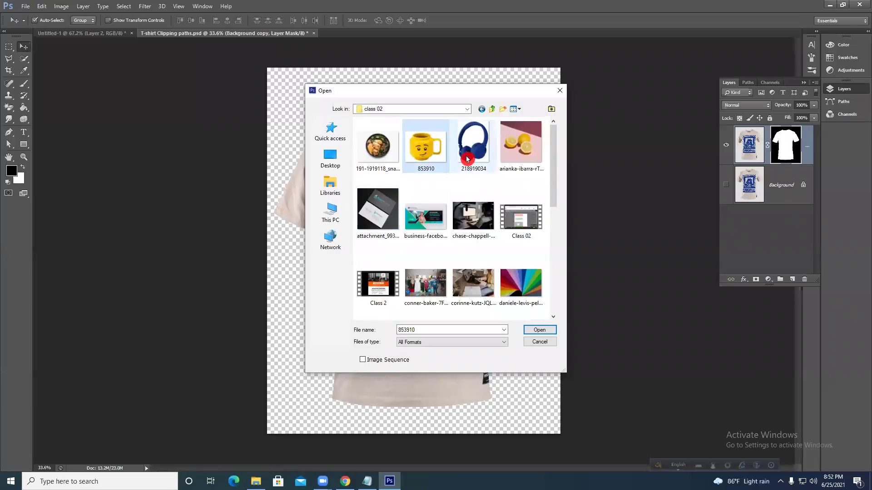
{"action": "left_click", "coordinate": [389, 150]}
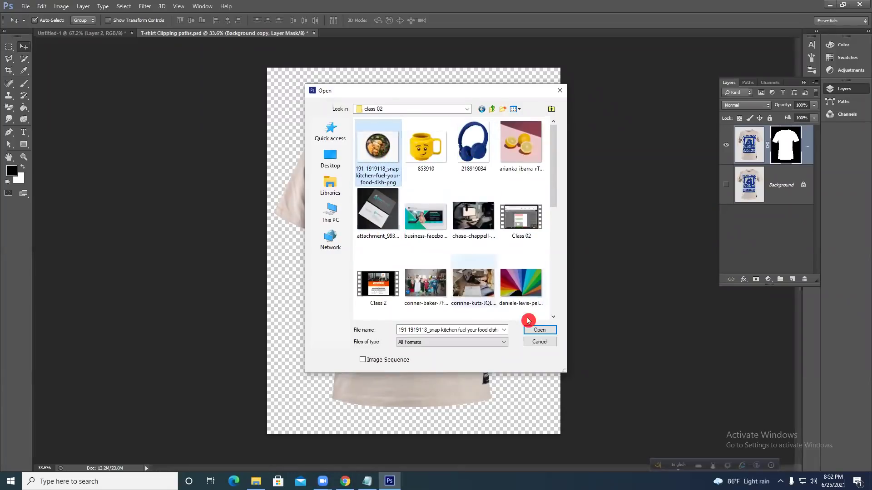
{"action": "left_click", "coordinate": [544, 331]}
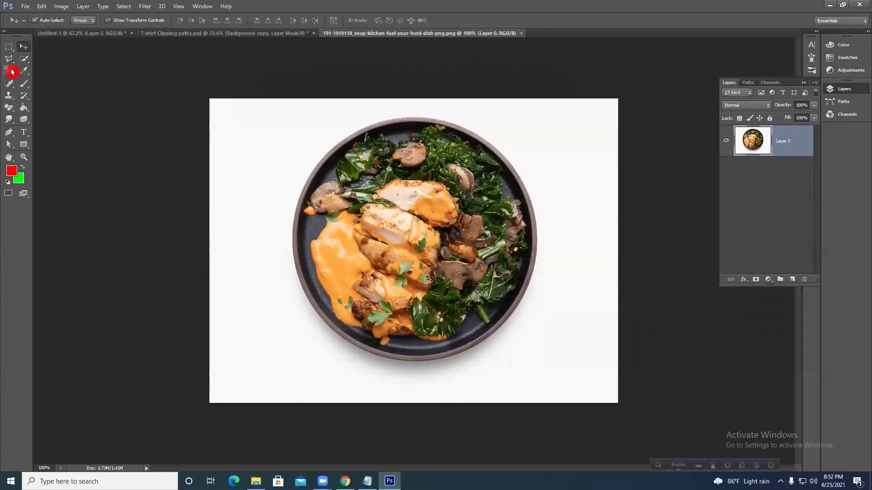
Select the plate with the Quick Selection tool, letting the selection spill into the shadow beyond its lower-right rim.
{"action": "left_click", "coordinate": [24, 58]}
{"action": "mouse_move", "coordinate": [463, 271]}
{"action": "left_mouse_down"}
{"action": "mouse_move", "coordinate": [347, 201]}
{"action": "mouse_move", "coordinate": [364, 182]}
{"action": "mouse_move", "coordinate": [415, 175]}
{"action": "mouse_move", "coordinate": [446, 176]}
{"action": "mouse_move", "coordinate": [486, 200]}
{"action": "left_mouse_up"}
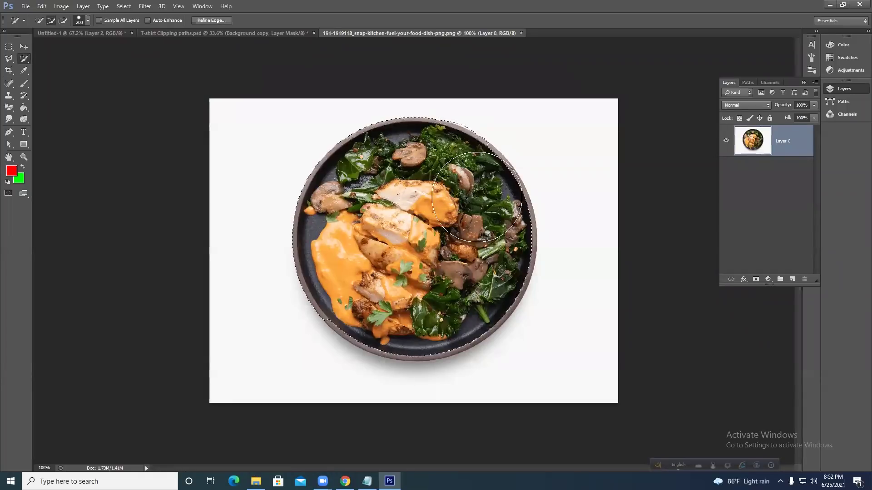
{"action": "key", "text": "ctrl+a"}
{"action": "key", "text": "ctrl+z"}
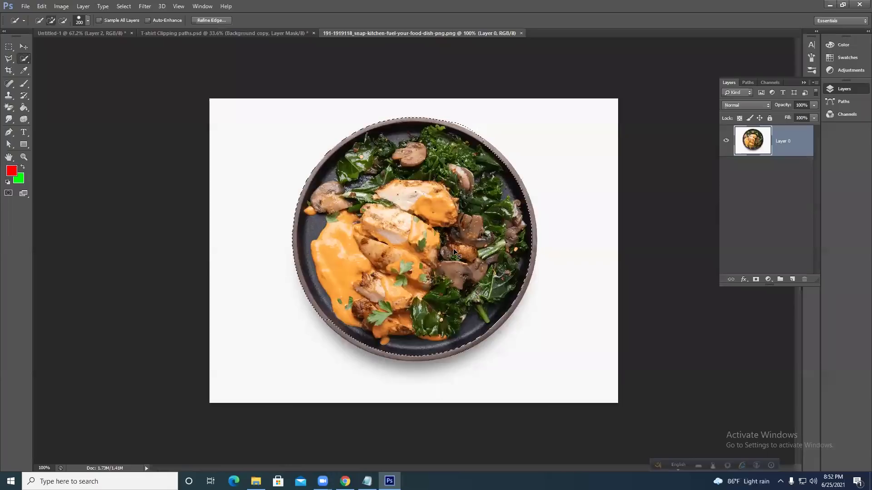
{"action": "left_click", "coordinate": [480, 300]}
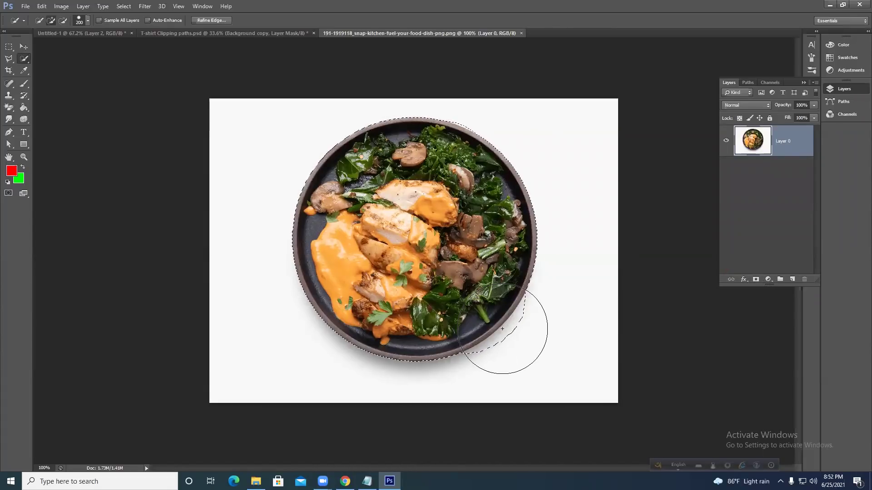
Add a layer mask from the plate selection and inspect the leftover backdrop beside the lower-right rim.
{"action": "left_click", "coordinate": [755, 279]}
{"action": "scroll", "coordinate": [543, 391], "scroll_direction": "up", "scroll_amount": 5}
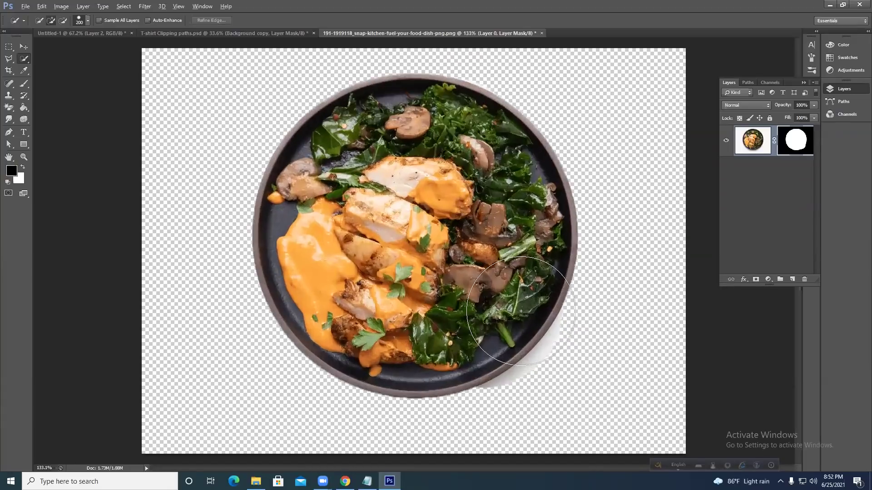
{"action": "scroll", "coordinate": [549, 318], "scroll_direction": "down", "scroll_amount": 3}
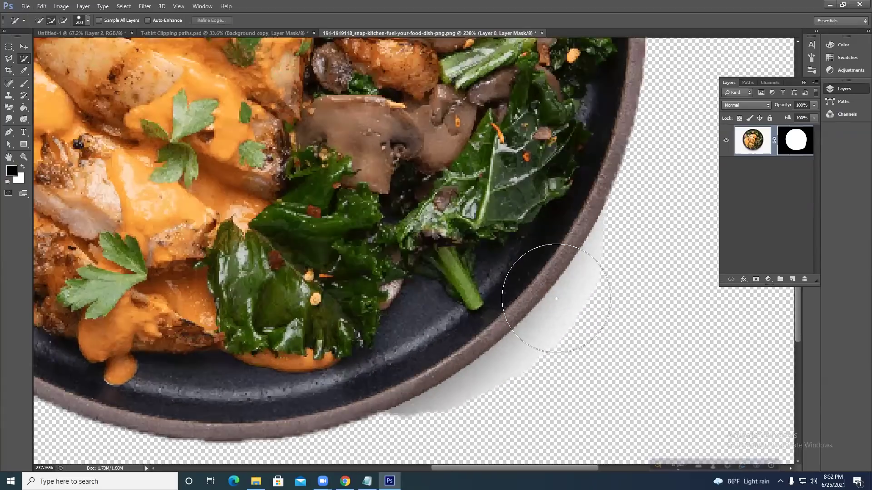
{"action": "scroll", "coordinate": [556, 298], "scroll_direction": "down", "scroll_amount": 2}
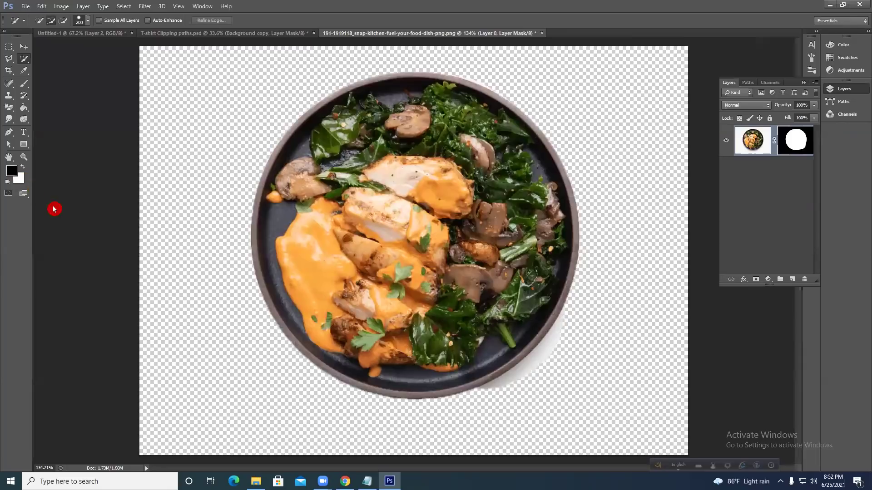
Paint the whole plate out of the layer mask in black with a 400 px brush at 100% hardness.
{"action": "left_click", "coordinate": [24, 84]}
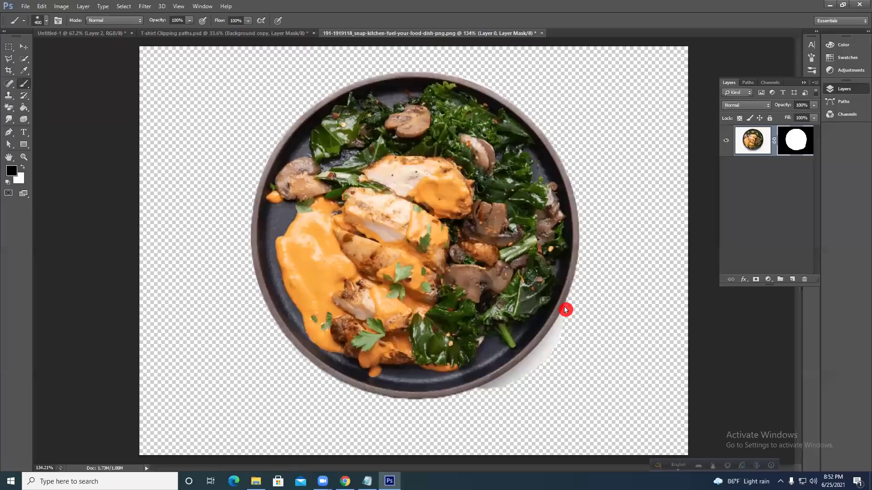
{"action": "mouse_move", "coordinate": [524, 254]}
{"action": "left_mouse_down"}
{"action": "mouse_move", "coordinate": [334, 197]}
{"action": "mouse_move", "coordinate": [567, 166]}
{"action": "mouse_move", "coordinate": [340, 383]}
{"action": "mouse_move", "coordinate": [366, 350]}
{"action": "mouse_move", "coordinate": [286, 210]}
{"action": "left_mouse_up"}
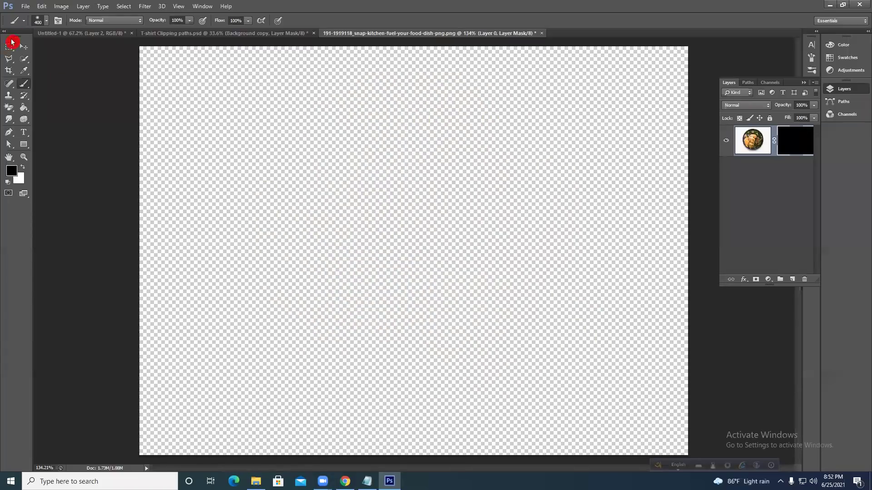
{"action": "left_click", "coordinate": [45, 20]}
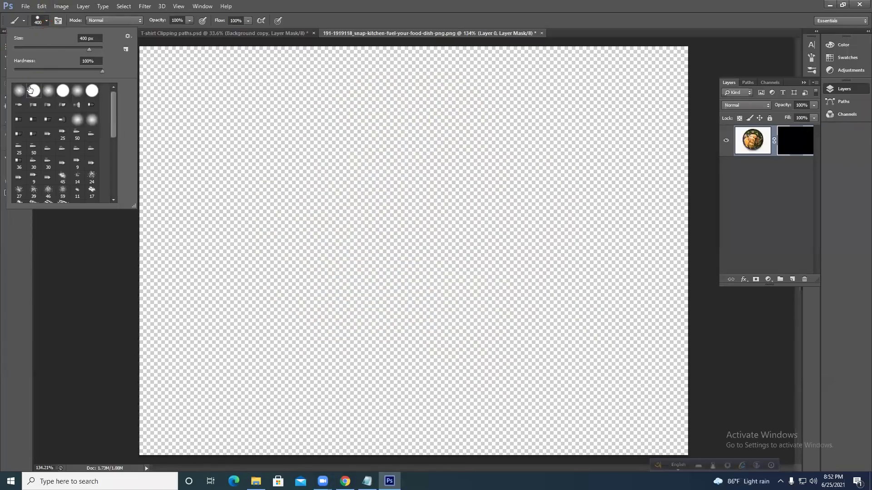
{"action": "left_click", "coordinate": [39, 19]}
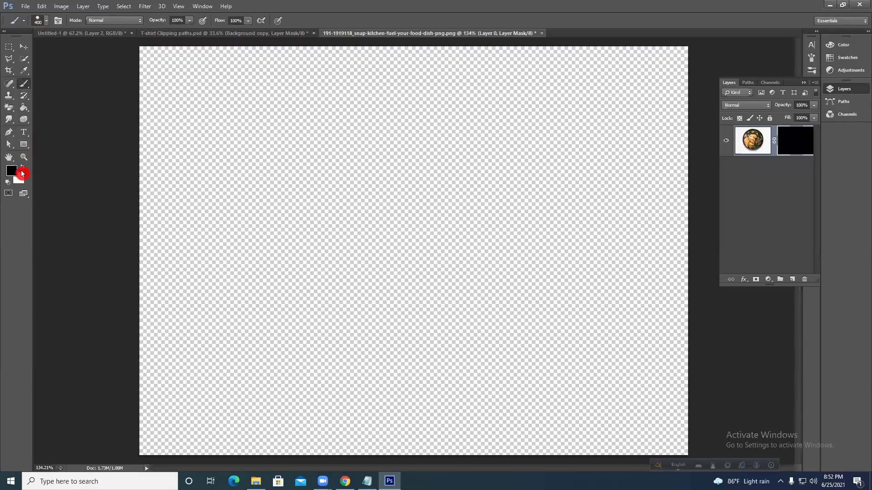
Paint the plate back into the layer mask in white, and undo all brush strokes back to the original plate mask.
{"action": "left_click", "coordinate": [22, 170]}
{"action": "mouse_move", "coordinate": [466, 209]}
{"action": "left_mouse_down"}
{"action": "mouse_move", "coordinate": [425, 248]}
{"action": "mouse_move", "coordinate": [380, 252]}
{"action": "mouse_move", "coordinate": [378, 212]}
{"action": "mouse_move", "coordinate": [421, 203]}
{"action": "mouse_move", "coordinate": [426, 211]}
{"action": "mouse_move", "coordinate": [417, 181]}
{"action": "mouse_move", "coordinate": [384, 190]}
{"action": "mouse_move", "coordinate": [357, 245]}
{"action": "mouse_move", "coordinate": [494, 292]}
{"action": "mouse_move", "coordinate": [517, 271]}
{"action": "mouse_move", "coordinate": [465, 311]}
{"action": "mouse_move", "coordinate": [357, 332]}
{"action": "mouse_move", "coordinate": [322, 285]}
{"action": "mouse_move", "coordinate": [433, 273]}
{"action": "mouse_move", "coordinate": [574, 278]}
{"action": "mouse_move", "coordinate": [544, 305]}
{"action": "mouse_move", "coordinate": [526, 297]}
{"action": "left_mouse_up"}
{"action": "key", "text": "ctrl+z"}
{"action": "key", "text": "ctrl+alt+z"}
{"action": "key", "text": "ctrl+alt+z"}
{"action": "key", "text": "ctrl+alt+z"}
{"action": "key", "text": "ctrl+alt+z"}
{"action": "key", "text": "ctrl+alt+z"}
{"action": "key", "text": "ctrl+alt+z"}
{"action": "key", "text": "ctrl+alt+z"}
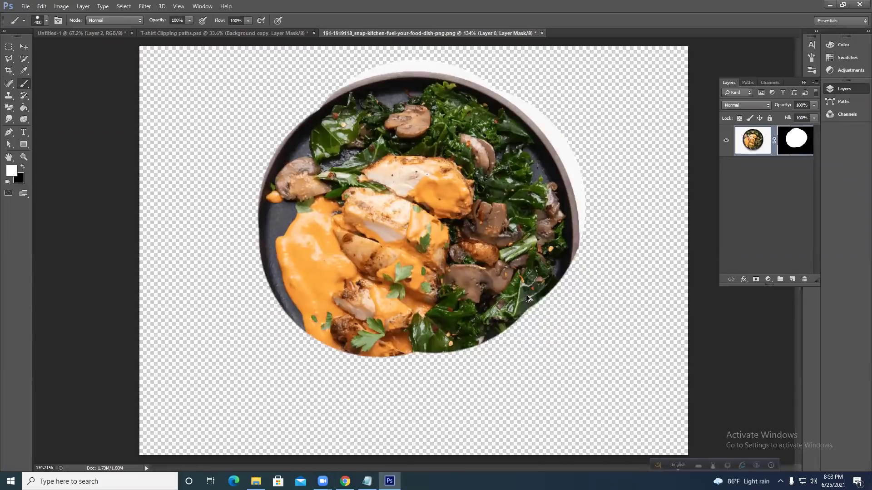
{"action": "key", "text": "ctrl+shift+z"}
{"action": "key", "text": "ctrl+shift+z"}
{"action": "key", "text": "ctrl+shift+z"}
{"action": "key", "text": "ctrl+shift+z"}
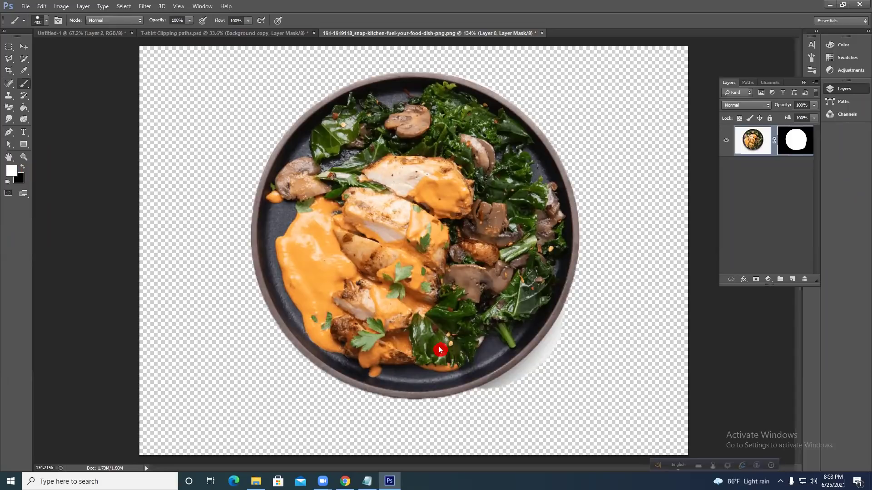
Hide the leftover backdrop beside the plate's lower-right rim by painting black on the layer mask with a 30 px brush.
{"action": "key", "text": "x"}
{"action": "key", "text": "x"}
{"action": "key", "text": "x"}
{"action": "key", "text": "x"}
{"action": "key", "text": "x"}
{"action": "key", "text": "x"}
{"action": "key", "text": "x"}
{"action": "key", "text": "bracketleft"}
{"action": "key", "text": "bracketleft"}
{"action": "key", "text": "bracketleft"}
{"action": "scroll", "coordinate": [559, 385], "scroll_direction": "up", "scroll_amount": 6}
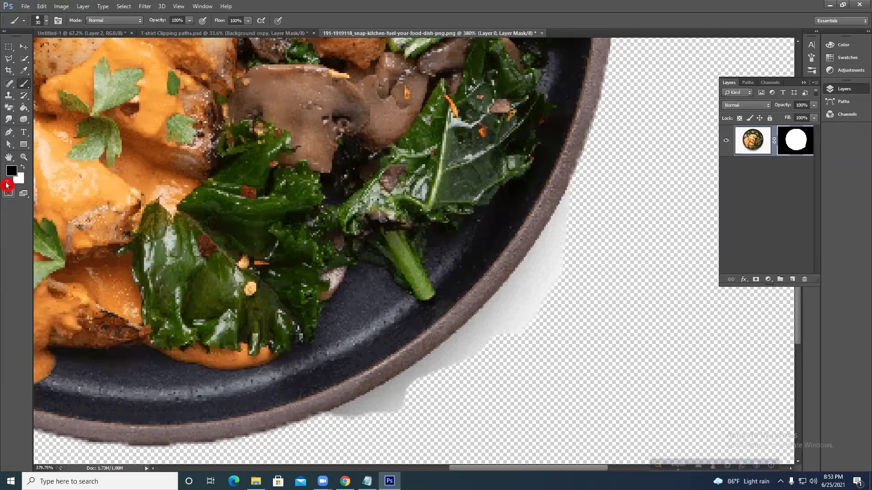
{"action": "mouse_move", "coordinate": [348, 433]}
{"action": "left_mouse_down"}
{"action": "mouse_move", "coordinate": [399, 412]}
{"action": "mouse_move", "coordinate": [360, 419]}
{"action": "mouse_move", "coordinate": [445, 382]}
{"action": "mouse_move", "coordinate": [525, 296]}
{"action": "mouse_move", "coordinate": [589, 195]}
{"action": "mouse_move", "coordinate": [537, 193]}
{"action": "mouse_move", "coordinate": [388, 374]}
{"action": "mouse_move", "coordinate": [356, 395]}
{"action": "mouse_move", "coordinate": [376, 376]}
{"action": "left_mouse_up"}
{"action": "left_click_drag", "start_coordinate": [488, 360], "coordinate": [584, 345]}
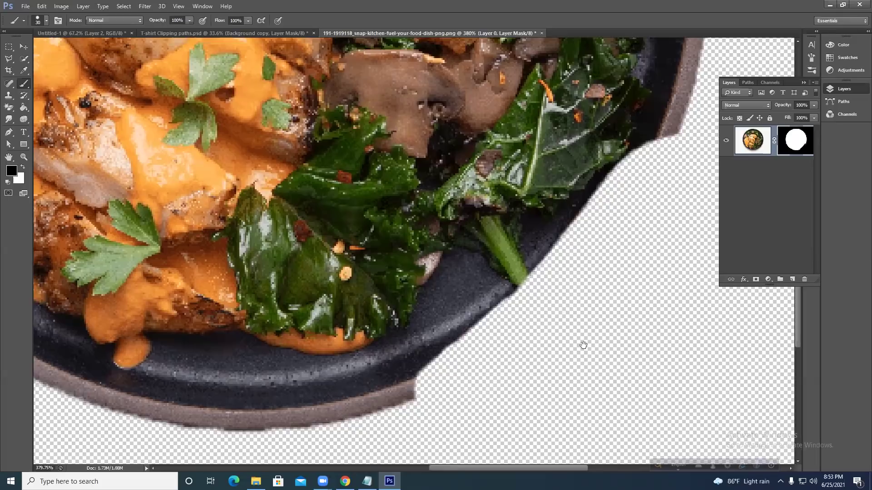
Restore the over-erased lower-right rim of the plate on the layer mask, alternating between white and black paint.
{"action": "left_click", "coordinate": [23, 168]}
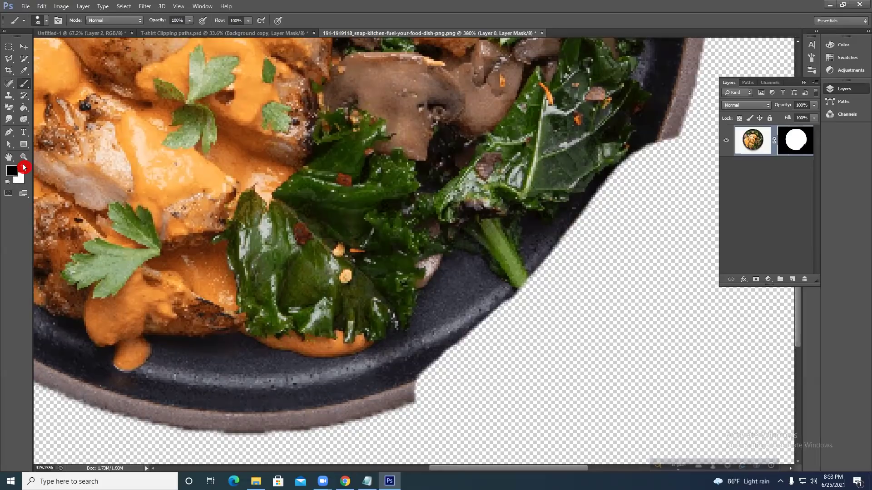
{"action": "mouse_move", "coordinate": [436, 359]}
{"action": "left_mouse_down"}
{"action": "mouse_move", "coordinate": [450, 323]}
{"action": "mouse_move", "coordinate": [547, 253]}
{"action": "mouse_move", "coordinate": [585, 190]}
{"action": "mouse_move", "coordinate": [527, 227]}
{"action": "mouse_move", "coordinate": [400, 333]}
{"action": "left_mouse_up"}
{"action": "left_click", "coordinate": [23, 168]}
{"action": "mouse_move", "coordinate": [677, 105]}
{"action": "left_mouse_down"}
{"action": "mouse_move", "coordinate": [569, 257]}
{"action": "mouse_move", "coordinate": [522, 300]}
{"action": "mouse_move", "coordinate": [390, 359]}
{"action": "mouse_move", "coordinate": [433, 348]}
{"action": "mouse_move", "coordinate": [404, 366]}
{"action": "mouse_move", "coordinate": [451, 346]}
{"action": "mouse_move", "coordinate": [419, 372]}
{"action": "mouse_move", "coordinate": [490, 338]}
{"action": "mouse_move", "coordinate": [496, 321]}
{"action": "mouse_move", "coordinate": [443, 364]}
{"action": "mouse_move", "coordinate": [516, 296]}
{"action": "mouse_move", "coordinate": [335, 345]}
{"action": "left_mouse_up"}
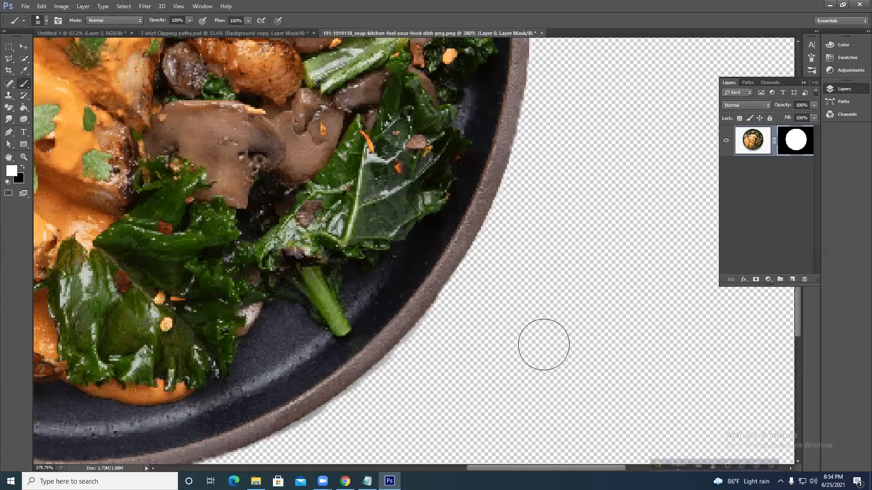
Reduce the brush to 5 px and clean the plate's lower-right edge on the layer mask with black.
{"action": "key", "text": "bracketleft"}
{"action": "key", "text": "bracketleft"}
{"action": "key", "text": "bracketleft"}
{"action": "key", "text": "bracketleft"}
{"action": "key", "text": "bracketleft"}
{"action": "left_click", "coordinate": [24, 167]}
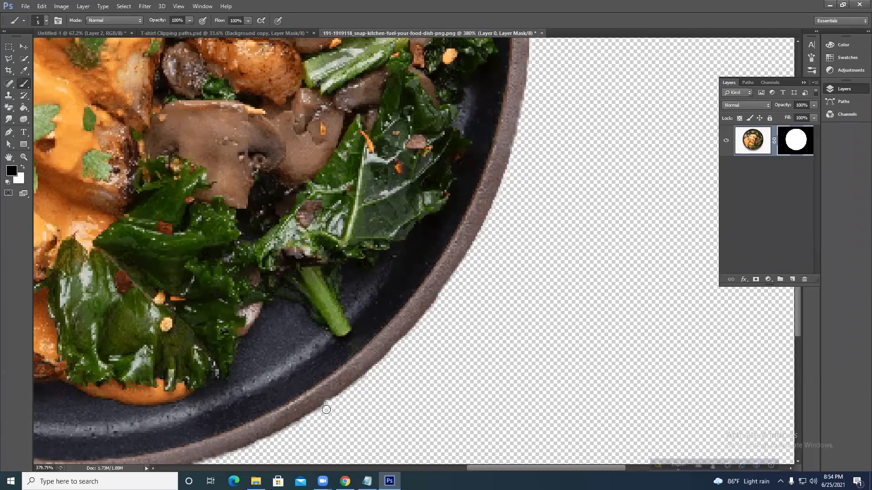
{"action": "scroll", "coordinate": [335, 361], "scroll_direction": "down", "scroll_amount": 3}
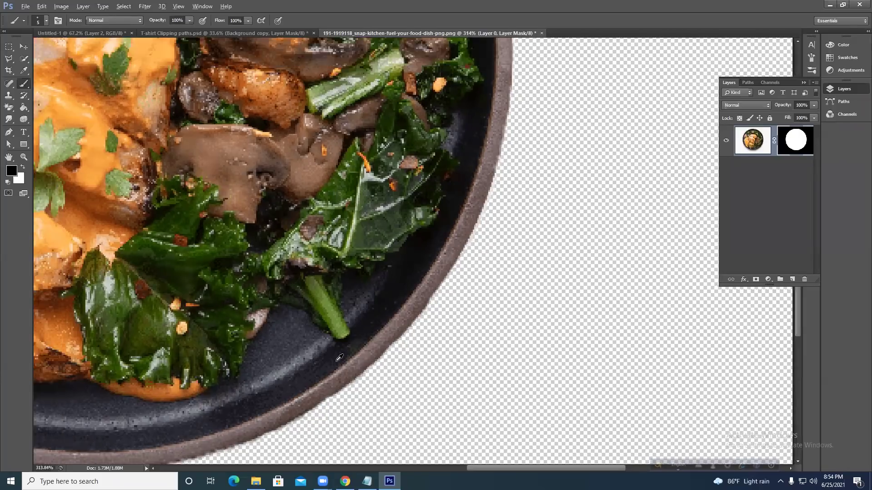
{"action": "scroll", "coordinate": [408, 291], "scroll_direction": "down", "scroll_amount": 5}
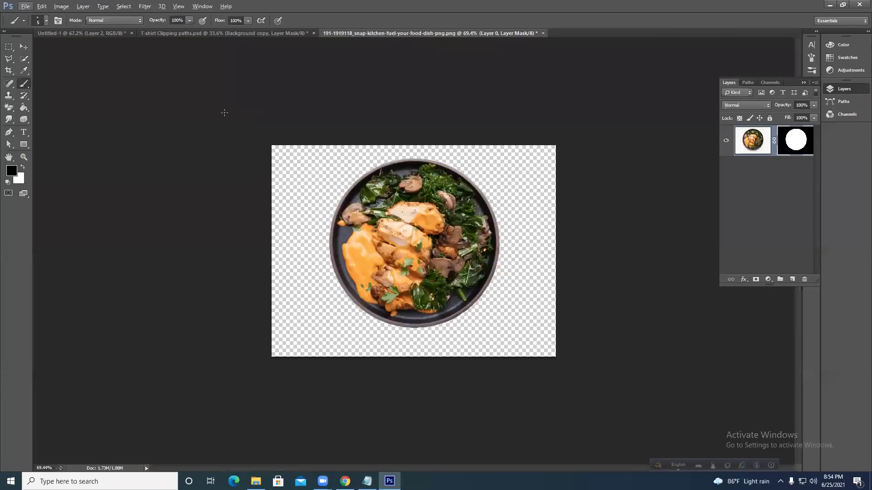
Return to the T-shirt Clipping paths.psd document, target the Background copy layer's image and finally its mask, and activate the Move tool.
{"action": "left_click", "coordinate": [226, 32]}
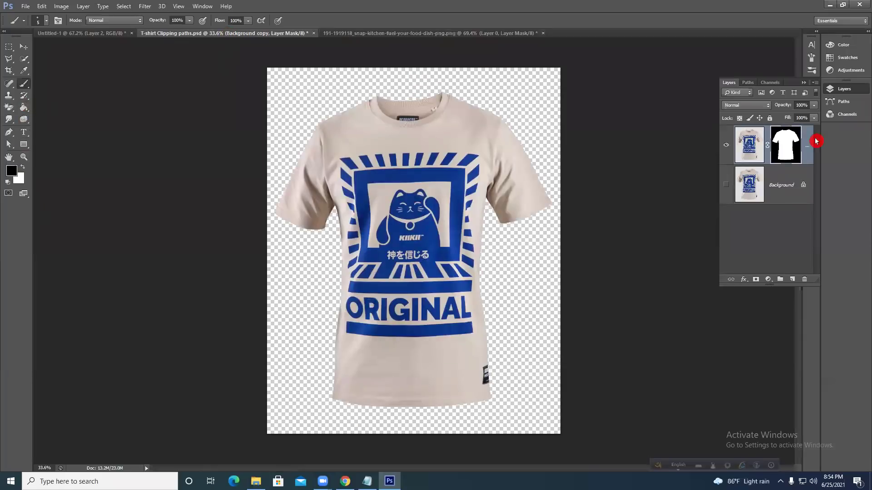
{"action": "left_click", "coordinate": [756, 144]}
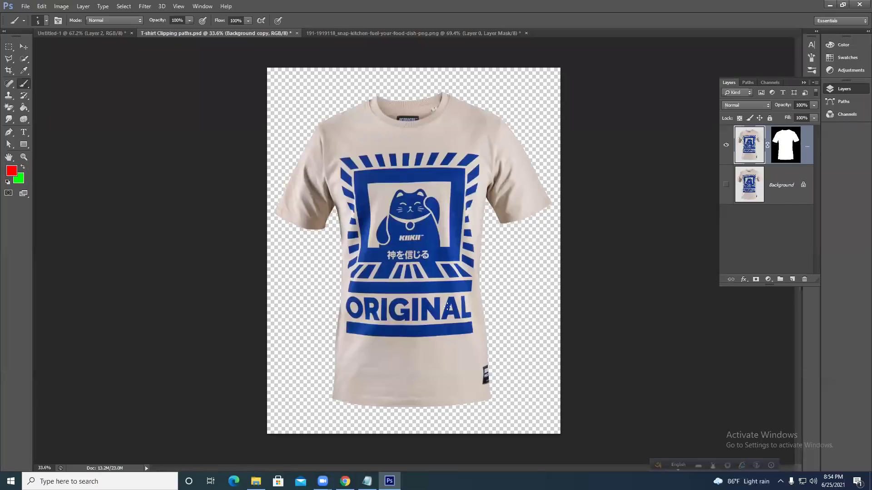
{"action": "left_click", "coordinate": [784, 145]}
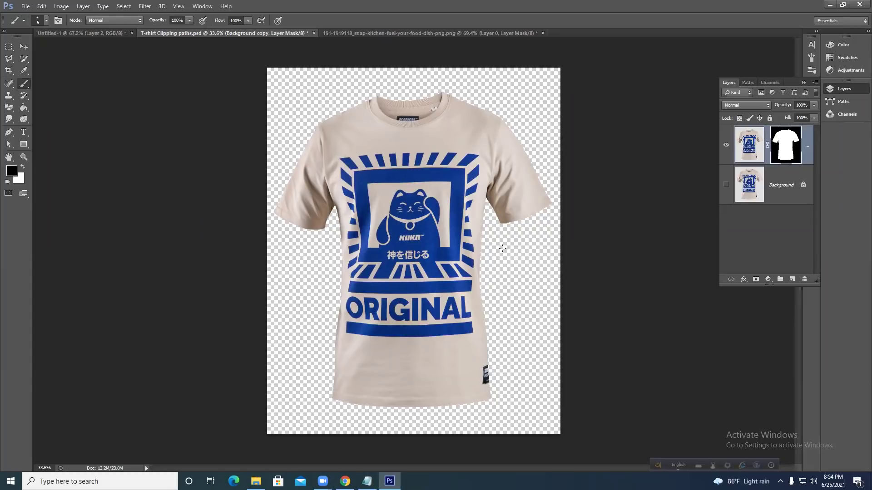
{"action": "left_click", "coordinate": [23, 47]}
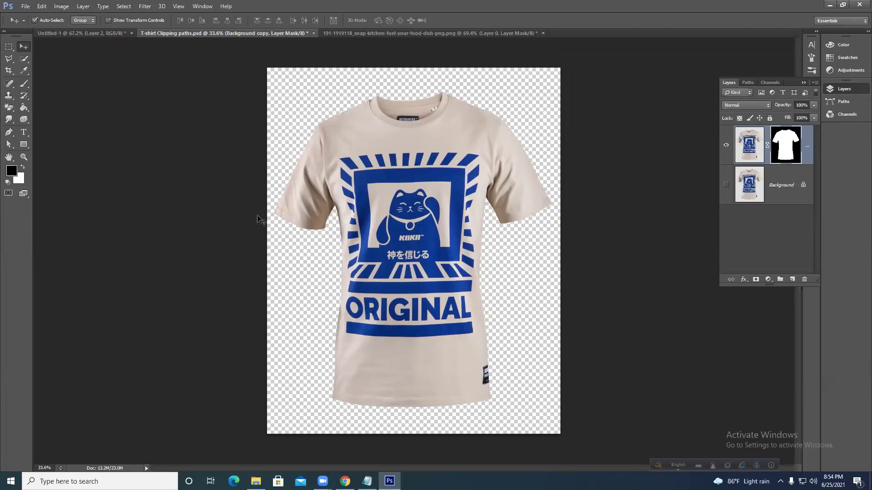
{"action": "left_click", "coordinate": [26, 8]}
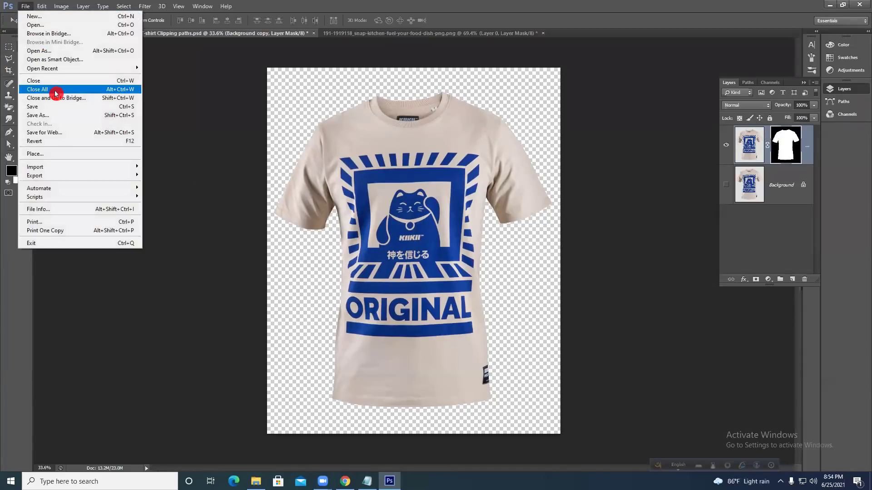
{"action": "left_click", "coordinate": [55, 116]}
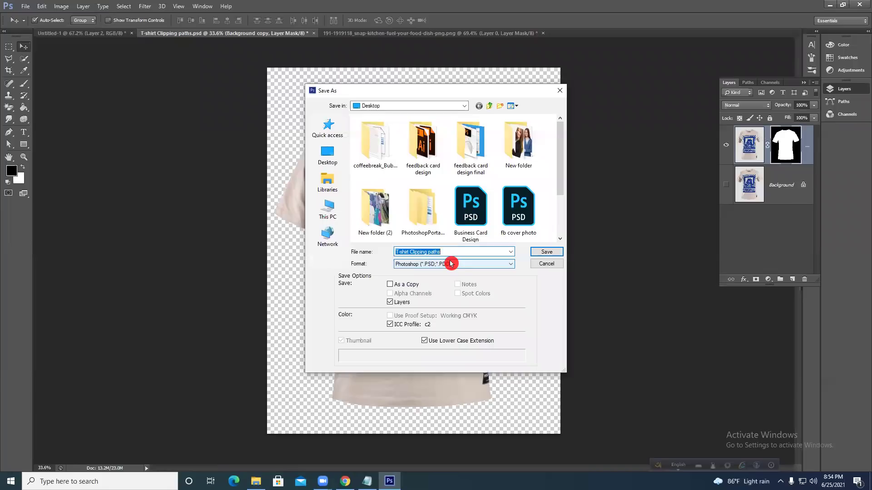
{"action": "left_click", "coordinate": [547, 263]}
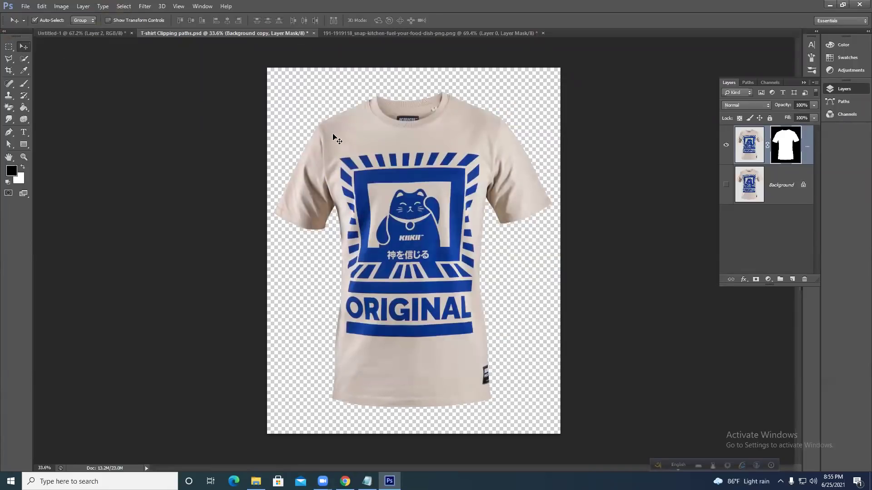
Set up a Save for Web export of the T-shirt as a transparent PNG-24 with a width of 2500 px.
{"action": "left_click", "coordinate": [24, 6]}
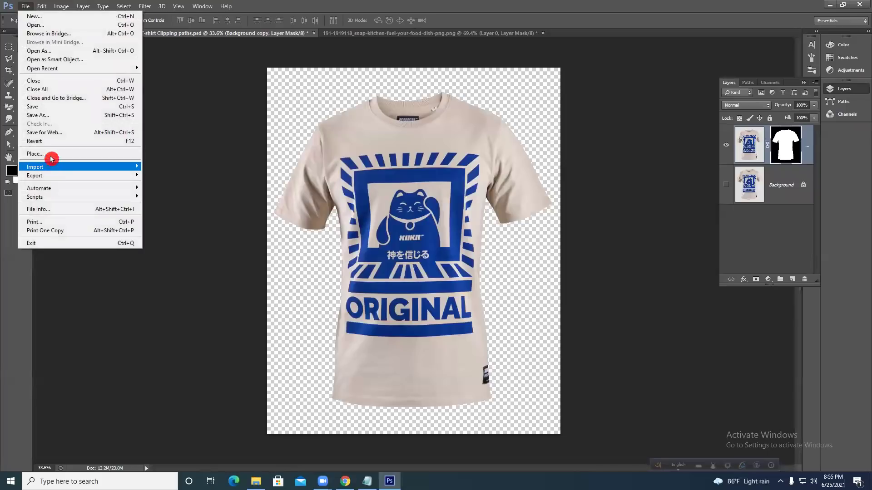
{"action": "left_click", "coordinate": [45, 133]}
{"action": "left_click", "coordinate": [585, 85]}
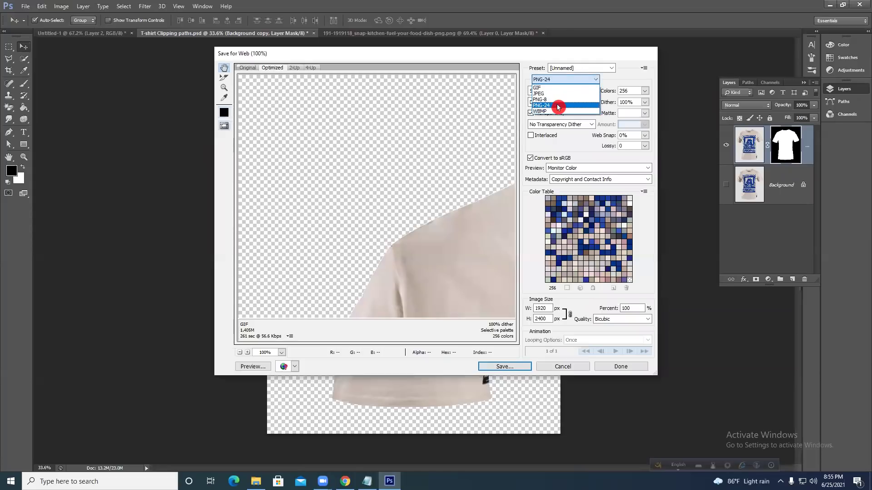
{"action": "left_click", "coordinate": [559, 109]}
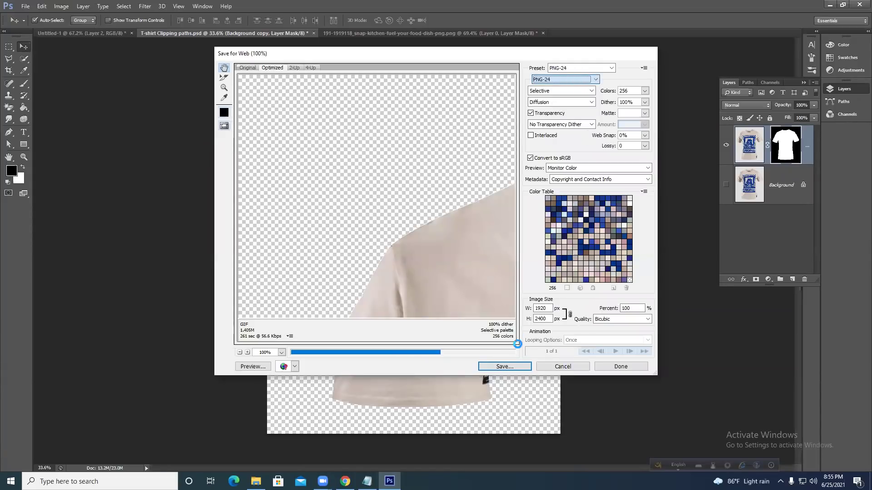
{"action": "left_click_drag", "start_coordinate": [459, 298], "coordinate": [263, 193]}
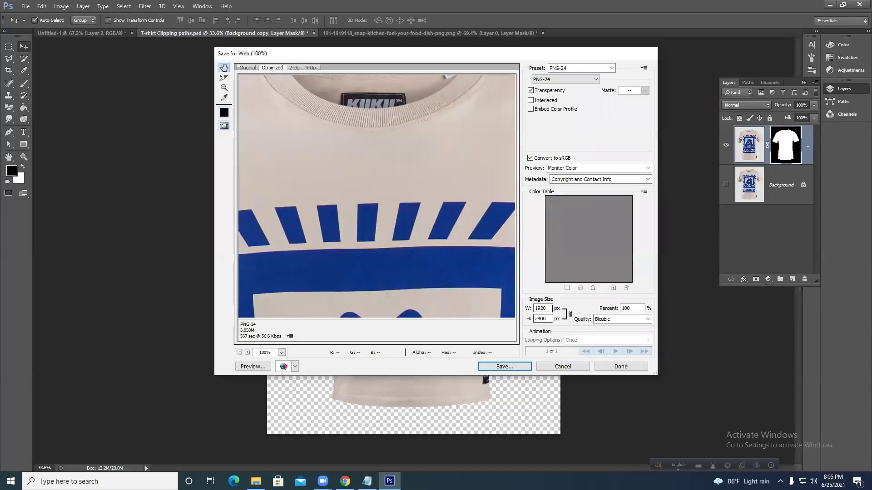
{"action": "left_click_drag", "start_coordinate": [459, 294], "coordinate": [500, 204]}
{"action": "double_click", "coordinate": [544, 308]}
{"action": "type", "text": "2500"}
{"action": "left_click", "coordinate": [525, 330]}
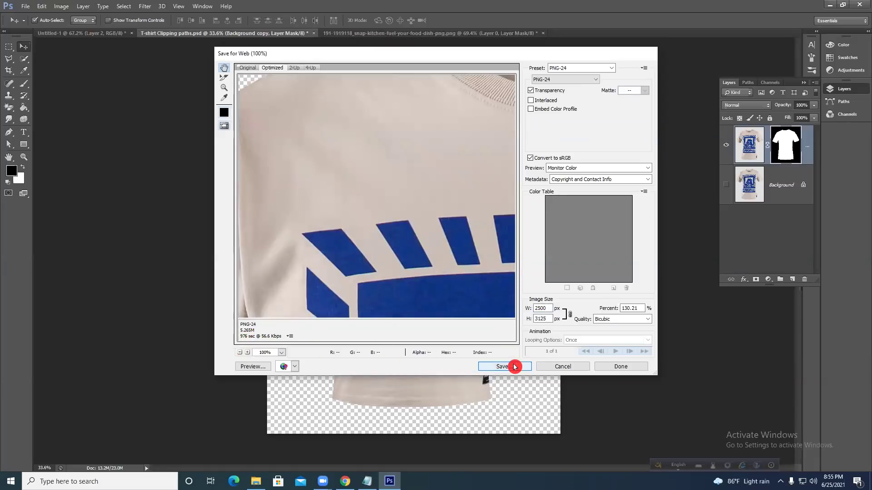
Inspect the T-shirt cutout's edges and printed design at several zoom levels in the export preview.
{"action": "left_click", "coordinate": [235, 85]}
{"action": "left_click_drag", "start_coordinate": [391, 224], "coordinate": [445, 291]}
{"action": "left_click_drag", "start_coordinate": [327, 300], "coordinate": [383, 170]}
{"action": "left_click", "coordinate": [225, 88]}
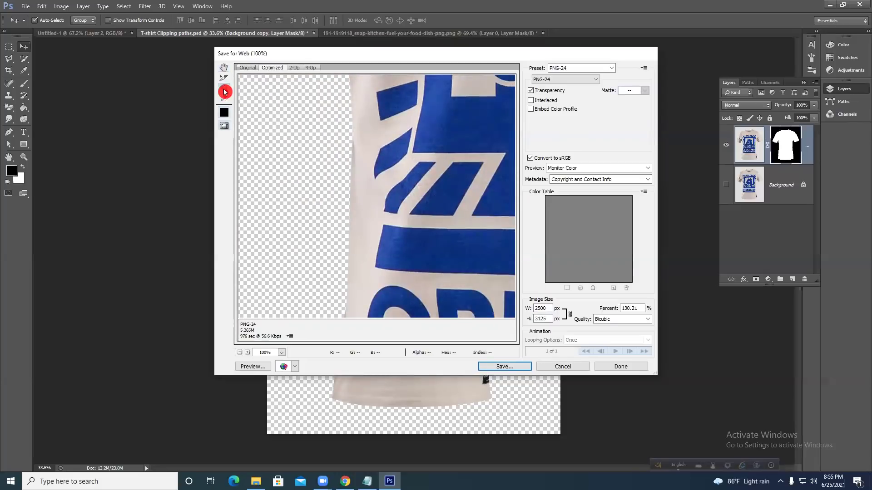
{"action": "left_click", "coordinate": [430, 168]}
{"action": "left_click", "coordinate": [429, 169]}
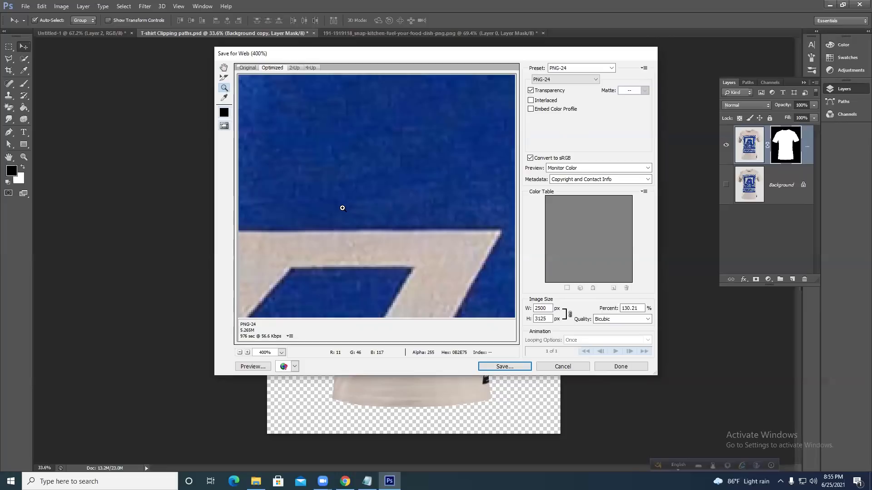
{"action": "left_click", "coordinate": [240, 353]}
{"action": "left_click", "coordinate": [292, 269]}
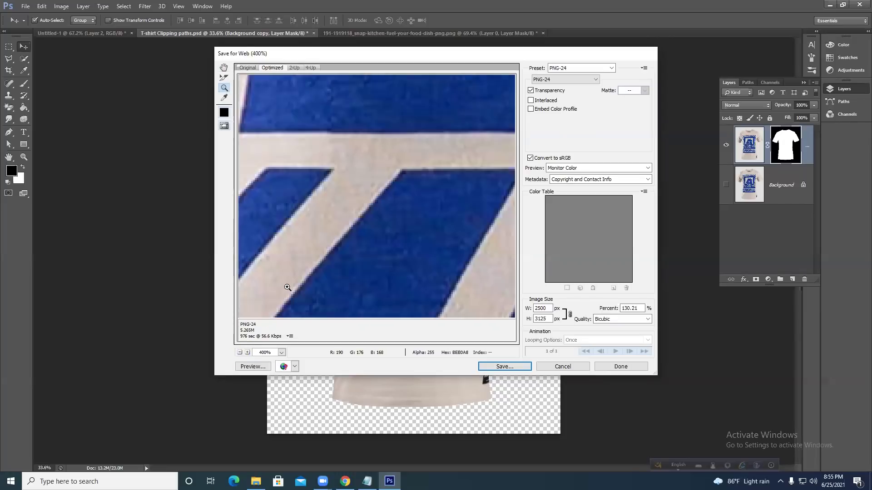
{"action": "left_click", "coordinate": [240, 352]}
{"action": "left_click", "coordinate": [240, 352]}
{"action": "left_click", "coordinate": [240, 352]}
{"action": "left_click", "coordinate": [241, 352]}
{"action": "left_click", "coordinate": [240, 352]}
{"action": "left_click", "coordinate": [240, 353]}
{"action": "left_click", "coordinate": [240, 353]}
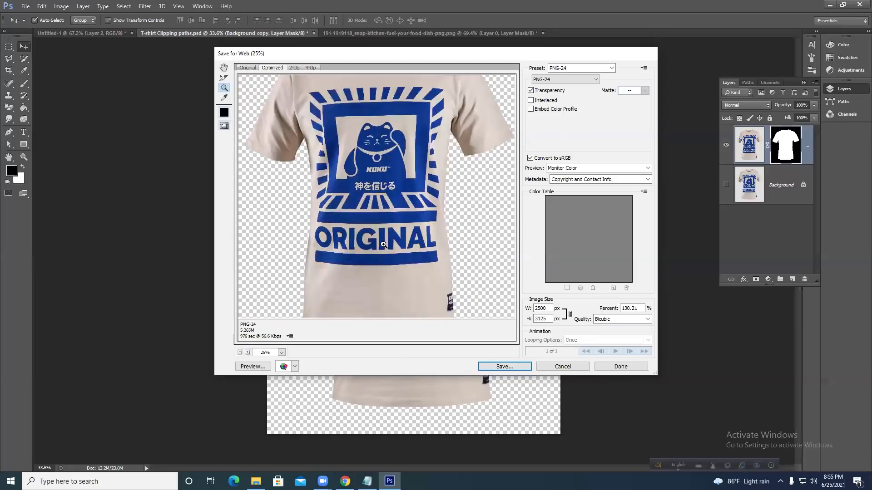
{"action": "left_click", "coordinate": [382, 229], "text": "alt"}
{"action": "left_click", "coordinate": [382, 230], "text": "alt"}
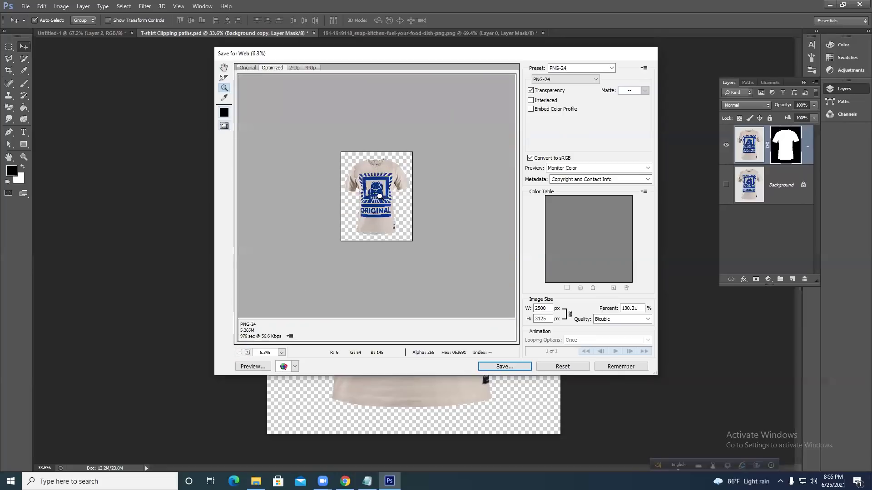
{"action": "left_click", "coordinate": [363, 182]}
{"action": "left_click", "coordinate": [363, 180]}
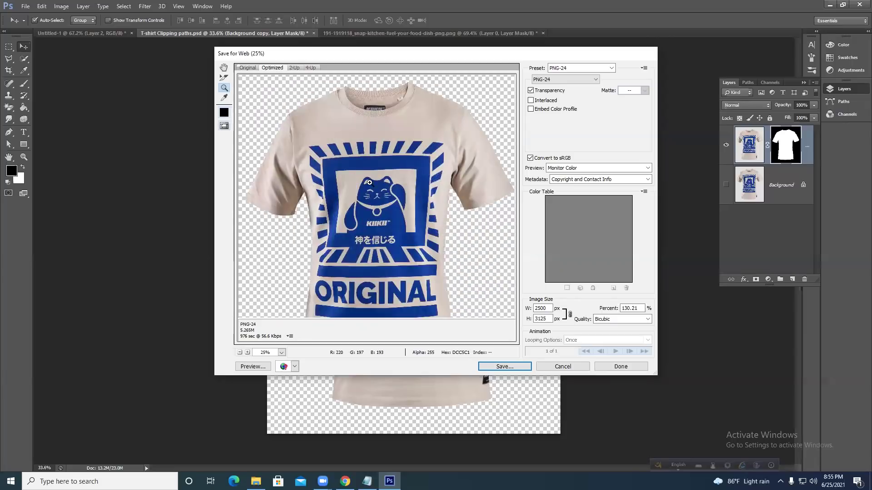
Save the optimized image to the Desktop as T-shirt Clipping paths.
{"action": "left_click", "coordinate": [514, 368]}
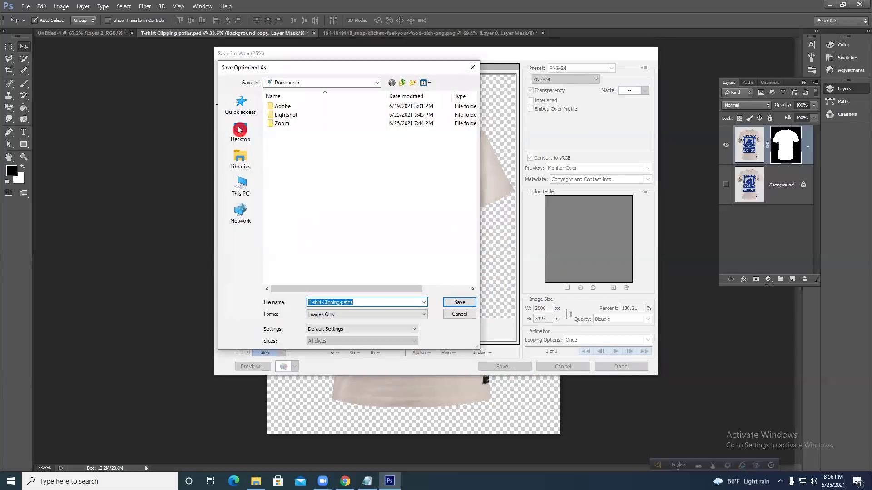
{"action": "left_click", "coordinate": [237, 134]}
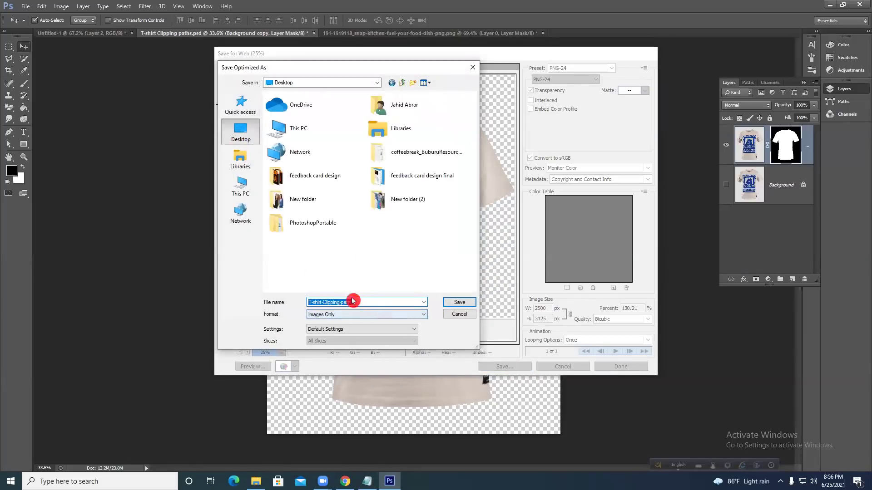
{"action": "left_click", "coordinate": [454, 303]}
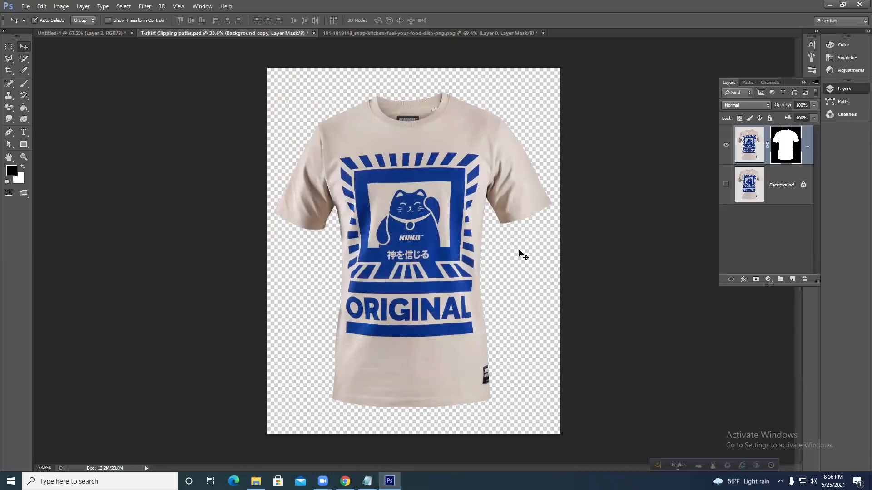
{"action": "left_click", "coordinate": [508, 258]}
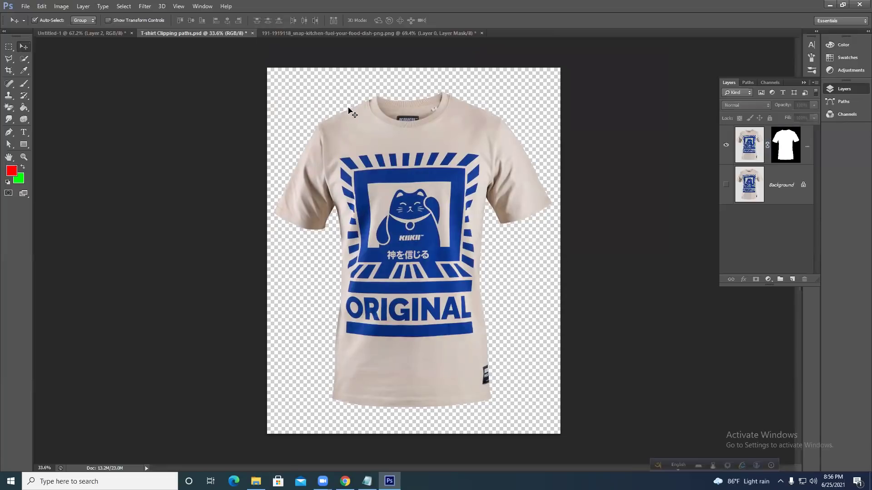
{"action": "left_click", "coordinate": [311, 33]}
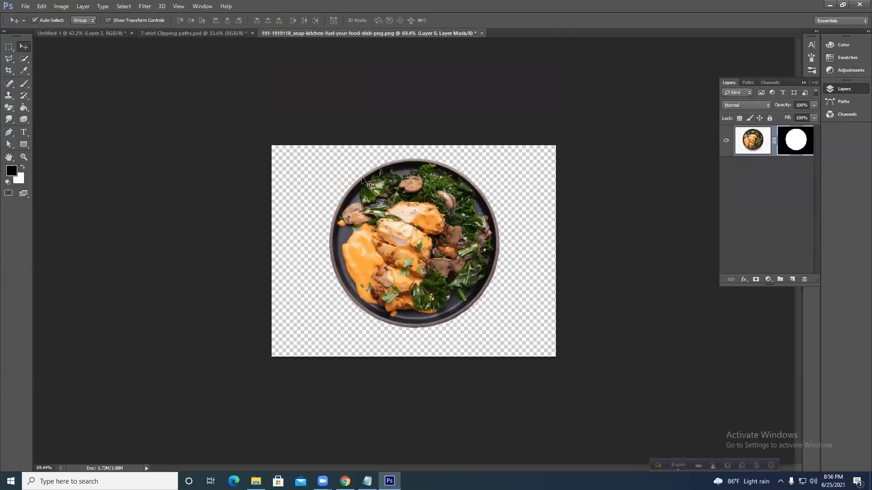
{"action": "left_click", "coordinate": [224, 33]}
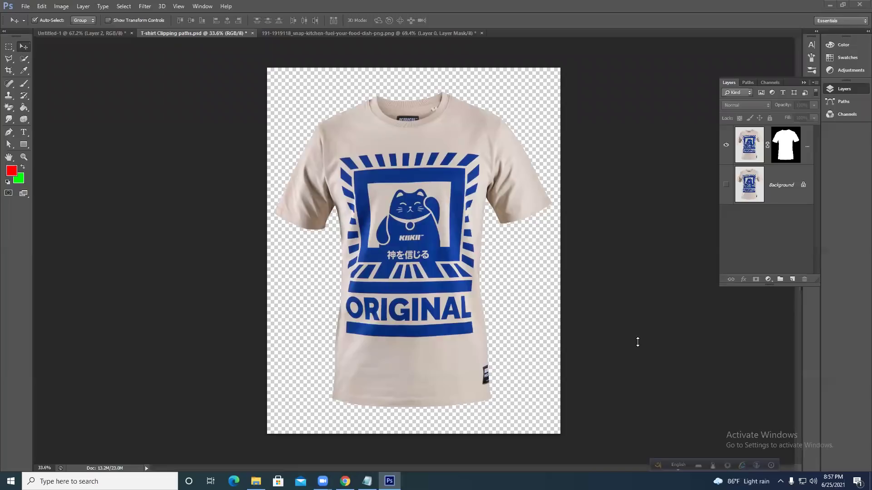
{"action": "left_click", "coordinate": [462, 478]}
Switch to the Untitled-1 document and delete the artwork layers above its red background.
{"action": "left_click", "coordinate": [81, 33]}
{"action": "left_click_drag", "start_coordinate": [390, 227], "coordinate": [391, 269]}
{"action": "key", "text": "Delete"}
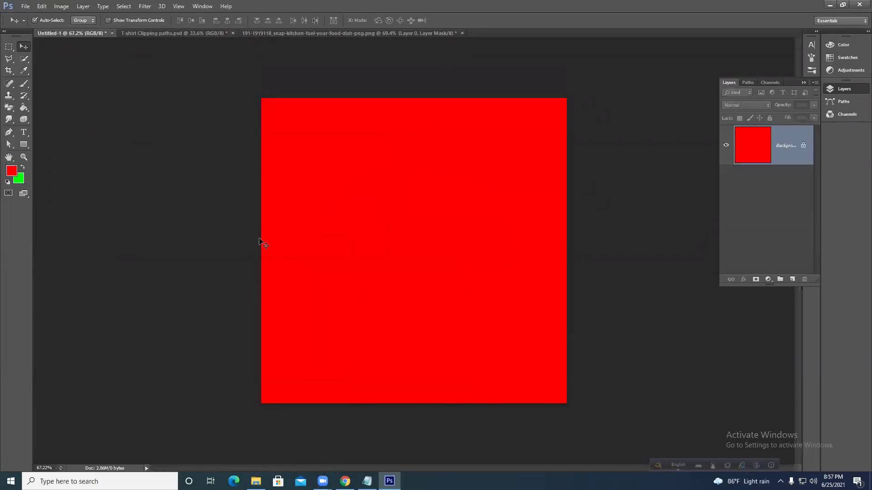
Reset the colours to default black and white and fill the Untitled-1 background with white.
{"action": "left_click", "coordinate": [7, 182]}
{"action": "key", "text": "Down"}
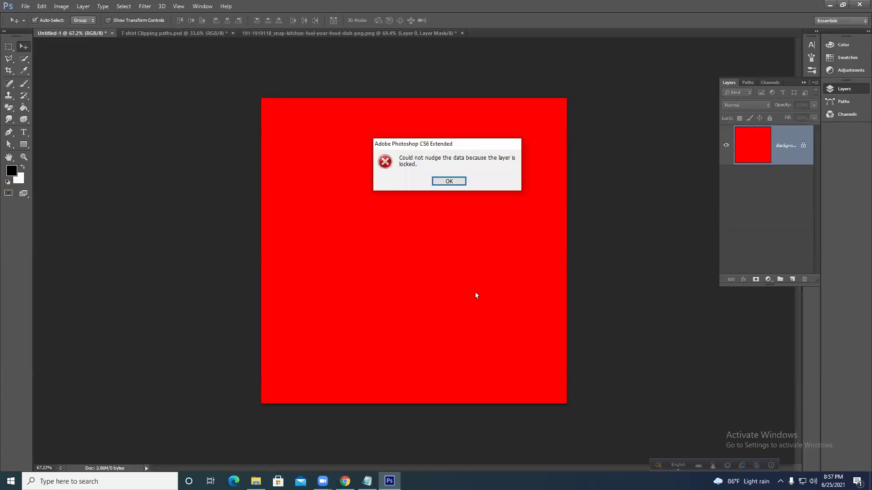
{"action": "left_click", "coordinate": [448, 181]}
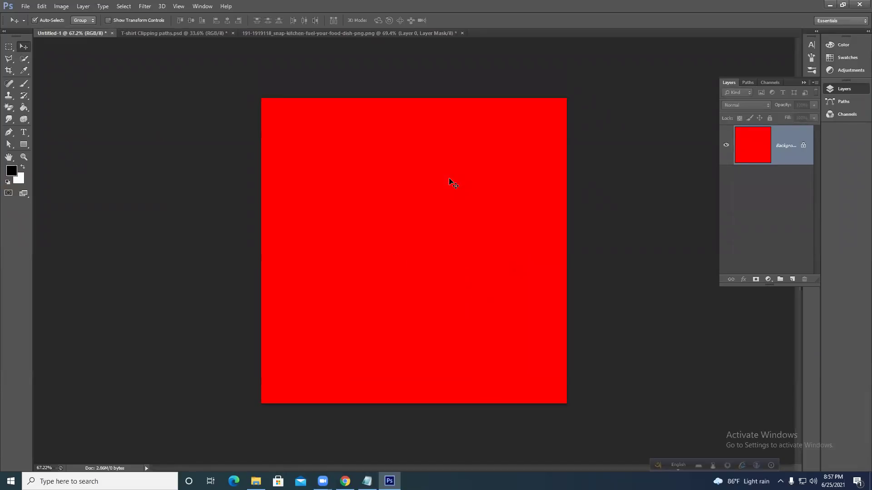
{"action": "key", "text": "ctrl+Delete"}
Draw a black mountain-like shape about 1000 by 459 px across the canvas's lower part, using the Freeform Pen in Shape mode.
{"action": "left_click", "coordinate": [20, 116]}
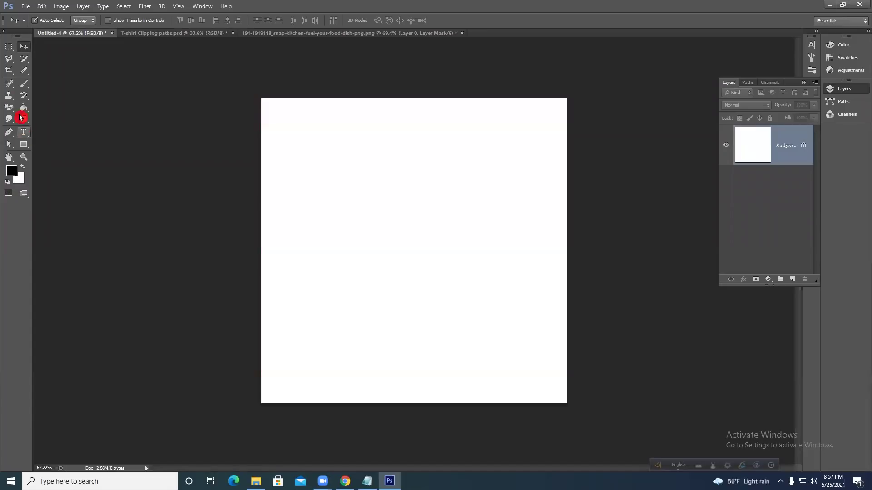
{"action": "left_click_drag", "start_coordinate": [10, 134], "coordinate": [52, 140]}
{"action": "mouse_move", "coordinate": [10, 60]}
{"action": "left_mouse_down"}
{"action": "mouse_move", "coordinate": [22, 61]}
{"action": "mouse_move", "coordinate": [11, 61]}
{"action": "left_mouse_up"}
{"action": "left_click_drag", "start_coordinate": [11, 135], "coordinate": [43, 141]}
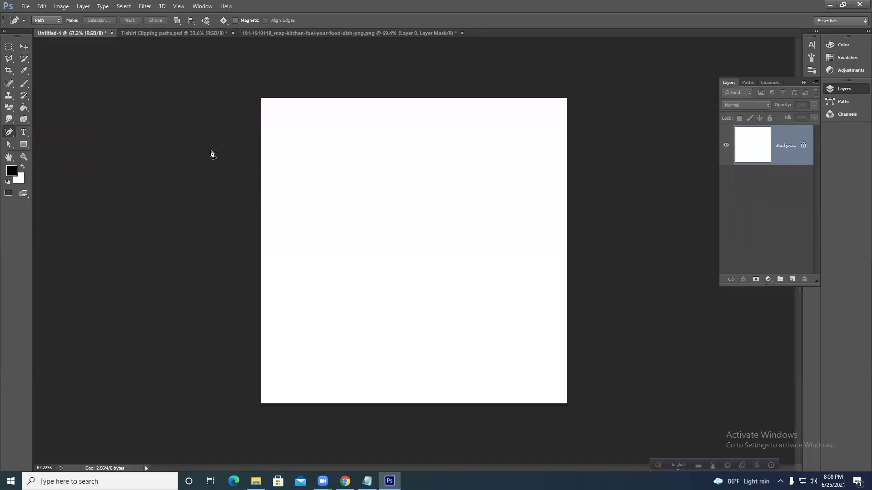
{"action": "left_click", "coordinate": [45, 25]}
{"action": "mouse_move", "coordinate": [46, 25]}
{"action": "left_mouse_down"}
{"action": "mouse_move", "coordinate": [48, 42]}
{"action": "mouse_move", "coordinate": [48, 31]}
{"action": "left_mouse_up"}
{"action": "mouse_move", "coordinate": [262, 297]}
{"action": "left_mouse_down"}
{"action": "mouse_move", "coordinate": [275, 284]}
{"action": "mouse_move", "coordinate": [354, 297]}
{"action": "mouse_move", "coordinate": [407, 273]}
{"action": "mouse_move", "coordinate": [480, 270]}
{"action": "mouse_move", "coordinate": [536, 287]}
{"action": "mouse_move", "coordinate": [586, 326]}
{"action": "mouse_move", "coordinate": [597, 416]}
{"action": "mouse_move", "coordinate": [346, 447]}
{"action": "mouse_move", "coordinate": [215, 426]}
{"action": "mouse_move", "coordinate": [189, 360]}
{"action": "mouse_move", "coordinate": [205, 254]}
{"action": "left_mouse_up"}
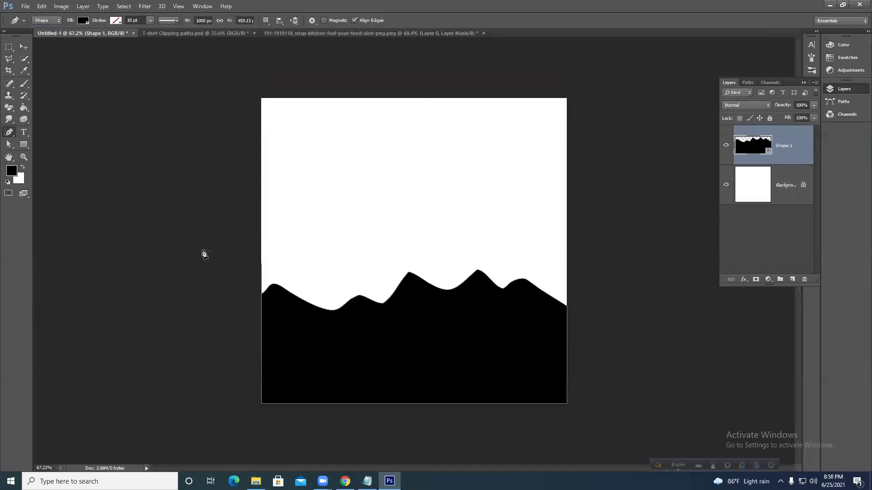
Try a solid red and a grey stone-like pattern as the freeform shape's fill, and finish with solid red.
{"action": "left_click", "coordinate": [83, 21]}
{"action": "left_click", "coordinate": [44, 64]}
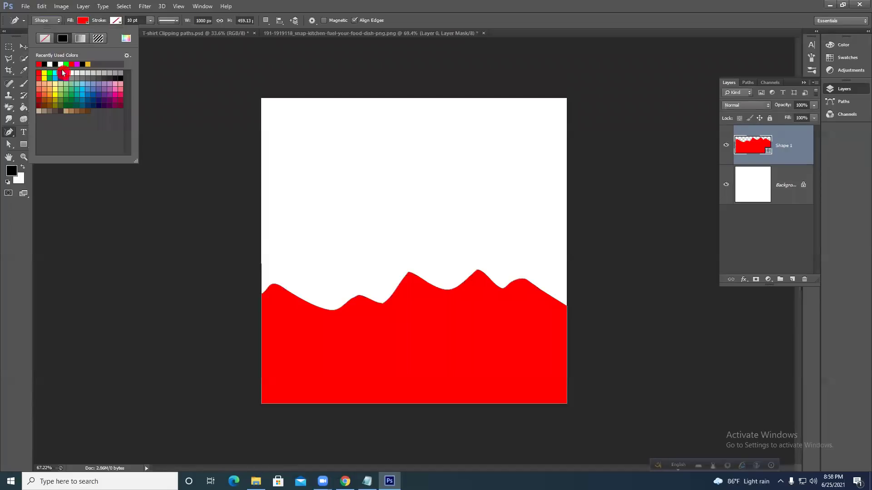
{"action": "left_click", "coordinate": [98, 38]}
{"action": "left_click", "coordinate": [86, 113]}
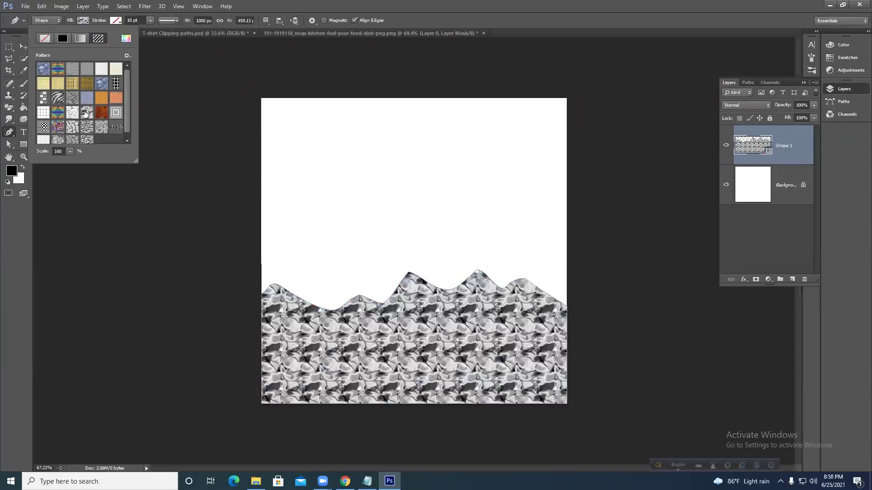
{"action": "left_click", "coordinate": [63, 39]}
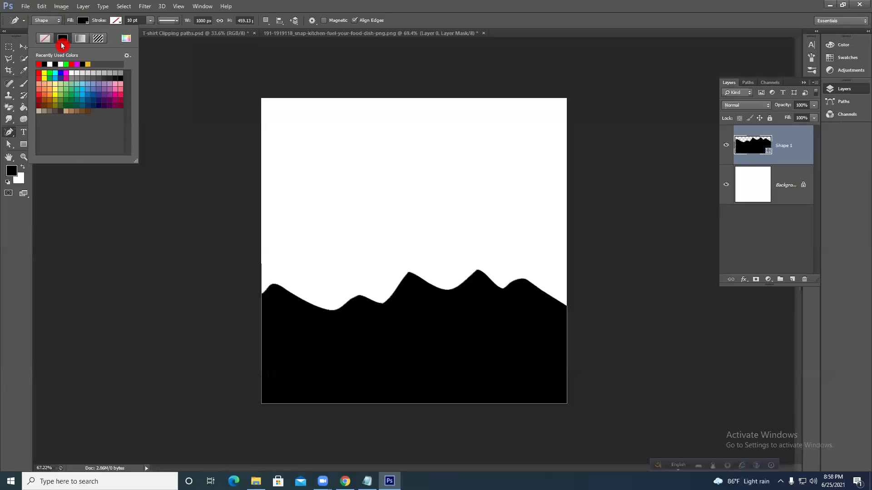
{"action": "left_click", "coordinate": [39, 64]}
{"action": "left_click", "coordinate": [83, 20]}
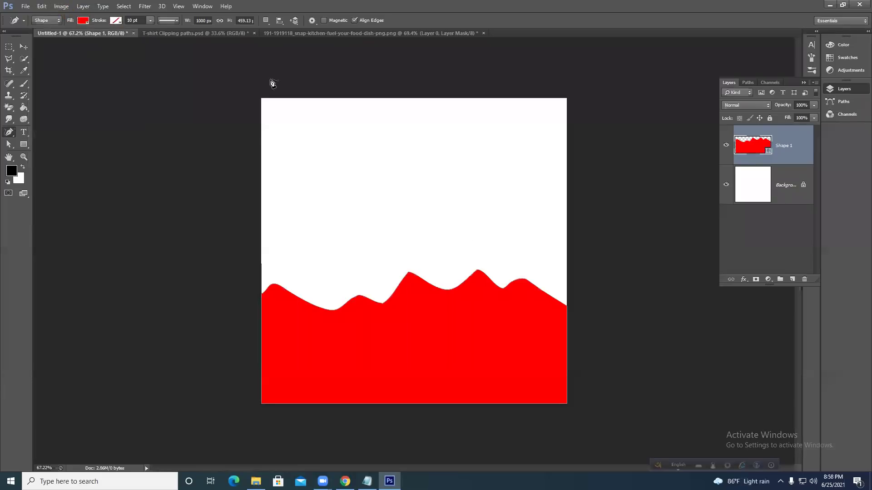
View the path operation options, and undo the freeform shape together with its fill changes.
{"action": "left_click", "coordinate": [266, 20]}
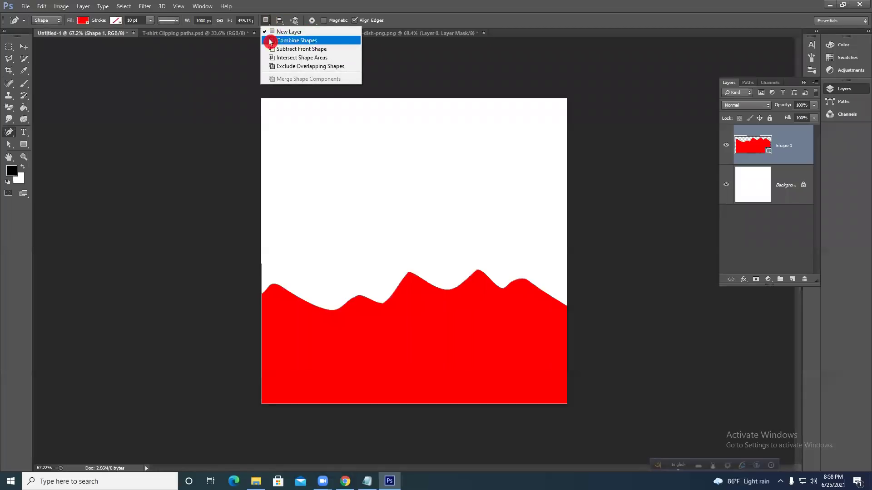
{"action": "left_click", "coordinate": [266, 20]}
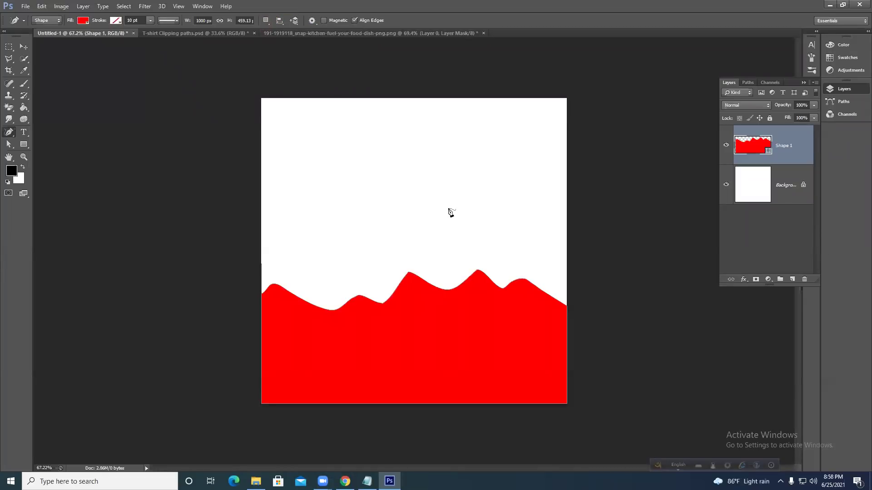
{"action": "key", "text": "ctrl+z"}
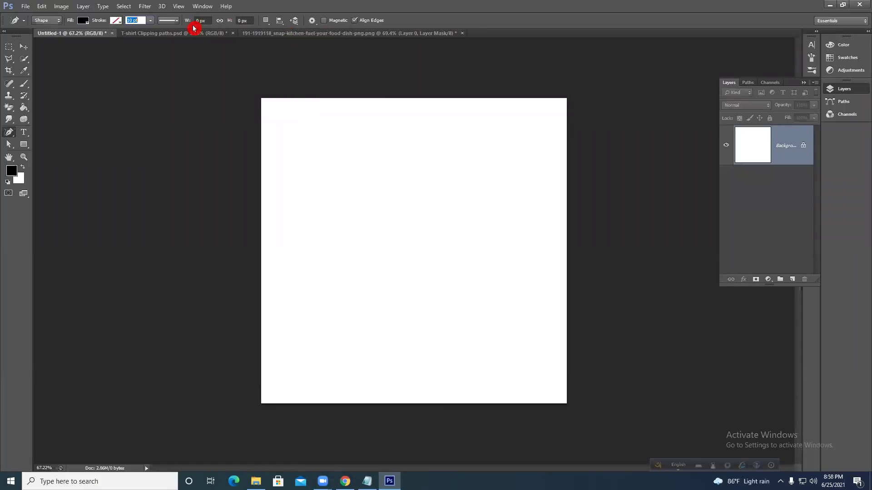
Switch to the T-shirt Clipping paths.psd document and open the yellow mug image 853910 from the class 02 folder.
{"action": "left_click", "coordinate": [175, 33]}
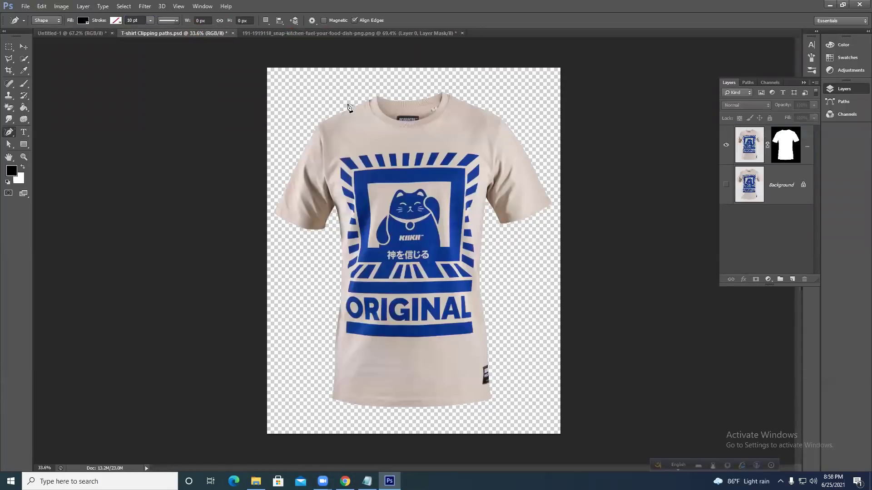
{"action": "left_click", "coordinate": [26, 5]}
{"action": "left_click", "coordinate": [37, 28]}
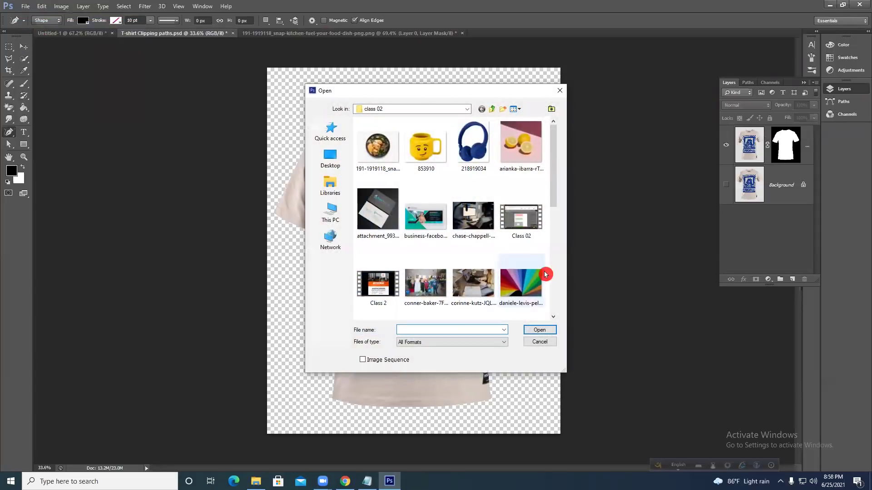
{"action": "scroll", "coordinate": [509, 259], "scroll_direction": "down", "scroll_amount": 5}
{"action": "scroll", "coordinate": [502, 207], "scroll_direction": "up", "scroll_amount": 5}
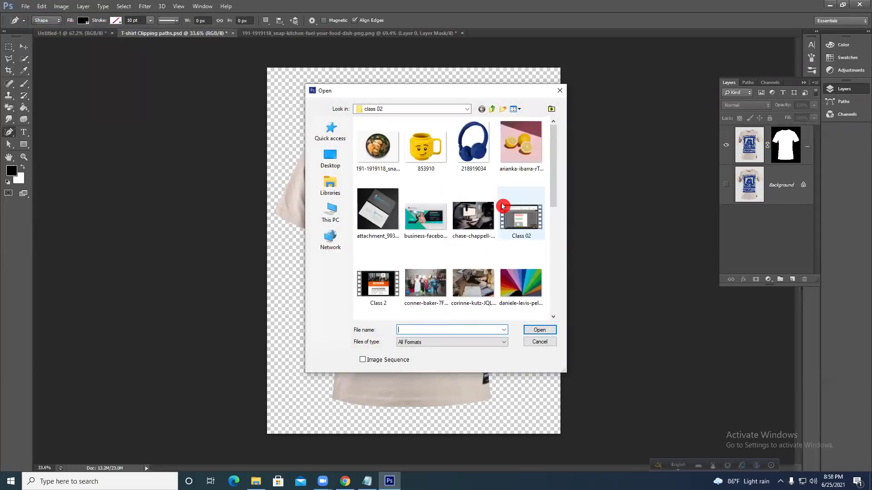
{"action": "left_click", "coordinate": [437, 159]}
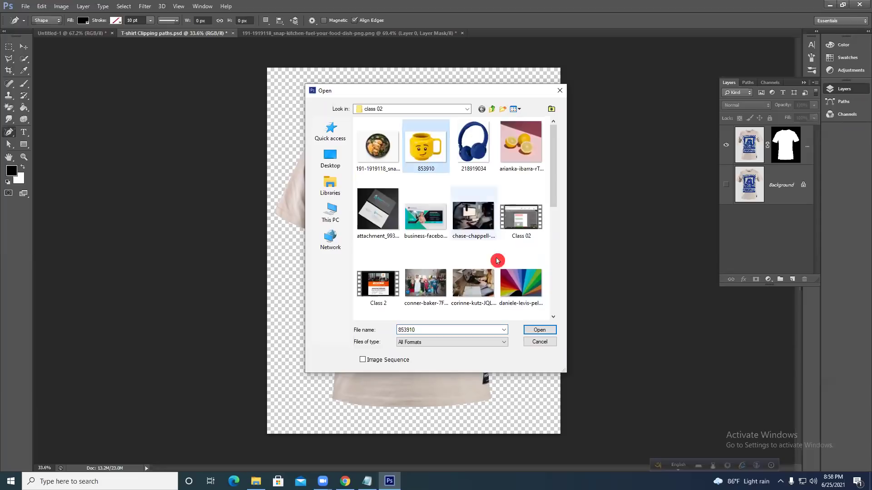
{"action": "left_click", "coordinate": [540, 333]}
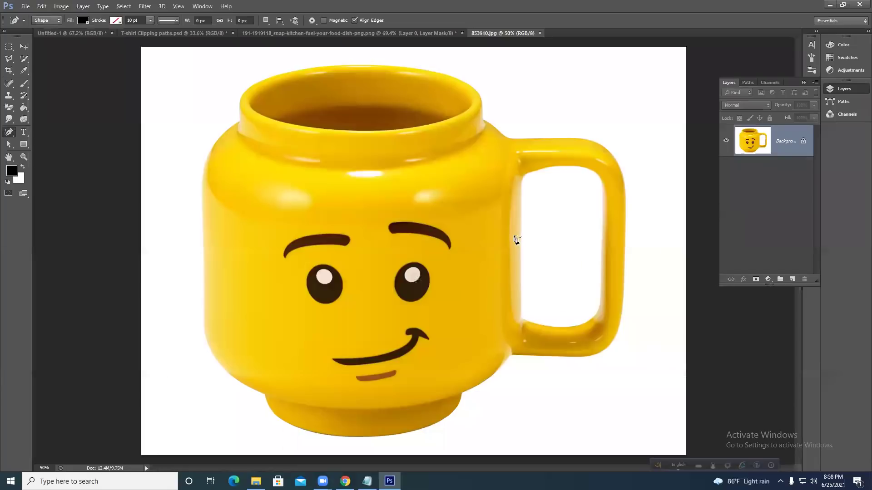
Duplicate the mug's Background layer and set up the regular Pen tool in Path mode.
{"action": "key", "text": "ctrl+minus"}
{"action": "left_click_drag", "start_coordinate": [805, 155], "coordinate": [792, 279]}
{"action": "left_click", "coordinate": [10, 133]}
{"action": "left_click", "coordinate": [45, 133]}
{"action": "left_click", "coordinate": [45, 21]}
{"action": "left_click", "coordinate": [43, 32]}
Start a path at the mug's left neck corner and trace the left side of the body down to the base's underside.
{"action": "left_click", "coordinate": [267, 143]}
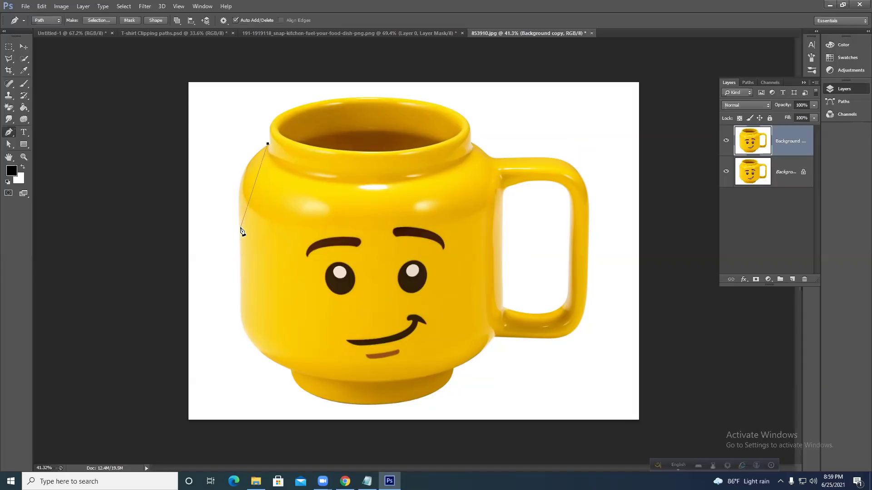
{"action": "left_click_drag", "start_coordinate": [240, 229], "coordinate": [251, 291]}
{"action": "left_click", "coordinate": [240, 230]}
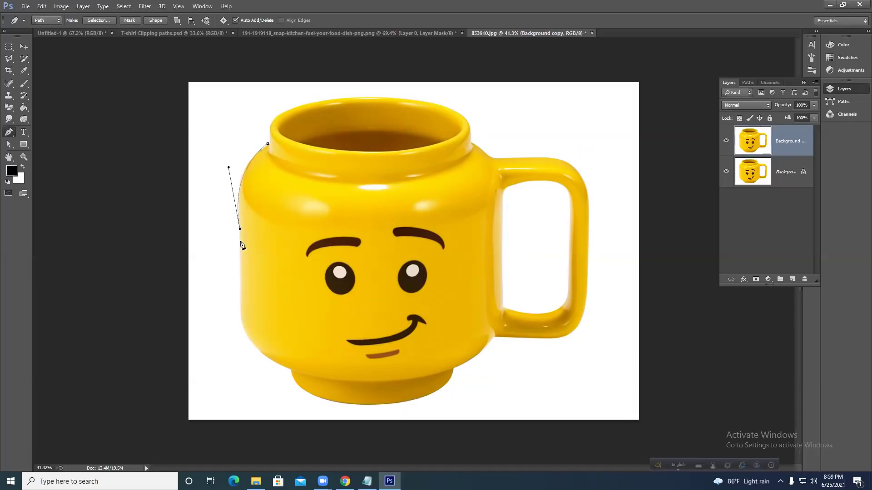
{"action": "left_click", "coordinate": [241, 317]}
{"action": "left_click_drag", "start_coordinate": [292, 370], "coordinate": [339, 388]}
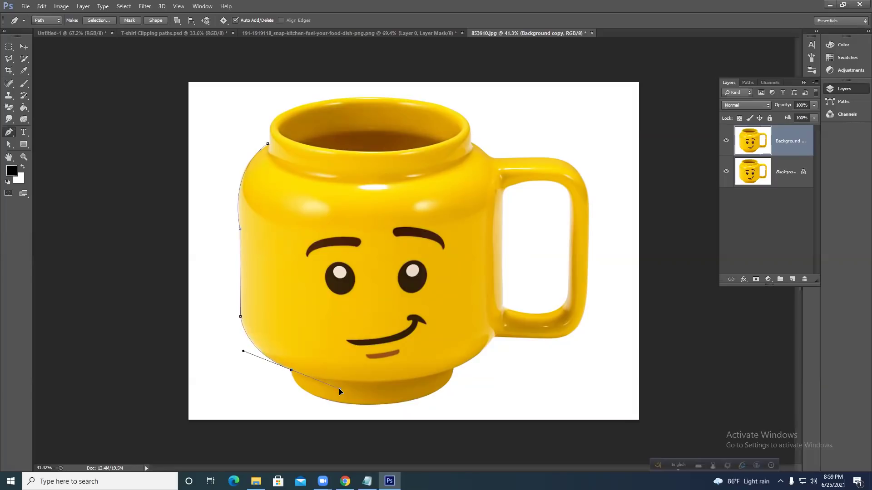
{"action": "left_click", "coordinate": [291, 371], "text": "alt"}
{"action": "left_click_drag", "start_coordinate": [336, 403], "coordinate": [382, 414]}
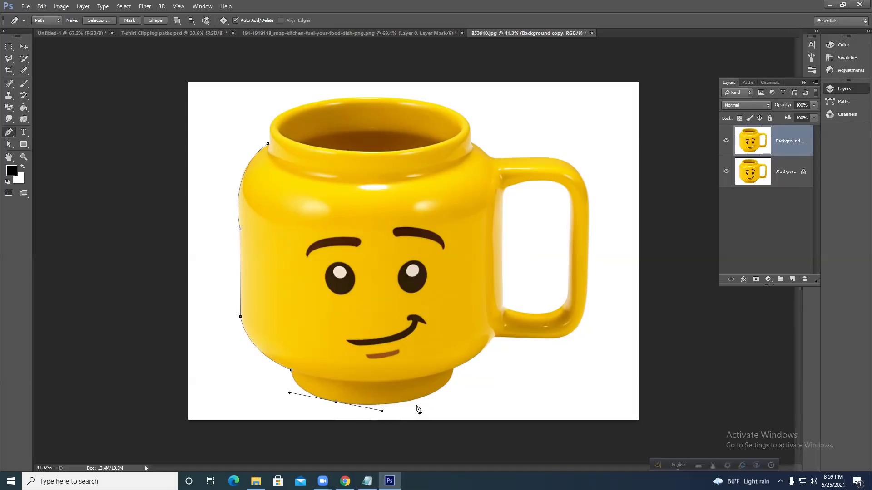
Continue the path around the base's right corner and up the lower right body to the handle's lower joint.
{"action": "left_click_drag", "start_coordinate": [448, 382], "coordinate": [457, 368]}
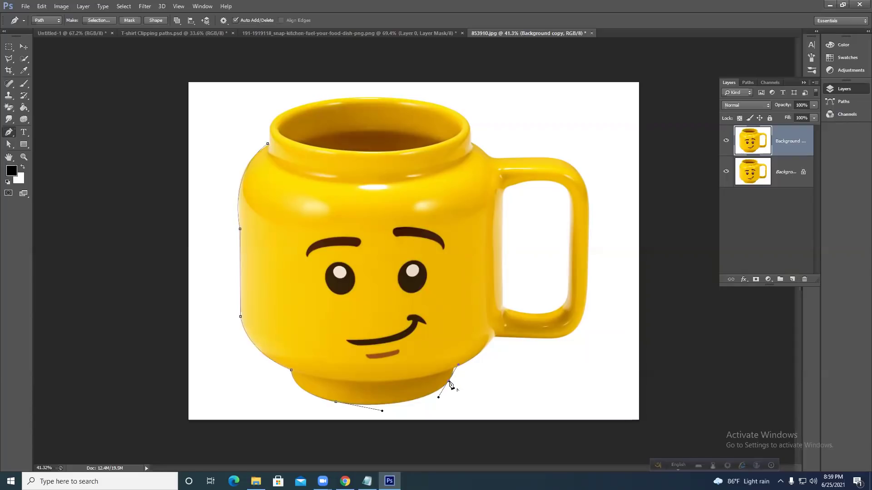
{"action": "left_click", "coordinate": [449, 381], "text": "alt"}
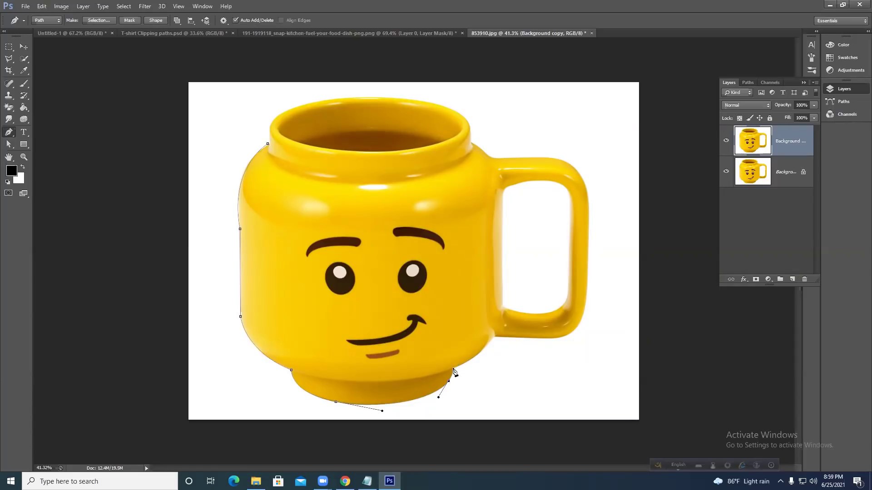
{"action": "left_click", "coordinate": [452, 368], "text": "ctrl"}
{"action": "left_click", "coordinate": [453, 369]}
{"action": "left_click_drag", "start_coordinate": [494, 337], "coordinate": [512, 310]}
{"action": "left_click_drag", "start_coordinate": [515, 312], "coordinate": [514, 312]}
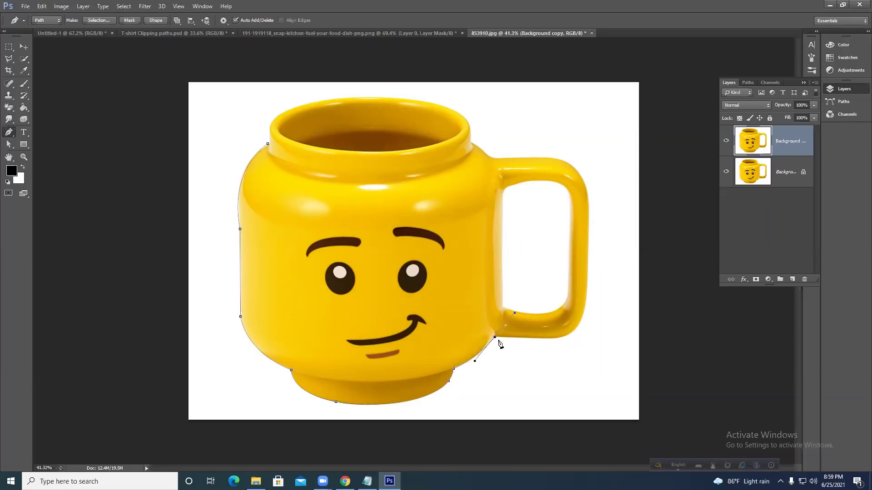
Trace the handle's outer edge from its lower joint around both outer corners to its top edge.
{"action": "left_click", "coordinate": [558, 339]}
{"action": "left_click_drag", "start_coordinate": [585, 302], "coordinate": [588, 269]}
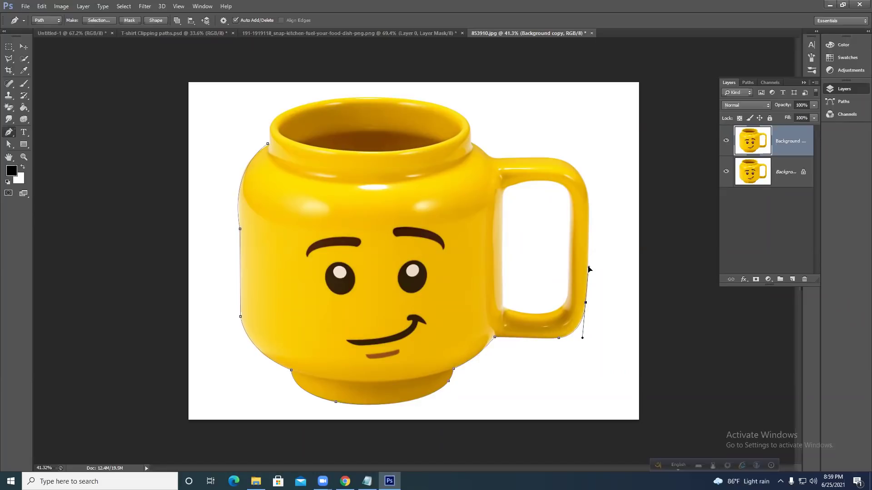
{"action": "left_click", "coordinate": [585, 303], "text": "alt"}
{"action": "left_click", "coordinate": [589, 200]}
{"action": "left_click_drag", "start_coordinate": [546, 157], "coordinate": [504, 155]}
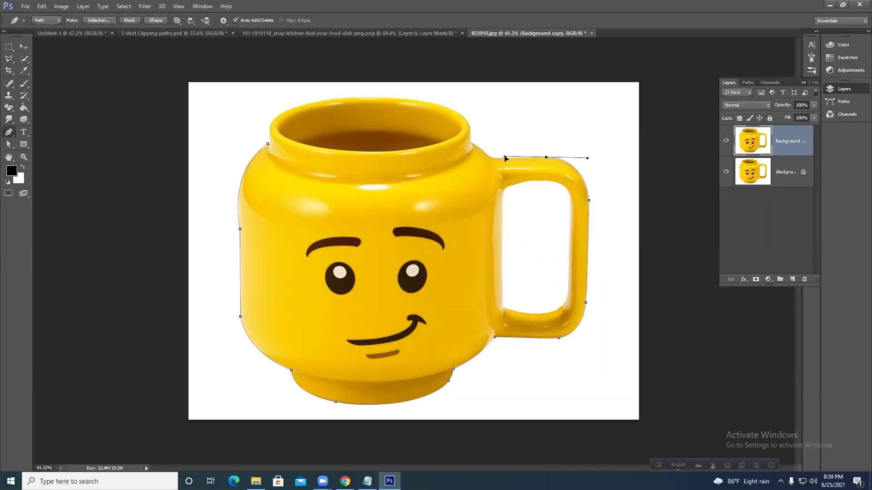
{"action": "left_click", "coordinate": [546, 157]}
Trace the right neck corner and the curved rim, and close the path at its starting point.
{"action": "left_click_drag", "start_coordinate": [484, 154], "coordinate": [482, 148]}
{"action": "left_click_drag", "start_coordinate": [472, 145], "coordinate": [464, 141]}
{"action": "left_click", "coordinate": [472, 144], "text": "alt"}
{"action": "left_click_drag", "start_coordinate": [448, 109], "coordinate": [444, 112]}
{"action": "key", "text": "ctrl+z"}
{"action": "left_click_drag", "start_coordinate": [430, 102], "coordinate": [377, 92]}
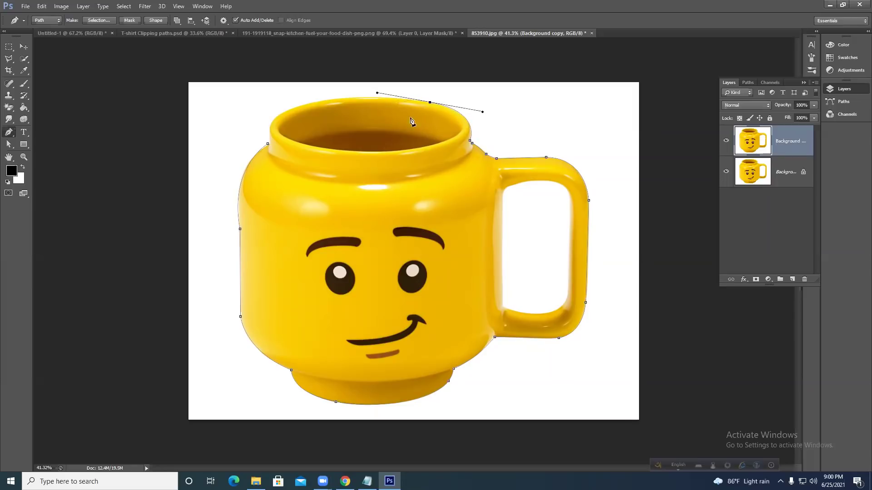
{"action": "left_click", "coordinate": [430, 103]}
{"action": "left_click_drag", "start_coordinate": [298, 107], "coordinate": [250, 125]}
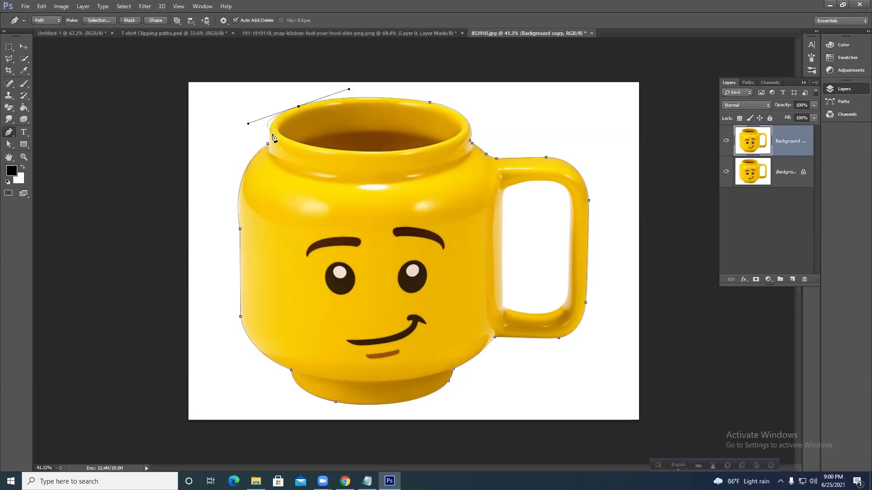
{"action": "left_click", "coordinate": [298, 108], "text": "alt"}
{"action": "left_click_drag", "start_coordinate": [270, 131], "coordinate": [270, 141]}
{"action": "left_click", "coordinate": [268, 145]}
Try masking the duplicate layer with a selection made from the mug path, hide the original Background layer, and undo the mask.
{"action": "scroll", "coordinate": [303, 137], "scroll_direction": "down", "scroll_amount": 3}
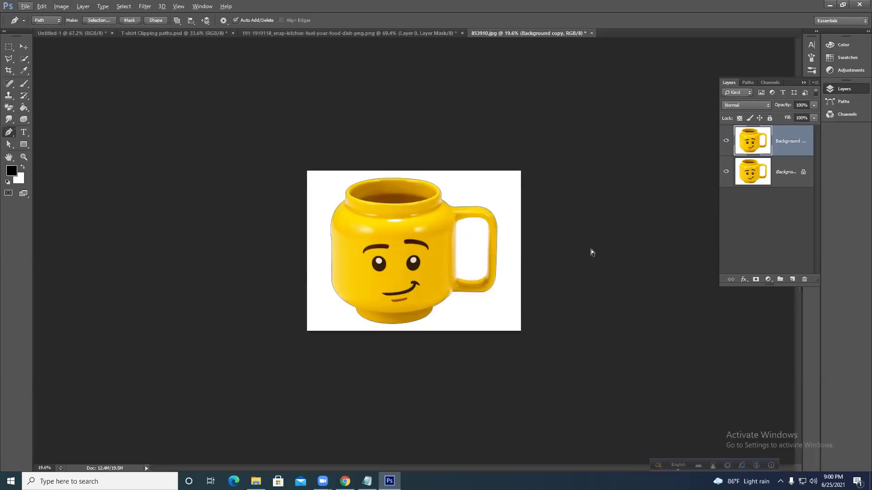
{"action": "key", "text": "ctrl+Return"}
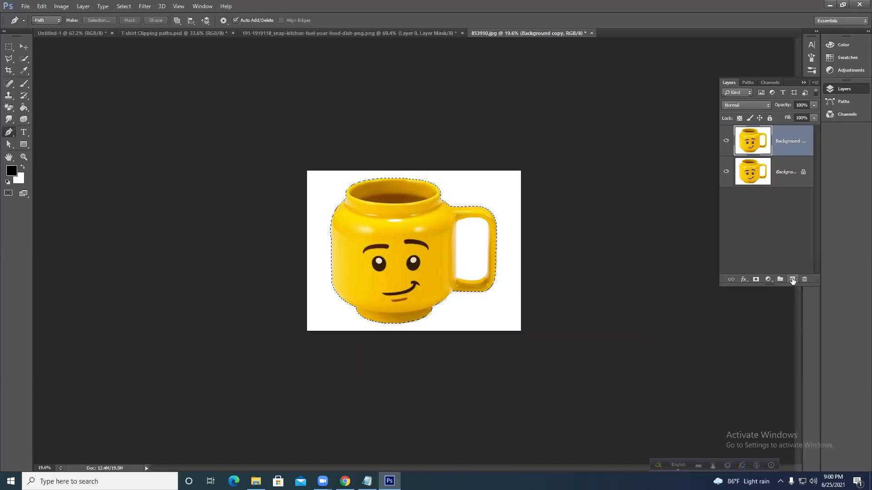
{"action": "left_click", "coordinate": [755, 280]}
{"action": "left_click", "coordinate": [725, 173]}
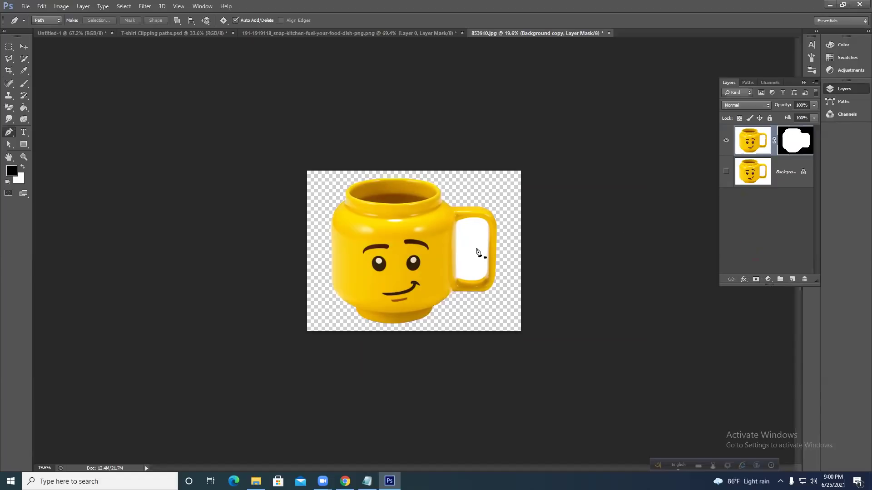
{"action": "key", "text": "ctrl+z"}
{"action": "key", "text": "ctrl+z"}
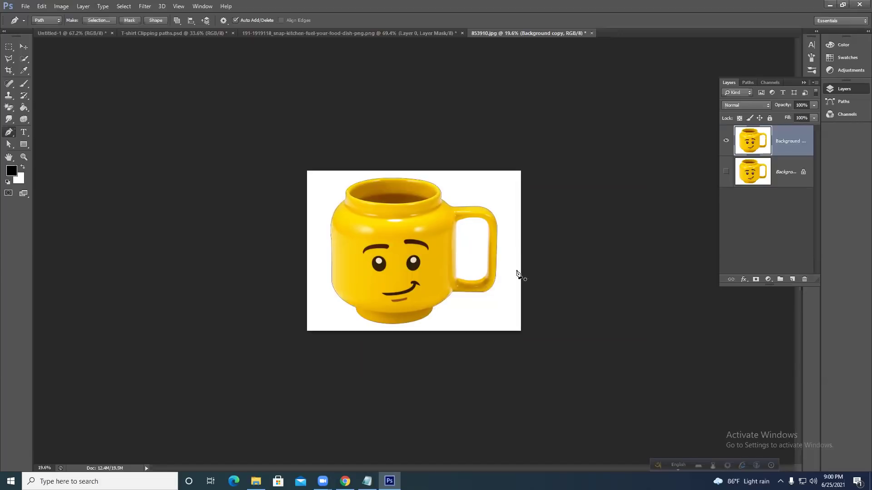
Try copying the outlined mug to a new layer with the layers below hidden, and undo back to the closed path.
{"action": "key", "text": "ctrl+Return"}
{"action": "key", "text": "ctrl+j"}
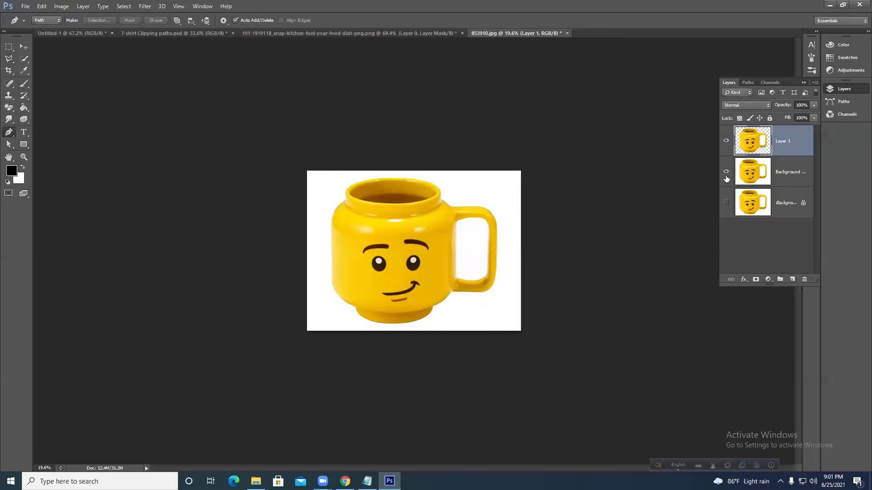
{"action": "left_click", "coordinate": [726, 203]}
{"action": "left_click", "coordinate": [726, 204]}
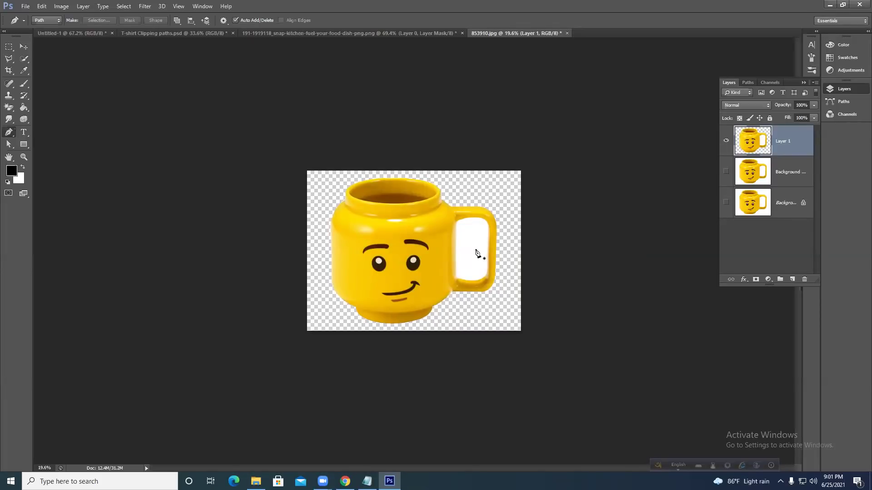
{"action": "key", "text": "ctrl+z"}
{"action": "key", "text": "ctrl+z"}
{"action": "key", "text": "ctrl+z"}
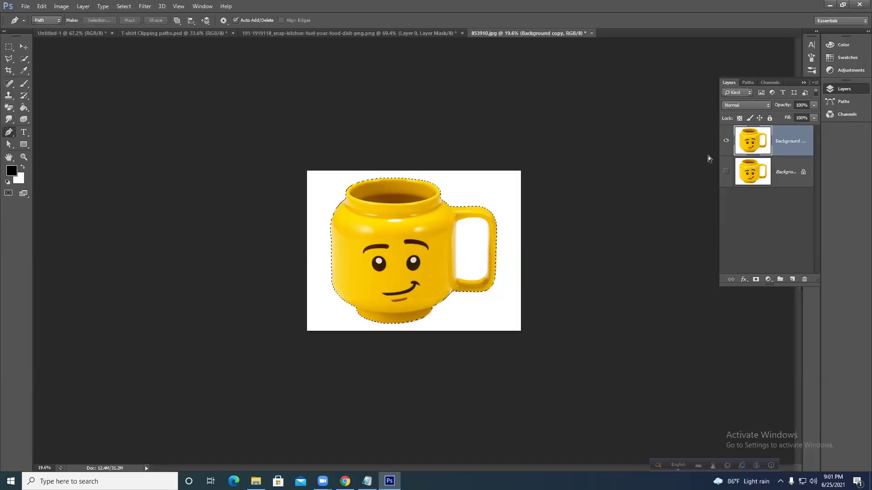
{"action": "key", "text": "ctrl+z"}
{"action": "key", "text": "ctrl+alt+z"}
{"action": "key", "text": "ctrl+alt+z"}
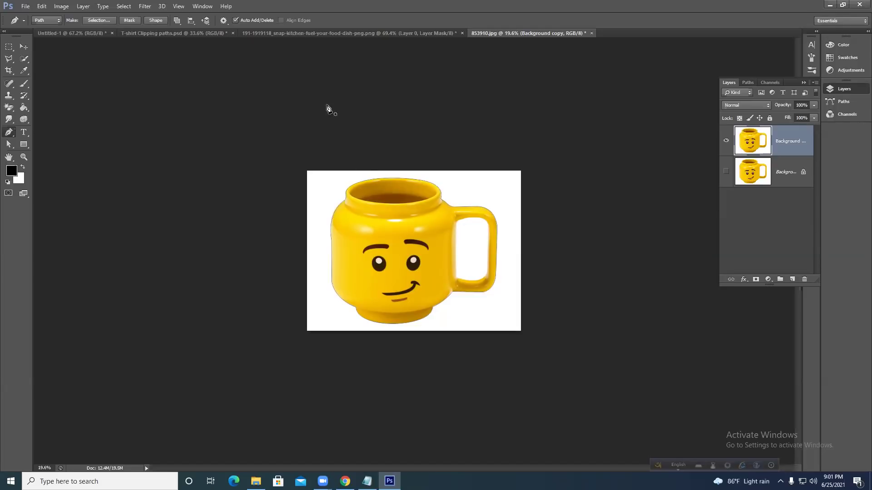
Set the path operation to Subtract Front Shape and undo the first trial anchor placement in the handle opening.
{"action": "left_click", "coordinate": [177, 23]}
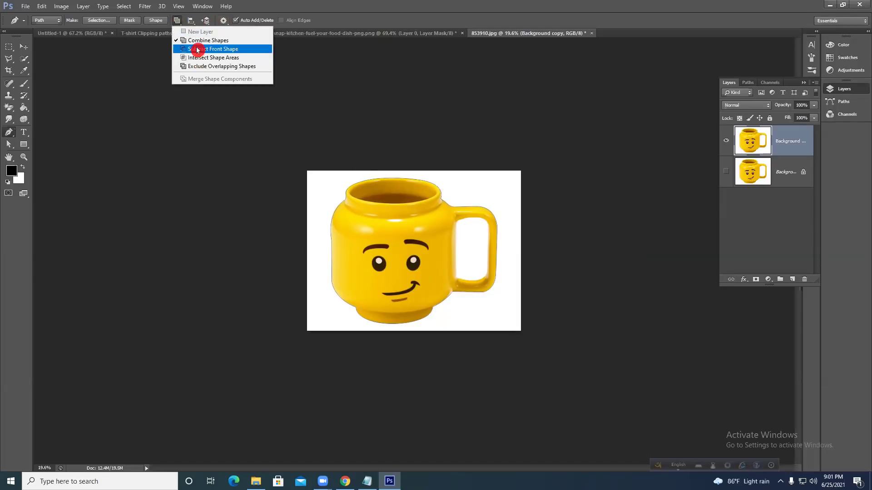
{"action": "left_click", "coordinate": [197, 50]}
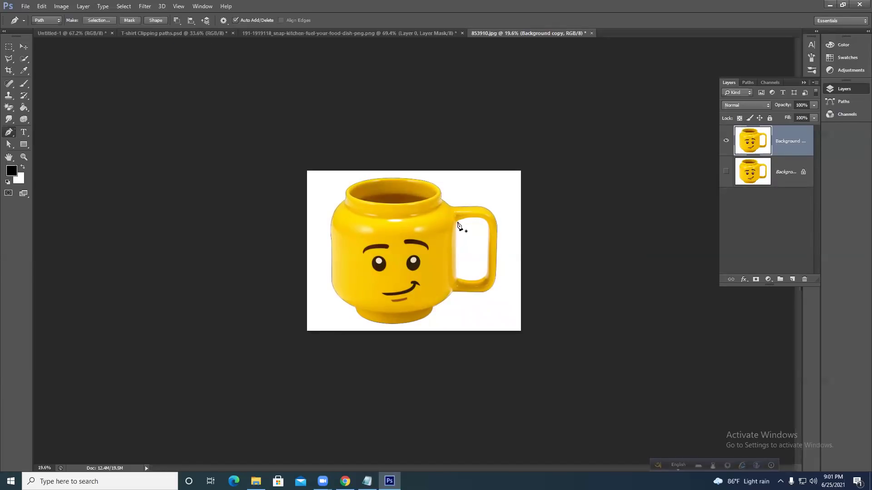
{"action": "left_click", "coordinate": [457, 278]}
{"action": "key", "text": "ctrl+alt+z"}
{"action": "key", "text": "ctrl+alt+z"}
{"action": "scroll", "coordinate": [463, 228], "scroll_direction": "up", "scroll_amount": 1}
Trace a closed, curved path around the inner edge of the mug's handle opening.
{"action": "left_click", "coordinate": [464, 220]}
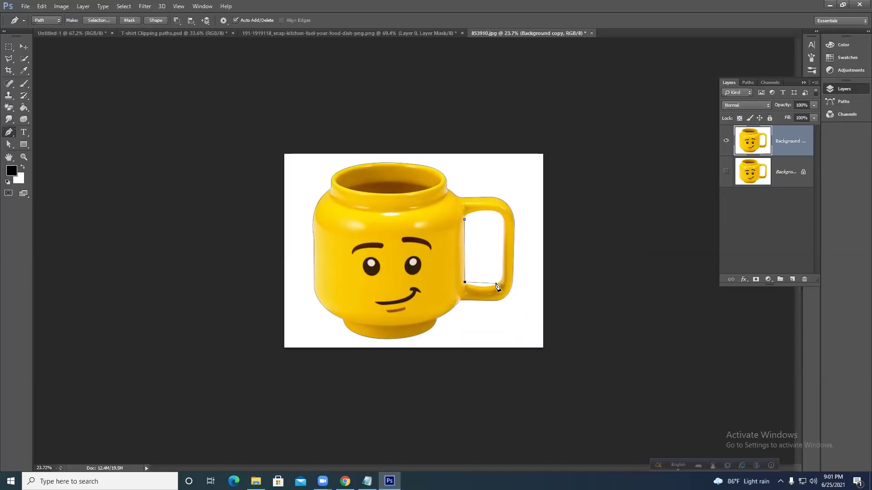
{"action": "left_click_drag", "start_coordinate": [495, 283], "coordinate": [506, 275]}
{"action": "left_click", "coordinate": [496, 284]}
{"action": "left_click_drag", "start_coordinate": [502, 264], "coordinate": [498, 249]}
{"action": "left_click", "coordinate": [502, 265]}
{"action": "left_click", "coordinate": [504, 218]}
{"action": "left_click_drag", "start_coordinate": [480, 211], "coordinate": [465, 210]}
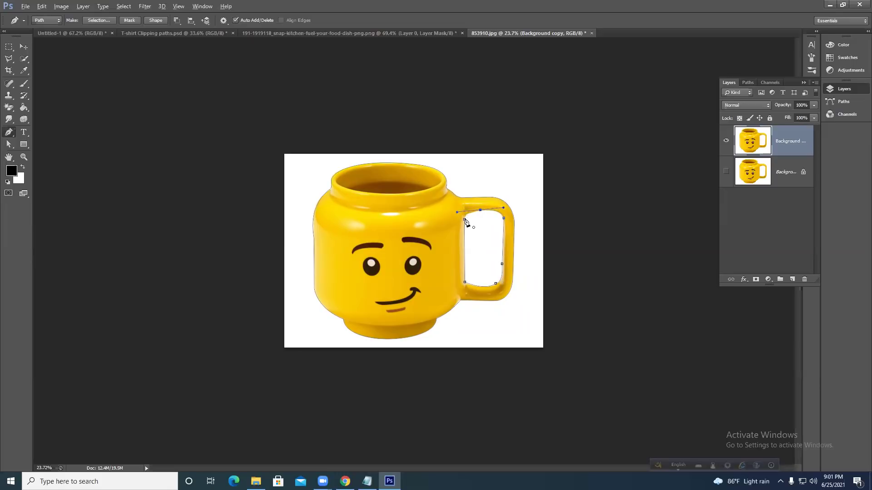
{"action": "left_click", "coordinate": [464, 220]}
Mask the duplicate layer with a selection made from the mug paths, and move the cutout slightly to the right.
{"action": "key", "text": "ctrl+Return"}
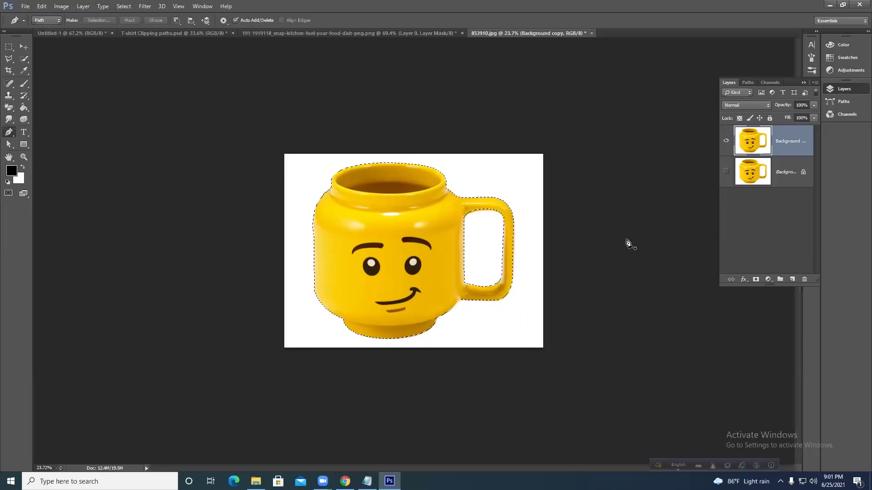
{"action": "left_click", "coordinate": [756, 280]}
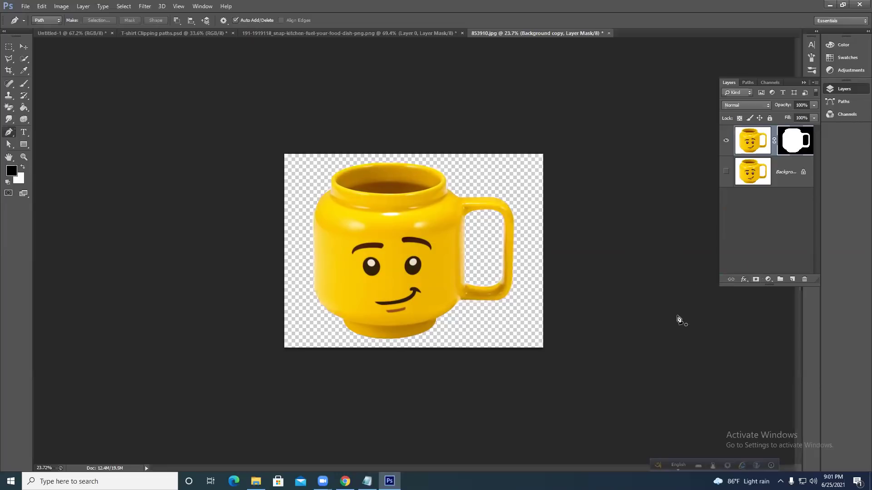
{"action": "left_click", "coordinate": [24, 46]}
{"action": "mouse_move", "coordinate": [413, 265]}
{"action": "left_mouse_down"}
{"action": "mouse_move", "coordinate": [398, 277]}
{"action": "mouse_move", "coordinate": [427, 270]}
{"action": "mouse_move", "coordinate": [408, 273]}
{"action": "left_mouse_up"}
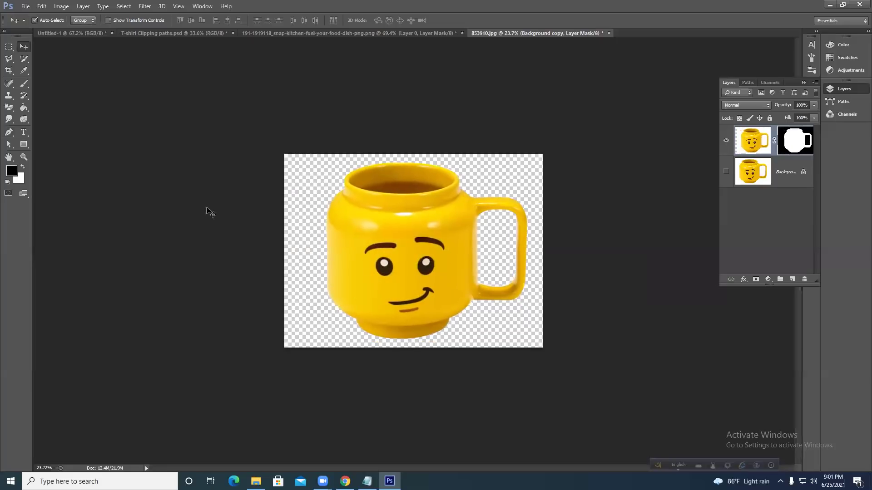
Browse the Class 05 folder and the digital it folder for another image to open.
{"action": "left_click", "coordinate": [25, 6]}
{"action": "left_click", "coordinate": [53, 25]}
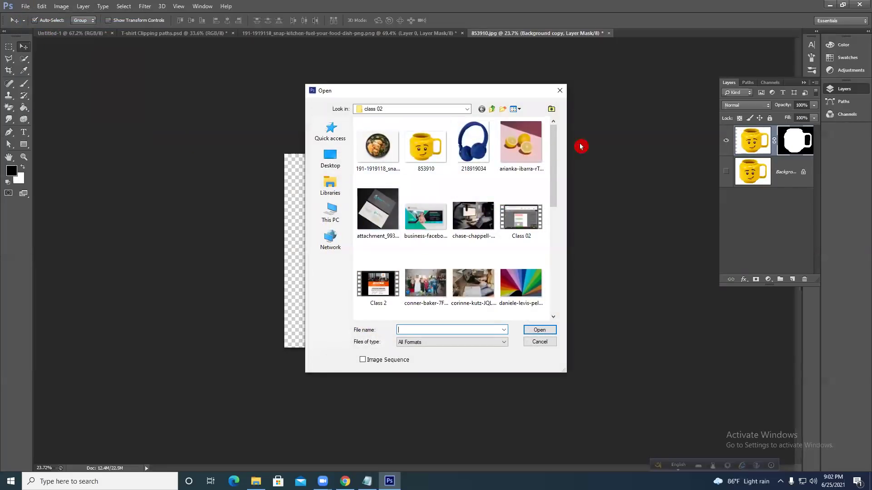
{"action": "left_click", "coordinate": [466, 109]}
{"action": "left_click", "coordinate": [401, 234]}
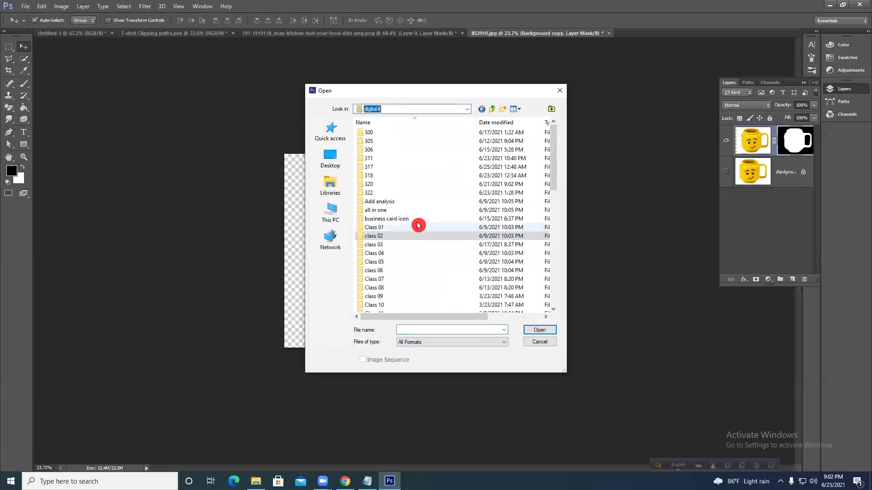
{"action": "double_click", "coordinate": [396, 241]}
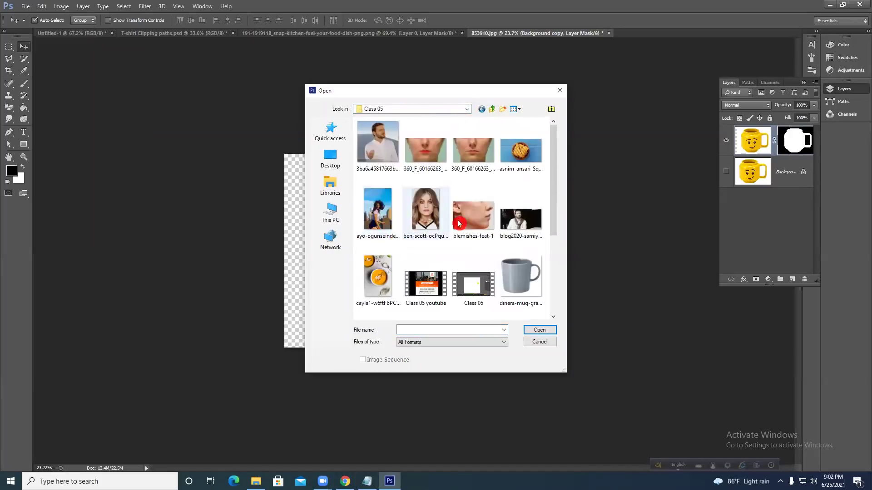
{"action": "scroll", "coordinate": [505, 229], "scroll_direction": "down", "scroll_amount": 2}
{"action": "scroll", "coordinate": [506, 236], "scroll_direction": "up", "scroll_amount": 2}
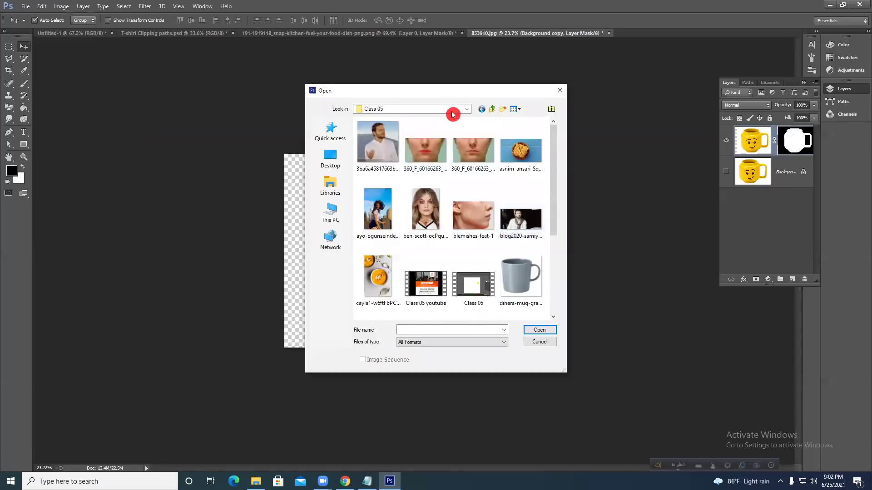
{"action": "left_click", "coordinate": [451, 109]}
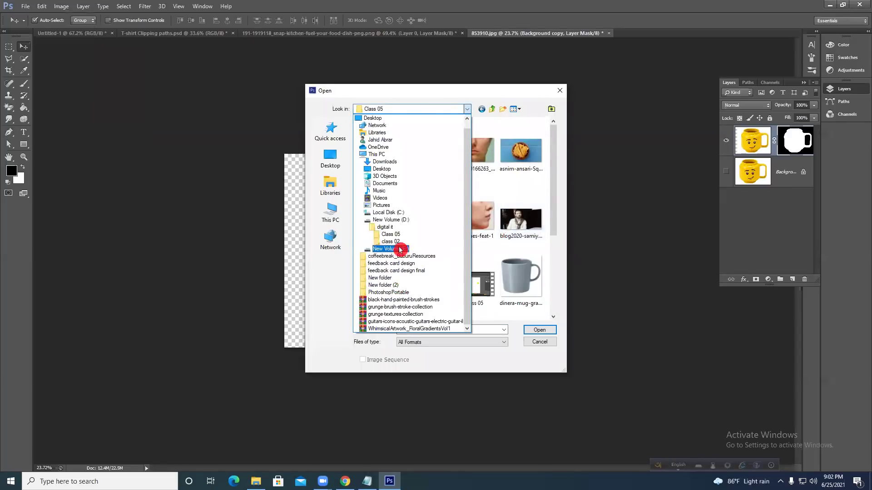
{"action": "left_click", "coordinate": [387, 227]}
{"action": "scroll", "coordinate": [449, 258], "scroll_direction": "down", "scroll_amount": 6}
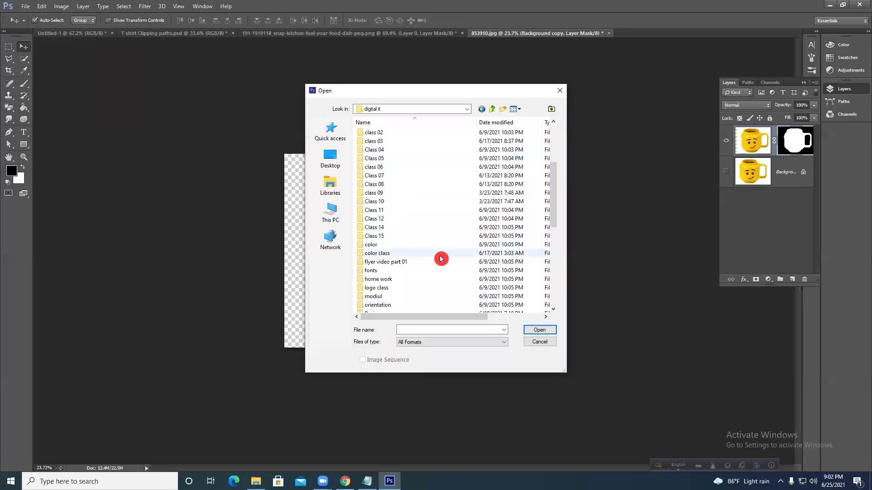
Open the image HNNK2_AV3_GEO_US.jpg from the Class 05 folder inside home work.
{"action": "double_click", "coordinate": [386, 229]}
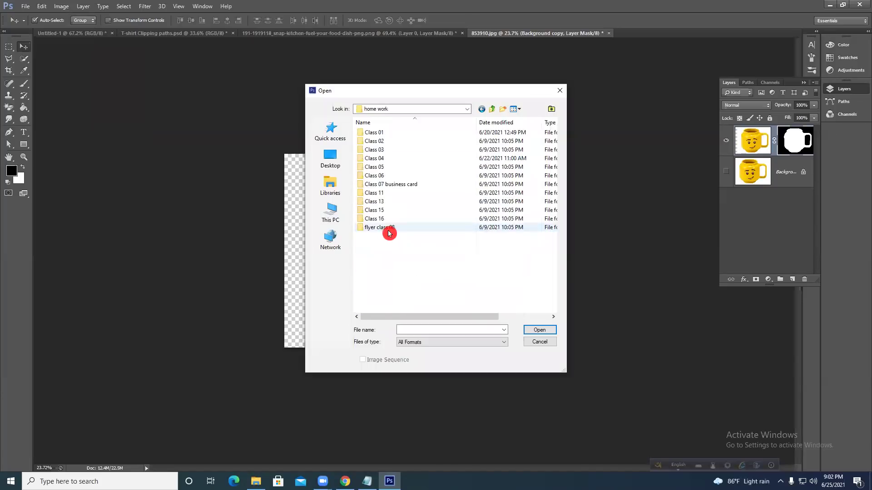
{"action": "double_click", "coordinate": [386, 170]}
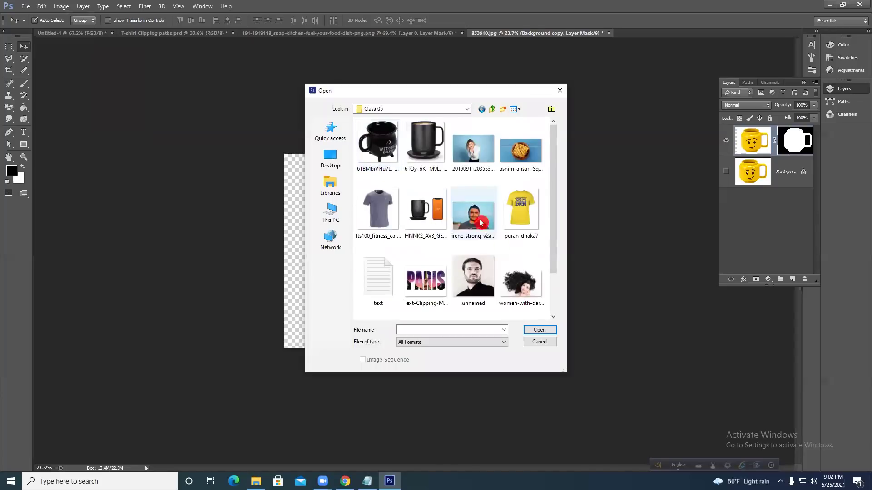
{"action": "left_click", "coordinate": [425, 211]}
{"action": "left_click", "coordinate": [540, 330]}
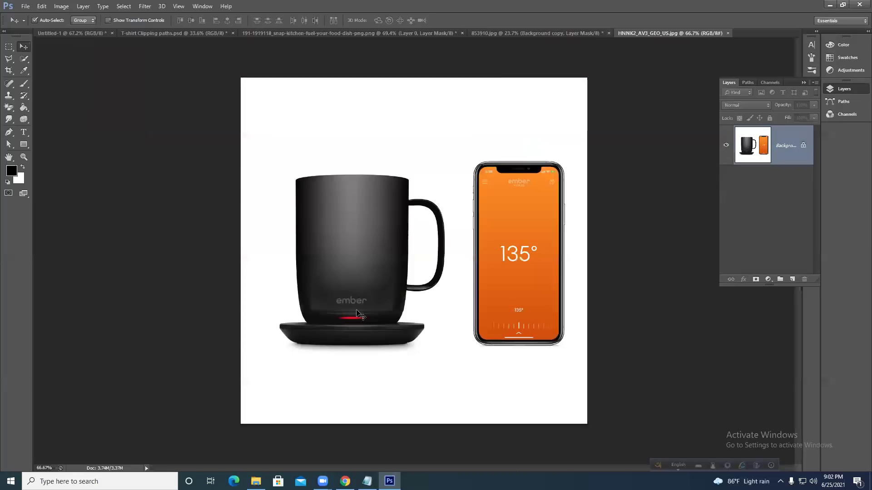
Duplicate the Background layer and trace a rough closed Pen path around the phone.
{"action": "left_click", "coordinate": [9, 135]}
{"action": "left_click_drag", "start_coordinate": [781, 159], "coordinate": [792, 279]}
{"action": "left_click", "coordinate": [474, 163]}
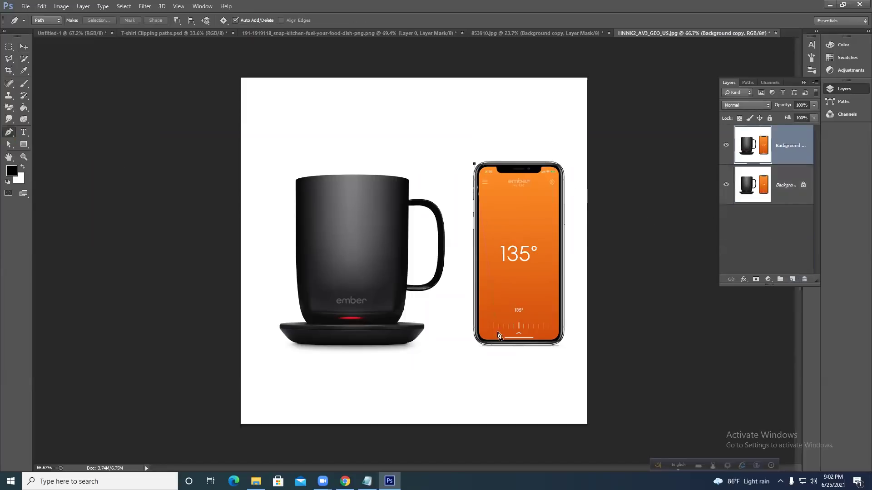
{"action": "left_click", "coordinate": [474, 347]}
{"action": "left_click", "coordinate": [569, 346]}
{"action": "left_click", "coordinate": [565, 154]}
{"action": "left_click", "coordinate": [475, 164]}
Try to trace a rough path around the mug and saucer and convert both paths into a selection.
{"action": "left_click", "coordinate": [294, 178]}
{"action": "left_click", "coordinate": [302, 317]}
{"action": "left_click", "coordinate": [253, 322]}
{"action": "left_click", "coordinate": [308, 372]}
{"action": "left_click", "coordinate": [418, 359]}
{"action": "left_click", "coordinate": [442, 319]}
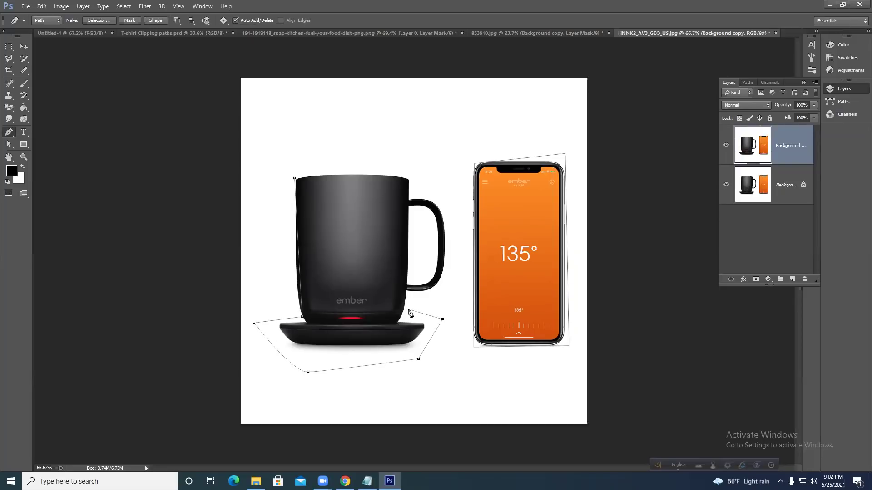
{"action": "left_click", "coordinate": [294, 178]}
{"action": "key", "text": "Return"}
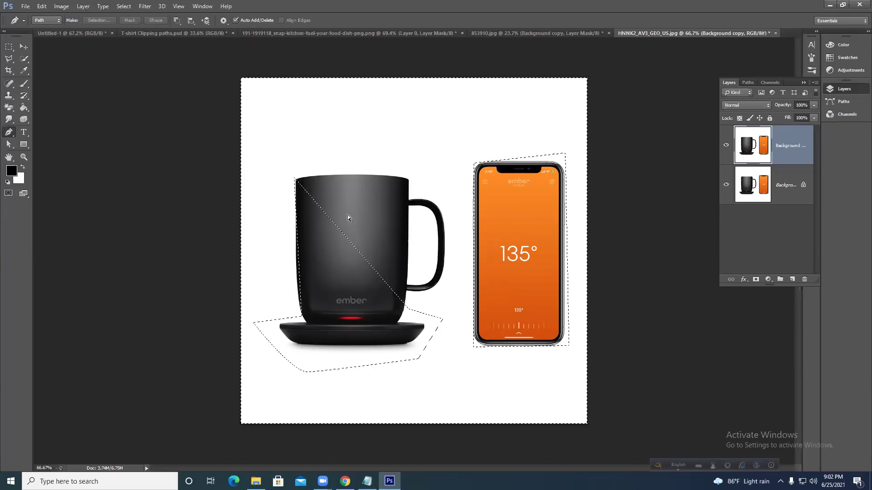
Set the path operation to Combine Shapes and trace a rough four-point closed path around the phone.
{"action": "left_click", "coordinate": [174, 17]}
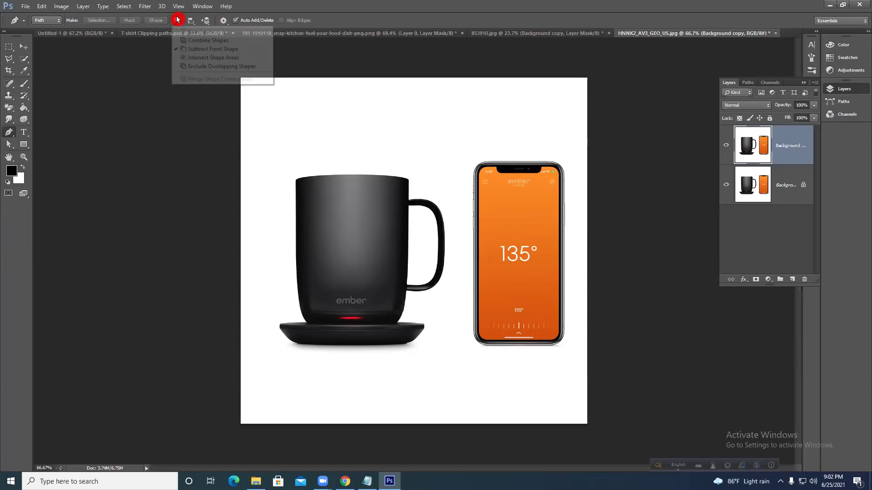
{"action": "left_click", "coordinate": [186, 54]}
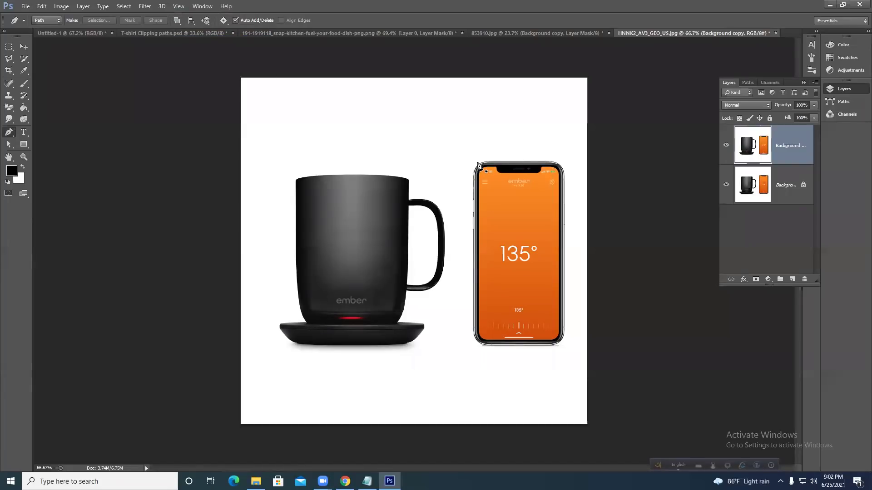
{"action": "left_click", "coordinate": [471, 384]}
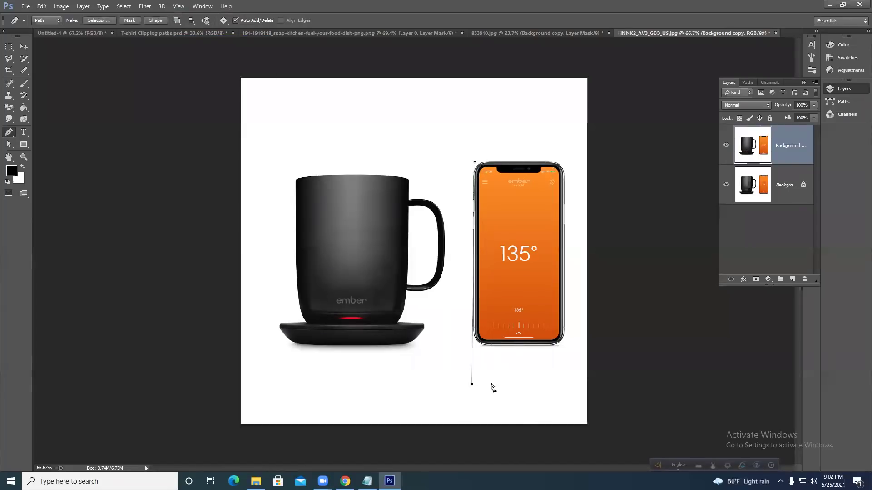
{"action": "left_click", "coordinate": [580, 352]}
{"action": "left_click", "coordinate": [565, 135]}
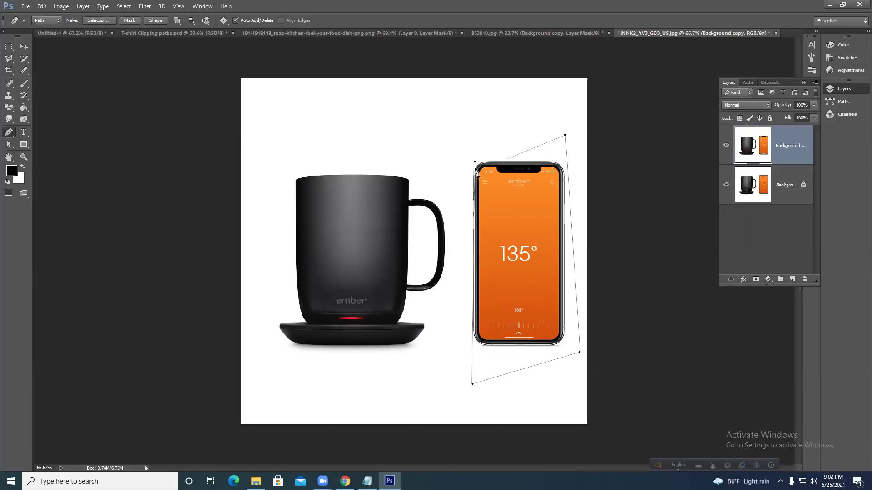
{"action": "left_click", "coordinate": [475, 163]}
Trace a closed Pen path around the outer edge of the mug, its saucer and its handle.
{"action": "left_click", "coordinate": [302, 318]}
{"action": "left_click", "coordinate": [274, 325]}
{"action": "left_click", "coordinate": [277, 343]}
{"action": "left_click", "coordinate": [315, 341]}
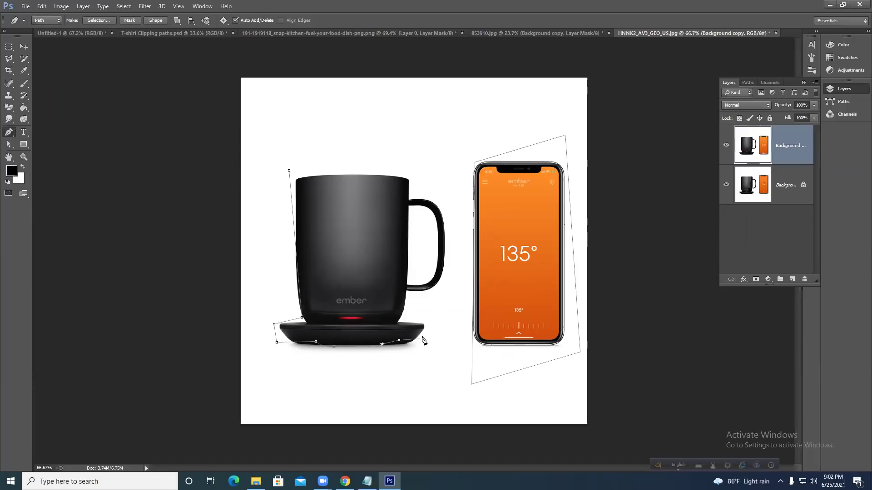
{"action": "left_click", "coordinate": [409, 317]}
{"action": "left_click", "coordinate": [443, 281]}
{"action": "left_click", "coordinate": [446, 246]}
{"action": "left_click", "coordinate": [442, 210]}
{"action": "left_click", "coordinate": [434, 194]}
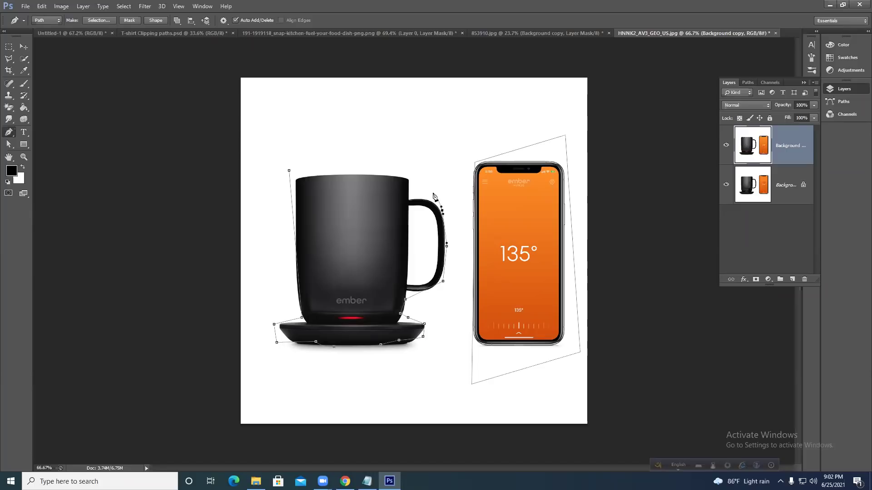
{"action": "left_click", "coordinate": [294, 173]}
{"action": "left_click", "coordinate": [289, 171]}
Cut the opening inside the mug handle out of the path, using the Subtract Front Shape operation.
{"action": "left_click", "coordinate": [178, 21]}
{"action": "left_click", "coordinate": [196, 49]}
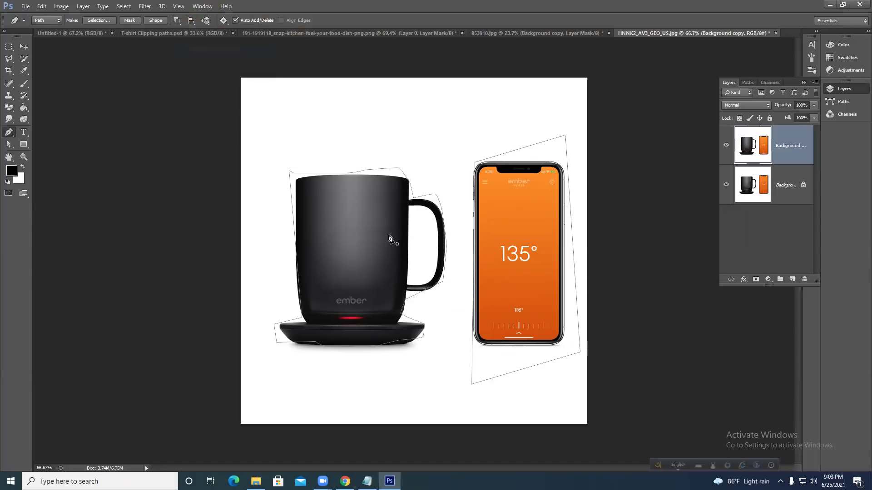
{"action": "left_click", "coordinate": [411, 208]}
{"action": "left_click_drag", "start_coordinate": [407, 283], "coordinate": [436, 288]}
{"action": "mouse_move", "coordinate": [423, 217]}
{"action": "left_mouse_down"}
{"action": "mouse_move", "coordinate": [427, 227]}
{"action": "mouse_move", "coordinate": [436, 222]}
{"action": "left_mouse_up"}
{"action": "left_click", "coordinate": [433, 216]}
{"action": "left_click", "coordinate": [412, 211]}
Mask the Background copy with a selection made from the paths and hide the original Background layer.
{"action": "left_click", "coordinate": [752, 269]}
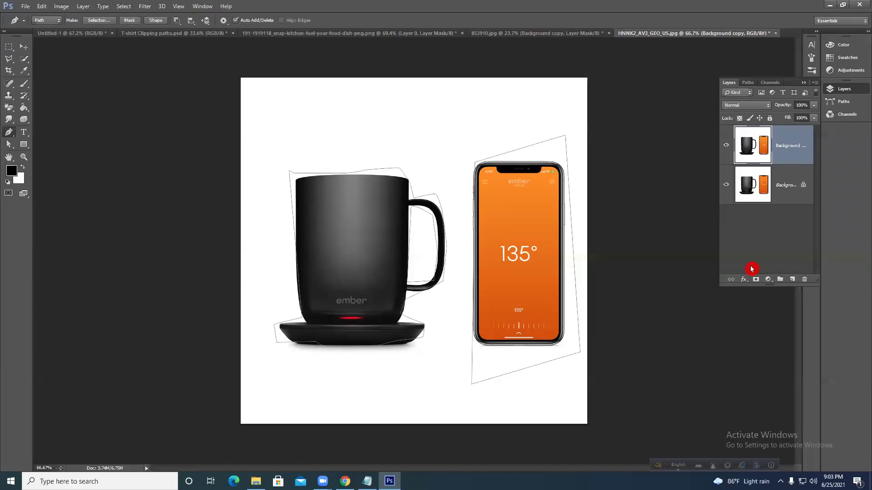
{"action": "key", "text": "ctrl+Return"}
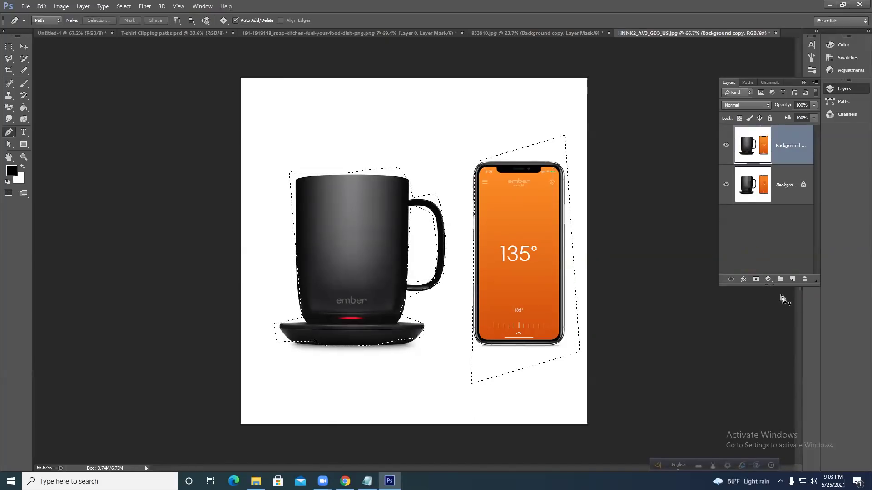
{"action": "left_click", "coordinate": [755, 280]}
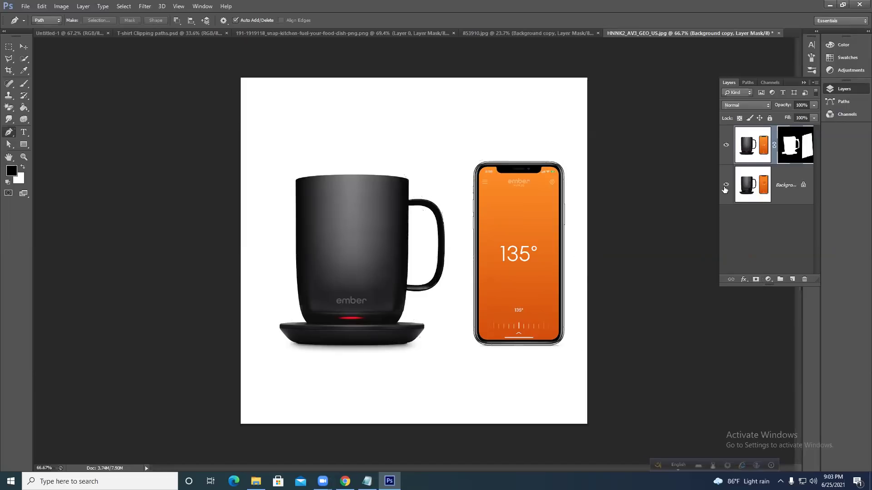
{"action": "left_click", "coordinate": [726, 185]}
Shift the masked mug and phone slightly and compare the cutout with the T-shirt Clipping paths.psd document.
{"action": "left_click", "coordinate": [23, 47]}
{"action": "mouse_move", "coordinate": [332, 248]}
{"action": "left_mouse_down"}
{"action": "mouse_move", "coordinate": [318, 221]}
{"action": "mouse_move", "coordinate": [332, 248]}
{"action": "mouse_move", "coordinate": [320, 278]}
{"action": "mouse_move", "coordinate": [323, 265]}
{"action": "mouse_move", "coordinate": [353, 242]}
{"action": "mouse_move", "coordinate": [336, 256]}
{"action": "left_mouse_up"}
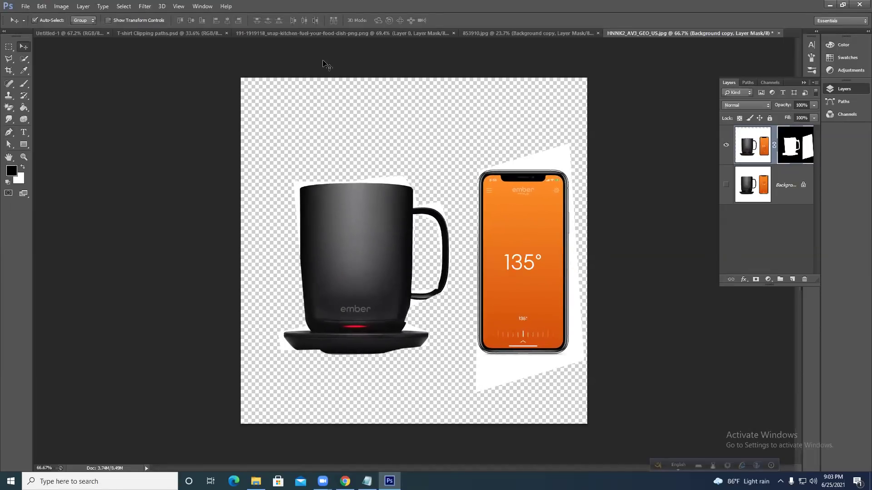
{"action": "left_click", "coordinate": [171, 33]}
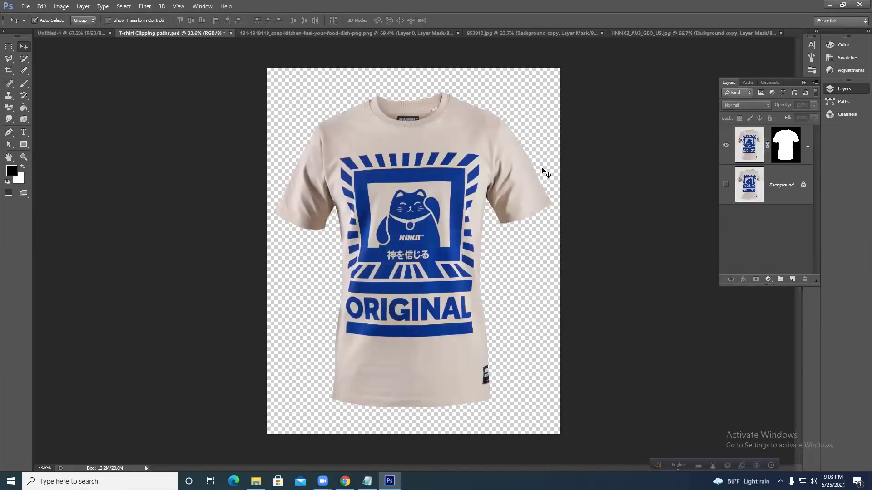
{"action": "left_click", "coordinate": [675, 33]}
{"action": "left_click_drag", "start_coordinate": [312, 164], "coordinate": [582, 294]}
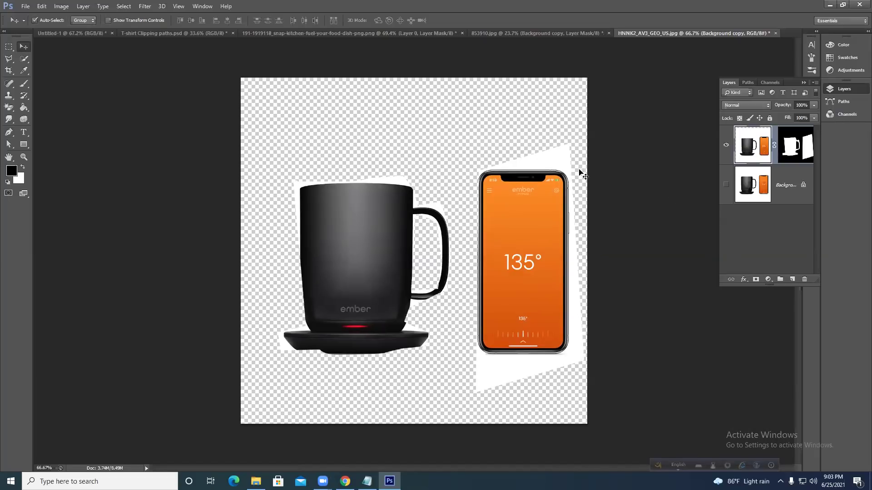
Show the document's paths and undo the masking edits back to the original single Background layer.
{"action": "left_click", "coordinate": [834, 123]}
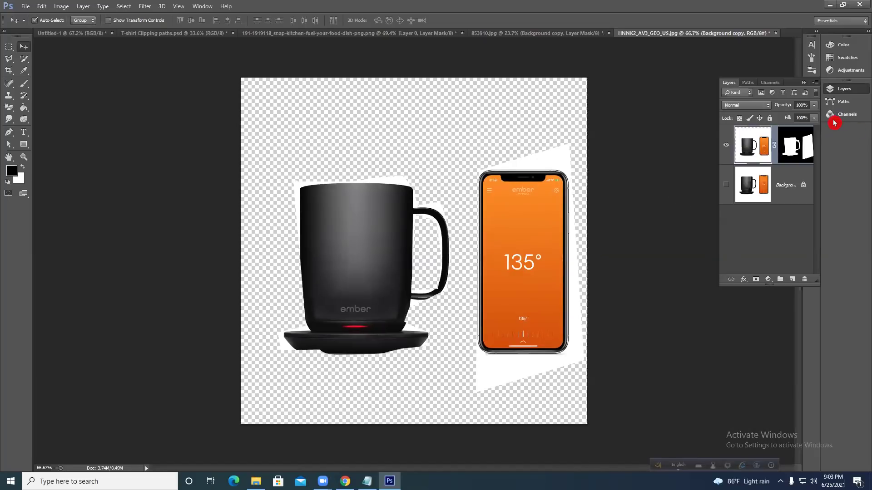
{"action": "left_click", "coordinate": [856, 100]}
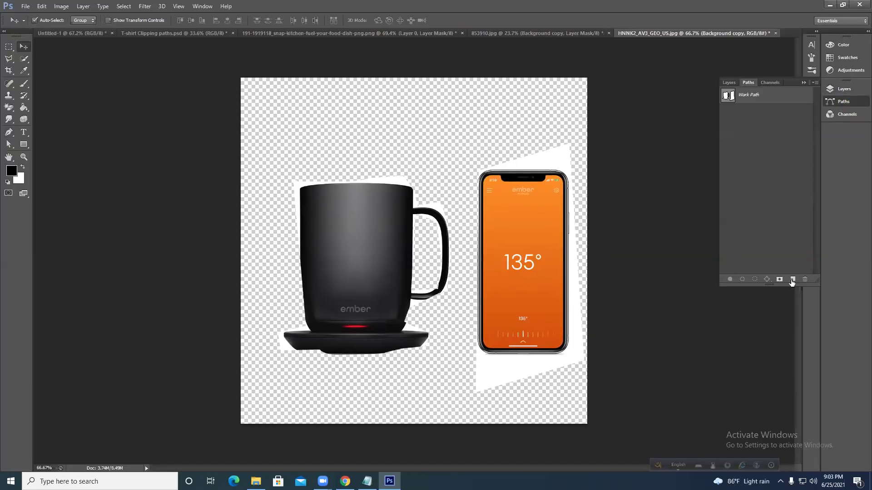
{"action": "left_click_drag", "start_coordinate": [275, 164], "coordinate": [509, 256]}
{"action": "key", "text": "ctrl+alt+z"}
{"action": "key", "text": "ctrl+alt+z"}
{"action": "key", "text": "ctrl+alt+z"}
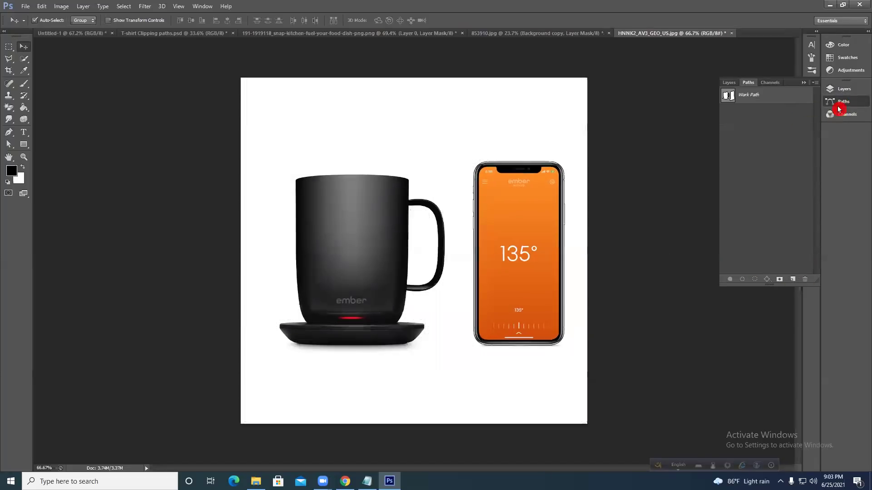
Delete the Work Path containing the mug and phone outlines.
{"action": "left_click", "coordinate": [833, 114]}
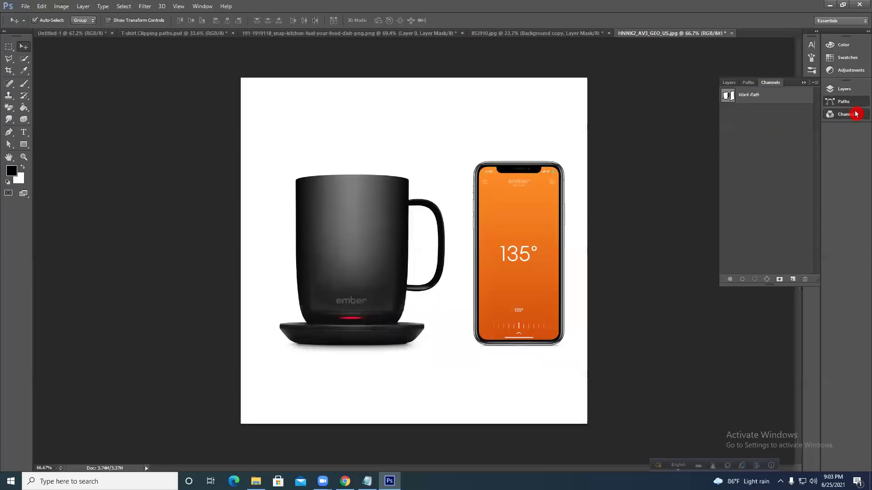
{"action": "left_click", "coordinate": [852, 103]}
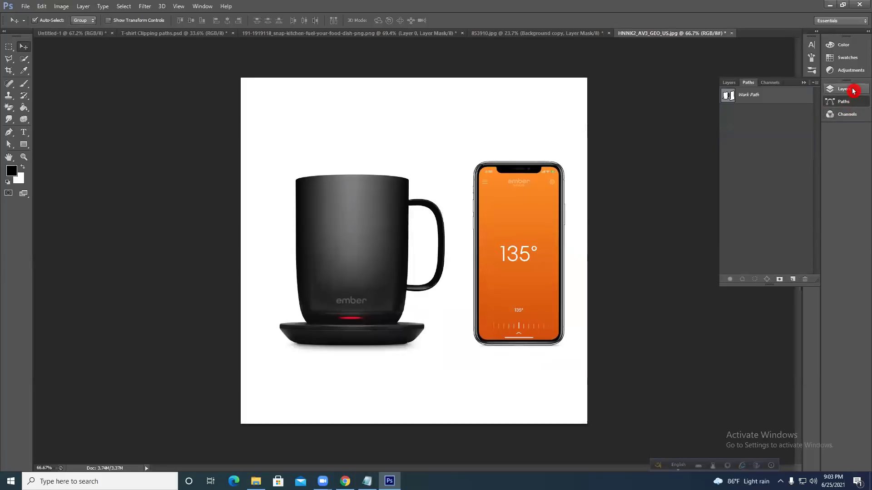
{"action": "left_click", "coordinate": [831, 91]}
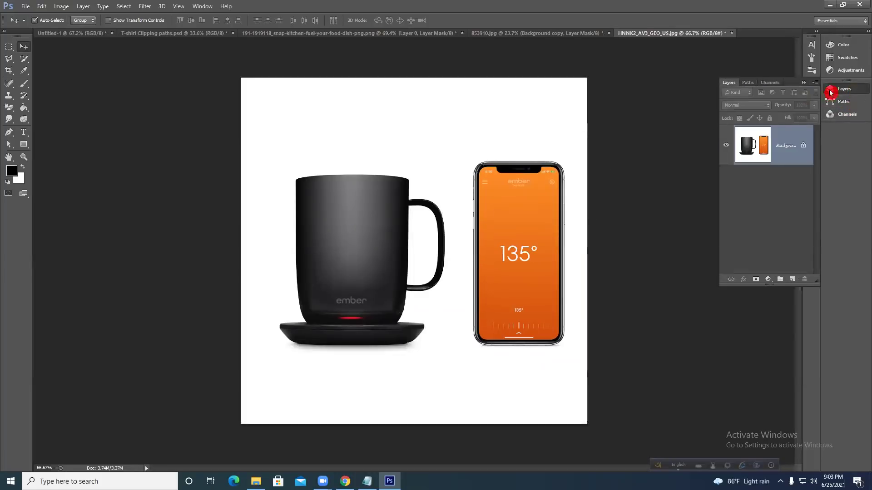
{"action": "left_click", "coordinate": [850, 101]}
{"action": "right_click", "coordinate": [774, 98]}
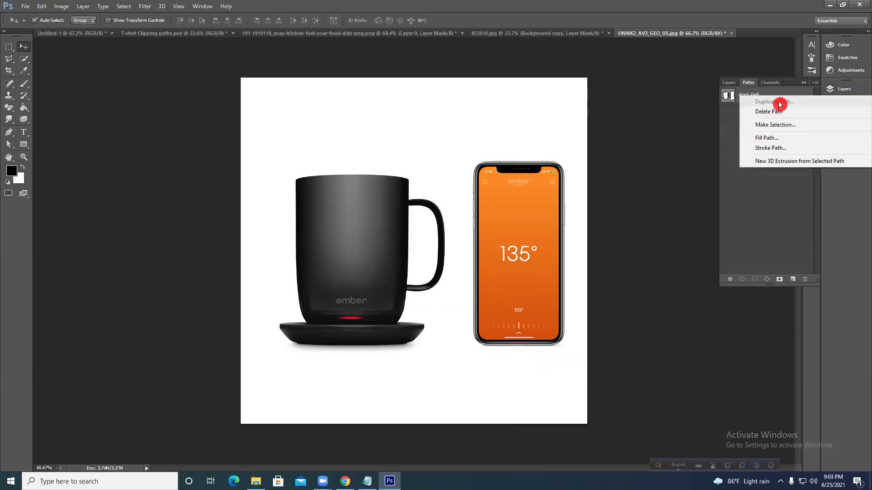
{"action": "left_click", "coordinate": [778, 112]}
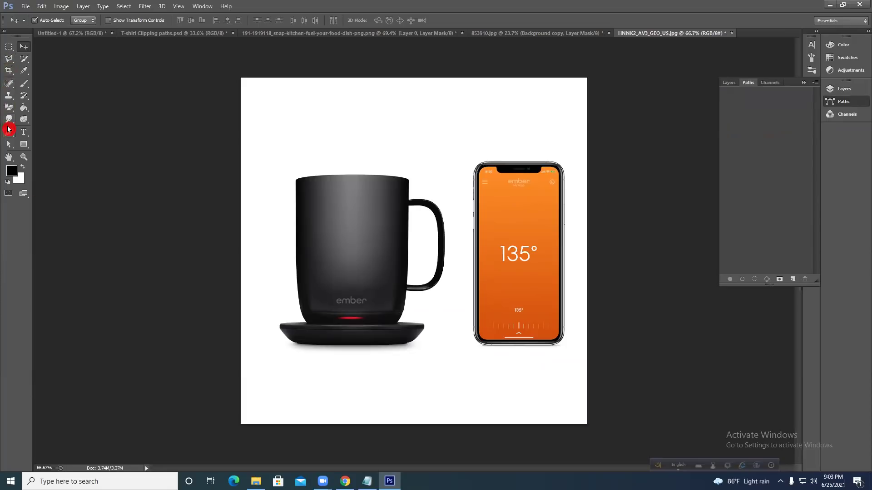
Trace a rough closed path around the phone with the Pen tool.
{"action": "left_click", "coordinate": [8, 132]}
{"action": "left_click", "coordinate": [451, 157]}
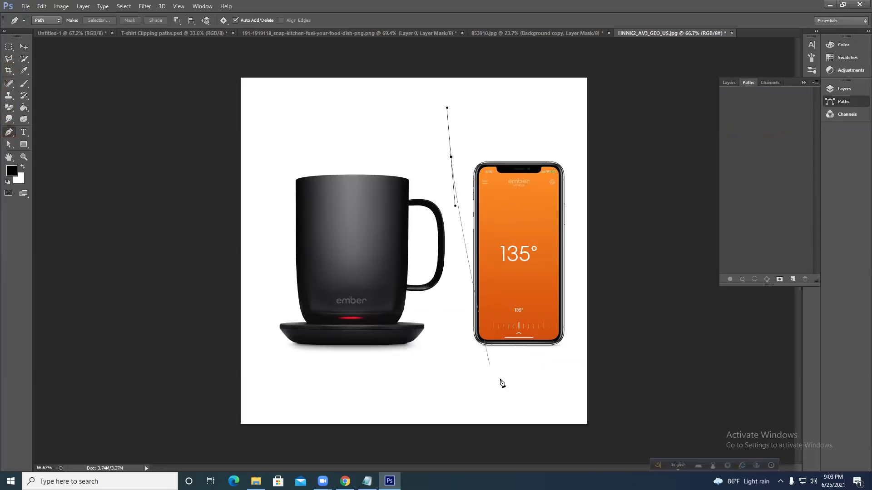
{"action": "left_click", "coordinate": [473, 374]}
{"action": "left_click", "coordinate": [583, 343]}
{"action": "left_click", "coordinate": [567, 148]}
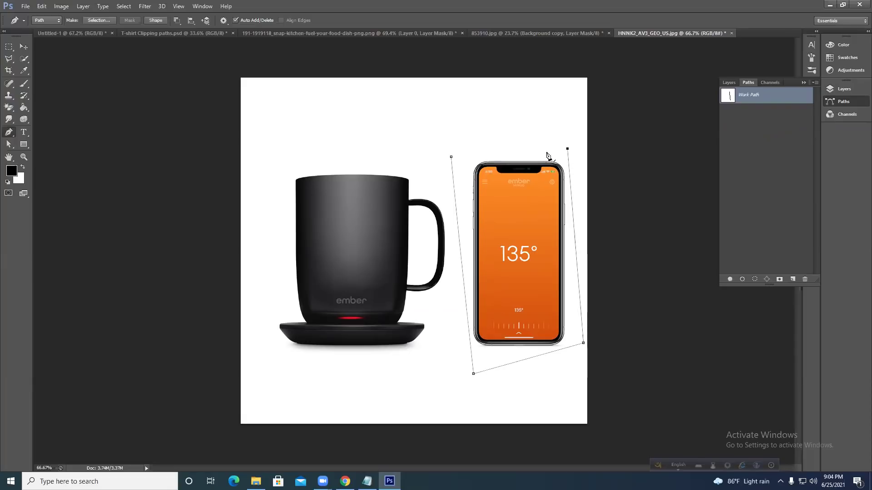
{"action": "left_click_drag", "start_coordinate": [451, 157], "coordinate": [452, 207]}
Create a separate new path and trace a rough closed outline around the mug and saucer on it.
{"action": "left_click", "coordinate": [793, 279]}
{"action": "left_click", "coordinate": [302, 166]}
{"action": "left_click", "coordinate": [284, 242]}
{"action": "left_click", "coordinate": [279, 298]}
{"action": "left_click", "coordinate": [253, 341]}
{"action": "left_click", "coordinate": [413, 361]}
{"action": "left_click", "coordinate": [446, 308]}
{"action": "left_click", "coordinate": [457, 223]}
{"action": "left_click", "coordinate": [431, 168]}
{"action": "left_click", "coordinate": [340, 172]}
{"action": "left_click", "coordinate": [302, 167]}
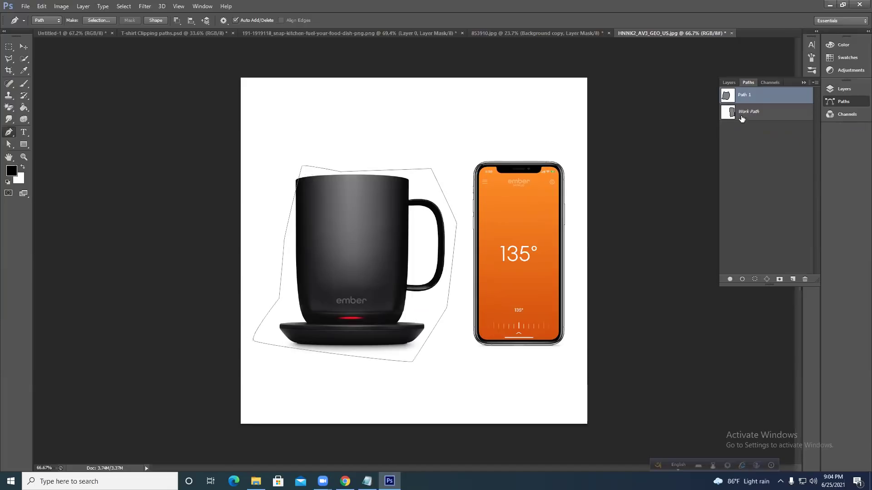
Load the phone's Work Path as a selection and copy the selected area to a new layer.
{"action": "left_click", "coordinate": [729, 113], "text": "ctrl"}
{"action": "key", "text": "ctrl+shift+i"}
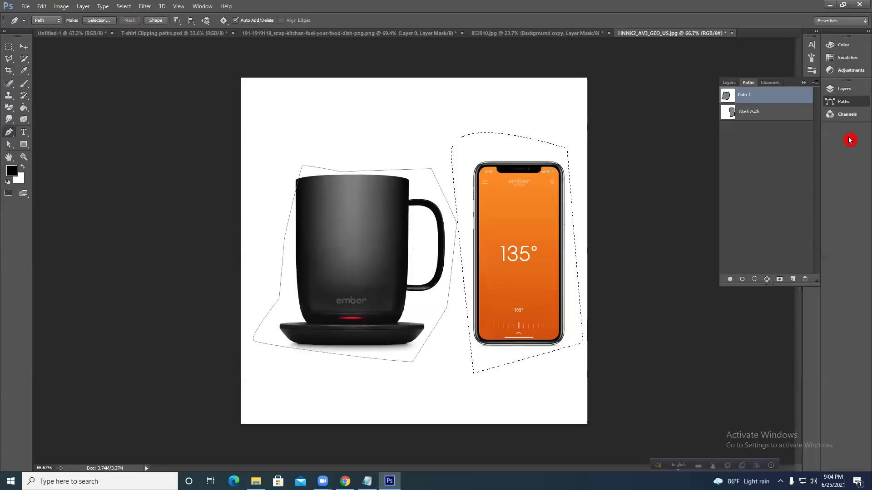
{"action": "left_click", "coordinate": [836, 89]}
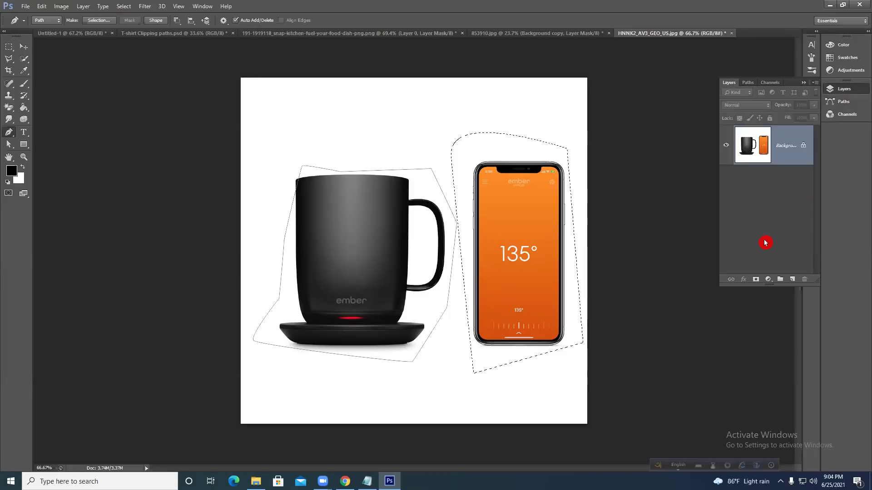
{"action": "key", "text": "ctrl+j"}
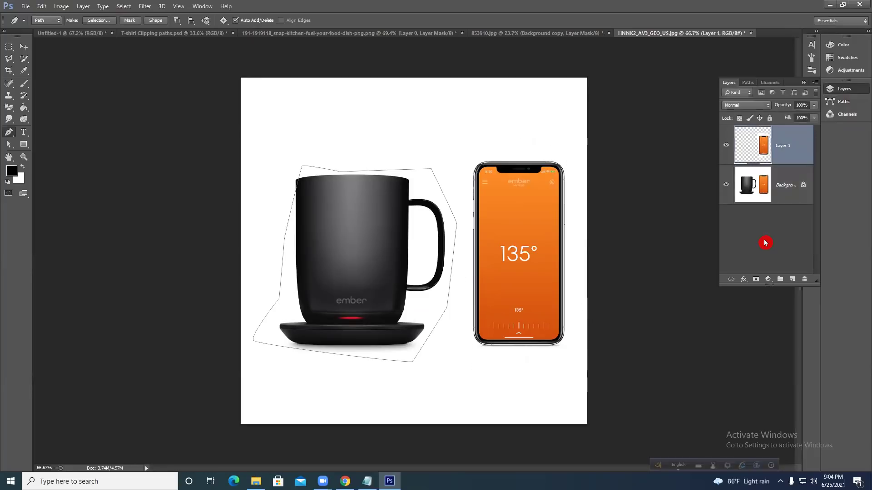
Move the copied phone over the mug's handle, and close HNNK2_AV3_GEO_US.jpg without saving.
{"action": "left_click", "coordinate": [24, 47]}
{"action": "left_click_drag", "start_coordinate": [525, 218], "coordinate": [420, 245]}
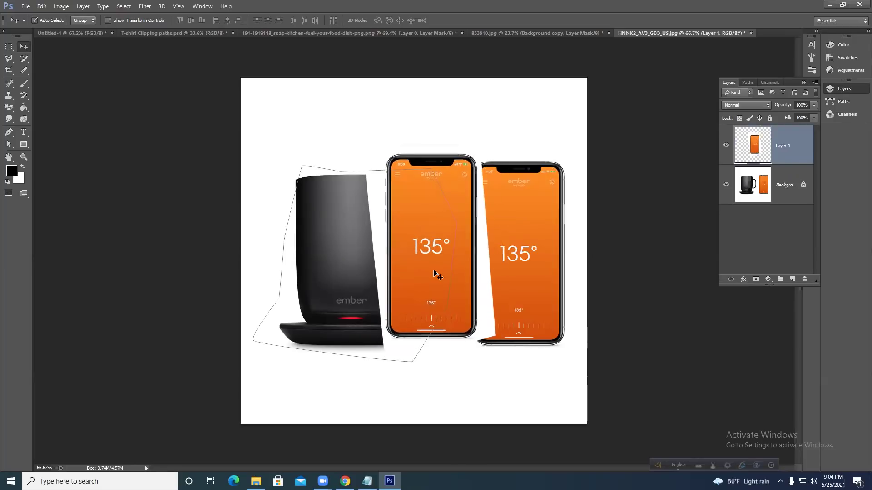
{"action": "left_click", "coordinate": [753, 34]}
{"action": "left_click", "coordinate": [458, 180]}
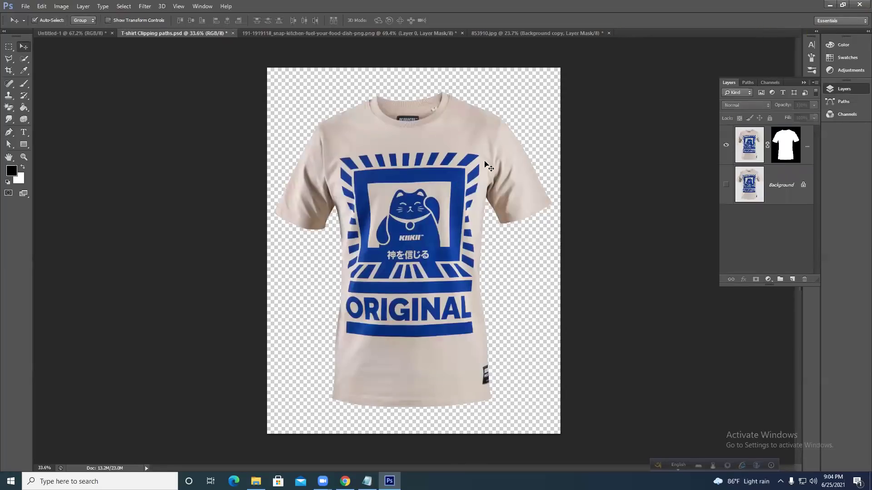
Switch to the Untitled-1 document and draw a closed irregular outline with the Freeform Pen tool in Path mode.
{"action": "left_click", "coordinate": [76, 38]}
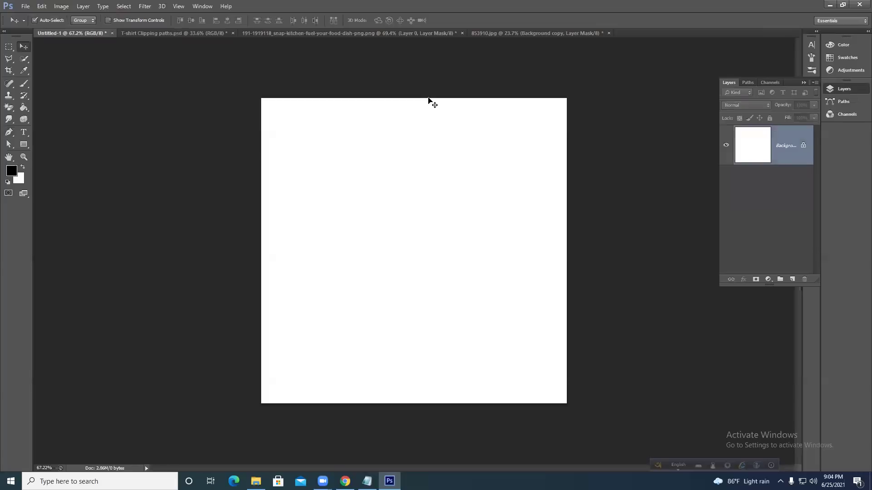
{"action": "left_click", "coordinate": [7, 135]}
{"action": "left_click_drag", "start_coordinate": [7, 140], "coordinate": [58, 143]}
{"action": "left_click", "coordinate": [44, 20]}
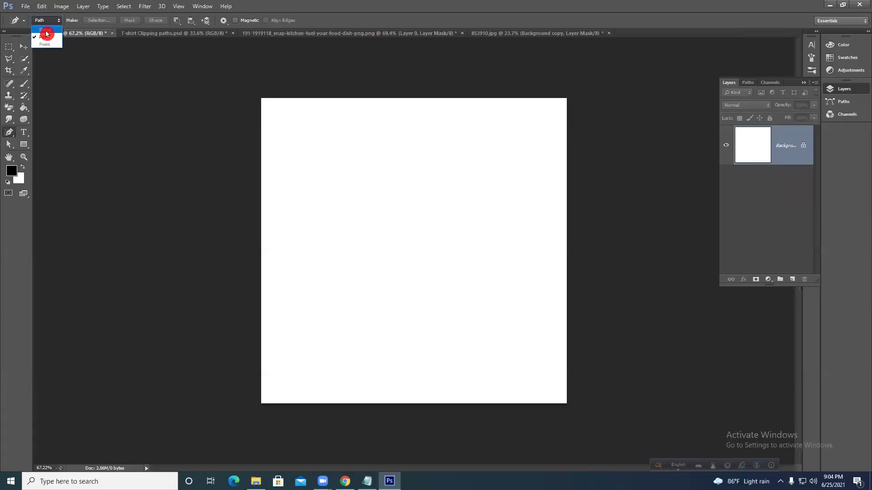
{"action": "left_click", "coordinate": [47, 40]}
{"action": "mouse_move", "coordinate": [311, 248]}
{"action": "left_mouse_down"}
{"action": "mouse_move", "coordinate": [369, 225]}
{"action": "mouse_move", "coordinate": [470, 214]}
{"action": "mouse_move", "coordinate": [584, 273]}
{"action": "mouse_move", "coordinate": [459, 336]}
{"action": "mouse_move", "coordinate": [361, 314]}
{"action": "mouse_move", "coordinate": [312, 247]}
{"action": "left_mouse_up"}
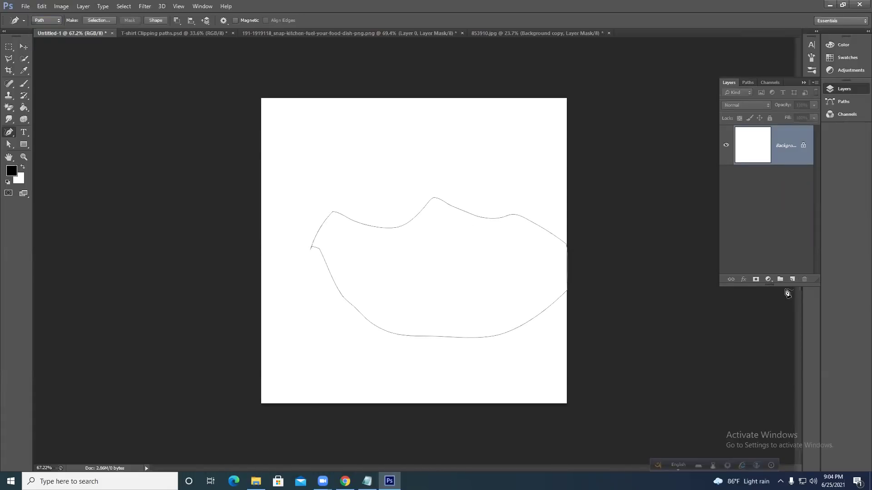
Load the freeform path as a selection, fill it with black on a new layer, and delete that layer.
{"action": "key", "text": "ctrl+Return"}
{"action": "key", "text": "ctrl+shift+i"}
{"action": "left_click", "coordinate": [792, 279]}
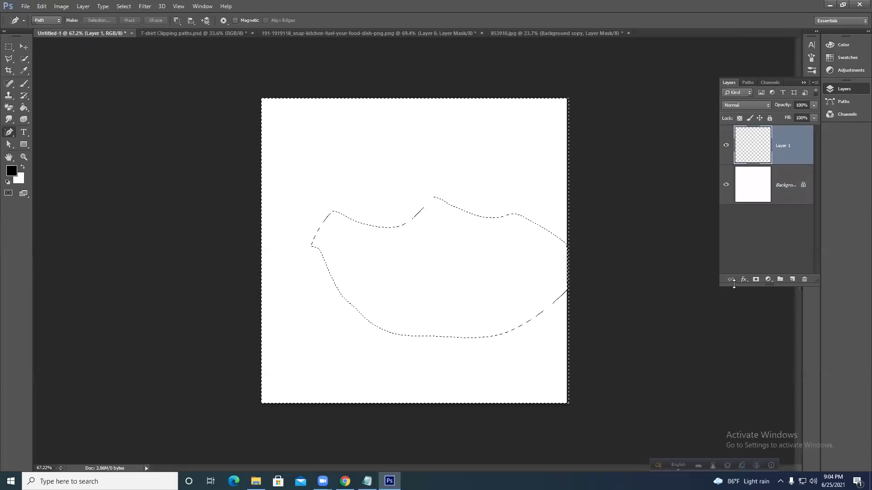
{"action": "key", "text": "ctrl+shift+i"}
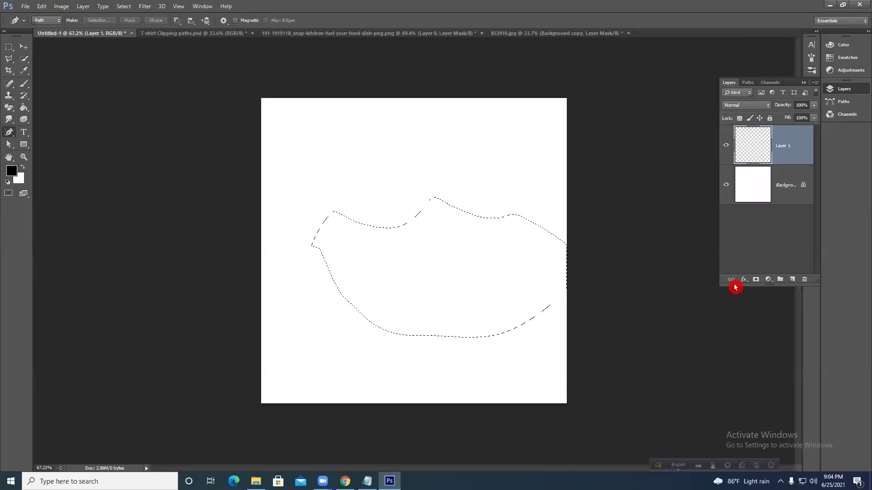
{"action": "key", "text": "alt+BackSpace"}
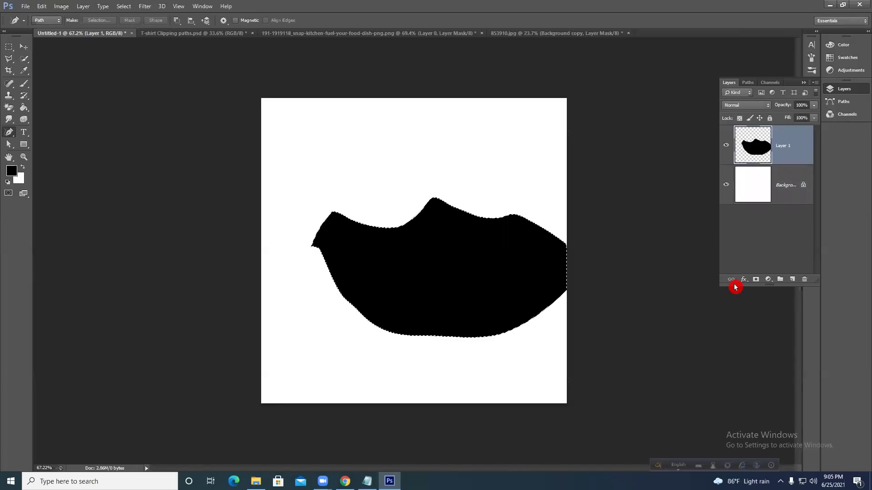
{"action": "key", "text": "ctrl+d"}
{"action": "key", "text": "Delete"}
Draw a closed four-sided path with the standard Pen tool and load it as a selection.
{"action": "left_click", "coordinate": [9, 134]}
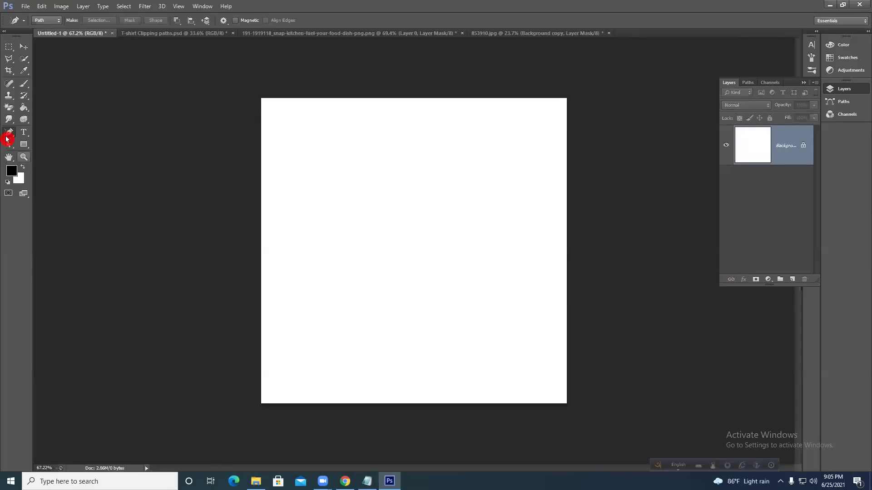
{"action": "left_click_drag", "start_coordinate": [9, 135], "coordinate": [41, 131]}
{"action": "left_click", "coordinate": [312, 172]}
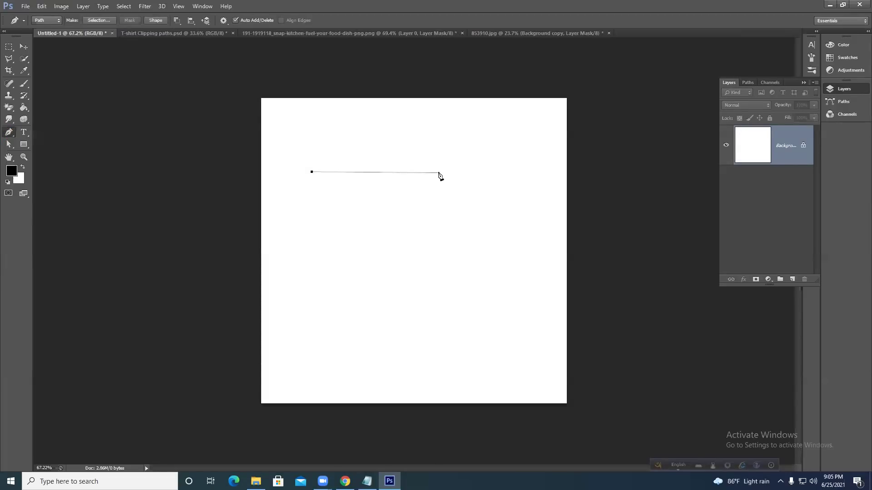
{"action": "left_click", "coordinate": [498, 172]}
{"action": "left_click", "coordinate": [498, 296]}
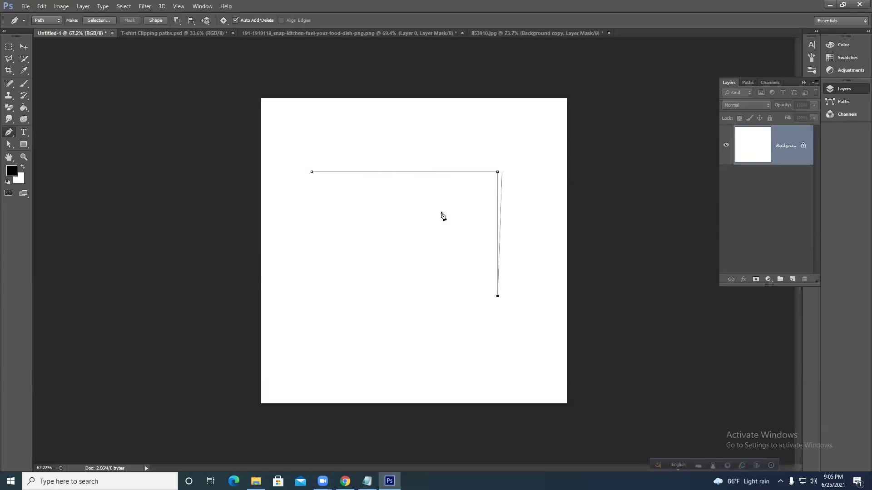
{"action": "left_click", "coordinate": [308, 296]}
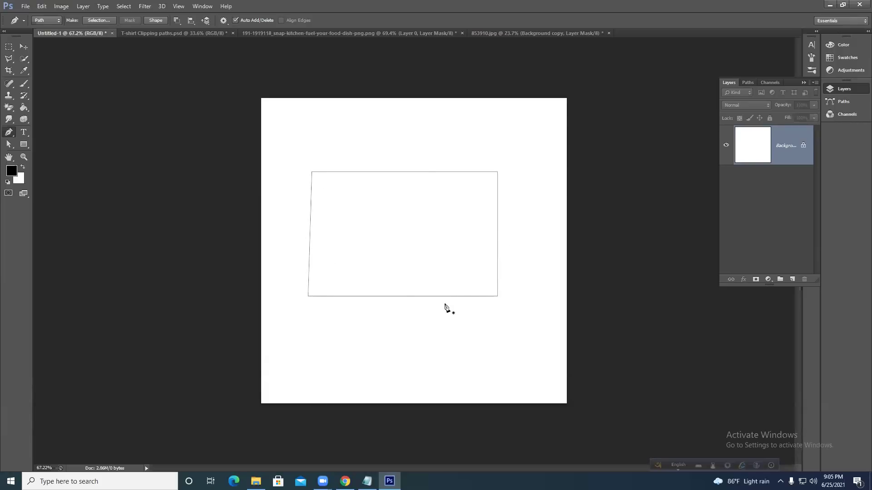
{"action": "key", "text": "ctrl+Return"}
{"action": "key", "text": "ctrl+shift+i"}
Set the Pen tool to Shape mode and draw a black rectangle about 762 × 465 px.
{"action": "left_click", "coordinate": [49, 21]}
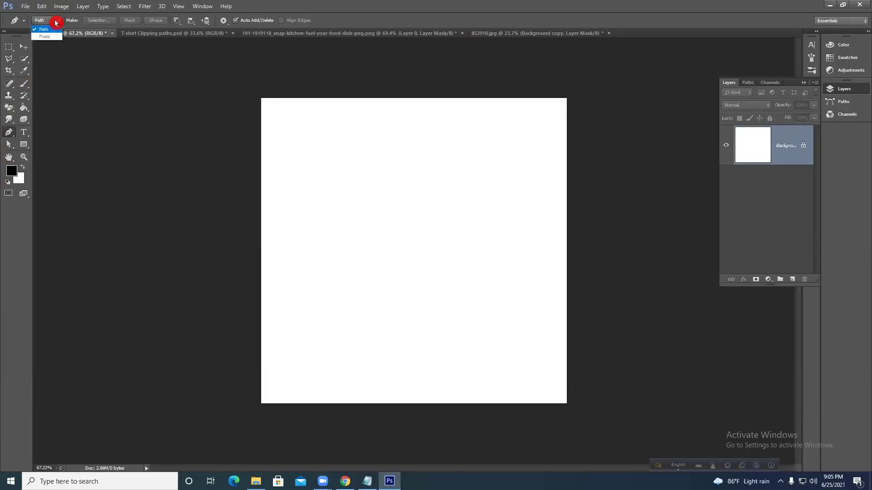
{"action": "left_click", "coordinate": [54, 32]}
{"action": "left_click", "coordinate": [287, 189]}
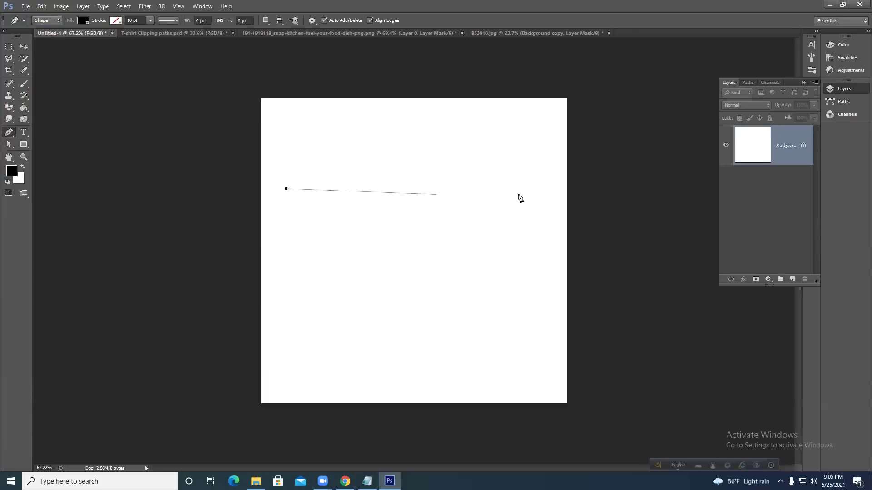
{"action": "left_click", "coordinate": [518, 188]}
{"action": "left_click", "coordinate": [518, 331]}
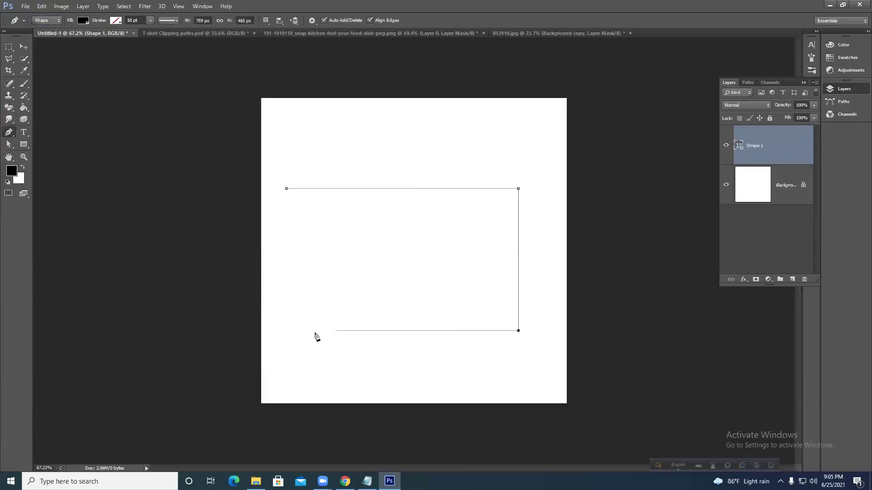
{"action": "left_click", "coordinate": [285, 331]}
{"action": "left_click", "coordinate": [286, 189]}
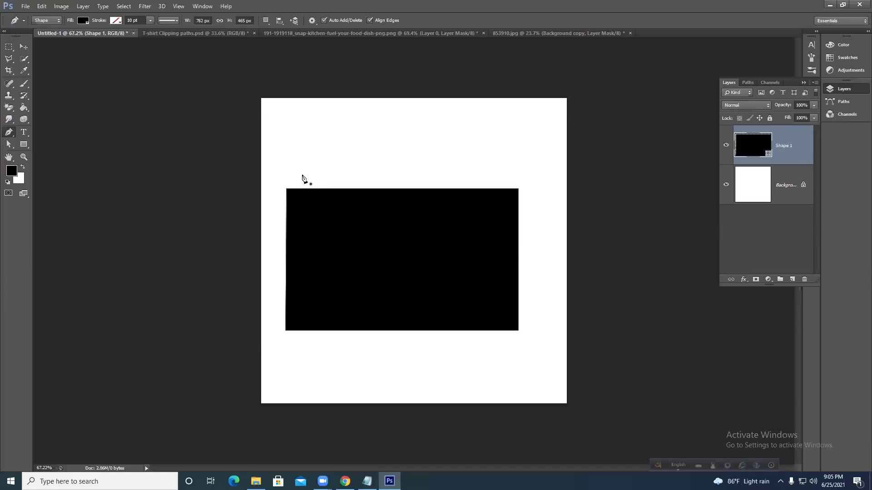
Add an anchor point midway along the rectangle's upper edge, and reshape it by raising that point and moving both lower corners.
{"action": "left_click", "coordinate": [9, 132]}
{"action": "left_click", "coordinate": [72, 149]}
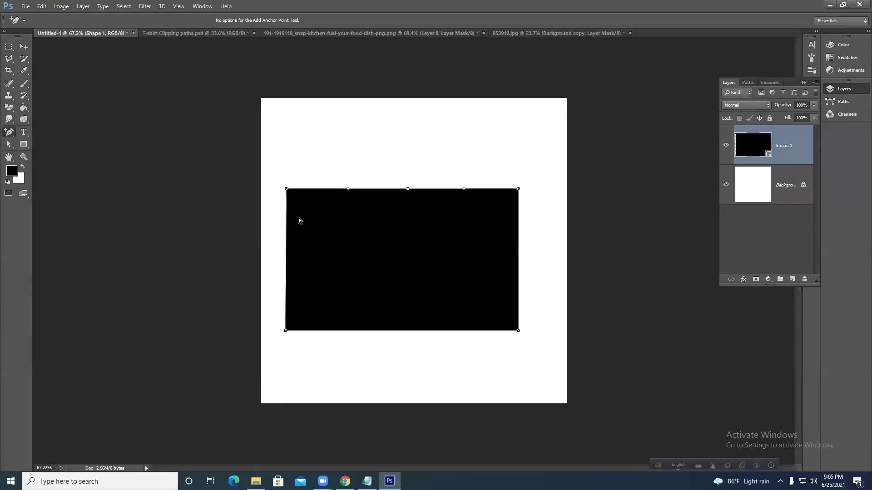
{"action": "left_click", "coordinate": [8, 132]}
{"action": "left_click_drag", "start_coordinate": [8, 142], "coordinate": [51, 152]}
{"action": "left_click", "coordinate": [516, 323]}
{"action": "left_click_drag", "start_coordinate": [519, 332], "coordinate": [548, 384]}
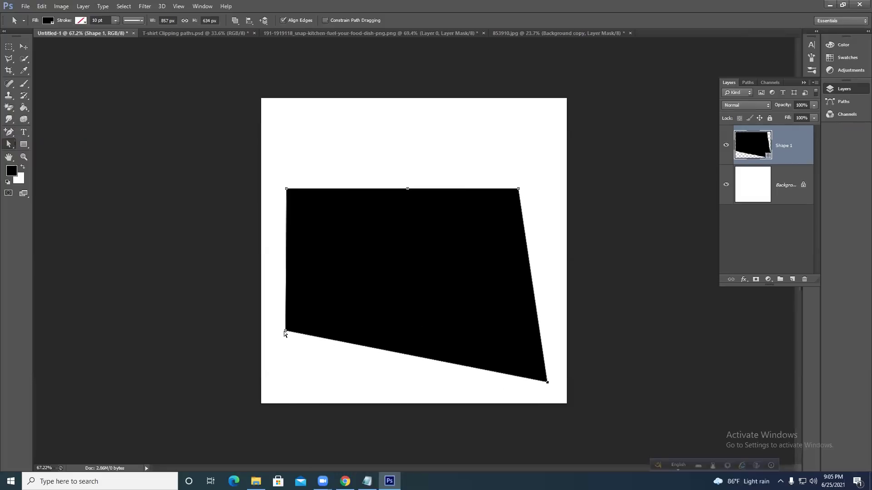
{"action": "left_click_drag", "start_coordinate": [285, 332], "coordinate": [325, 296]}
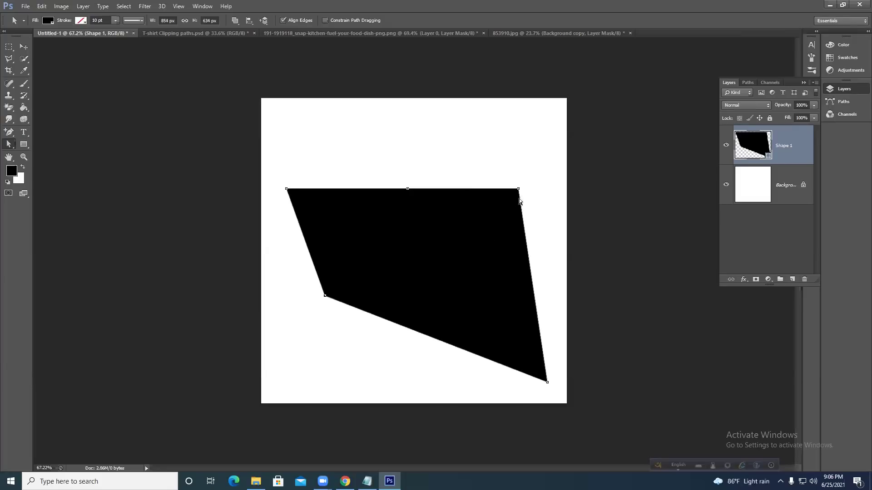
{"action": "mouse_move", "coordinate": [519, 188]}
{"action": "left_mouse_down"}
{"action": "mouse_move", "coordinate": [524, 253]}
{"action": "mouse_move", "coordinate": [517, 189]}
{"action": "left_mouse_up"}
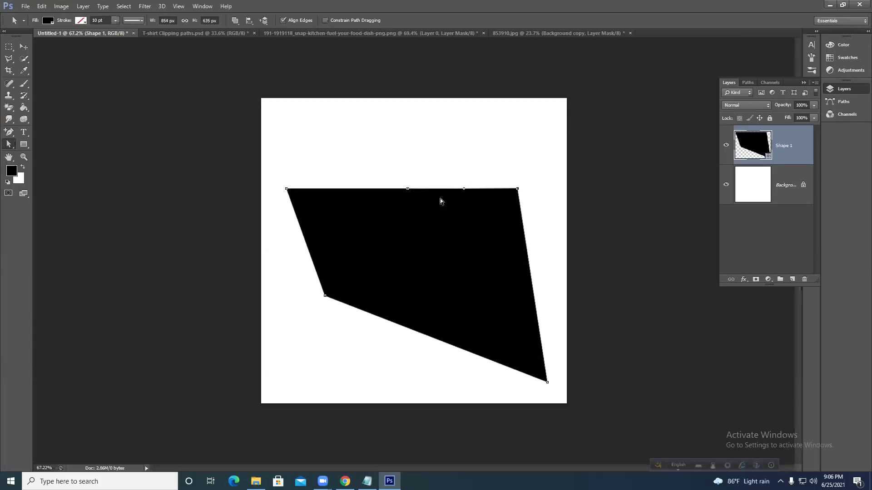
{"action": "left_click_drag", "start_coordinate": [407, 187], "coordinate": [402, 131]}
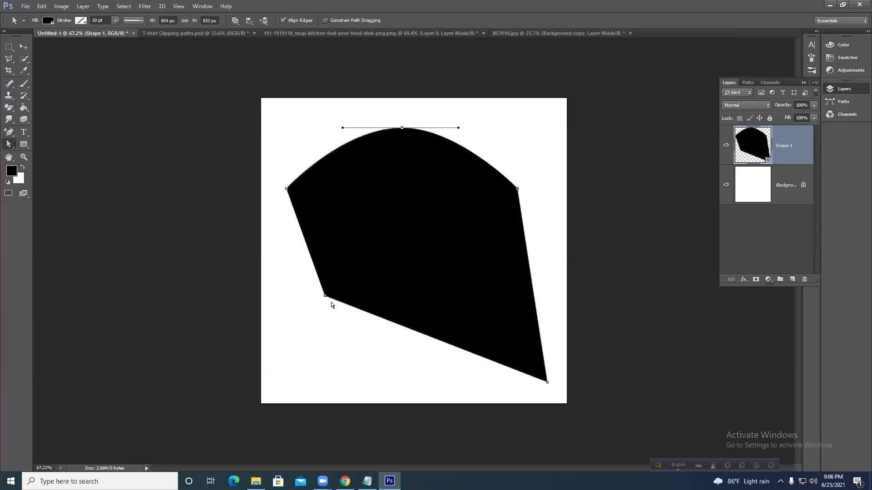
{"action": "left_click_drag", "start_coordinate": [326, 300], "coordinate": [317, 352]}
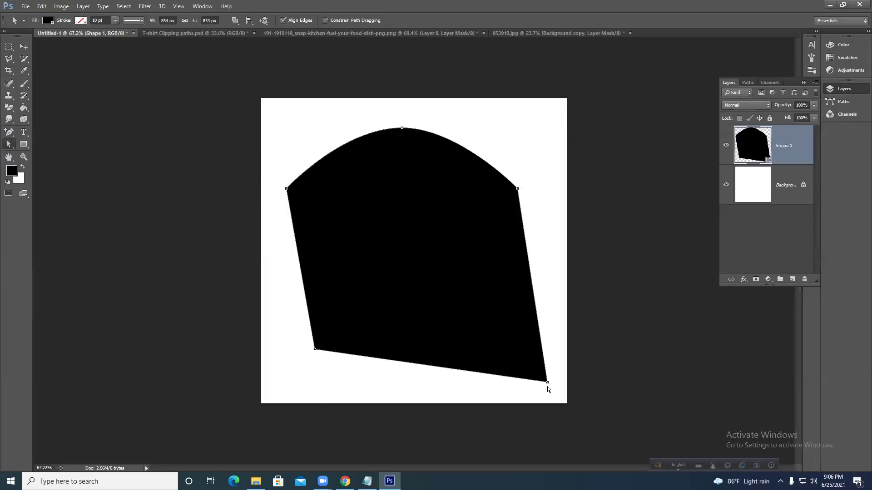
Delete all anchor points of the black shape with the Direct Selection tool until the shape layer is gone.
{"action": "left_click_drag", "start_coordinate": [554, 392], "coordinate": [518, 356]}
{"action": "key", "text": "Delete"}
{"action": "left_click_drag", "start_coordinate": [378, 115], "coordinate": [451, 140]}
{"action": "key", "text": "Delete"}
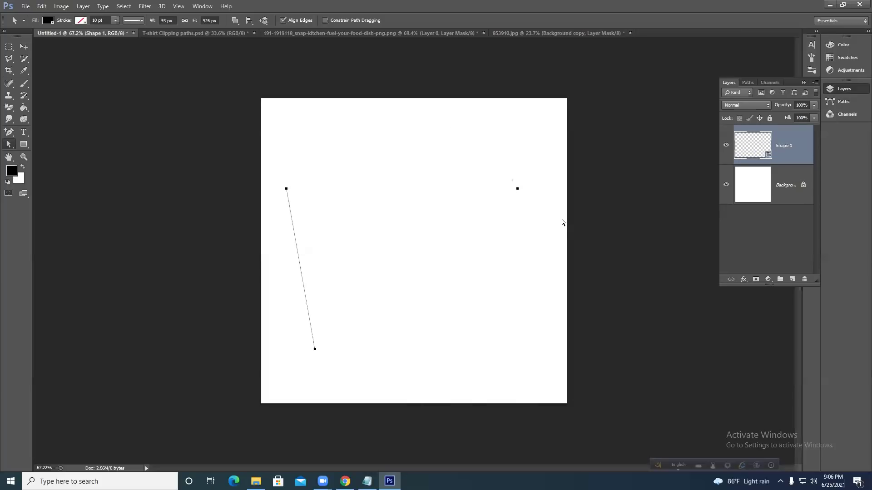
{"action": "left_click_drag", "start_coordinate": [563, 222], "coordinate": [513, 179]}
{"action": "key", "text": "Delete"}
{"action": "left_click_drag", "start_coordinate": [261, 173], "coordinate": [397, 404]}
{"action": "key", "text": "Delete"}
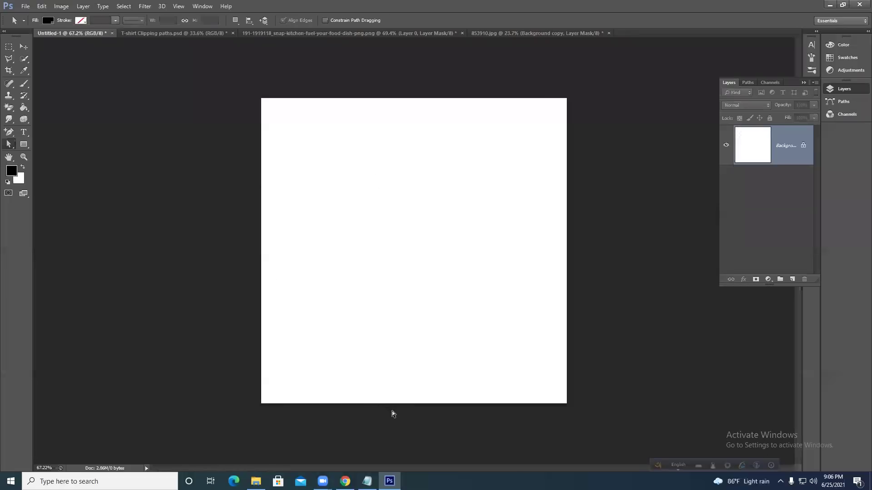
Draw a new black rectangle shape about 629 × 362 px and add an anchor point on its upper edge.
{"action": "left_click_drag", "start_coordinate": [9, 134], "coordinate": [68, 131]}
{"action": "left_click", "coordinate": [299, 216]}
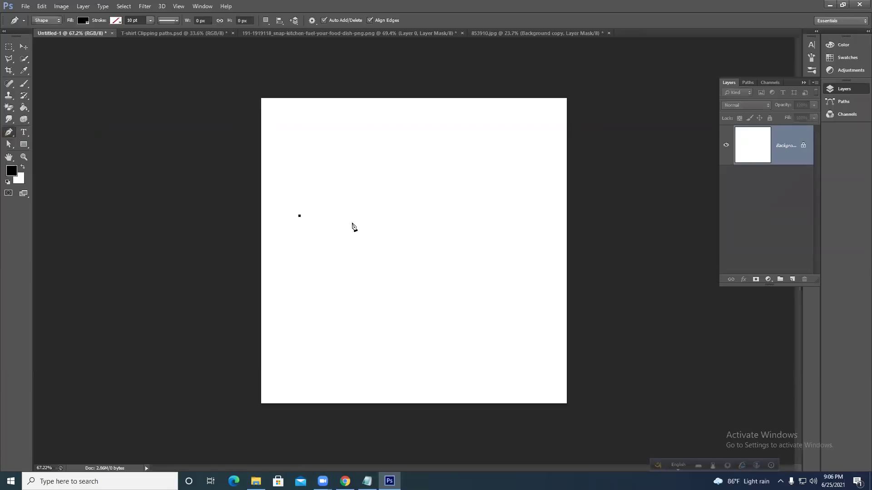
{"action": "left_click", "coordinate": [490, 216]}
{"action": "left_click", "coordinate": [490, 327]}
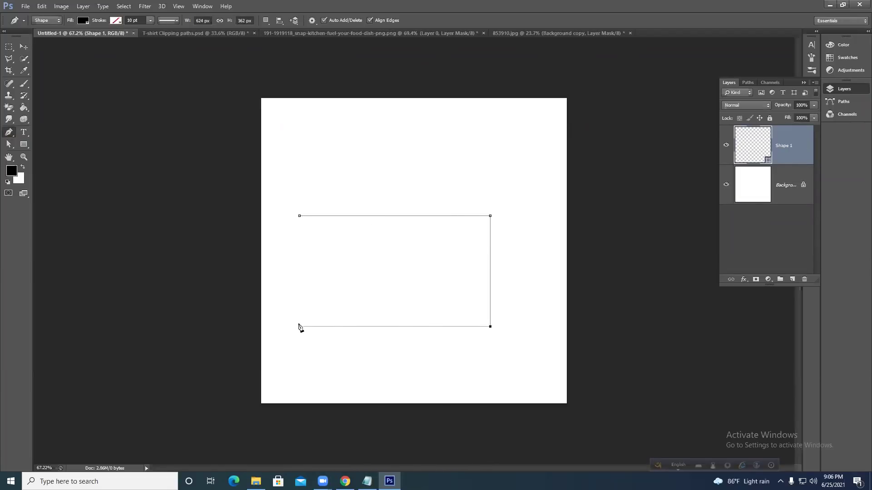
{"action": "left_click", "coordinate": [297, 324]}
{"action": "left_click", "coordinate": [299, 216]}
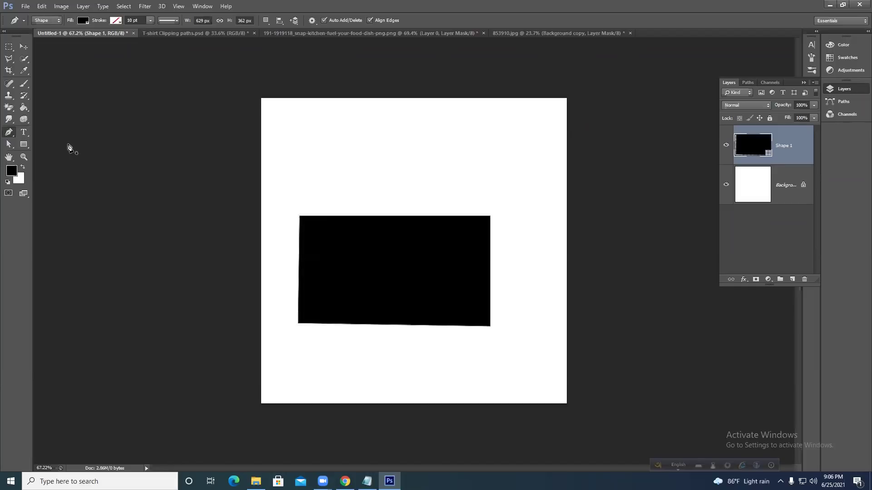
{"action": "left_click", "coordinate": [9, 133]}
{"action": "left_click", "coordinate": [50, 148]}
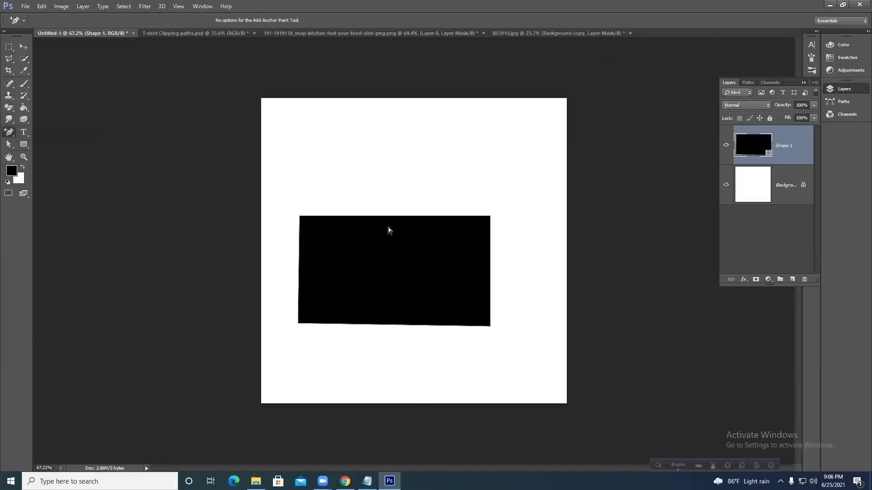
Try removing the rectangle's lower-right corner with the Delete Anchor Point tool, and undo the removal.
{"action": "left_click", "coordinate": [9, 131]}
{"action": "left_click", "coordinate": [10, 134]}
{"action": "left_click", "coordinate": [51, 157]}
{"action": "left_click", "coordinate": [490, 327]}
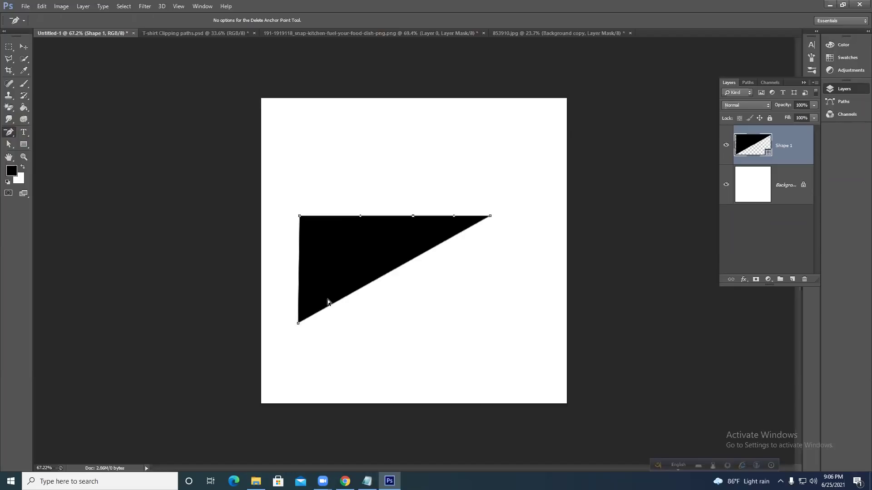
{"action": "key", "text": "ctrl+z"}
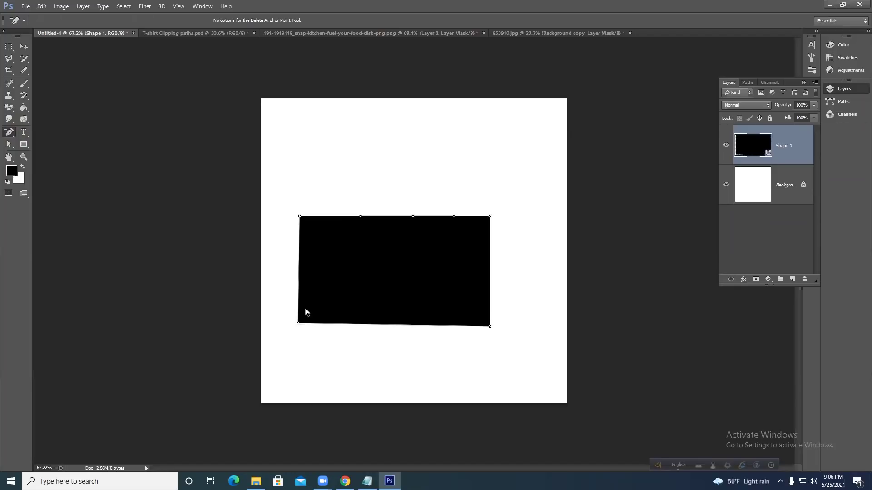
Bend the rectangle's upper edge into a wave by rotating the added anchor point's handle, and undo the bend.
{"action": "left_click", "coordinate": [10, 143]}
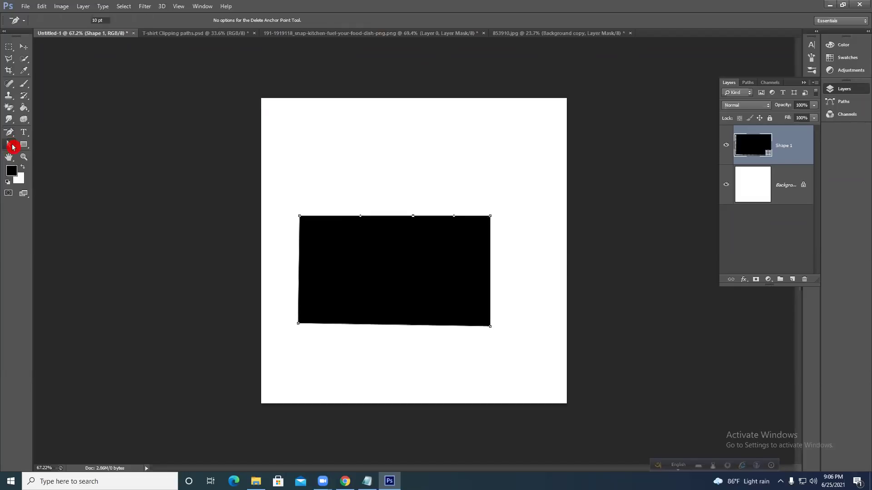
{"action": "left_click_drag", "start_coordinate": [454, 216], "coordinate": [437, 239]}
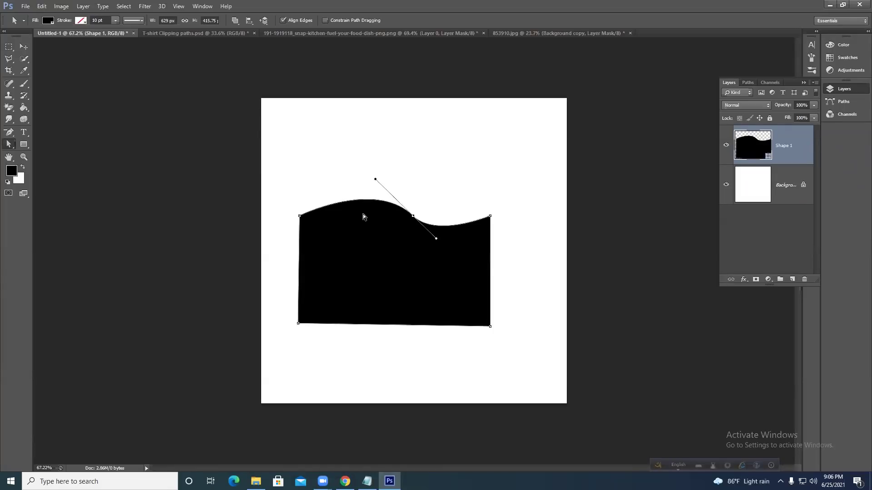
{"action": "key", "text": "ctrl+alt+z"}
{"action": "key", "text": "ctrl+alt+z"}
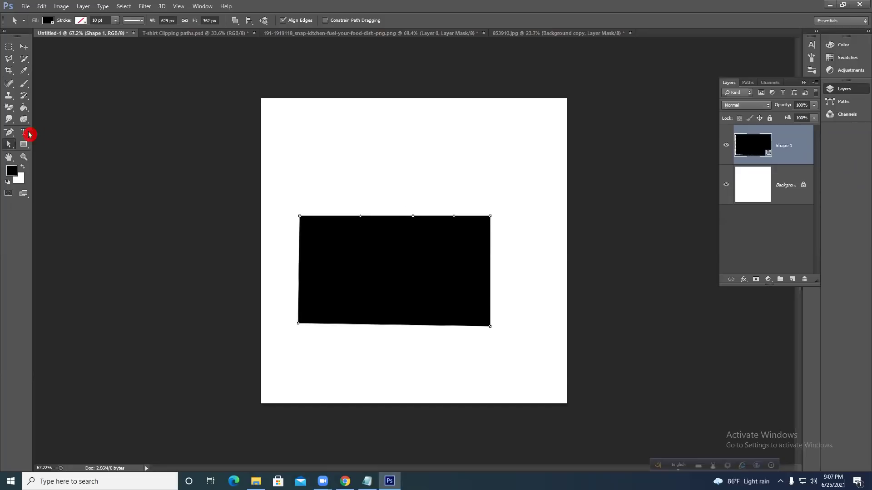
Convert the upper edge's middle anchor to a corner point and raise it into a roof-like peak.
{"action": "left_click_drag", "start_coordinate": [9, 132], "coordinate": [59, 169]}
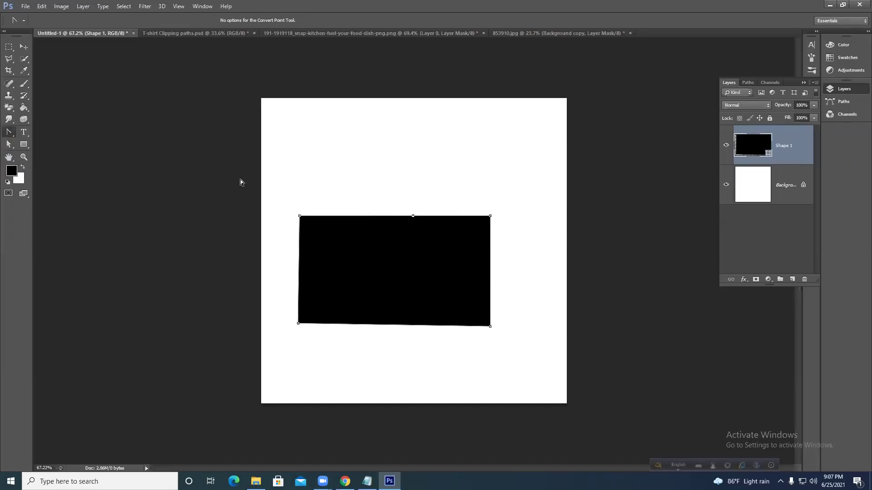
{"action": "left_click", "coordinate": [9, 144]}
{"action": "left_click_drag", "start_coordinate": [413, 215], "coordinate": [402, 172]}
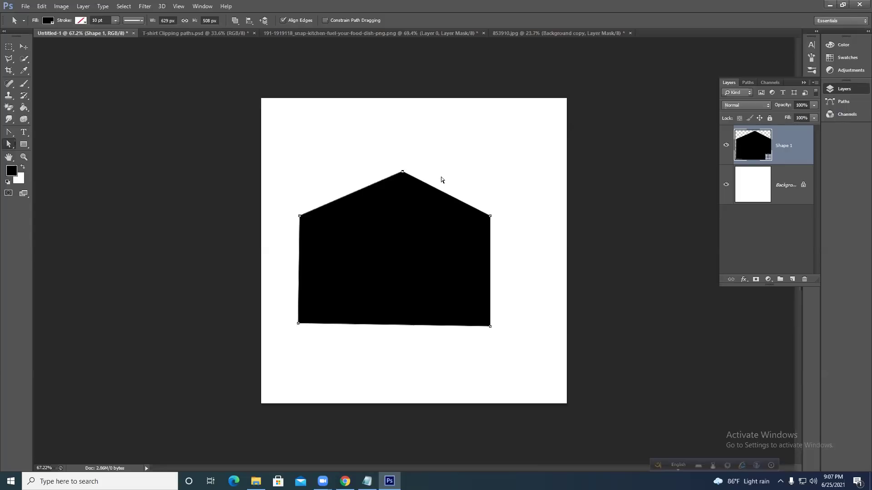
Turn the peak and both lower corners into smooth curves with the Convert Point tool.
{"action": "left_click_drag", "start_coordinate": [9, 132], "coordinate": [49, 165]}
{"action": "left_click_drag", "start_coordinate": [402, 173], "coordinate": [473, 169]}
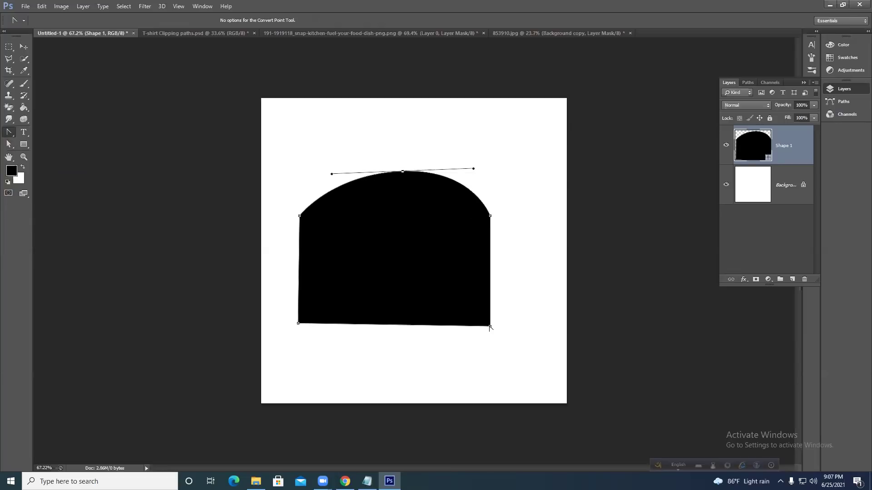
{"action": "left_click_drag", "start_coordinate": [489, 328], "coordinate": [408, 362]}
{"action": "left_click_drag", "start_coordinate": [298, 325], "coordinate": [264, 223]}
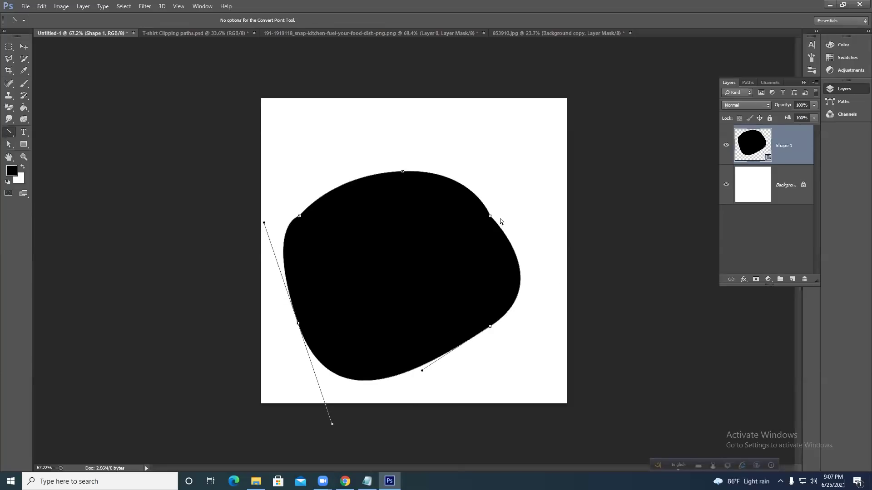
Smooth the black shape's upper-right corner, and reposition the upper anchors to dip the top edge and raise the left corner to a point.
{"action": "left_click_drag", "start_coordinate": [491, 216], "coordinate": [508, 246]}
{"action": "left_click", "coordinate": [6, 144]}
{"action": "left_click_drag", "start_coordinate": [490, 216], "coordinate": [508, 207]}
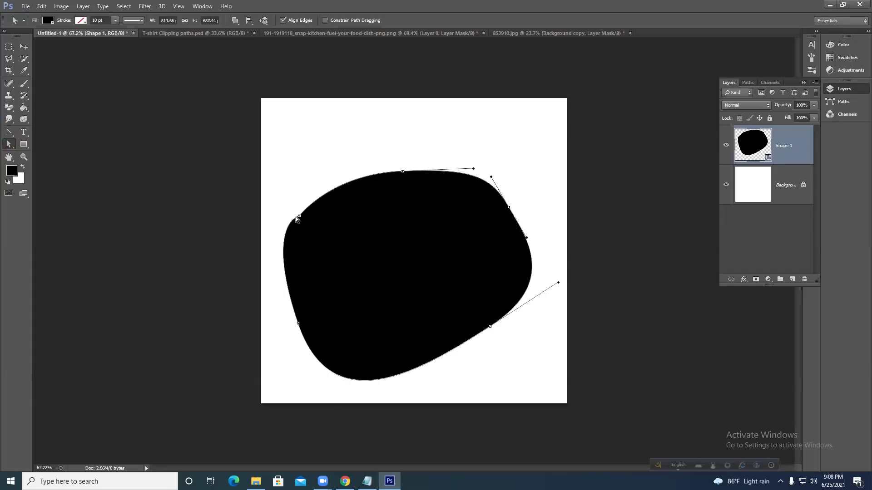
{"action": "left_click_drag", "start_coordinate": [299, 217], "coordinate": [296, 200]}
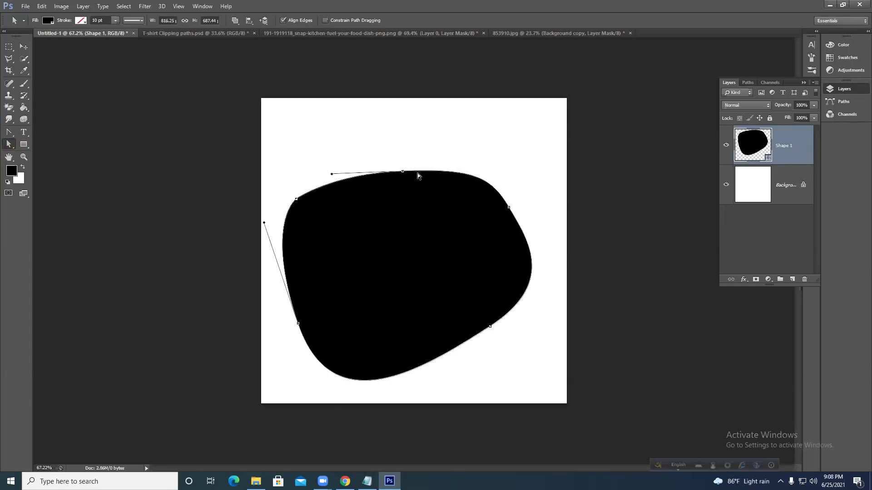
{"action": "left_click_drag", "start_coordinate": [403, 172], "coordinate": [394, 214]}
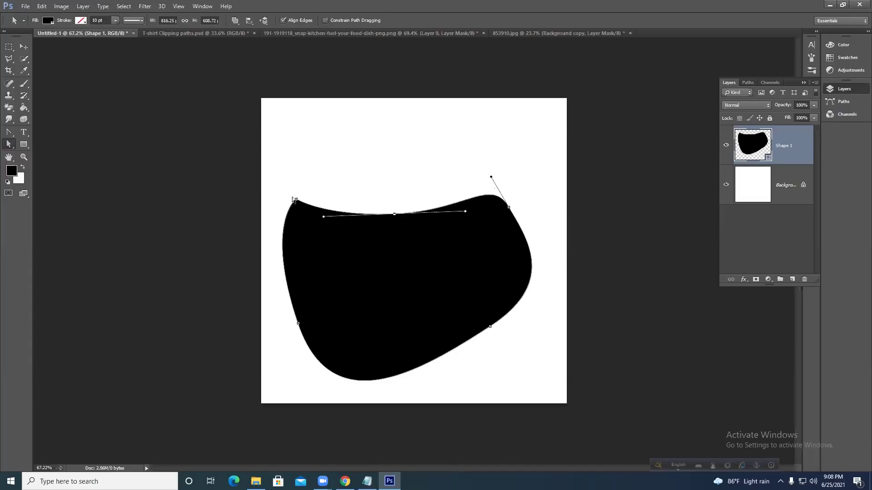
{"action": "left_click_drag", "start_coordinate": [296, 200], "coordinate": [316, 158]}
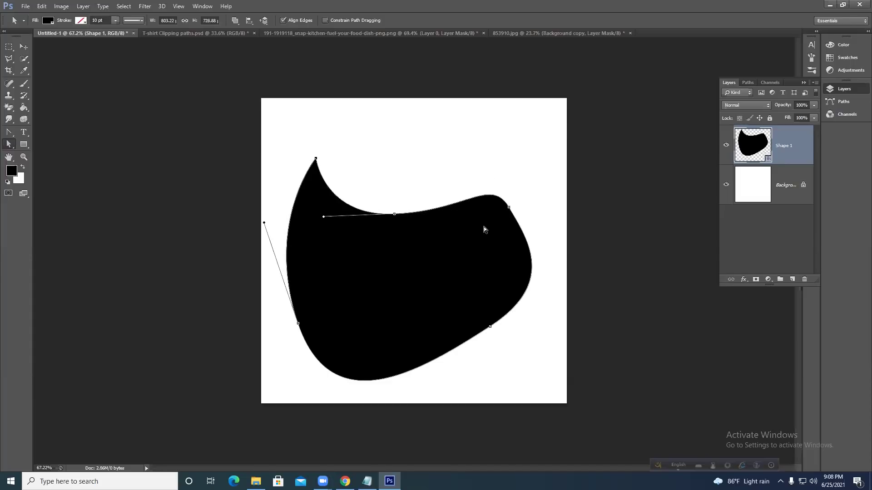
Delete the black shape layer, leaving only the white background.
{"action": "left_click", "coordinate": [23, 46]}
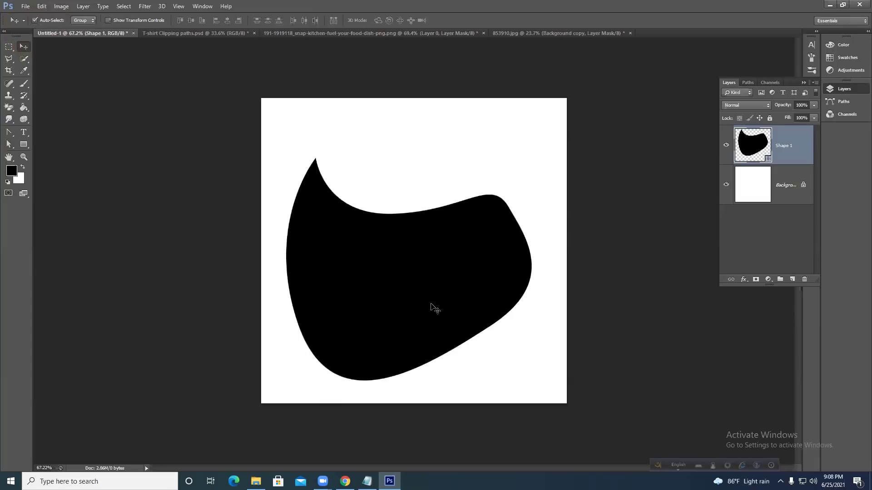
{"action": "key", "text": "Delete"}
{"action": "left_click_drag", "start_coordinate": [8, 133], "coordinate": [41, 134]}
{"action": "left_click_drag", "start_coordinate": [10, 146], "coordinate": [56, 146]}
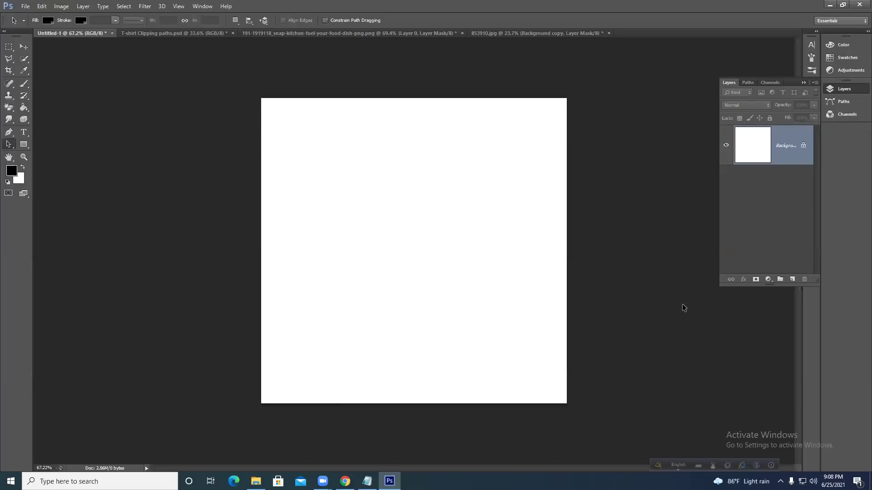
Add the text DIGITAL IT in the Hackney font on the canvas.
{"action": "left_click_drag", "start_coordinate": [8, 155], "coordinate": [30, 136]}
{"action": "left_click", "coordinate": [30, 133]}
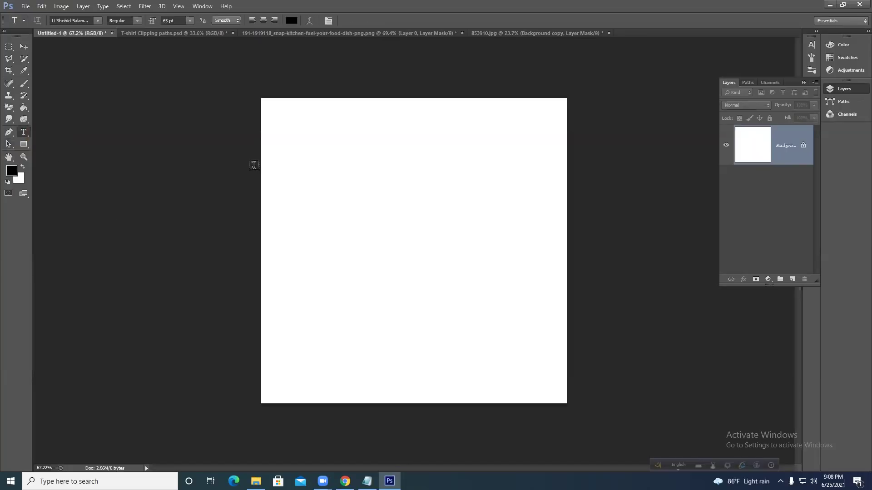
{"action": "left_click", "coordinate": [97, 21]}
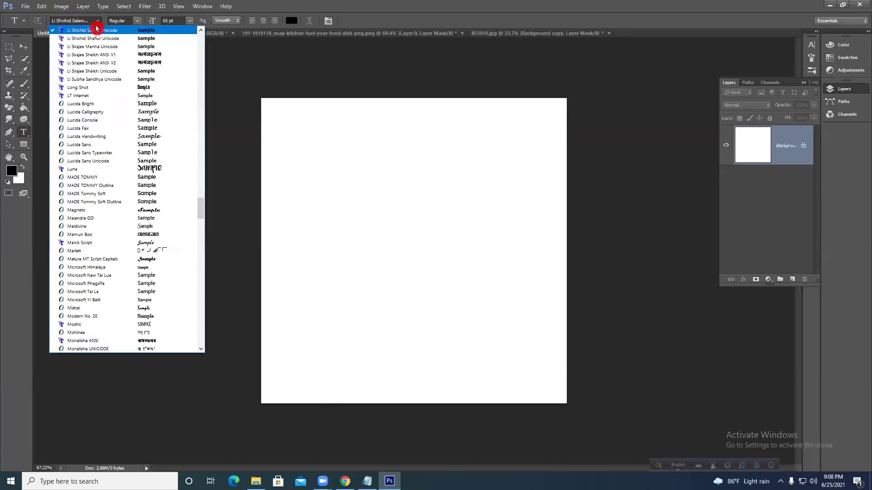
{"action": "scroll", "coordinate": [112, 129], "scroll_direction": "up", "scroll_amount": 4}
{"action": "scroll", "coordinate": [112, 129], "scroll_direction": "up", "scroll_amount": 20}
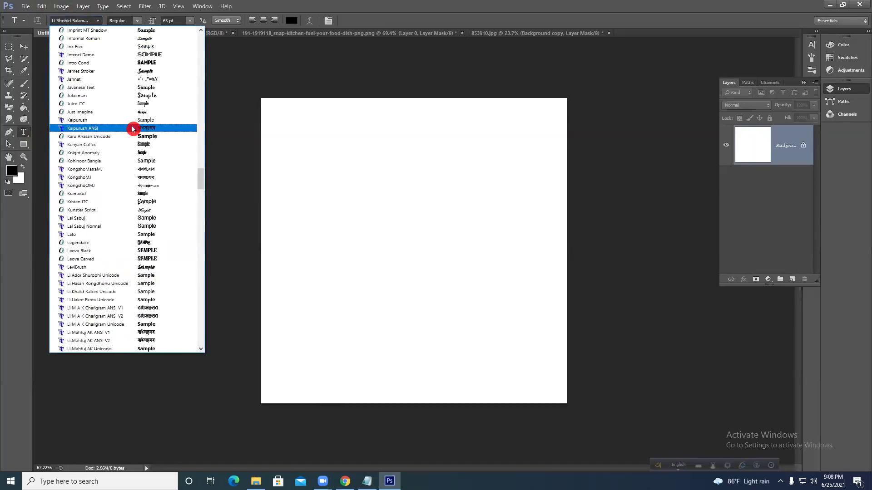
{"action": "scroll", "coordinate": [132, 128], "scroll_direction": "up", "scroll_amount": 2}
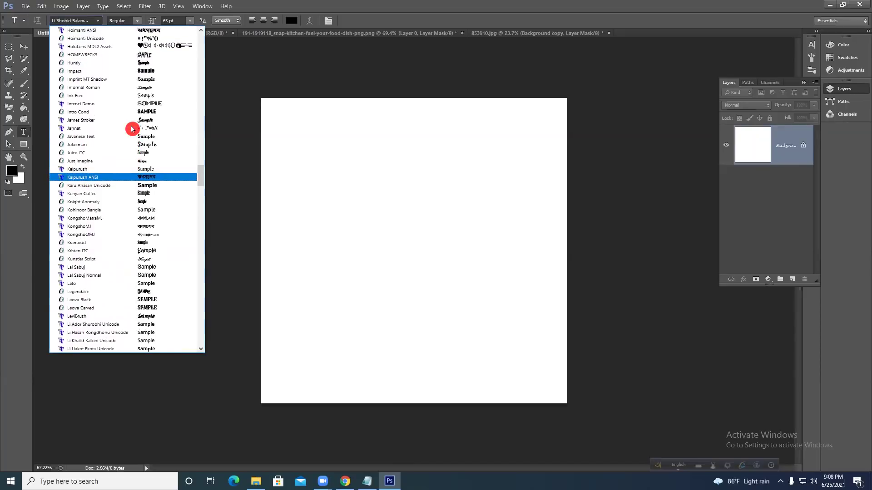
{"action": "scroll", "coordinate": [134, 76], "scroll_direction": "up", "scroll_amount": 3}
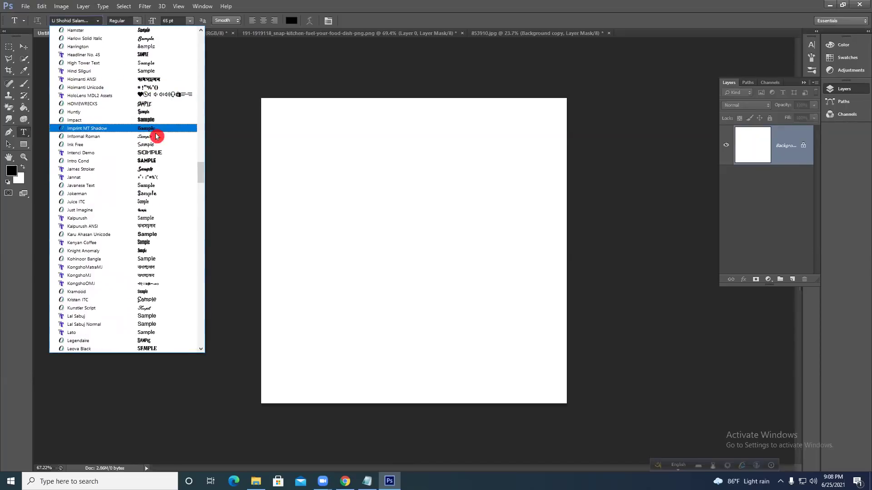
{"action": "scroll", "coordinate": [155, 101], "scroll_direction": "up", "scroll_amount": 2}
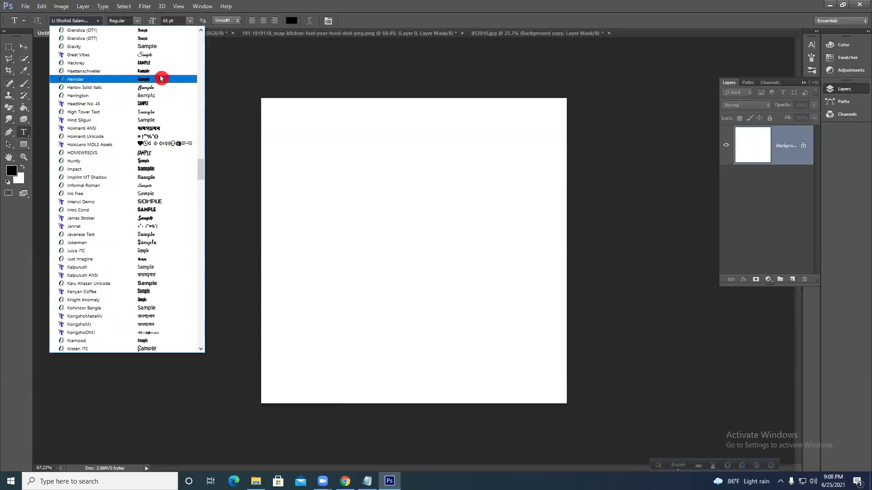
{"action": "left_click", "coordinate": [142, 66]}
{"action": "left_click", "coordinate": [310, 250]}
{"action": "type", "text": "DIGITAL IT"}
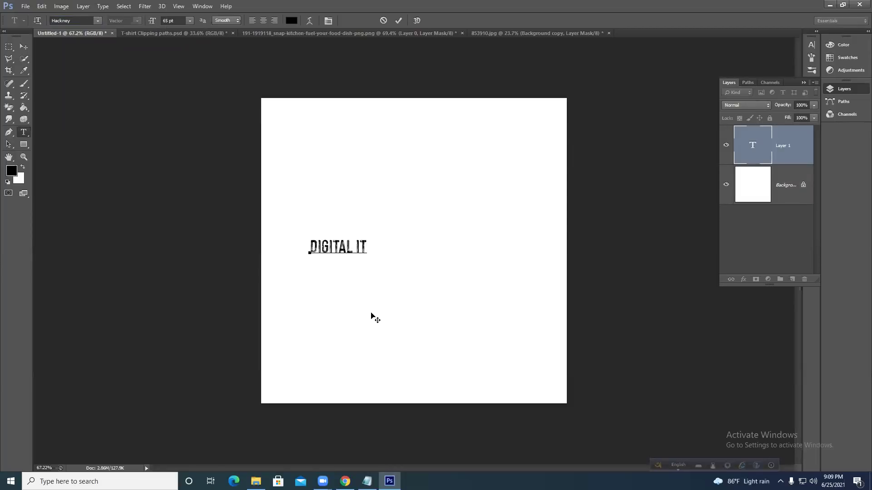
{"action": "left_click", "coordinate": [402, 20]}
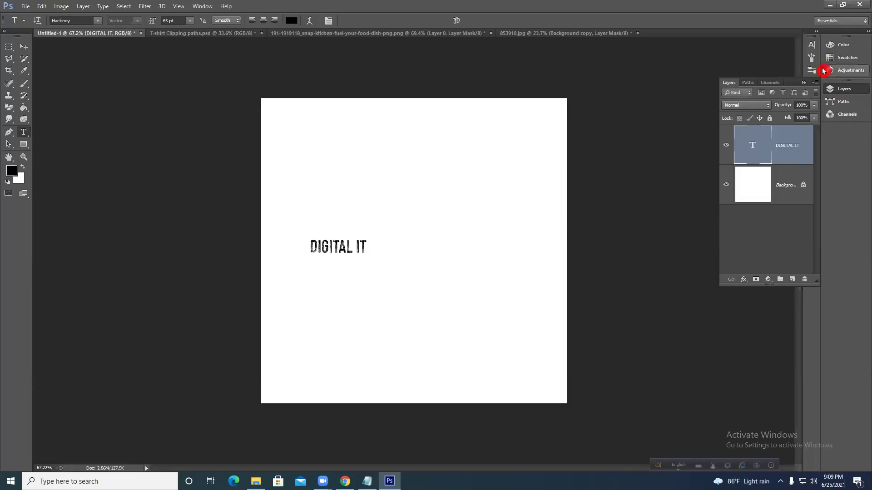
Change the DIGITAL IT text's font to Gotham Ultra.
{"action": "left_click", "coordinate": [811, 44]}
{"action": "left_click", "coordinate": [752, 45]}
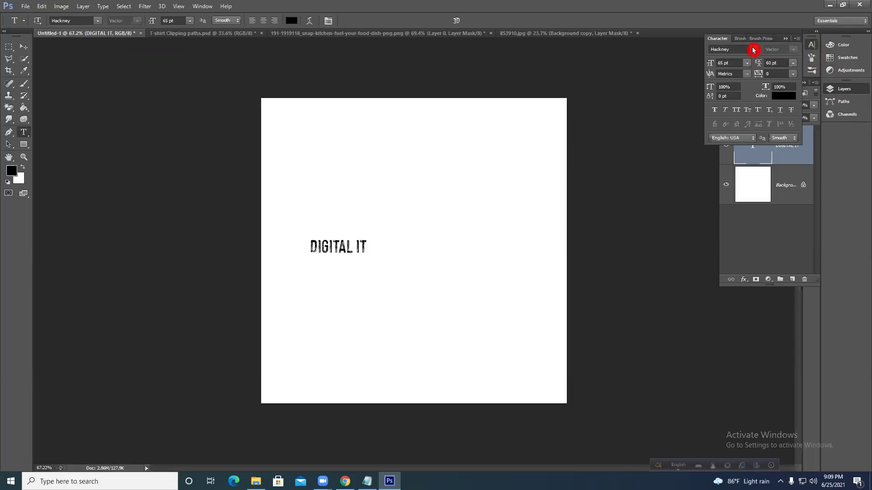
{"action": "scroll", "coordinate": [780, 159], "scroll_direction": "up", "scroll_amount": 5}
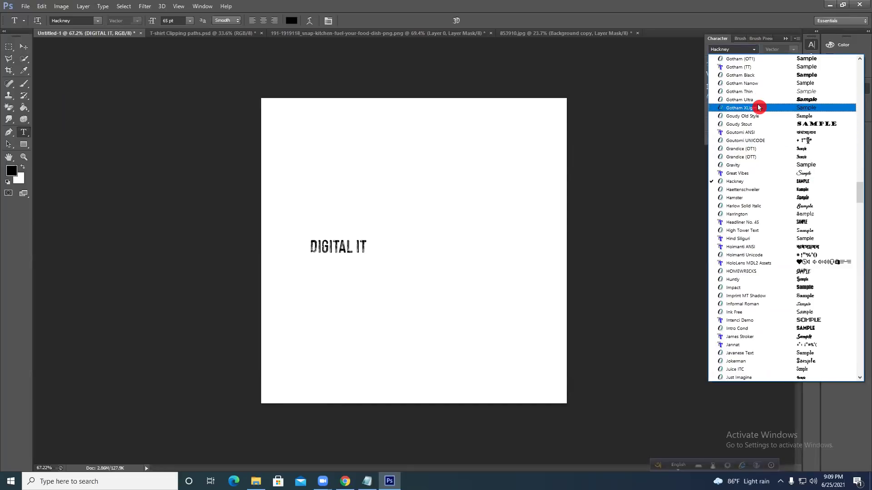
{"action": "left_click", "coordinate": [730, 100]}
Move the DIGITAL IT text to the upper part of the canvas.
{"action": "left_click", "coordinate": [23, 47]}
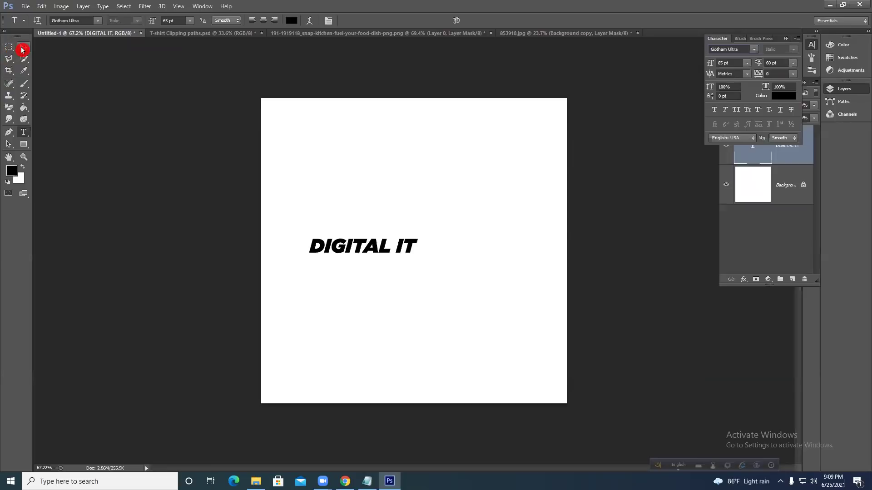
{"action": "left_click_drag", "start_coordinate": [367, 247], "coordinate": [416, 99]}
{"action": "scroll", "coordinate": [488, 189], "scroll_direction": "up", "scroll_amount": 3}
{"action": "key", "text": "ctrl+t"}
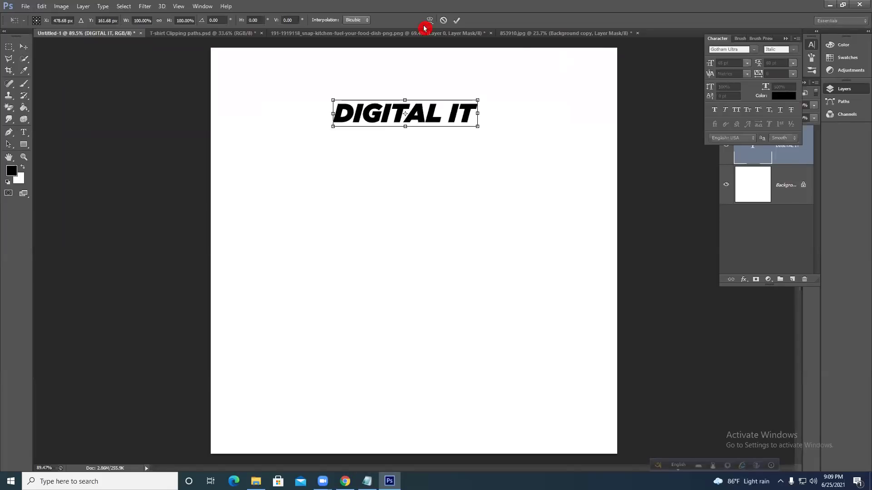
{"action": "left_click", "coordinate": [456, 20]}
Enlarge the DIGITAL IT text to 200 pt and shift it toward the canvas's left edge.
{"action": "left_click", "coordinate": [738, 66]}
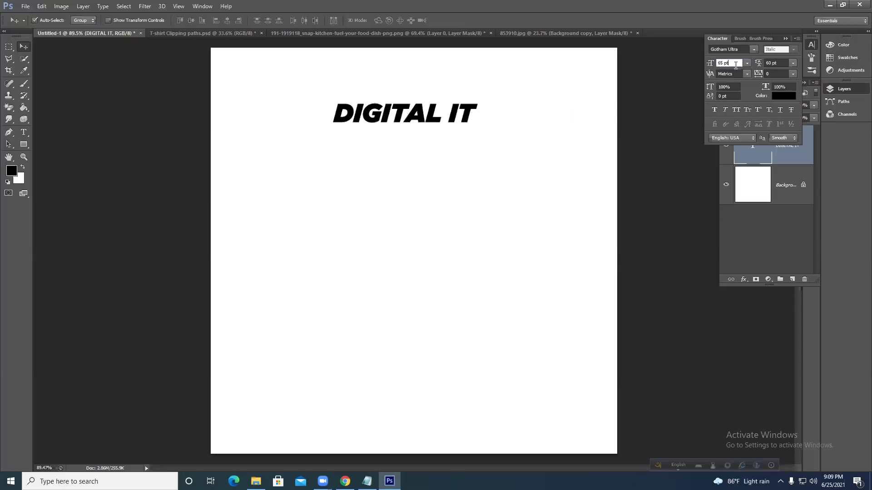
{"action": "type", "text": "200"}
{"action": "key", "text": "Return"}
{"action": "left_click_drag", "start_coordinate": [369, 106], "coordinate": [248, 130]}
Set the DIGITAL IT text's size to 150 pt and position it within the canvas's width near the upper edge.
{"action": "left_click", "coordinate": [735, 66]}
{"action": "double_click", "coordinate": [735, 66]}
{"action": "type", "text": "150"}
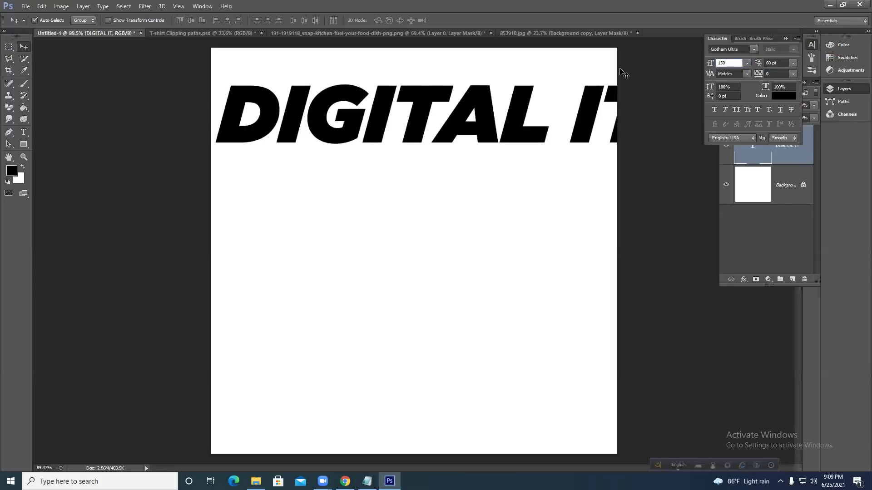
{"action": "key", "text": "Return"}
{"action": "mouse_move", "coordinate": [476, 118]}
{"action": "left_mouse_down"}
{"action": "mouse_move", "coordinate": [444, 130]}
{"action": "mouse_move", "coordinate": [469, 123]}
{"action": "left_mouse_up"}
Duplicate the italic DIGITAL IT text twice below the original, with the copies set in Gotham Black.
{"action": "left_click_drag", "start_coordinate": [471, 186], "coordinate": [472, 217]}
{"action": "left_click", "coordinate": [756, 53]}
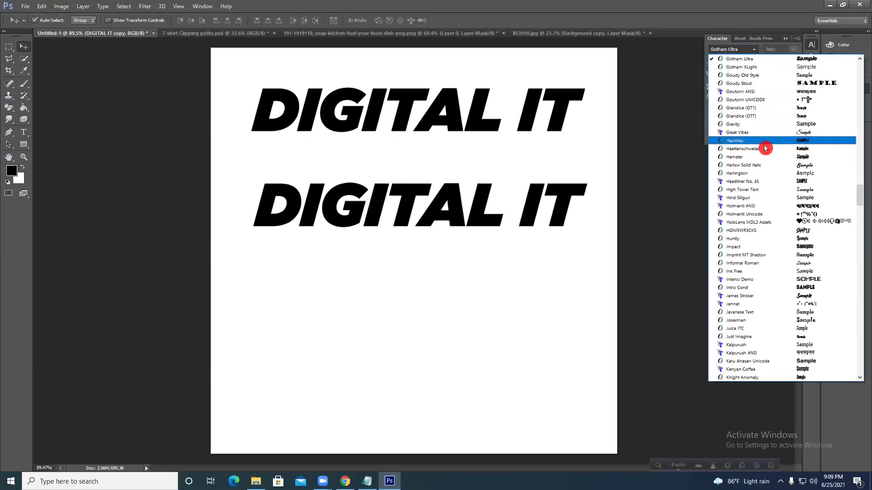
{"action": "scroll", "coordinate": [765, 75], "scroll_direction": "up", "scroll_amount": 1}
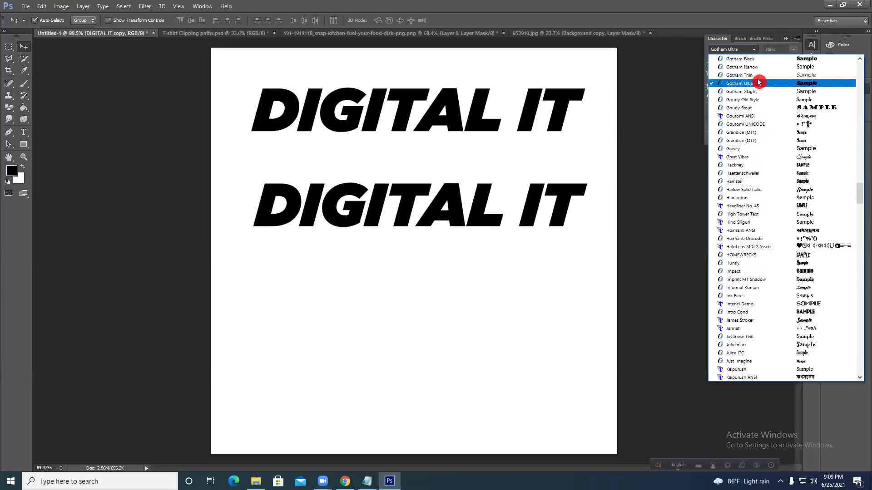
{"action": "scroll", "coordinate": [759, 90], "scroll_direction": "up", "scroll_amount": 2}
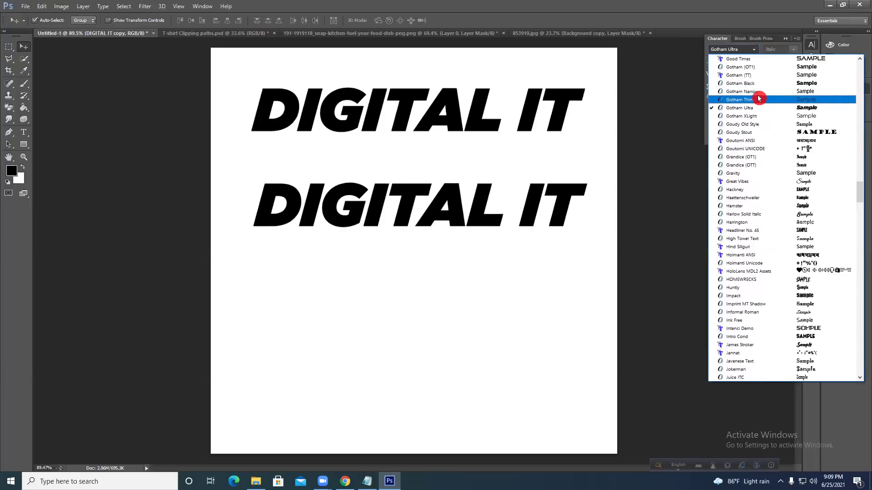
{"action": "left_click", "coordinate": [759, 83]}
{"action": "left_click_drag", "start_coordinate": [461, 202], "coordinate": [486, 253]}
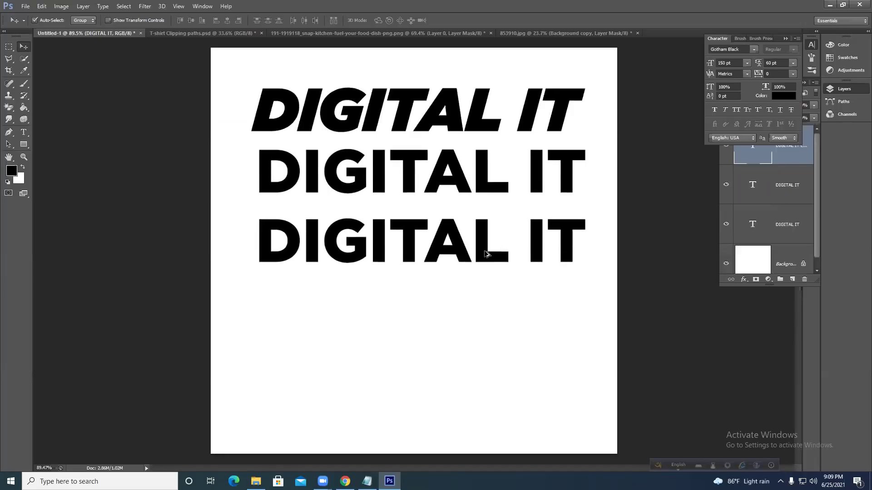
Collapse the Character settings and show the layer list with small thumbnails.
{"action": "left_click", "coordinate": [785, 41]}
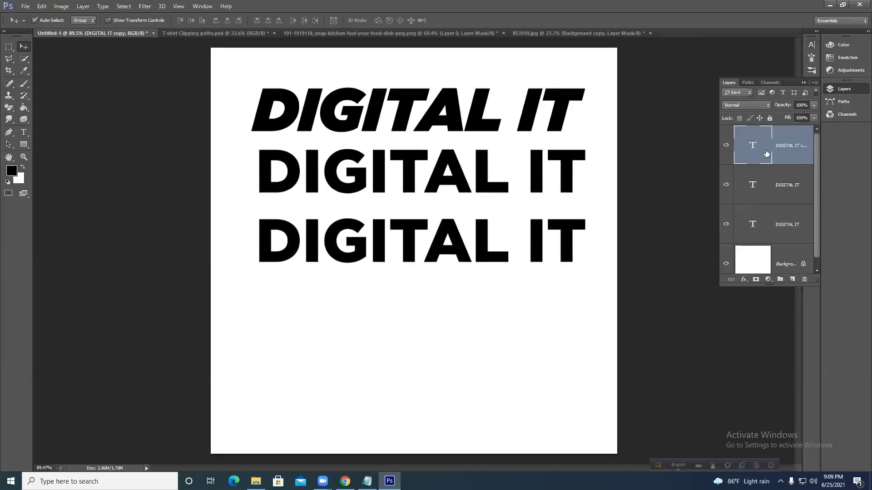
{"action": "right_click", "coordinate": [755, 139]}
{"action": "left_click", "coordinate": [757, 223]}
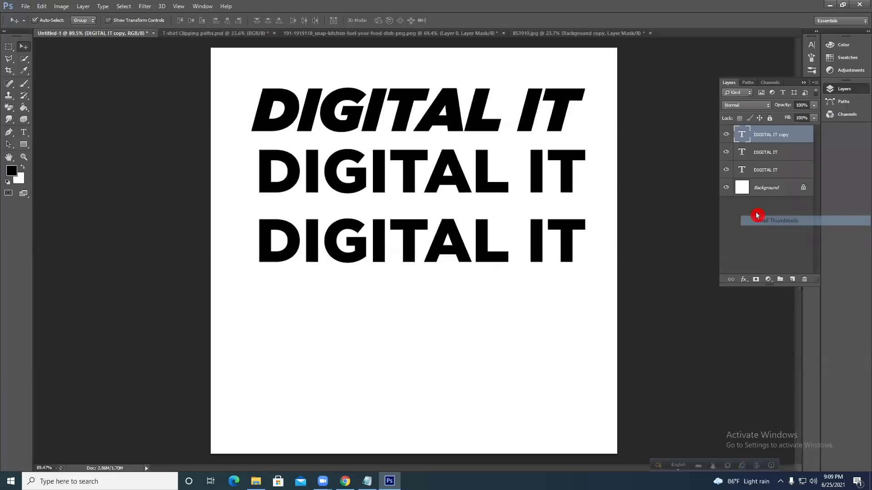
{"action": "right_click", "coordinate": [799, 140]}
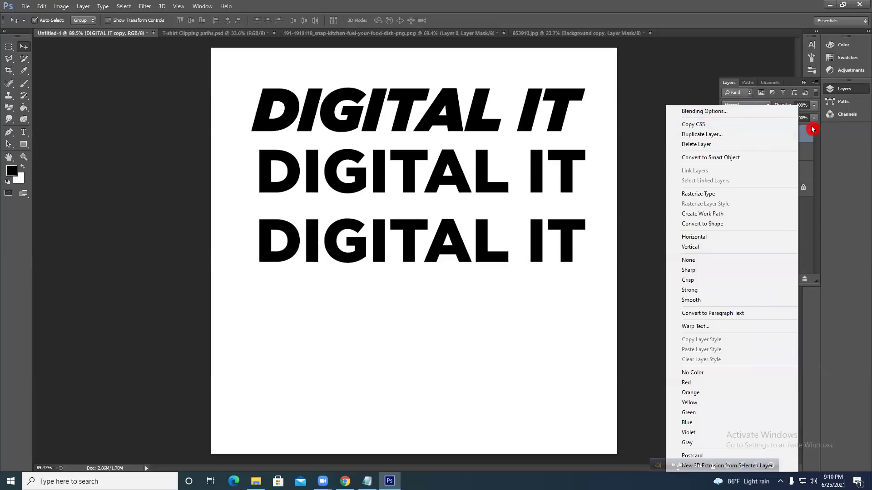
{"action": "left_click", "coordinate": [827, 141]}
Create a new white 1000 × 1000 pixel document at 72 pixels/inch, and return to the Untitled-1 document.
{"action": "left_click", "coordinate": [26, 6]}
{"action": "left_click", "coordinate": [30, 14]}
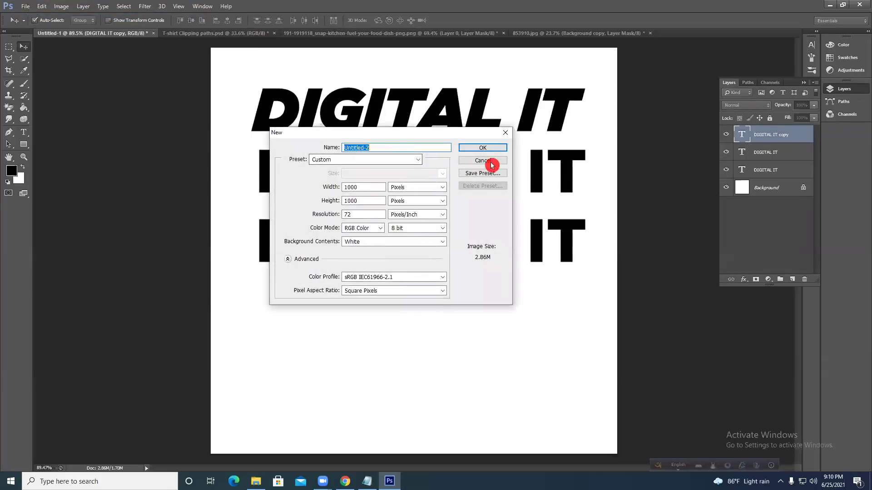
{"action": "left_click", "coordinate": [495, 148]}
{"action": "left_click", "coordinate": [83, 36]}
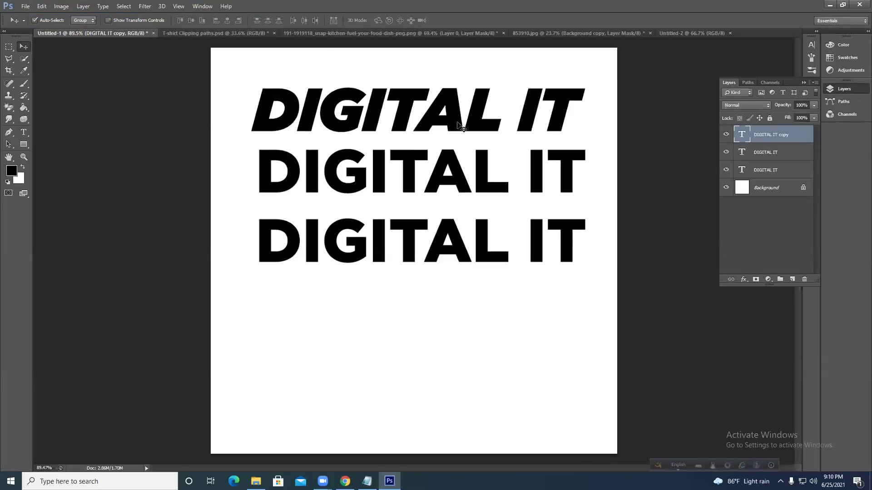
Move the italic DIGITAL IT text slightly upward on the canvas.
{"action": "left_click", "coordinate": [484, 123]}
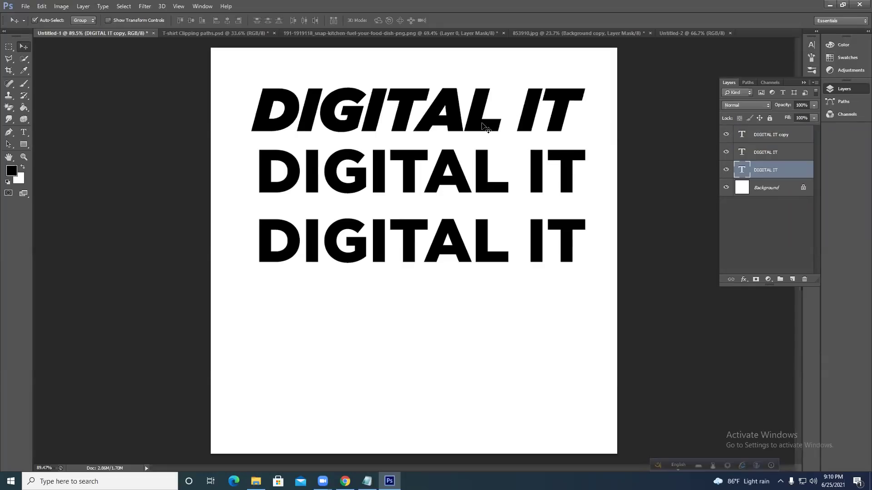
{"action": "left_click_drag", "start_coordinate": [537, 109], "coordinate": [537, 108]}
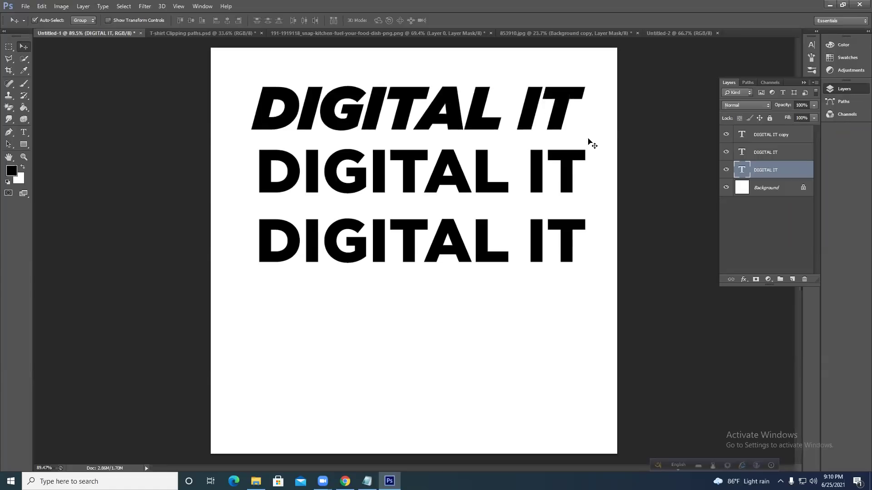
{"action": "right_click", "coordinate": [800, 170]}
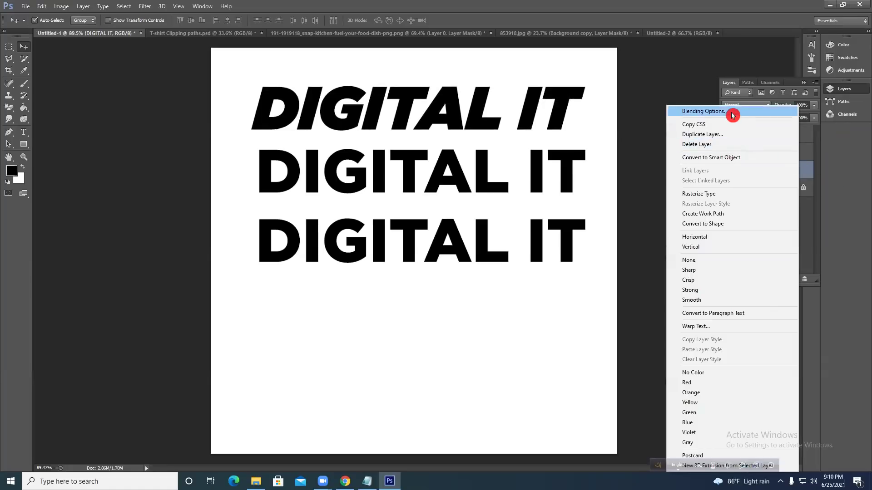
{"action": "left_click", "coordinate": [805, 169]}
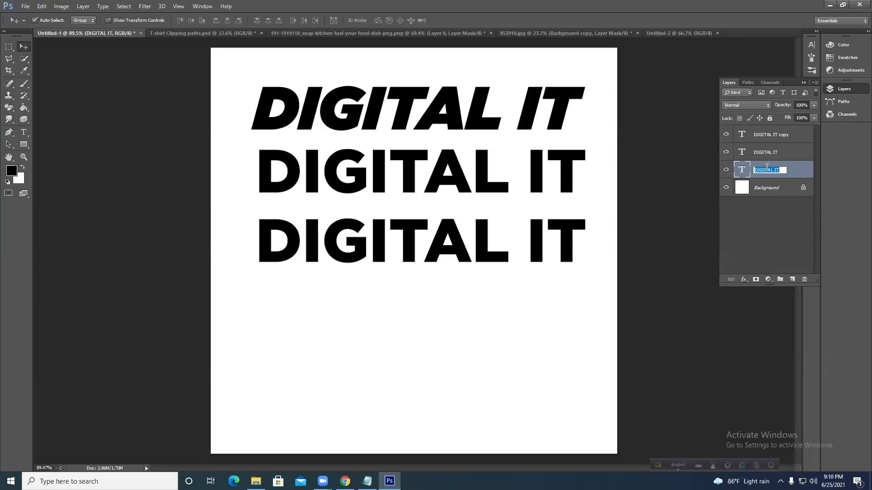
{"action": "left_click", "coordinate": [803, 168]}
{"action": "double_click", "coordinate": [804, 170]}
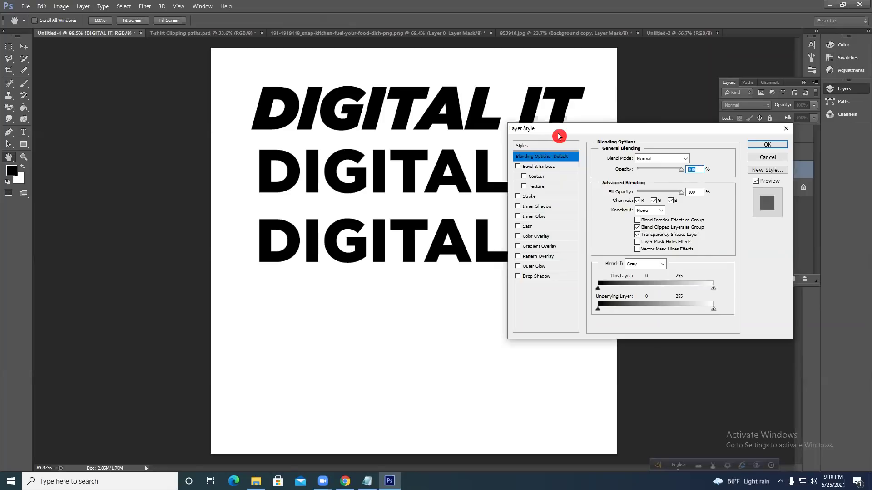
{"action": "left_click_drag", "start_coordinate": [558, 136], "coordinate": [560, 217]}
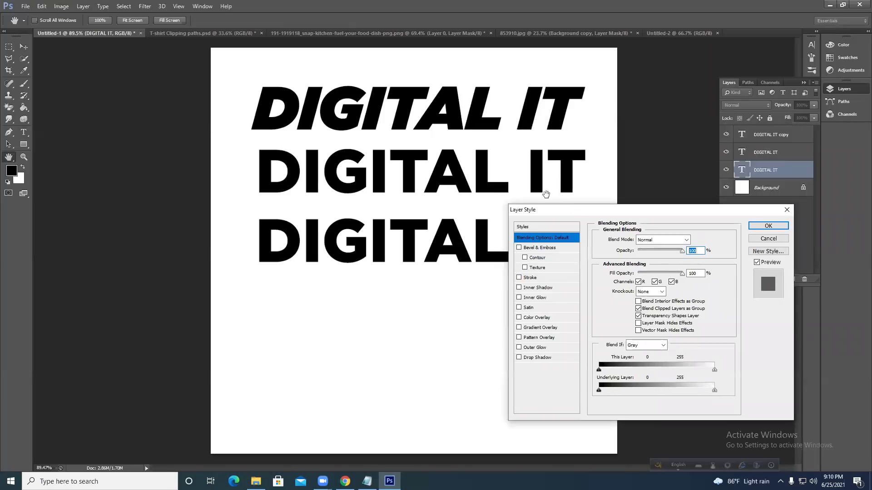
{"action": "left_click", "coordinate": [537, 248]}
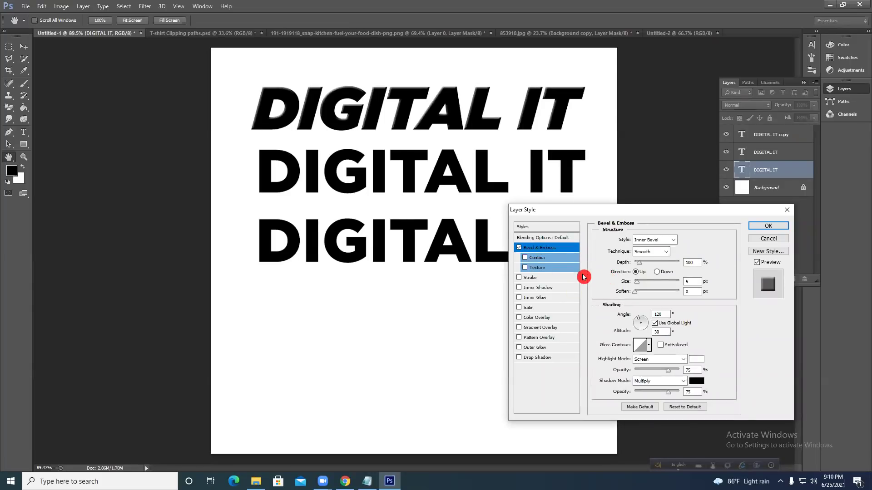
{"action": "left_click_drag", "start_coordinate": [640, 266], "coordinate": [658, 266]}
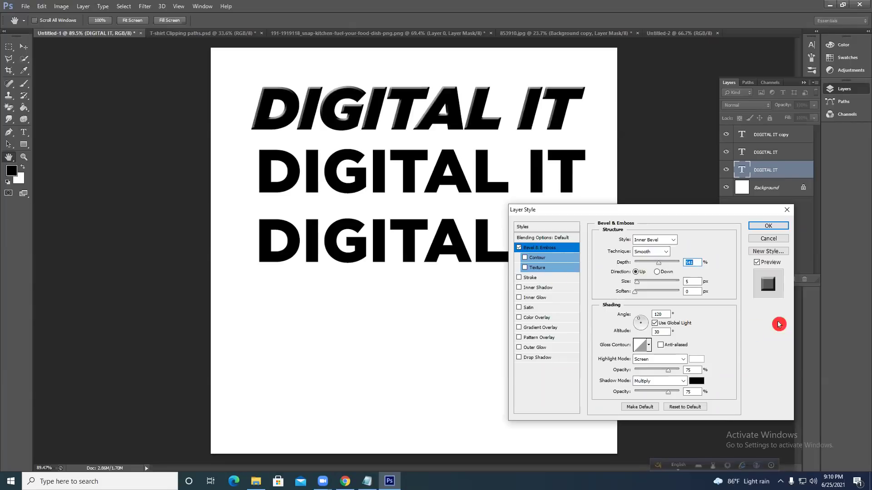
{"action": "left_click", "coordinate": [768, 239]}
Move the two upright DIGITAL IT lines down together and place a duplicate of the italic text just below the original.
{"action": "left_click_drag", "start_coordinate": [542, 288], "coordinate": [460, 309]}
{"action": "left_click_drag", "start_coordinate": [458, 129], "coordinate": [455, 208]}
Add a Bevel & Emboss effect to the original italic text layer with 297% depth, comparing it with the preview off and on.
{"action": "left_click", "coordinate": [789, 185]}
{"action": "double_click", "coordinate": [790, 187]}
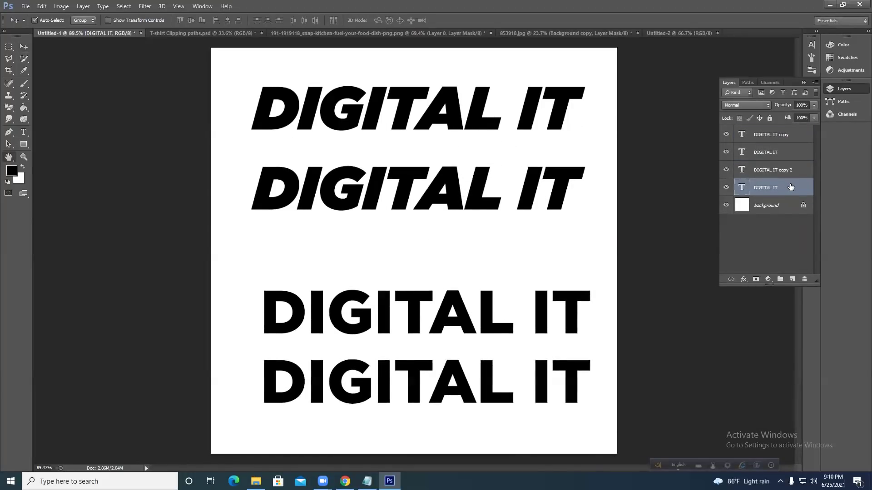
{"action": "left_click", "coordinate": [534, 248]}
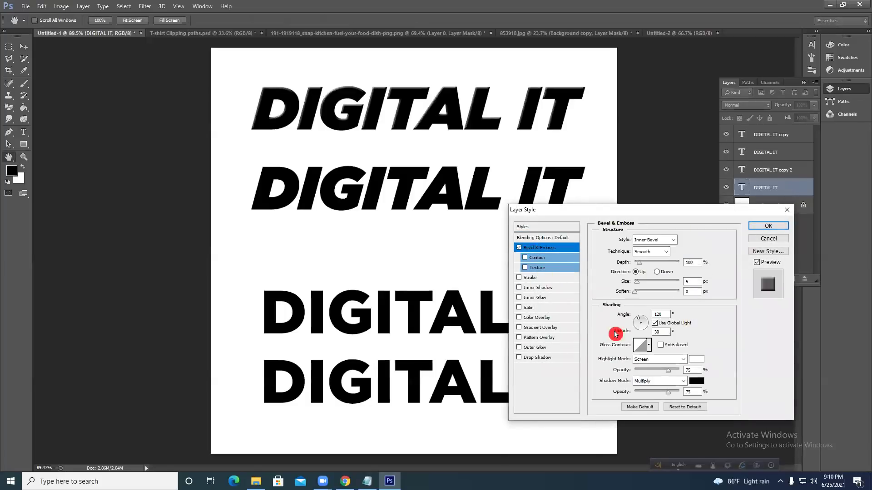
{"action": "left_click_drag", "start_coordinate": [640, 263], "coordinate": [647, 264]}
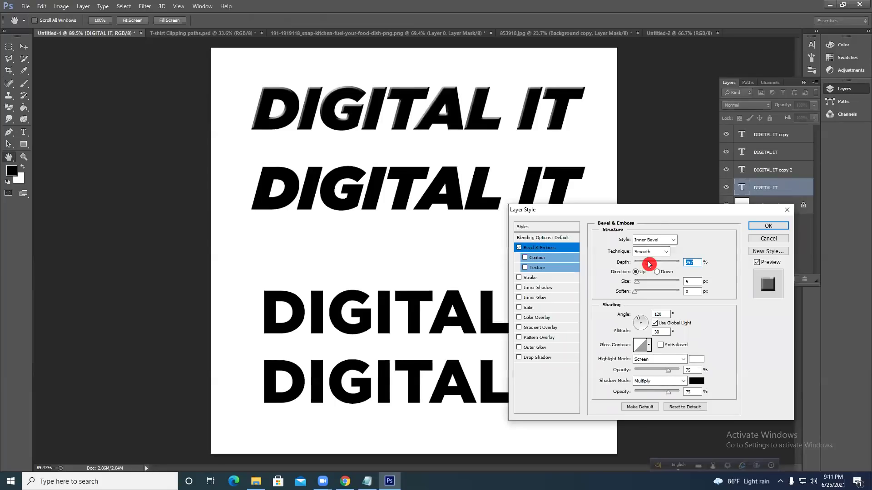
{"action": "left_click", "coordinate": [757, 262]}
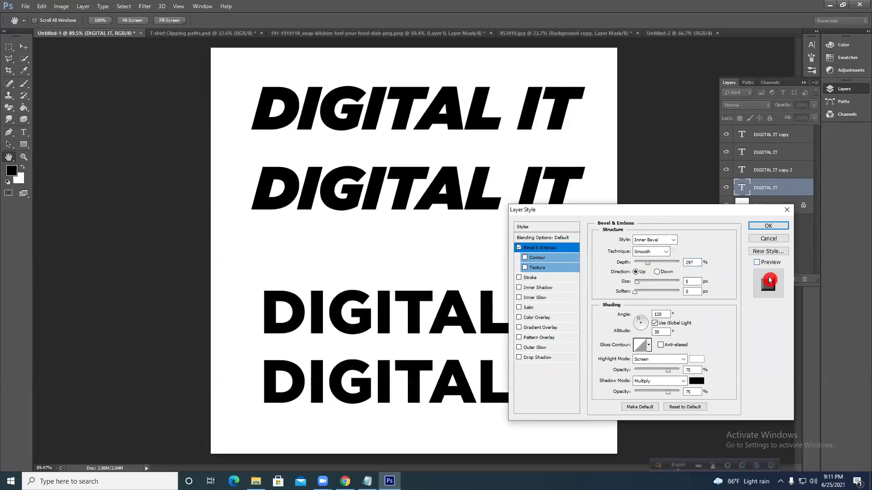
{"action": "left_click", "coordinate": [757, 263]}
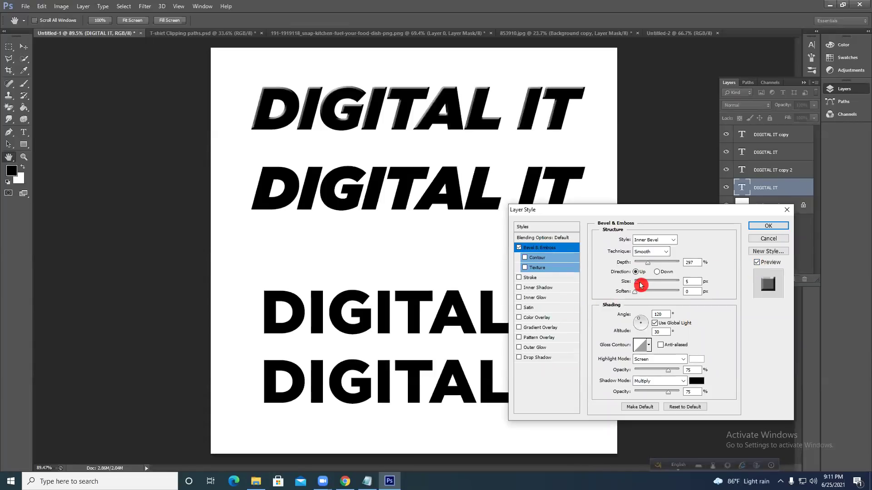
{"action": "left_click_drag", "start_coordinate": [639, 285], "coordinate": [638, 282]}
Compare the italic text with and without a red Color Overlay, leaving the overlay enabled with its settings open.
{"action": "left_click", "coordinate": [519, 318]}
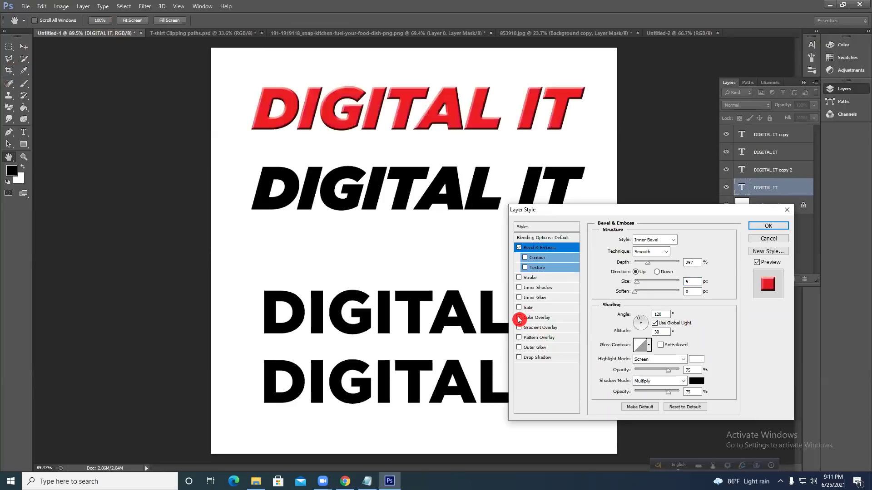
{"action": "left_click", "coordinate": [520, 318]}
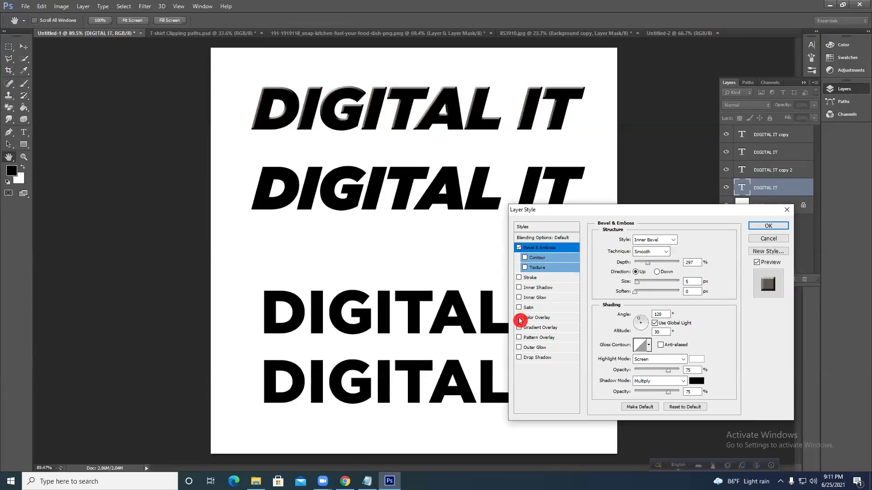
{"action": "left_click", "coordinate": [519, 318]}
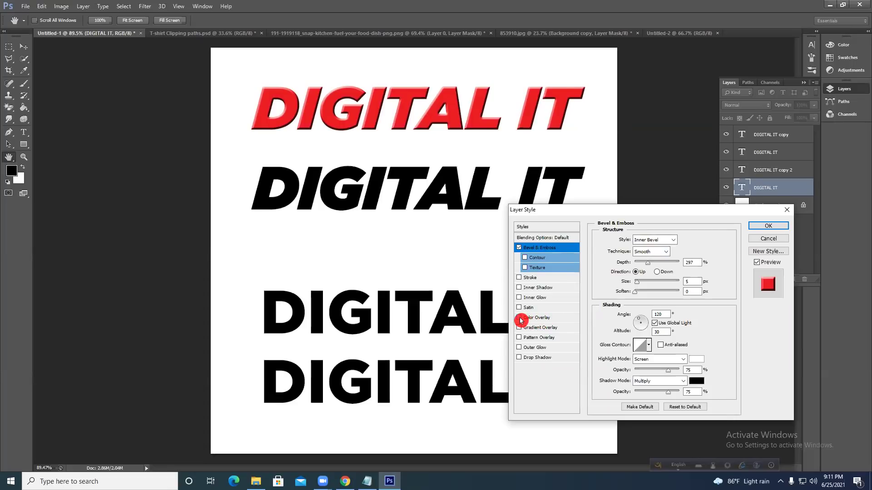
{"action": "left_click", "coordinate": [520, 320]}
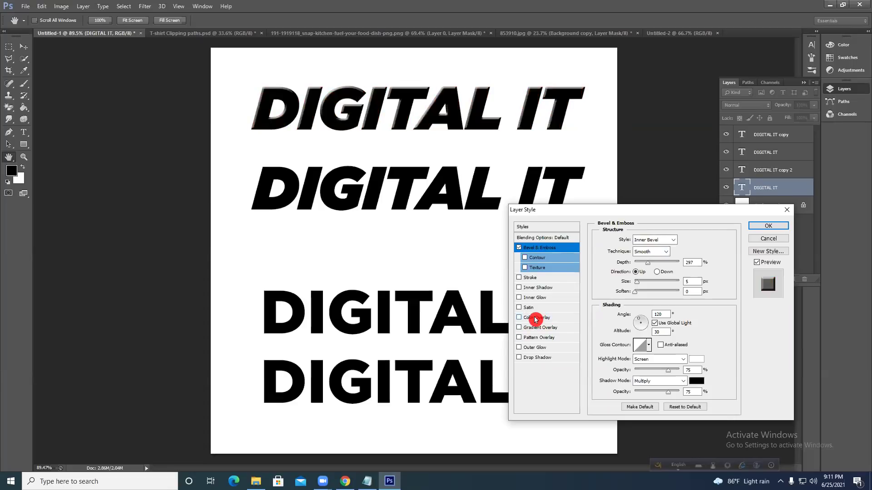
{"action": "left_click", "coordinate": [536, 319]}
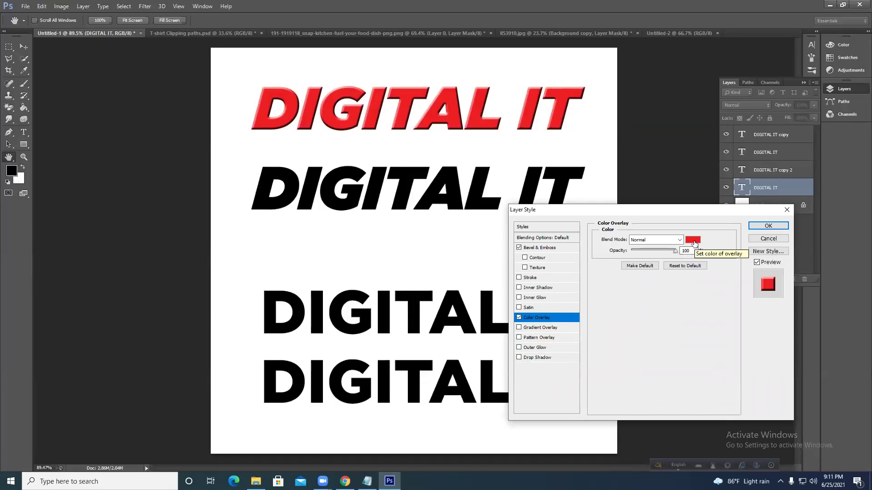
Set the overlay color to purple 9b05a4 and test its opacity down to 0% and back up.
{"action": "left_click", "coordinate": [698, 241]}
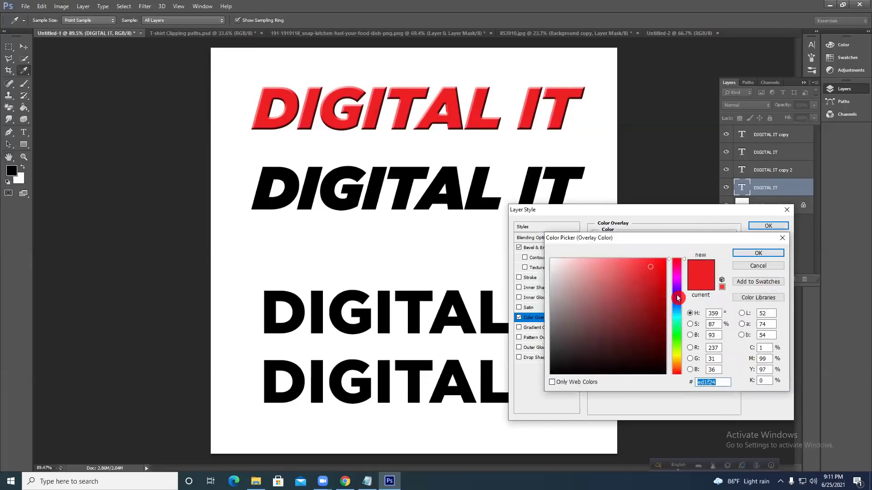
{"action": "left_click", "coordinate": [677, 296]}
{"action": "mouse_move", "coordinate": [676, 295]}
{"action": "left_mouse_down"}
{"action": "mouse_move", "coordinate": [676, 303]}
{"action": "mouse_move", "coordinate": [676, 295]}
{"action": "left_mouse_up"}
{"action": "left_click_drag", "start_coordinate": [658, 266], "coordinate": [667, 258]}
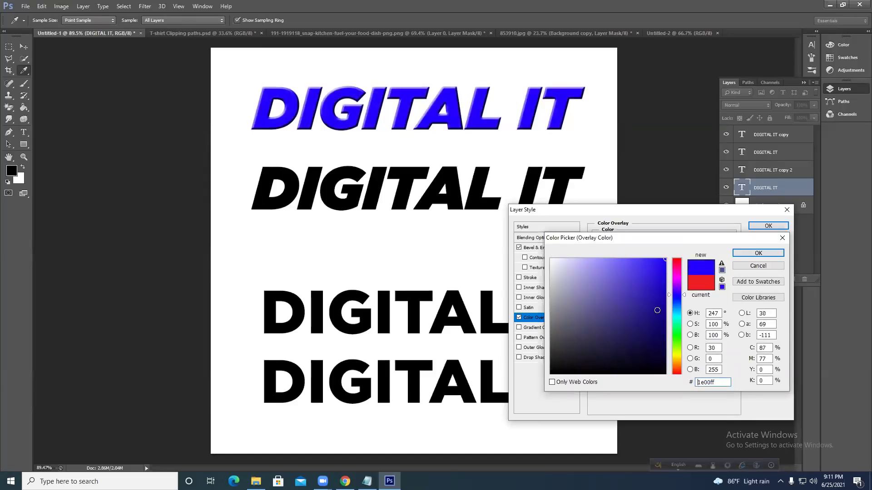
{"action": "left_click", "coordinate": [758, 254]}
{"action": "left_click_drag", "start_coordinate": [680, 294], "coordinate": [662, 300]}
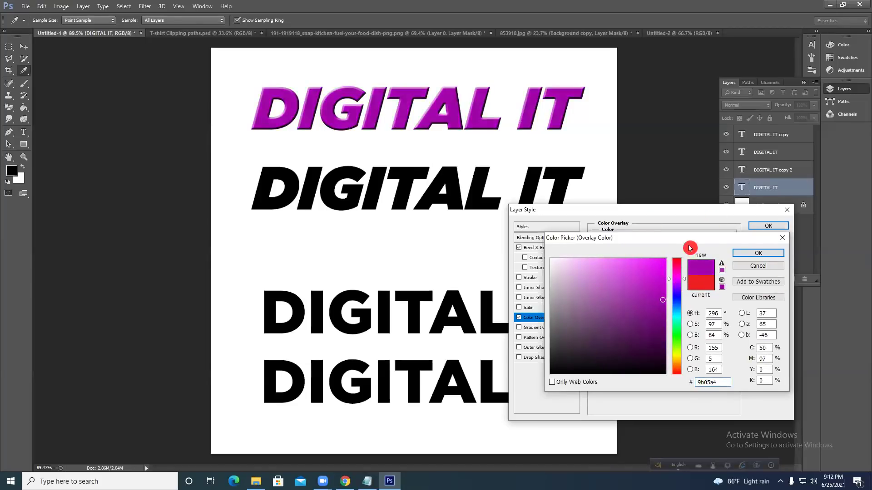
{"action": "left_click", "coordinate": [738, 253]}
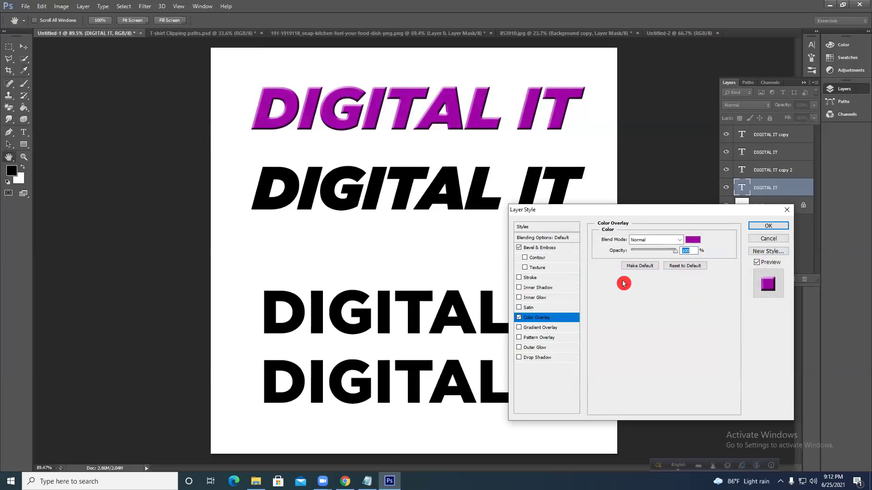
{"action": "left_click_drag", "start_coordinate": [674, 250], "coordinate": [7, 127]}
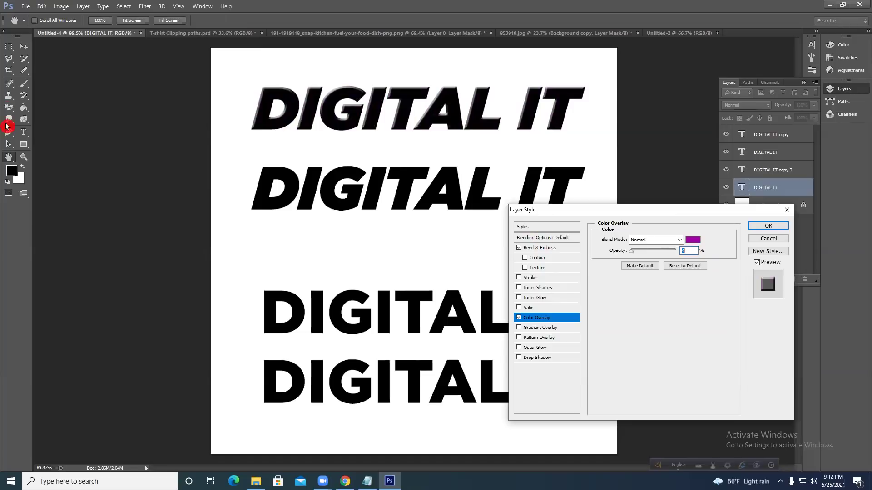
{"action": "left_click_drag", "start_coordinate": [631, 251], "coordinate": [446, 323]}
Increase the Bevel & Emboss size on the purple text to 8 px.
{"action": "left_click", "coordinate": [565, 249]}
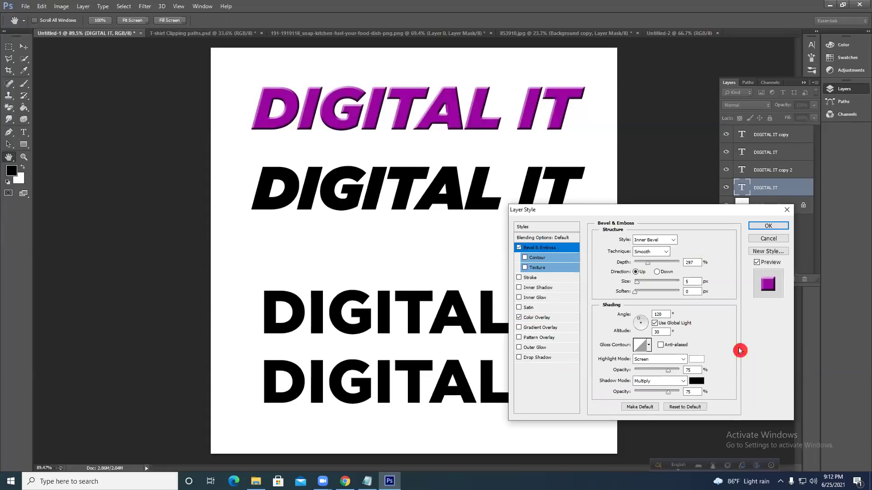
{"action": "left_click_drag", "start_coordinate": [638, 284], "coordinate": [639, 284]}
{"action": "left_click", "coordinate": [700, 289]}
{"action": "left_click", "coordinate": [524, 245]}
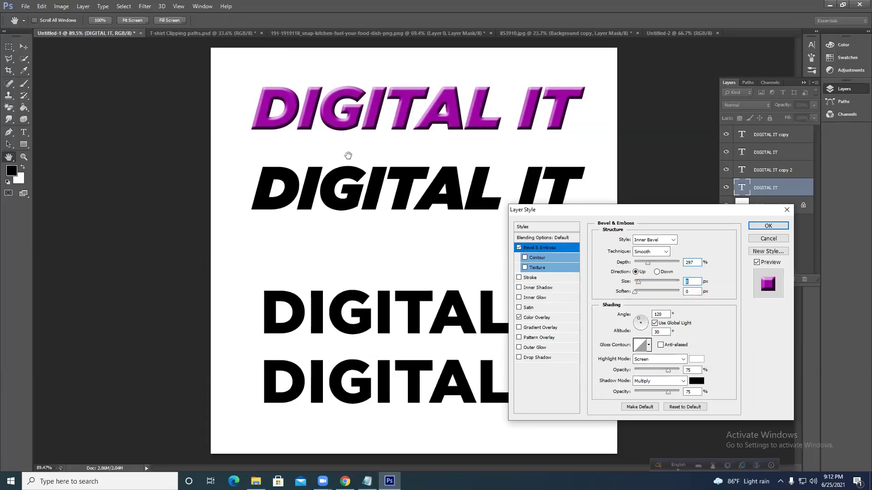
Soften the bevel by 12 px and light it from the upper left with an altitude of 21°.
{"action": "mouse_move", "coordinate": [635, 291]}
{"action": "left_mouse_down"}
{"action": "mouse_move", "coordinate": [688, 295]}
{"action": "mouse_move", "coordinate": [642, 292]}
{"action": "left_mouse_up"}
{"action": "left_click_drag", "start_coordinate": [633, 294], "coordinate": [670, 296]}
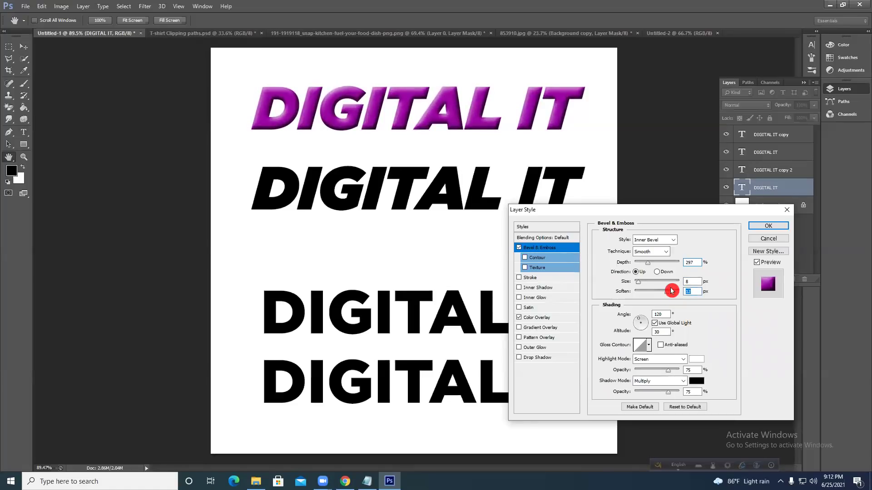
{"action": "left_click_drag", "start_coordinate": [641, 321], "coordinate": [638, 331]}
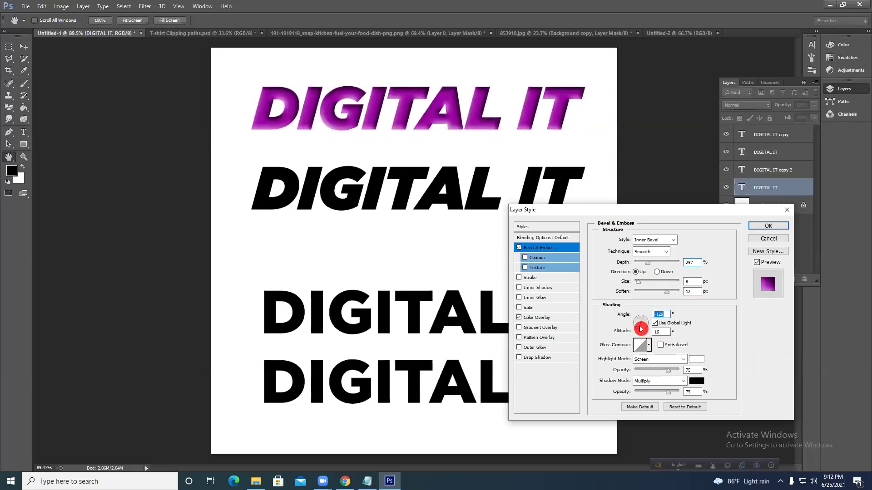
{"action": "left_click", "coordinate": [639, 321]}
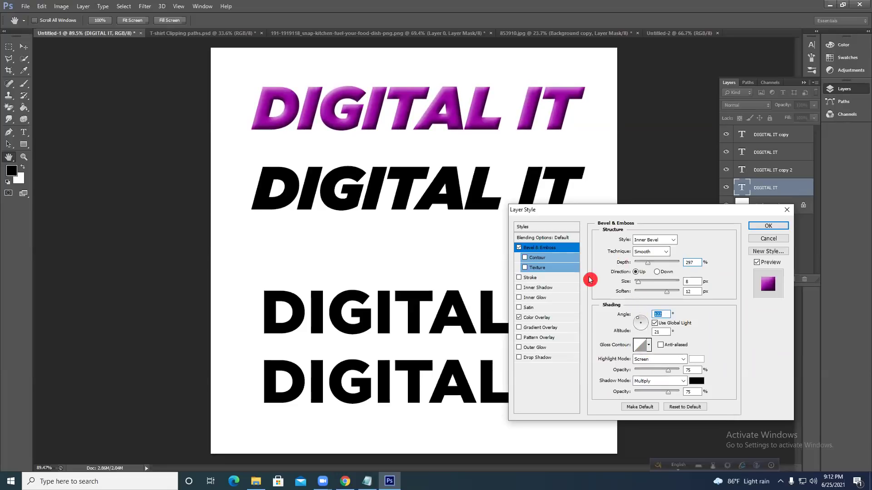
Enable the bevel's Contour and test its range from 0% upward, settling near the middle.
{"action": "left_click", "coordinate": [543, 258]}
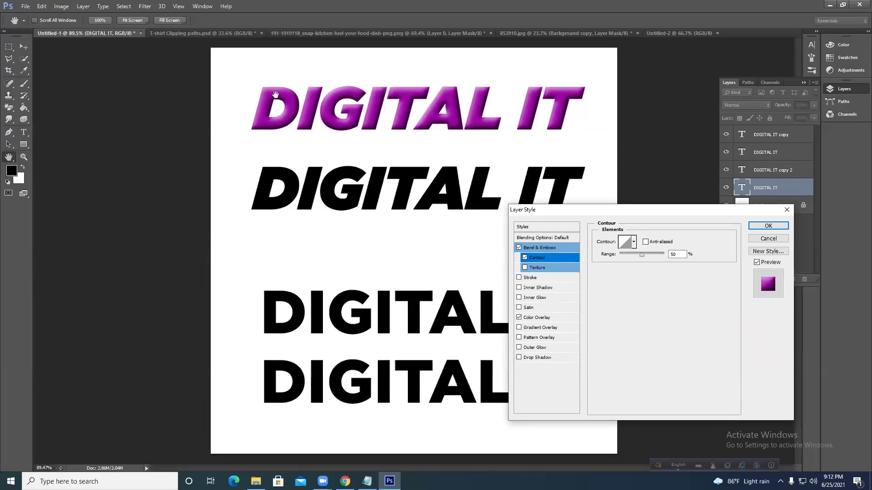
{"action": "left_click_drag", "start_coordinate": [642, 258], "coordinate": [606, 256]}
{"action": "left_click_drag", "start_coordinate": [623, 258], "coordinate": [694, 254]}
{"action": "left_click_drag", "start_coordinate": [662, 257], "coordinate": [619, 254]}
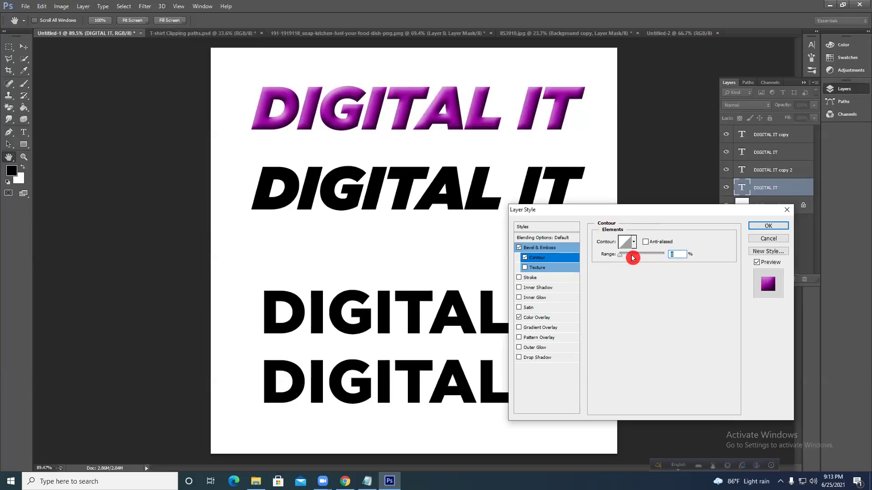
{"action": "left_click_drag", "start_coordinate": [621, 256], "coordinate": [649, 254]}
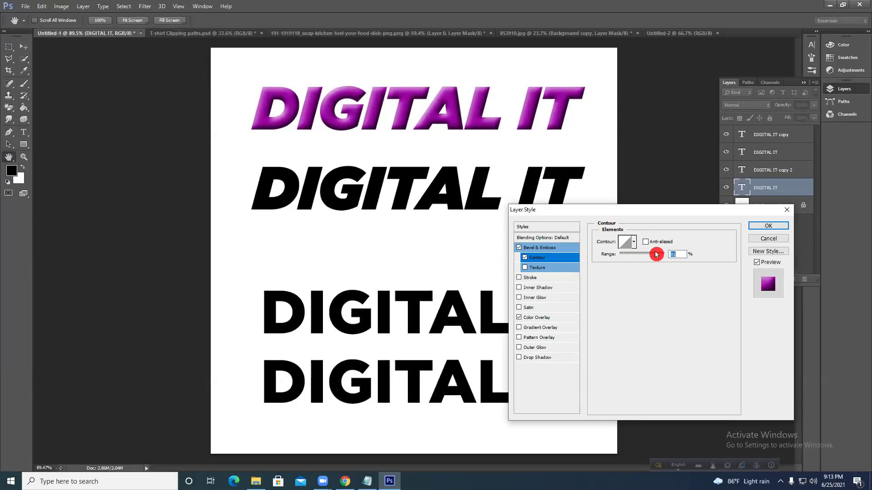
{"action": "left_click_drag", "start_coordinate": [656, 255], "coordinate": [642, 255]}
Enable the bevel's Texture and try several patterns, ending with the black-and-white stone-like one.
{"action": "left_click", "coordinate": [535, 268]}
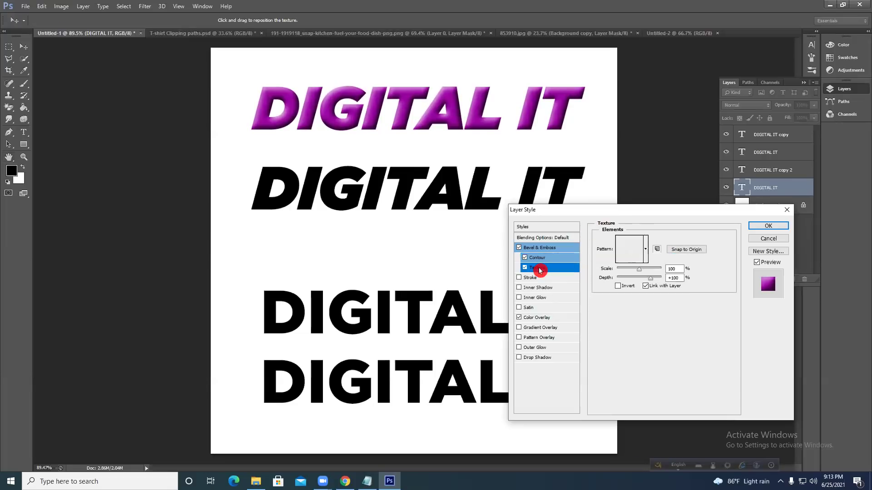
{"action": "left_click", "coordinate": [645, 250]}
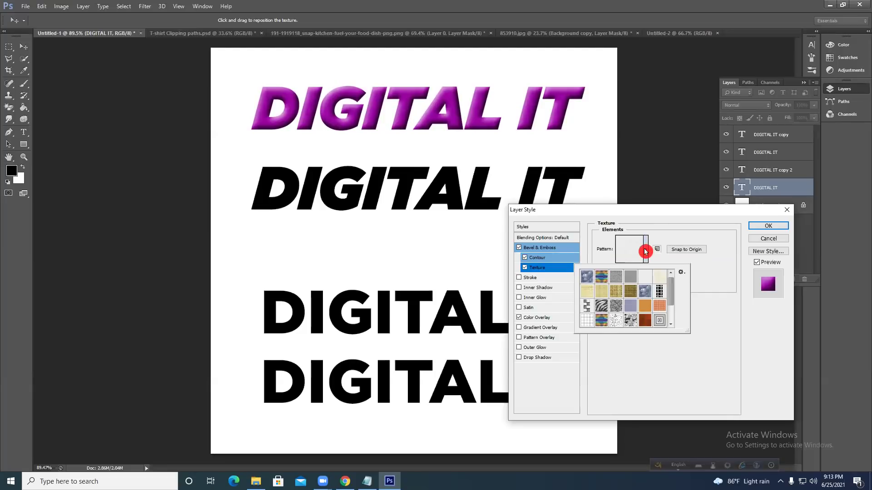
{"action": "left_click", "coordinate": [628, 300]}
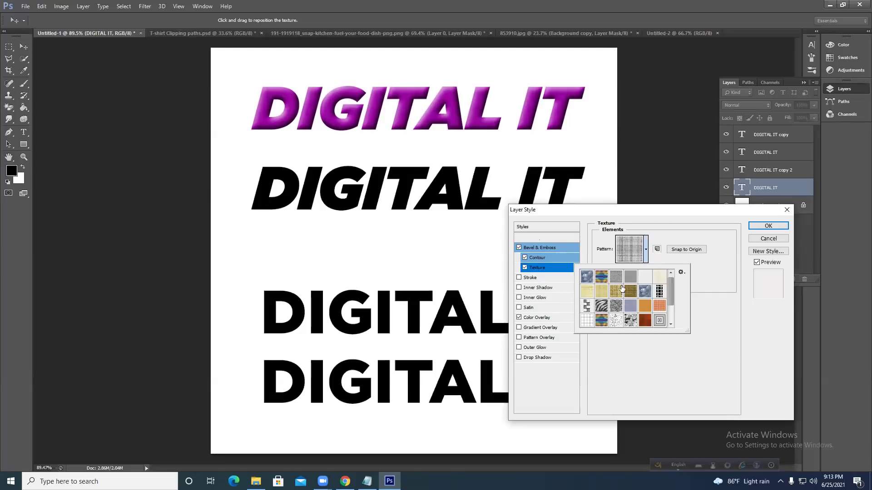
{"action": "left_click", "coordinate": [606, 310]}
{"action": "left_click", "coordinate": [631, 321]}
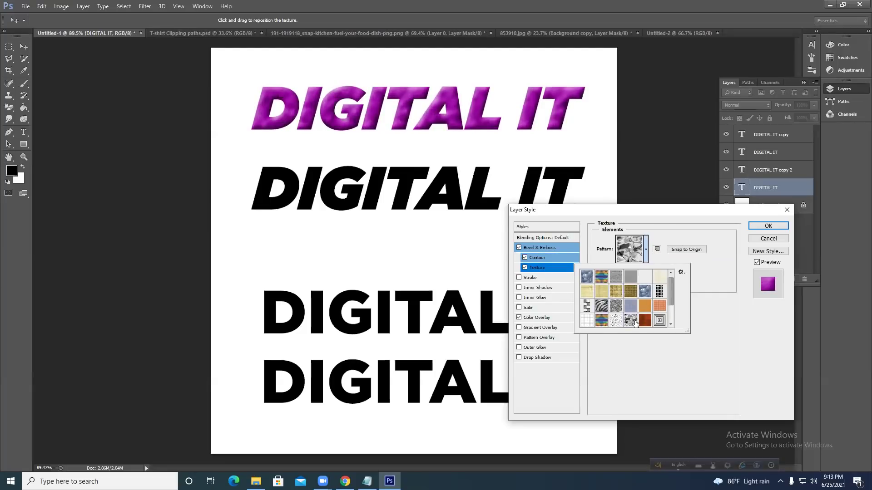
Try a fine grey texture pattern at 536% scale and +242% depth, and turn off the bevel's Texture and Contour.
{"action": "left_click", "coordinate": [648, 295]}
{"action": "left_click", "coordinate": [613, 275]}
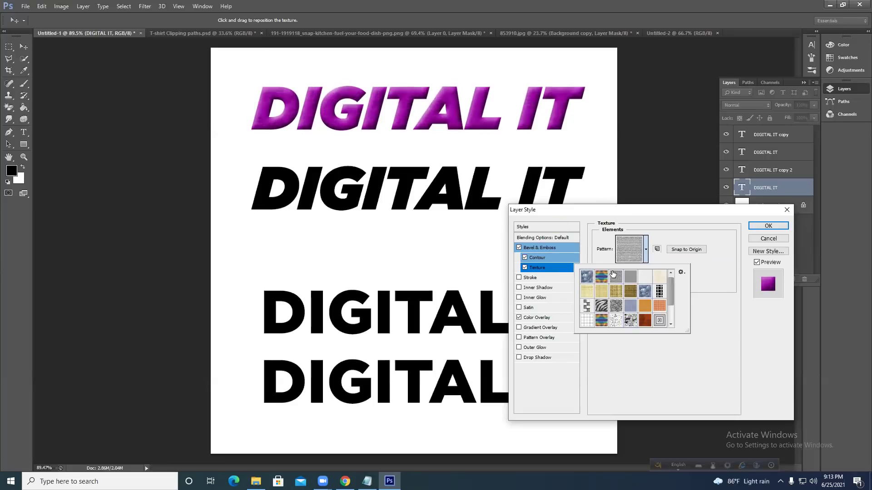
{"action": "left_click", "coordinate": [648, 249]}
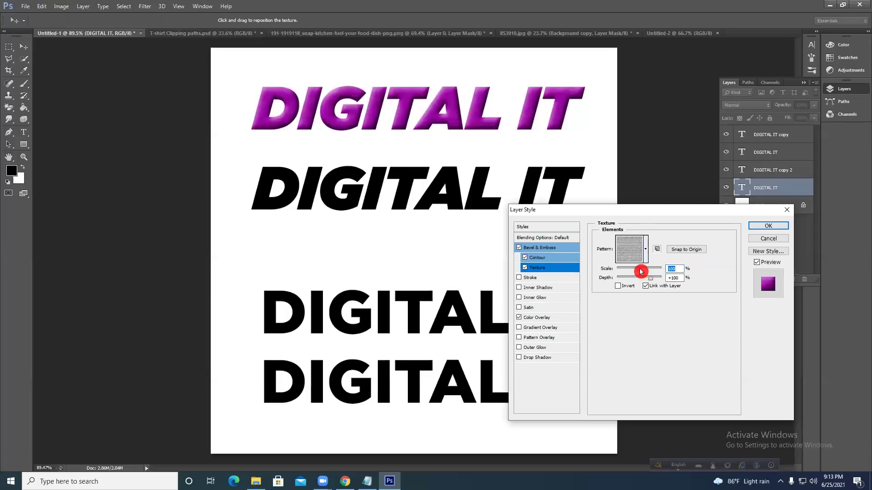
{"action": "mouse_move", "coordinate": [643, 271]}
{"action": "left_mouse_down"}
{"action": "mouse_move", "coordinate": [669, 279]}
{"action": "mouse_move", "coordinate": [591, 274]}
{"action": "mouse_move", "coordinate": [653, 278]}
{"action": "left_mouse_up"}
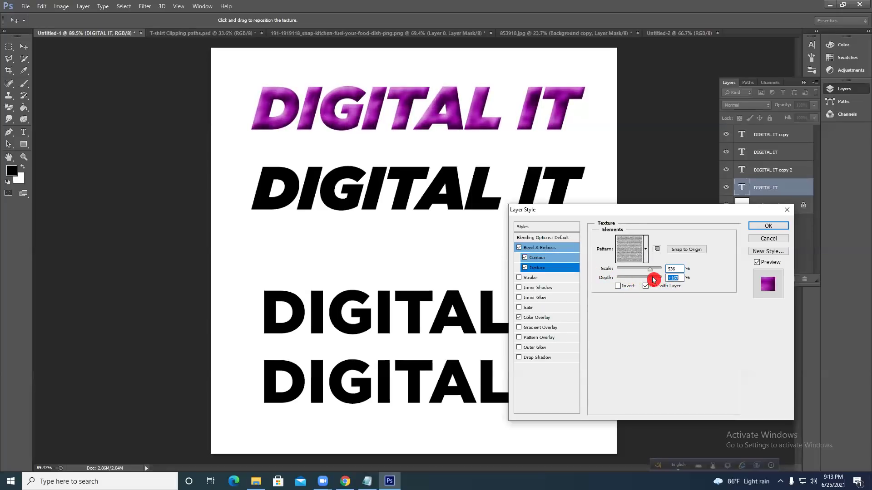
{"action": "left_click", "coordinate": [525, 268]}
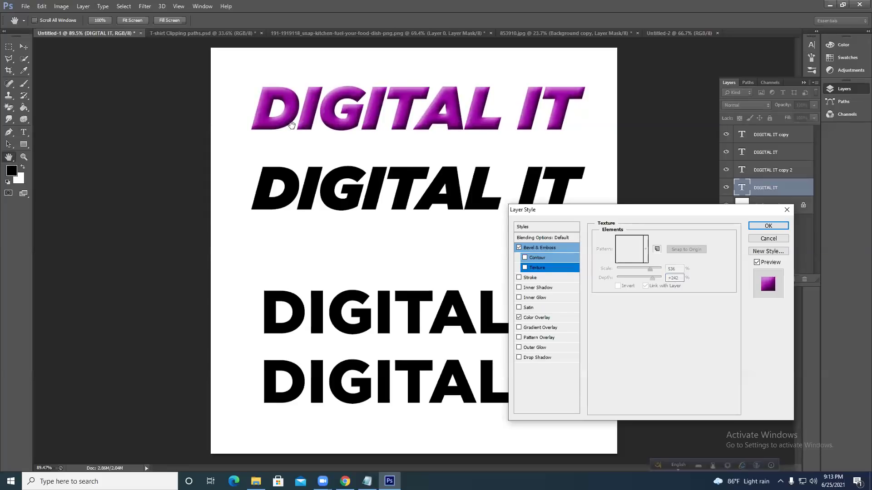
Add a thicker outside stroke around the purple text and colour it red.
{"action": "left_click", "coordinate": [535, 281]}
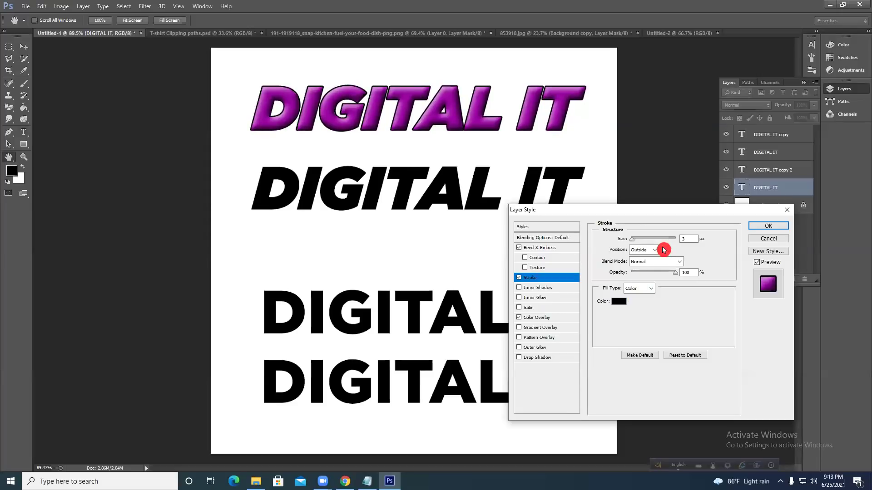
{"action": "mouse_move", "coordinate": [636, 240]}
{"action": "left_mouse_down"}
{"action": "mouse_move", "coordinate": [647, 244]}
{"action": "mouse_move", "coordinate": [633, 239]}
{"action": "left_mouse_up"}
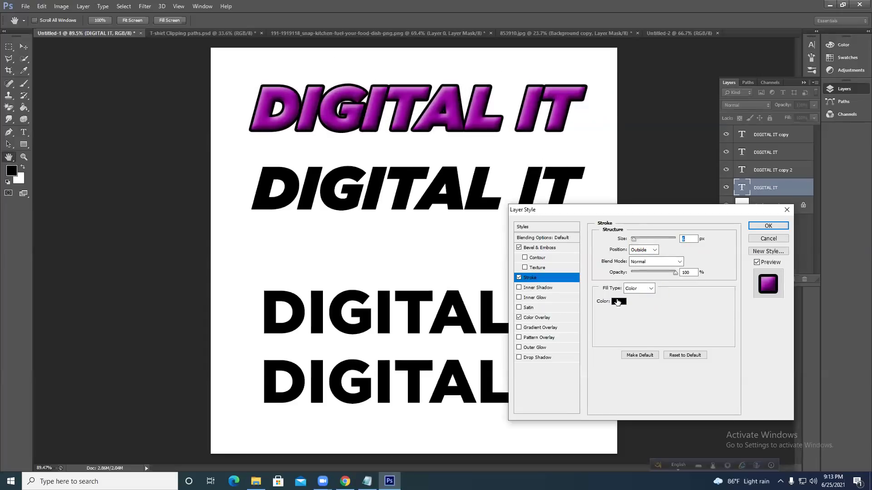
{"action": "left_click", "coordinate": [618, 301]}
{"action": "left_click_drag", "start_coordinate": [677, 271], "coordinate": [667, 258]}
{"action": "left_click", "coordinate": [756, 254]}
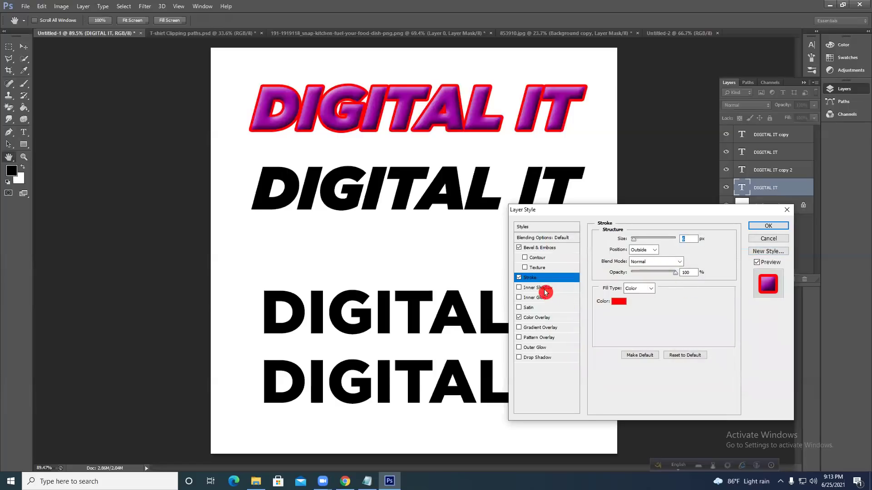
Add an Inner Shadow with 49% opacity, 12 px distance, 24% choke and a reduced size.
{"action": "left_click", "coordinate": [543, 289]}
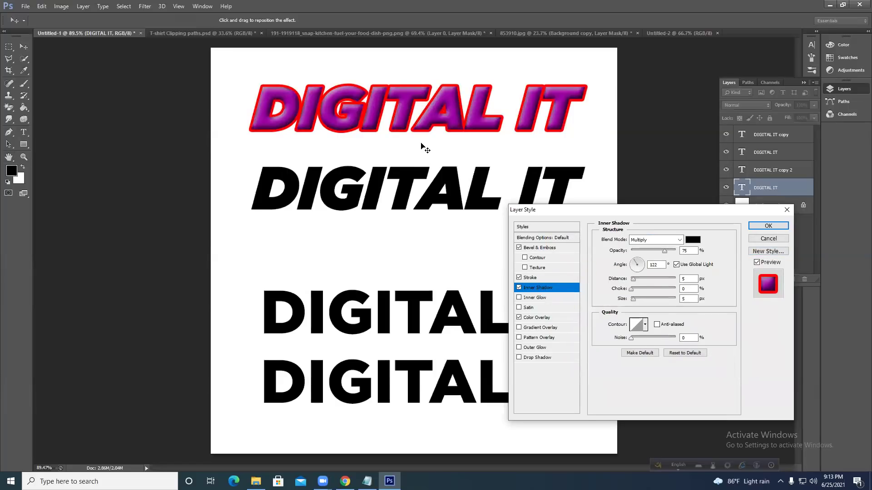
{"action": "left_click", "coordinate": [657, 264]}
{"action": "mouse_move", "coordinate": [666, 258]}
{"action": "left_mouse_down"}
{"action": "mouse_move", "coordinate": [666, 247]}
{"action": "mouse_move", "coordinate": [683, 250]}
{"action": "mouse_move", "coordinate": [652, 250]}
{"action": "left_mouse_up"}
{"action": "left_click_drag", "start_coordinate": [634, 281], "coordinate": [632, 302]}
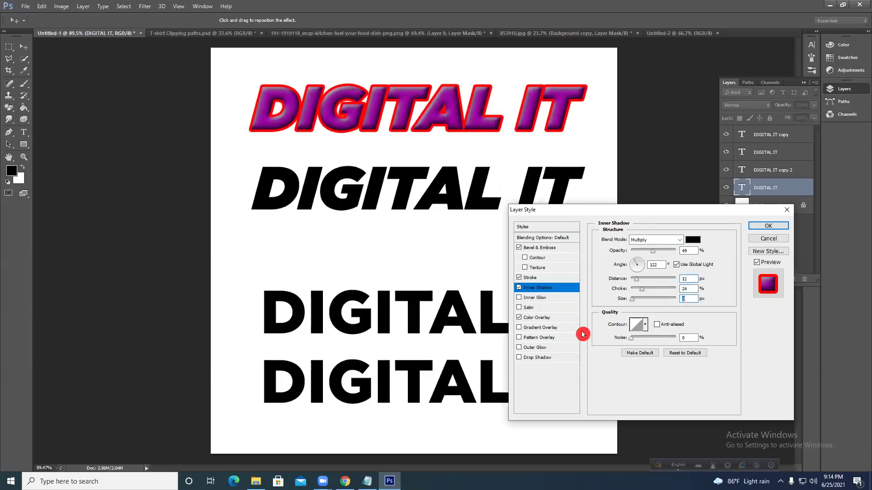
Add an Inner Glow at 100% opacity with noise of about 20%.
{"action": "left_click", "coordinate": [532, 298]}
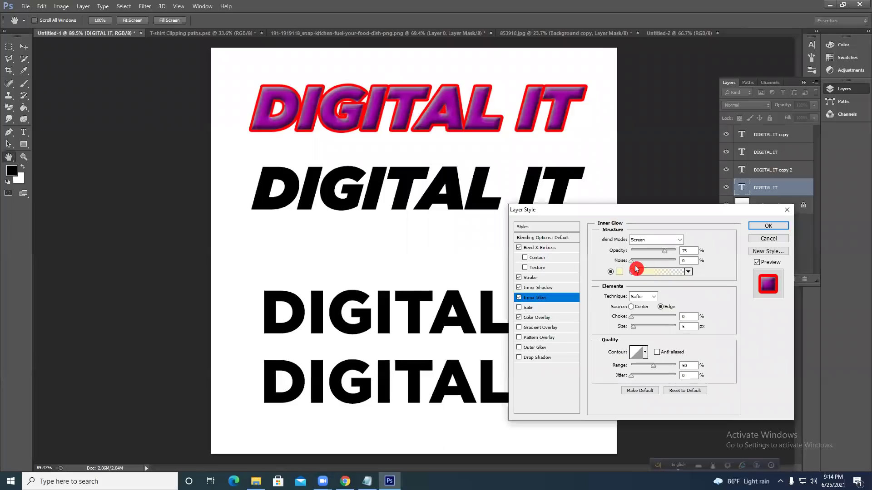
{"action": "left_click_drag", "start_coordinate": [634, 265], "coordinate": [654, 261]}
{"action": "left_click_drag", "start_coordinate": [653, 263], "coordinate": [640, 262]}
Try several gradient presets for the inner glow, ending on Orange, Yellow, Orange, and discard the gradient choice.
{"action": "left_click", "coordinate": [646, 272]}
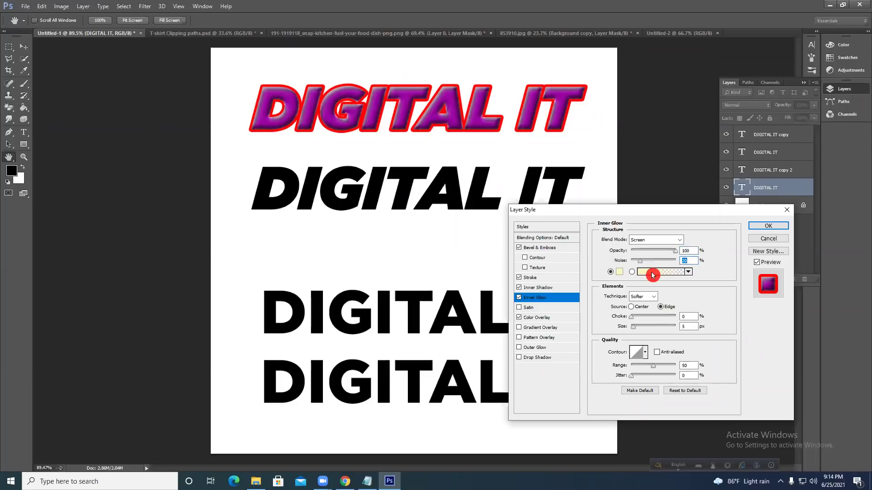
{"action": "left_click", "coordinate": [585, 154]}
{"action": "left_click", "coordinate": [599, 142]}
{"action": "left_click", "coordinate": [615, 139]}
{"action": "left_click", "coordinate": [641, 141]}
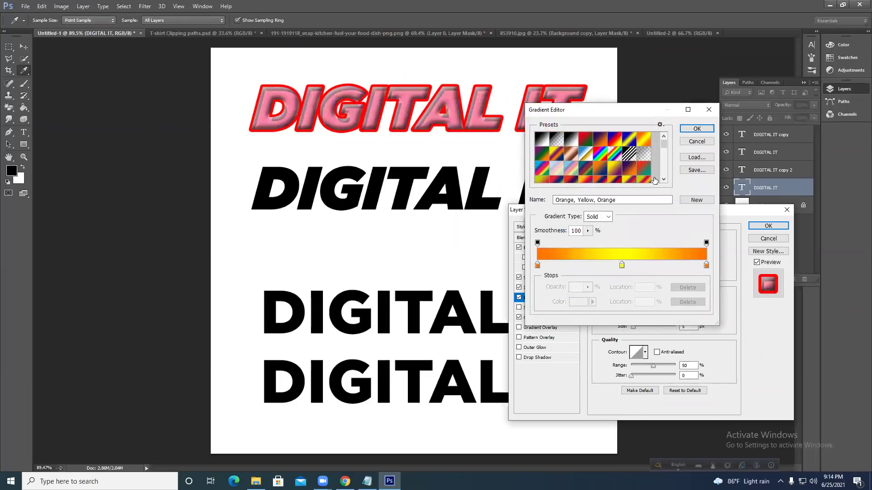
{"action": "left_click", "coordinate": [697, 142]}
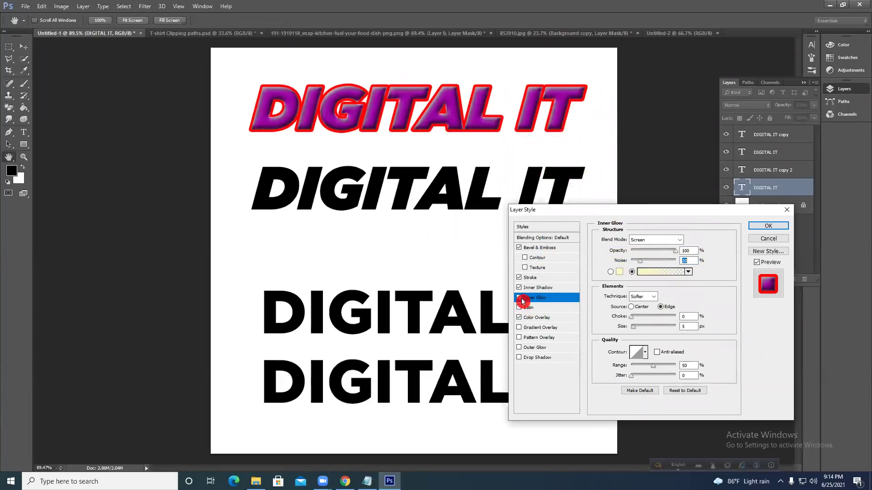
Enable Gradient Overlay and give it the rainbow Spectrum preset.
{"action": "left_click", "coordinate": [539, 328]}
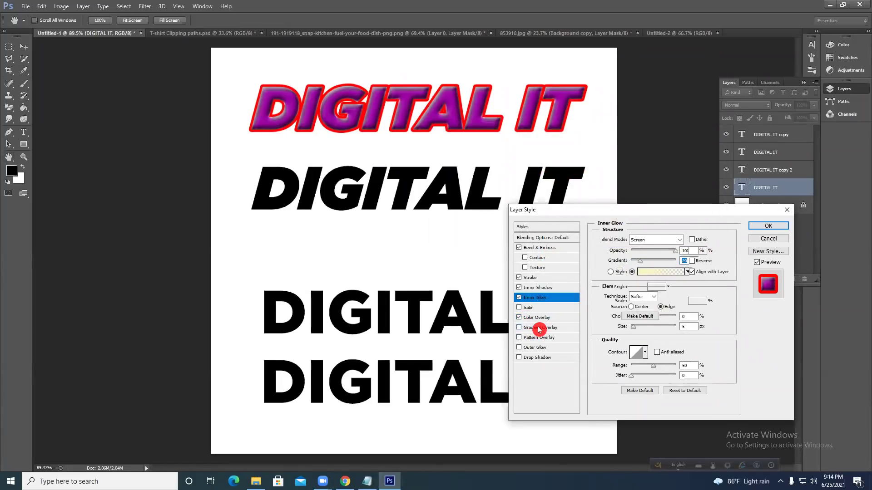
{"action": "left_click", "coordinate": [654, 255]}
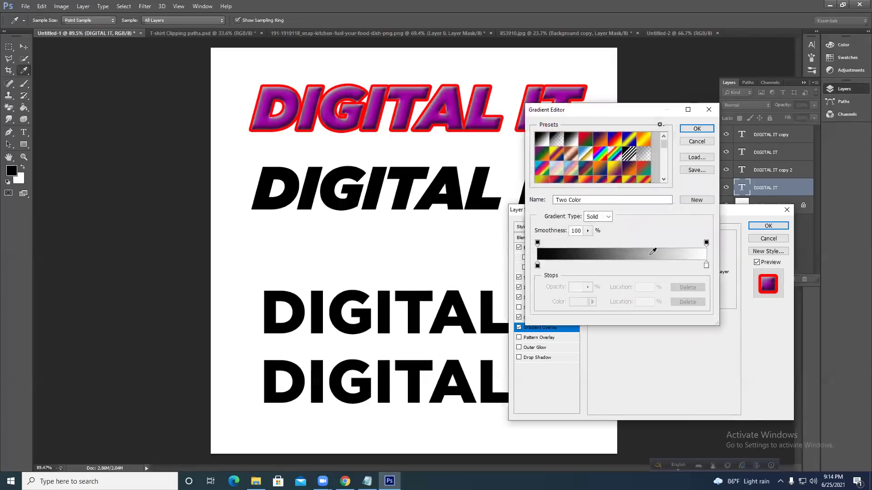
{"action": "left_click", "coordinate": [600, 154]}
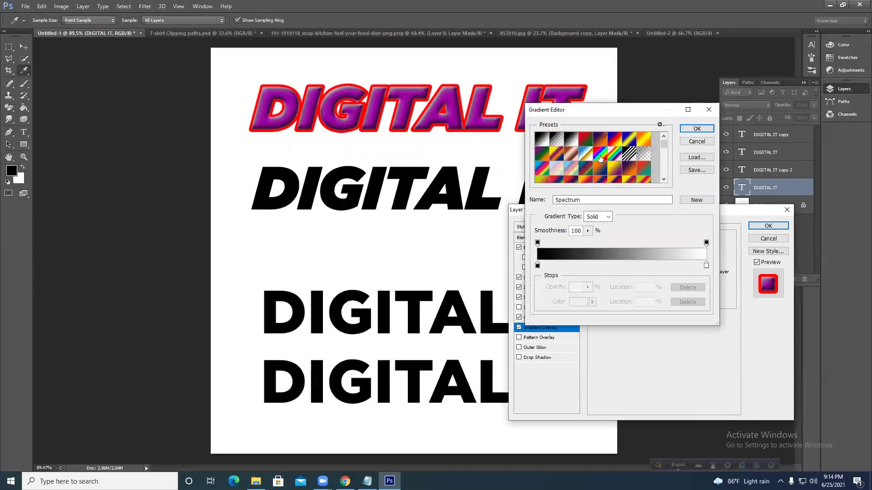
{"action": "left_click", "coordinate": [702, 130]}
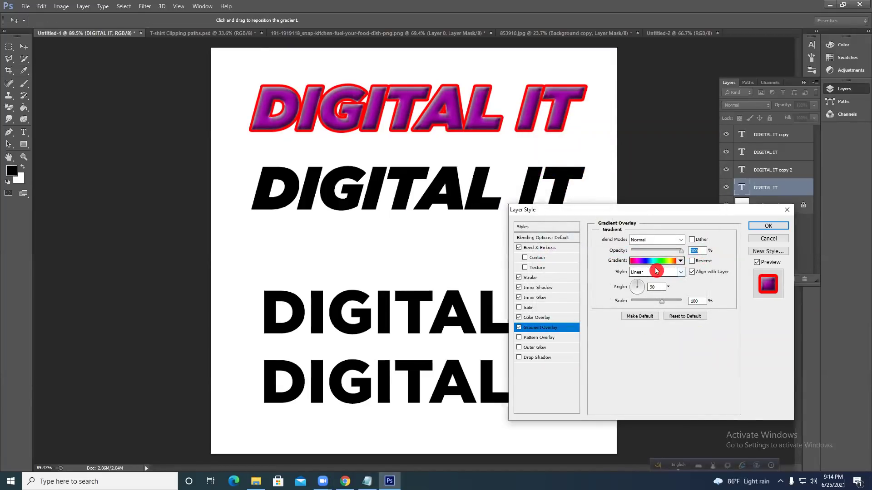
{"action": "left_click", "coordinate": [650, 261]}
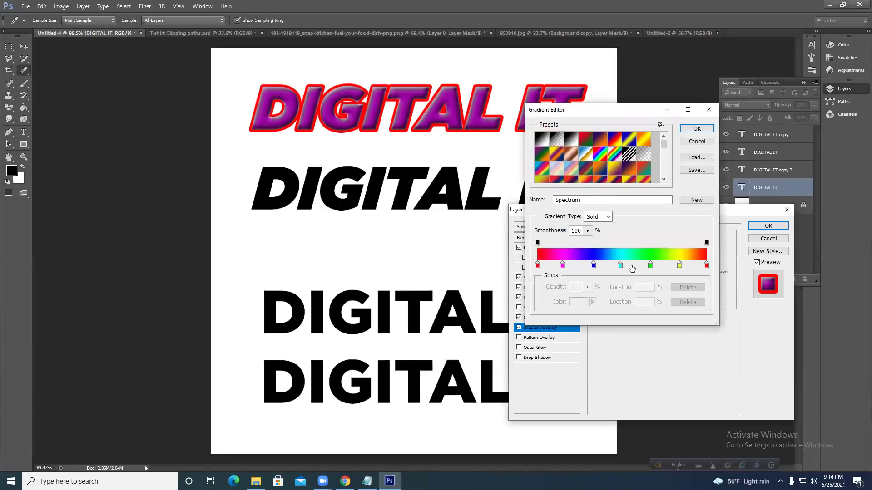
{"action": "left_click", "coordinate": [696, 130]}
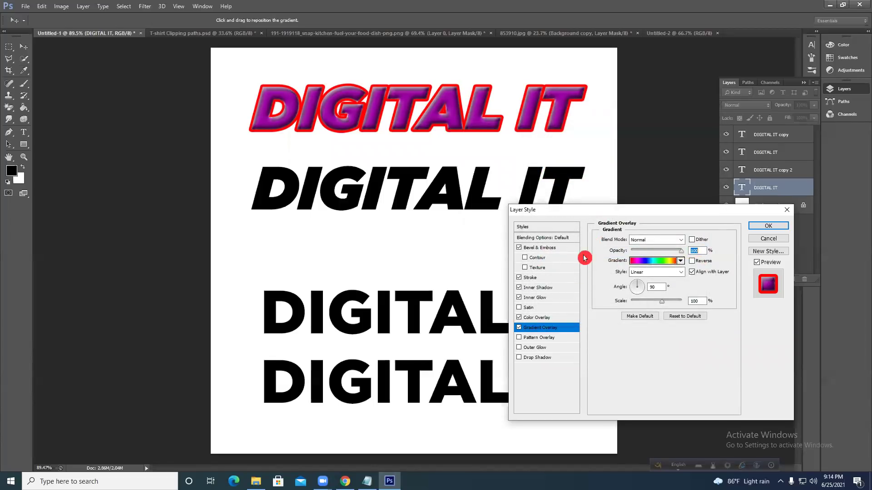
Turn off the Color Overlay and the Stroke, keeping the Gradient Overlay enabled.
{"action": "left_click", "coordinate": [521, 326]}
{"action": "left_click", "coordinate": [519, 317]}
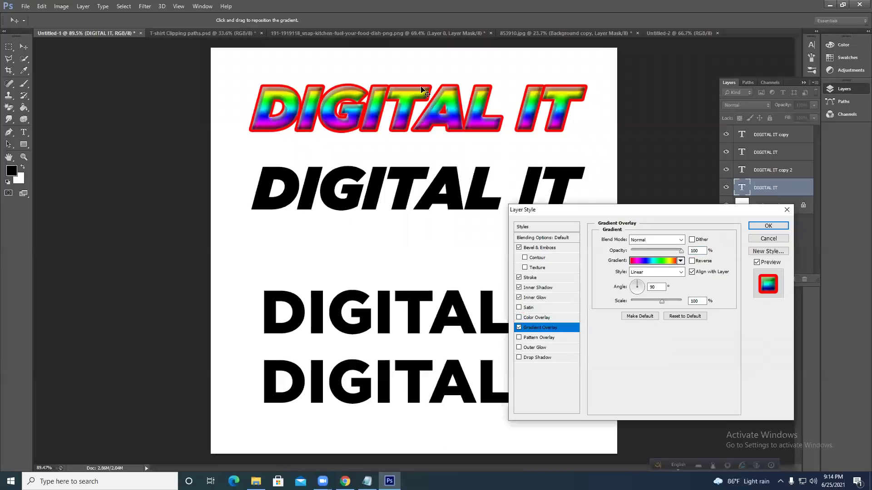
{"action": "left_click", "coordinate": [519, 278]}
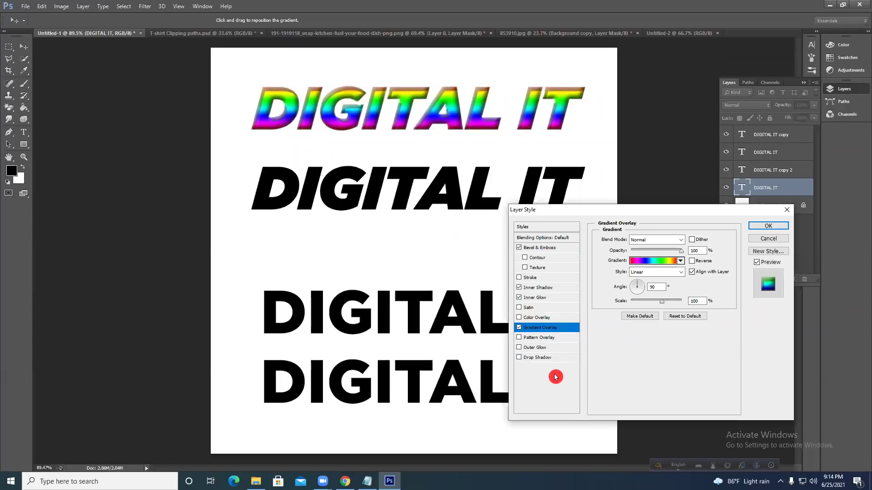
Try a Pattern Overlay against the Gradient Overlay, and turn the pattern off again.
{"action": "left_click", "coordinate": [521, 339]}
{"action": "left_click", "coordinate": [530, 339]}
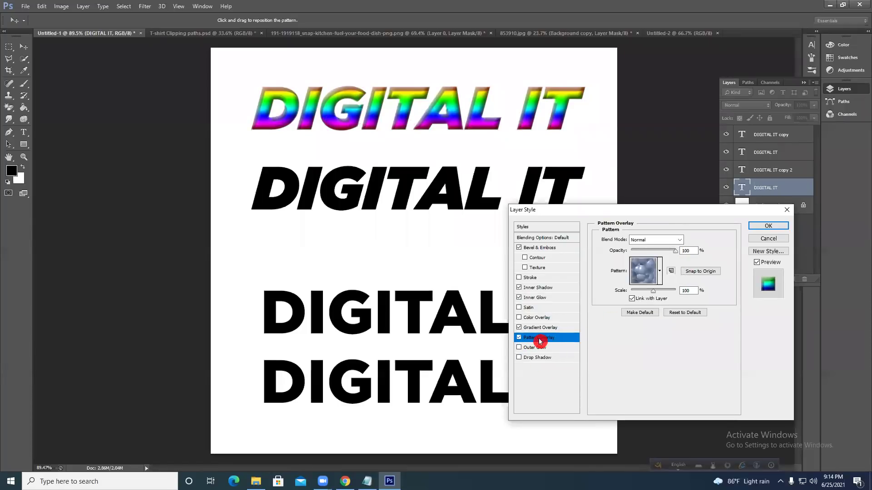
{"action": "left_click", "coordinate": [520, 329]}
{"action": "left_click", "coordinate": [519, 328]}
{"action": "left_click", "coordinate": [520, 340]}
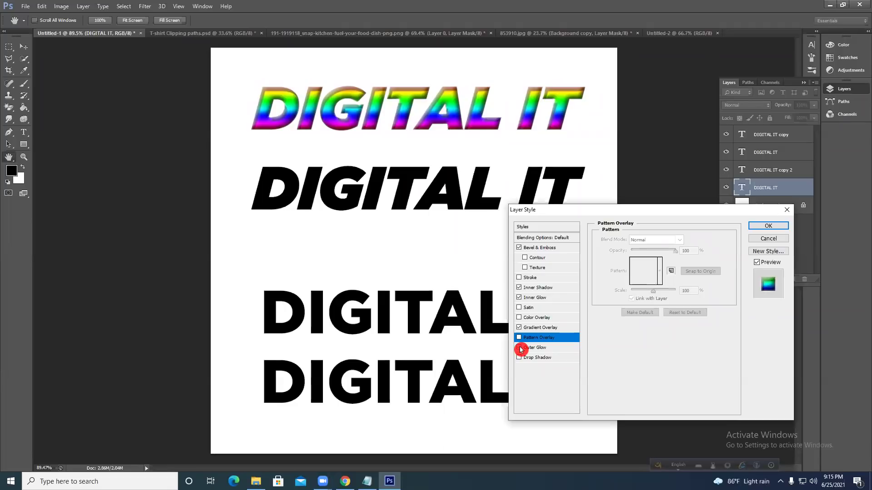
Add an Outer Glow with 80% opacity, 38% noise, 31% spread and a size of 136 px.
{"action": "left_click", "coordinate": [520, 348]}
{"action": "left_click", "coordinate": [545, 349]}
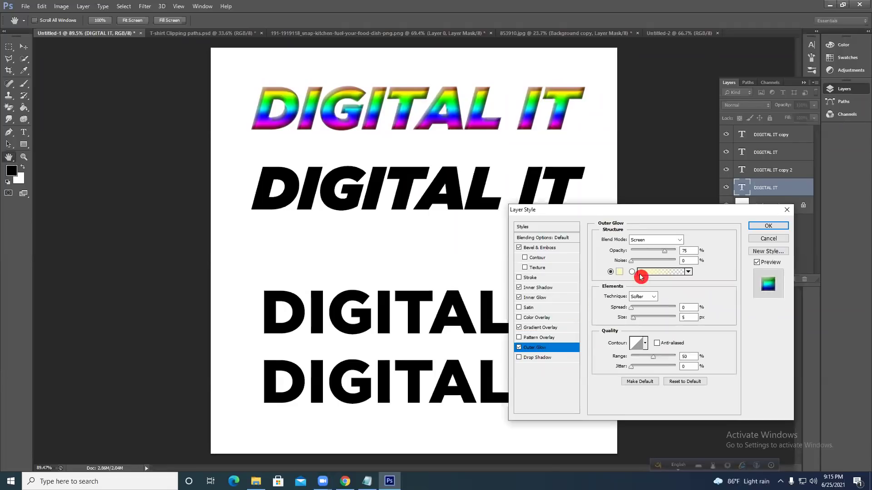
{"action": "left_click_drag", "start_coordinate": [631, 260], "coordinate": [666, 251]}
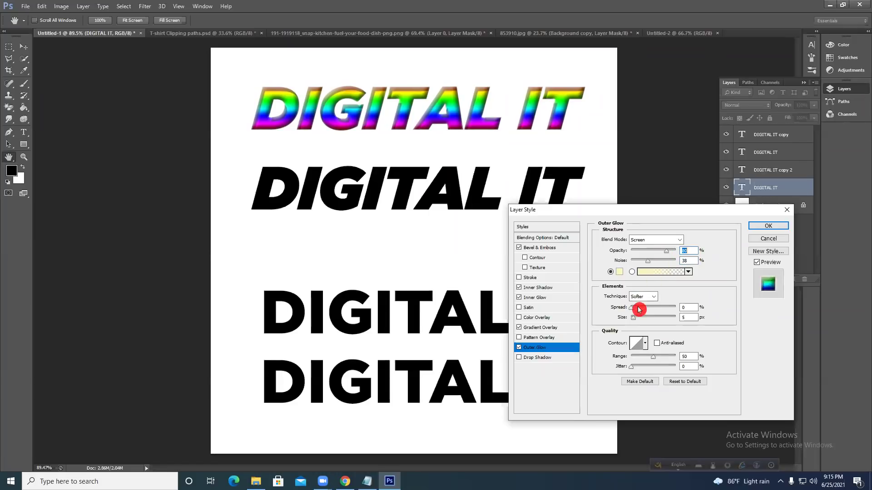
{"action": "left_click_drag", "start_coordinate": [633, 311], "coordinate": [656, 318]}
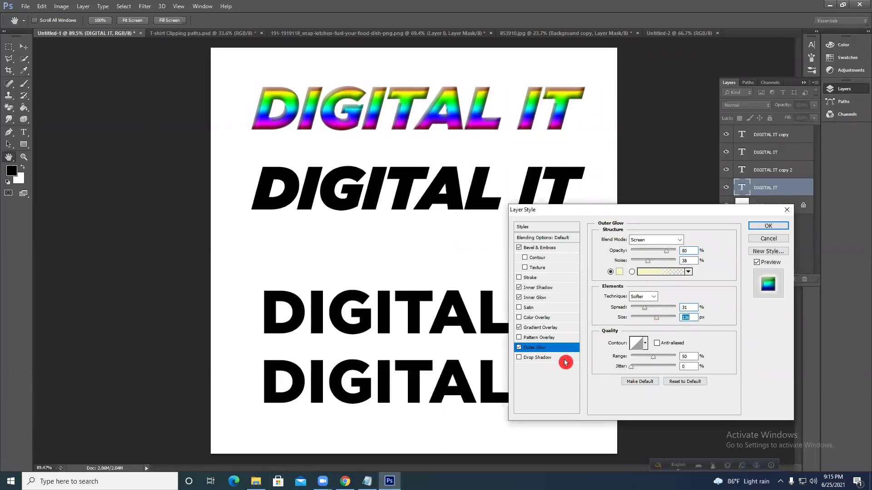
Toggle the Gradient Overlay off and back on, and disable the Inner Glow.
{"action": "left_click", "coordinate": [519, 327]}
{"action": "left_click", "coordinate": [519, 329]}
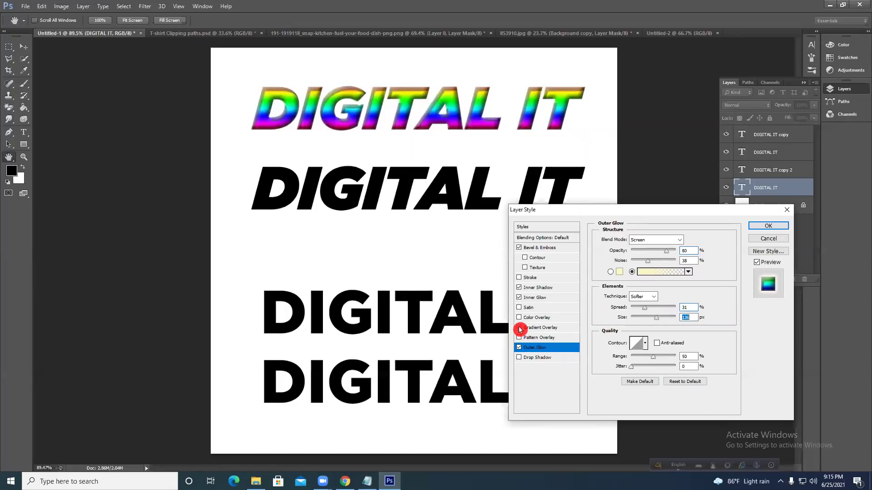
{"action": "left_click", "coordinate": [519, 297]}
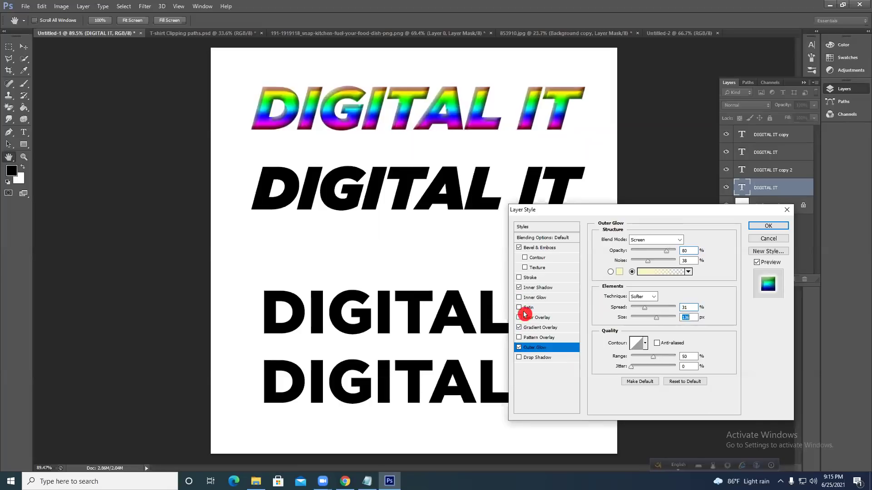
Enable a Drop Shadow at 90% opacity and turn off the Outer Glow.
{"action": "left_click", "coordinate": [536, 356]}
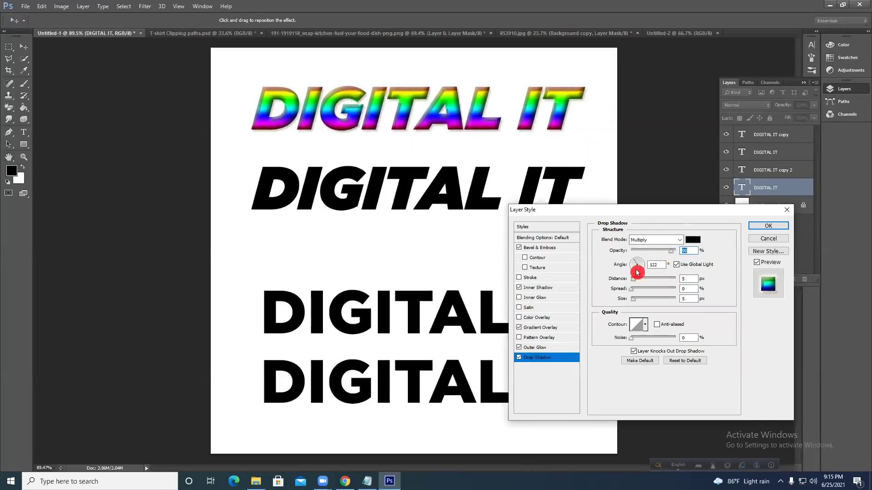
{"action": "left_click", "coordinate": [529, 348]}
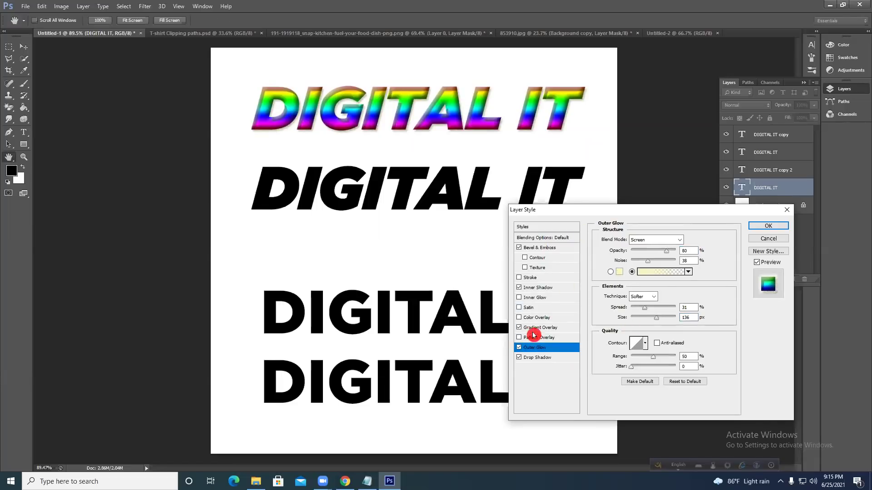
{"action": "left_click", "coordinate": [518, 348]}
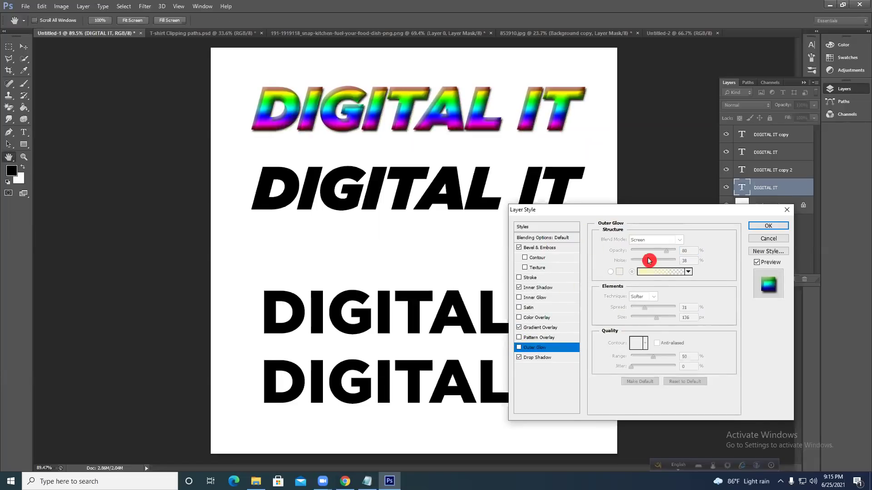
Set the drop shadow to 27 px distance and 13 px size with a slight spread, and apply the layer style.
{"action": "left_click", "coordinate": [541, 358]}
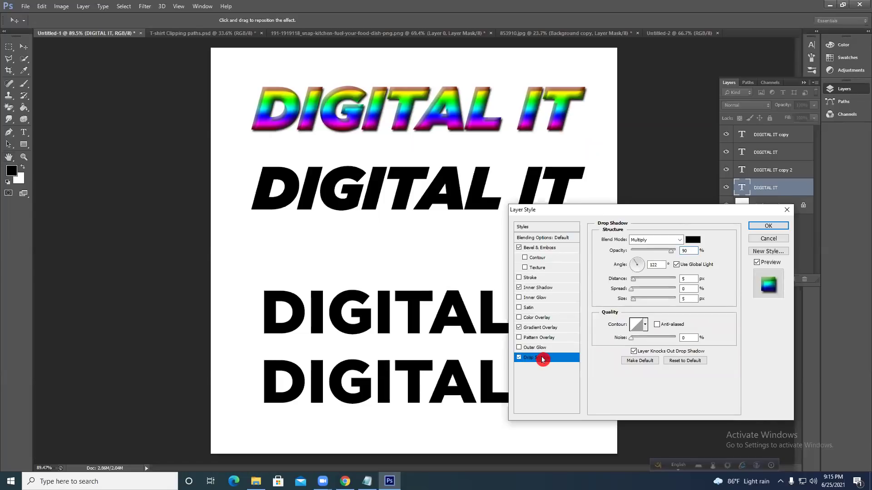
{"action": "mouse_move", "coordinate": [634, 279]}
{"action": "left_mouse_down"}
{"action": "mouse_move", "coordinate": [653, 279]}
{"action": "mouse_move", "coordinate": [644, 279]}
{"action": "mouse_move", "coordinate": [643, 309]}
{"action": "mouse_move", "coordinate": [648, 300]}
{"action": "mouse_move", "coordinate": [635, 296]}
{"action": "mouse_move", "coordinate": [648, 289]}
{"action": "mouse_move", "coordinate": [635, 290]}
{"action": "left_mouse_up"}
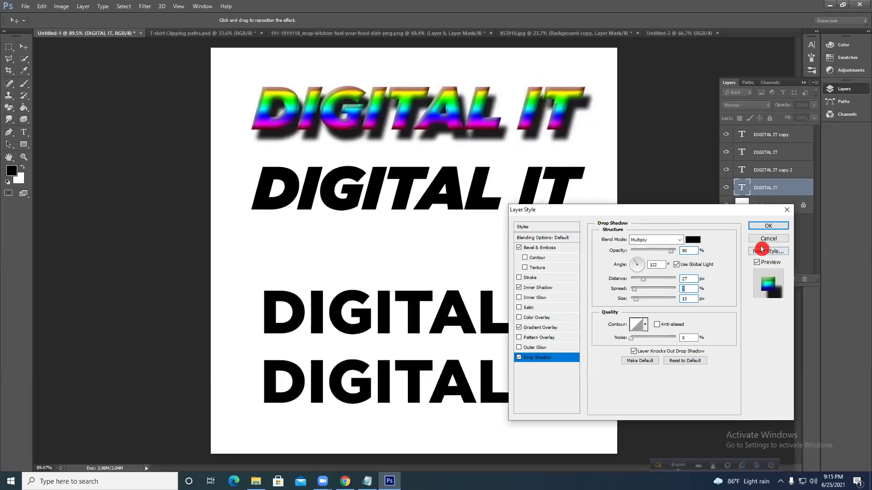
{"action": "left_click", "coordinate": [768, 226]}
Shift the rainbow-styled DIGITAL IT text slightly and delete its layer.
{"action": "mouse_move", "coordinate": [423, 119]}
{"action": "left_mouse_down"}
{"action": "mouse_move", "coordinate": [435, 126]}
{"action": "mouse_move", "coordinate": [423, 123]}
{"action": "left_mouse_up"}
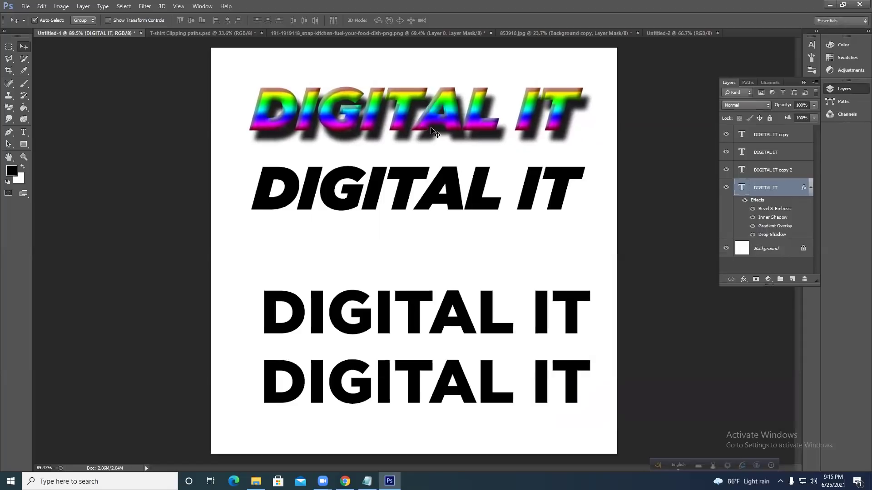
{"action": "key", "text": "Delete"}
Move the remaining black italic DIGITAL IT text up to the top of the page and duplicate it just below.
{"action": "left_click_drag", "start_coordinate": [424, 210], "coordinate": [424, 122]}
{"action": "left_click_drag", "start_coordinate": [423, 123], "coordinate": [424, 190], "text": "alt"}
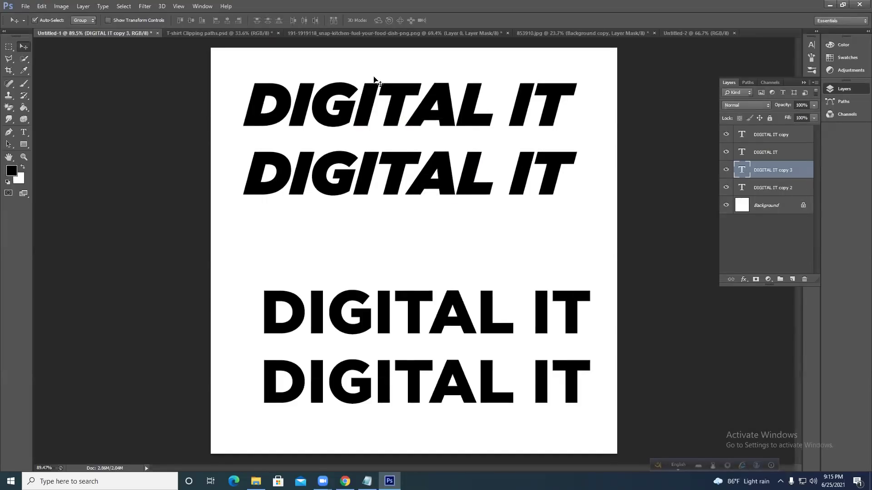
Add a black 6 px outside stroke to the topmost italic DIGITAL IT text through its layer style.
{"action": "left_click", "coordinate": [452, 91]}
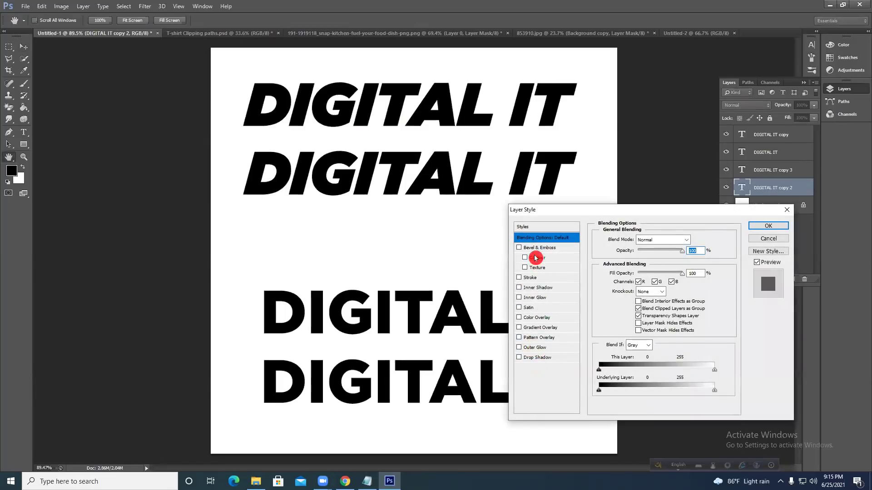
{"action": "left_click", "coordinate": [528, 278]}
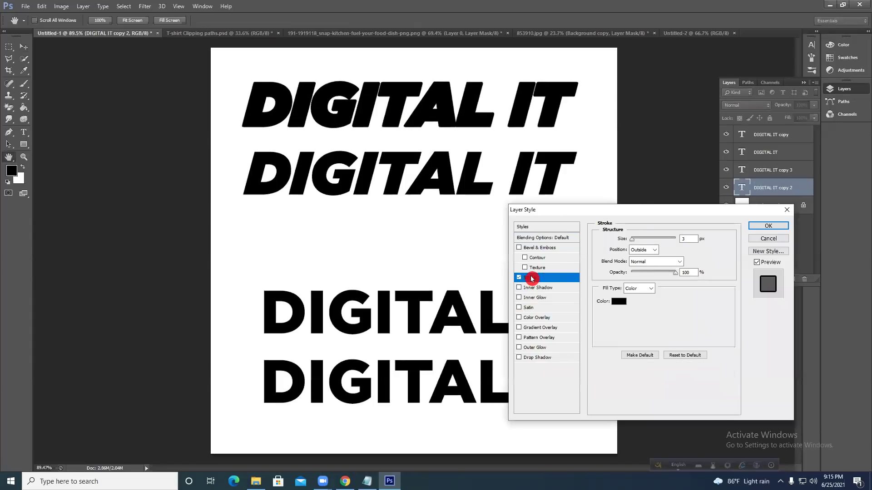
{"action": "mouse_move", "coordinate": [632, 239]}
{"action": "left_mouse_down"}
{"action": "mouse_move", "coordinate": [644, 244]}
{"action": "mouse_move", "coordinate": [629, 244]}
{"action": "mouse_move", "coordinate": [637, 245]}
{"action": "left_mouse_up"}
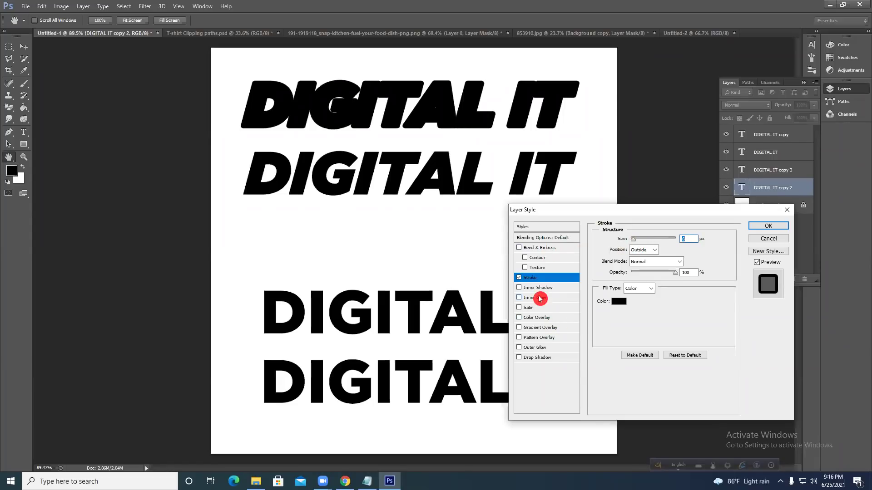
Enable Bevel & Emboss with 100% highlight opacity and add a red Color Overlay at 100% opacity.
{"action": "left_click", "coordinate": [540, 248]}
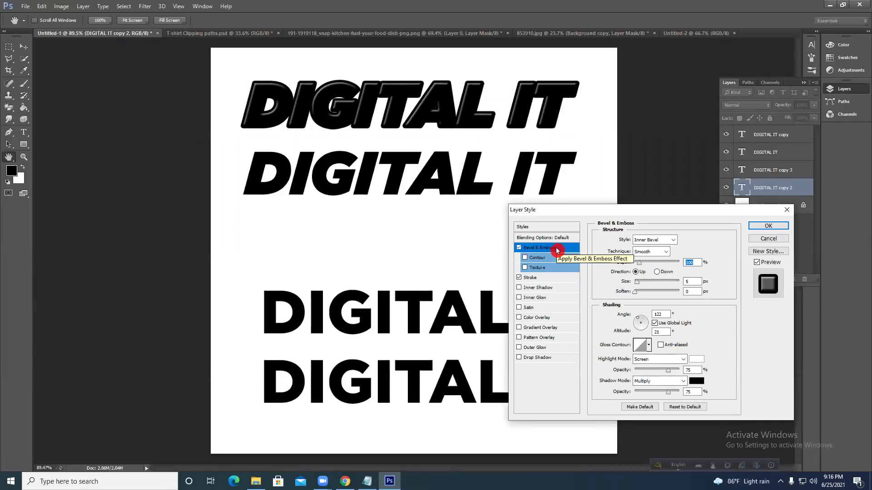
{"action": "left_click_drag", "start_coordinate": [672, 372], "coordinate": [617, 363]}
{"action": "left_click_drag", "start_coordinate": [637, 370], "coordinate": [691, 371]}
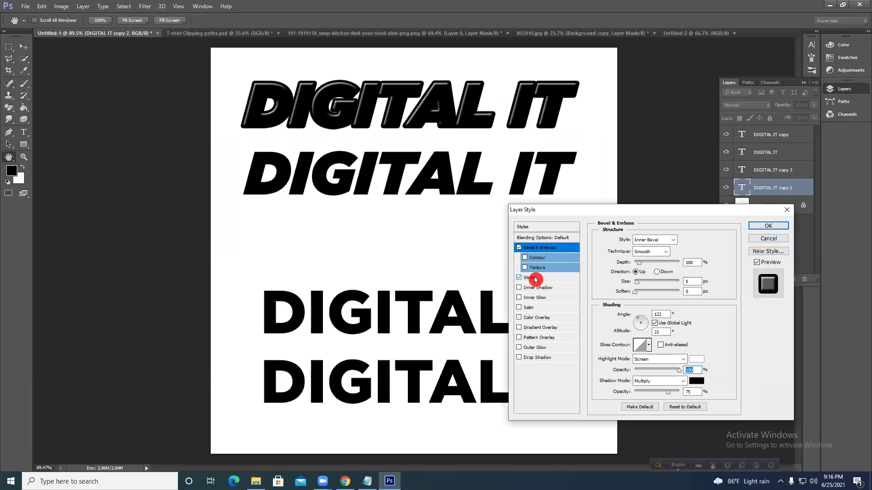
{"action": "left_click", "coordinate": [528, 319]}
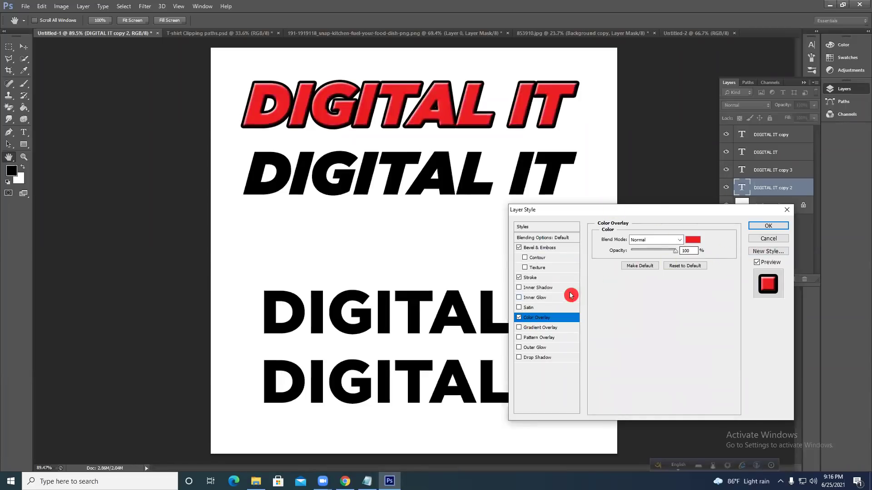
Set the stroke size to 4 px and increase the Bevel & Emboss depth slightly.
{"action": "left_click", "coordinate": [530, 278]}
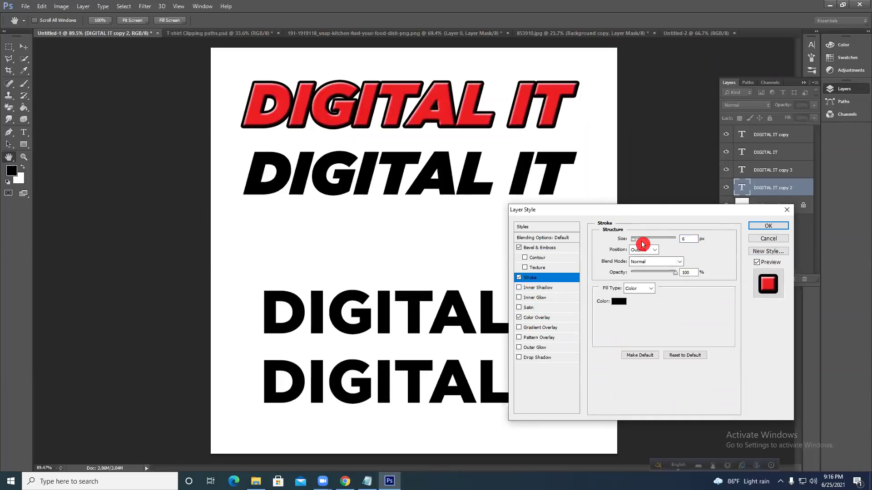
{"action": "double_click", "coordinate": [689, 240]}
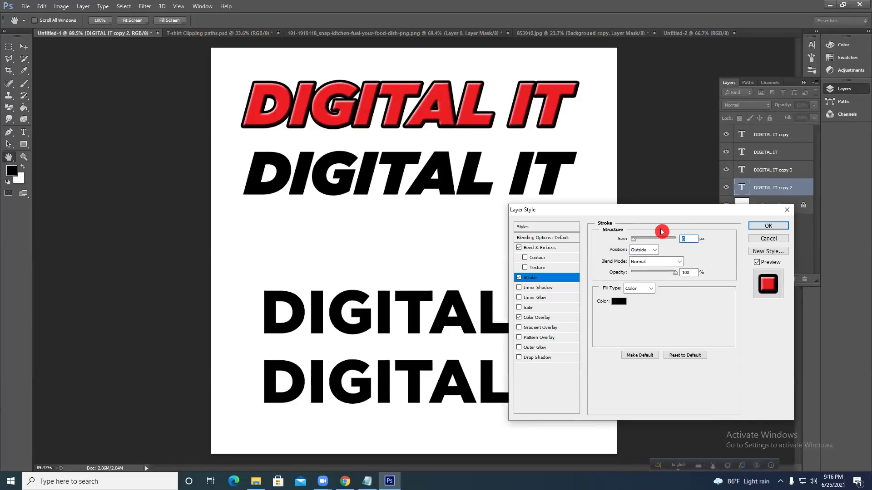
{"action": "type", "text": "4"}
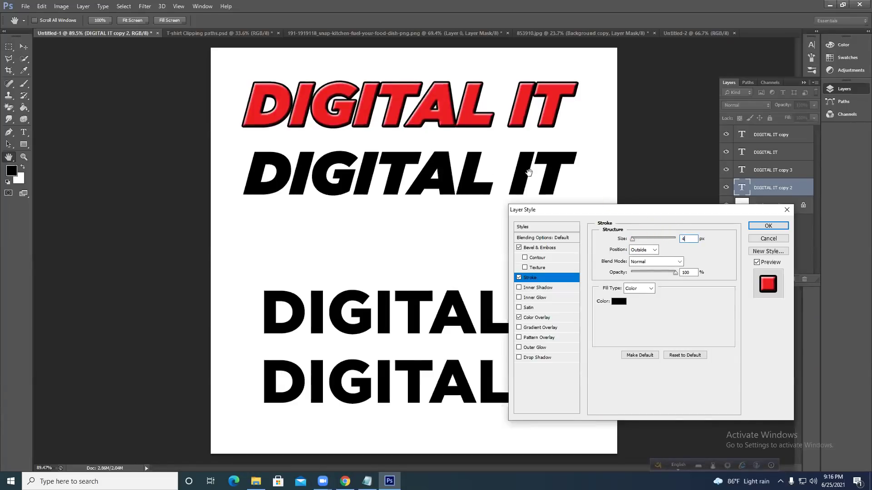
{"action": "left_click", "coordinate": [549, 251]}
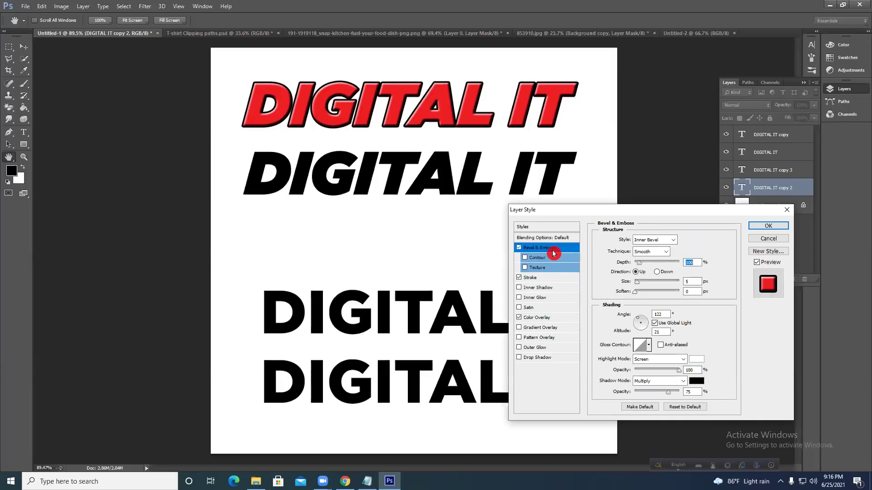
{"action": "left_click_drag", "start_coordinate": [638, 264], "coordinate": [644, 267]}
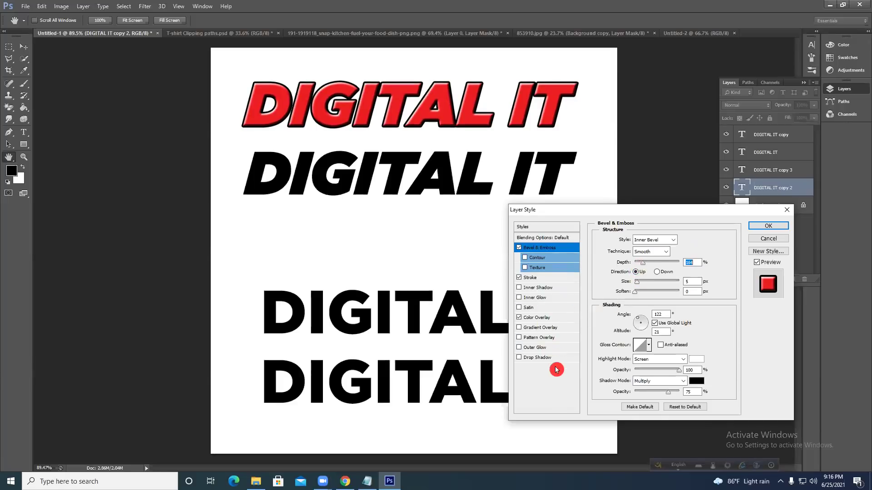
Enable a Drop Shadow on the text and set its colour to pink f156e8.
{"action": "left_click", "coordinate": [541, 359]}
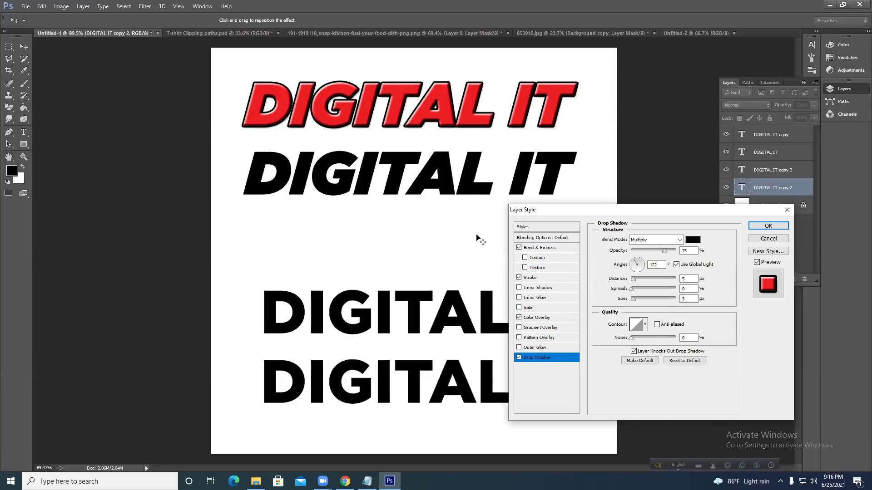
{"action": "left_click", "coordinate": [693, 239]}
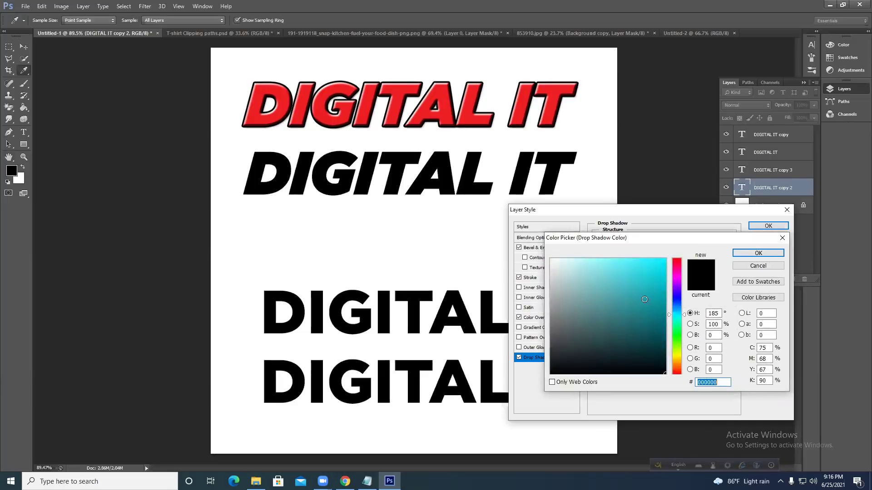
{"action": "left_click_drag", "start_coordinate": [676, 283], "coordinate": [677, 277]}
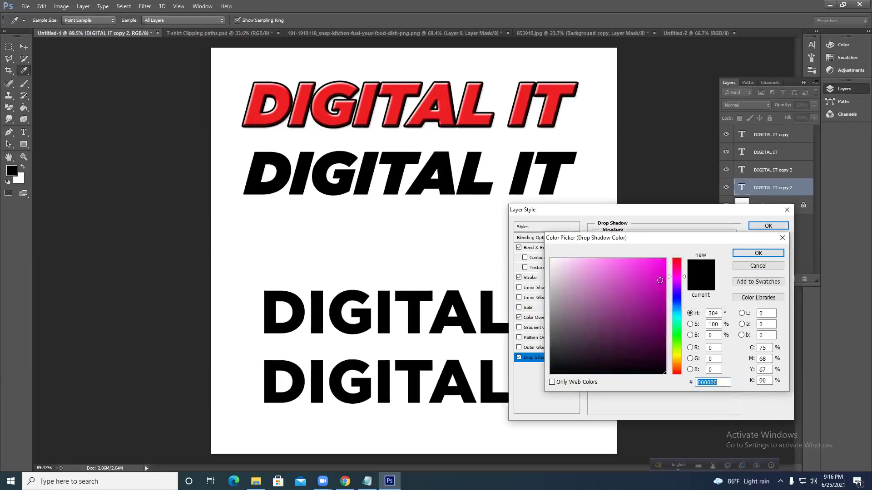
{"action": "left_click", "coordinate": [625, 265]}
{"action": "left_click", "coordinate": [757, 257]}
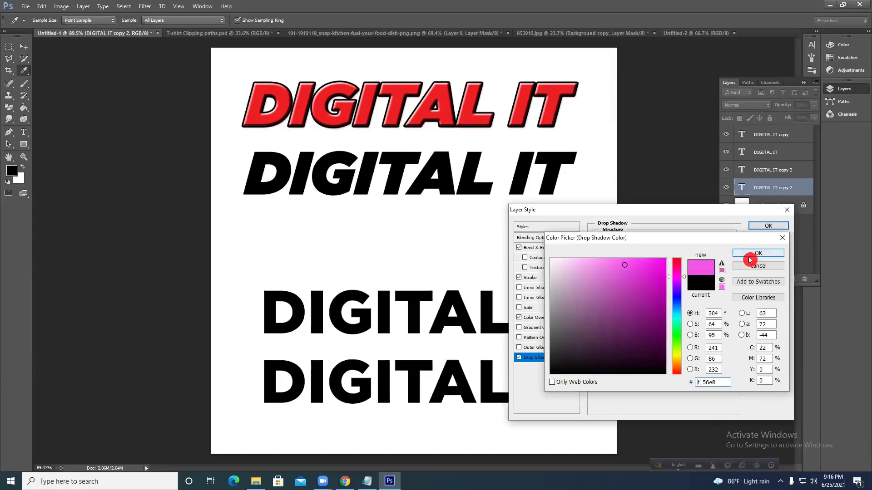
Set the drop shadow to 40% opacity, 11 px distance, 13% spread and 13 px size.
{"action": "left_click_drag", "start_coordinate": [639, 278], "coordinate": [638, 285]}
{"action": "left_click_drag", "start_coordinate": [666, 255], "coordinate": [647, 255]}
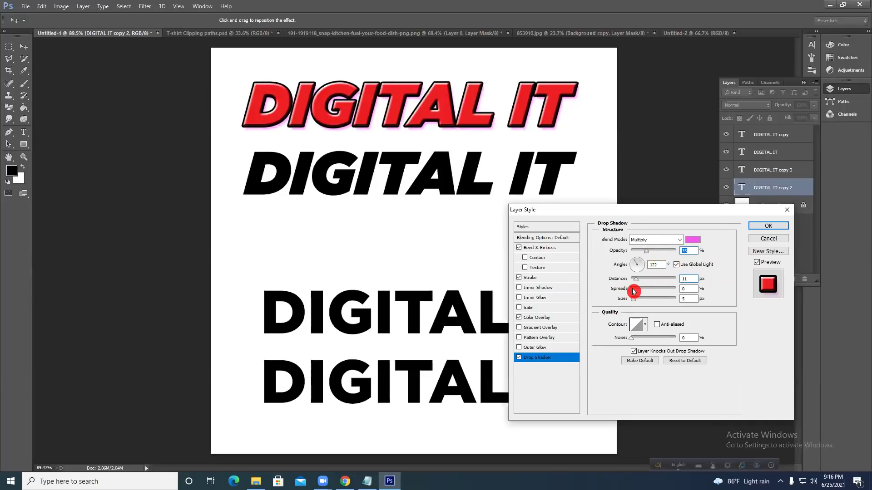
{"action": "left_click_drag", "start_coordinate": [632, 293], "coordinate": [639, 302]}
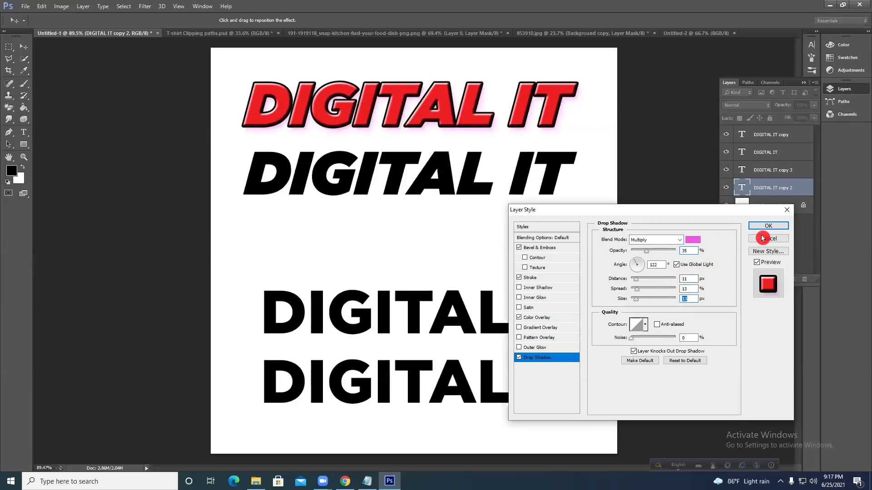
{"action": "left_click_drag", "start_coordinate": [648, 255], "coordinate": [649, 257]}
Change the drop shadow colour to near-black 121012 and apply the layer style.
{"action": "left_click", "coordinate": [694, 240]}
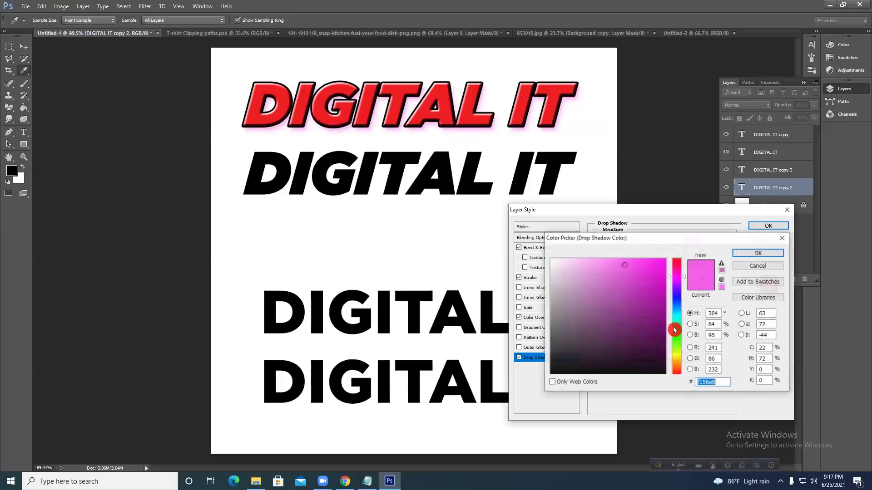
{"action": "left_click", "coordinate": [588, 365]}
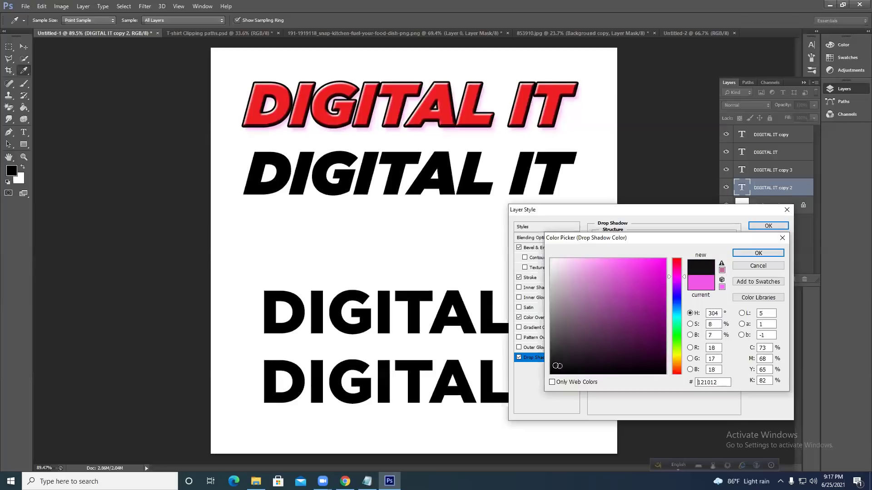
{"action": "left_click", "coordinate": [755, 254]}
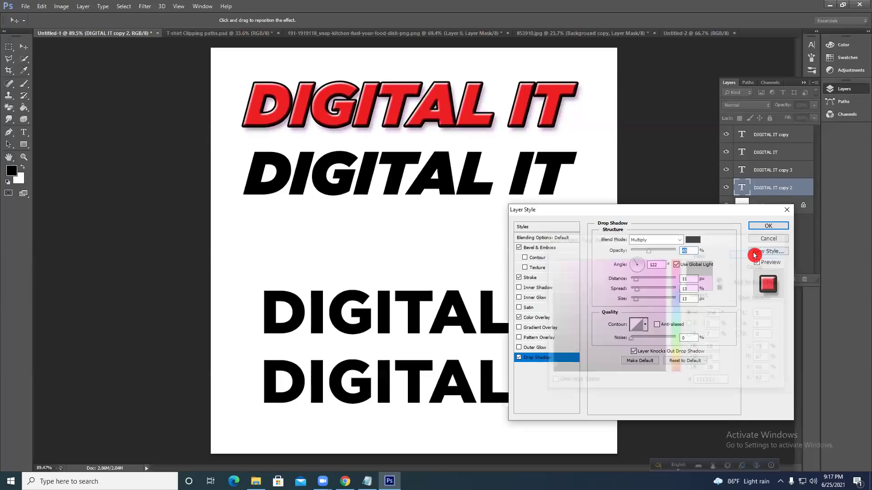
{"action": "left_click", "coordinate": [767, 226]}
Nudge the red DIGITAL IT text slightly and move the black italic text below it down a little.
{"action": "left_click_drag", "start_coordinate": [511, 124], "coordinate": [468, 123]}
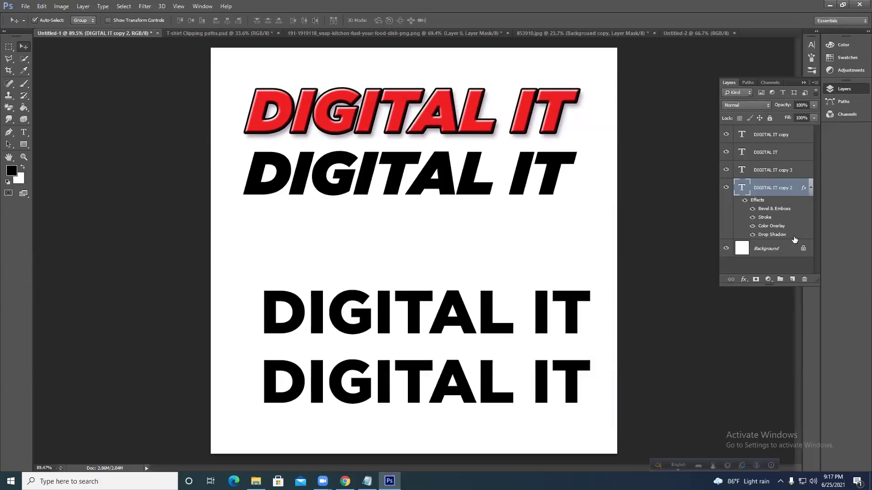
{"action": "mouse_move", "coordinate": [456, 132]}
{"action": "left_mouse_down"}
{"action": "mouse_move", "coordinate": [475, 130]}
{"action": "mouse_move", "coordinate": [464, 136]}
{"action": "mouse_move", "coordinate": [460, 128]}
{"action": "left_mouse_up"}
{"action": "left_click_drag", "start_coordinate": [499, 184], "coordinate": [501, 191]}
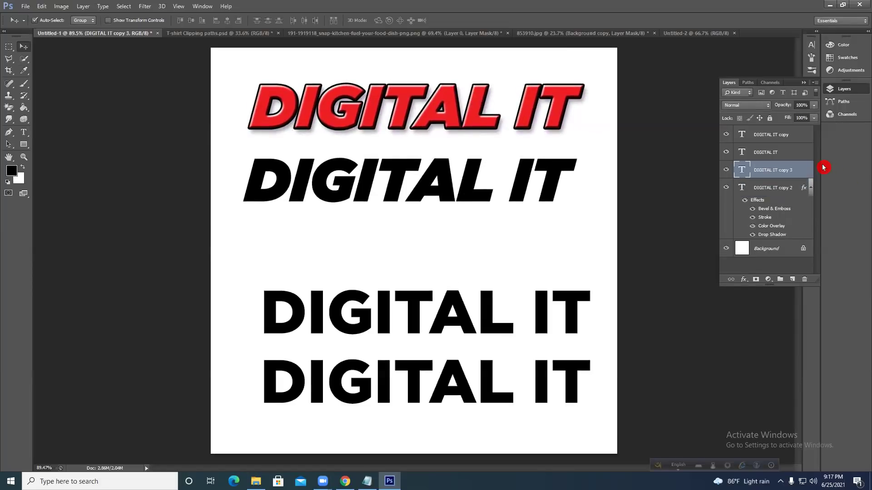
Hide the black italic text's fill by raising the Blend If black point of This Layer to 26.
{"action": "key", "text": "h"}
{"action": "double_click", "coordinate": [801, 171]}
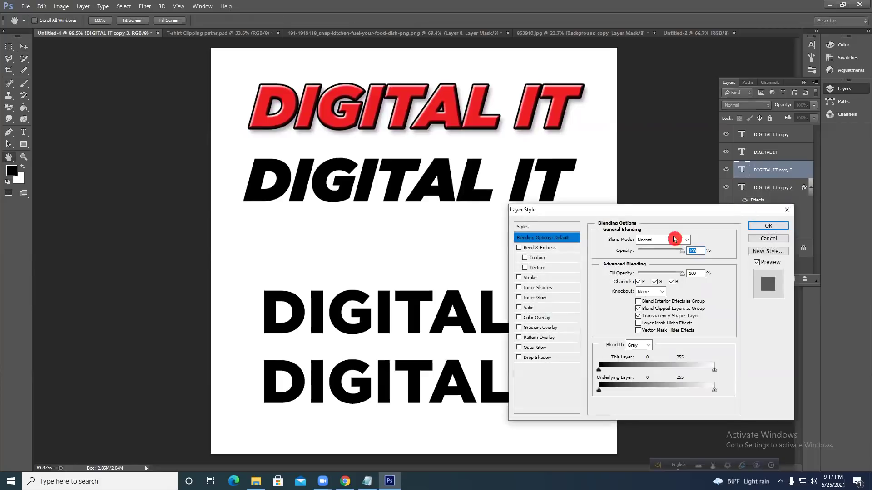
{"action": "mouse_move", "coordinate": [599, 374]}
{"action": "left_mouse_down"}
{"action": "mouse_move", "coordinate": [664, 375]}
{"action": "mouse_move", "coordinate": [593, 373]}
{"action": "mouse_move", "coordinate": [611, 372]}
{"action": "left_mouse_up"}
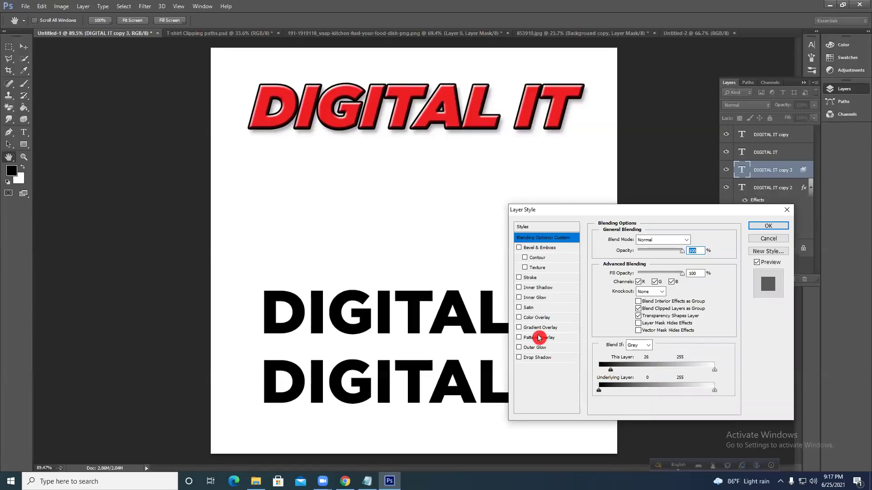
Add a black 4 px outside stroke to the fill-less italic text and apply the layer style.
{"action": "left_click", "coordinate": [530, 279]}
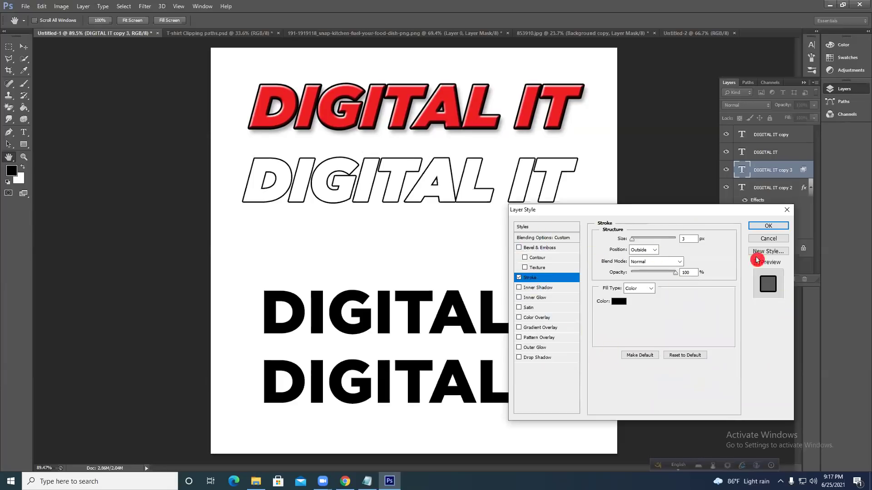
{"action": "left_click_drag", "start_coordinate": [631, 239], "coordinate": [633, 240]}
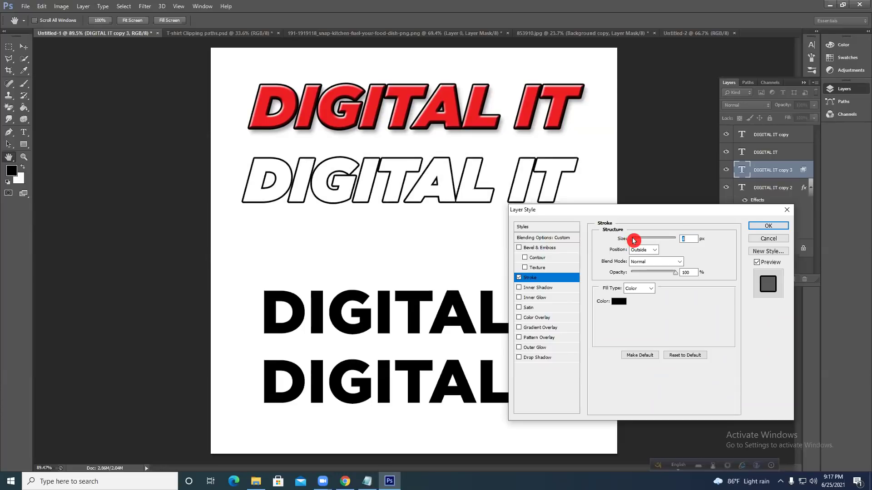
{"action": "left_click", "coordinate": [769, 231]}
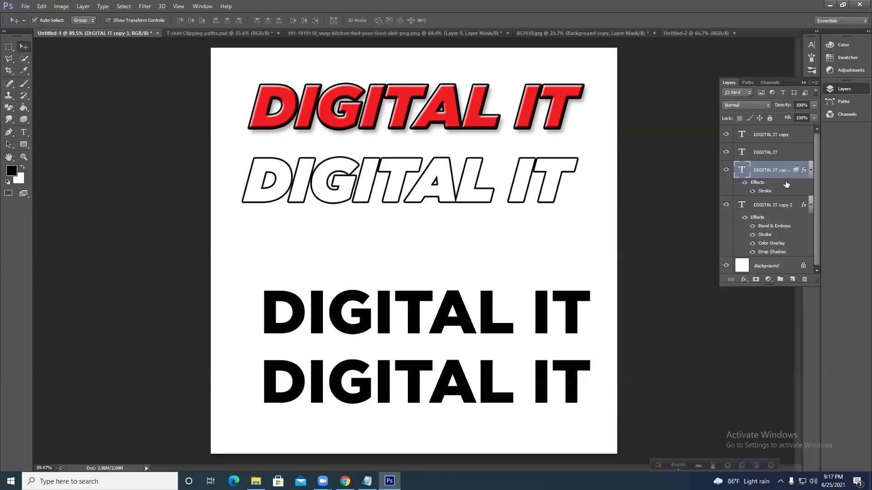
Set the outlined DIGITAL IT text's tracking to 100 and shift the text left to fit on the page.
{"action": "left_click", "coordinate": [811, 45]}
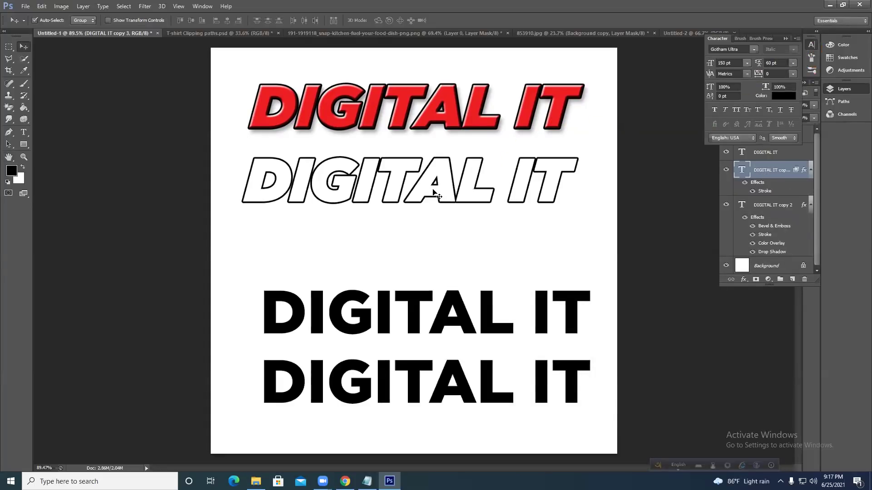
{"action": "left_click", "coordinate": [796, 73]}
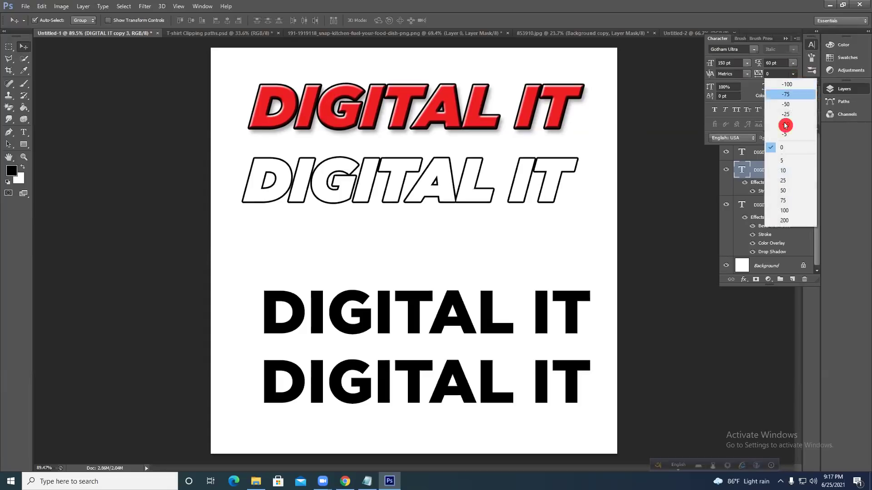
{"action": "left_click", "coordinate": [787, 210]}
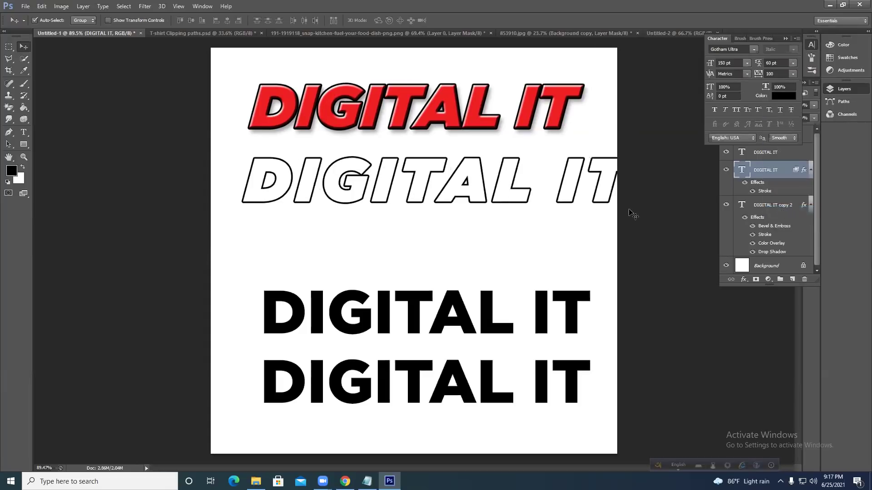
{"action": "left_click_drag", "start_coordinate": [509, 191], "coordinate": [497, 194]}
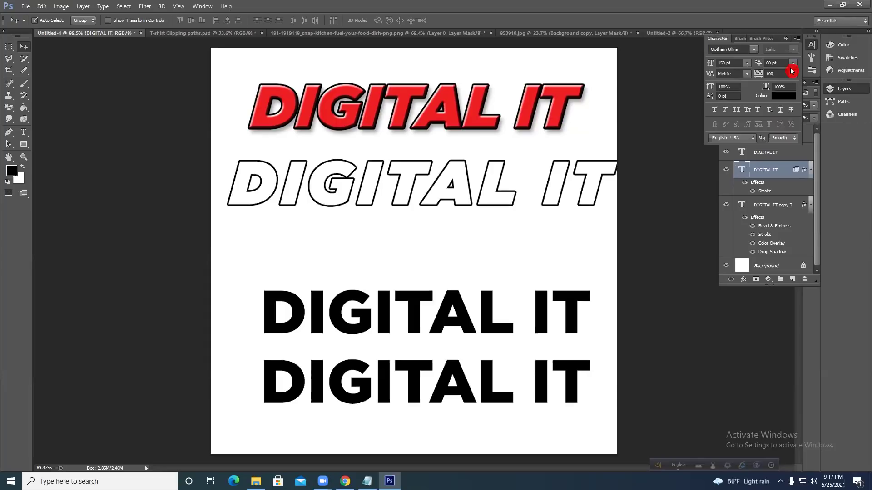
Set the outlined text's tracking to 50 and move the text back to the right beneath the red text.
{"action": "left_click", "coordinate": [791, 77]}
{"action": "left_click", "coordinate": [796, 189]}
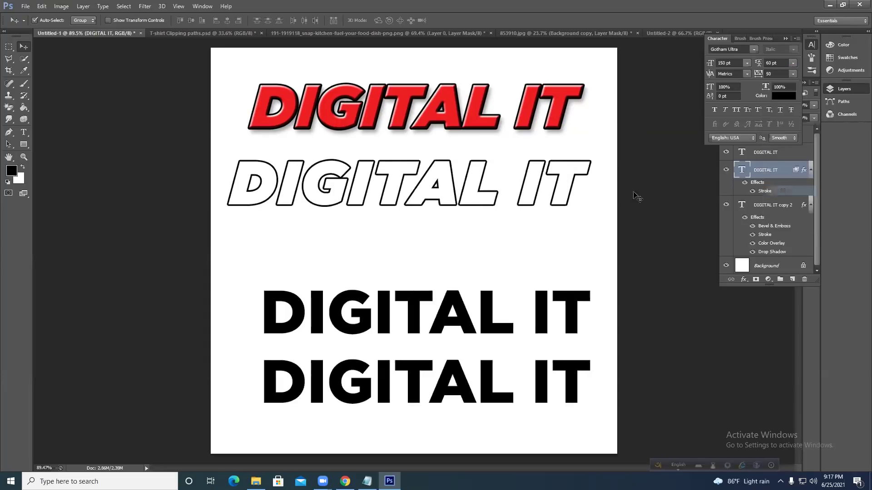
{"action": "left_click_drag", "start_coordinate": [531, 192], "coordinate": [567, 192]}
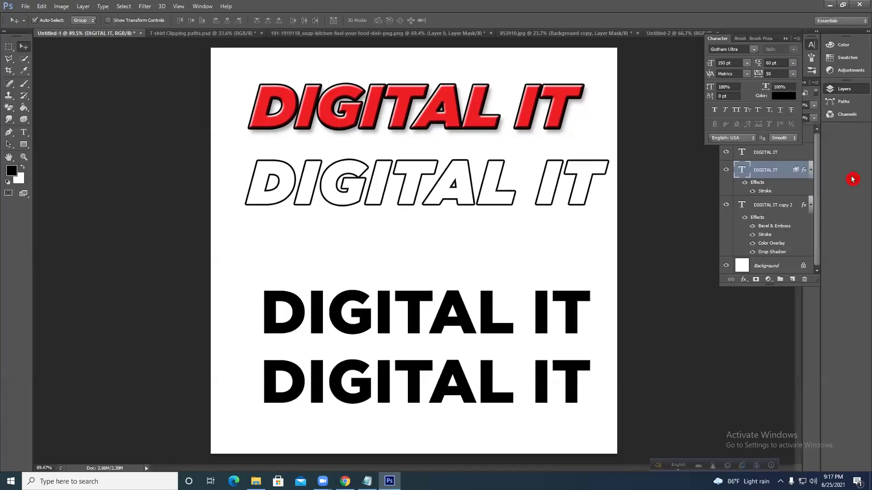
Change the outlined italic DIGITAL IT text's stroke colour to purple #b800e0.
{"action": "left_click", "coordinate": [765, 192]}
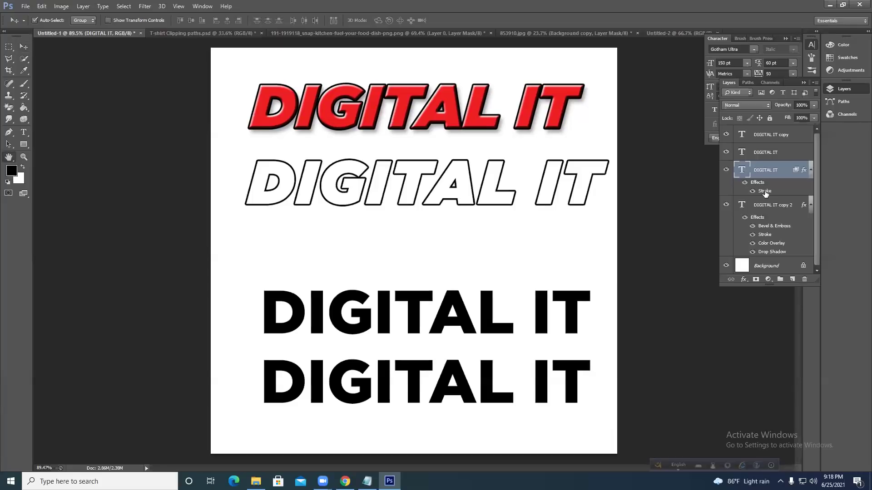
{"action": "double_click", "coordinate": [765, 192]}
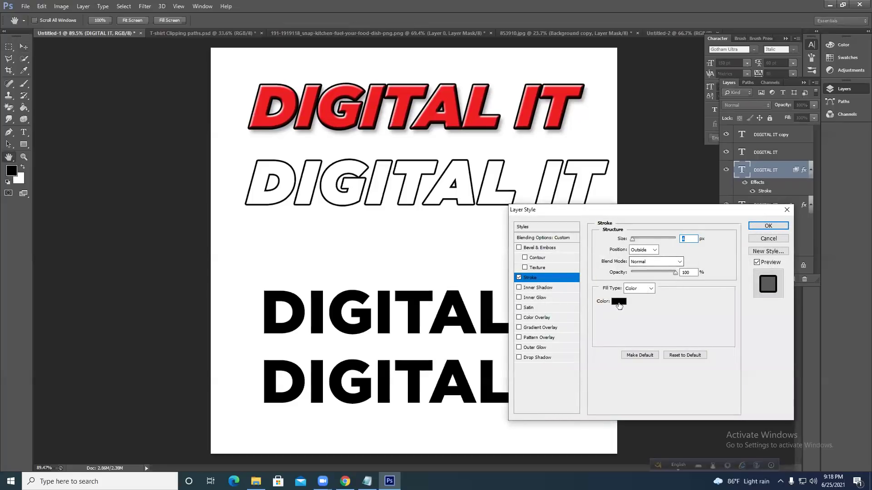
{"action": "left_click", "coordinate": [619, 301]}
{"action": "mouse_move", "coordinate": [678, 287]}
{"action": "left_mouse_down"}
{"action": "mouse_move", "coordinate": [678, 263]}
{"action": "mouse_move", "coordinate": [677, 278]}
{"action": "left_mouse_up"}
{"action": "left_click", "coordinate": [642, 262]}
{"action": "left_click", "coordinate": [639, 259]}
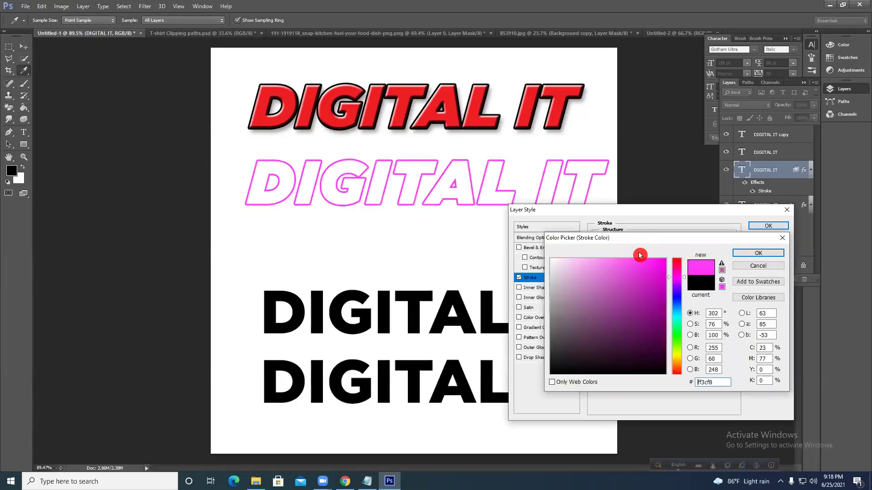
{"action": "left_click", "coordinate": [678, 282]}
{"action": "left_click", "coordinate": [665, 272]}
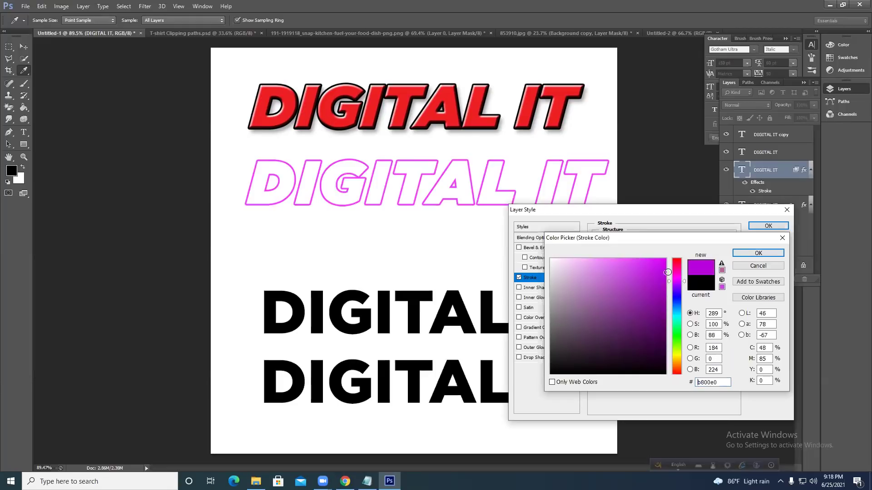
{"action": "left_click", "coordinate": [762, 254]}
Thicken the purple stroke of the outlined DIGITAL IT text to 6 px.
{"action": "double_click", "coordinate": [689, 239]}
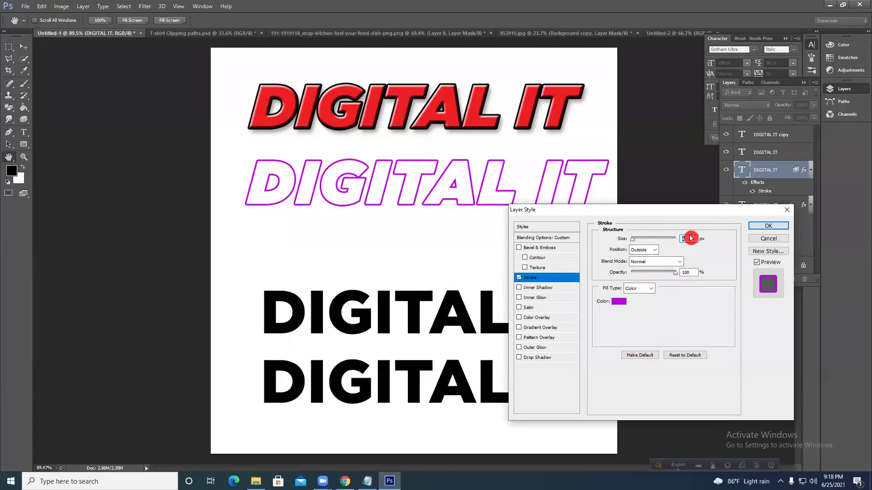
{"action": "type", "text": "8"}
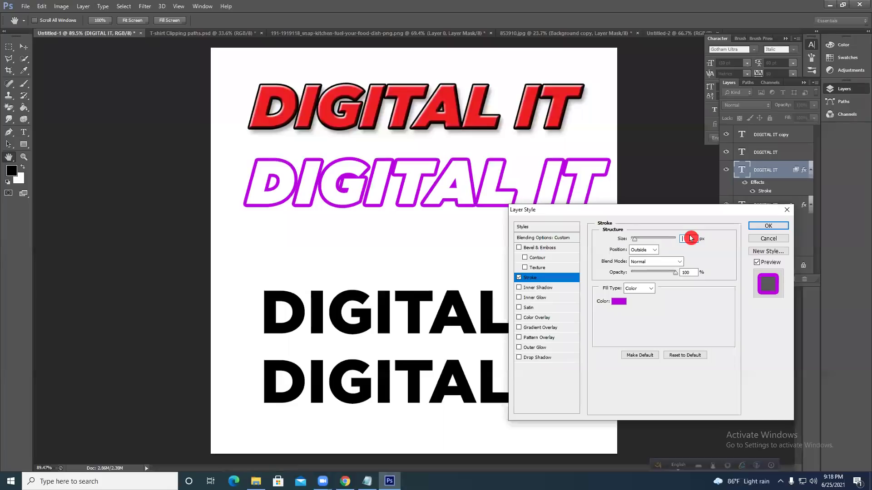
{"action": "type", "text": "6"}
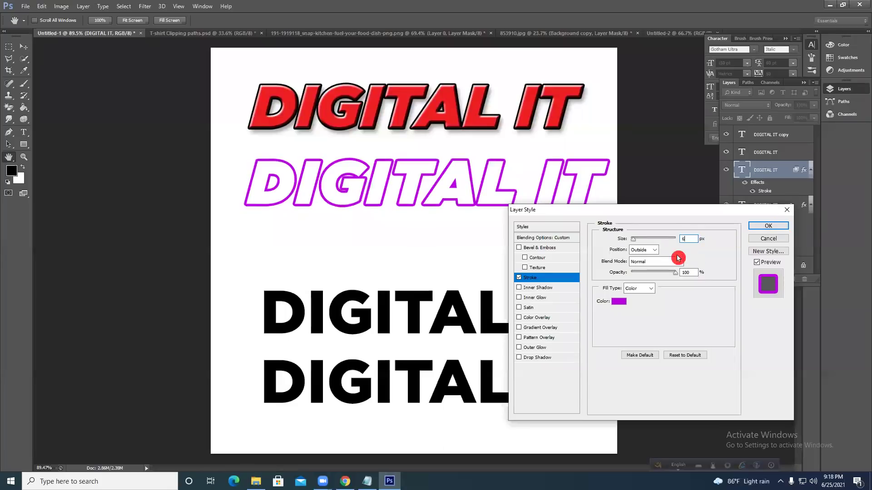
Add a drop shadow to the outlined text and give the shadow a purple colour with a hue of 289°.
{"action": "left_click", "coordinate": [533, 357]}
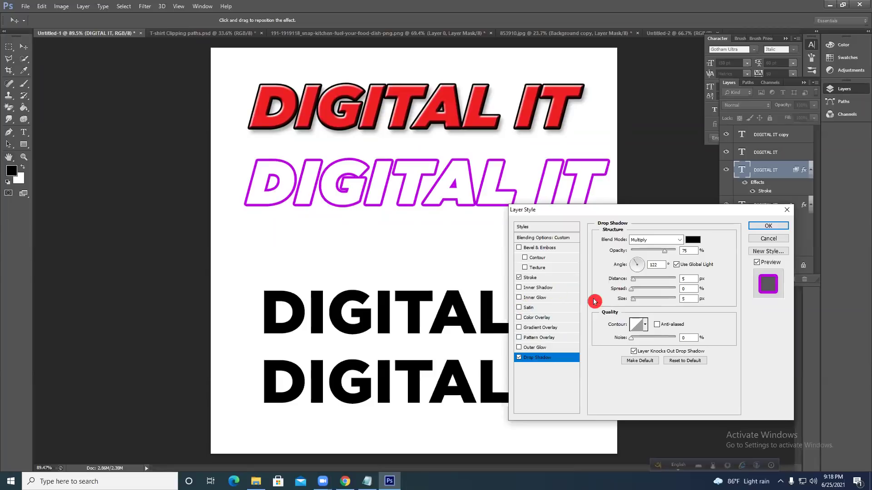
{"action": "left_click", "coordinate": [693, 239]}
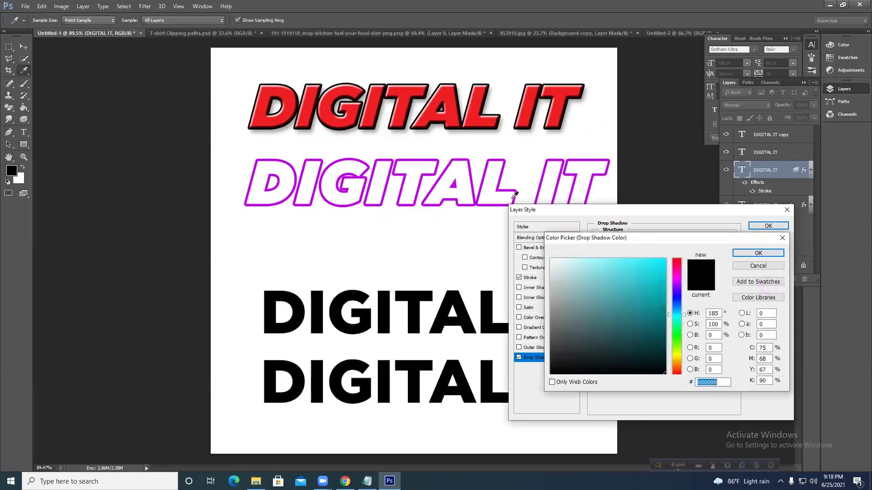
{"action": "left_click", "coordinate": [751, 267]}
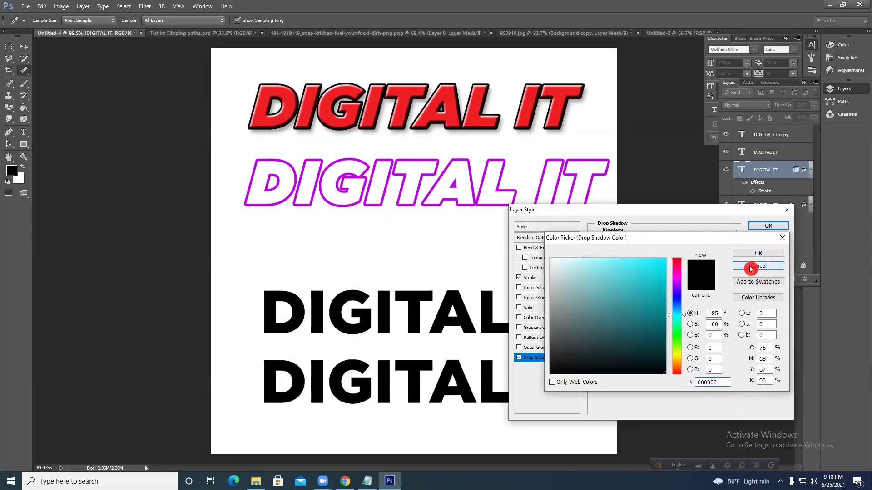
{"action": "left_click", "coordinate": [694, 241]}
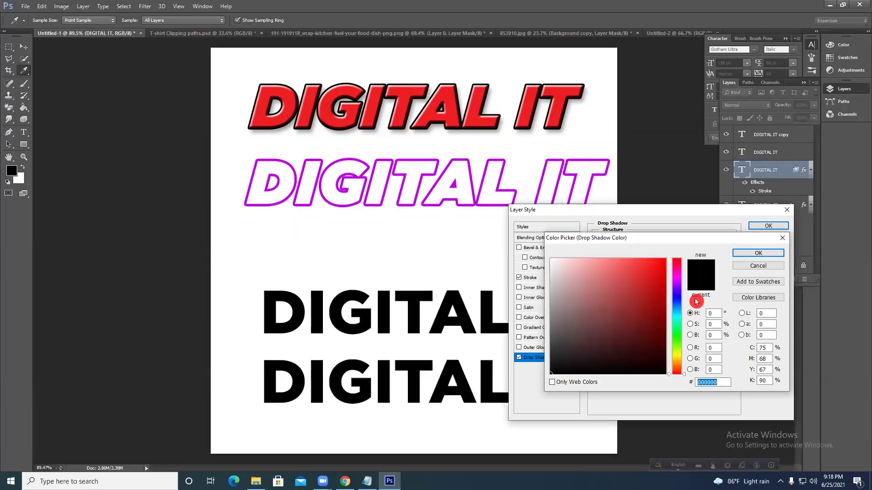
{"action": "left_click", "coordinate": [677, 282]}
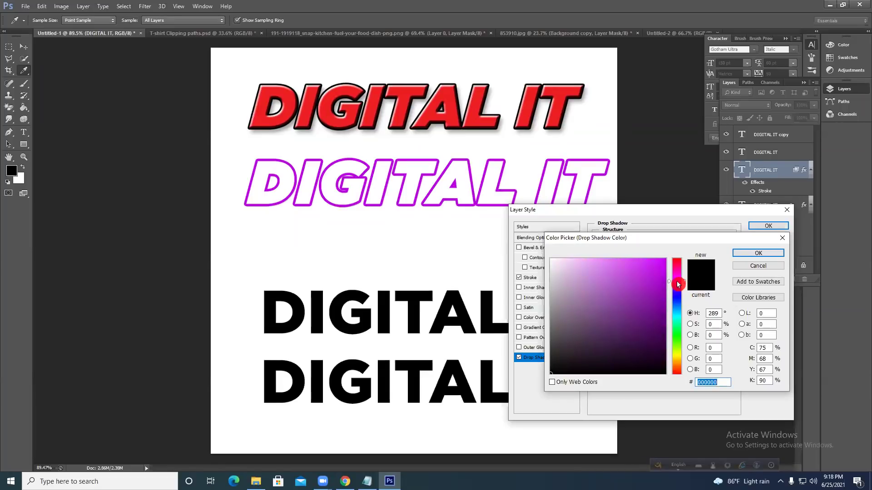
{"action": "left_click", "coordinate": [658, 284]}
{"action": "left_click", "coordinate": [759, 253]}
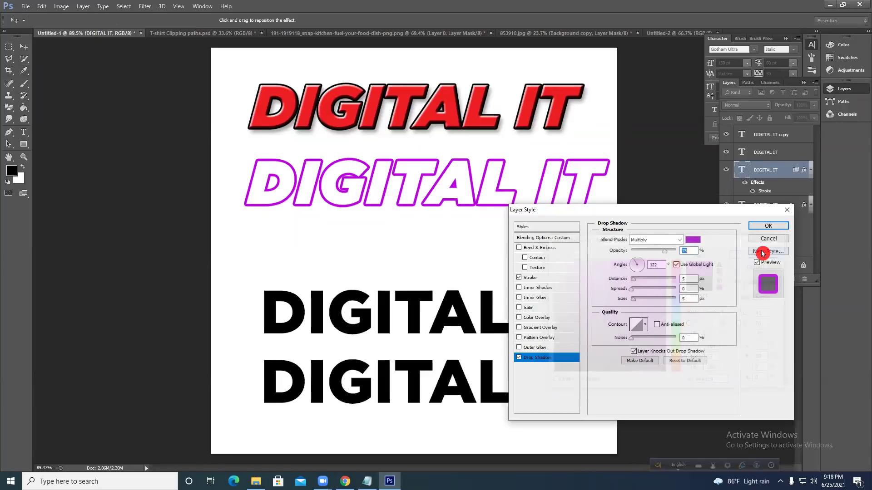
Set the purple drop shadow's distance to 20 px, its opacity to 41% and its spread to 9%.
{"action": "mouse_move", "coordinate": [635, 282]}
{"action": "left_mouse_down"}
{"action": "mouse_move", "coordinate": [660, 287]}
{"action": "mouse_move", "coordinate": [640, 282]}
{"action": "left_mouse_up"}
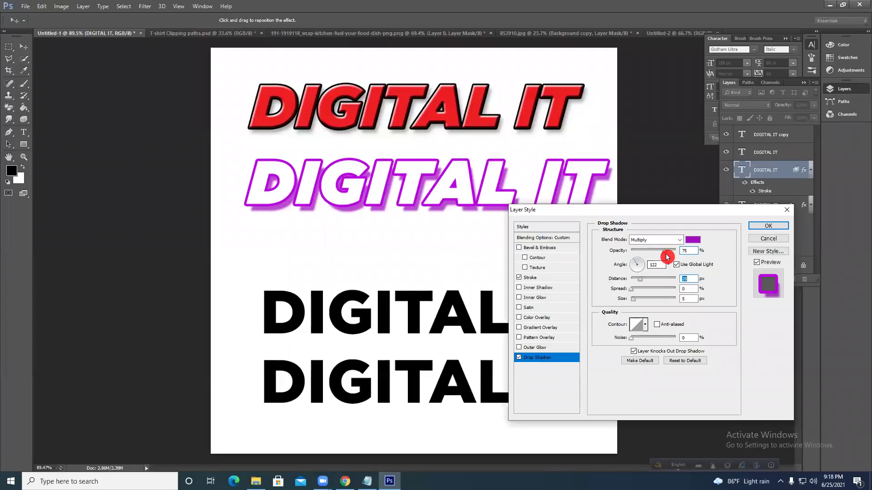
{"action": "left_click_drag", "start_coordinate": [663, 257], "coordinate": [650, 254]}
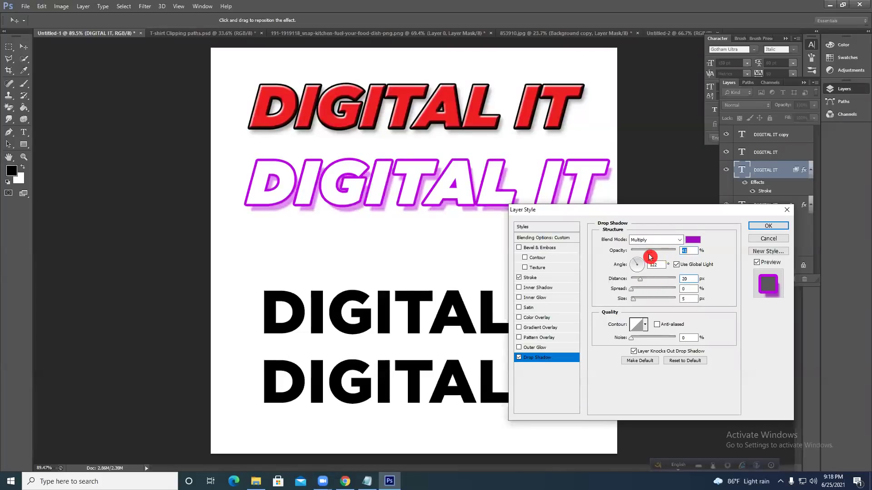
{"action": "left_click_drag", "start_coordinate": [633, 290], "coordinate": [636, 292]}
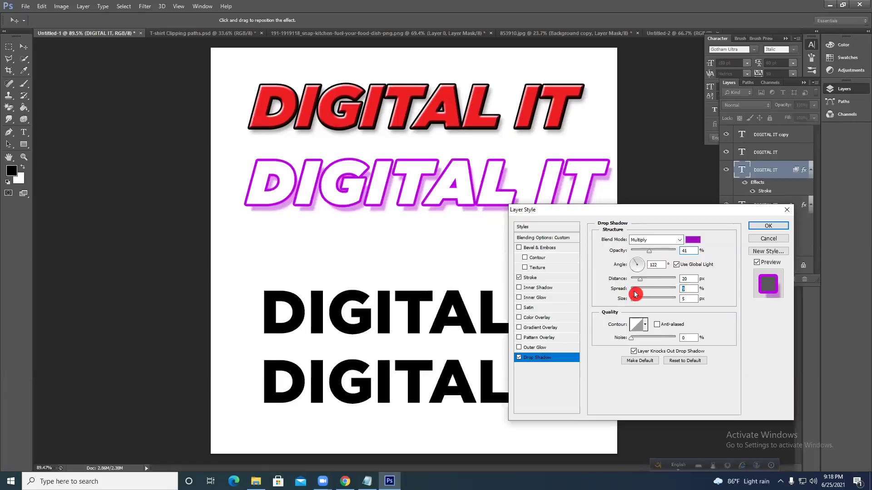
Try the peaked and linear contours on the drop shadow, choose the peaked one, and apply the layer style.
{"action": "left_click", "coordinate": [640, 325]}
{"action": "left_click", "coordinate": [502, 112]}
{"action": "left_click", "coordinate": [647, 328]}
{"action": "left_click", "coordinate": [609, 345]}
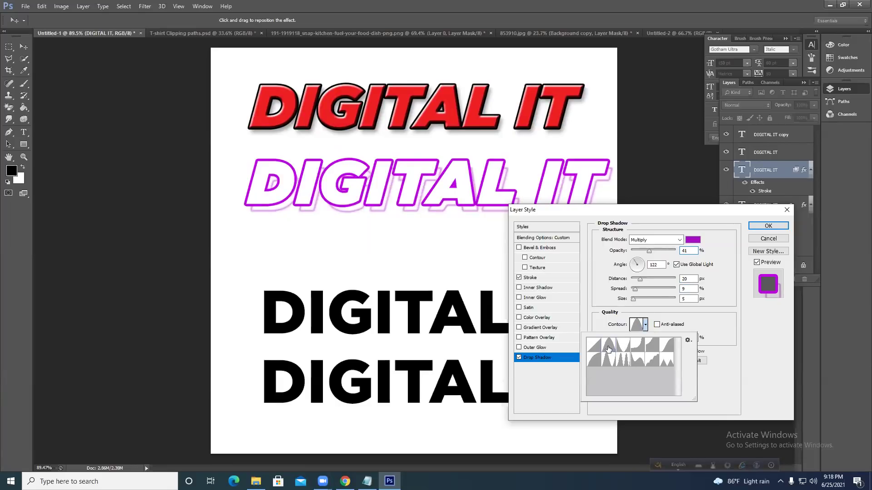
{"action": "left_click", "coordinate": [593, 346]}
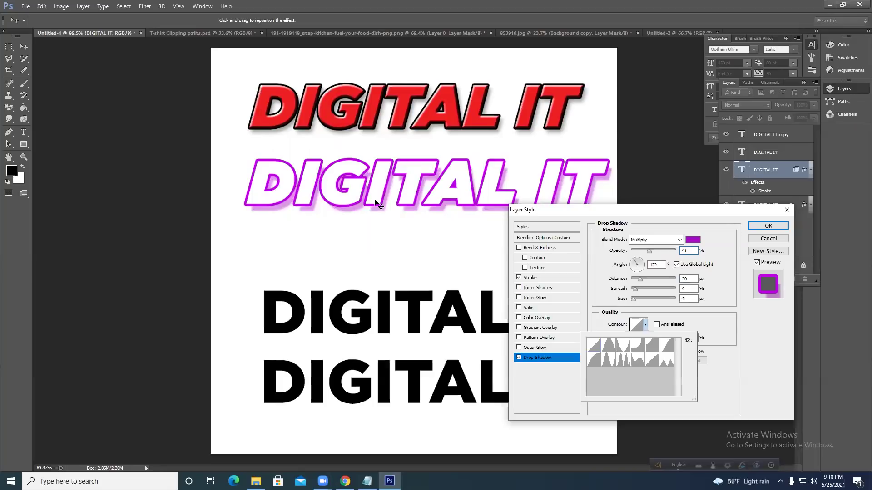
{"action": "left_click", "coordinate": [636, 351]}
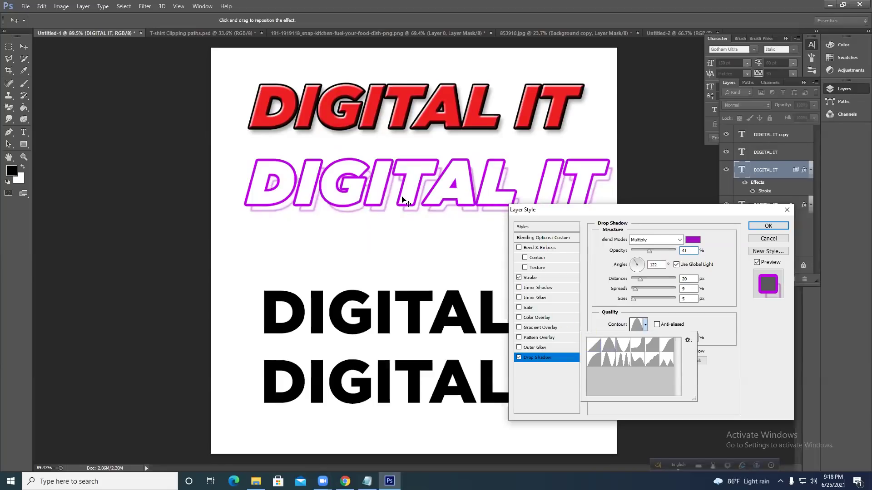
{"action": "left_click", "coordinate": [768, 226]}
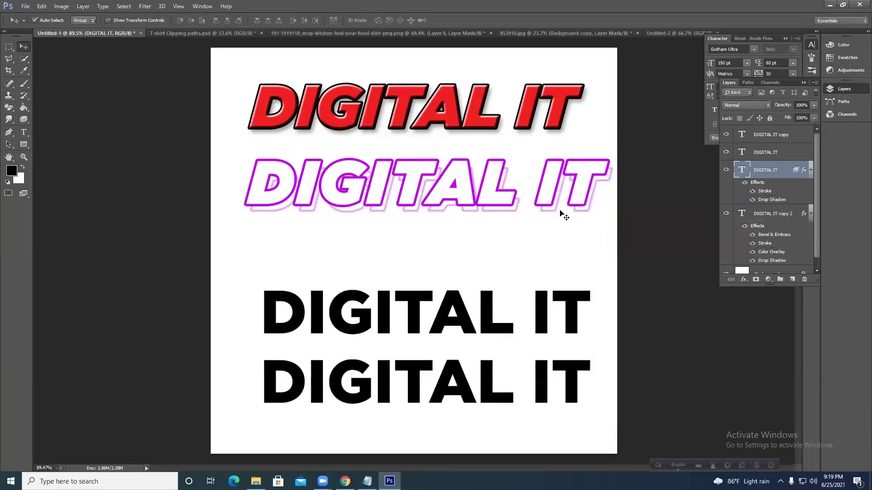
Delete the two styled and the two plain black DIGITAL IT text layers, leaving only the white background.
{"action": "left_click_drag", "start_coordinate": [566, 244], "coordinate": [319, 224]}
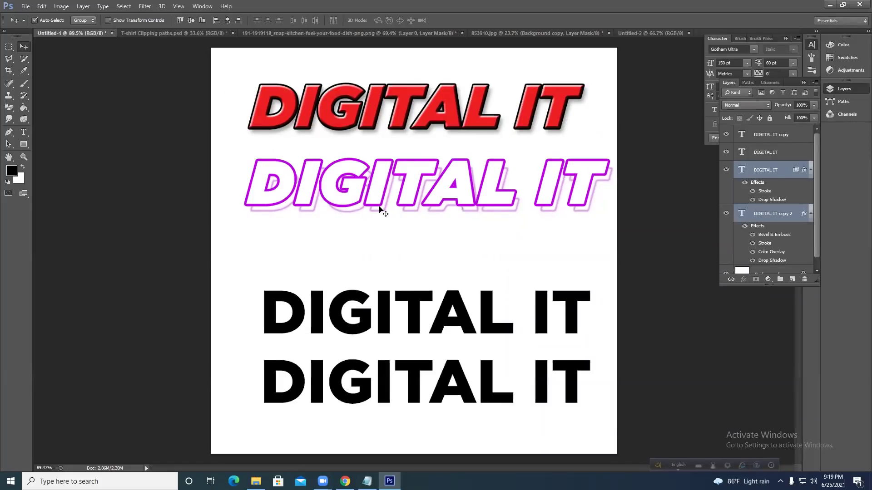
{"action": "key", "text": "Delete"}
{"action": "left_click_drag", "start_coordinate": [296, 258], "coordinate": [504, 395]}
{"action": "key", "text": "Delete"}
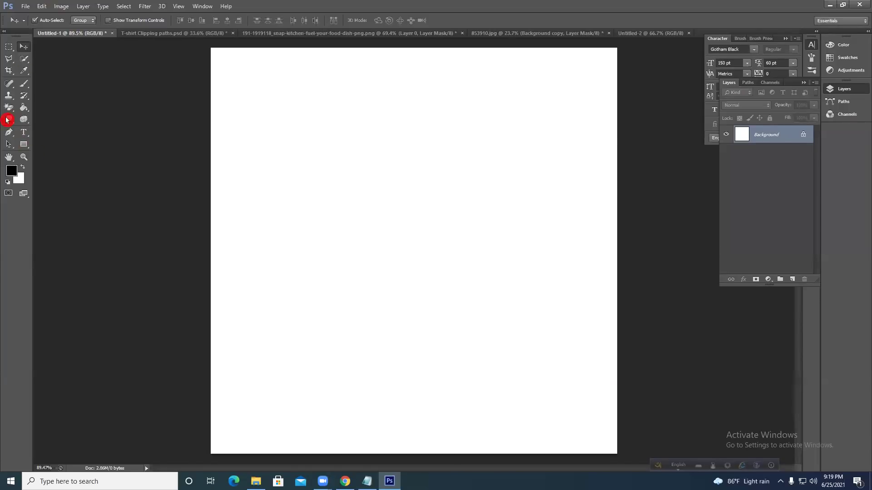
Place the photo of the man in the cap from the Class 05 folder, scaled down to about 29%.
{"action": "left_click", "coordinate": [23, 7]}
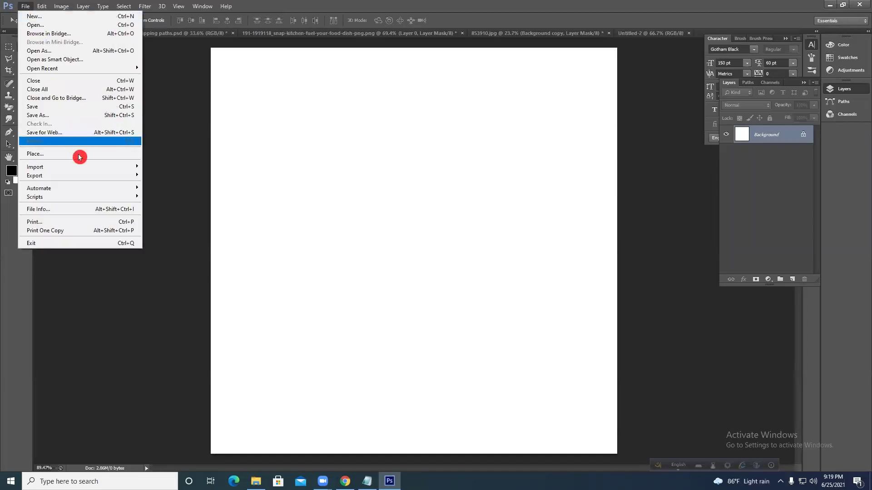
{"action": "left_click", "coordinate": [62, 155]}
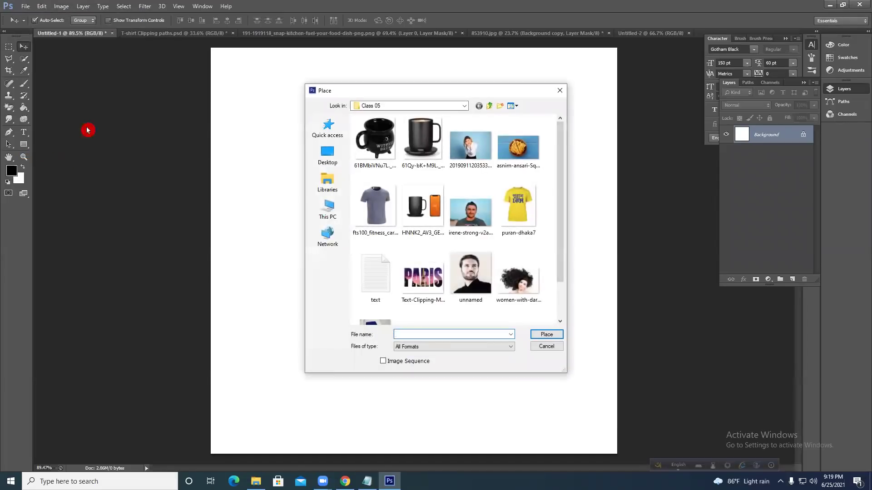
{"action": "left_click", "coordinate": [482, 225]}
{"action": "left_click", "coordinate": [544, 341]}
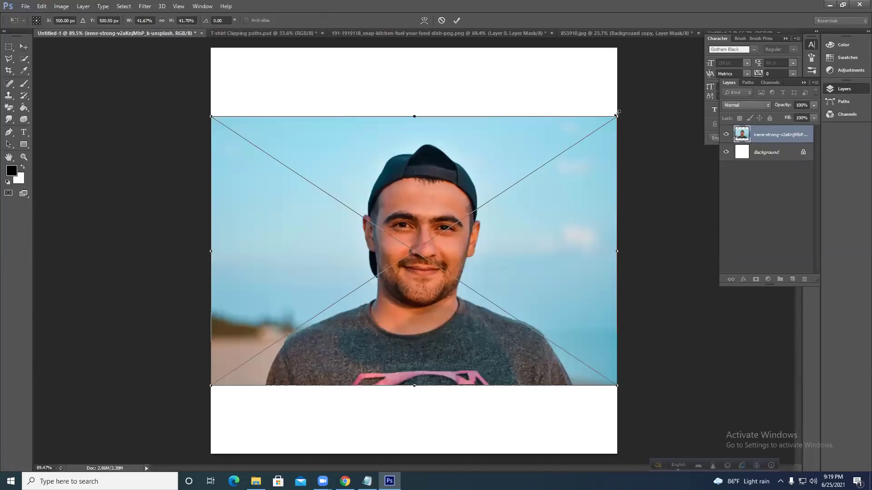
{"action": "left_click_drag", "start_coordinate": [595, 125], "coordinate": [545, 140]}
{"action": "left_click", "coordinate": [456, 20]}
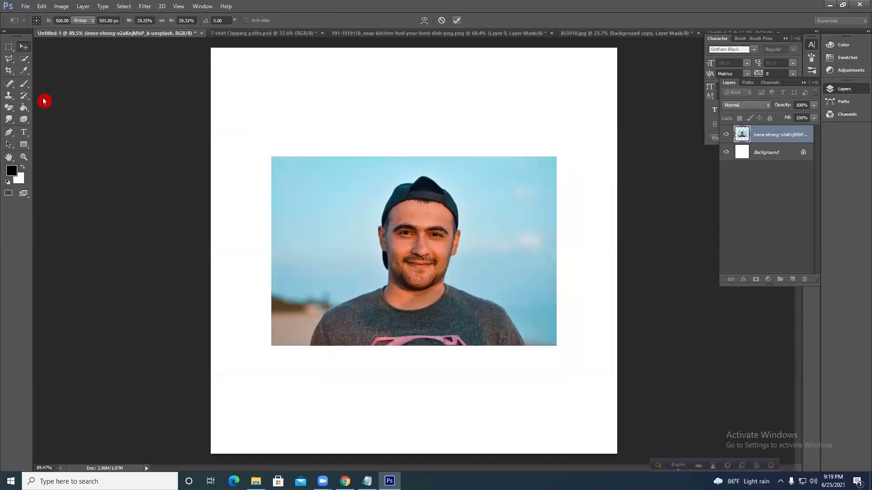
Add a new layer and draw a circular selection around the man's head with the Elliptical Marquee tool.
{"action": "left_click_drag", "start_coordinate": [9, 46], "coordinate": [54, 64]}
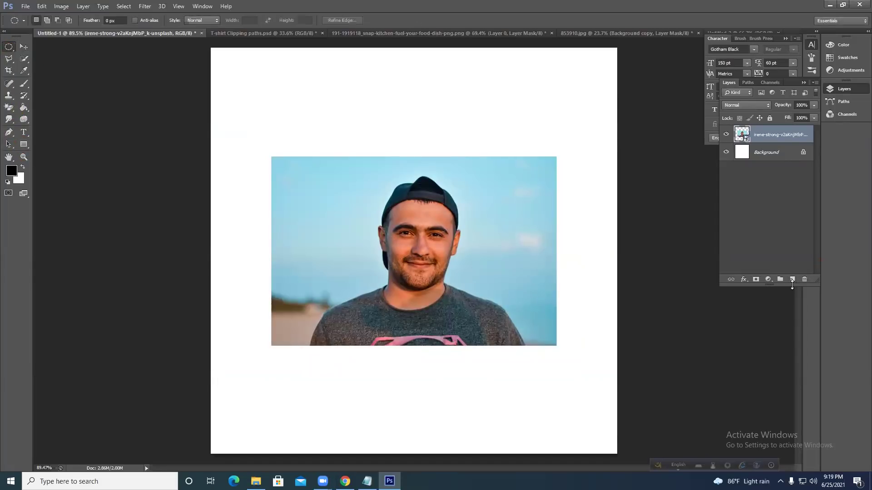
{"action": "left_click", "coordinate": [792, 280]}
{"action": "left_click_drag", "start_coordinate": [427, 240], "coordinate": [524, 308]}
{"action": "left_click_drag", "start_coordinate": [526, 307], "coordinate": [528, 310]}
Fill the circular selection with black, deselect it, and adjust the circle and photo so the circle covers the man's head.
{"action": "left_click", "coordinate": [23, 48]}
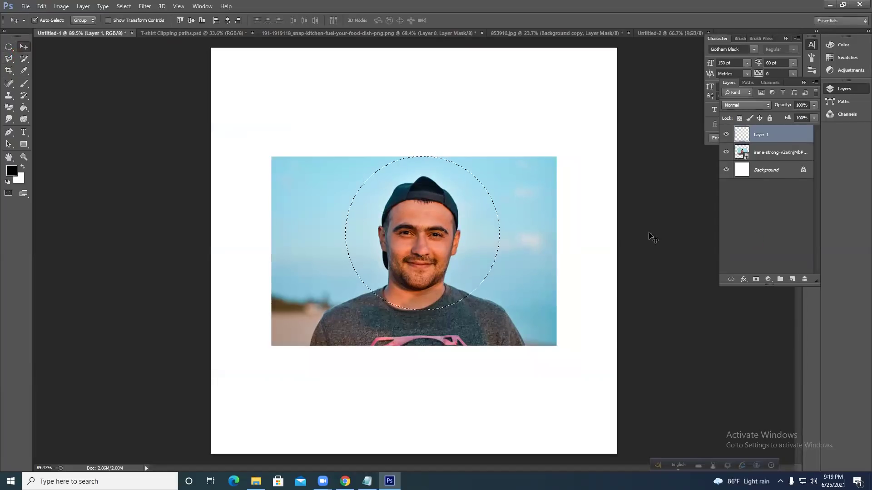
{"action": "key", "text": "alt+BackSpace"}
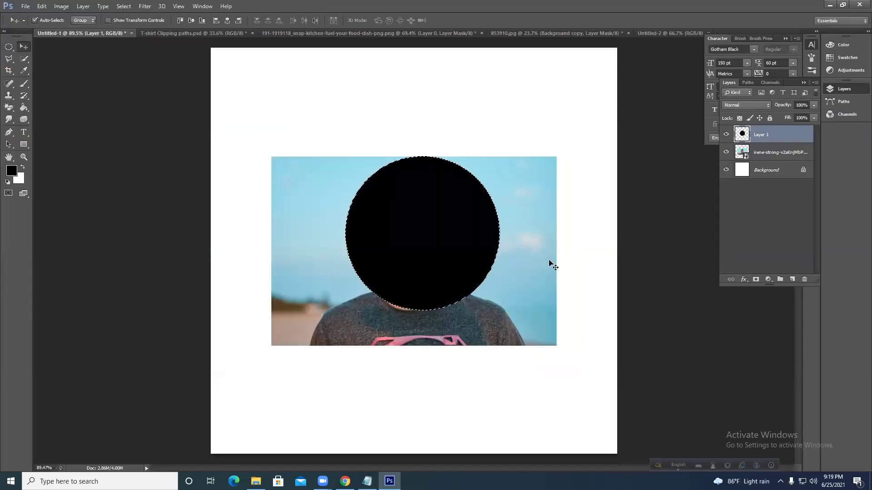
{"action": "key", "text": "ctrl+d"}
{"action": "left_click_drag", "start_coordinate": [458, 231], "coordinate": [454, 242]}
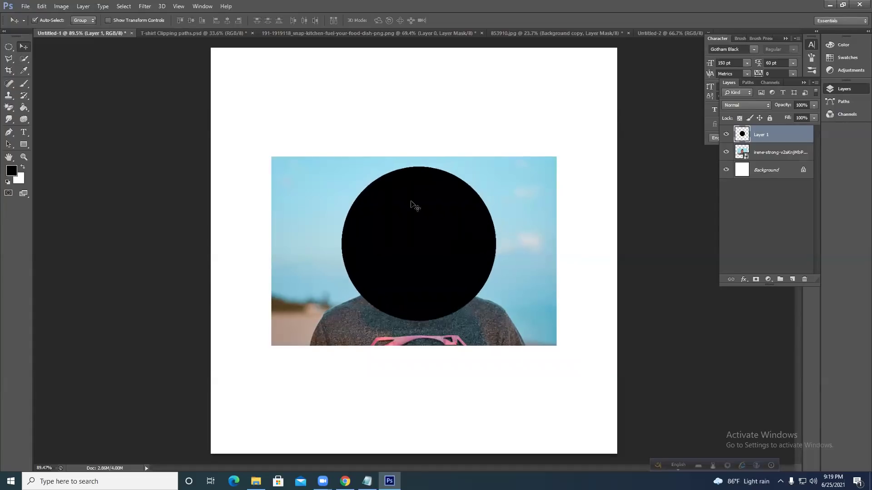
{"action": "left_click_drag", "start_coordinate": [515, 228], "coordinate": [515, 225]}
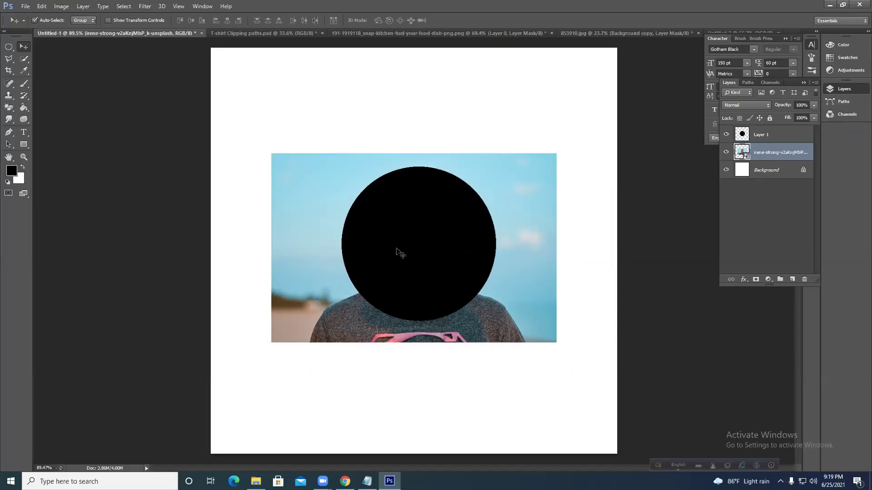
Clip the photo to the black circle by placing it above with a clipping mask, and move both layers up and left.
{"action": "left_click_drag", "start_coordinate": [790, 161], "coordinate": [783, 135]}
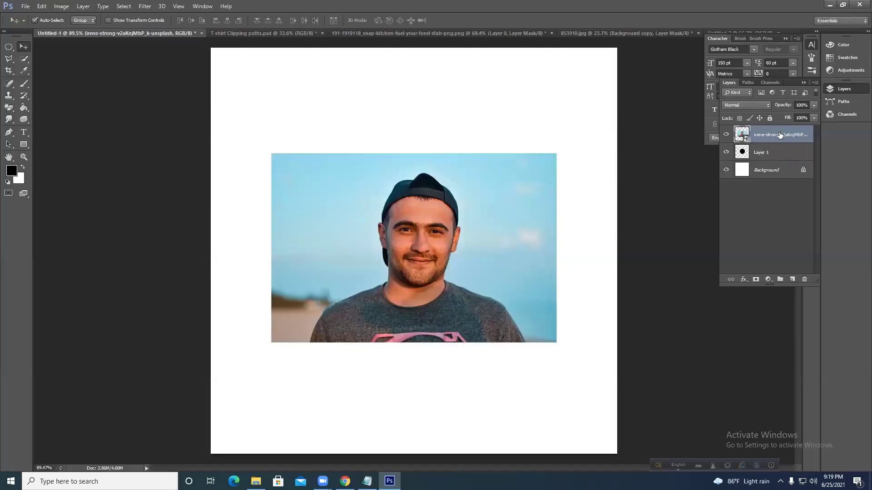
{"action": "right_click", "coordinate": [780, 135]}
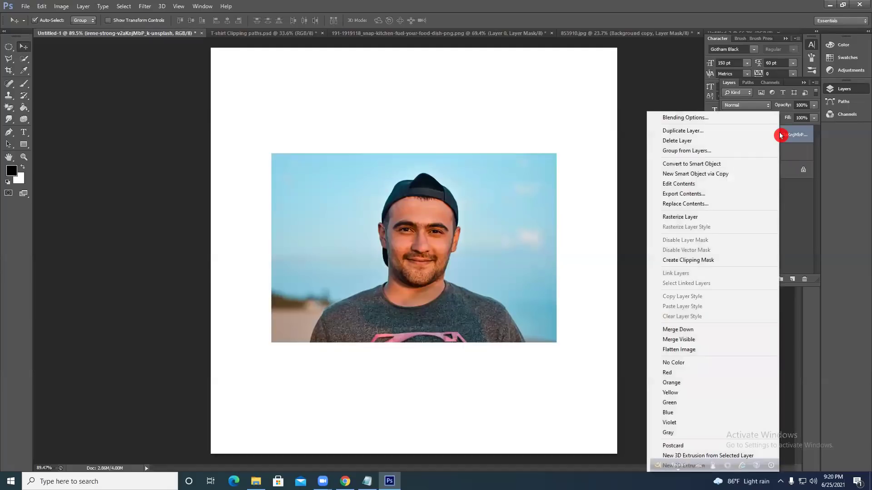
{"action": "left_click", "coordinate": [701, 262]}
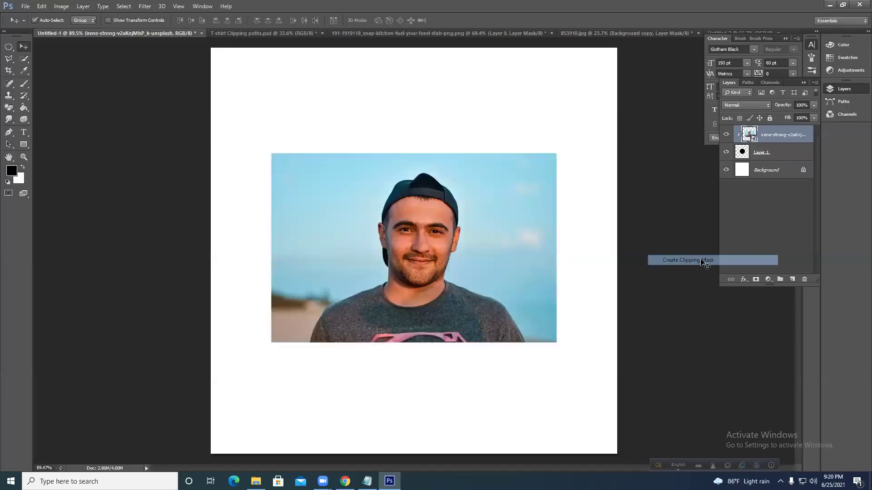
{"action": "left_click_drag", "start_coordinate": [325, 144], "coordinate": [502, 325]}
{"action": "left_click_drag", "start_coordinate": [412, 295], "coordinate": [388, 261]}
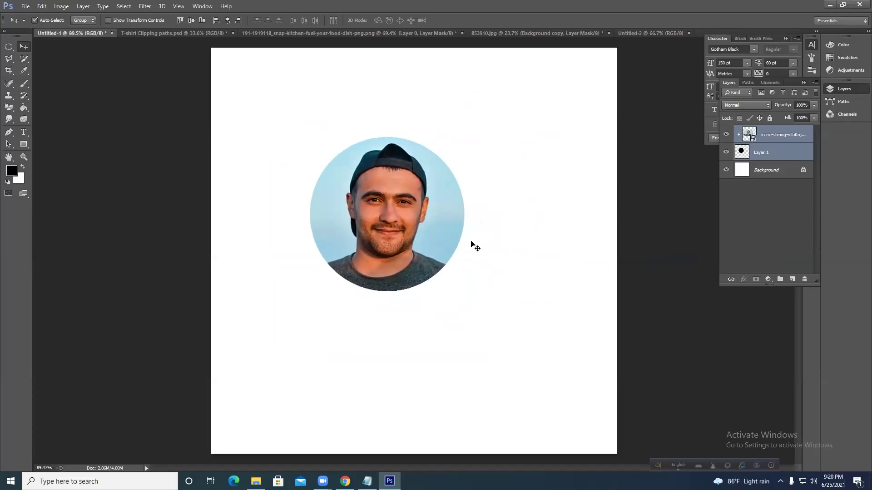
Release the clipping mask from the photo layer of the man in the cap.
{"action": "right_click", "coordinate": [797, 135]}
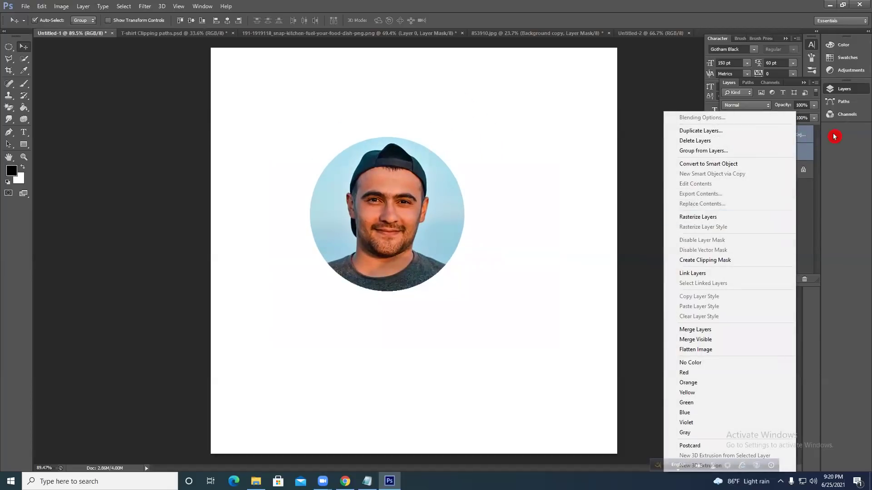
{"action": "left_click", "coordinate": [813, 143]}
{"action": "left_click", "coordinate": [795, 135]}
{"action": "right_click", "coordinate": [795, 135]}
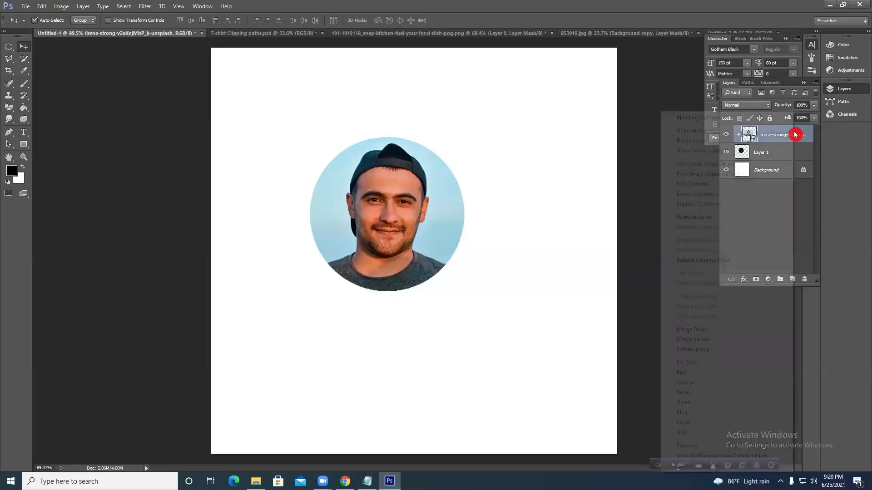
{"action": "left_click", "coordinate": [711, 263]}
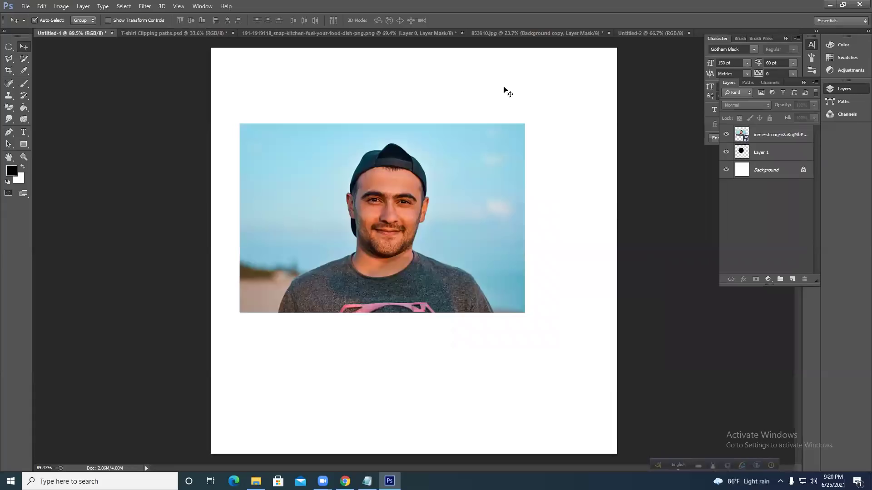
Move the photo slightly up and right over the black circle and clip it to the circle again with a clipping mask.
{"action": "left_click", "coordinate": [799, 135]}
{"action": "mouse_move", "coordinate": [363, 219]}
{"action": "left_mouse_down"}
{"action": "mouse_move", "coordinate": [373, 250]}
{"action": "mouse_move", "coordinate": [368, 221]}
{"action": "left_mouse_up"}
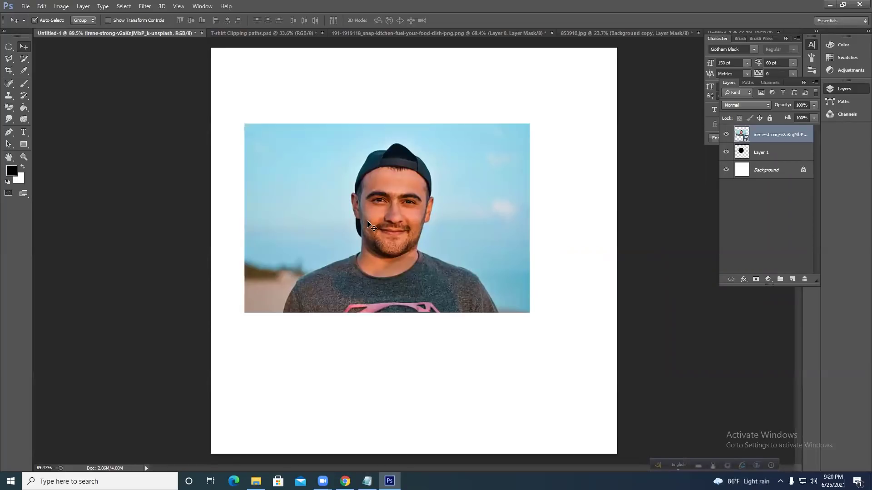
{"action": "right_click", "coordinate": [793, 135]}
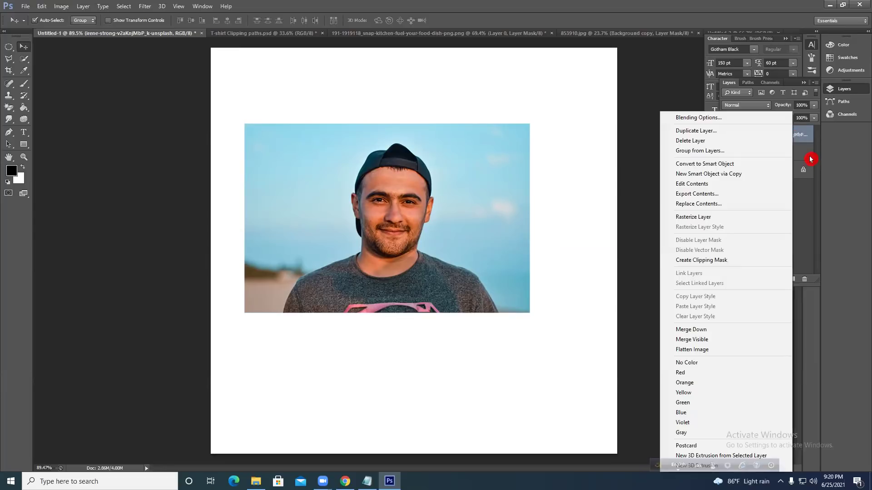
{"action": "left_click", "coordinate": [803, 151]}
{"action": "left_click_drag", "start_coordinate": [469, 220], "coordinate": [461, 188]}
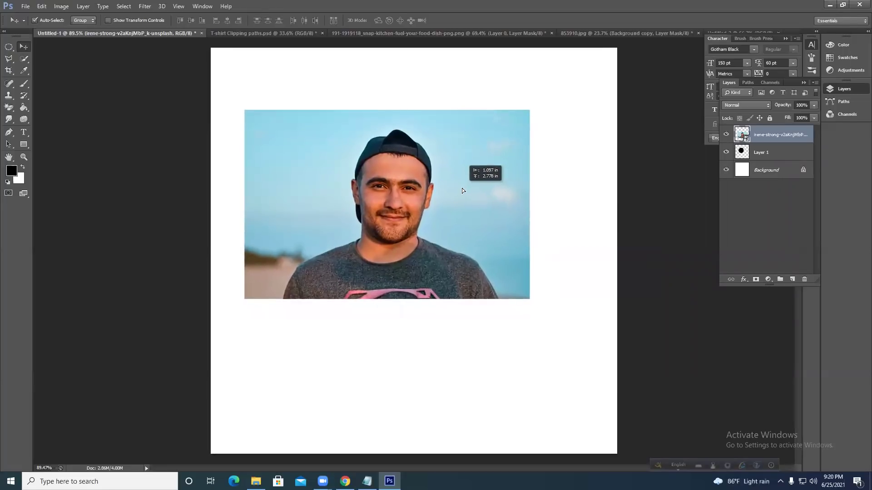
{"action": "right_click", "coordinate": [794, 131]}
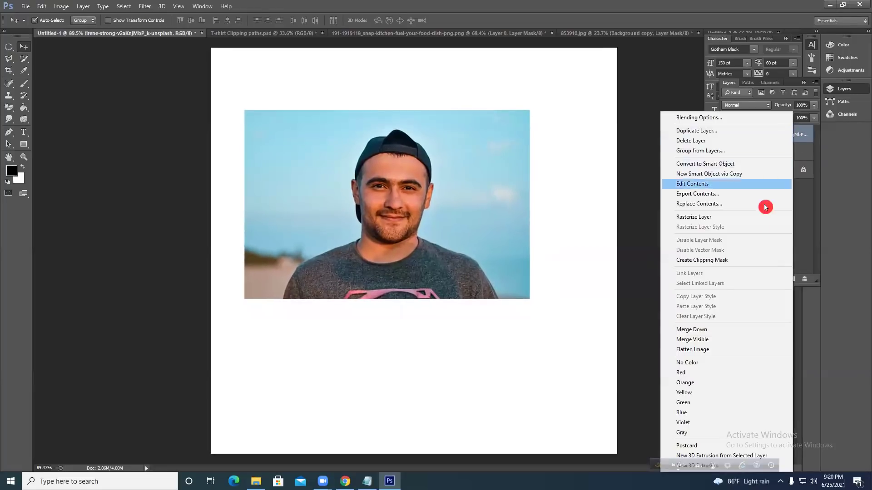
{"action": "left_click", "coordinate": [736, 262]}
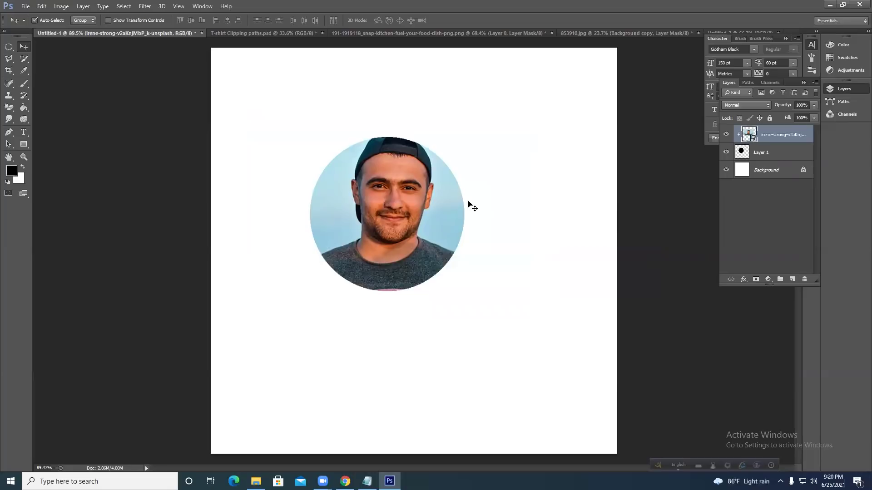
Lower the photo inside the circle to show the whole cap, and reposition the photo and circle together on the canvas.
{"action": "left_click_drag", "start_coordinate": [403, 191], "coordinate": [407, 209]}
{"action": "left_click_drag", "start_coordinate": [541, 365], "coordinate": [351, 172]}
{"action": "left_click_drag", "start_coordinate": [389, 193], "coordinate": [394, 227]}
{"action": "left_click", "coordinate": [527, 234]}
{"action": "left_click_drag", "start_coordinate": [533, 264], "coordinate": [328, 140]}
{"action": "left_click", "coordinate": [492, 241]}
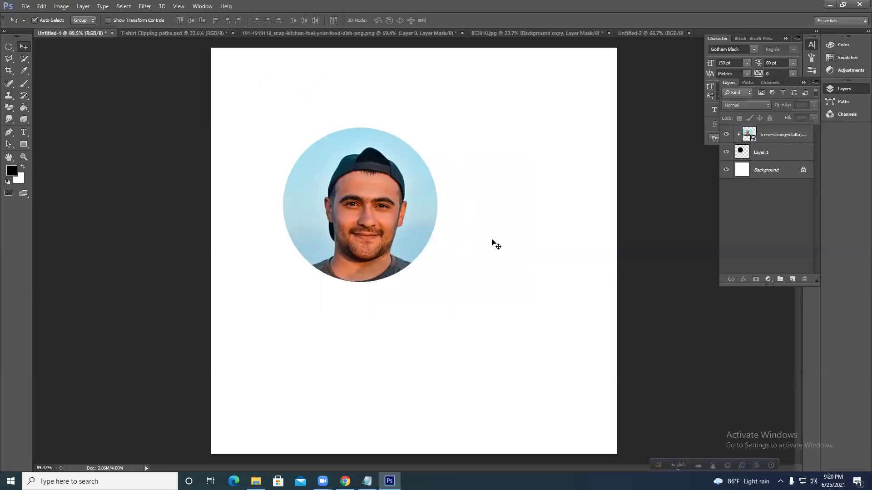
Select the photo layer together with Layer 1 and move the clipped portrait right and slightly up.
{"action": "left_click", "coordinate": [801, 137]}
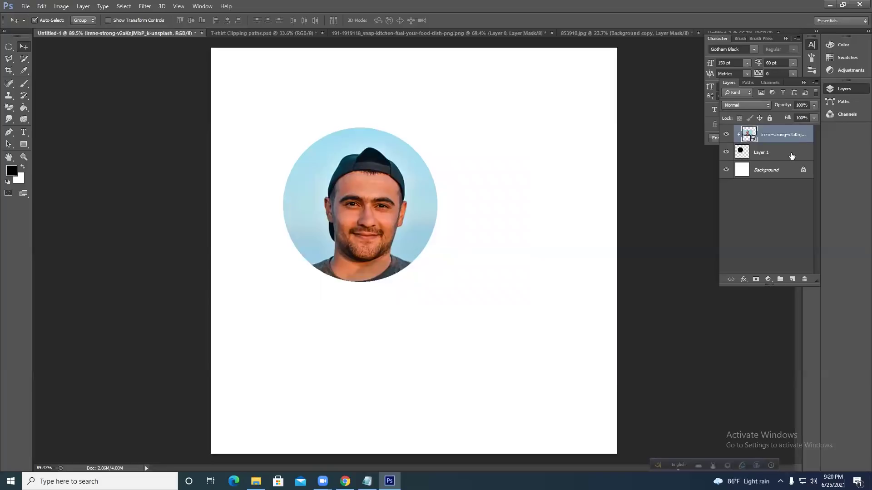
{"action": "left_click", "coordinate": [792, 156], "text": "shift"}
{"action": "left_click_drag", "start_coordinate": [366, 246], "coordinate": [430, 241]}
{"action": "left_click", "coordinate": [542, 258]}
{"action": "left_click_drag", "start_coordinate": [347, 117], "coordinate": [494, 268]}
{"action": "left_click_drag", "start_coordinate": [468, 234], "coordinate": [440, 225]}
Release the photo layer's clipping mask and move the full photo slightly up.
{"action": "right_click", "coordinate": [774, 136]}
{"action": "left_click", "coordinate": [796, 154]}
{"action": "left_click", "coordinate": [790, 159]}
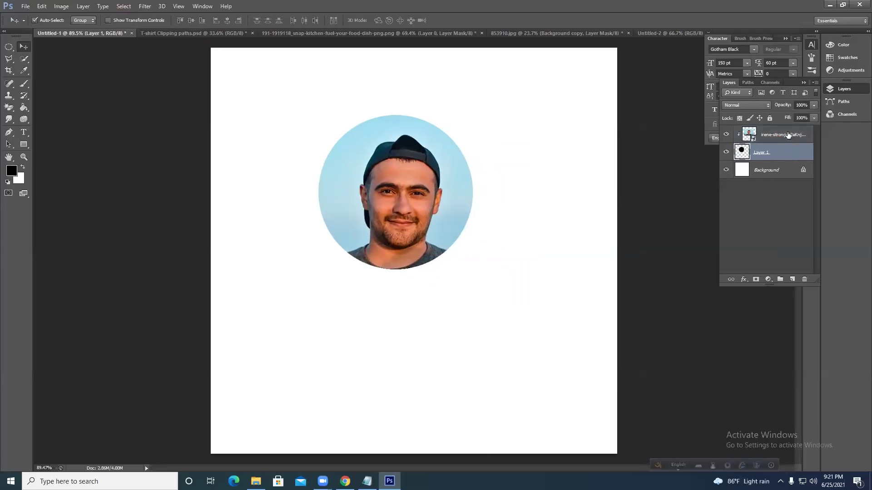
{"action": "right_click", "coordinate": [790, 135]}
{"action": "left_click", "coordinate": [717, 257]}
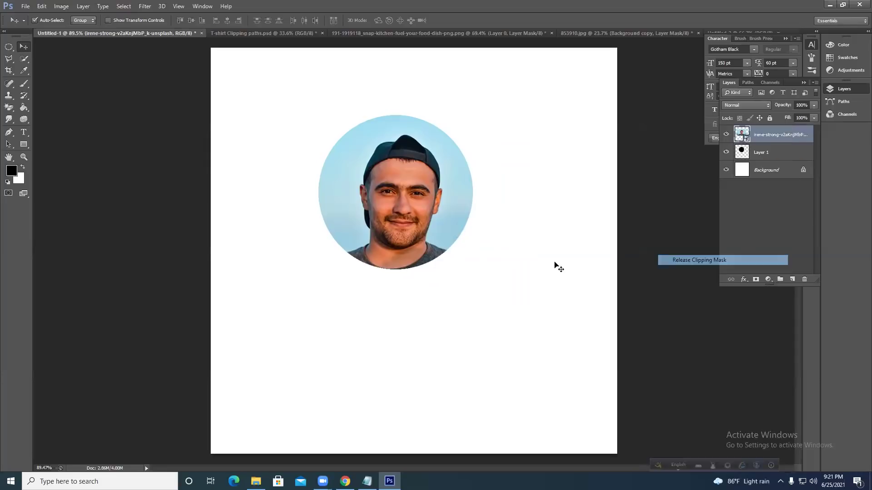
{"action": "left_click_drag", "start_coordinate": [477, 257], "coordinate": [477, 239]}
{"action": "left_click", "coordinate": [763, 153]}
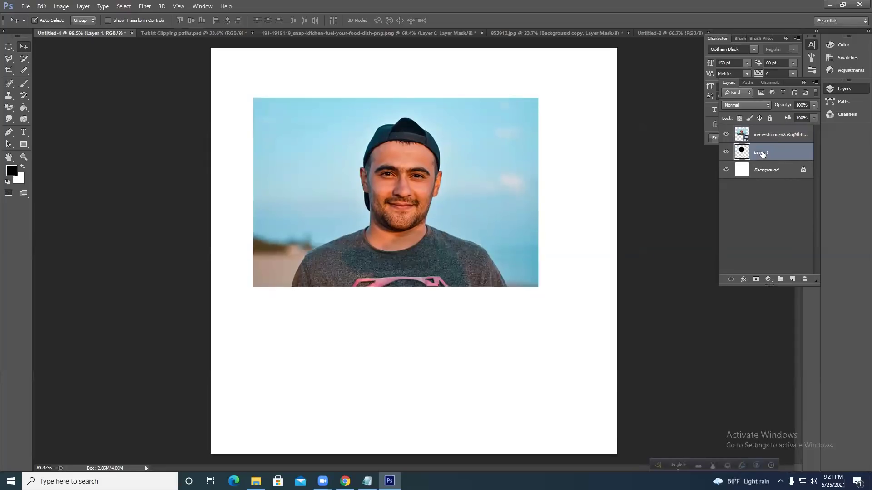
{"action": "key", "text": "Delete"}
{"action": "left_click", "coordinate": [9, 132]}
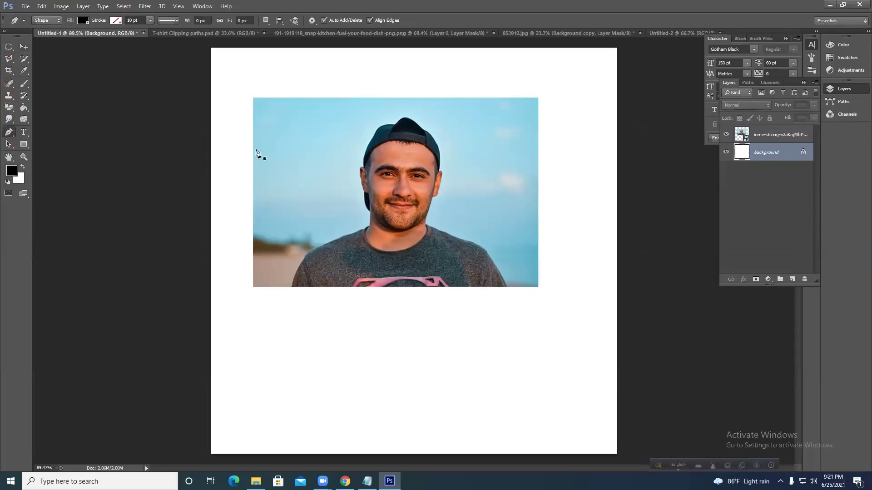
{"action": "left_click", "coordinate": [398, 119]}
{"action": "left_click", "coordinate": [309, 252]}
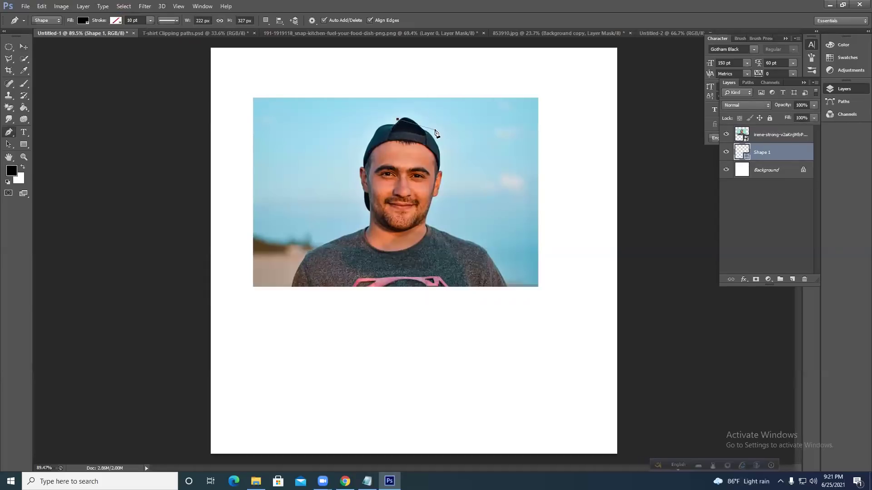
{"action": "key", "text": "ctrl+alt+z"}
{"action": "key", "text": "ctrl+alt+z"}
{"action": "key", "text": "ctrl+alt+z"}
{"action": "key", "text": "ctrl+alt+z"}
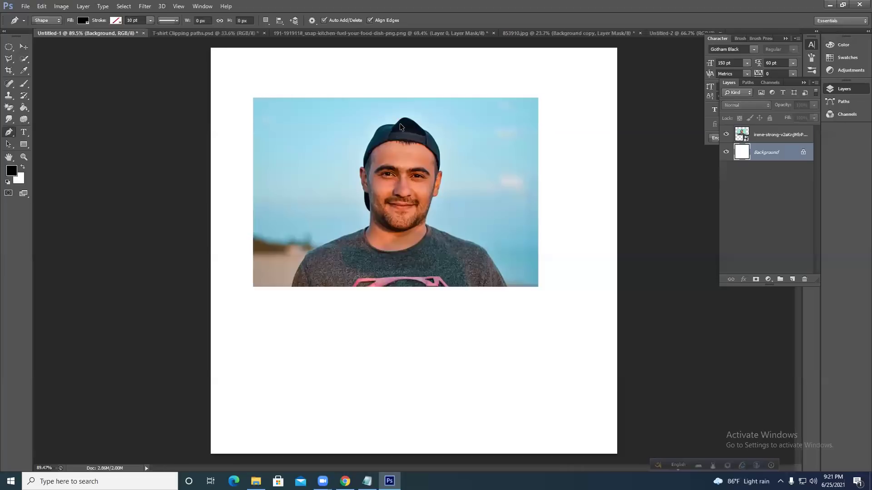
Draw a black downward-pointing triangle shape about 426 by 382 px over the man's head with the Pen tool and nudge it up and left.
{"action": "left_click", "coordinate": [323, 118]}
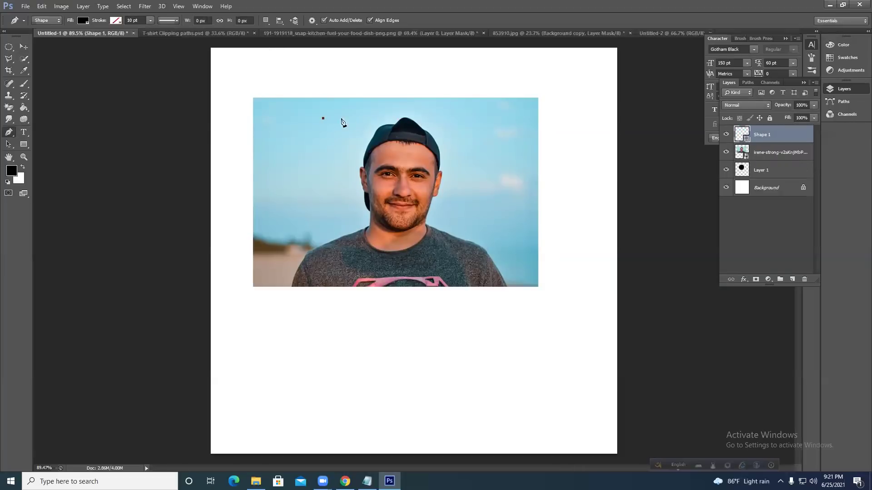
{"action": "left_click", "coordinate": [496, 119]}
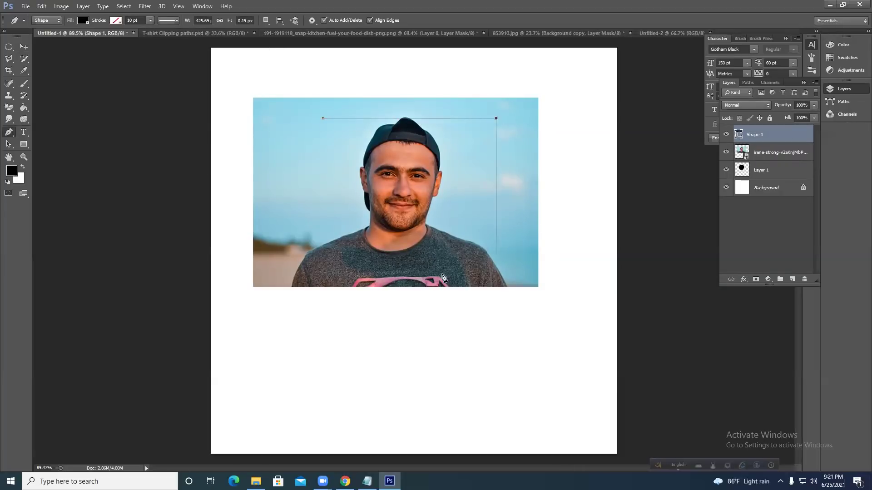
{"action": "left_click", "coordinate": [407, 273]}
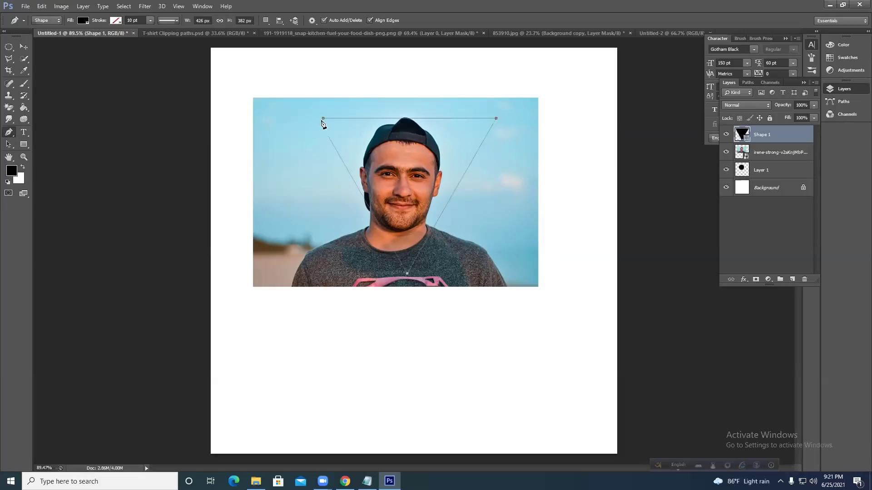
{"action": "left_click", "coordinate": [322, 119]}
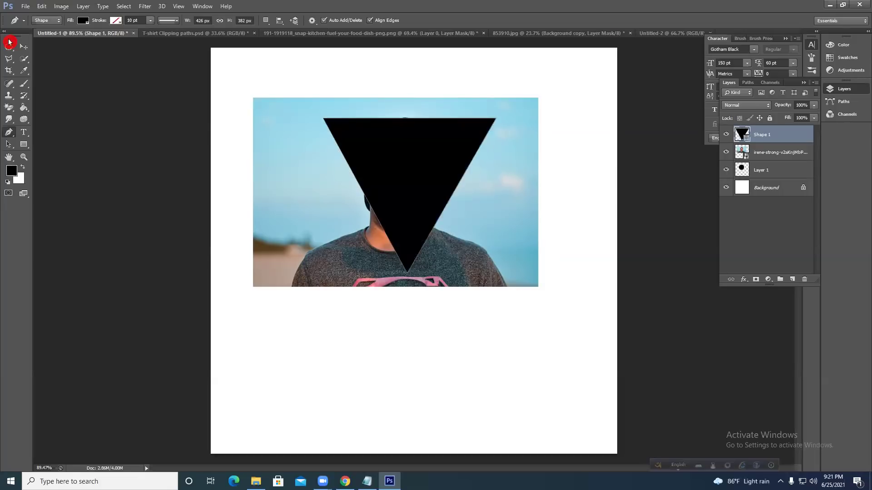
{"action": "left_click", "coordinate": [24, 47]}
{"action": "left_click_drag", "start_coordinate": [417, 210], "coordinate": [413, 206]}
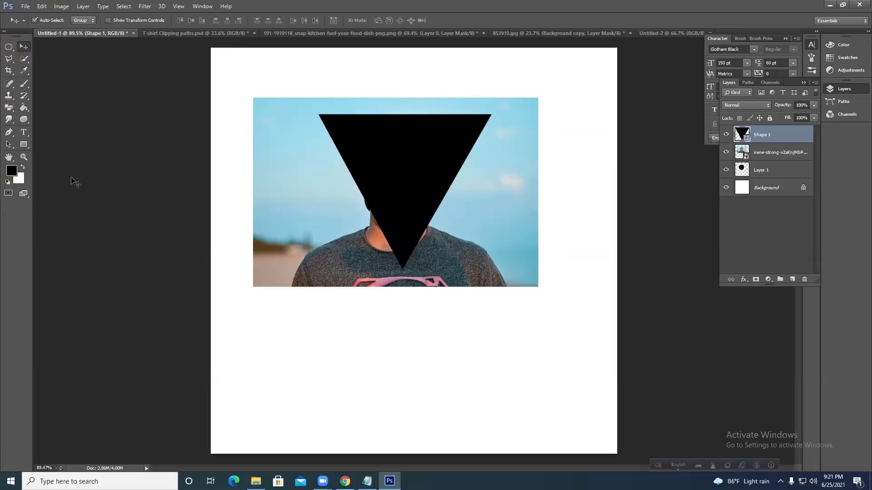
Round the triangle's lower point into a wide smooth curve with the Convert Point tool.
{"action": "left_click_drag", "start_coordinate": [9, 132], "coordinate": [39, 166]}
{"action": "left_click_drag", "start_coordinate": [402, 269], "coordinate": [378, 265]}
{"action": "key", "text": "ctrl+z"}
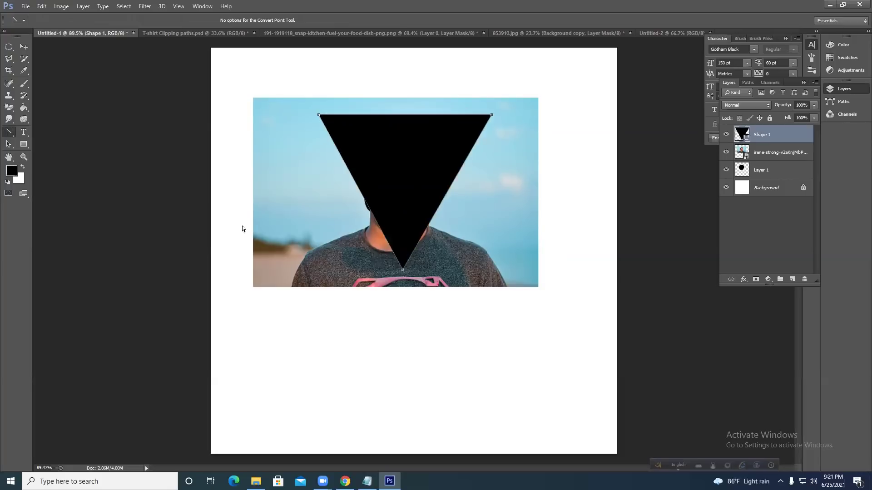
{"action": "scroll", "coordinate": [404, 270], "scroll_direction": "up", "scroll_amount": 8}
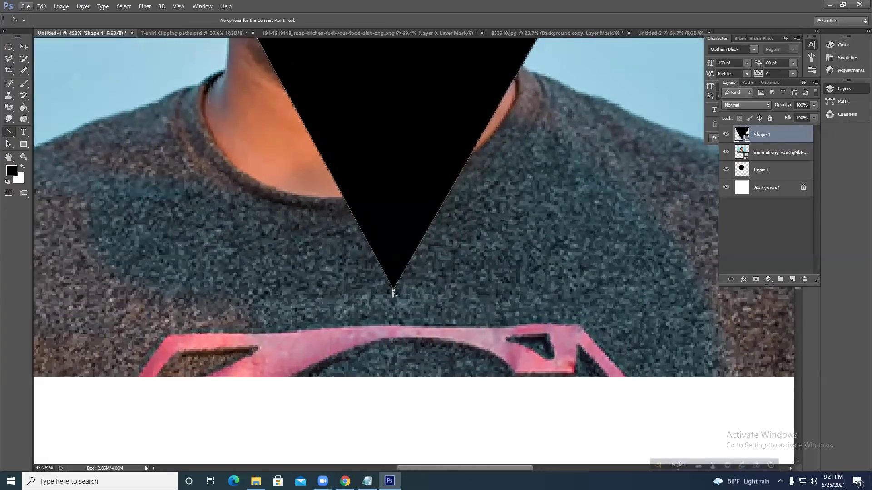
{"action": "left_click_drag", "start_coordinate": [392, 290], "coordinate": [34, 269]}
{"action": "scroll", "coordinate": [424, 298], "scroll_direction": "down", "scroll_amount": 8}
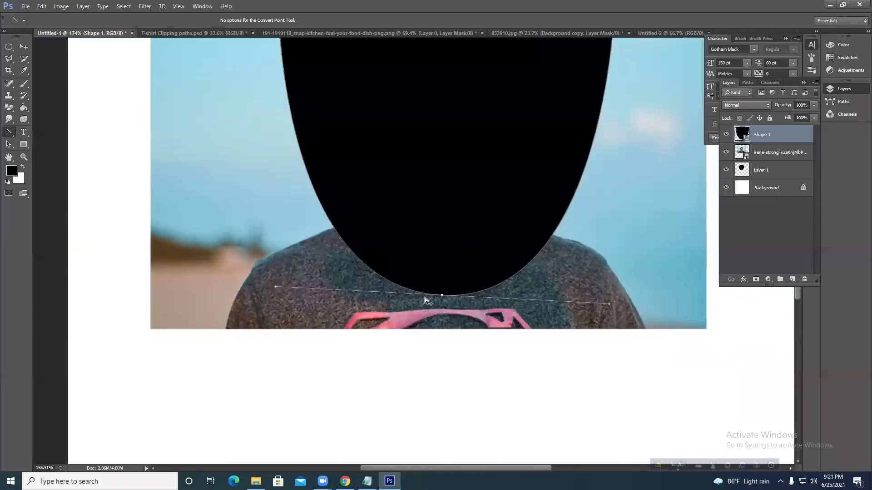
{"action": "left_click", "coordinate": [24, 46]}
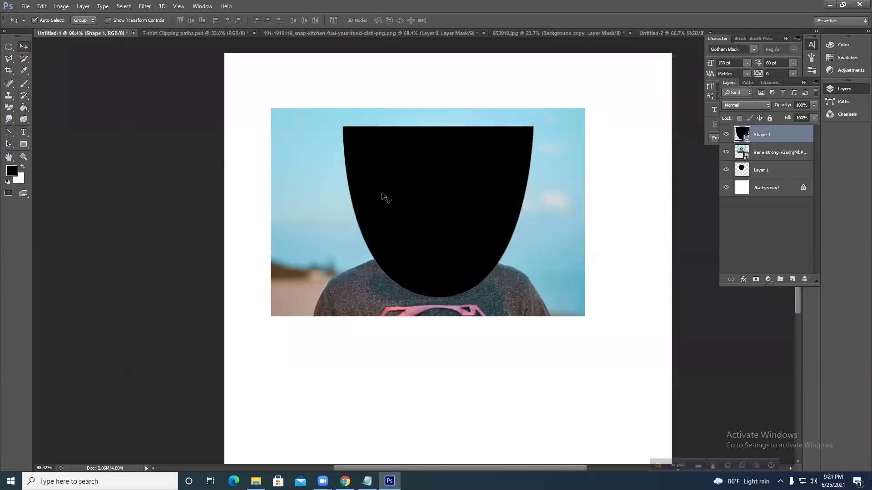
Bring the photo layer above Shape 1 and clip it to the rounded shape with a clipping mask.
{"action": "left_click", "coordinate": [783, 157]}
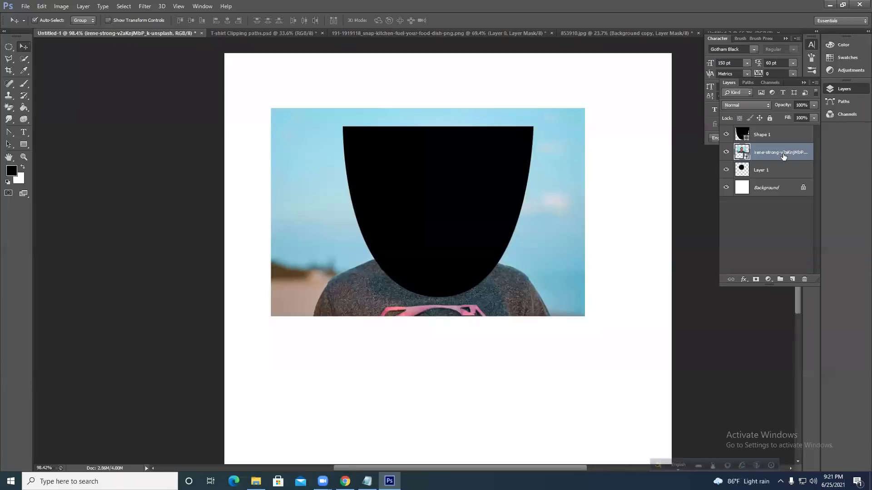
{"action": "key", "text": "ctrl+bracketright"}
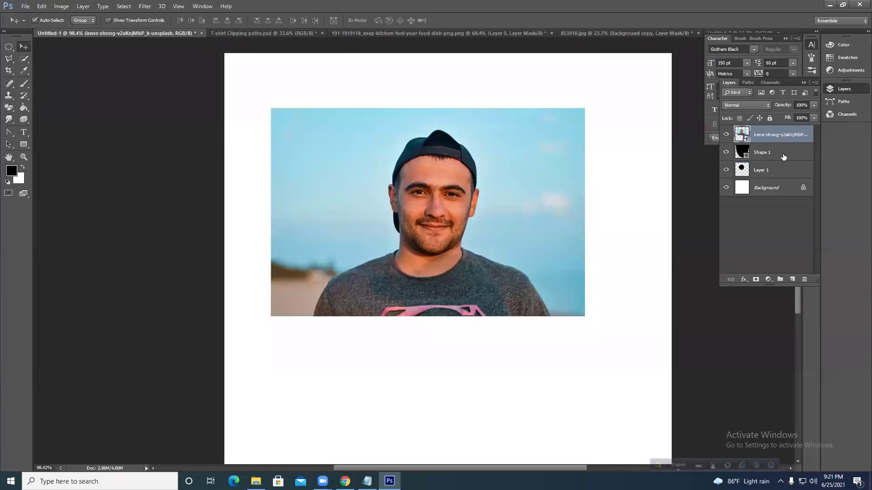
{"action": "right_click", "coordinate": [778, 135]}
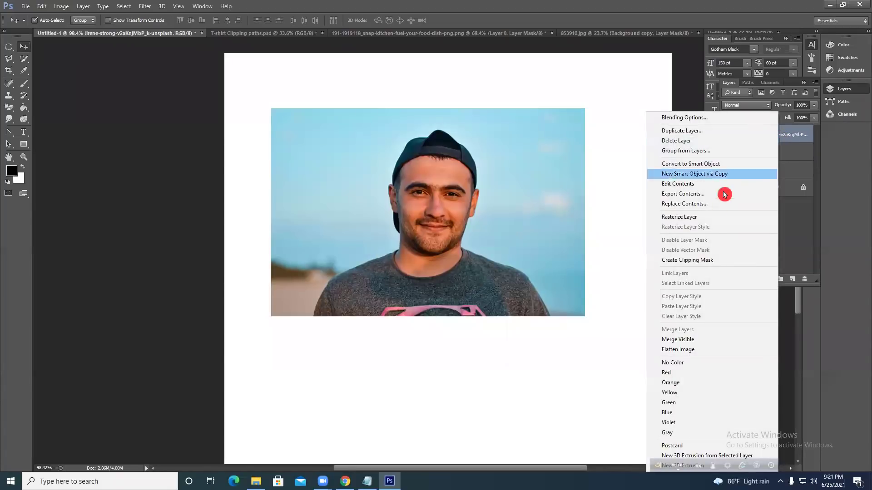
{"action": "left_click", "coordinate": [694, 262]}
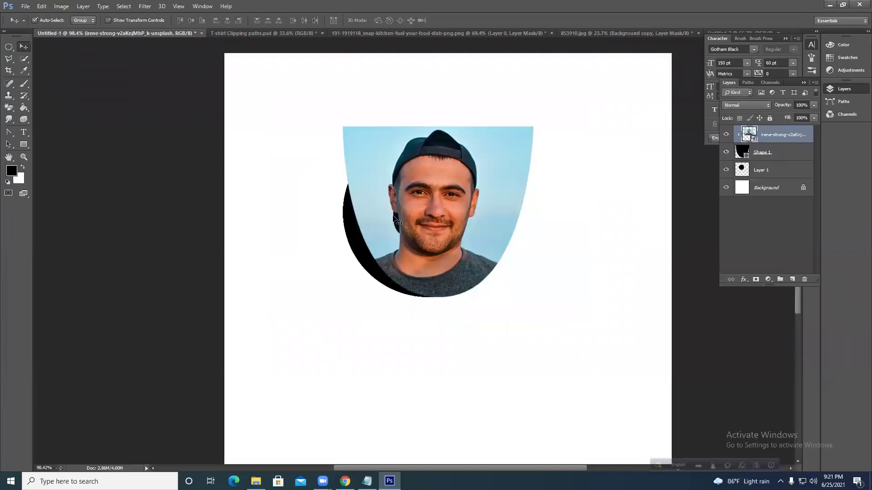
Separate the clipped portrait from the black circle and delete the circle, the photo and the shape from the canvas.
{"action": "left_click_drag", "start_coordinate": [564, 139], "coordinate": [622, 182]}
{"action": "left_click_drag", "start_coordinate": [389, 220], "coordinate": [346, 276]}
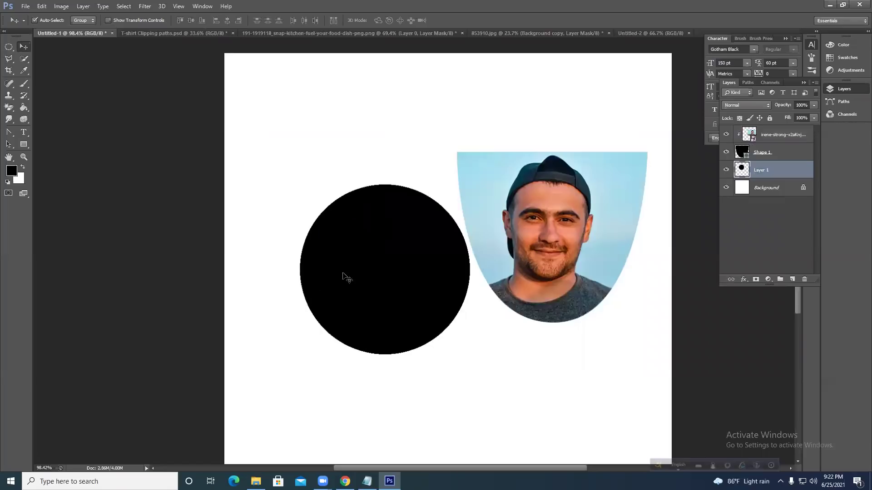
{"action": "key", "text": "Delete"}
{"action": "left_click_drag", "start_coordinate": [451, 129], "coordinate": [565, 304]}
{"action": "left_click_drag", "start_coordinate": [583, 271], "coordinate": [500, 279]}
{"action": "key", "text": "Delete"}
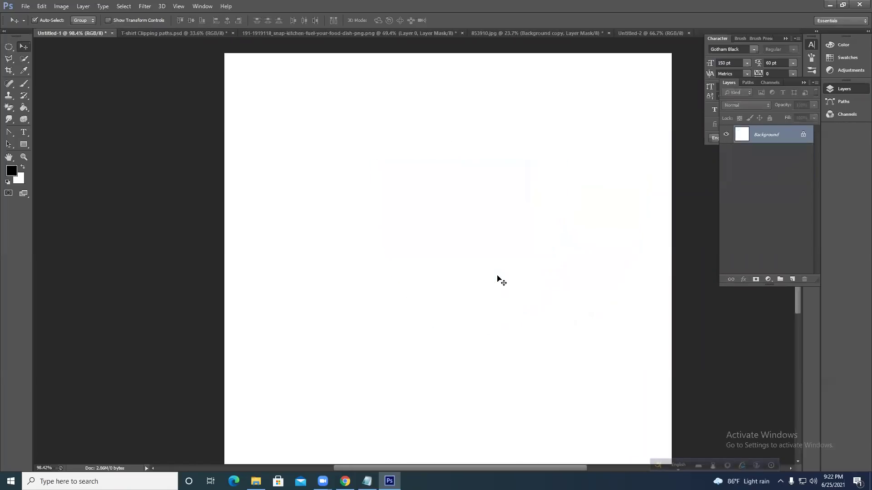
Place the image file "unnamed" from the Class 05 folder and shift it right and slightly down to centre it on the canvas.
{"action": "left_click", "coordinate": [26, 6]}
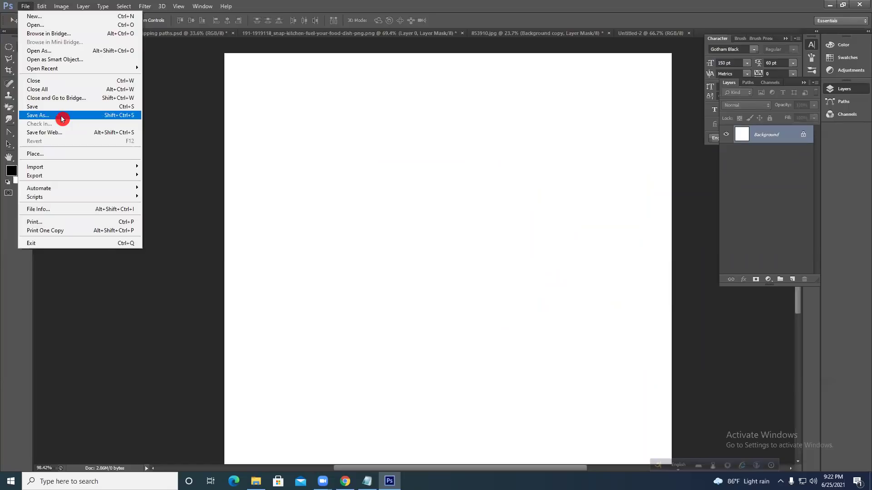
{"action": "left_click", "coordinate": [56, 155]}
{"action": "scroll", "coordinate": [495, 239], "scroll_direction": "down", "scroll_amount": 1}
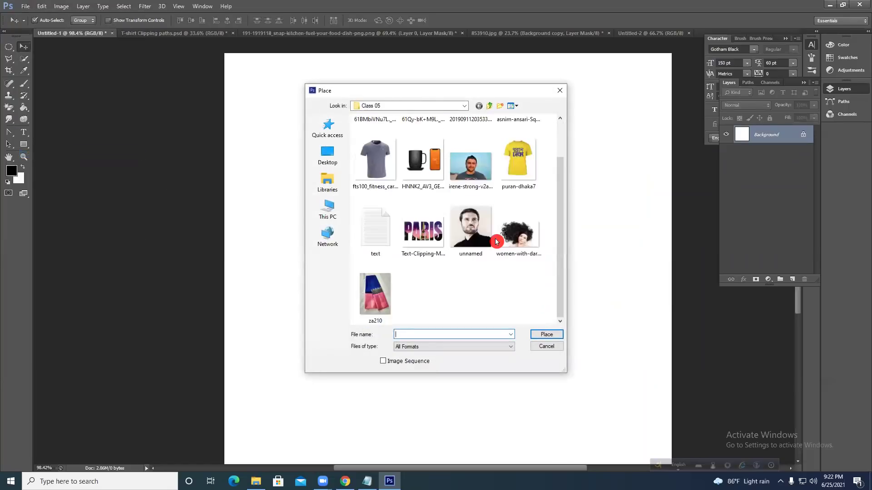
{"action": "scroll", "coordinate": [496, 241], "scroll_direction": "up", "scroll_amount": 1}
{"action": "scroll", "coordinate": [496, 239], "scroll_direction": "down", "scroll_amount": 1}
{"action": "left_click", "coordinate": [477, 178]}
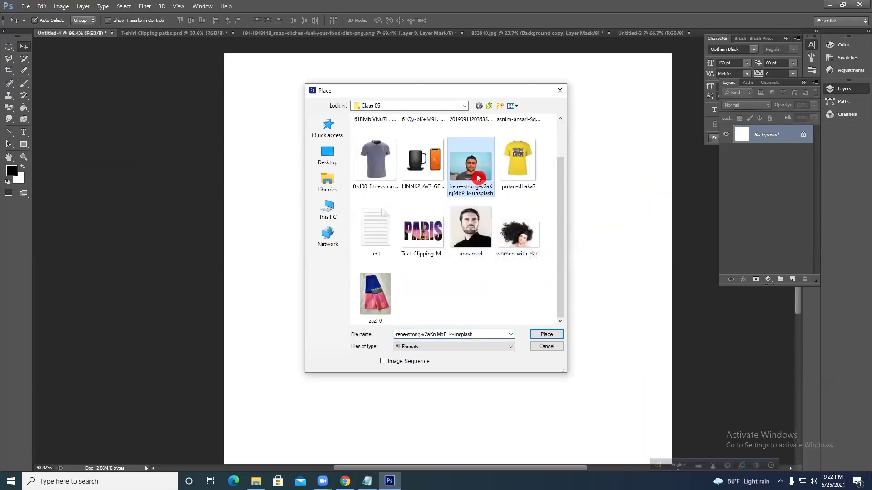
{"action": "left_click", "coordinate": [476, 229]}
{"action": "left_click", "coordinate": [546, 335]}
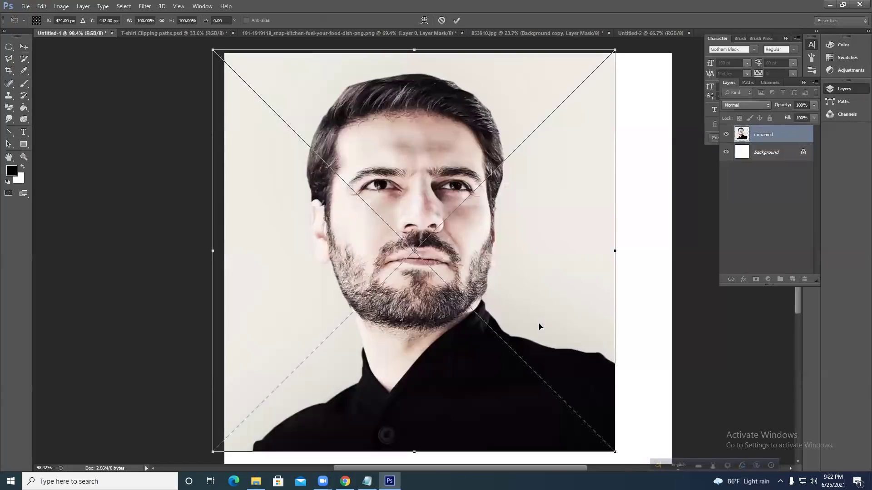
{"action": "left_click_drag", "start_coordinate": [492, 278], "coordinate": [511, 280]}
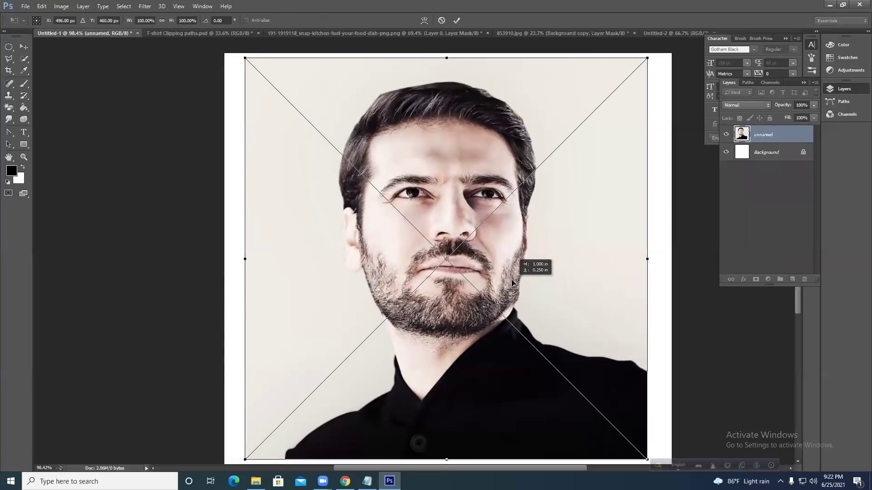
{"action": "left_click", "coordinate": [456, 20]}
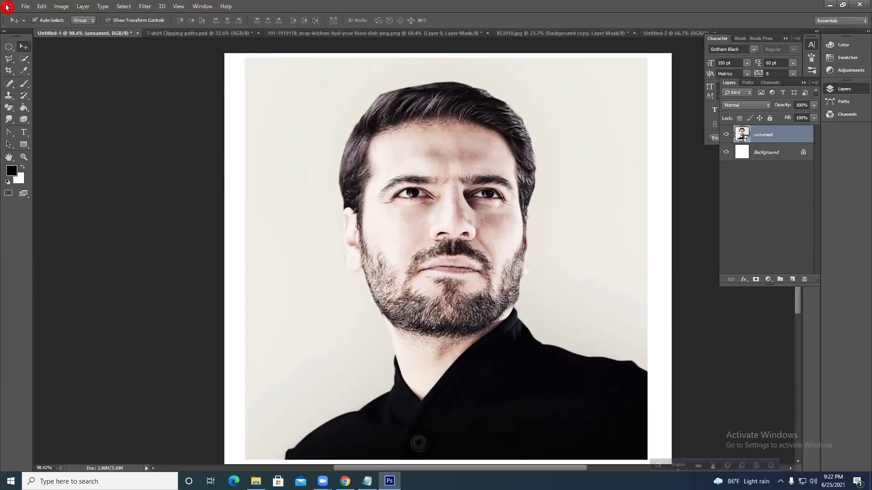
Add the two-line text "SAMI" / "YUSUF" in Gotham Black 150 pt over the portrait's face.
{"action": "left_click", "coordinate": [23, 132]}
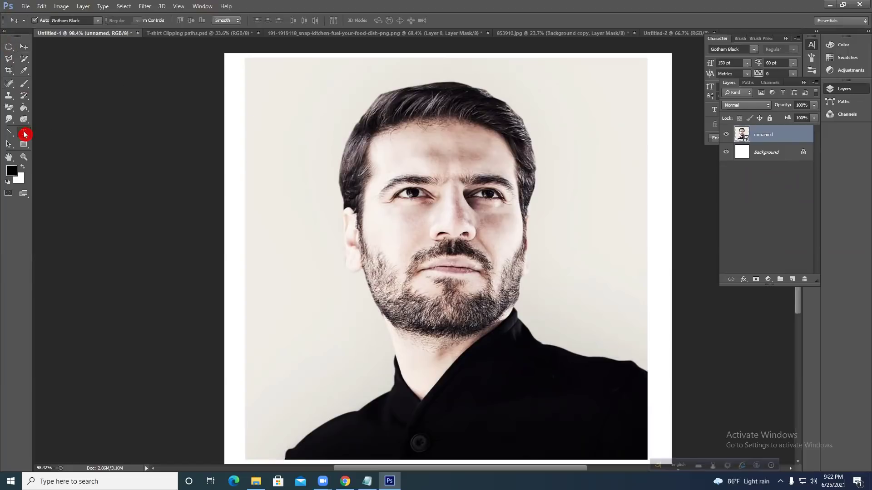
{"action": "left_click", "coordinate": [286, 255]}
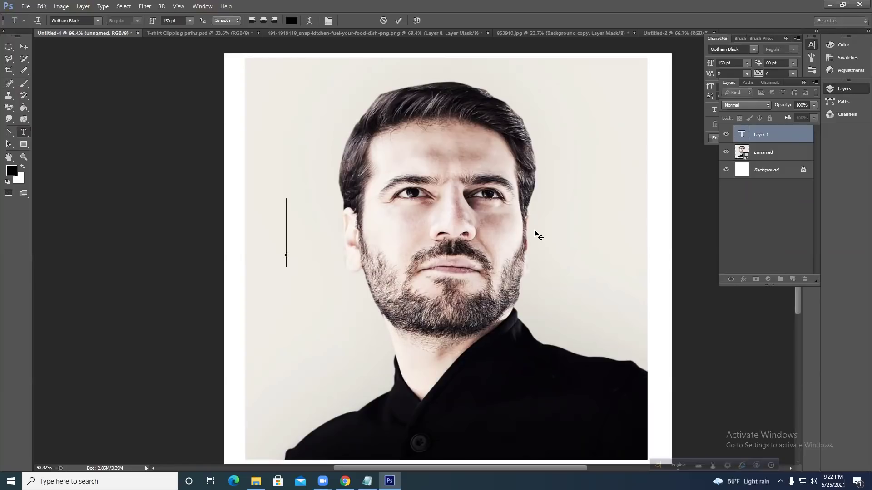
{"action": "type", "text": "SAMI"}
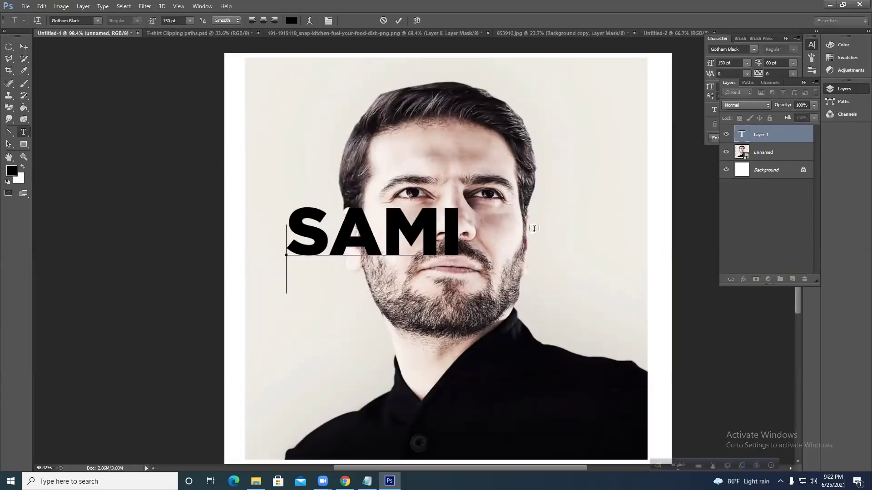
{"action": "key", "text": "Return"}
{"action": "type", "text": "YU"}
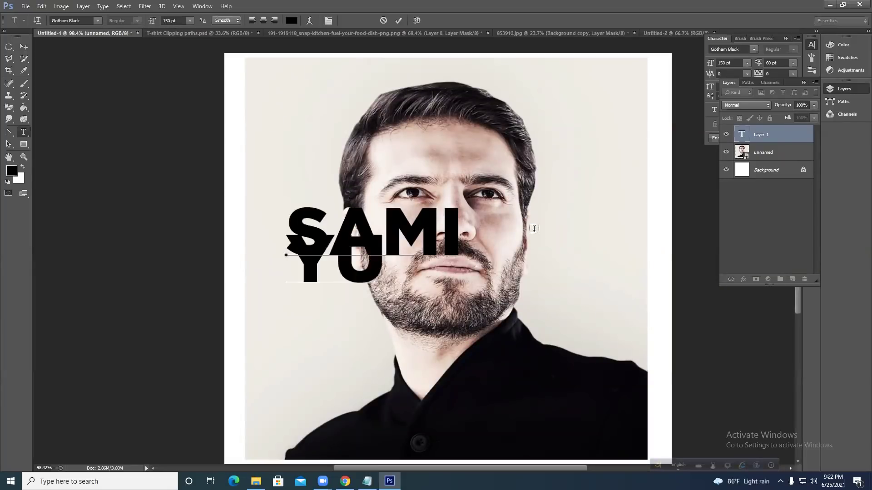
{"action": "type", "text": "SUF"}
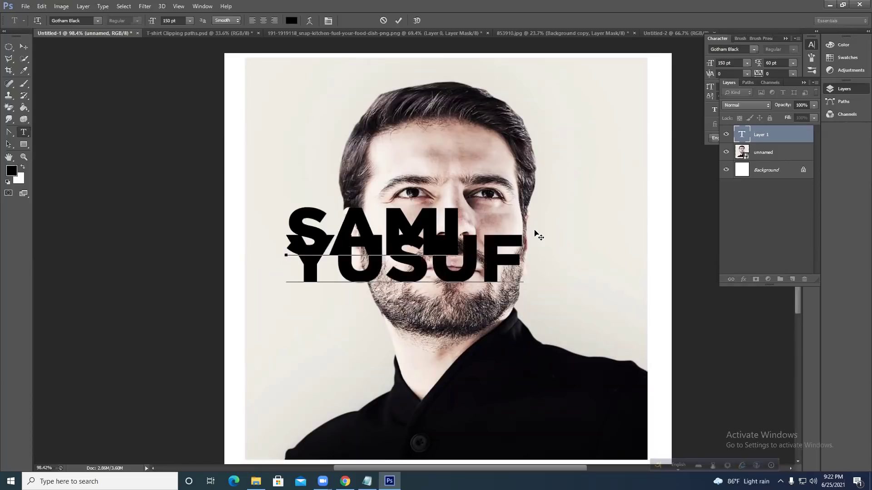
{"action": "left_click", "coordinate": [398, 20]}
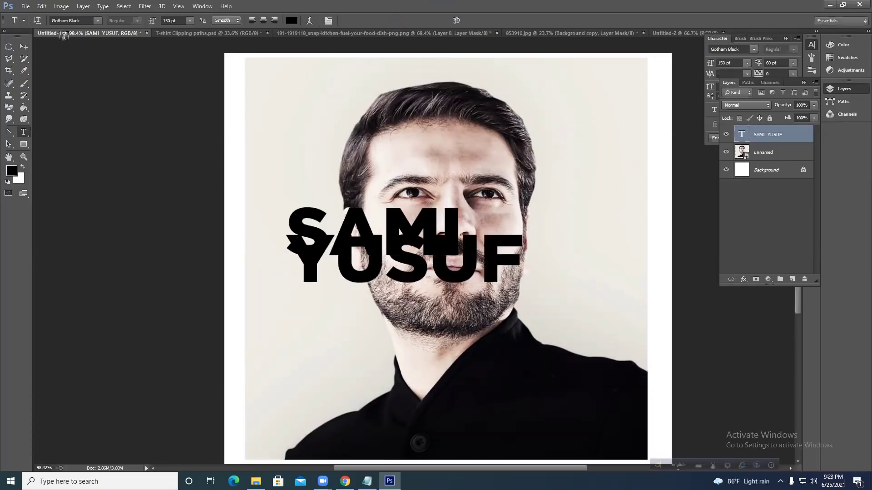
Change the colour of the text to pure bright red.
{"action": "left_click", "coordinate": [26, 48]}
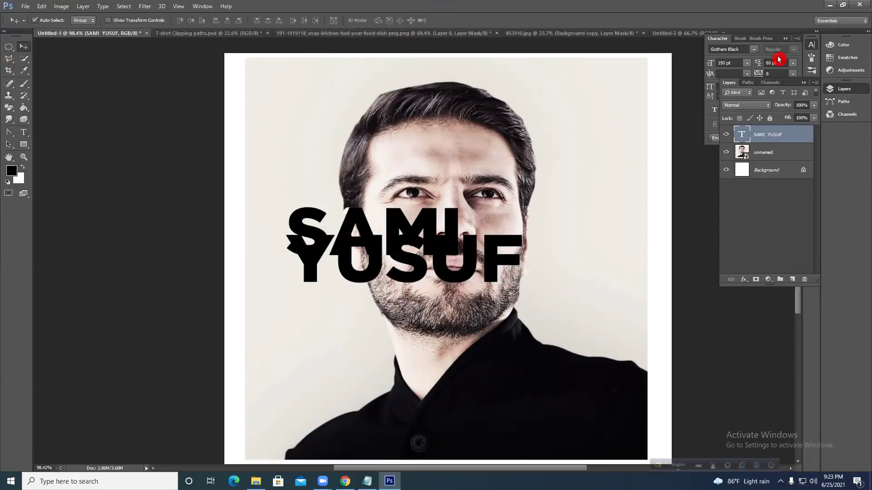
{"action": "left_click", "coordinate": [746, 65]}
{"action": "left_click", "coordinate": [789, 85]}
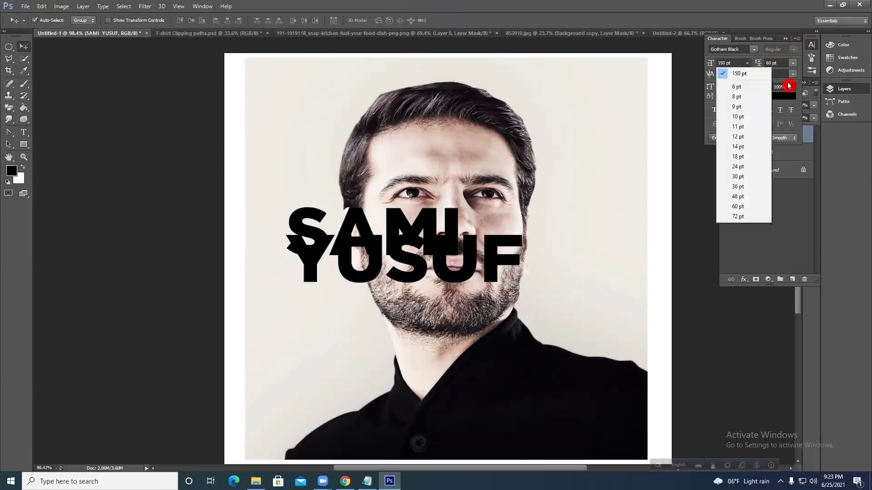
{"action": "left_click", "coordinate": [787, 97]}
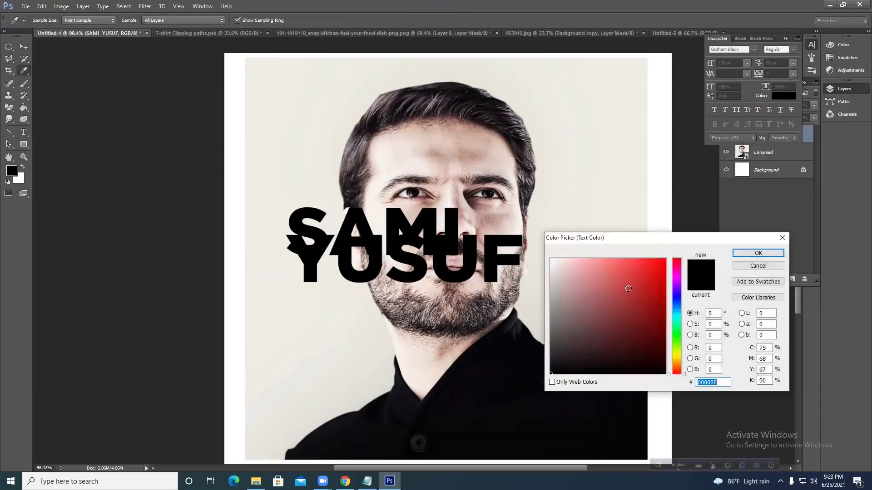
{"action": "left_click_drag", "start_coordinate": [628, 288], "coordinate": [677, 247]}
{"action": "left_click", "coordinate": [758, 254]}
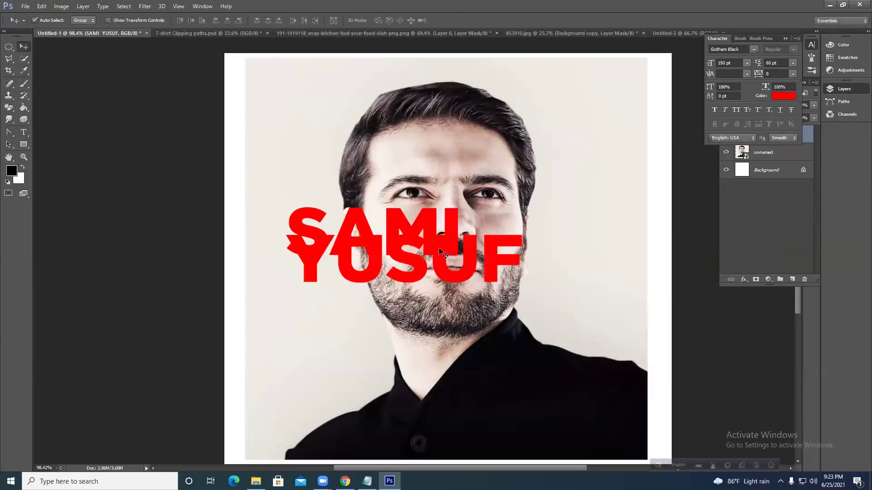
Set the text's leading to Auto and move the text up and right over the face.
{"action": "left_click_drag", "start_coordinate": [441, 279], "coordinate": [457, 267]}
{"action": "left_click", "coordinate": [793, 62]}
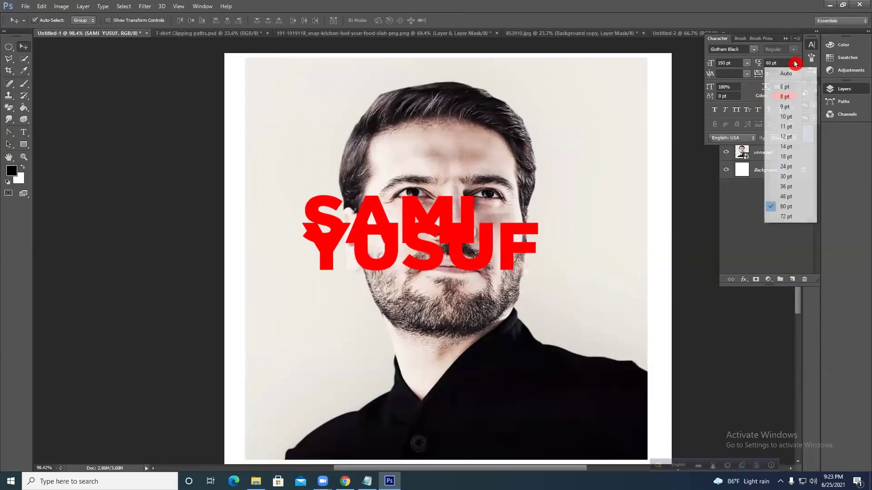
{"action": "left_click", "coordinate": [781, 71]}
{"action": "left_click_drag", "start_coordinate": [432, 239], "coordinate": [468, 233]}
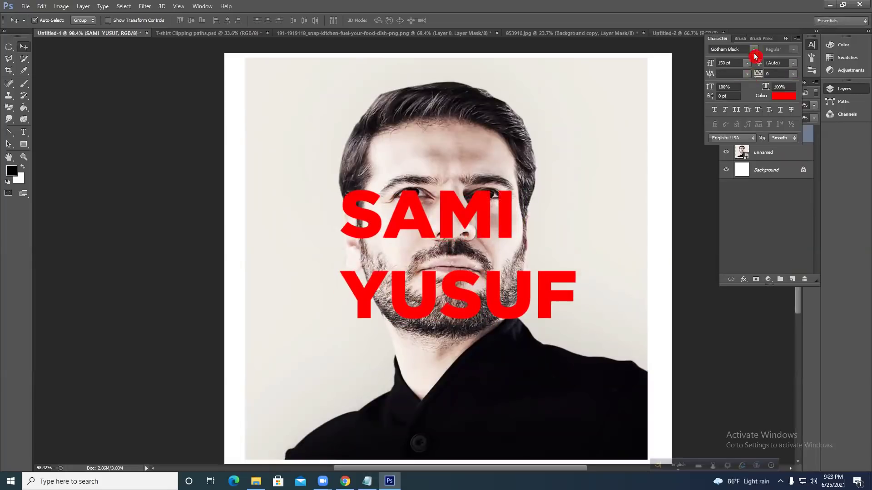
Centre-align the two text lines using the paragraph settings and reposition the text over the middle of the face.
{"action": "left_click", "coordinate": [182, 6]}
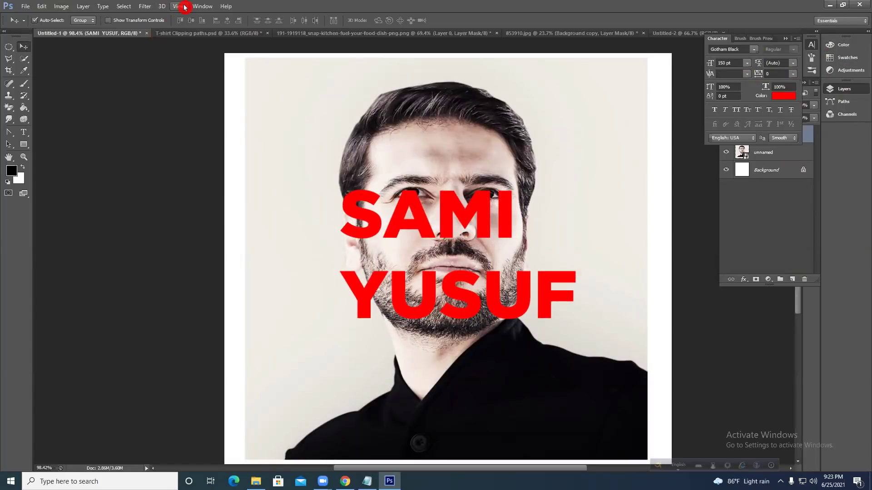
{"action": "mouse_move", "coordinate": [201, 7]}
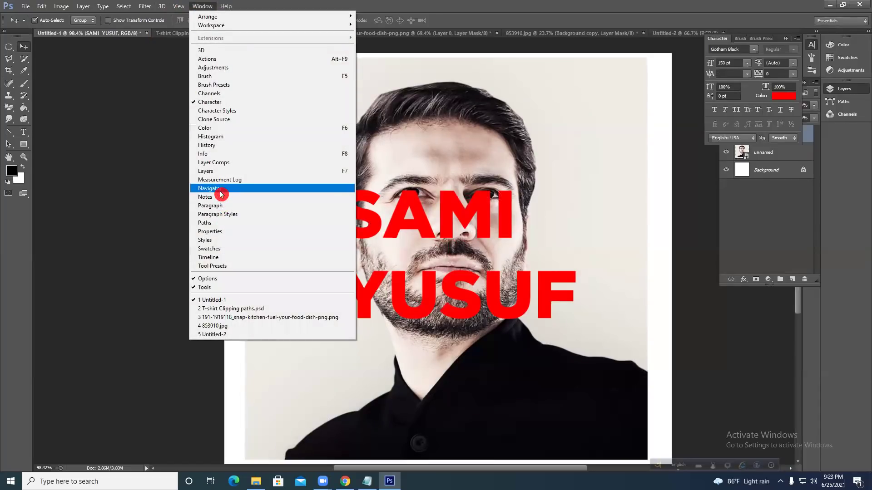
{"action": "left_click", "coordinate": [218, 205]}
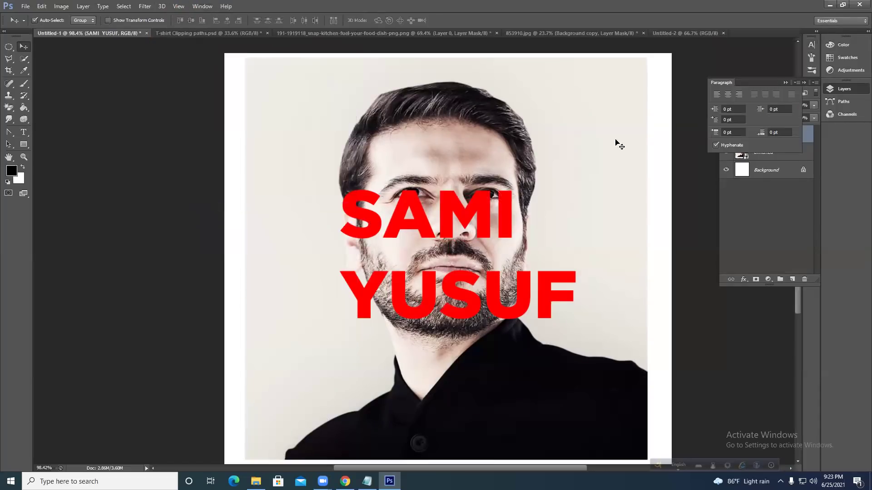
{"action": "left_click", "coordinate": [728, 94]}
{"action": "left_click_drag", "start_coordinate": [319, 236], "coordinate": [437, 236]}
{"action": "scroll", "coordinate": [418, 255], "scroll_direction": "down", "scroll_amount": 5}
{"action": "scroll", "coordinate": [438, 236], "scroll_direction": "up", "scroll_amount": 4}
{"action": "key", "text": "alt"}
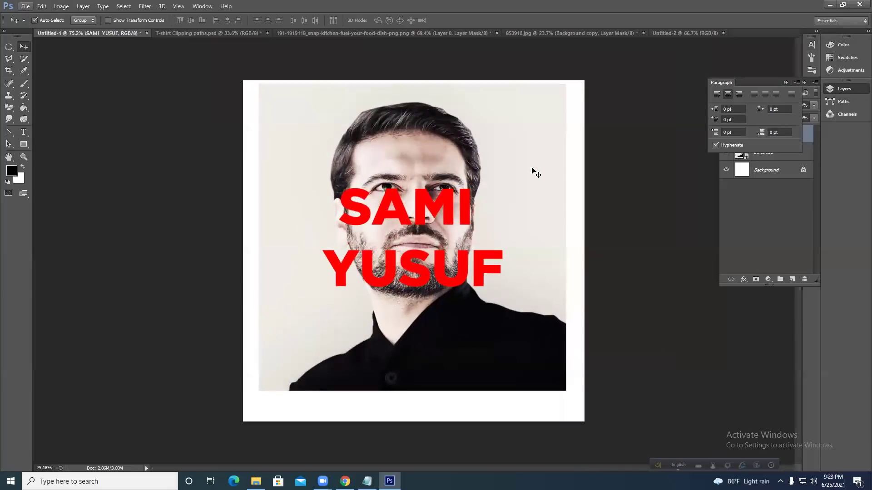
Send the text layer below the photo, then clip the photo to the lettering and shift it down so the eyes fall inside the first line.
{"action": "left_click", "coordinate": [840, 89]}
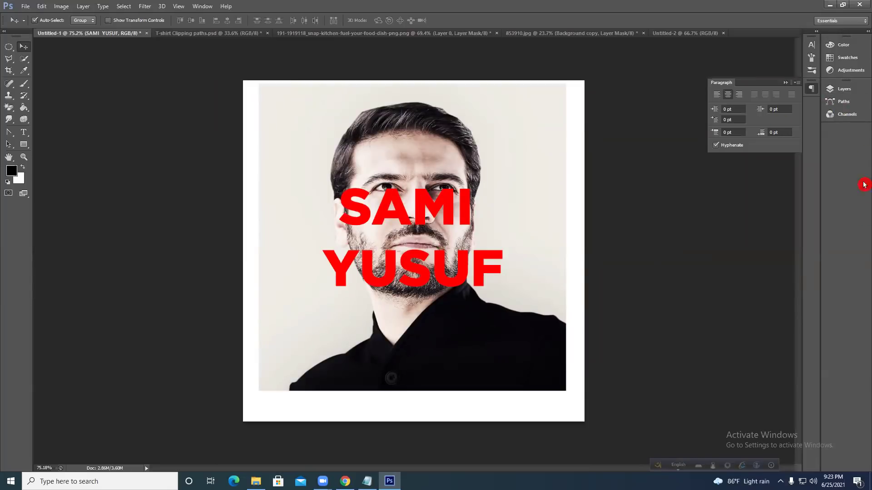
{"action": "left_click", "coordinate": [839, 93]}
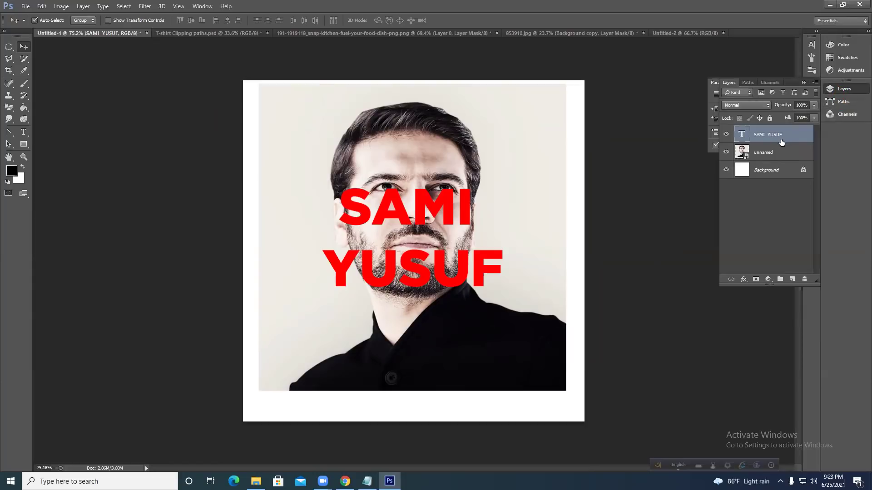
{"action": "key", "text": "ctrl+bracketleft"}
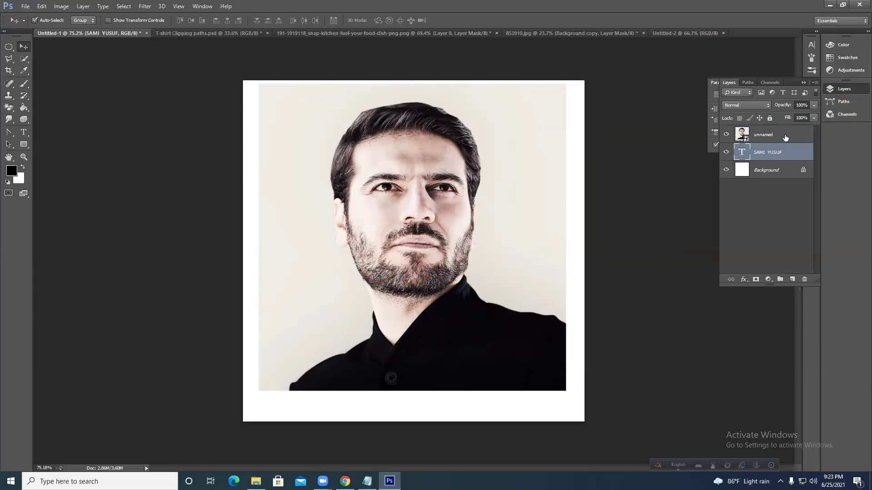
{"action": "left_click", "coordinate": [785, 138]}
{"action": "right_click", "coordinate": [786, 135]}
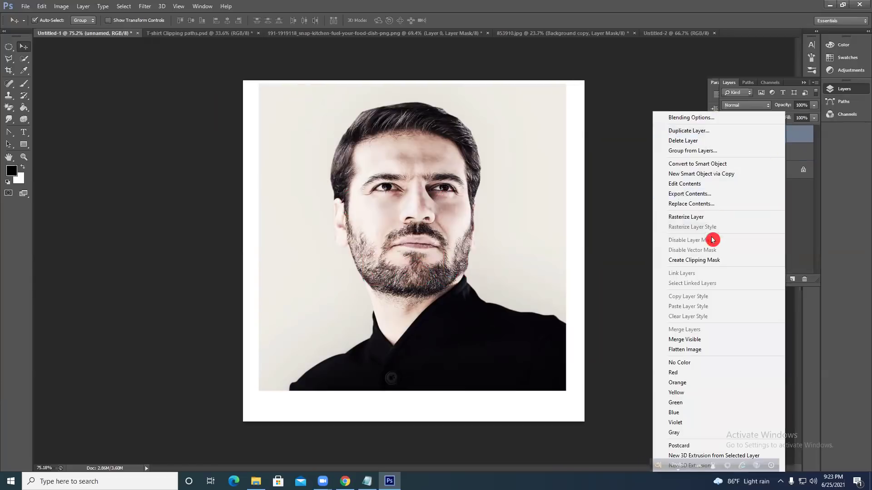
{"action": "left_click", "coordinate": [702, 260]}
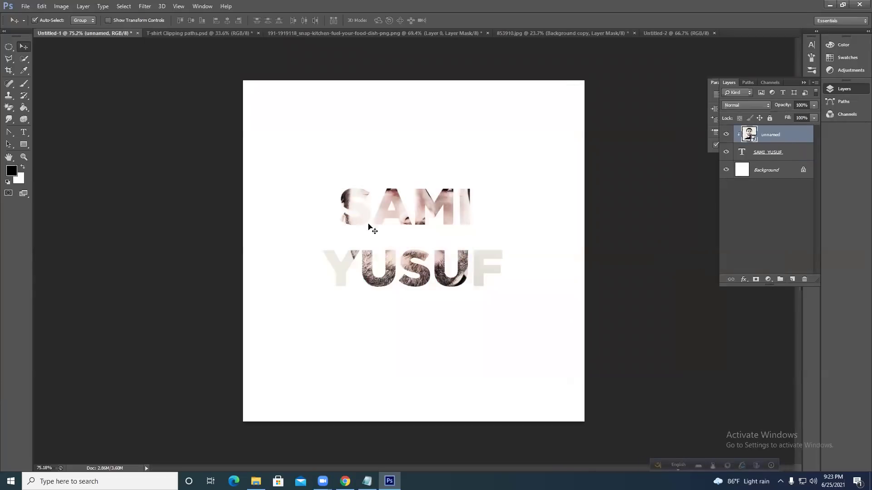
{"action": "mouse_move", "coordinate": [394, 213]}
{"action": "left_mouse_down"}
{"action": "mouse_move", "coordinate": [374, 207]}
{"action": "mouse_move", "coordinate": [376, 186]}
{"action": "mouse_move", "coordinate": [374, 223]}
{"action": "mouse_move", "coordinate": [382, 251]}
{"action": "mouse_move", "coordinate": [396, 259]}
{"action": "mouse_move", "coordinate": [379, 204]}
{"action": "mouse_move", "coordinate": [384, 213]}
{"action": "left_mouse_up"}
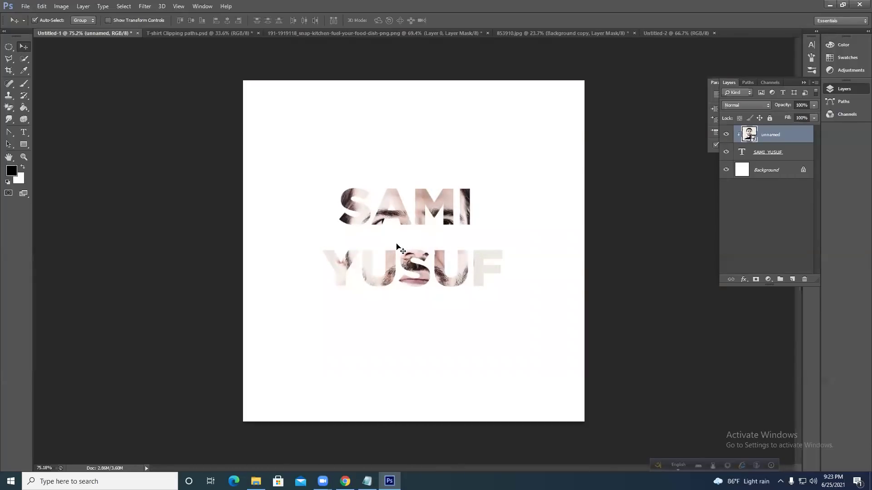
{"action": "left_click_drag", "start_coordinate": [330, 151], "coordinate": [494, 286]}
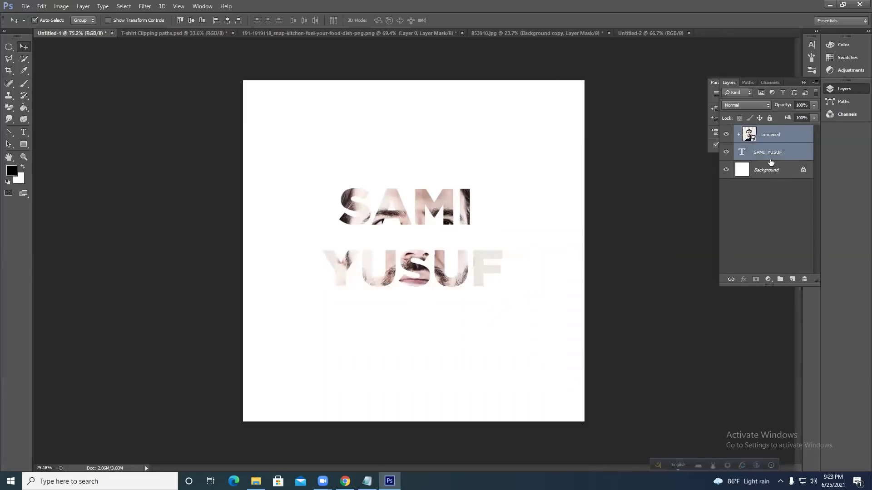
Fill the Background layer with a medium blue foreground colour at hue 219°.
{"action": "left_click", "coordinate": [767, 172]}
{"action": "left_click", "coordinate": [11, 171]}
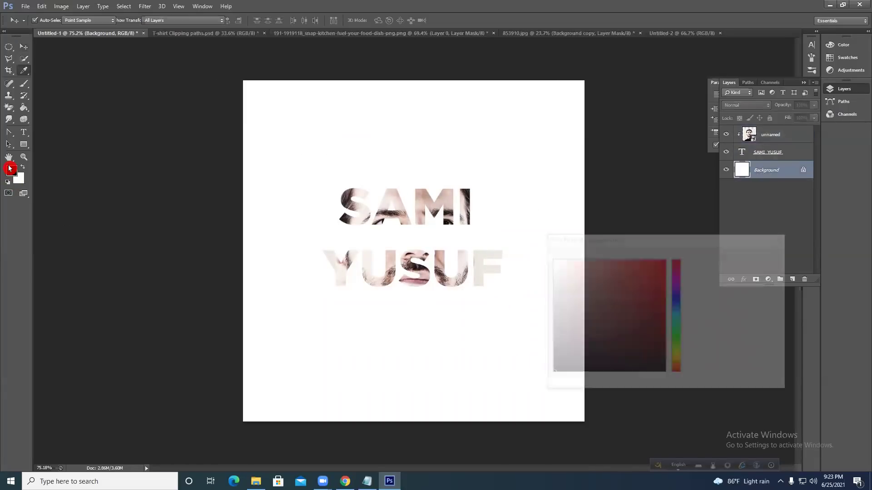
{"action": "left_click", "coordinate": [679, 303]}
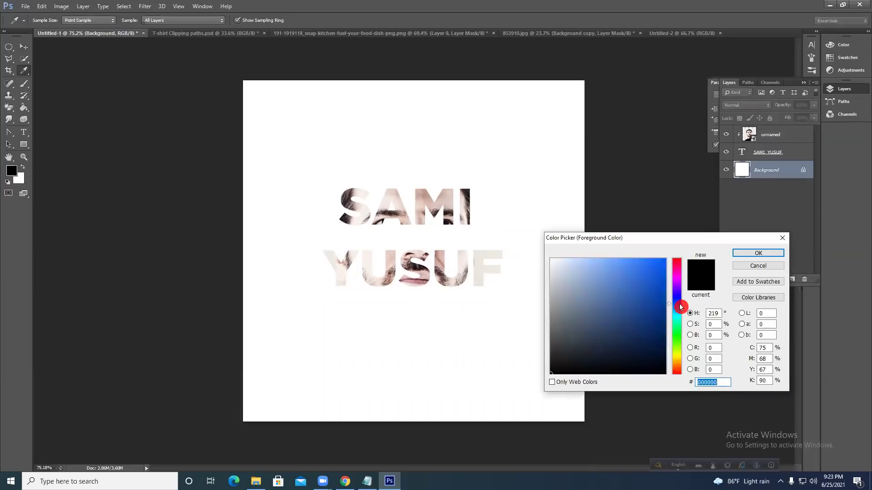
{"action": "left_click", "coordinate": [640, 287]}
{"action": "left_click", "coordinate": [756, 253]}
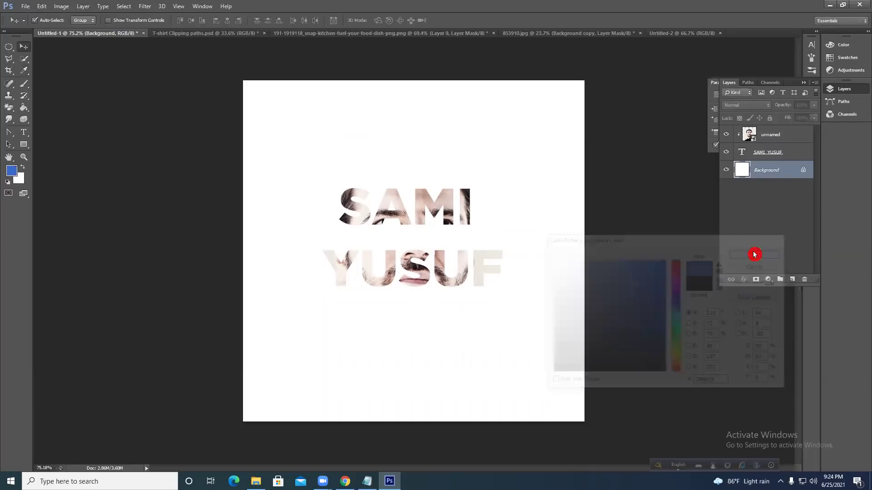
{"action": "key", "text": "alt+BackSpace"}
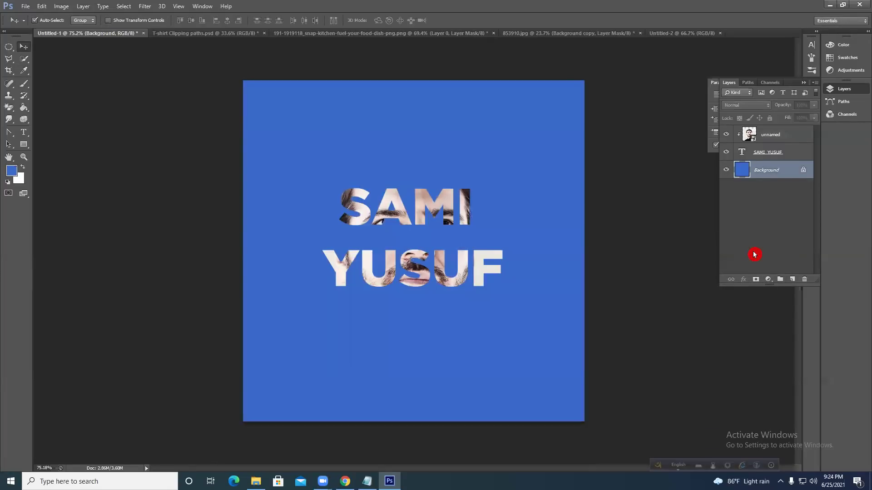
Delete the clipped photo layer and the text layer, leaving only the Background layer.
{"action": "left_click", "coordinate": [782, 136]}
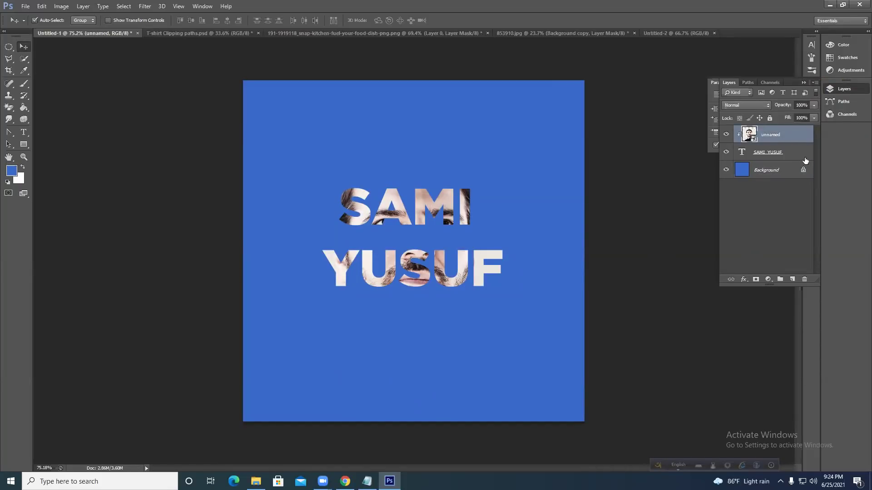
{"action": "key", "text": "Delete"}
{"action": "key", "text": "Delete"}
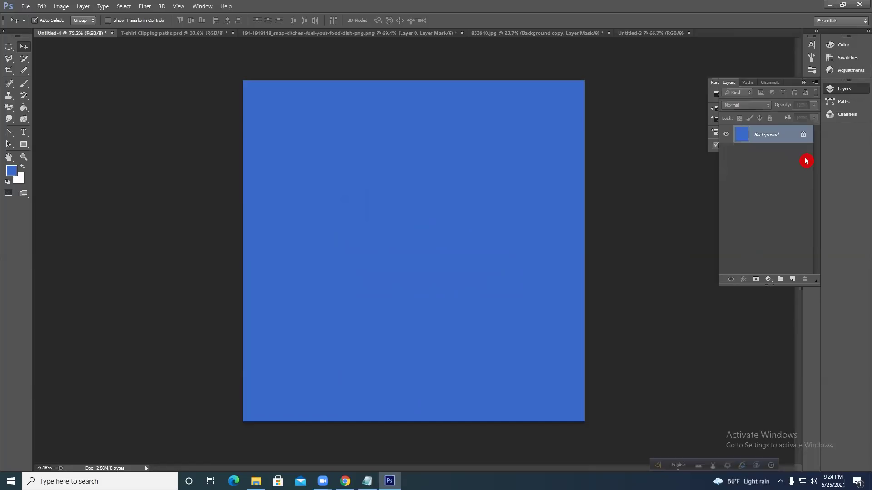
Fill the Background layer with white, then place the "unnamed" portrait photo as a smart object near the canvas centre.
{"action": "key", "text": "ctrl+BackSpace"}
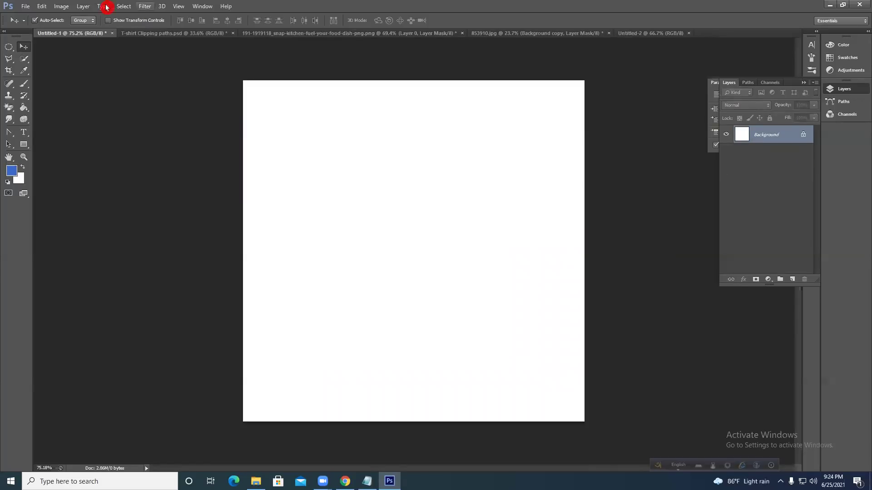
{"action": "left_click", "coordinate": [26, 6]}
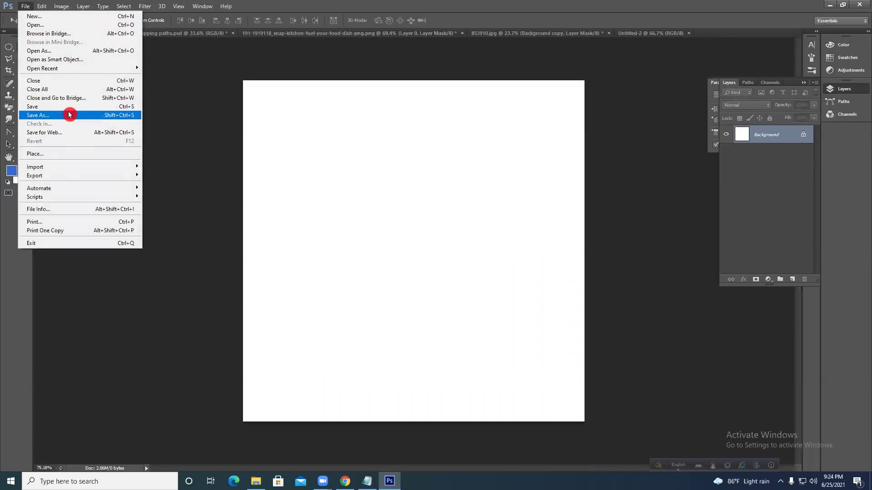
{"action": "left_click", "coordinate": [73, 154]}
{"action": "left_click", "coordinate": [471, 275]}
{"action": "left_click", "coordinate": [541, 335]}
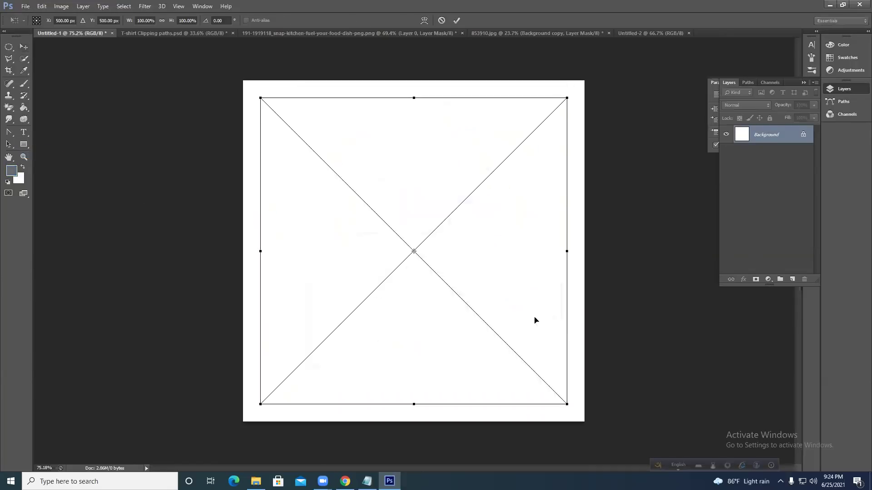
{"action": "left_click", "coordinate": [462, 21]}
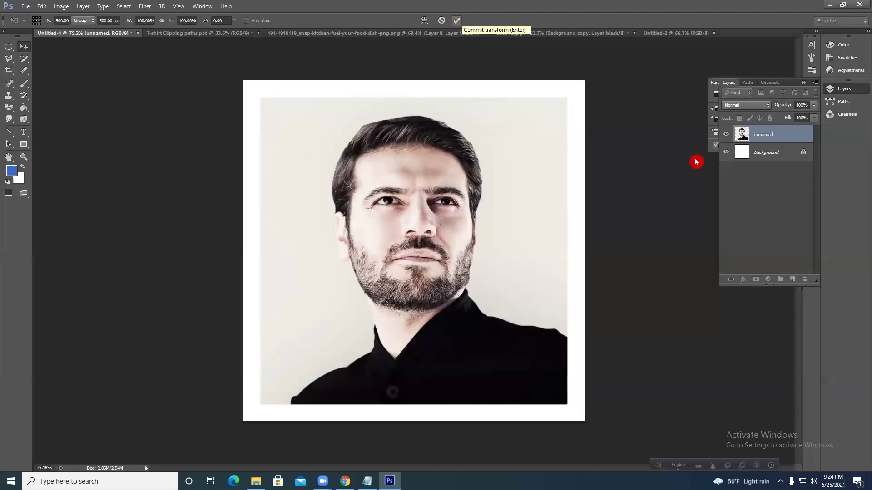
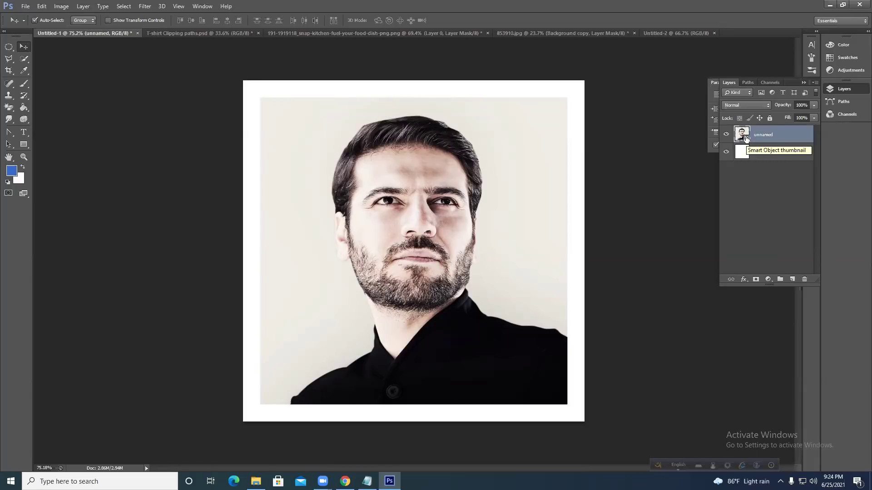
{"action": "left_click_drag", "start_coordinate": [467, 154], "coordinate": [469, 154]}
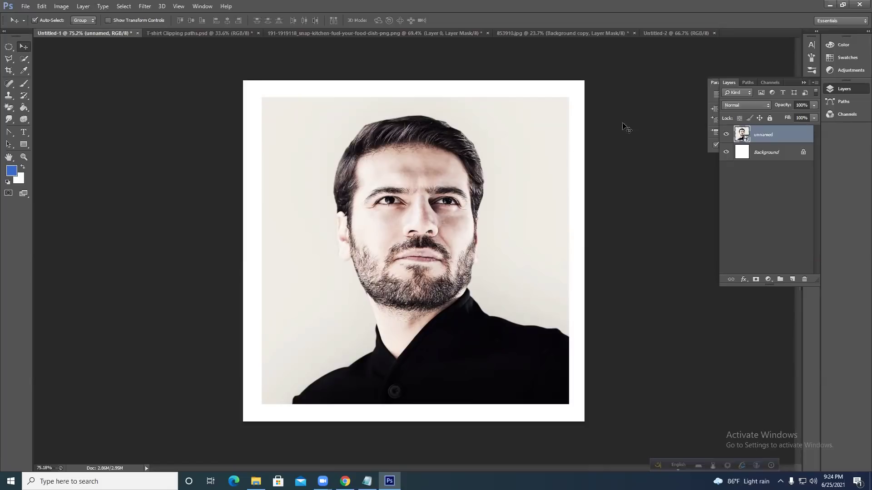
Try to use the Spot Healing Brush on the portrait's face, declining to rasterize the smart object.
{"action": "mouse_move", "coordinate": [14, 83]}
{"action": "left_mouse_down"}
{"action": "mouse_move", "coordinate": [58, 91]}
{"action": "mouse_move", "coordinate": [62, 83]}
{"action": "left_mouse_up"}
{"action": "mouse_move", "coordinate": [419, 206]}
{"action": "left_mouse_down"}
{"action": "mouse_move", "coordinate": [463, 239]}
{"action": "mouse_move", "coordinate": [440, 170]}
{"action": "mouse_move", "coordinate": [528, 172]}
{"action": "left_mouse_up"}
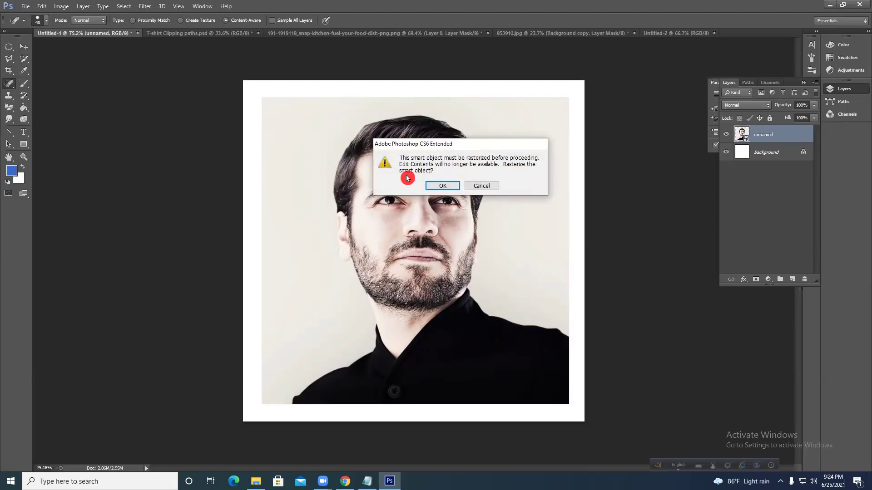
{"action": "left_click", "coordinate": [483, 186]}
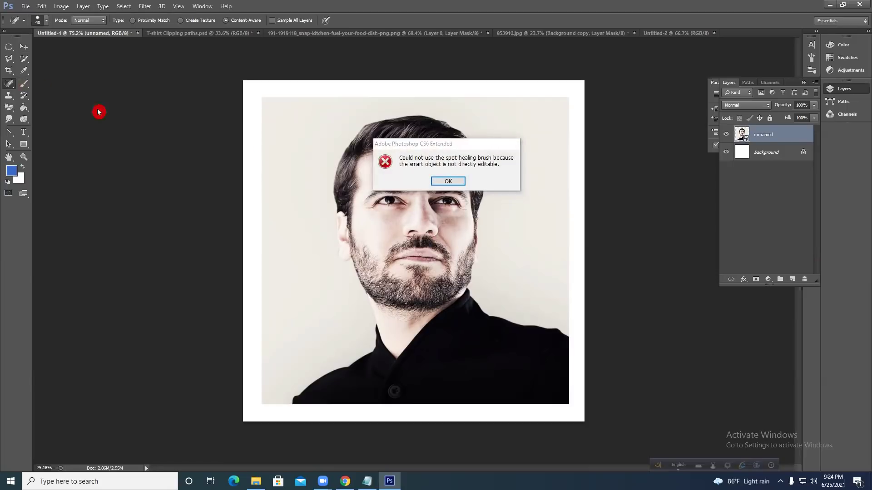
Try to paint on the portrait smart object with the Brush tool, declining to rasterize the layer.
{"action": "left_click", "coordinate": [447, 181]}
{"action": "left_click", "coordinate": [24, 83]}
{"action": "left_click", "coordinate": [427, 193]}
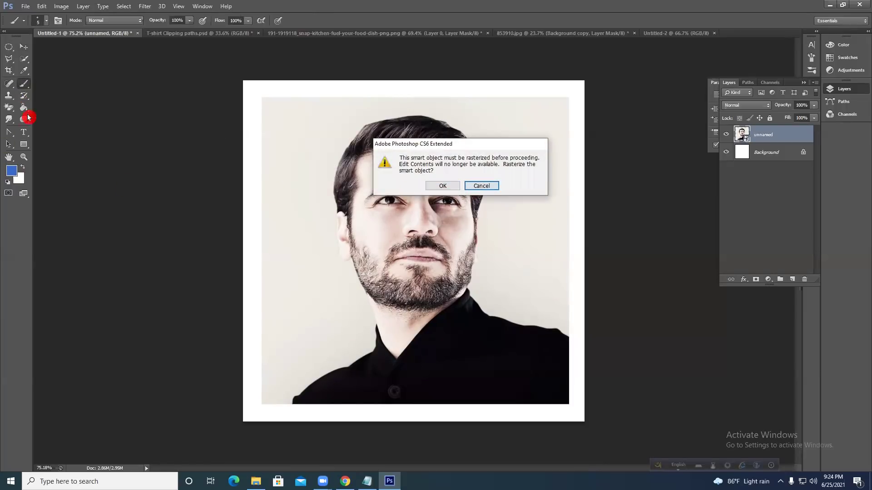
{"action": "left_click", "coordinate": [489, 186]}
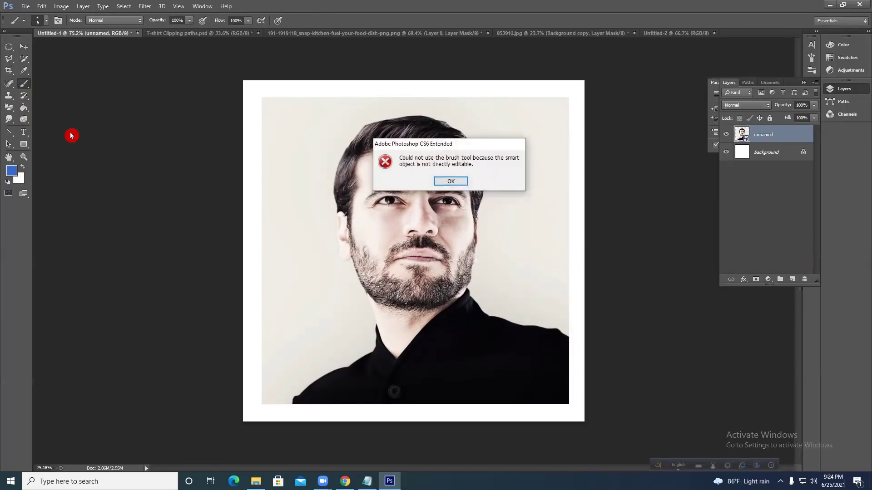
{"action": "left_click", "coordinate": [25, 113]}
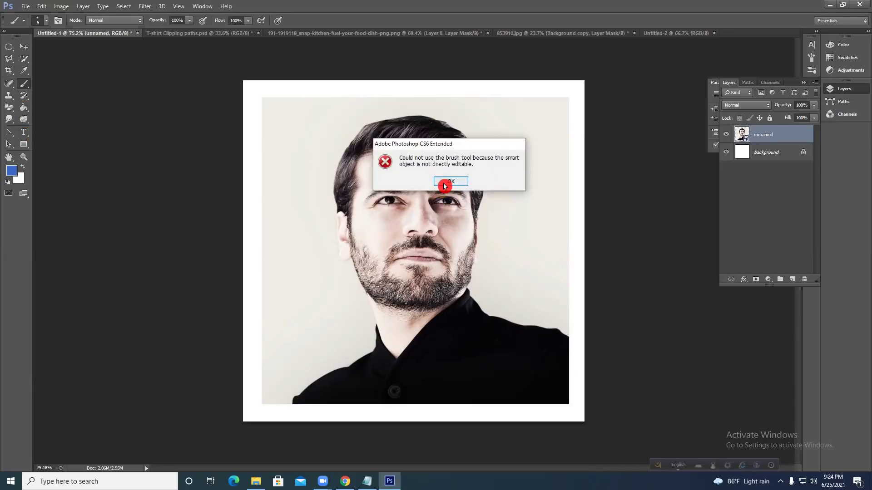
{"action": "left_click", "coordinate": [451, 181]}
Try to apply the Gradient tool to the portrait smart object.
{"action": "left_click", "coordinate": [26, 113]}
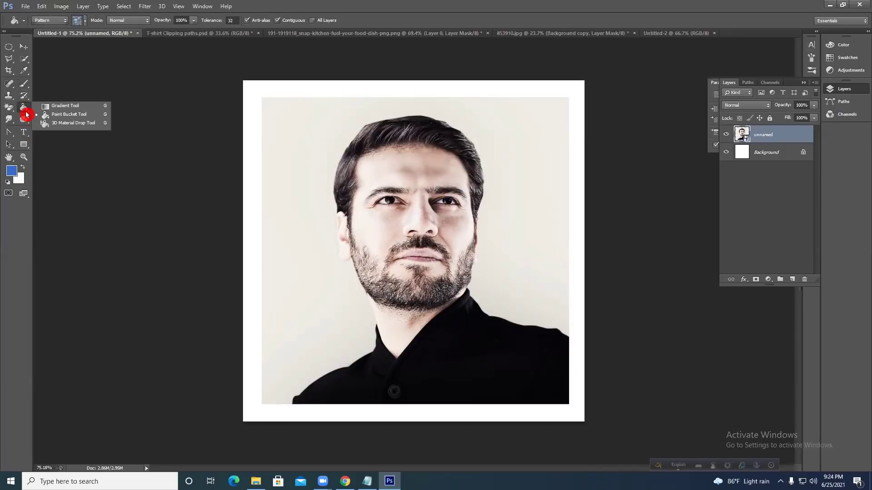
{"action": "left_click", "coordinate": [64, 106]}
{"action": "left_click", "coordinate": [422, 202]}
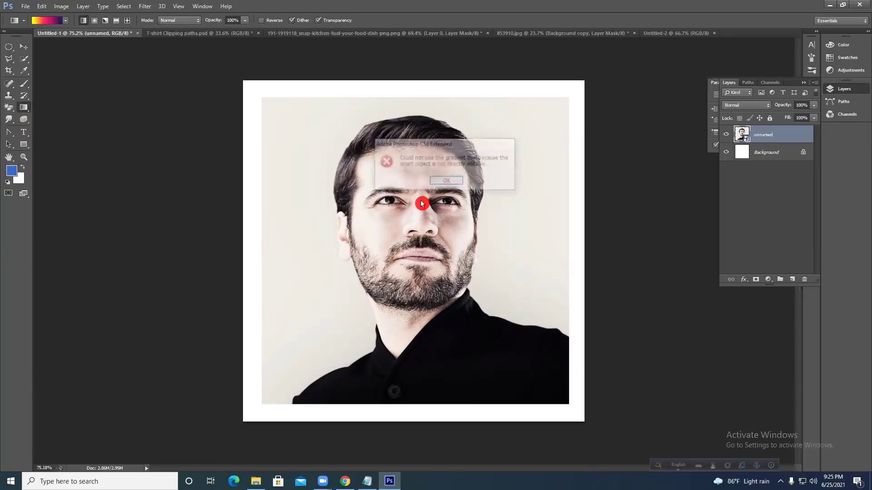
{"action": "left_click", "coordinate": [447, 182]}
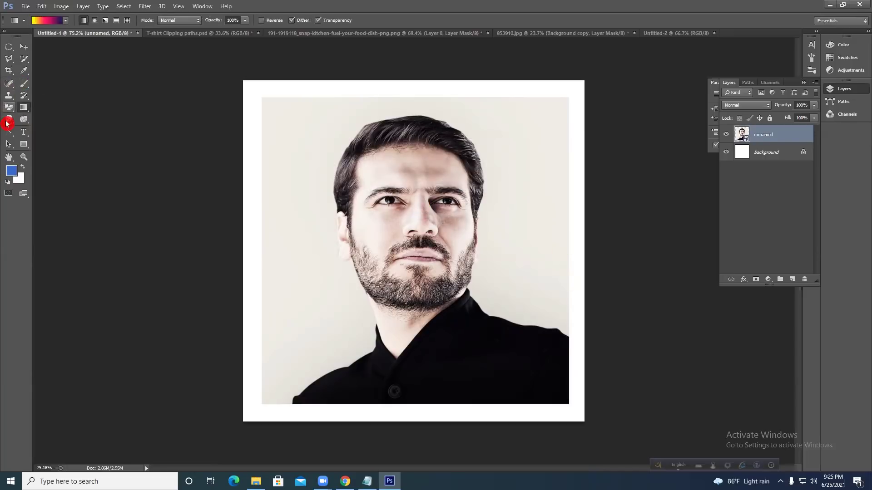
Try the Smudge tool on the portrait smart object, declining to rasterize the layer.
{"action": "left_click", "coordinate": [9, 119]}
{"action": "left_click", "coordinate": [376, 165]}
{"action": "left_click", "coordinate": [483, 186]}
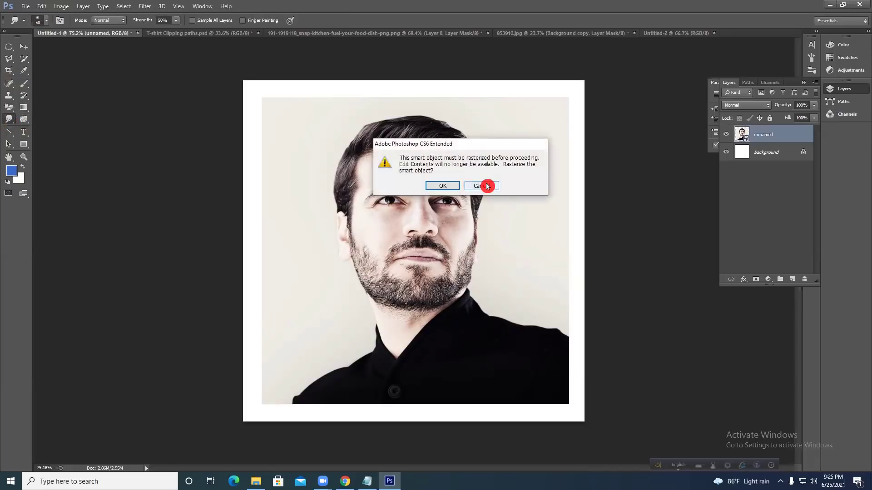
{"action": "left_click", "coordinate": [450, 182]}
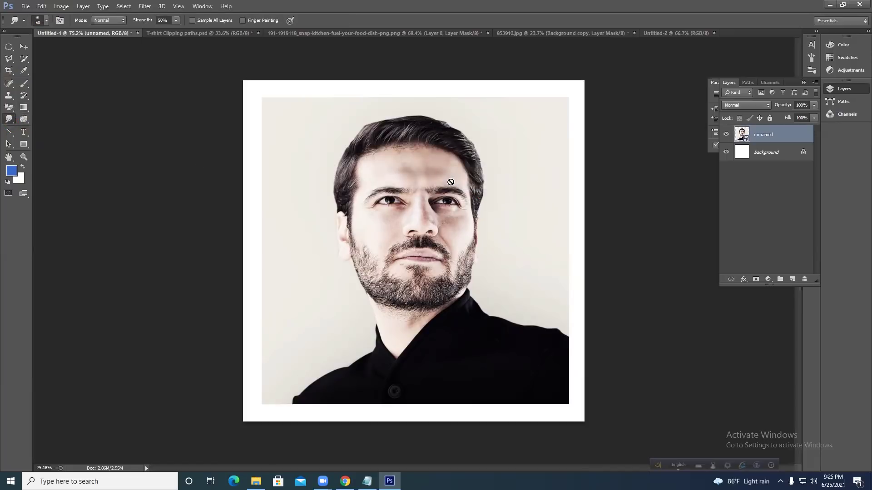
Rasterize the "unnamed" portrait layer and test a smudge stroke across the brow and eye, undoing the stroke.
{"action": "left_click", "coordinate": [713, 147]}
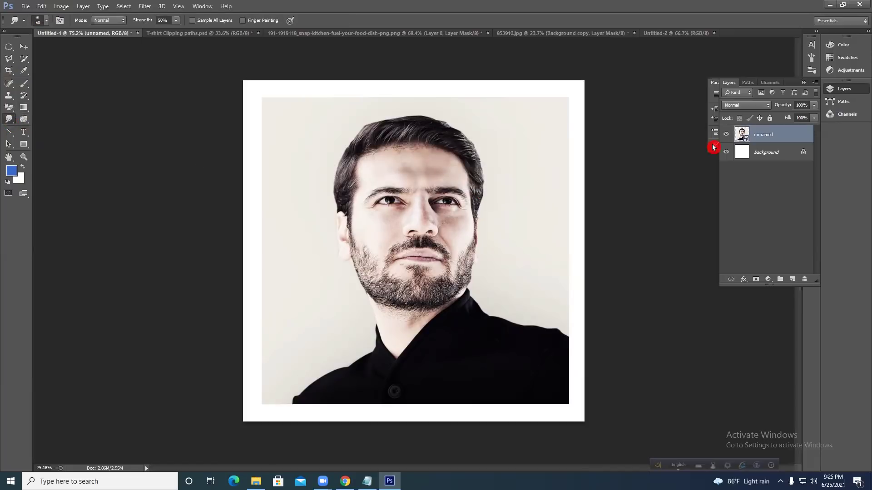
{"action": "right_click", "coordinate": [779, 135]}
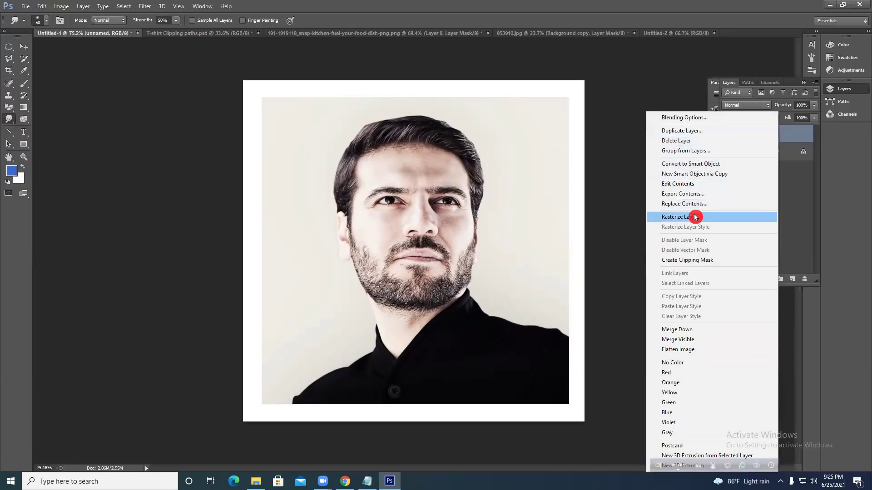
{"action": "left_click", "coordinate": [691, 216]}
{"action": "left_click_drag", "start_coordinate": [424, 184], "coordinate": [366, 208]}
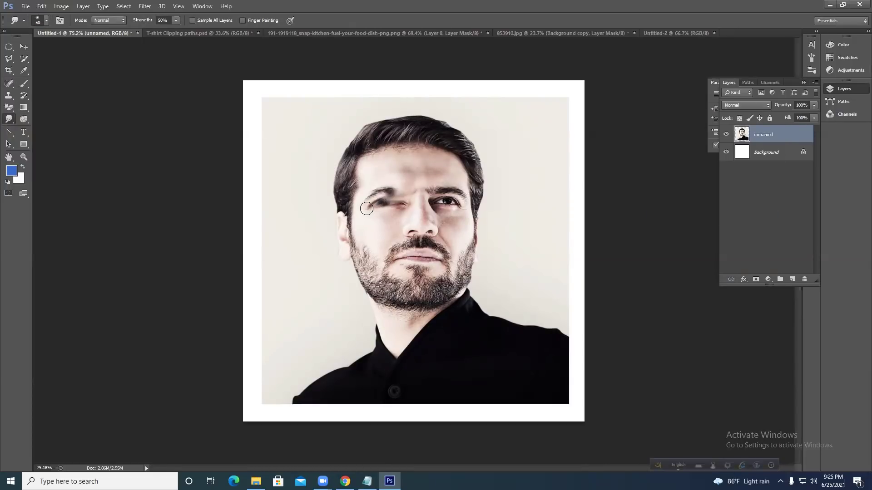
{"action": "key", "text": "ctrl+z"}
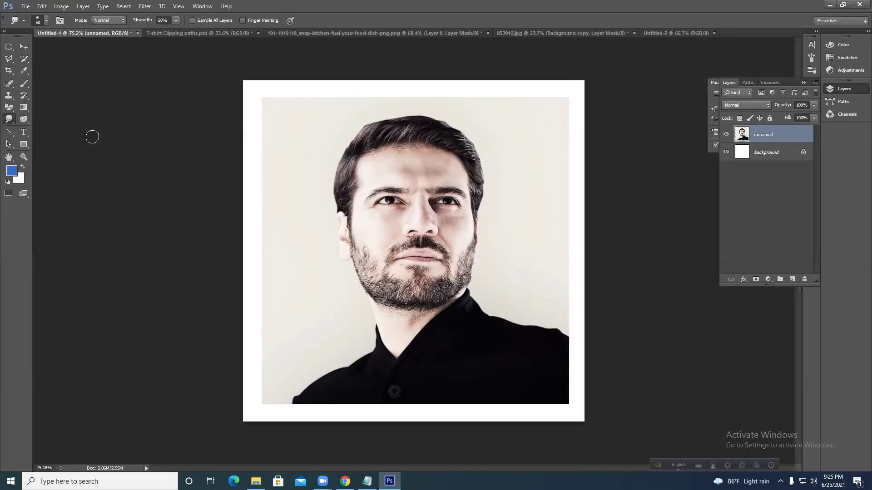
Delete the rasterized portrait layer from the canvas with the Move tool active.
{"action": "left_click", "coordinate": [23, 47]}
{"action": "left_click_drag", "start_coordinate": [467, 193], "coordinate": [415, 202]}
{"action": "key", "text": "Delete"}
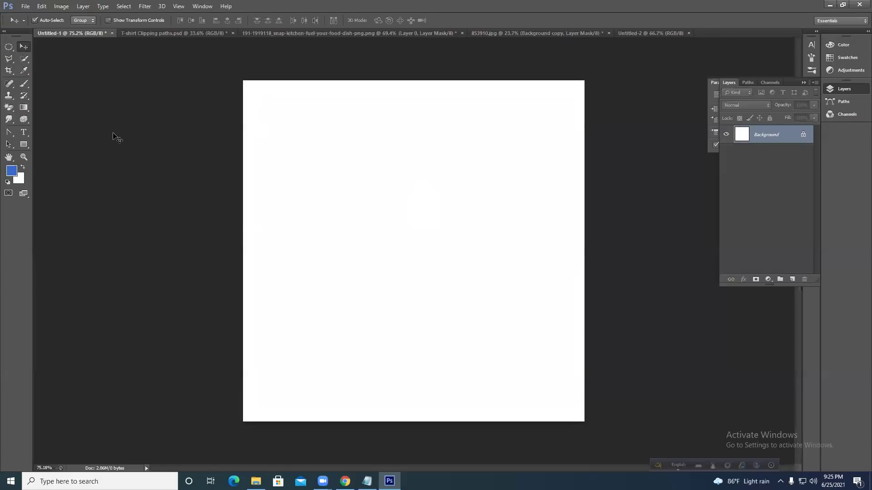
Place the "unnamed" portrait image into the blank document as a new smart object.
{"action": "left_click", "coordinate": [52, 21]}
{"action": "left_click", "coordinate": [28, 10]}
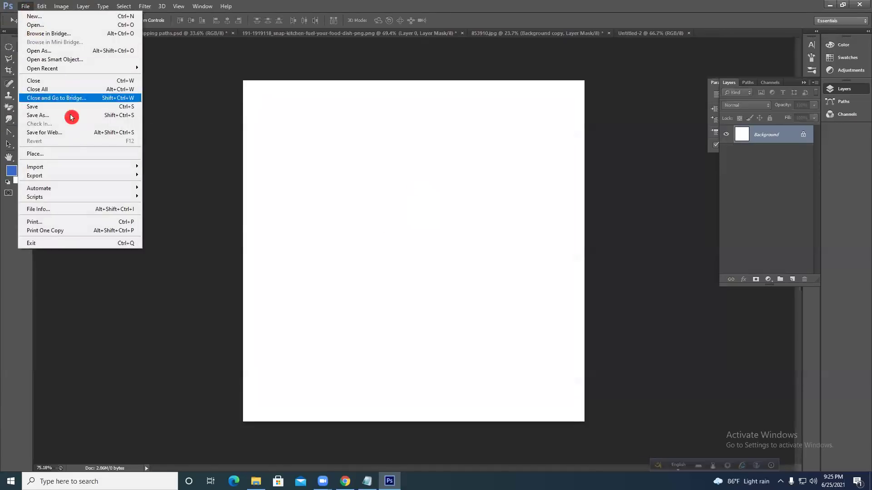
{"action": "left_click", "coordinate": [61, 155]}
{"action": "left_click", "coordinate": [467, 286]}
{"action": "left_click", "coordinate": [546, 336]}
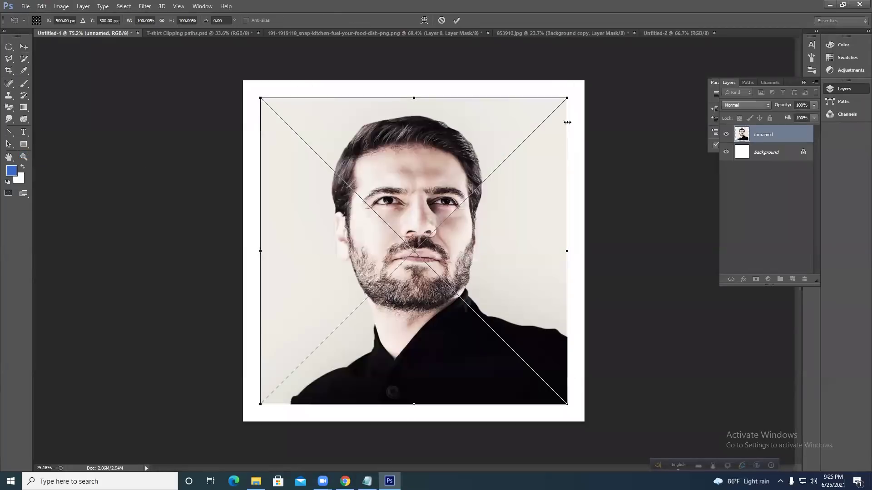
Scale the placed portrait down to about half size and duplicate it, stacking the two portraits vertically.
{"action": "left_click_drag", "start_coordinate": [569, 97], "coordinate": [494, 169]}
{"action": "left_click_drag", "start_coordinate": [461, 247], "coordinate": [418, 322]}
{"action": "left_click", "coordinate": [456, 20]}
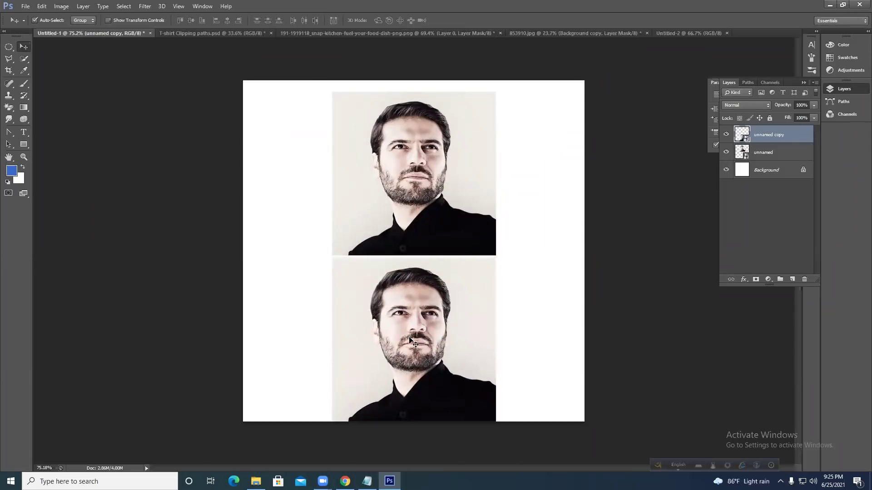
Rasterize the "unnamed copy" layer and shrink both portraits together to about 5% around their shared centre.
{"action": "right_click", "coordinate": [796, 138]}
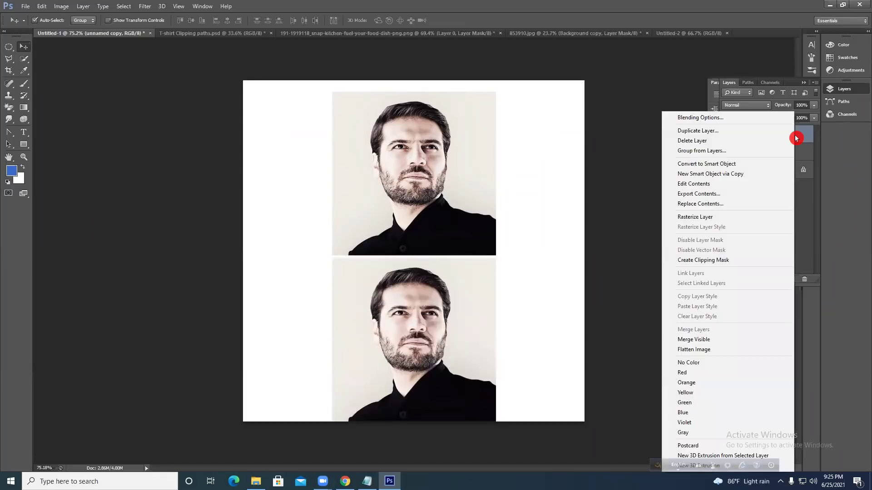
{"action": "left_click", "coordinate": [707, 221]}
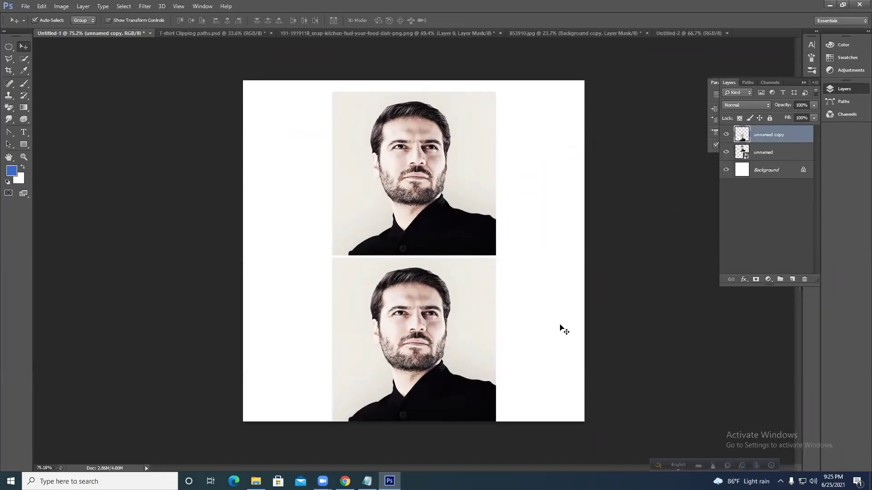
{"action": "left_click_drag", "start_coordinate": [566, 321], "coordinate": [397, 120]}
{"action": "key", "text": "ctrl+t"}
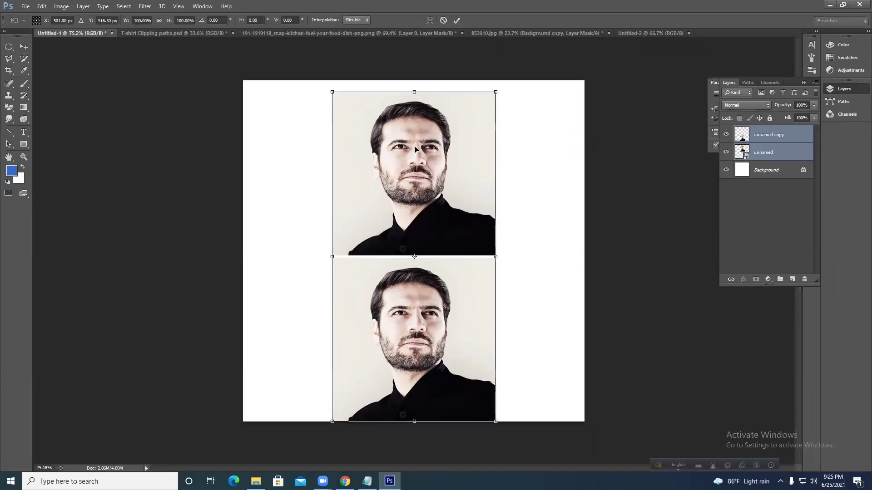
{"action": "left_click_drag", "start_coordinate": [494, 96], "coordinate": [418, 249]}
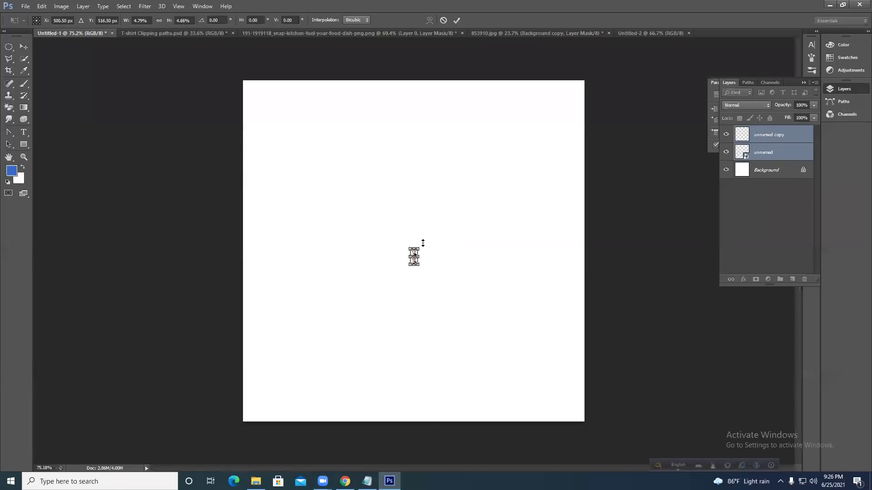
{"action": "left_click", "coordinate": [456, 21]}
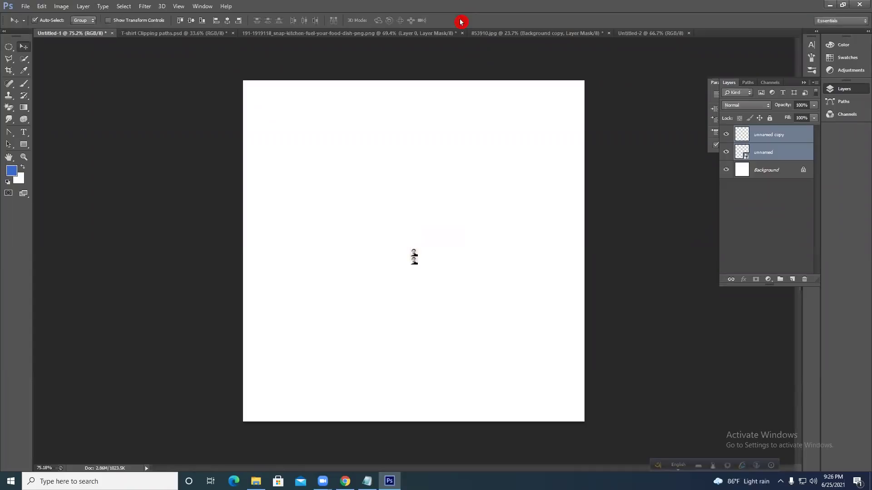
Scale both tiny portraits back up together to nearly fill the canvas height.
{"action": "left_click_drag", "start_coordinate": [312, 130], "coordinate": [467, 310]}
{"action": "key", "text": "ctrl+t"}
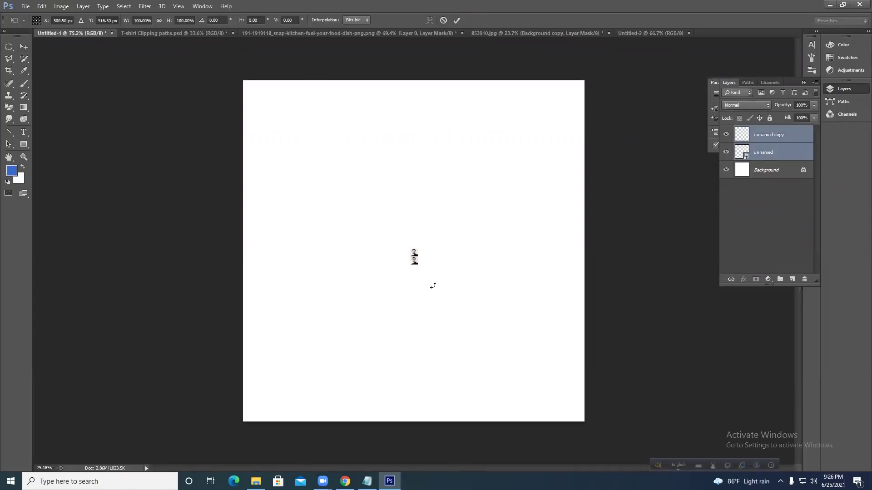
{"action": "left_click_drag", "start_coordinate": [418, 248], "coordinate": [522, 116]}
{"action": "left_click", "coordinate": [458, 21]}
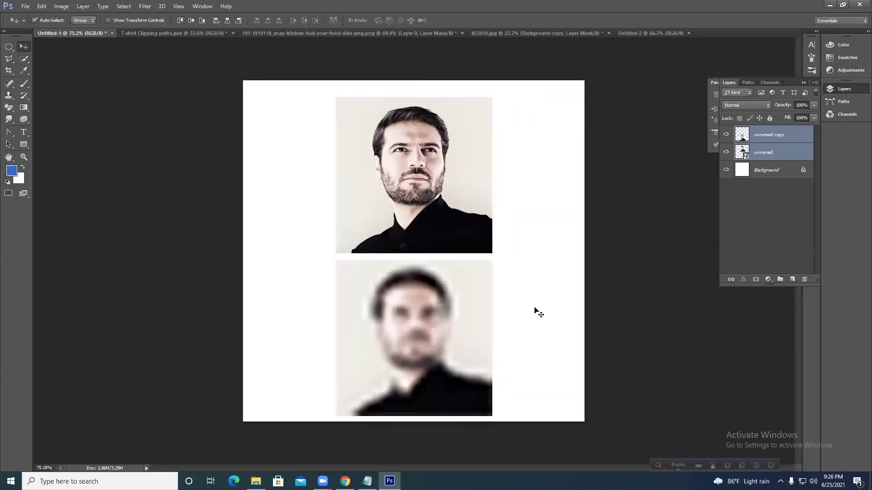
Offset the two portraits horizontally, moving the smart object to the right and the rasterized copy to the left.
{"action": "left_click", "coordinate": [454, 203]}
{"action": "left_click_drag", "start_coordinate": [503, 198], "coordinate": [503, 199]}
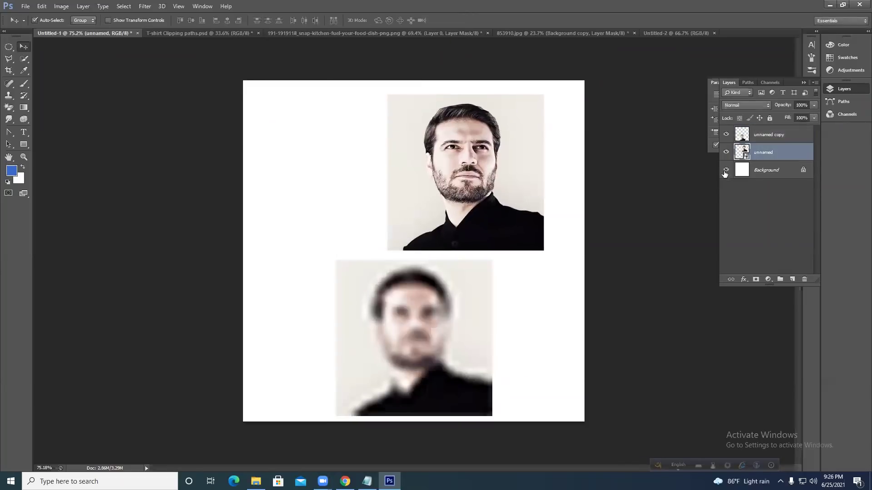
{"action": "left_click_drag", "start_coordinate": [394, 351], "coordinate": [370, 348]}
{"action": "left_click_drag", "start_coordinate": [485, 222], "coordinate": [470, 223]}
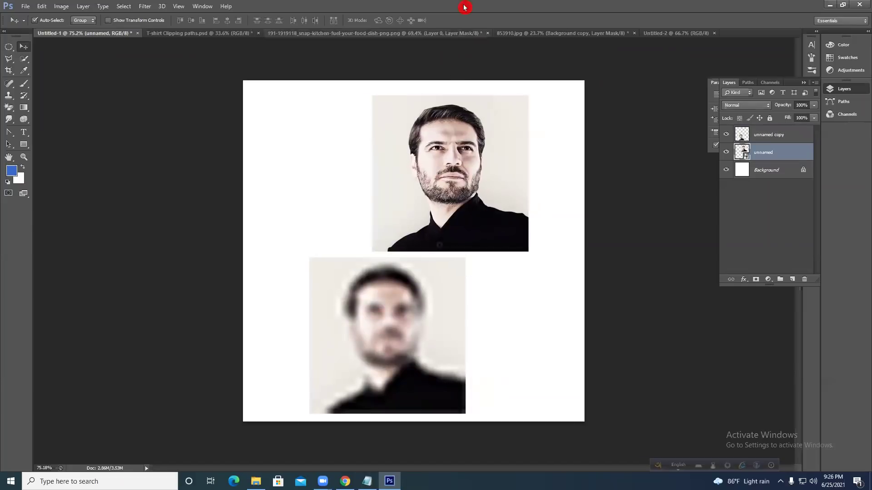
Compare the image quality of the smart object portrait and the rasterized copy at close range.
{"action": "scroll", "coordinate": [470, 39], "scroll_direction": "up", "scroll_amount": 2}
{"action": "scroll", "coordinate": [467, 144], "scroll_direction": "up", "scroll_amount": 3}
{"action": "scroll", "coordinate": [467, 144], "scroll_direction": "up", "scroll_amount": 9}
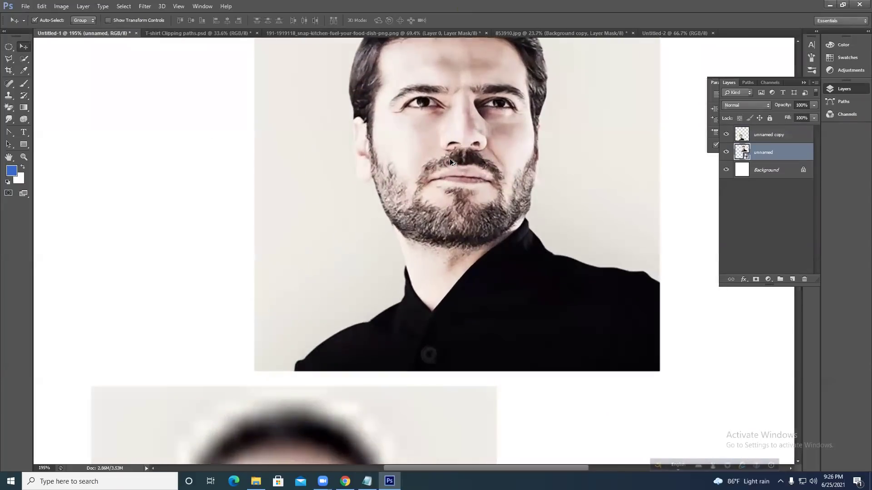
{"action": "scroll", "coordinate": [448, 157], "scroll_direction": "down", "scroll_amount": 12}
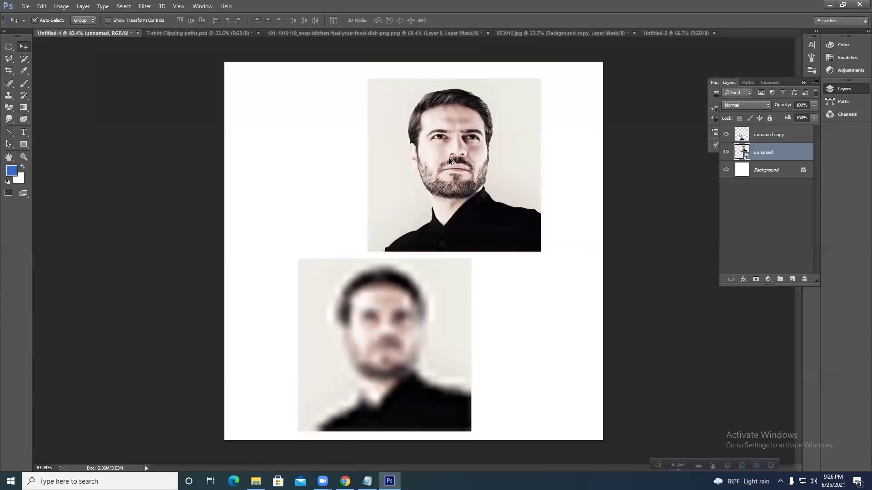
{"action": "left_click_drag", "start_coordinate": [384, 336], "coordinate": [427, 330]}
{"action": "scroll", "coordinate": [424, 327], "scroll_direction": "up", "scroll_amount": 20}
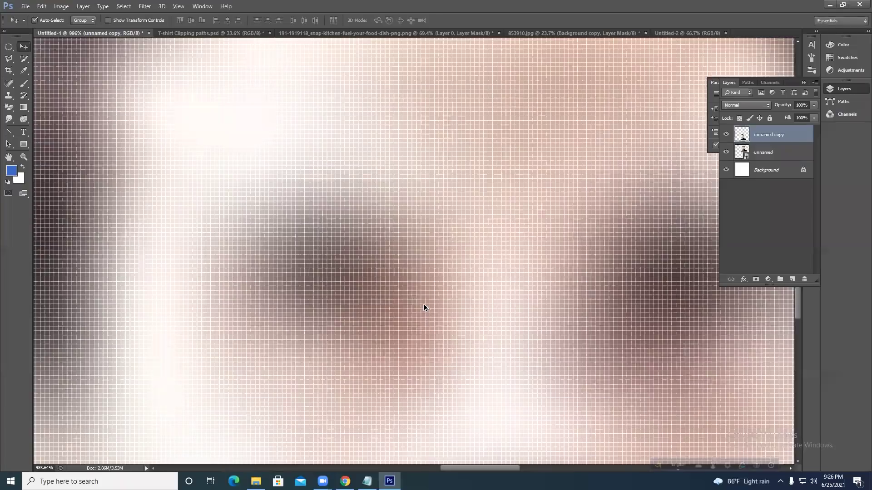
{"action": "scroll", "coordinate": [423, 318], "scroll_direction": "down", "scroll_amount": 20}
{"action": "scroll", "coordinate": [423, 320], "scroll_direction": "down", "scroll_amount": 4}
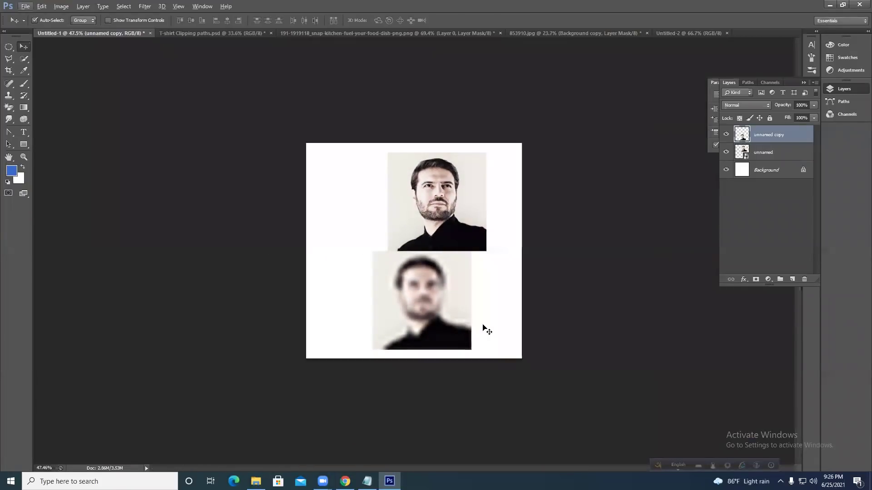
{"action": "scroll", "coordinate": [477, 248], "scroll_direction": "up", "scroll_amount": 5}
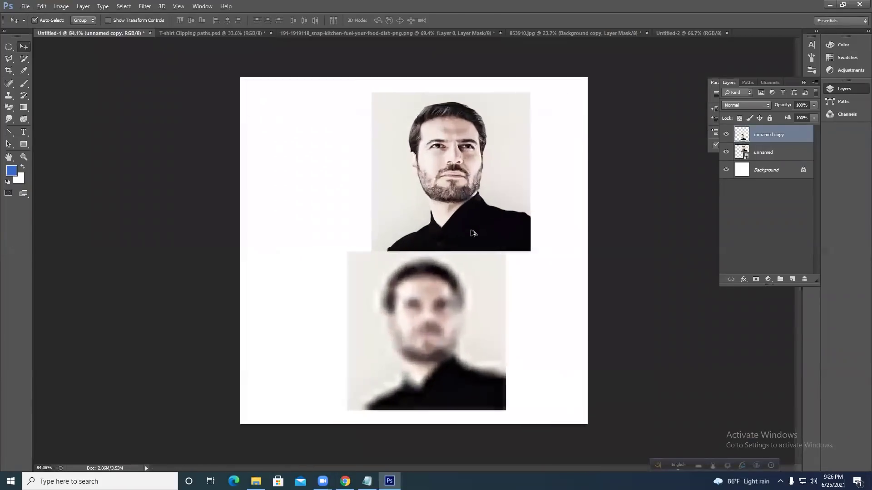
Reposition both portraits so the smart object sits roughly centred above the rasterized copy.
{"action": "left_click_drag", "start_coordinate": [456, 291], "coordinate": [445, 312]}
{"action": "left_click", "coordinate": [478, 162]}
{"action": "left_click_drag", "start_coordinate": [478, 163], "coordinate": [444, 178]}
Delete the rasterized copy and the smart object portrait, leaving only the Background layer.
{"action": "left_click_drag", "start_coordinate": [267, 279], "coordinate": [407, 347]}
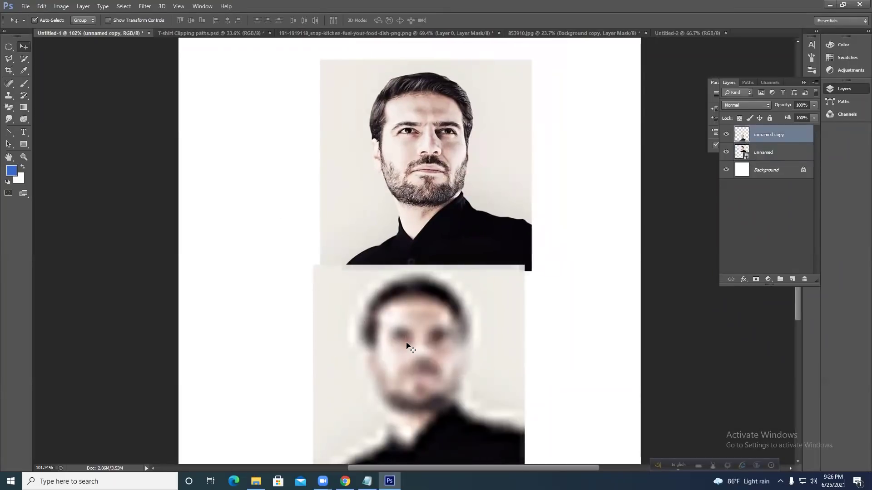
{"action": "key", "text": "Delete"}
{"action": "left_click_drag", "start_coordinate": [286, 227], "coordinate": [372, 290]}
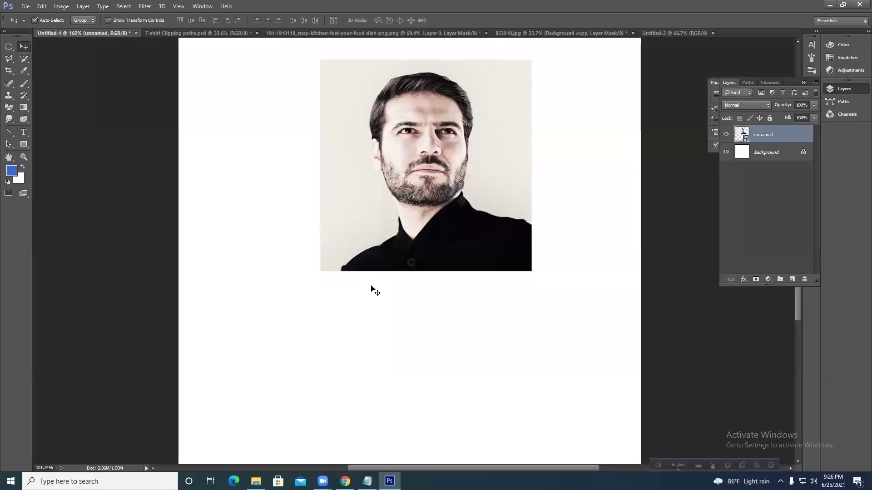
{"action": "key", "text": "Delete"}
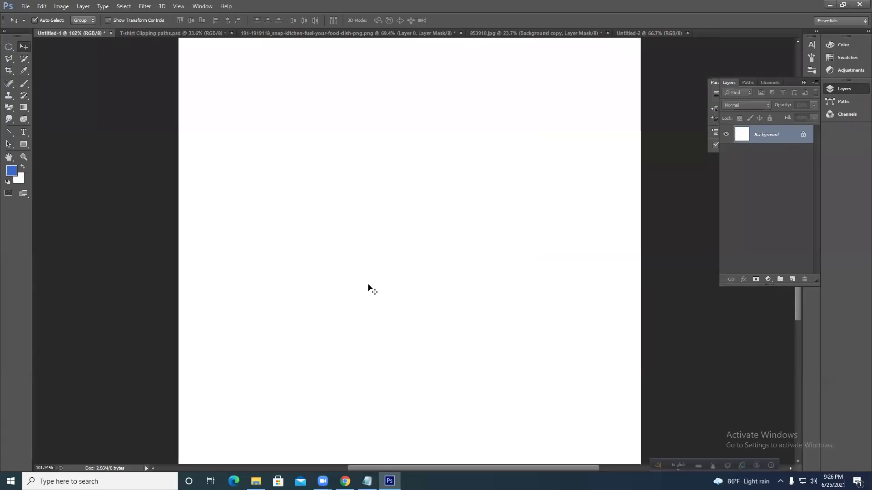
Add a new layer and make a large circular selection on it, filled with the blue foreground colour and deselected.
{"action": "scroll", "coordinate": [372, 289], "scroll_direction": "down", "scroll_amount": 5}
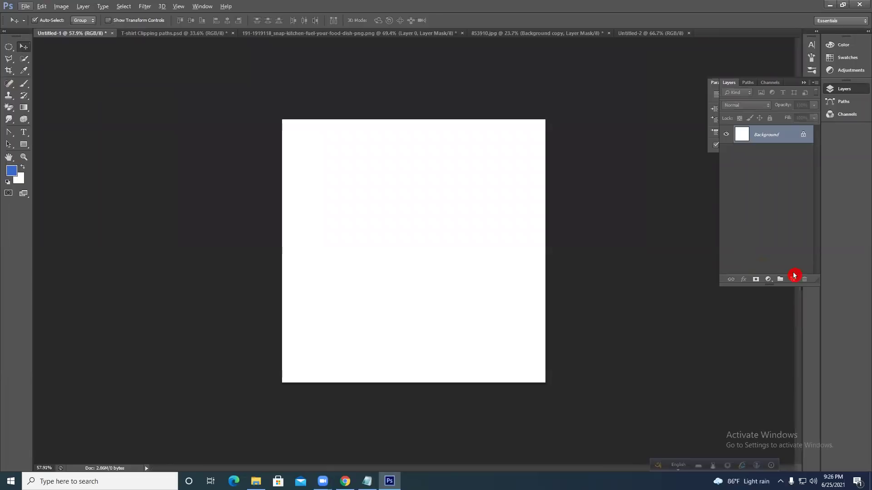
{"action": "left_click", "coordinate": [793, 279]}
{"action": "left_click_drag", "start_coordinate": [9, 46], "coordinate": [44, 56]}
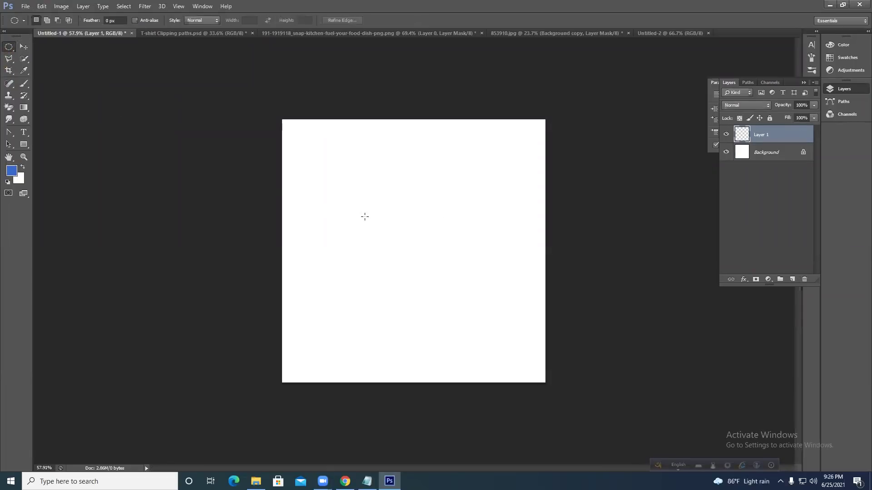
{"action": "left_click_drag", "start_coordinate": [408, 232], "coordinate": [517, 309]}
{"action": "key", "text": "alt+BackSpace"}
{"action": "key", "text": "ctrl+d"}
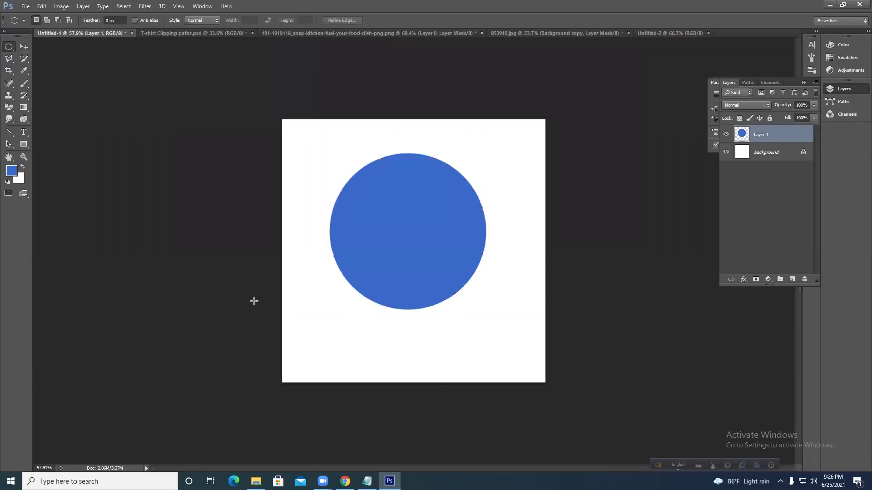
Move the blue circle slightly down towards the canvas centre and convert its layer to a smart object.
{"action": "left_click", "coordinate": [24, 46]}
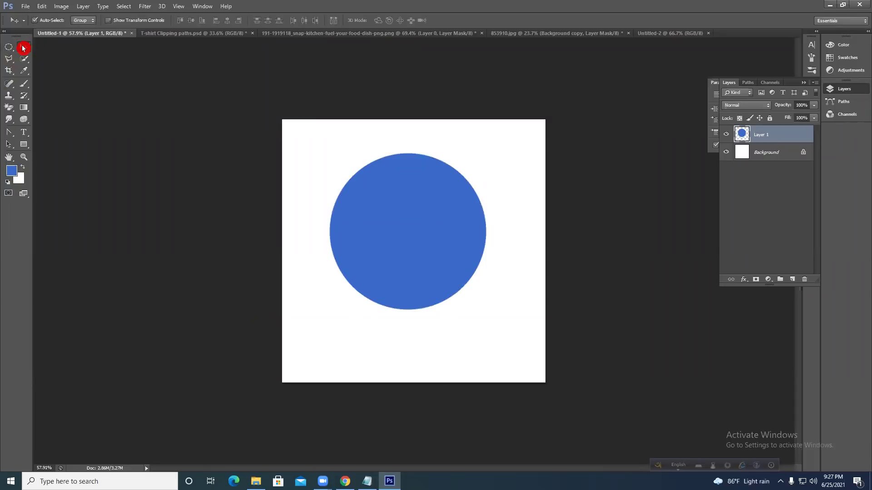
{"action": "left_click_drag", "start_coordinate": [433, 250], "coordinate": [437, 259]}
{"action": "right_click", "coordinate": [790, 135]}
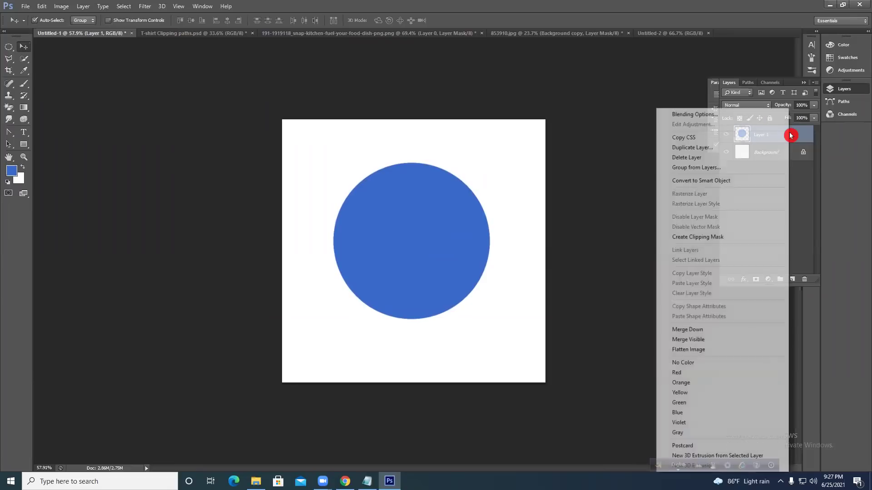
{"action": "left_click", "coordinate": [703, 181]}
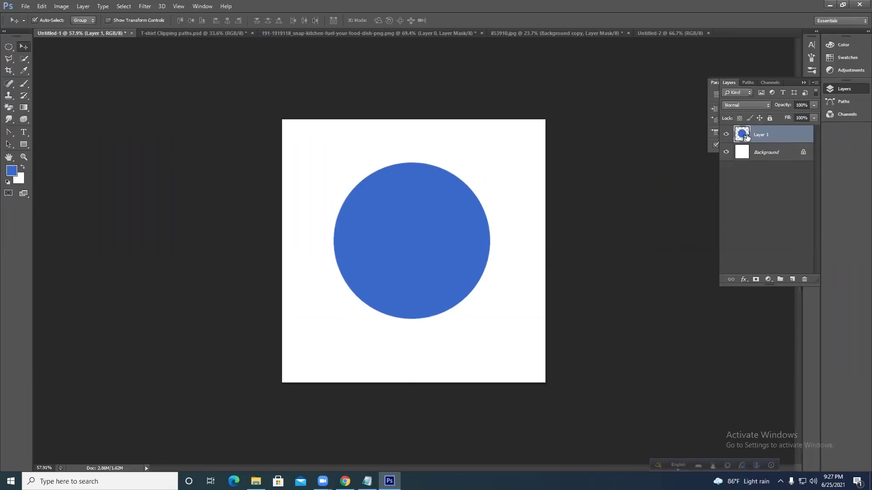
Open the circle smart object's contents and place the portrait of the man in a cap from the Class 05 folder, scaled to about 39%.
{"action": "double_click", "coordinate": [745, 139]}
{"action": "left_click", "coordinate": [507, 196]}
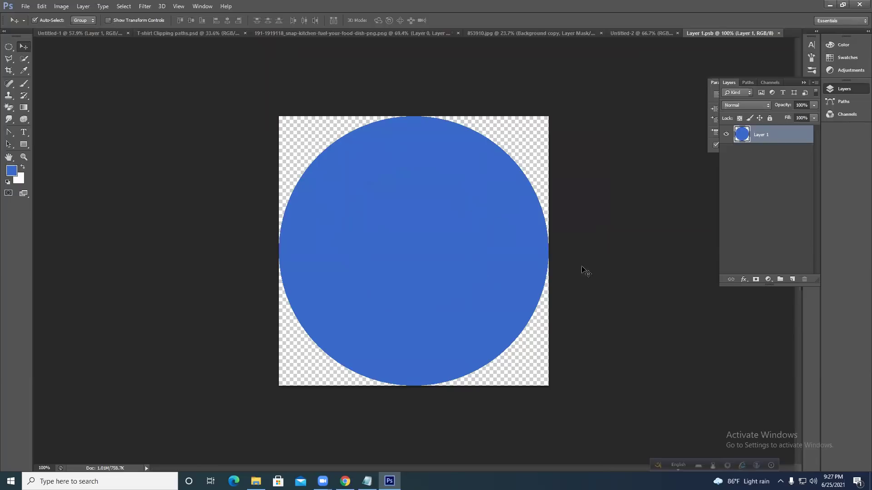
{"action": "left_click", "coordinate": [25, 6]}
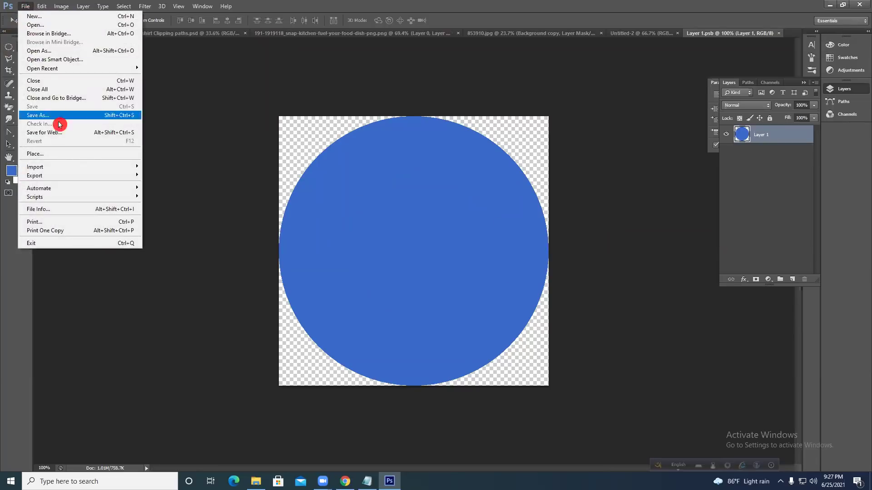
{"action": "left_click", "coordinate": [53, 156]}
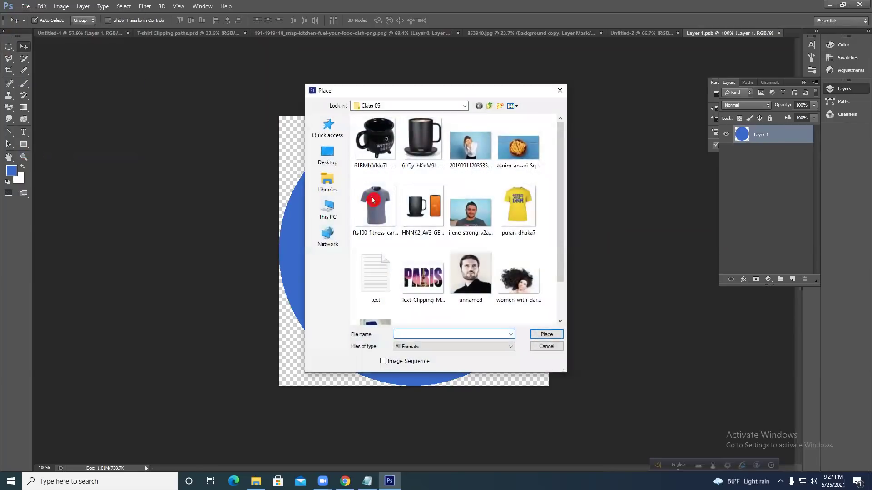
{"action": "left_click", "coordinate": [470, 212]}
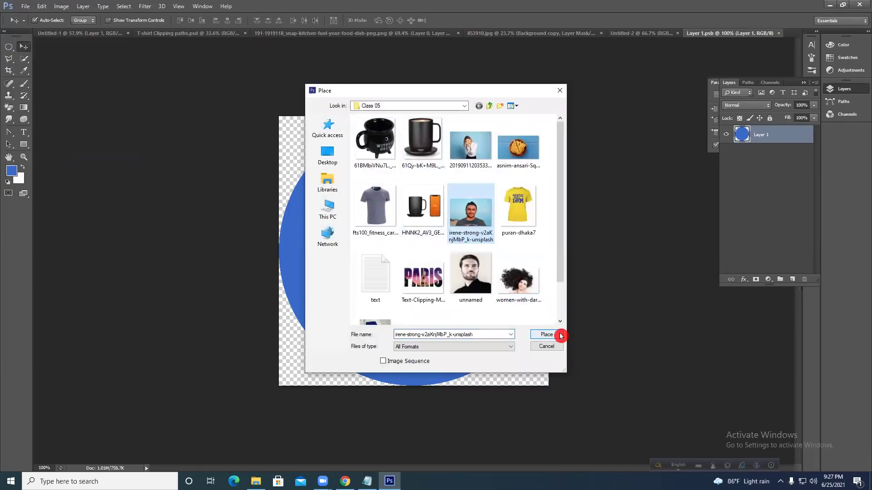
{"action": "left_click", "coordinate": [559, 335]}
{"action": "left_click_drag", "start_coordinate": [551, 162], "coordinate": [600, 69]}
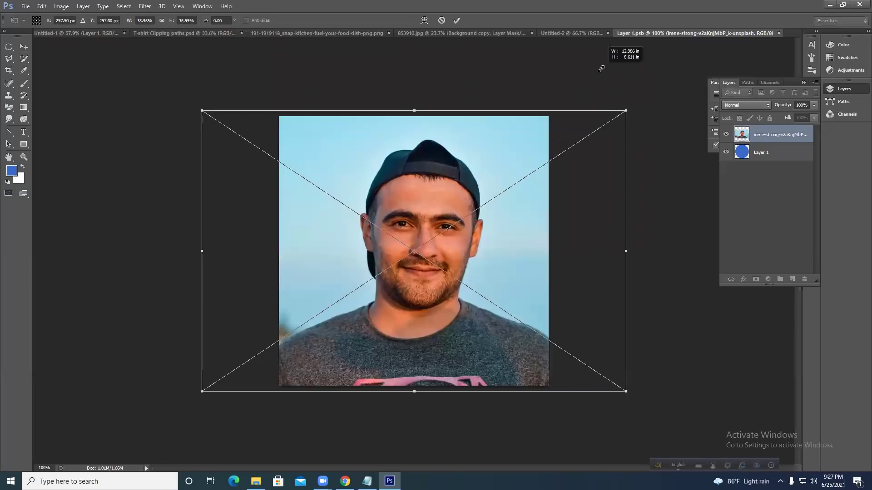
{"action": "left_click", "coordinate": [456, 21]}
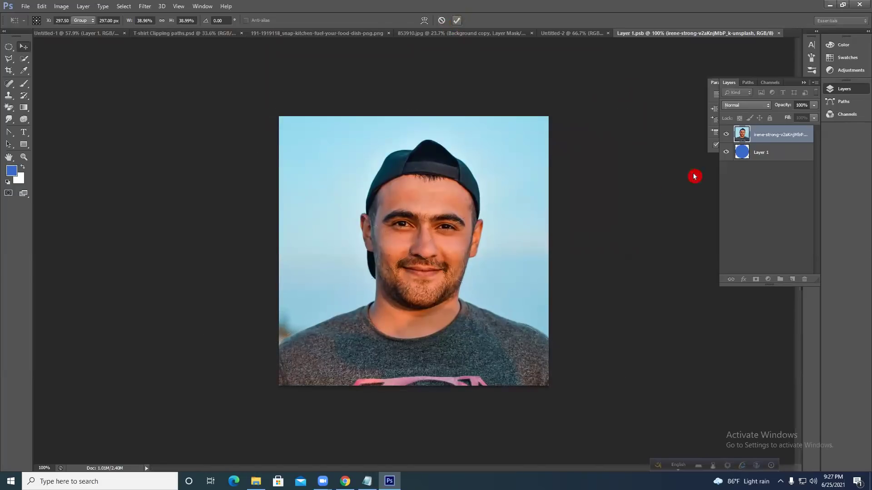
Compare the circle with the portrait hidden and shown, and clip the portrait layer to the blue circle.
{"action": "left_click", "coordinate": [727, 134]}
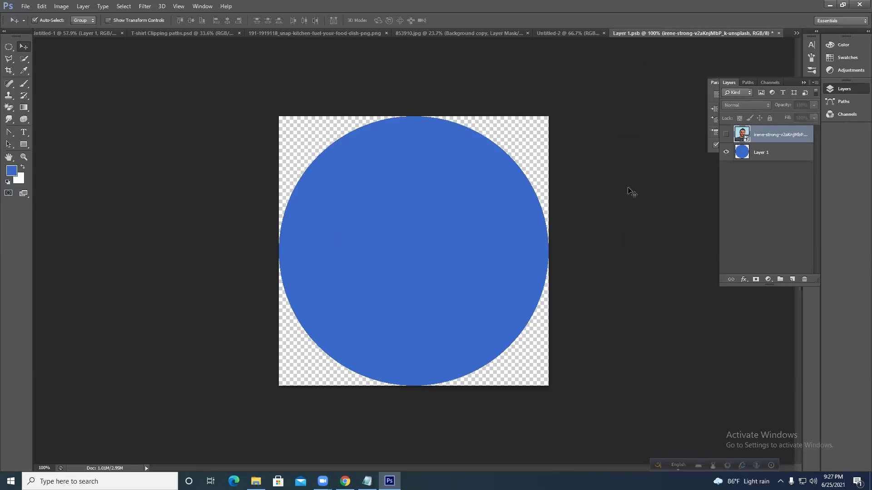
{"action": "left_click", "coordinate": [727, 134]}
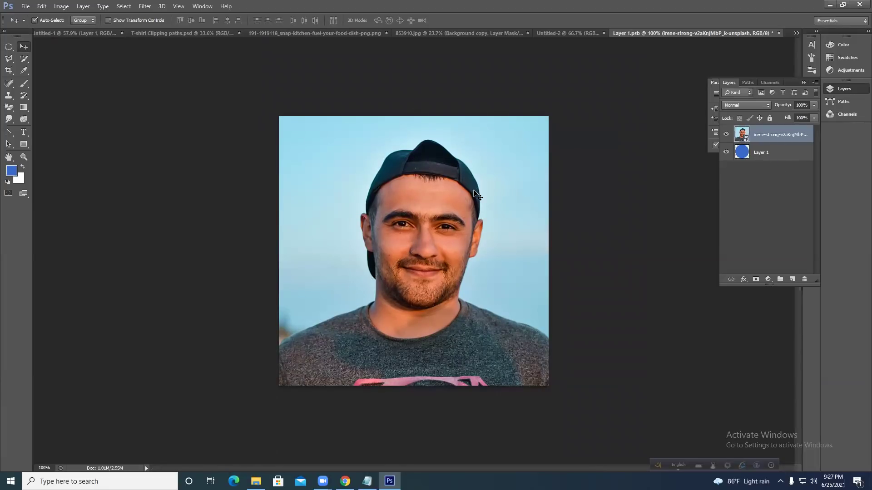
{"action": "right_click", "coordinate": [785, 135]}
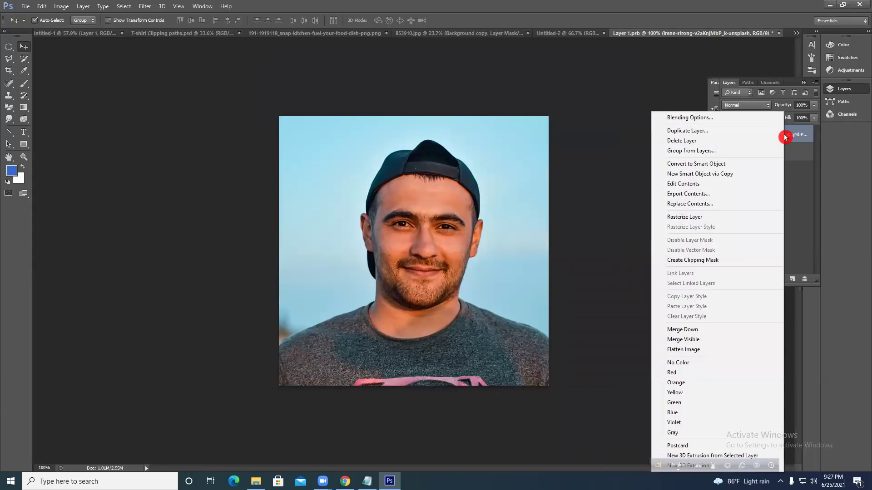
{"action": "left_click", "coordinate": [705, 261]}
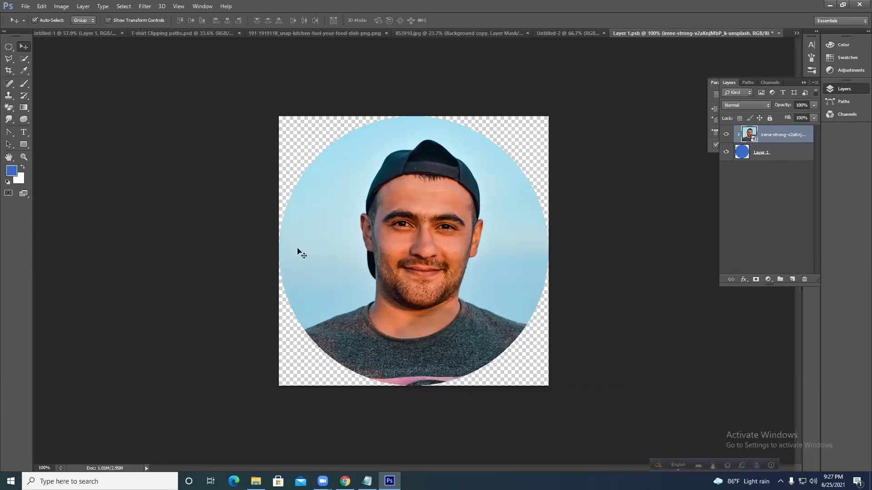
Save the edited smart object contents and return to the Untitled-1 document.
{"action": "left_click", "coordinate": [783, 35]}
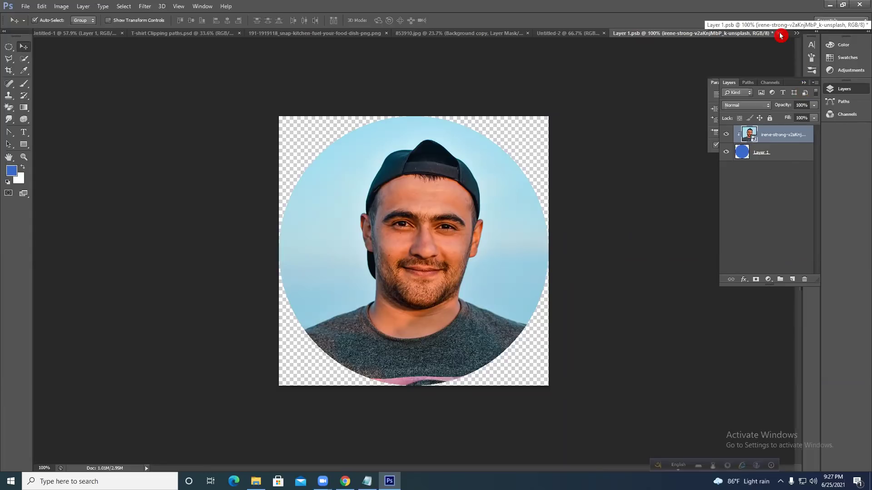
{"action": "key", "text": "super+s"}
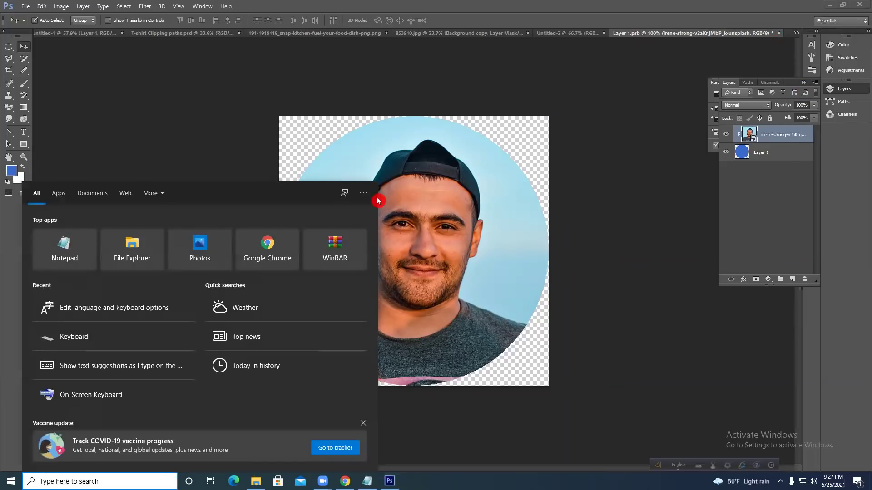
{"action": "left_click", "coordinate": [392, 164]}
{"action": "key", "text": "ctrl+s"}
{"action": "left_click", "coordinate": [552, 34]}
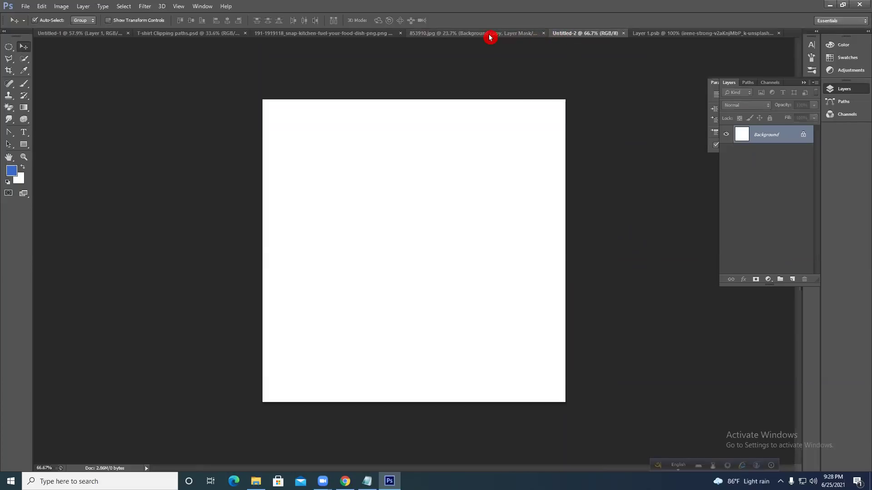
{"action": "left_click", "coordinate": [73, 33]}
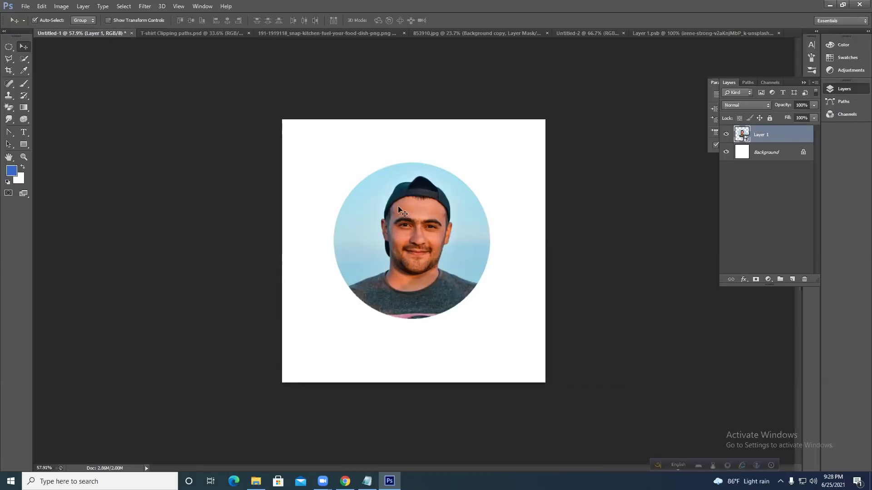
Undo the portrait update so Untitled-1 holds the plain blue circle smart object, and close the Layer 1.psb contents document.
{"action": "key", "text": "alt+shift+BackSpace"}
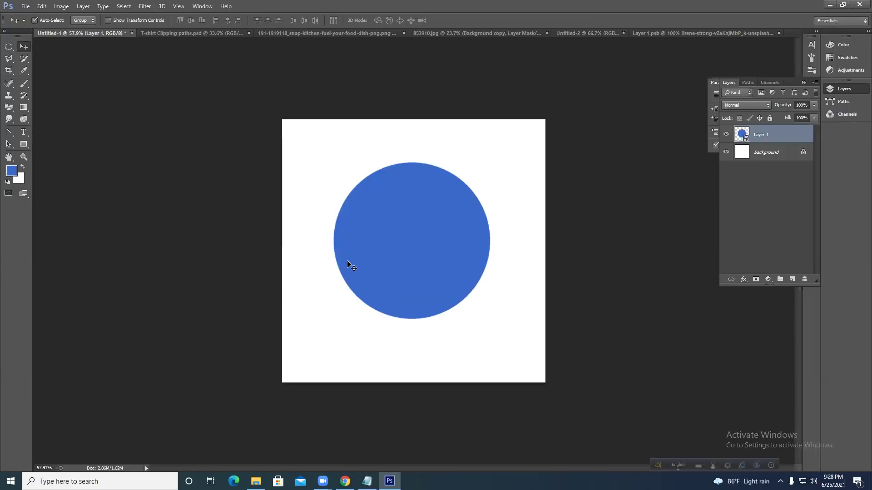
{"action": "key", "text": "ctrl+alt+z"}
{"action": "key", "text": "ctrl+alt+z"}
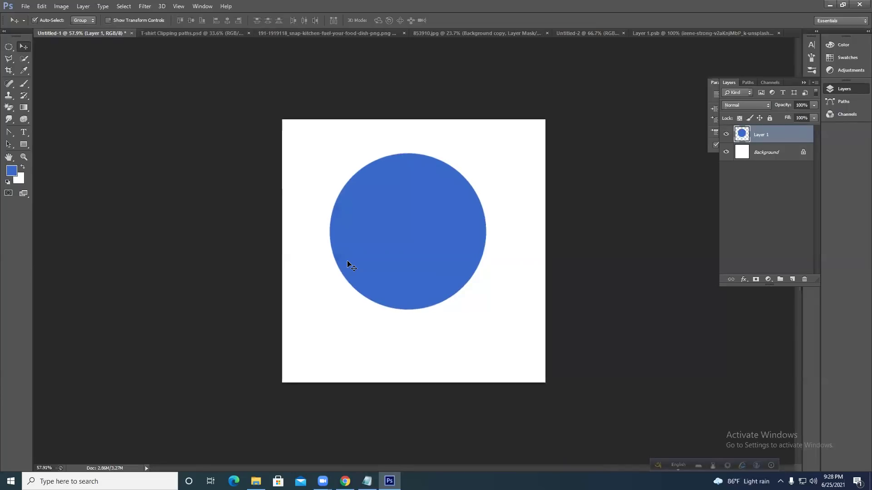
{"action": "key", "text": "ctrl+shift+z"}
{"action": "key", "text": "ctrl+shift+z"}
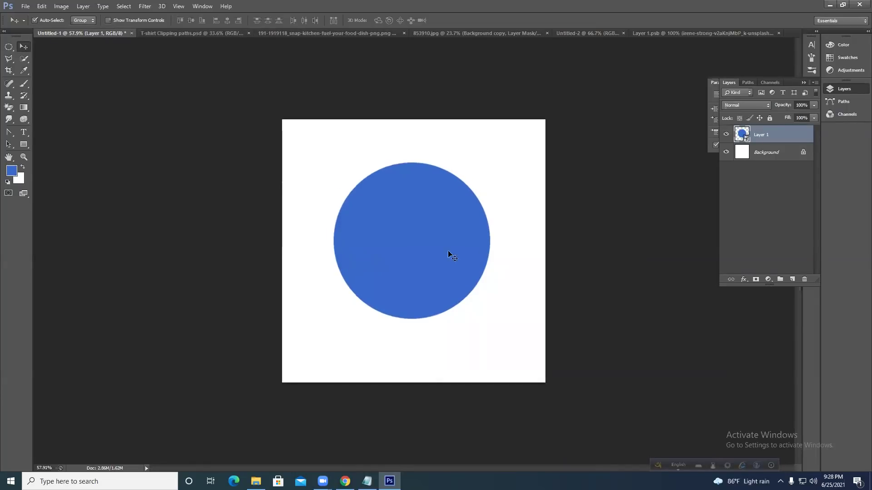
{"action": "left_click", "coordinate": [772, 33]}
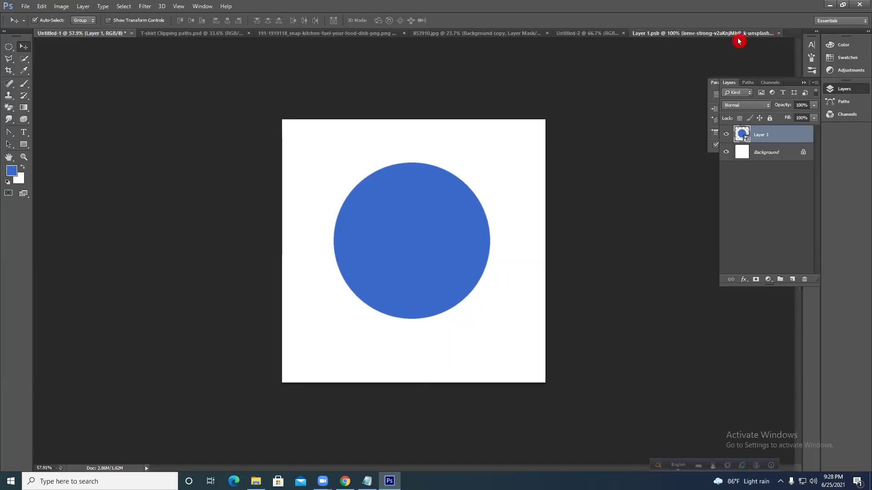
{"action": "left_click", "coordinate": [779, 34]}
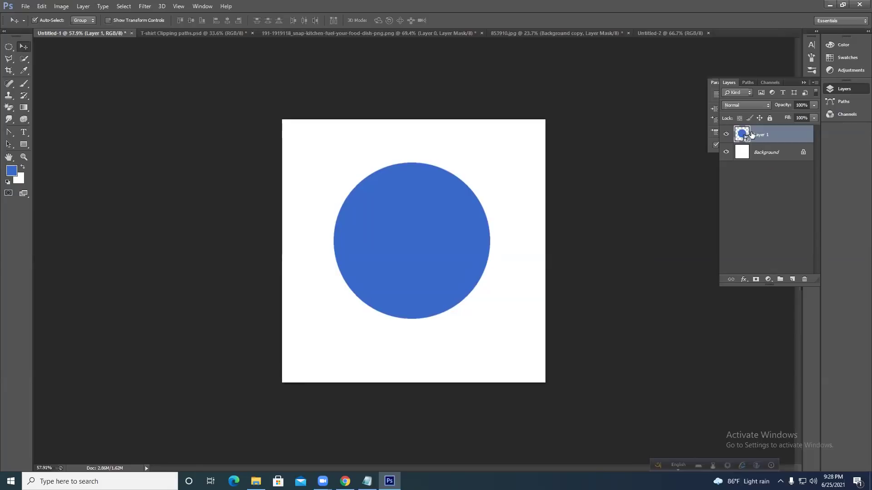
Open the blue circle smart object's contents again and place the image file "unnamed" from the Class 05 folder above the circle.
{"action": "double_click", "coordinate": [749, 138]}
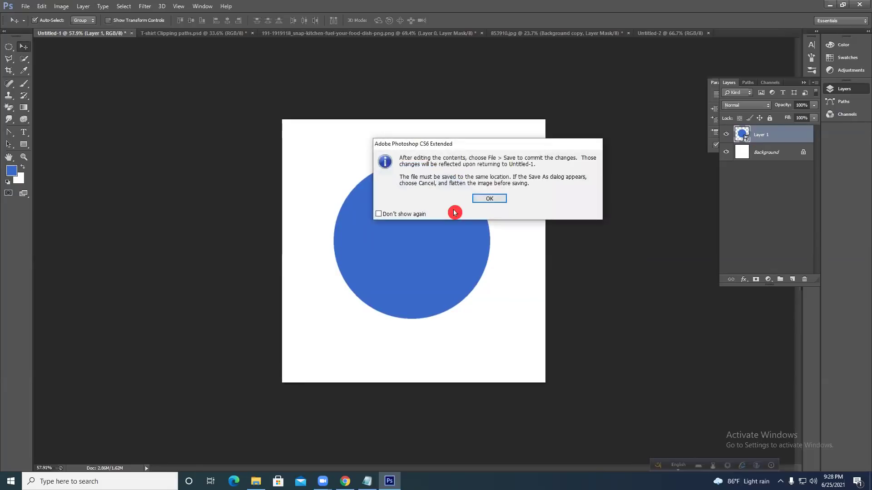
{"action": "left_click", "coordinate": [493, 199]}
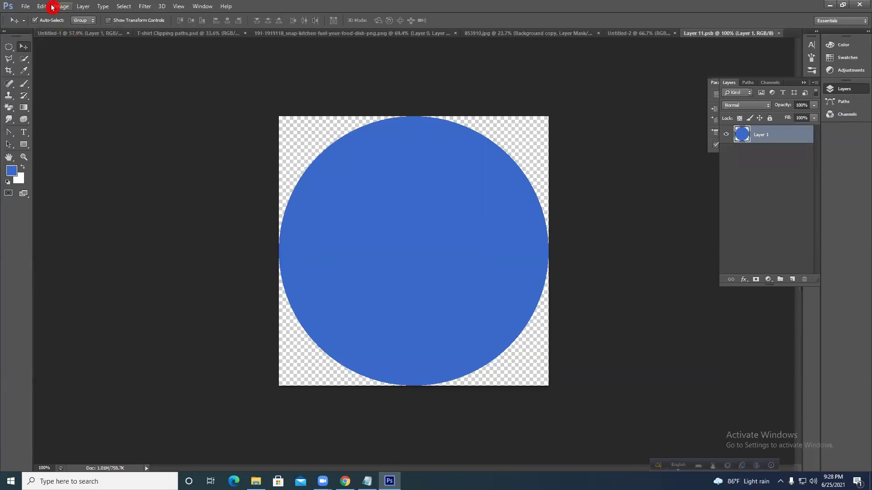
{"action": "left_click", "coordinate": [25, 7]}
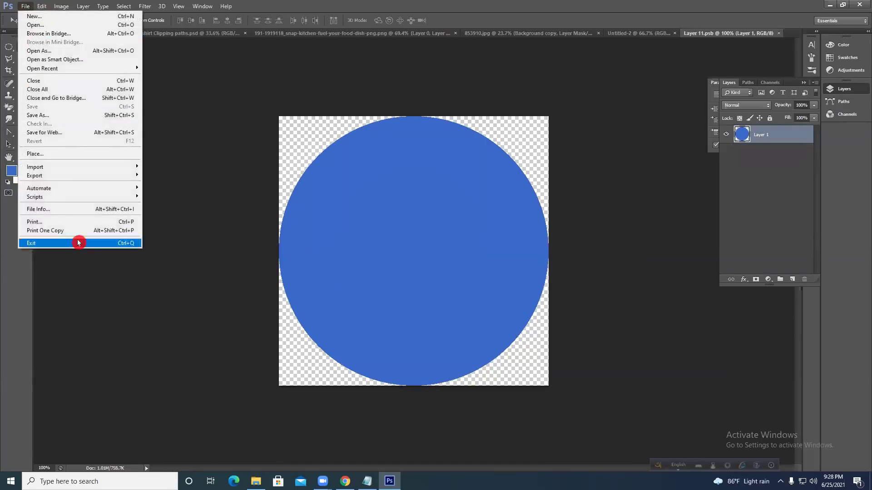
{"action": "left_click", "coordinate": [52, 153]}
{"action": "left_click", "coordinate": [473, 263]}
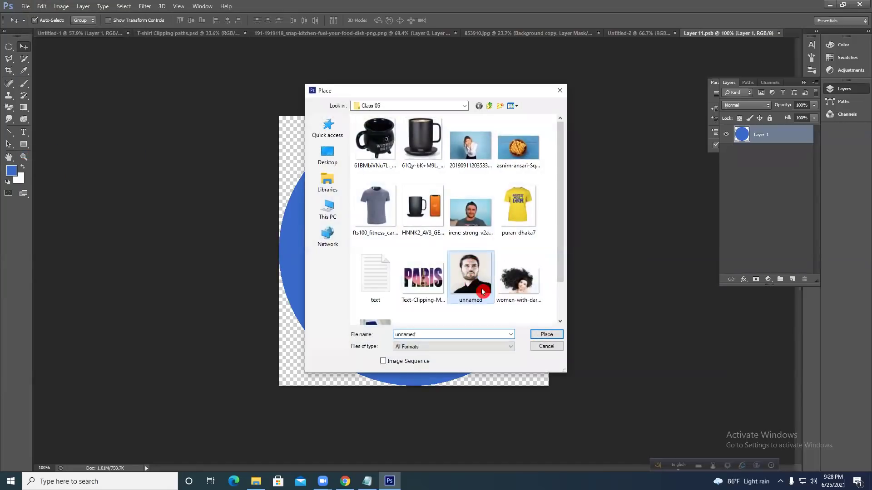
{"action": "left_click", "coordinate": [553, 334]}
{"action": "left_click", "coordinate": [457, 20]}
Clip the placed portrait to the blue circle, and close the contents document with its changes saved.
{"action": "right_click", "coordinate": [786, 136]}
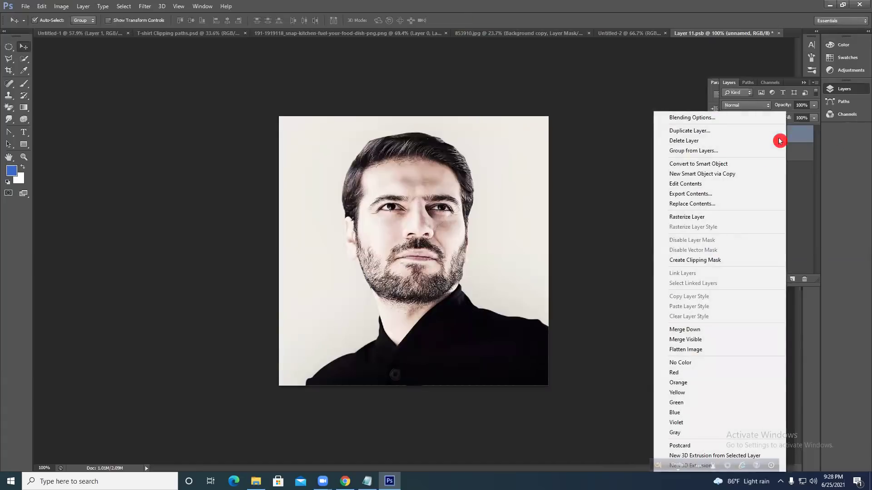
{"action": "left_click", "coordinate": [709, 264]}
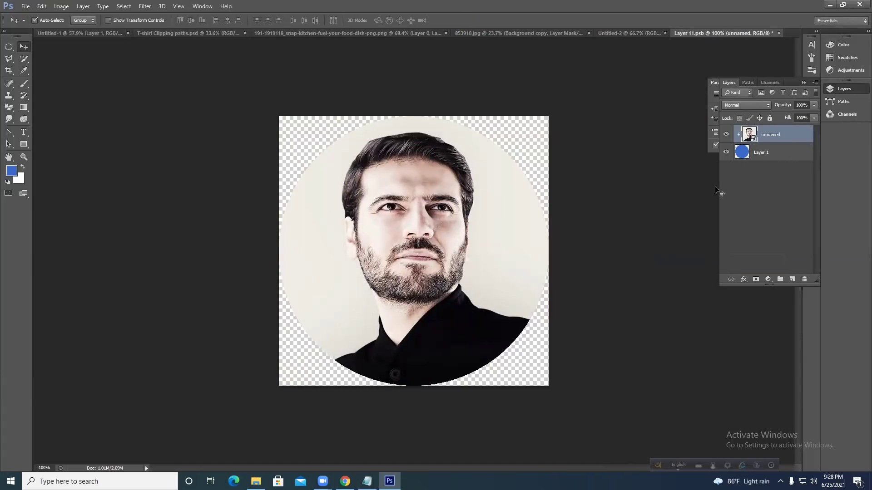
{"action": "left_click", "coordinate": [780, 34]}
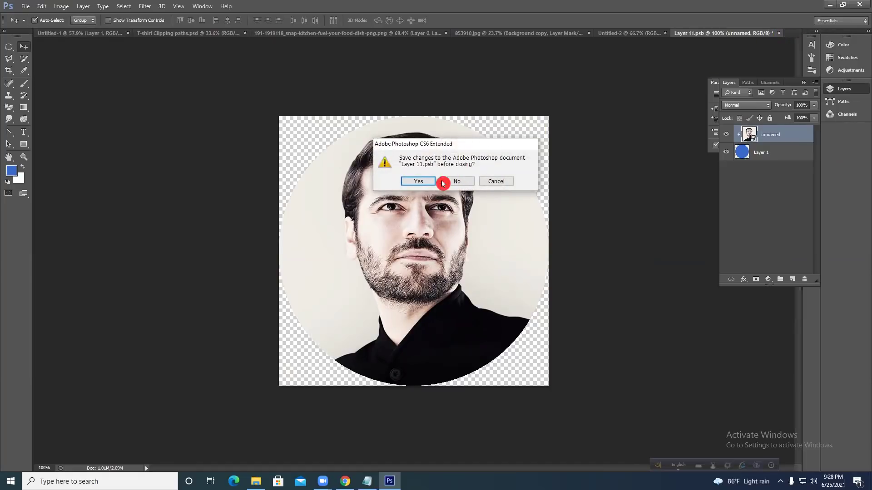
{"action": "left_click", "coordinate": [418, 181]}
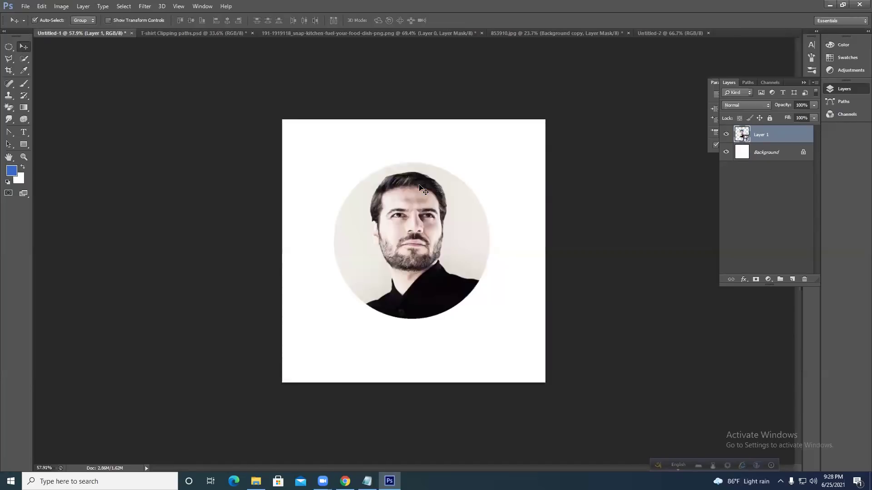
Reopen the smart object's contents and release the clipping mask on the "unnamed" portrait layer.
{"action": "double_click", "coordinate": [748, 140]}
{"action": "left_click", "coordinate": [499, 196]}
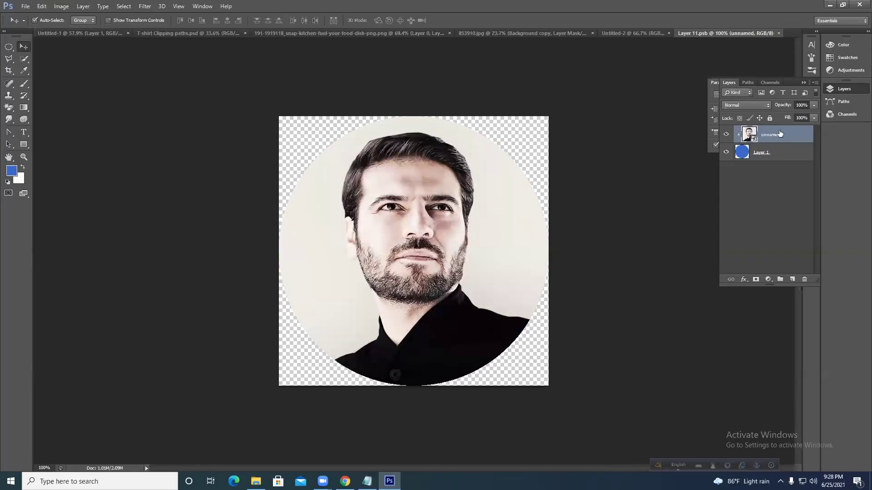
{"action": "right_click", "coordinate": [781, 132]}
{"action": "left_click", "coordinate": [683, 259]}
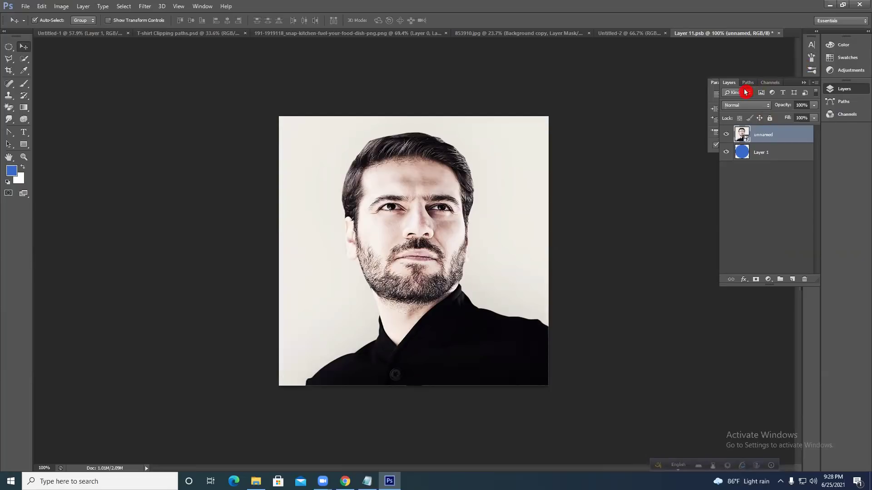
Save the unclipped portrait contents so Untitled-1 updates, shift the portrait slightly there, and close the contents document.
{"action": "key", "text": "ctrl+s"}
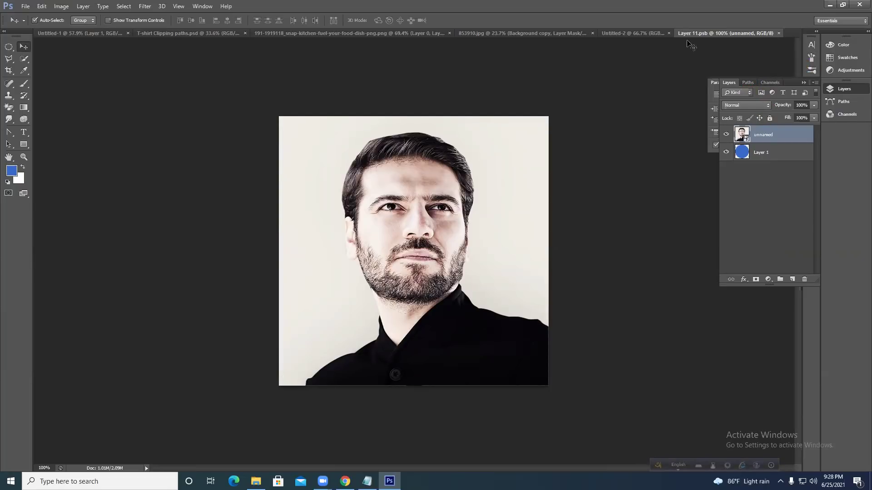
{"action": "left_click", "coordinate": [85, 34]}
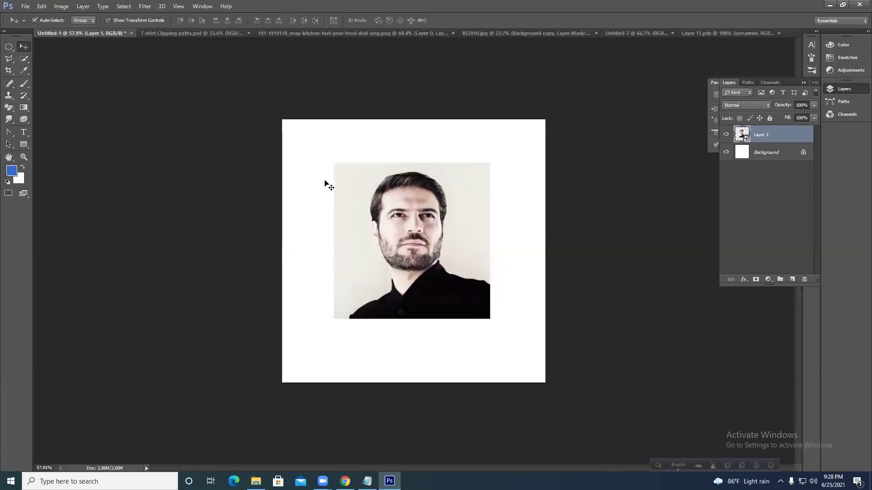
{"action": "left_click_drag", "start_coordinate": [511, 266], "coordinate": [471, 246]}
{"action": "left_click", "coordinate": [753, 33]}
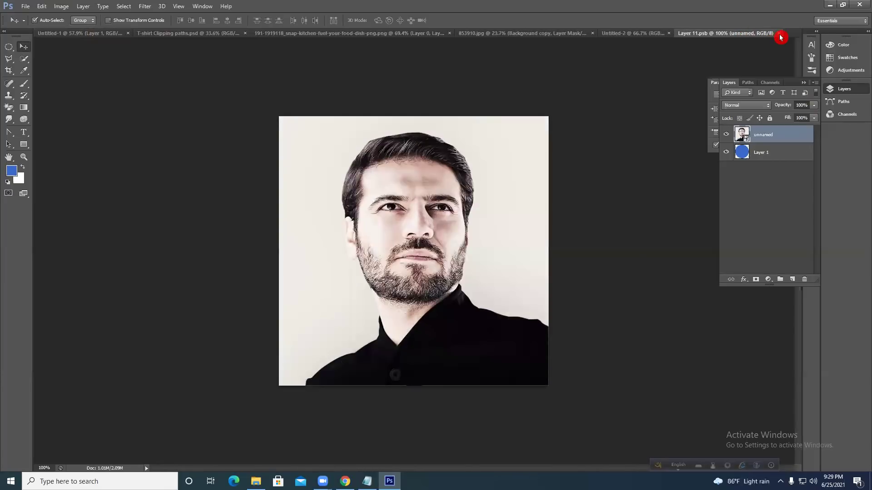
{"action": "left_click", "coordinate": [780, 34]}
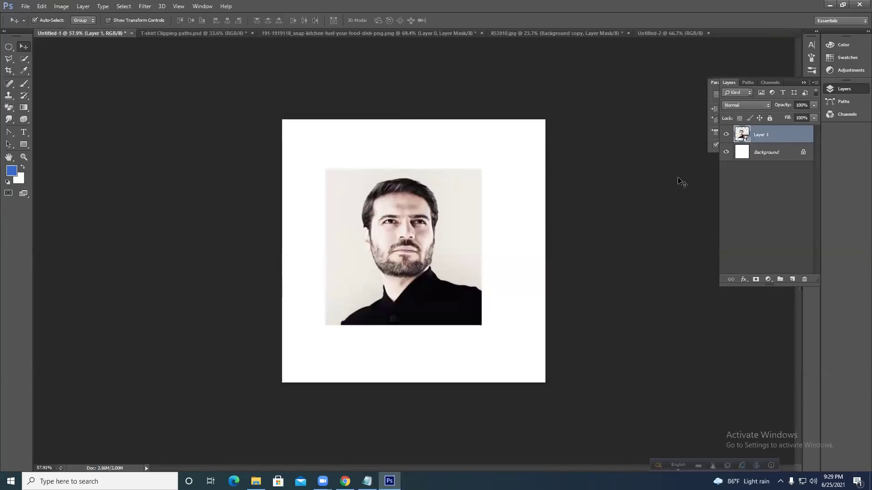
Delete the portrait smart object layer from Untitled-1.
{"action": "key", "text": "Delete"}
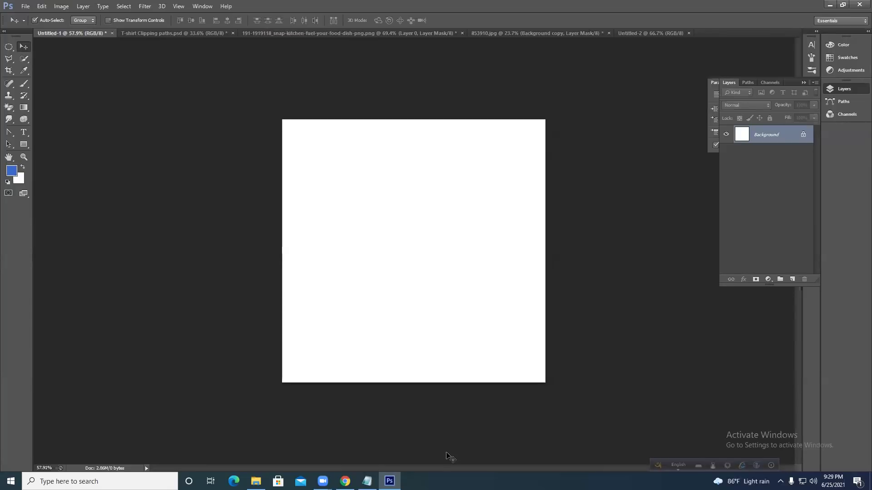
{"action": "left_click", "coordinate": [633, 335]}
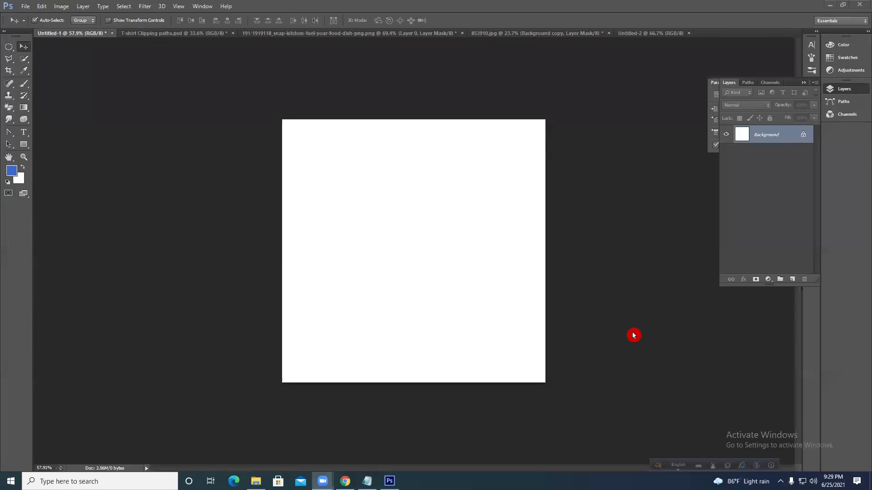
Open the dark-haired woman image from the Class 05 folder as a new document.
{"action": "left_click", "coordinate": [25, 6]}
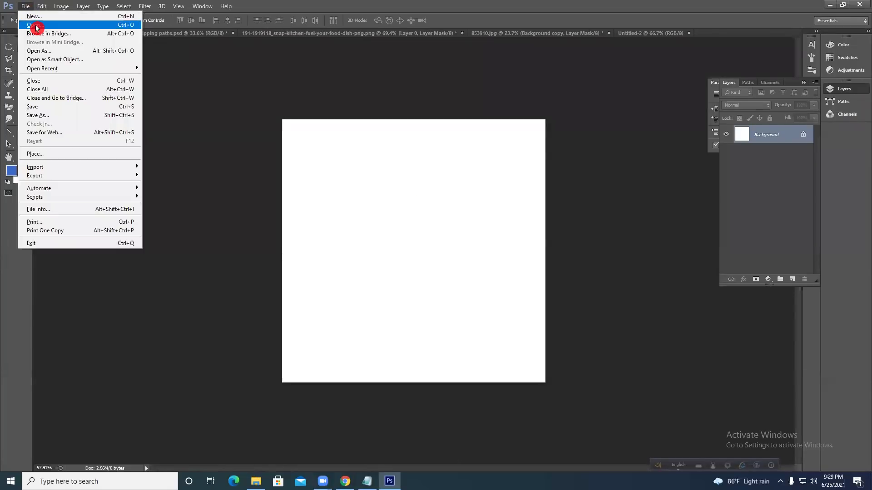
{"action": "left_click", "coordinate": [32, 25]}
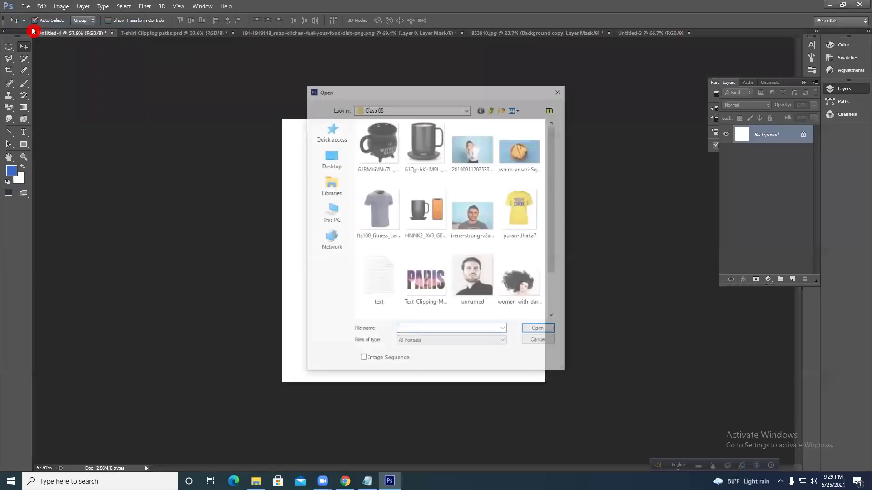
{"action": "scroll", "coordinate": [487, 246], "scroll_direction": "down", "scroll_amount": 2}
{"action": "scroll", "coordinate": [472, 254], "scroll_direction": "up", "scroll_amount": 2}
{"action": "left_click", "coordinate": [530, 285]}
{"action": "left_click", "coordinate": [541, 330]}
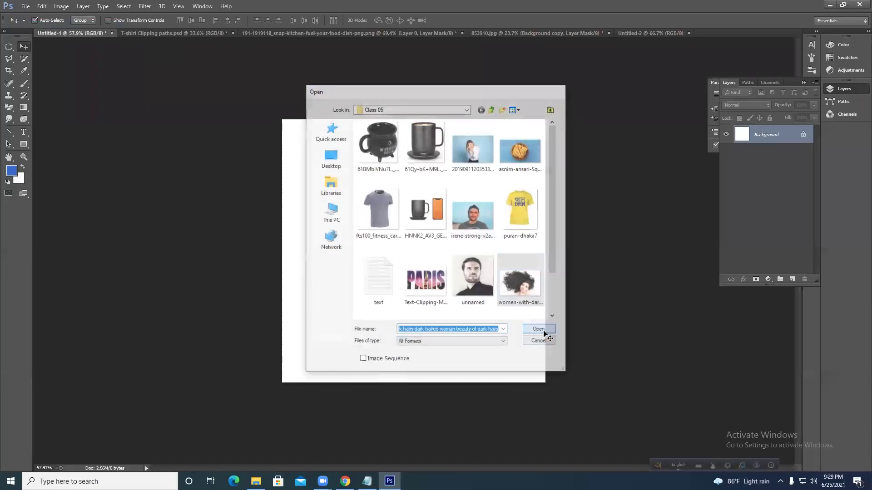
Open the image blemishes-feat-1 from the Class 05 folder inside the "digital it" folder.
{"action": "left_click", "coordinate": [25, 6]}
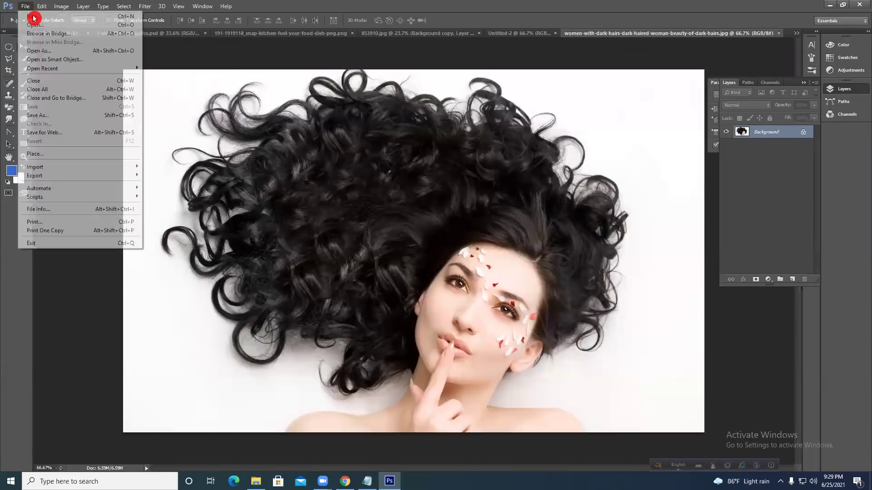
{"action": "left_click", "coordinate": [40, 26]}
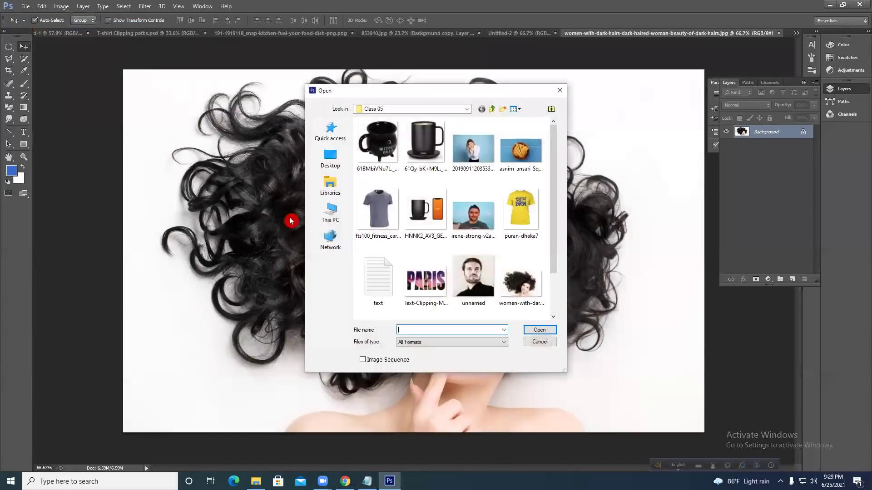
{"action": "scroll", "coordinate": [463, 181], "scroll_direction": "up", "scroll_amount": 2}
{"action": "scroll", "coordinate": [468, 161], "scroll_direction": "down", "scroll_amount": 1}
{"action": "left_click", "coordinate": [466, 109]}
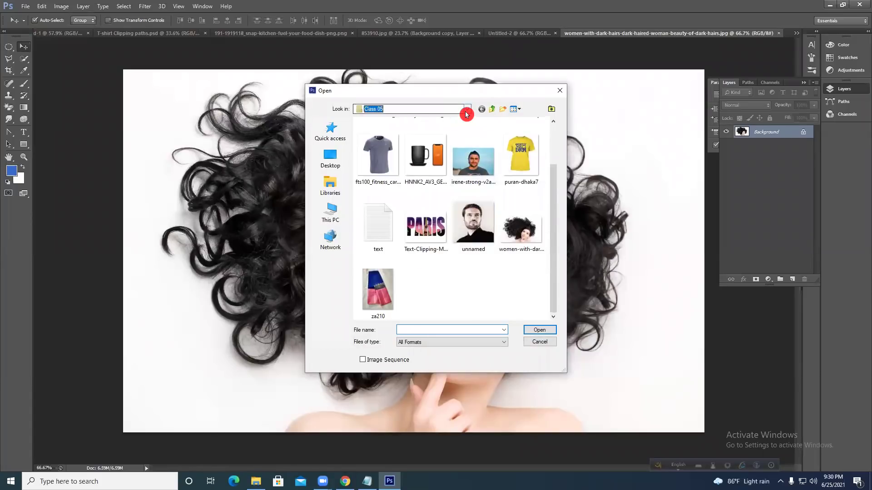
{"action": "left_click", "coordinate": [396, 228]}
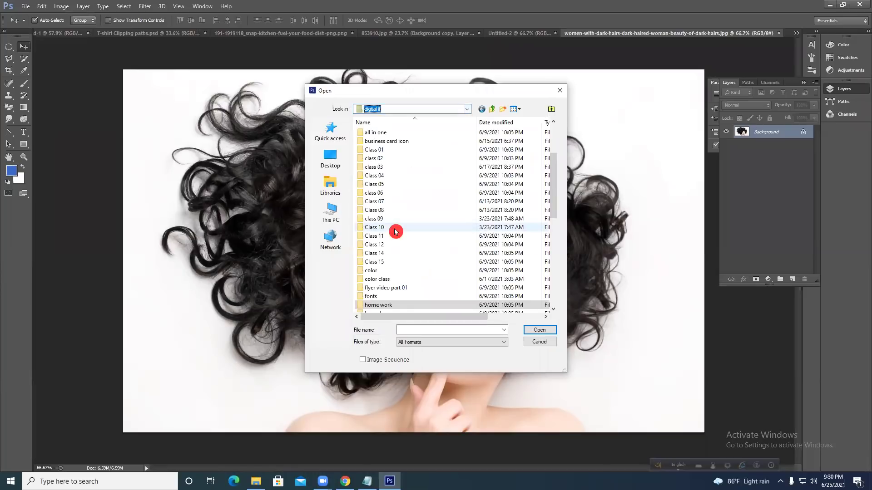
{"action": "scroll", "coordinate": [395, 185], "scroll_direction": "up", "scroll_amount": 3}
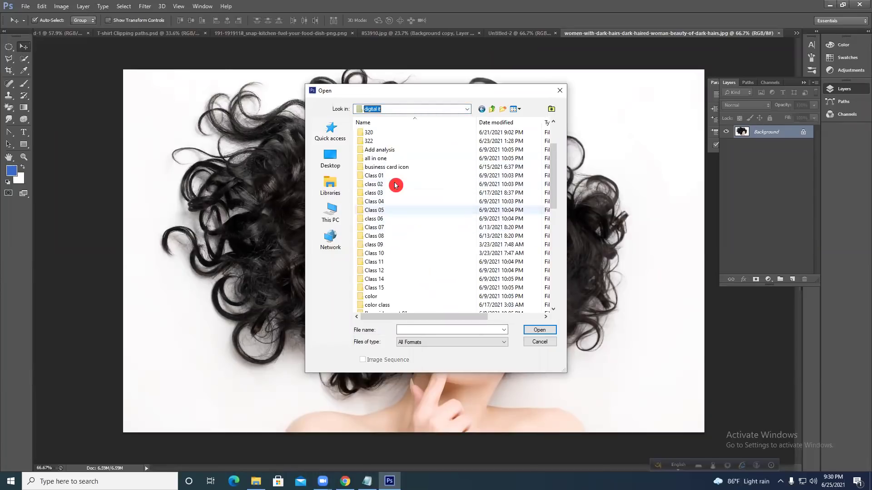
{"action": "double_click", "coordinate": [383, 264]}
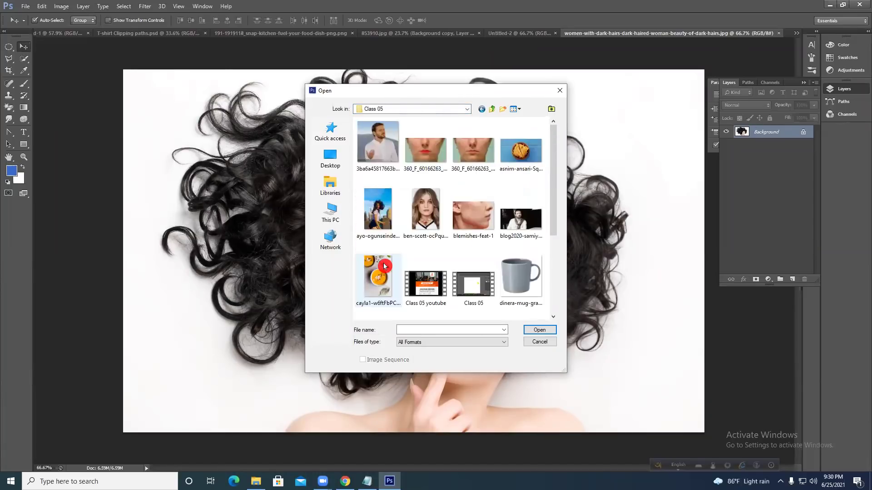
{"action": "left_click", "coordinate": [477, 224]}
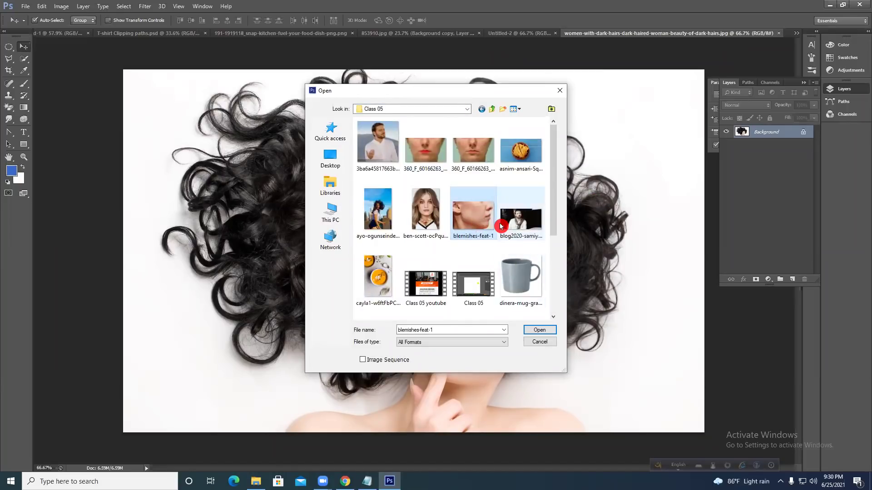
{"action": "left_click", "coordinate": [548, 331]}
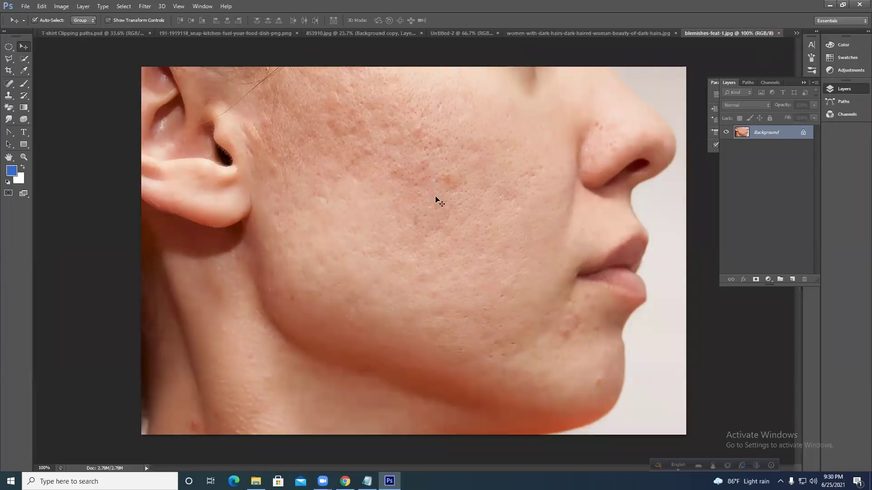
Try to remove blemishes on the cheek with short strokes of the content-aware Spot Healing Brush at size 40.
{"action": "scroll", "coordinate": [438, 213], "scroll_direction": "down", "scroll_amount": 1}
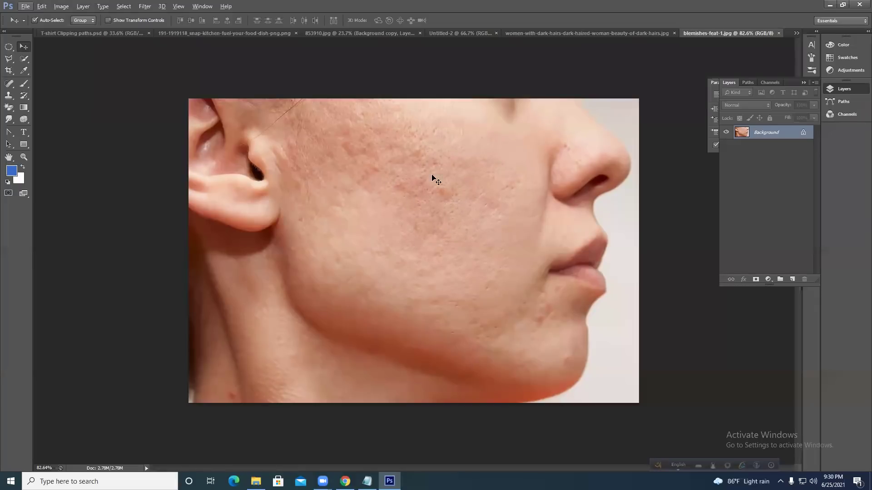
{"action": "left_click", "coordinate": [25, 6]}
{"action": "left_click", "coordinate": [360, 161]}
{"action": "scroll", "coordinate": [399, 172], "scroll_direction": "up", "scroll_amount": 5}
{"action": "scroll", "coordinate": [407, 180], "scroll_direction": "down", "scroll_amount": 5}
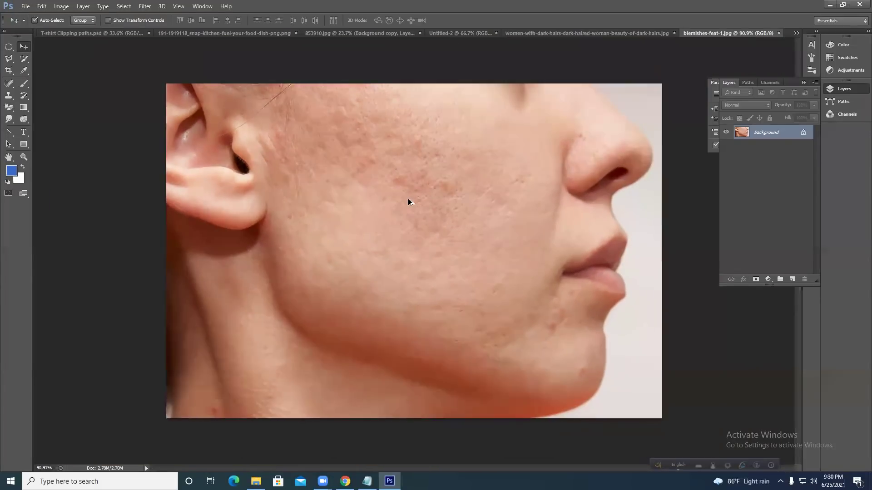
{"action": "right_click", "coordinate": [8, 84]}
{"action": "left_click", "coordinate": [54, 84]}
{"action": "left_click", "coordinate": [424, 207]}
{"action": "mouse_move", "coordinate": [442, 199]}
{"action": "left_mouse_down"}
{"action": "mouse_move", "coordinate": [438, 180]}
{"action": "mouse_move", "coordinate": [411, 165]}
{"action": "mouse_move", "coordinate": [382, 171]}
{"action": "mouse_move", "coordinate": [400, 202]}
{"action": "left_mouse_up"}
{"action": "left_click_drag", "start_coordinate": [393, 164], "coordinate": [400, 221]}
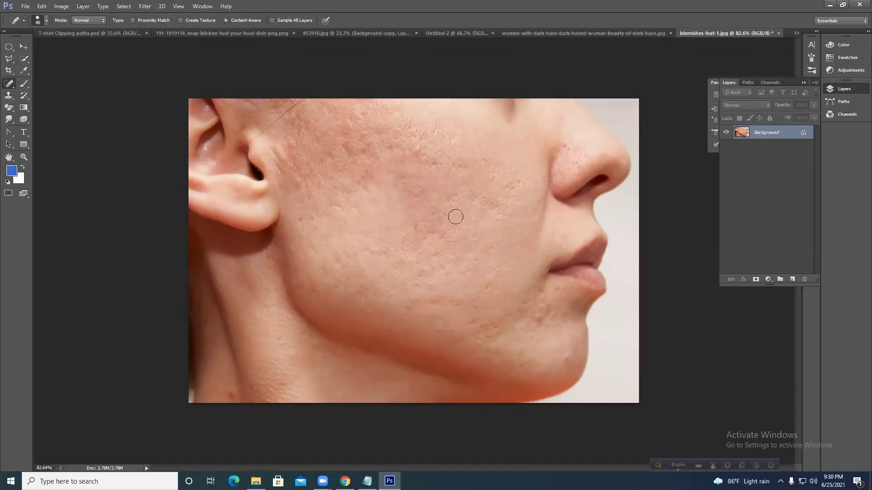
{"action": "scroll", "coordinate": [424, 206], "scroll_direction": "up", "scroll_amount": 5}
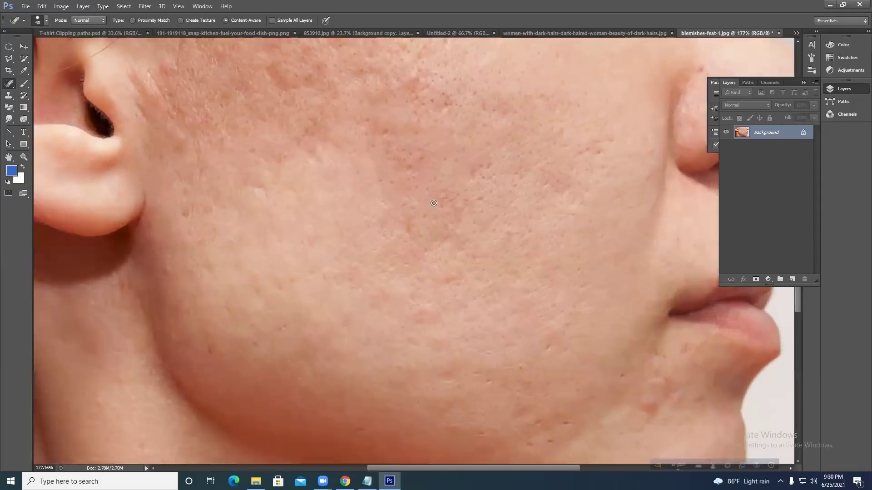
{"action": "scroll", "coordinate": [434, 203], "scroll_direction": "down", "scroll_amount": 6}
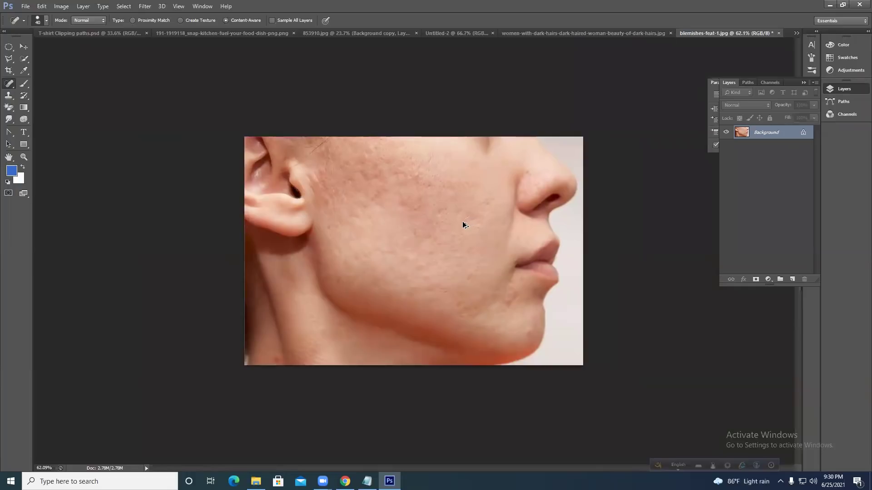
Duplicate the Background layer of blemishes-feat-1 and invert the colours of the copy.
{"action": "left_click", "coordinate": [795, 151]}
{"action": "left_click_drag", "start_coordinate": [784, 136], "coordinate": [791, 279]}
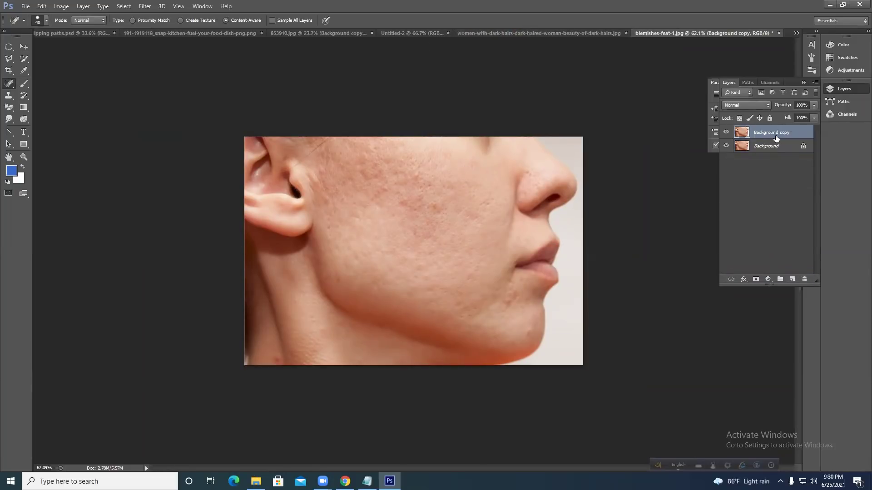
{"action": "left_click", "coordinate": [706, 123]}
{"action": "left_click", "coordinate": [61, 6]}
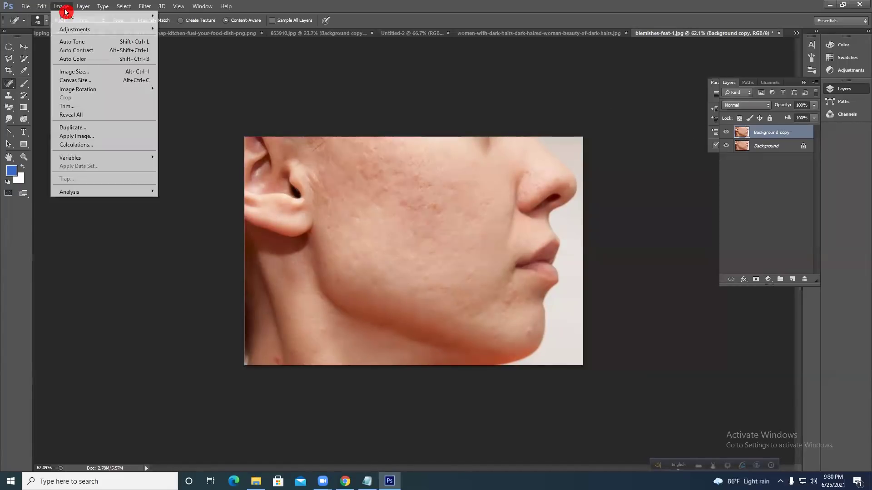
{"action": "left_click", "coordinate": [71, 30]}
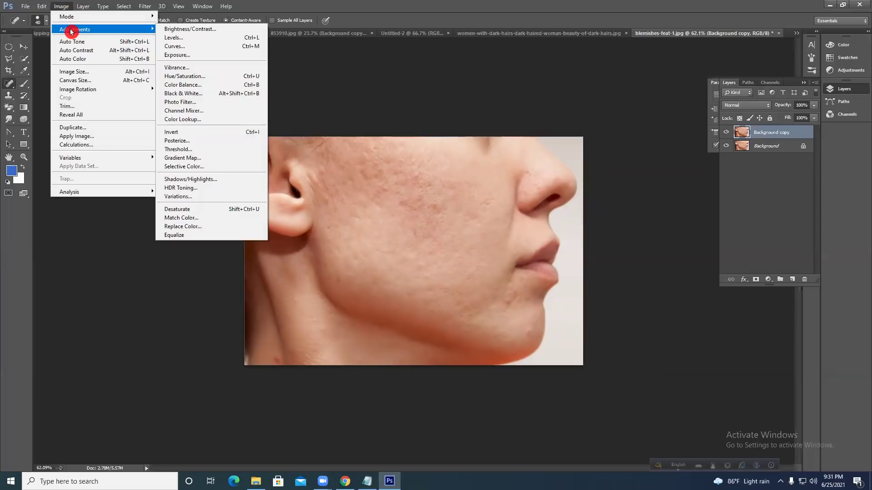
{"action": "left_click", "coordinate": [189, 132]}
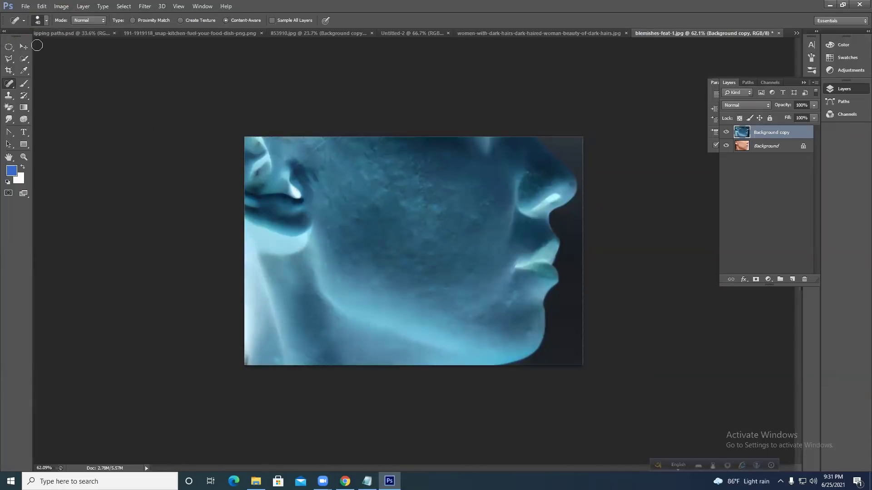
Set the blend mode of the inverted Background copy layer to Vivid Light.
{"action": "left_click", "coordinate": [25, 47]}
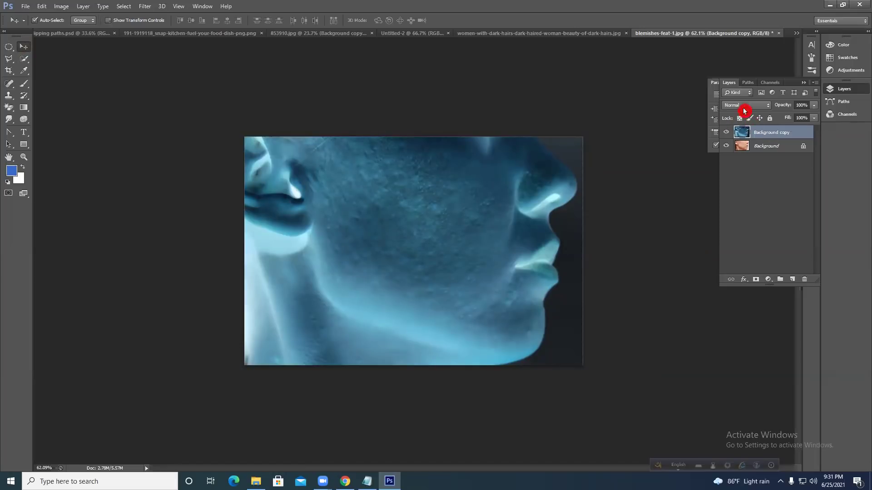
{"action": "left_click", "coordinate": [742, 107]}
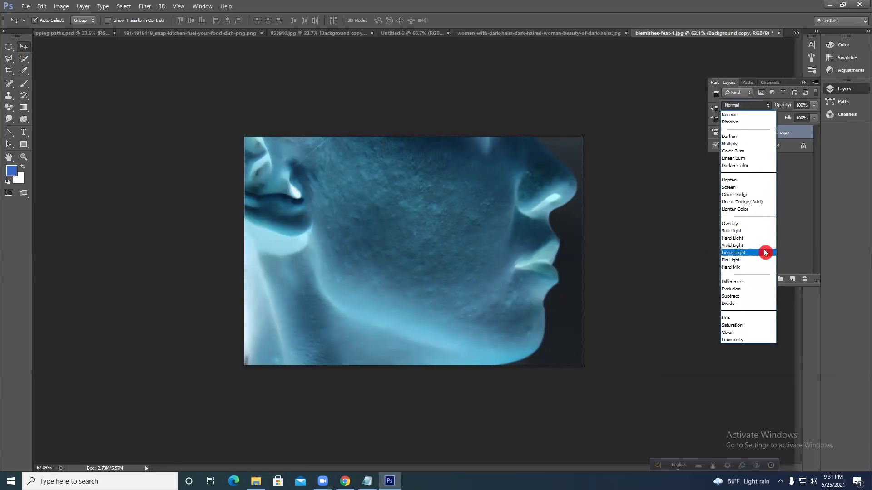
{"action": "left_click", "coordinate": [738, 247]}
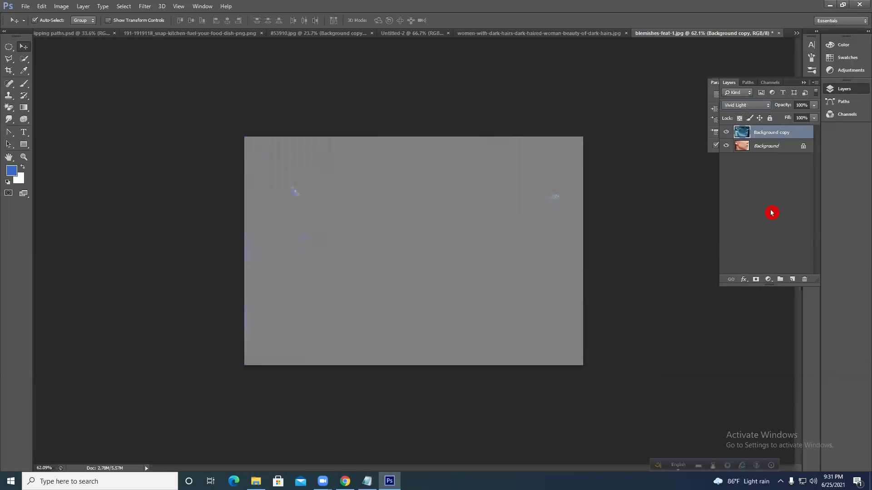
Apply a High Pass filter with a radius of 18.2 pixels to the Background copy layer.
{"action": "left_click", "coordinate": [145, 6]}
{"action": "mouse_move", "coordinate": [172, 166]}
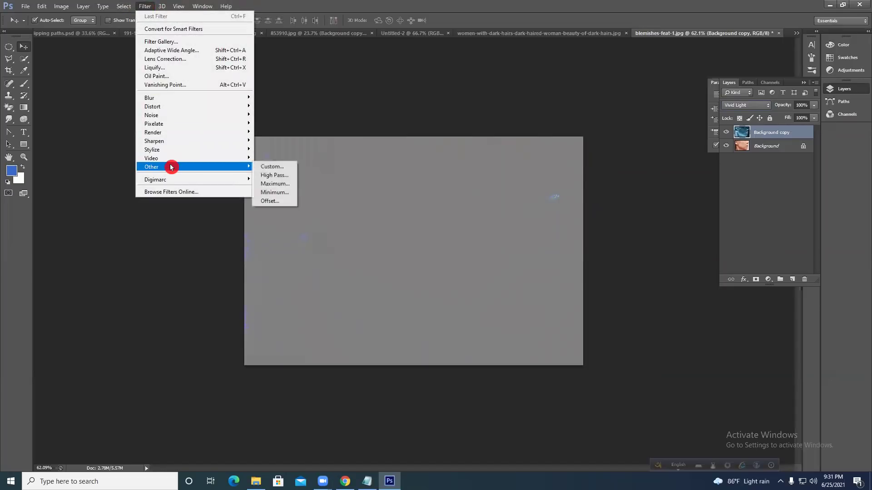
{"action": "left_click", "coordinate": [273, 176]}
{"action": "left_click_drag", "start_coordinate": [627, 156], "coordinate": [685, 202]}
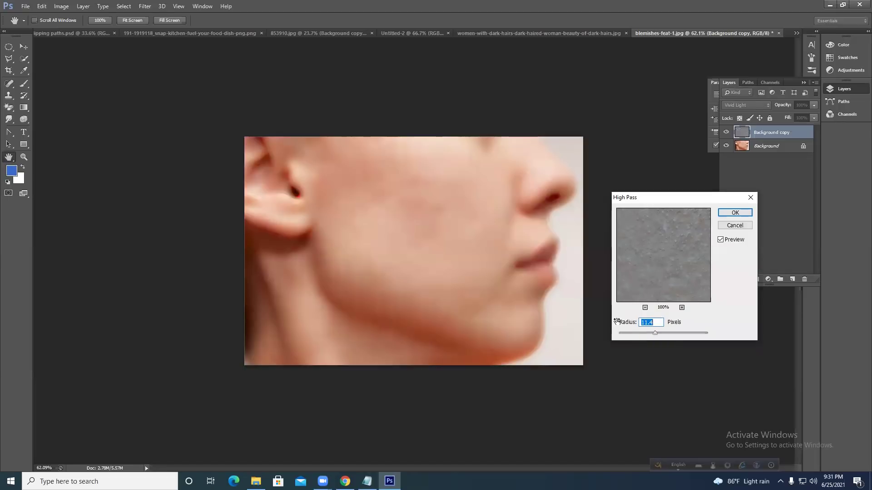
{"action": "left_click_drag", "start_coordinate": [655, 334], "coordinate": [634, 338]}
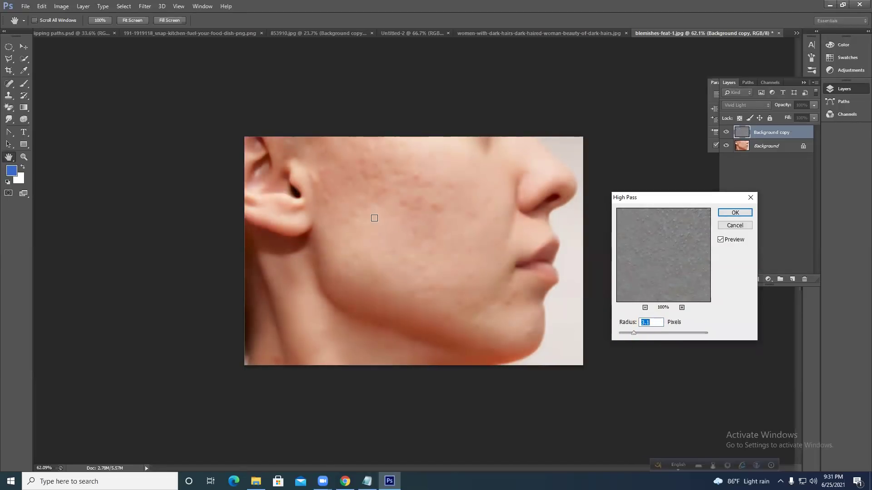
{"action": "mouse_move", "coordinate": [654, 336]}
{"action": "left_mouse_down"}
{"action": "mouse_move", "coordinate": [619, 335]}
{"action": "mouse_move", "coordinate": [657, 335]}
{"action": "left_mouse_up"}
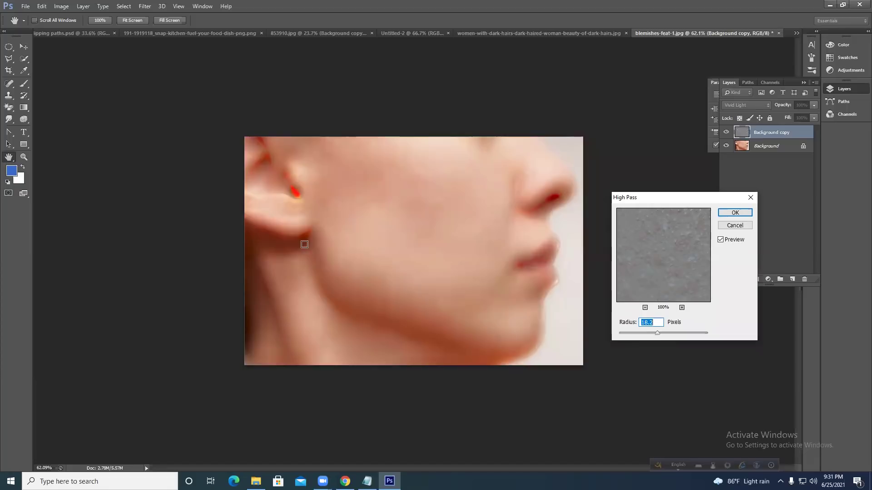
{"action": "left_click", "coordinate": [733, 213]}
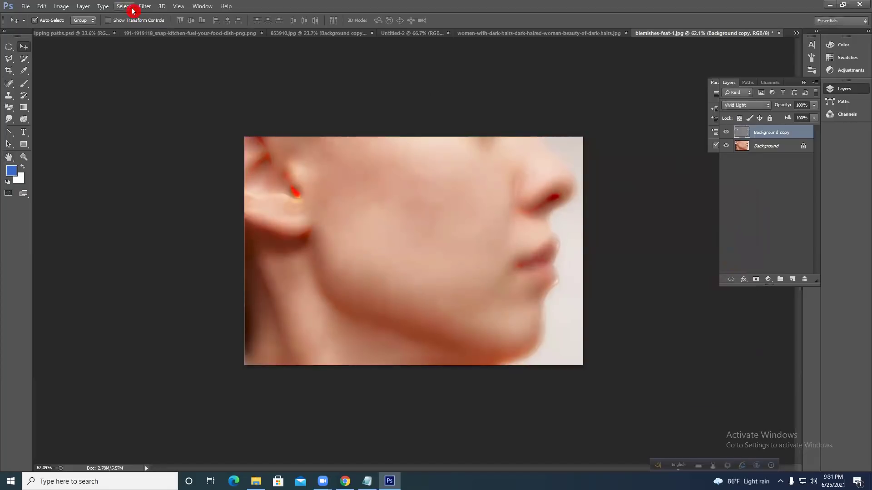
Apply a Gaussian Blur with a radius of 1.8 pixels to the Background copy layer.
{"action": "left_click", "coordinate": [150, 6]}
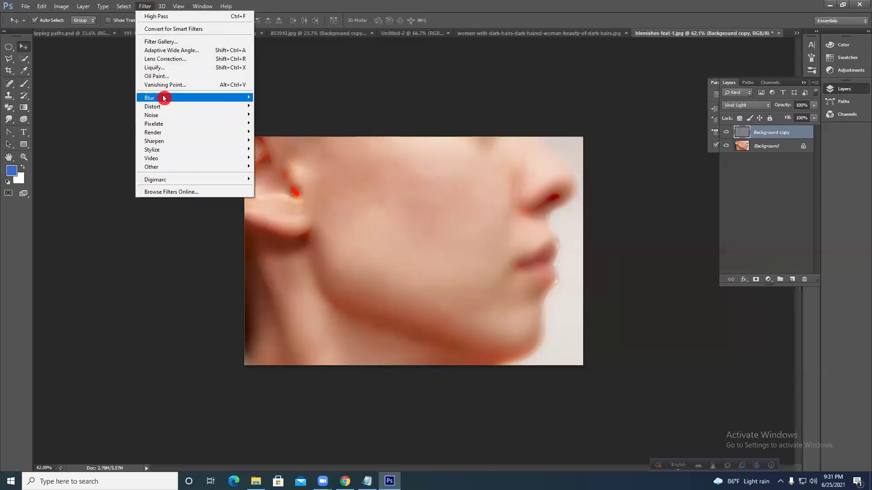
{"action": "mouse_move", "coordinate": [163, 98]}
{"action": "left_click", "coordinate": [283, 161]}
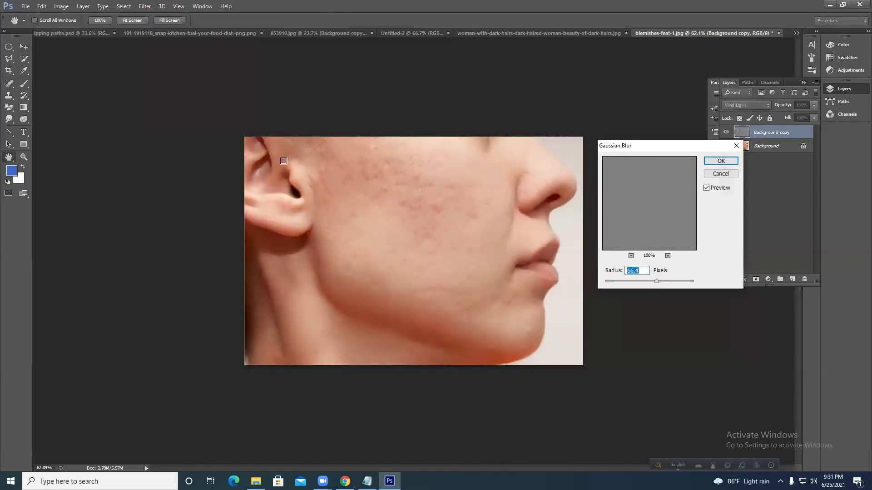
{"action": "left_click_drag", "start_coordinate": [656, 281], "coordinate": [609, 285]}
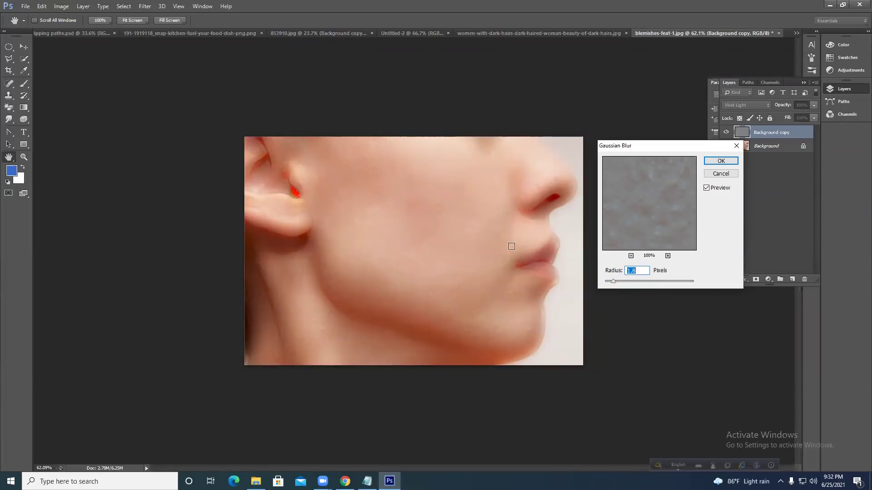
{"action": "left_click", "coordinate": [721, 164]}
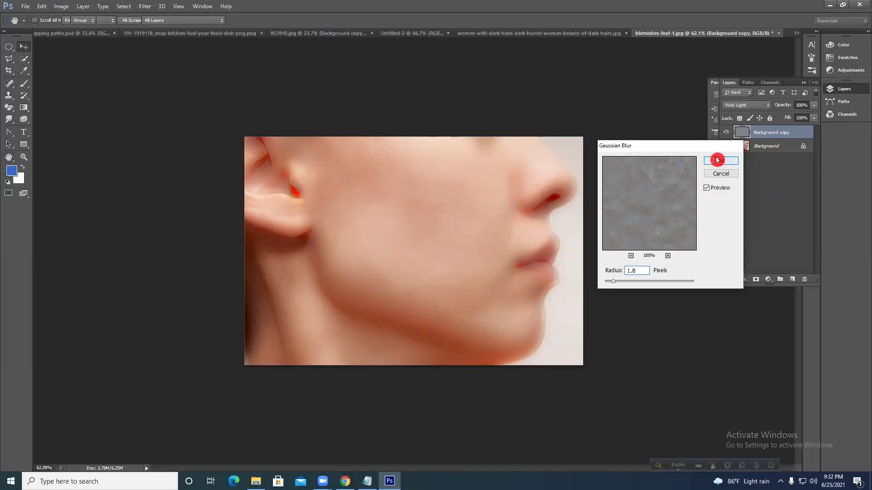
Try a white layer mask on the Background copy layer and invert it to black and back.
{"action": "left_click", "coordinate": [756, 280]}
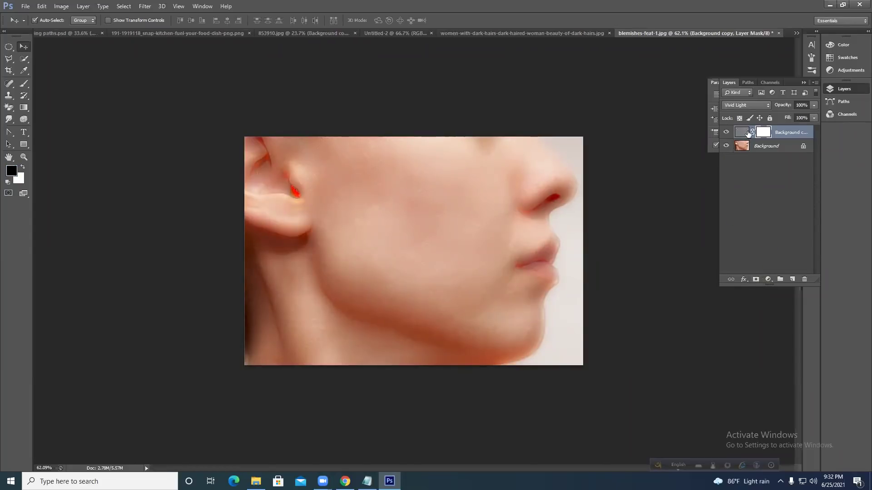
{"action": "key", "text": "ctrl+z"}
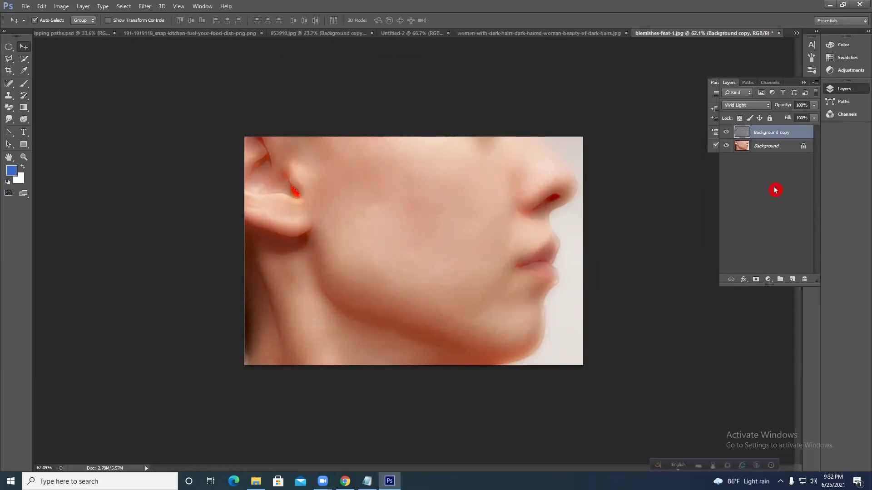
{"action": "left_click", "coordinate": [756, 280]}
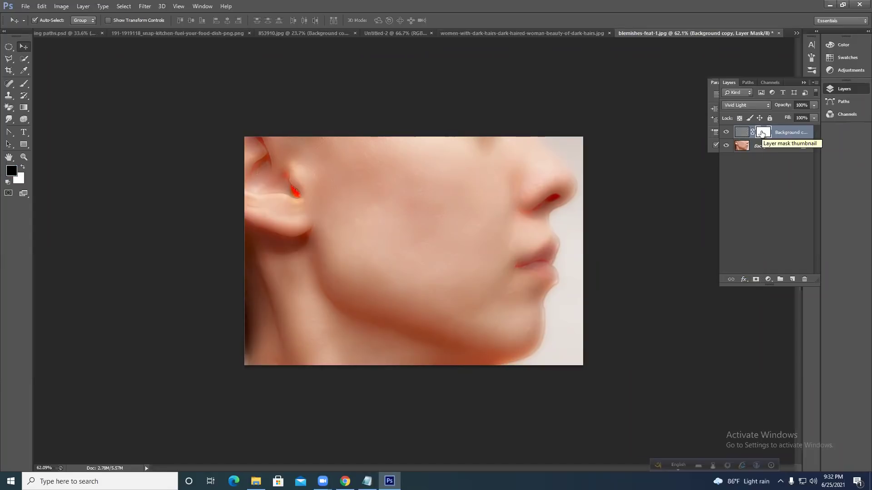
{"action": "left_click", "coordinate": [67, 6]}
{"action": "left_click", "coordinate": [238, 74]}
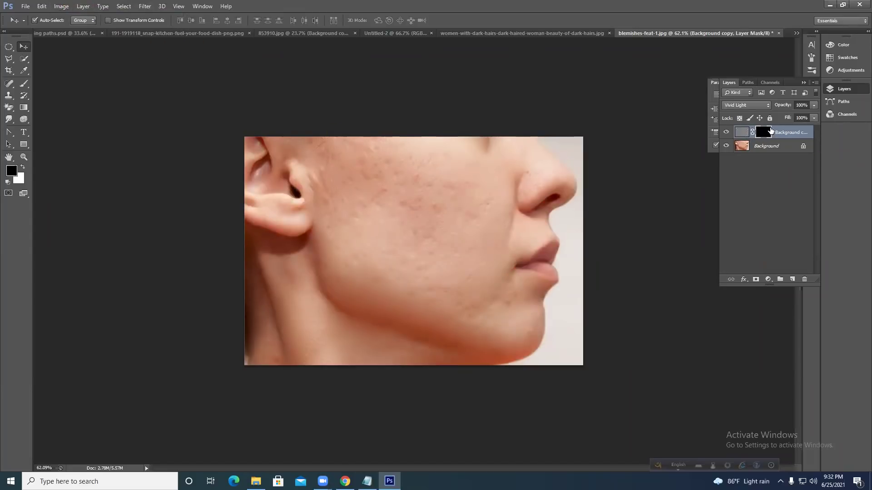
{"action": "key", "text": "ctrl+i"}
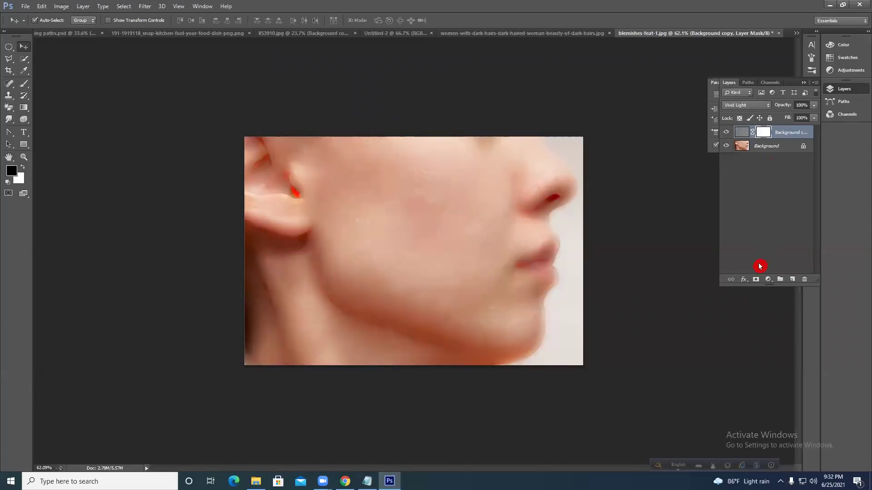
{"action": "key", "text": "ctrl+i"}
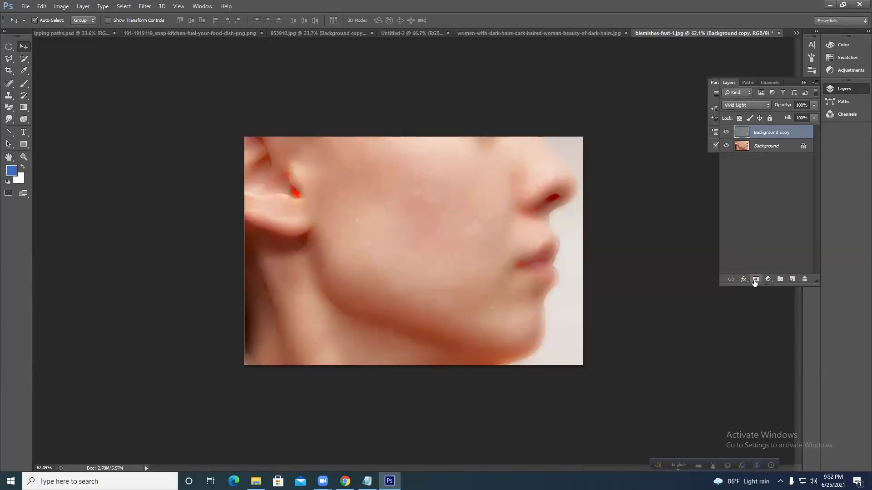
Add a black layer mask that hides the whole Background copy layer.
{"action": "left_click", "coordinate": [756, 280], "text": "alt"}
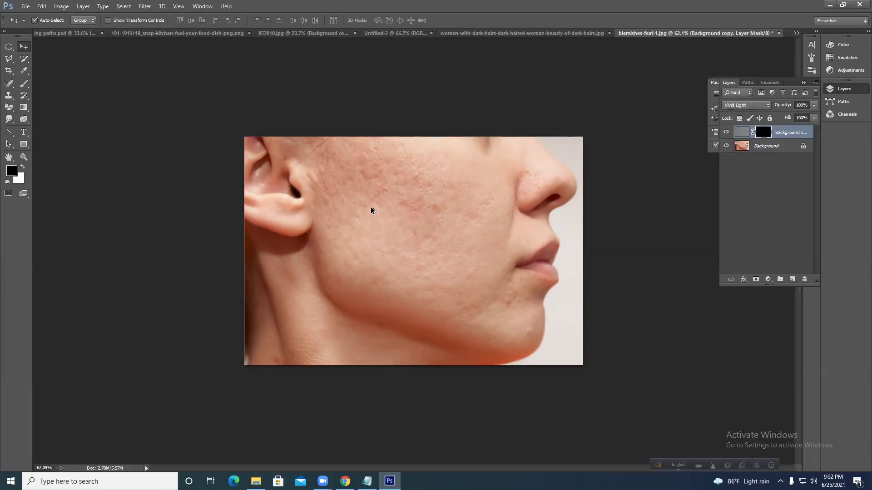
{"action": "scroll", "coordinate": [371, 206], "scroll_direction": "up", "scroll_amount": 5}
{"action": "left_click_drag", "start_coordinate": [364, 235], "coordinate": [354, 249]}
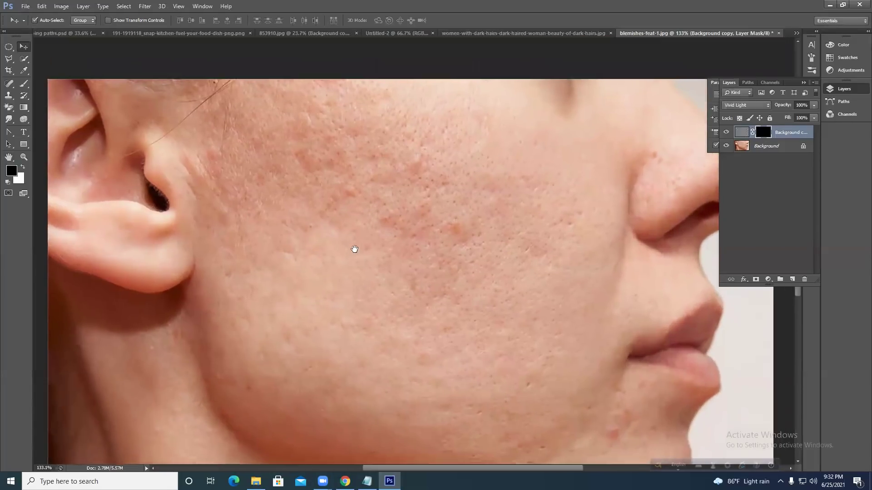
Reveal the smoothing across the cheek by painting white on the layer mask with a soft 125 px brush at 0% hardness.
{"action": "left_click", "coordinate": [23, 84]}
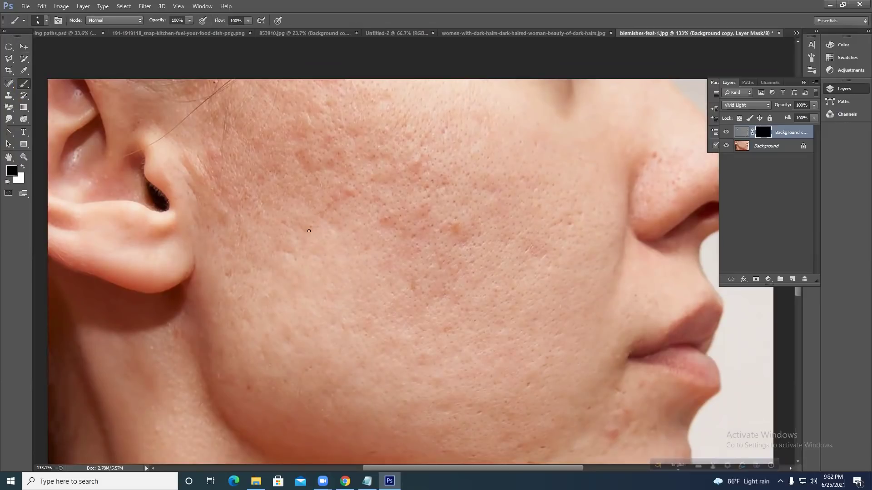
{"action": "key", "text": "bracketright"}
{"action": "key", "text": "bracketright"}
{"action": "key", "text": "bracketright"}
{"action": "key", "text": "bracketright"}
{"action": "key", "text": "bracketright"}
{"action": "key", "text": "bracketright"}
{"action": "key", "text": "bracketright"}
{"action": "key", "text": "bracketright"}
{"action": "key", "text": "bracketright"}
{"action": "key", "text": "bracketright"}
{"action": "left_click", "coordinate": [20, 170]}
{"action": "left_click", "coordinate": [47, 21]}
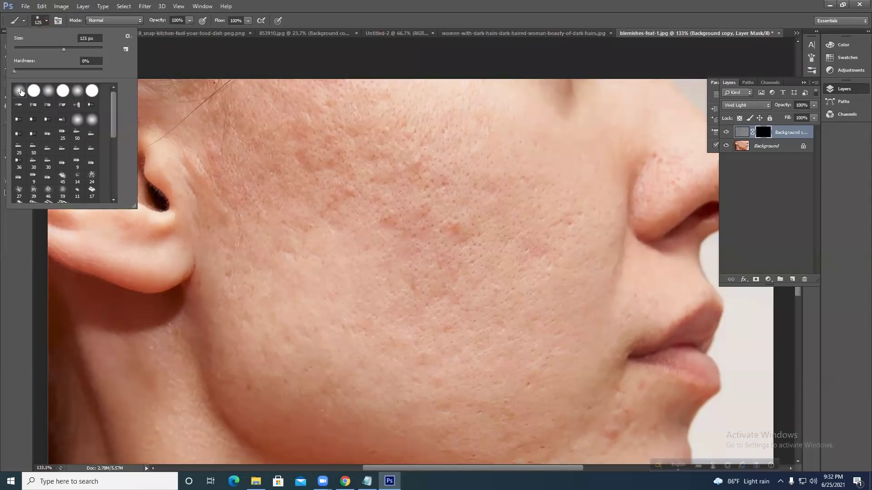
{"action": "left_click", "coordinate": [45, 20]}
{"action": "left_click_drag", "start_coordinate": [357, 188], "coordinate": [391, 258]}
{"action": "mouse_move", "coordinate": [379, 151]}
{"action": "left_mouse_down"}
{"action": "mouse_move", "coordinate": [451, 332]}
{"action": "mouse_move", "coordinate": [466, 311]}
{"action": "mouse_move", "coordinate": [452, 193]}
{"action": "mouse_move", "coordinate": [461, 160]}
{"action": "mouse_move", "coordinate": [527, 204]}
{"action": "mouse_move", "coordinate": [569, 303]}
{"action": "mouse_move", "coordinate": [570, 265]}
{"action": "mouse_move", "coordinate": [503, 119]}
{"action": "mouse_move", "coordinate": [478, 156]}
{"action": "mouse_move", "coordinate": [392, 139]}
{"action": "mouse_move", "coordinate": [359, 196]}
{"action": "mouse_move", "coordinate": [310, 79]}
{"action": "mouse_move", "coordinate": [289, 120]}
{"action": "mouse_move", "coordinate": [256, 98]}
{"action": "mouse_move", "coordinate": [235, 200]}
{"action": "mouse_move", "coordinate": [235, 254]}
{"action": "mouse_move", "coordinate": [234, 240]}
{"action": "mouse_move", "coordinate": [436, 253]}
{"action": "left_mouse_up"}
{"action": "left_click_drag", "start_coordinate": [404, 315], "coordinate": [446, 271]}
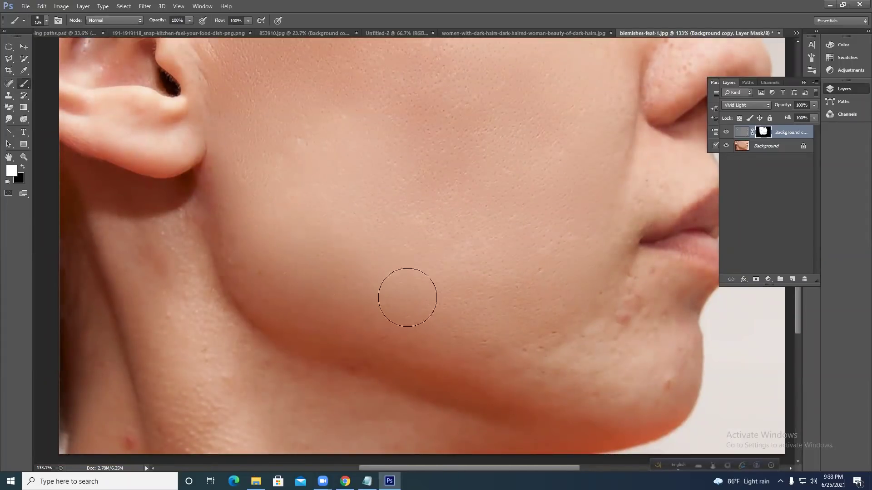
Extend the smoothing over the jaw, chin and mouth area by painting the layer mask white.
{"action": "left_click_drag", "start_coordinate": [465, 322], "coordinate": [422, 308]}
{"action": "mouse_move", "coordinate": [551, 340]}
{"action": "left_mouse_down"}
{"action": "mouse_move", "coordinate": [602, 328]}
{"action": "mouse_move", "coordinate": [576, 280]}
{"action": "mouse_move", "coordinate": [576, 245]}
{"action": "mouse_move", "coordinate": [592, 294]}
{"action": "left_mouse_up"}
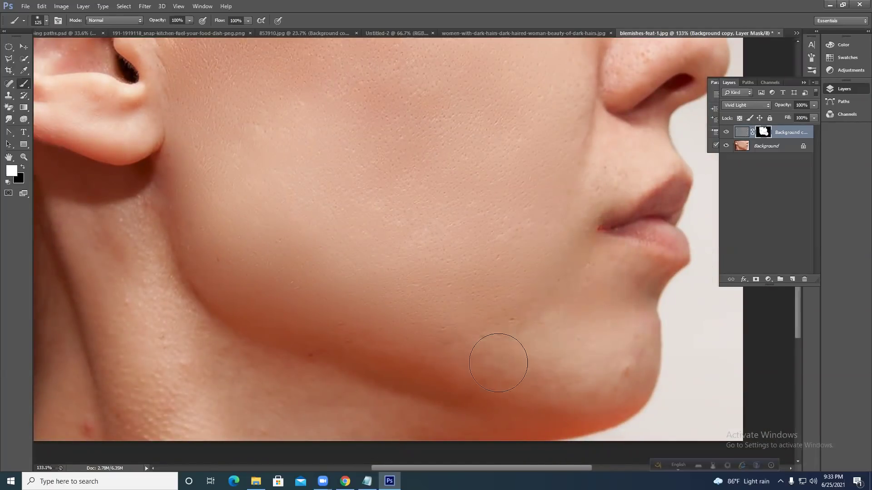
{"action": "mouse_move", "coordinate": [574, 370]}
{"action": "left_mouse_down"}
{"action": "mouse_move", "coordinate": [627, 341]}
{"action": "mouse_move", "coordinate": [633, 347]}
{"action": "mouse_move", "coordinate": [642, 249]}
{"action": "mouse_move", "coordinate": [671, 194]}
{"action": "mouse_move", "coordinate": [623, 251]}
{"action": "left_mouse_up"}
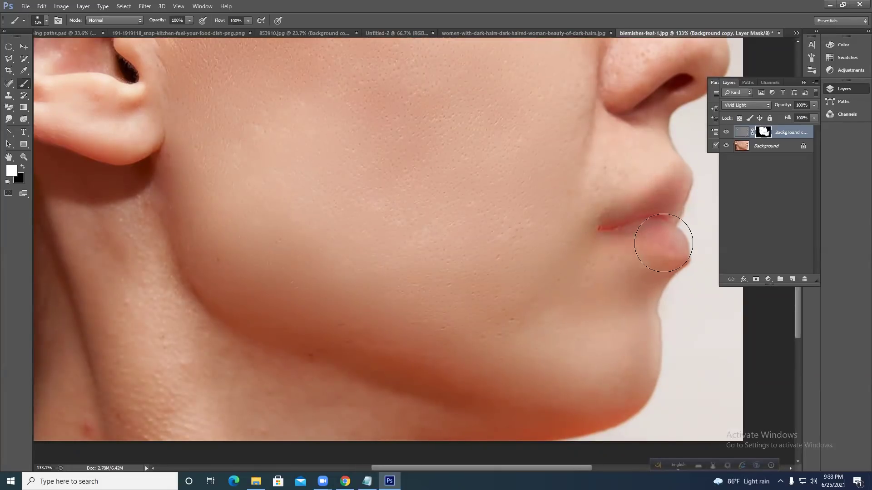
Bring back the original lip detail by painting black on the layer mask over the mouth with a 25 px brush.
{"action": "scroll", "coordinate": [659, 242], "scroll_direction": "down", "scroll_amount": 2}
{"action": "scroll", "coordinate": [584, 261], "scroll_direction": "down", "scroll_amount": 1}
{"action": "scroll", "coordinate": [588, 258], "scroll_direction": "up", "scroll_amount": 4}
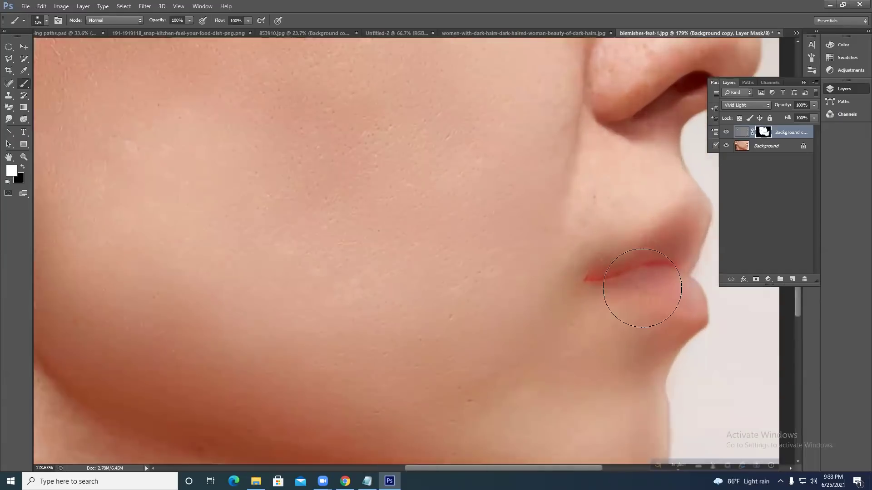
{"action": "left_click_drag", "start_coordinate": [558, 292], "coordinate": [540, 290]}
{"action": "left_click", "coordinate": [23, 167]}
{"action": "key", "text": "bracketleft"}
{"action": "key", "text": "bracketleft"}
{"action": "key", "text": "bracketleft"}
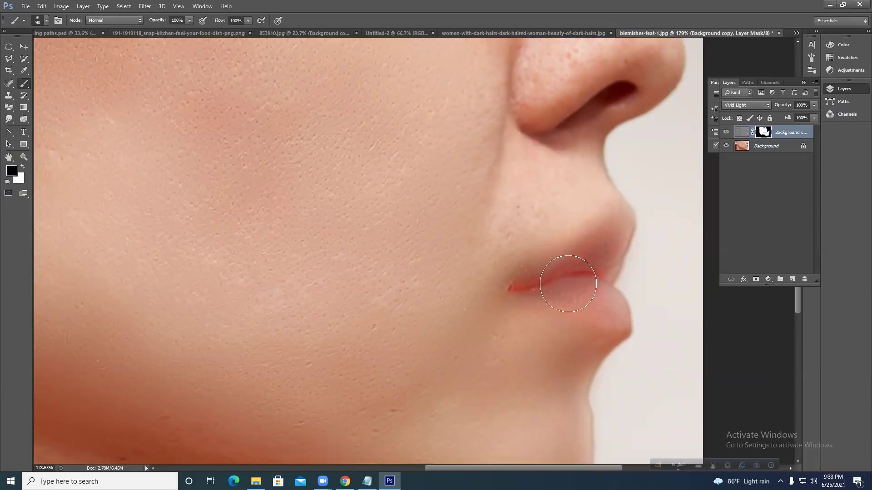
{"action": "key", "text": "bracketleft"}
{"action": "key", "text": "bracketleft"}
{"action": "key", "text": "bracketleft"}
{"action": "key", "text": "bracketleft"}
{"action": "key", "text": "bracketleft"}
{"action": "mouse_move", "coordinate": [607, 254]}
{"action": "left_mouse_down"}
{"action": "mouse_move", "coordinate": [516, 287]}
{"action": "mouse_move", "coordinate": [534, 290]}
{"action": "left_mouse_up"}
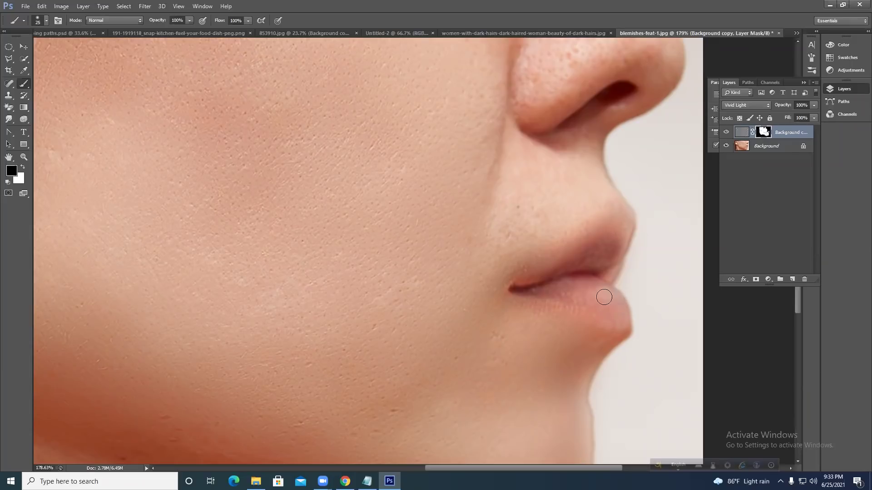
Smooth the skin below the eye and beside the nose by painting white on the mask with the 25 px brush.
{"action": "scroll", "coordinate": [590, 228], "scroll_direction": "down", "scroll_amount": 5}
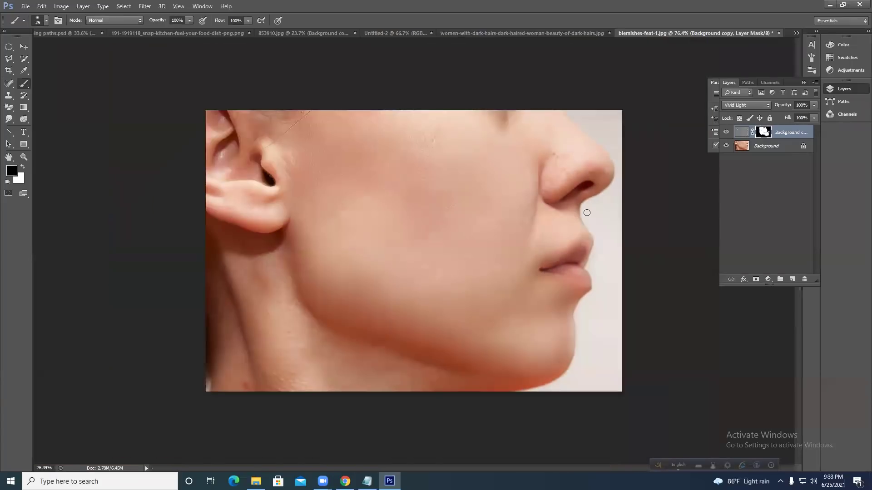
{"action": "scroll", "coordinate": [492, 144], "scroll_direction": "up", "scroll_amount": 2}
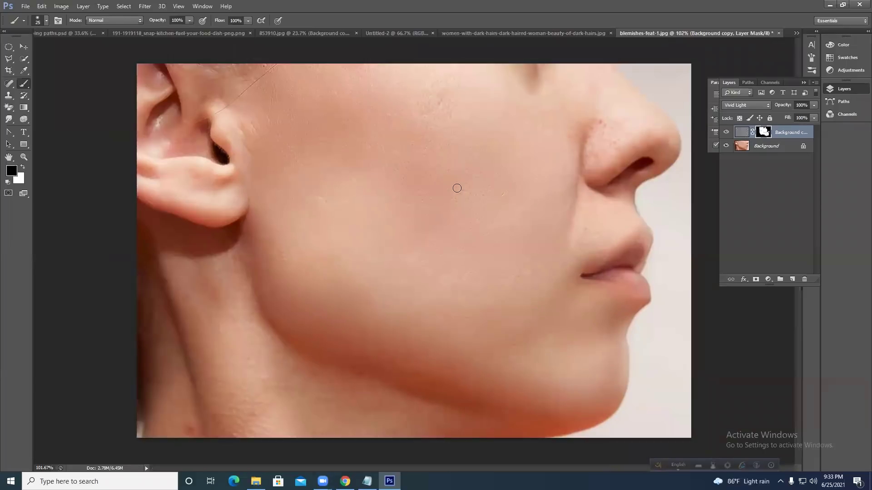
{"action": "key", "text": "x"}
{"action": "left_click_drag", "start_coordinate": [537, 95], "coordinate": [540, 66]}
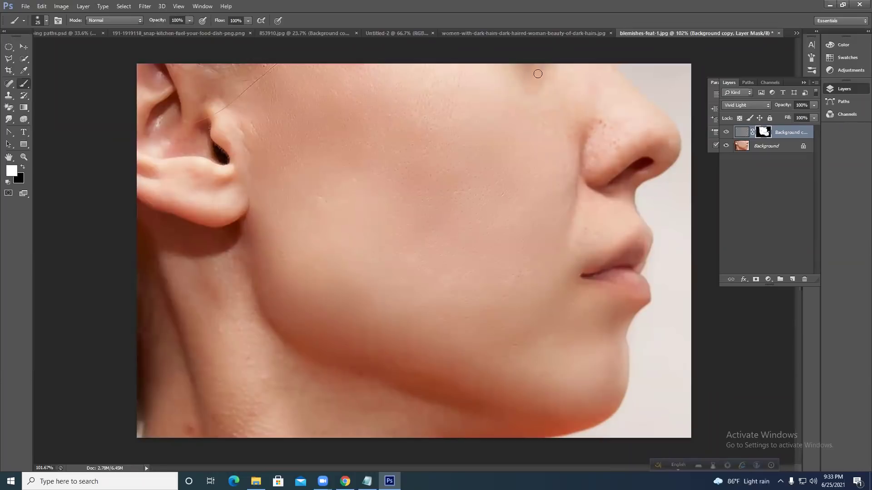
{"action": "left_click_drag", "start_coordinate": [589, 143], "coordinate": [582, 142]}
Restore the crease along the side of the nose by painting black on the layer mask.
{"action": "key", "text": "z"}
{"action": "key", "text": "x"}
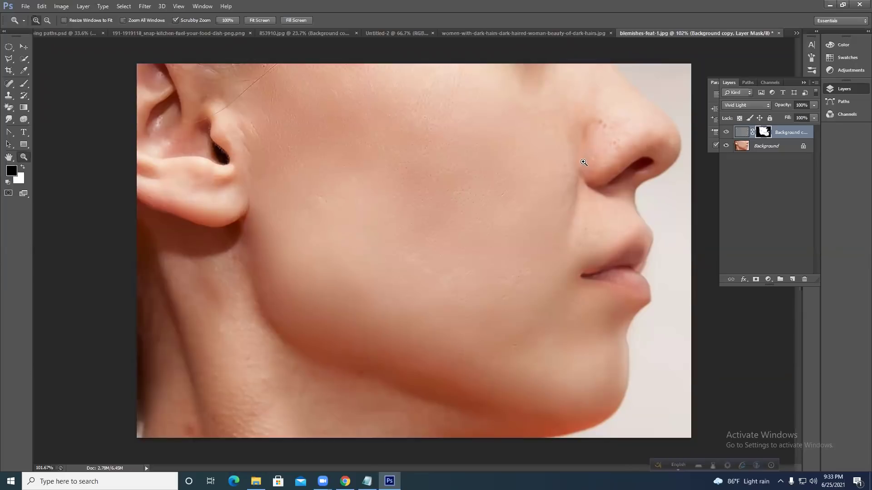
{"action": "key", "text": "b"}
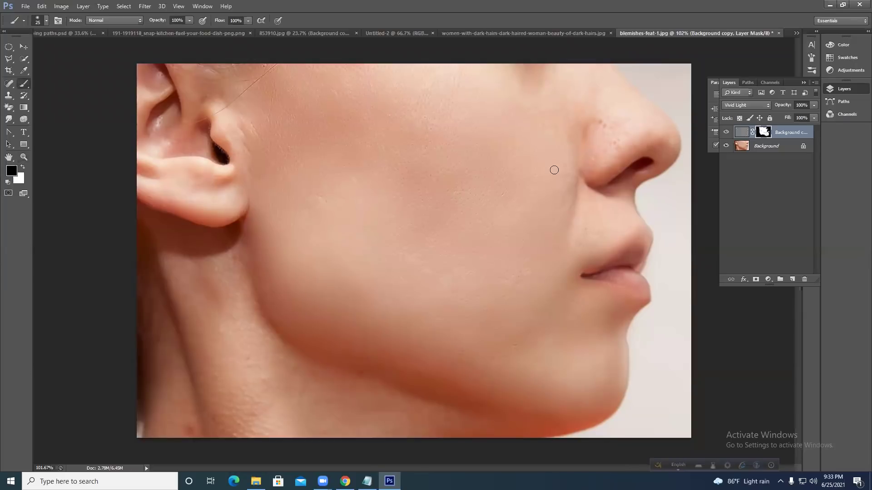
{"action": "left_click_drag", "start_coordinate": [582, 173], "coordinate": [583, 146]}
Smooth the skin of the nose and neck by painting the mask white, enlarging the brush to 100 px for the neck.
{"action": "key", "text": "x"}
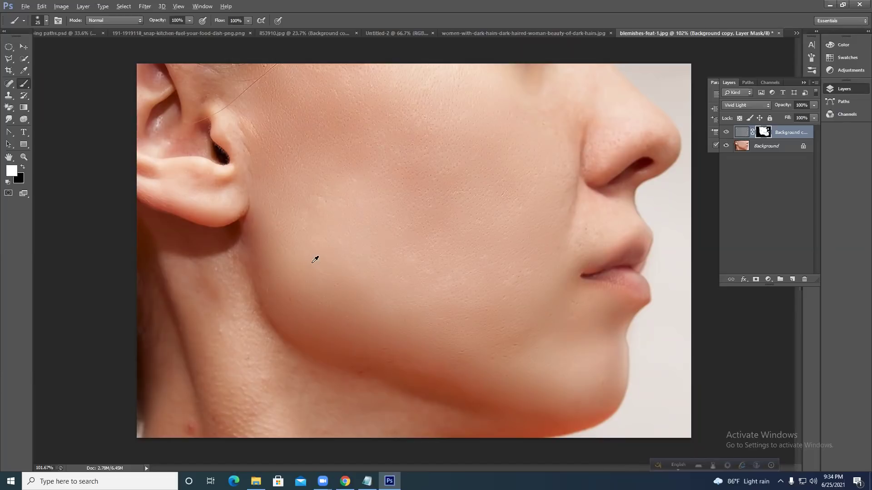
{"action": "scroll", "coordinate": [315, 260], "scroll_direction": "down", "scroll_amount": 3}
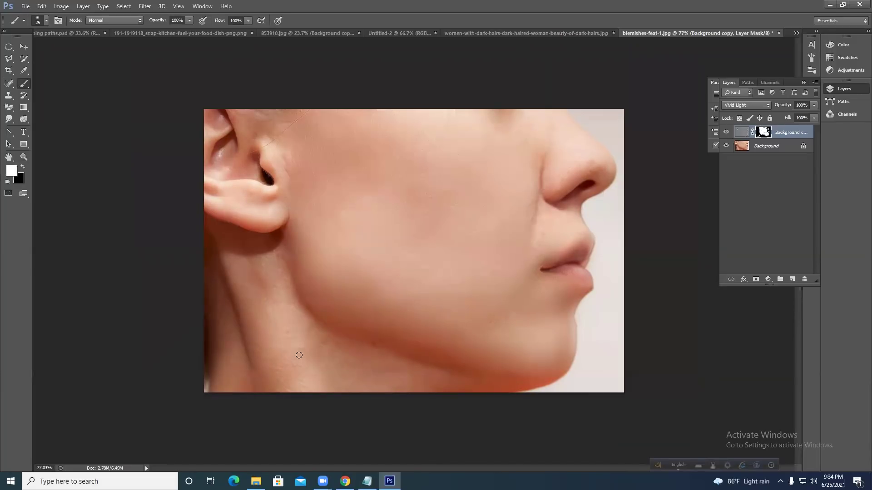
{"action": "key", "text": "bracketright"}
{"action": "key", "text": "bracketright"}
{"action": "key", "text": "bracketright"}
{"action": "key", "text": "bracketright"}
{"action": "key", "text": "bracketright"}
{"action": "key", "text": "bracketright"}
{"action": "key", "text": "bracketright"}
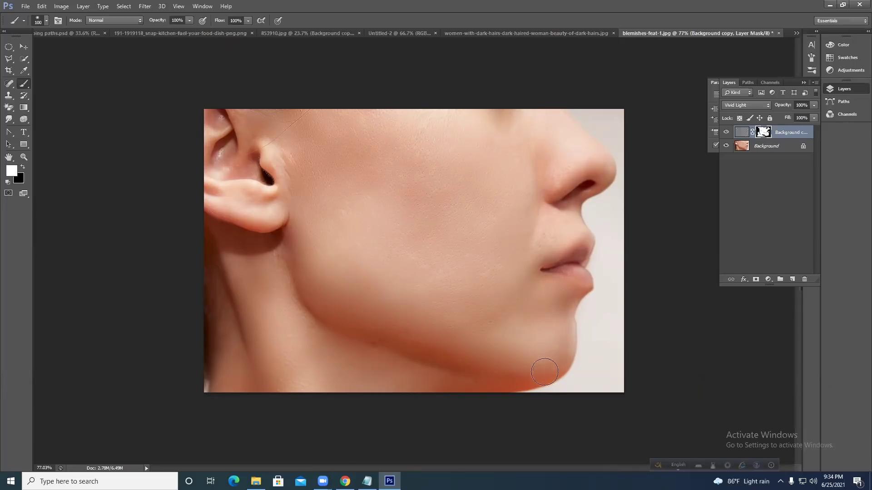
Restore the face contour between the lower lip and chin by painting black on the mask with a 20 px brush.
{"action": "scroll", "coordinate": [603, 374], "scroll_direction": "up", "scroll_amount": 10}
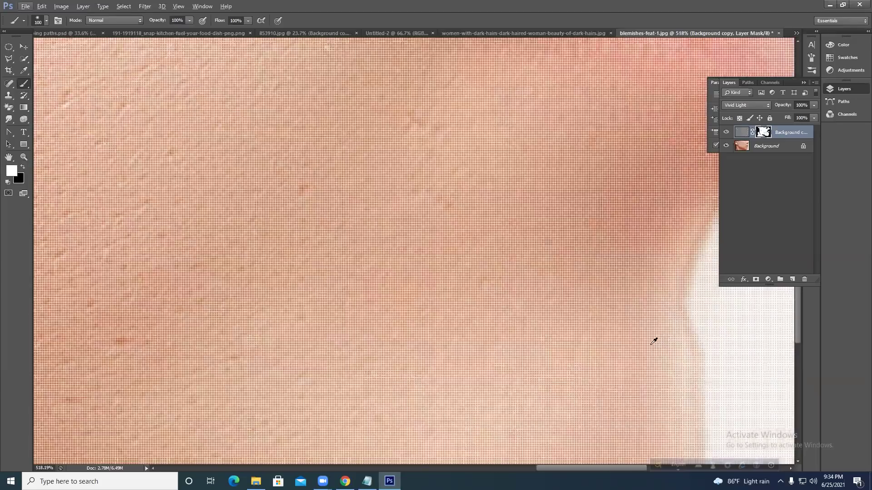
{"action": "scroll", "coordinate": [408, 297], "scroll_direction": "down", "scroll_amount": 5}
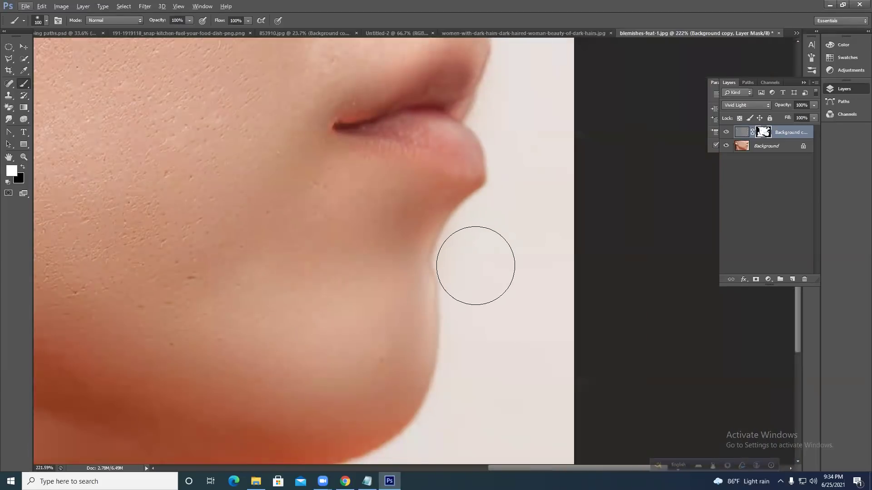
{"action": "key", "text": "bracketleft"}
{"action": "key", "text": "bracketleft"}
{"action": "key", "text": "bracketleft"}
{"action": "key", "text": "bracketleft"}
{"action": "key", "text": "bracketleft"}
{"action": "key", "text": "bracketleft"}
{"action": "key", "text": "bracketleft"}
{"action": "key", "text": "bracketleft"}
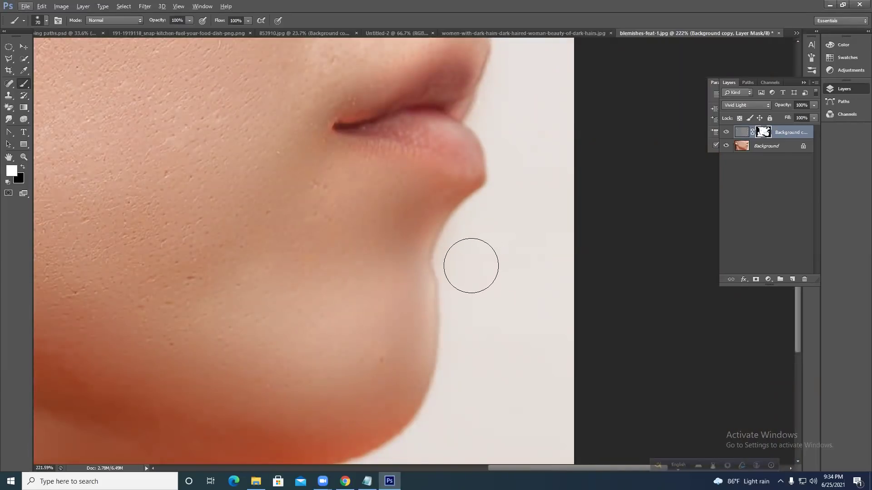
{"action": "key", "text": "x"}
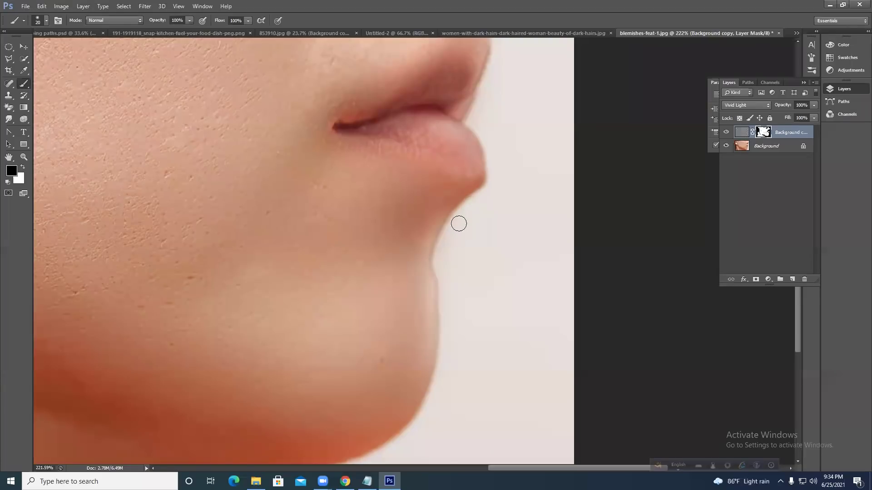
{"action": "left_click_drag", "start_coordinate": [445, 237], "coordinate": [434, 297]}
{"action": "key", "text": "ctrl+z"}
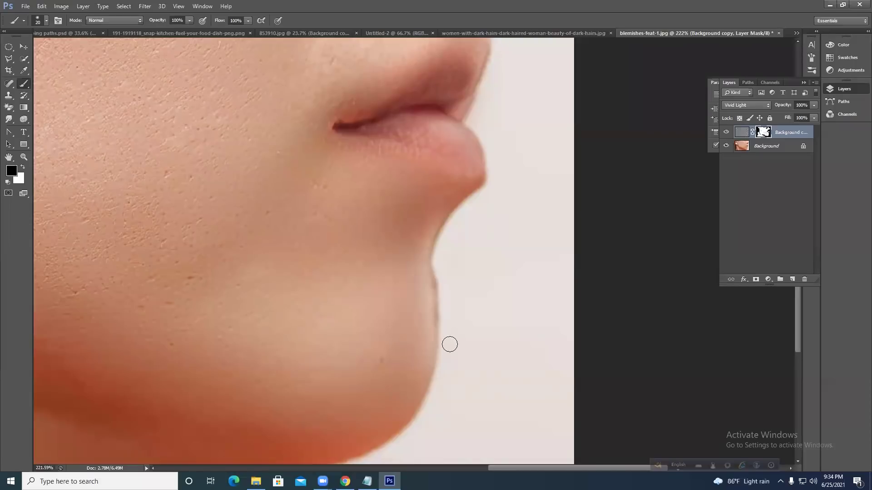
Restore the edge and detail of the upper lip by painting black on the layer mask with the 20 px brush.
{"action": "scroll", "coordinate": [450, 344], "scroll_direction": "down", "scroll_amount": 6}
{"action": "scroll", "coordinate": [561, 330], "scroll_direction": "up", "scroll_amount": 5}
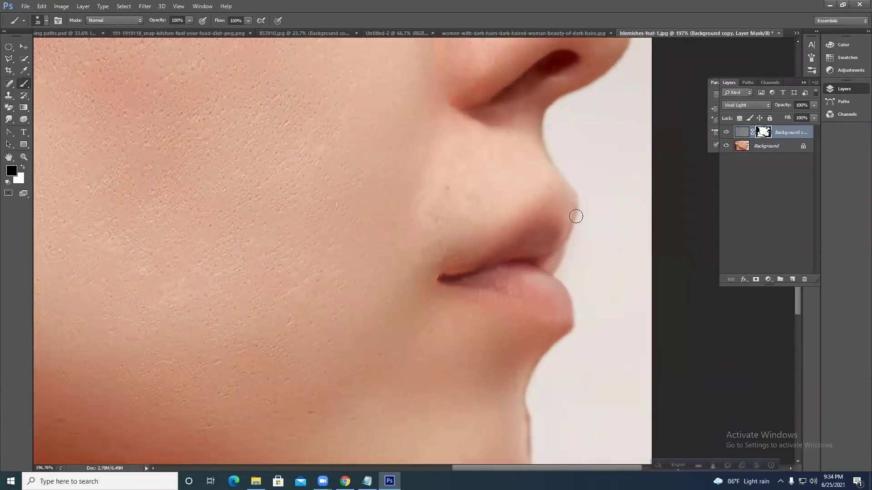
{"action": "left_click_drag", "start_coordinate": [576, 216], "coordinate": [538, 267]}
{"action": "mouse_move", "coordinate": [563, 217]}
{"action": "left_mouse_down"}
{"action": "mouse_move", "coordinate": [557, 210]}
{"action": "mouse_move", "coordinate": [526, 239]}
{"action": "left_mouse_up"}
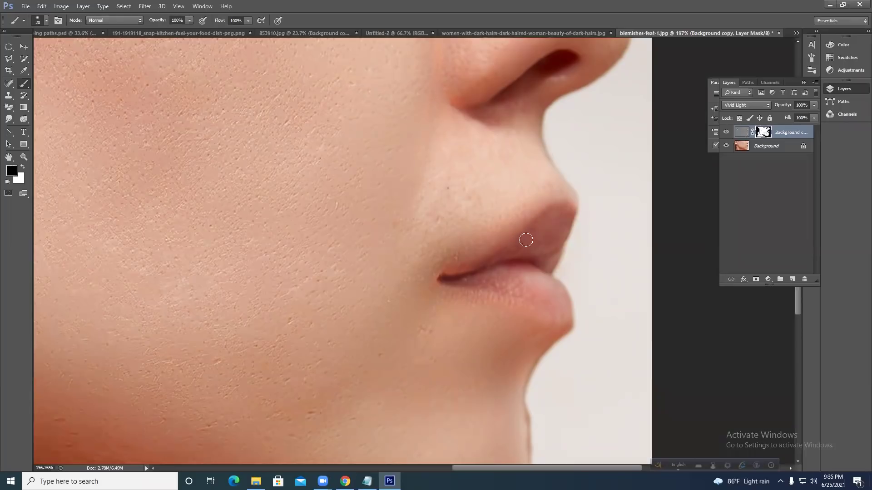
Add a new layer above the Background copy and set the foreground color to red f91616.
{"action": "left_click_drag", "start_coordinate": [526, 276], "coordinate": [449, 353]}
{"action": "left_click", "coordinate": [24, 85]}
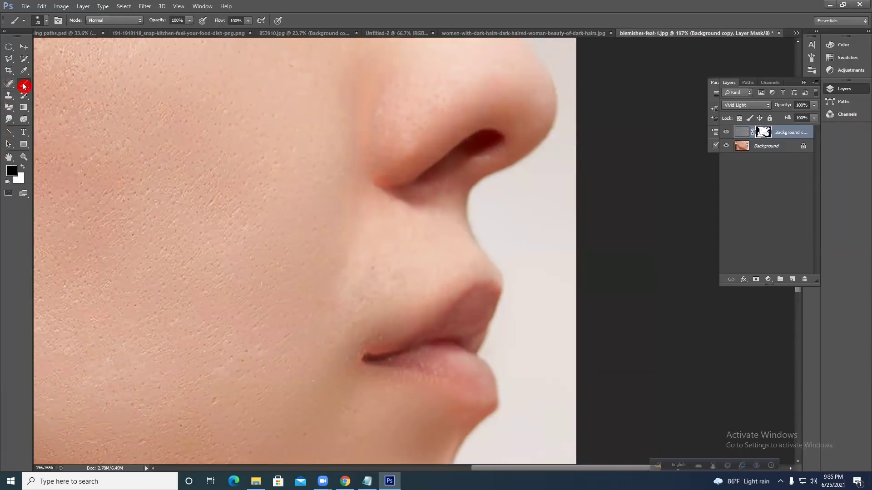
{"action": "left_click", "coordinate": [786, 276]}
{"action": "left_click", "coordinate": [10, 173]}
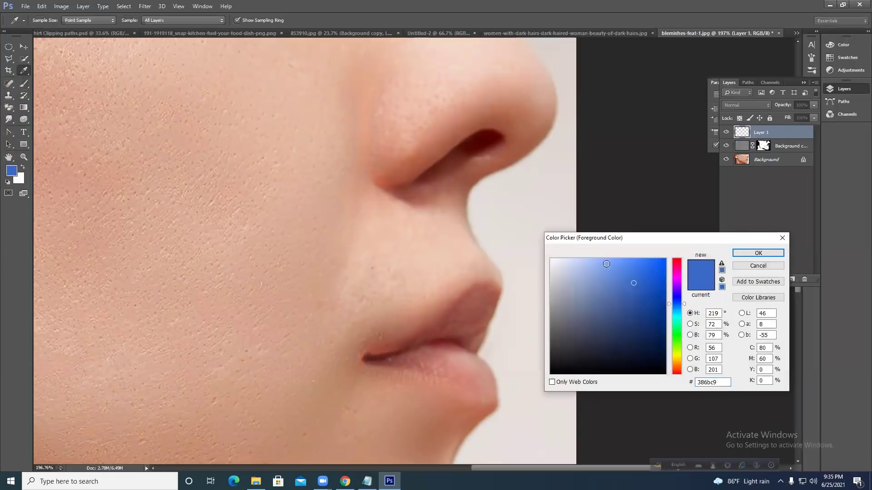
{"action": "left_click_drag", "start_coordinate": [679, 278], "coordinate": [677, 259]}
{"action": "left_click", "coordinate": [656, 262]}
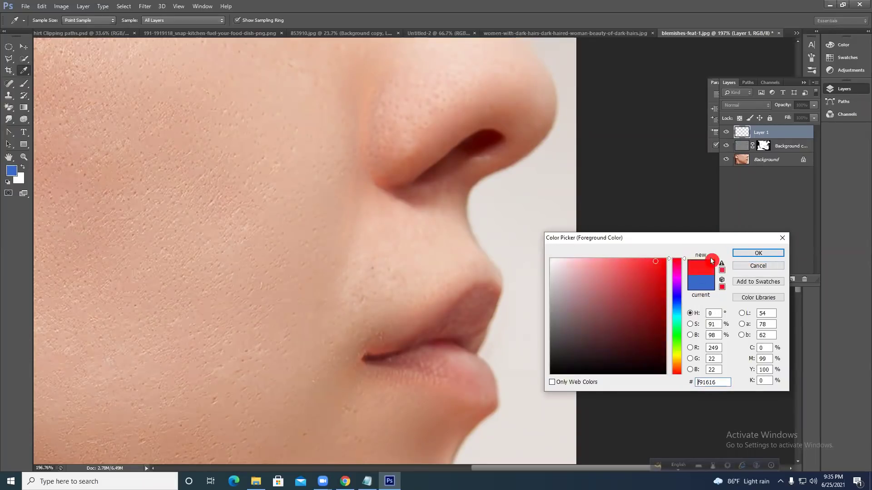
{"action": "left_click", "coordinate": [743, 258]}
Paint both lips red on the new layer with the 20 px brush.
{"action": "key", "text": "b"}
{"action": "mouse_move", "coordinate": [456, 344]}
{"action": "left_mouse_down"}
{"action": "mouse_move", "coordinate": [367, 360]}
{"action": "mouse_move", "coordinate": [416, 341]}
{"action": "mouse_move", "coordinate": [494, 286]}
{"action": "mouse_move", "coordinate": [498, 307]}
{"action": "mouse_move", "coordinate": [475, 362]}
{"action": "mouse_move", "coordinate": [471, 348]}
{"action": "mouse_move", "coordinate": [432, 335]}
{"action": "mouse_move", "coordinate": [487, 303]}
{"action": "left_mouse_up"}
{"action": "mouse_move", "coordinate": [476, 340]}
{"action": "left_mouse_down"}
{"action": "mouse_move", "coordinate": [436, 363]}
{"action": "mouse_move", "coordinate": [381, 358]}
{"action": "mouse_move", "coordinate": [483, 389]}
{"action": "mouse_move", "coordinate": [419, 369]}
{"action": "mouse_move", "coordinate": [437, 382]}
{"action": "mouse_move", "coordinate": [502, 394]}
{"action": "mouse_move", "coordinate": [477, 349]}
{"action": "mouse_move", "coordinate": [474, 360]}
{"action": "mouse_move", "coordinate": [444, 355]}
{"action": "mouse_move", "coordinate": [483, 372]}
{"action": "left_mouse_up"}
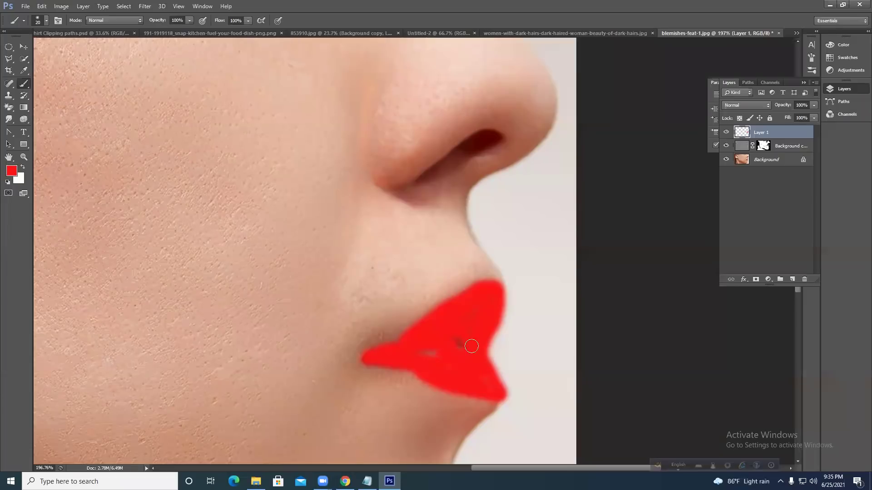
{"action": "mouse_move", "coordinate": [469, 313]}
{"action": "left_mouse_down"}
{"action": "mouse_move", "coordinate": [504, 290]}
{"action": "mouse_move", "coordinate": [499, 359]}
{"action": "left_mouse_up"}
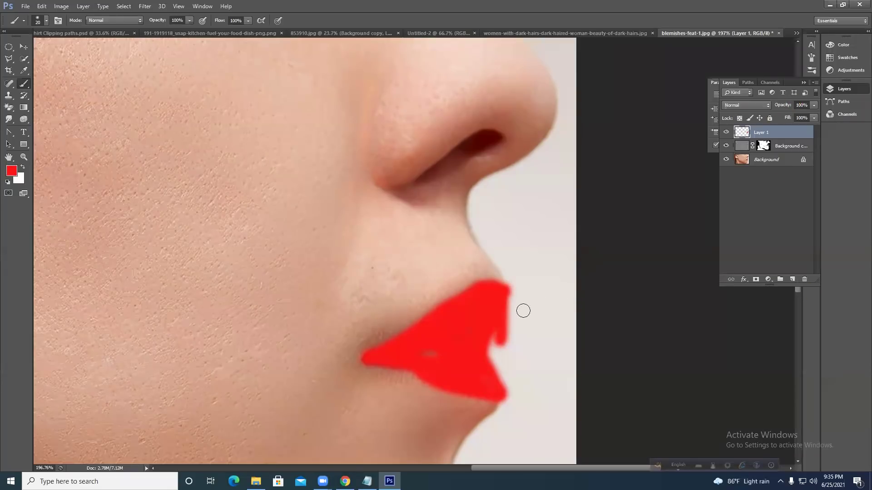
{"action": "mouse_move", "coordinate": [500, 329]}
{"action": "left_mouse_down"}
{"action": "mouse_move", "coordinate": [493, 365]}
{"action": "mouse_move", "coordinate": [502, 386]}
{"action": "mouse_move", "coordinate": [489, 329]}
{"action": "left_mouse_up"}
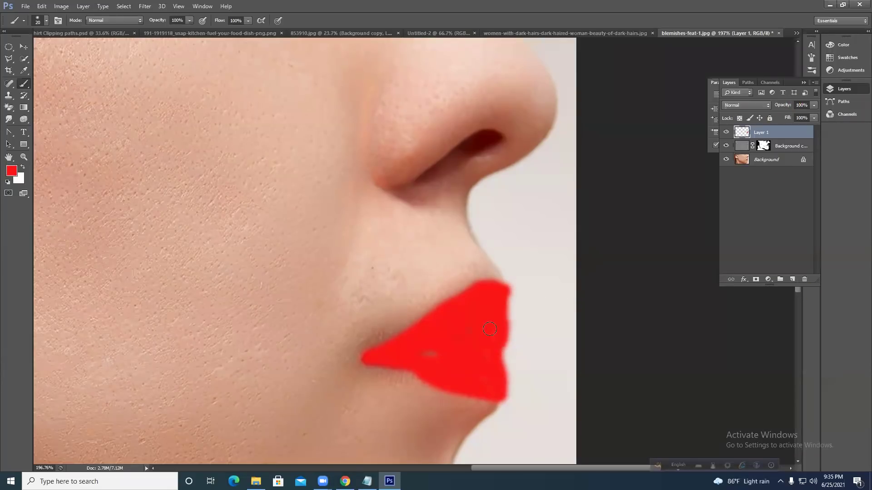
Lower the red lip layer's opacity to 47% and extend the red over the uncovered part of the lower lip.
{"action": "left_click", "coordinate": [756, 280]}
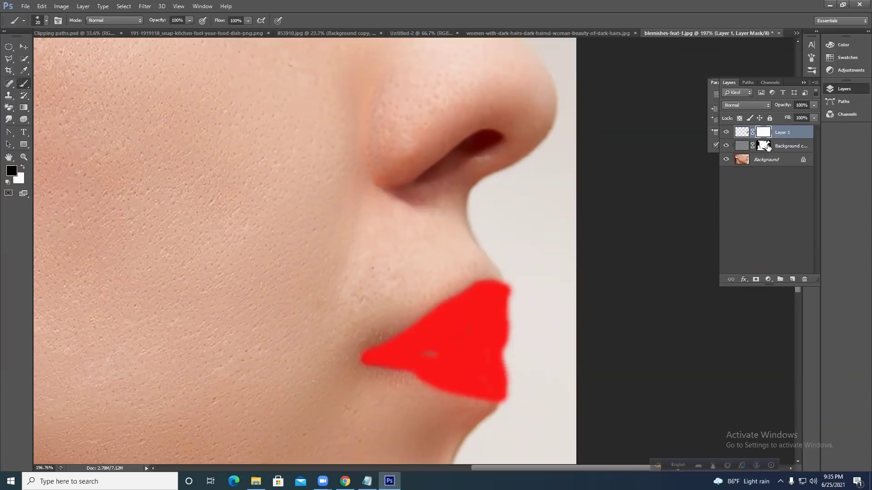
{"action": "key", "text": "ctrl+z"}
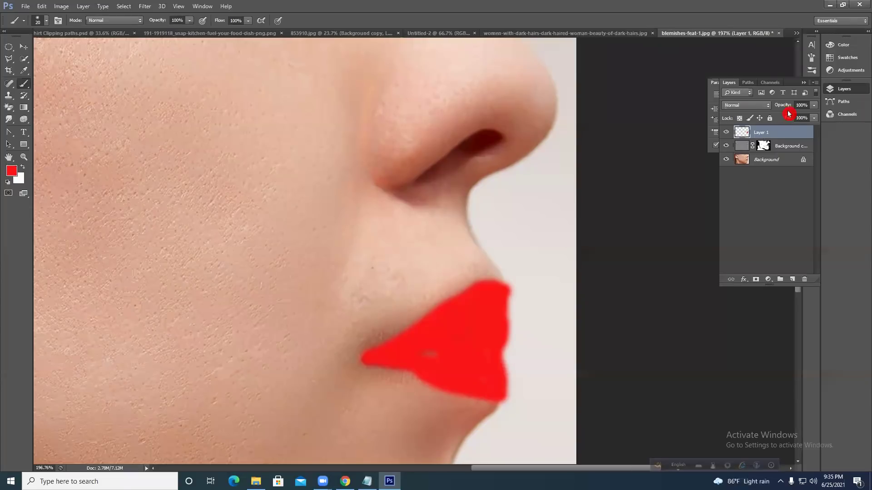
{"action": "left_click_drag", "start_coordinate": [784, 106], "coordinate": [772, 109]}
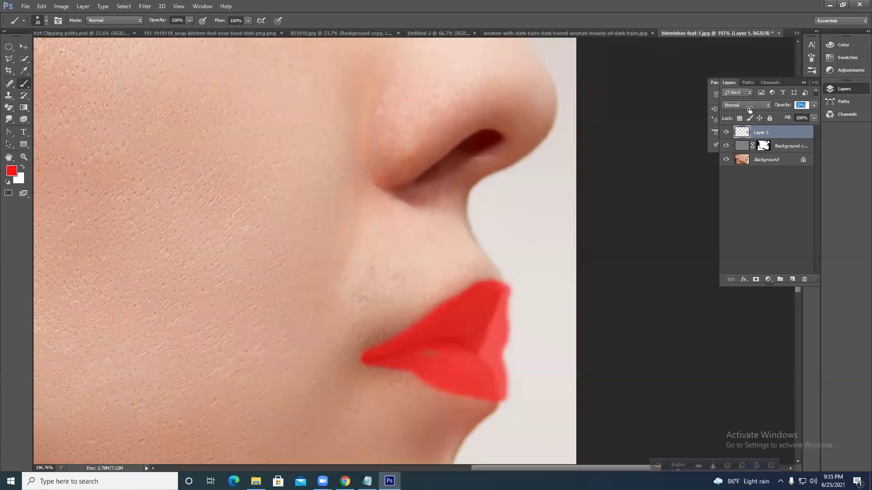
{"action": "scroll", "coordinate": [482, 324], "scroll_direction": "up", "scroll_amount": 2}
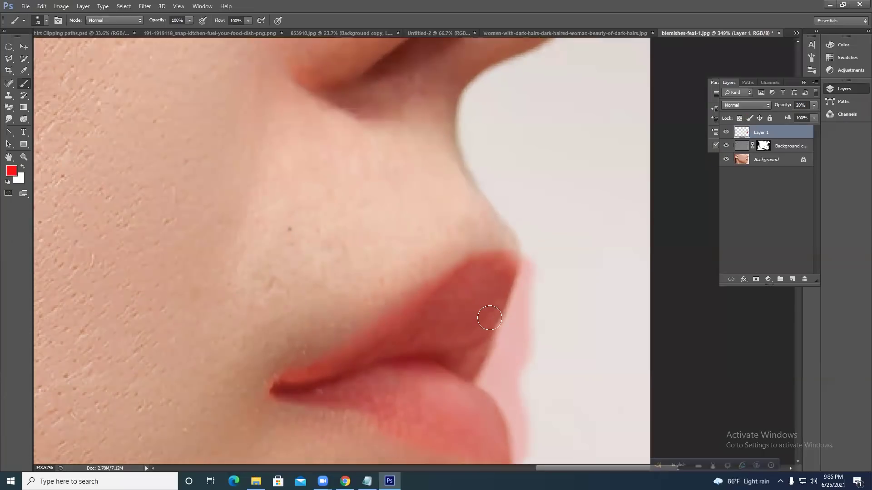
{"action": "left_click_drag", "start_coordinate": [790, 109], "coordinate": [803, 109]}
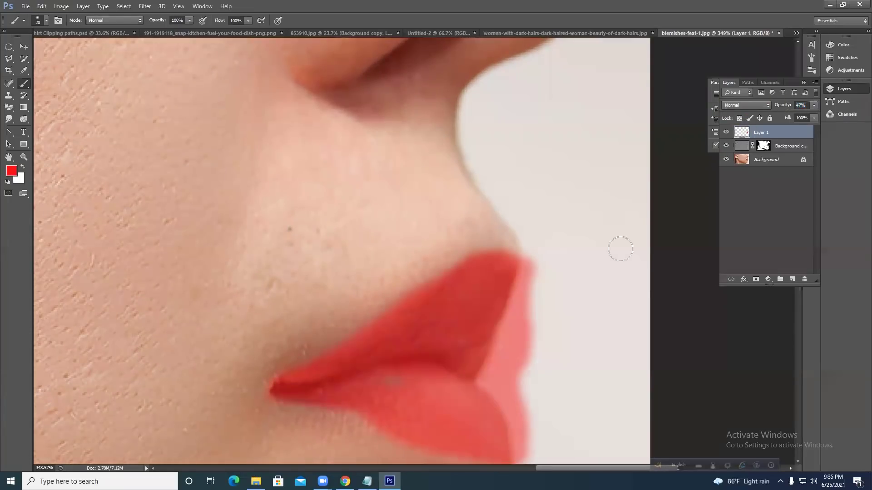
{"action": "scroll", "coordinate": [493, 327], "scroll_direction": "down", "scroll_amount": 3}
{"action": "mouse_move", "coordinate": [349, 353]}
{"action": "left_mouse_down"}
{"action": "mouse_move", "coordinate": [390, 379]}
{"action": "mouse_move", "coordinate": [442, 377]}
{"action": "mouse_move", "coordinate": [324, 366]}
{"action": "left_mouse_up"}
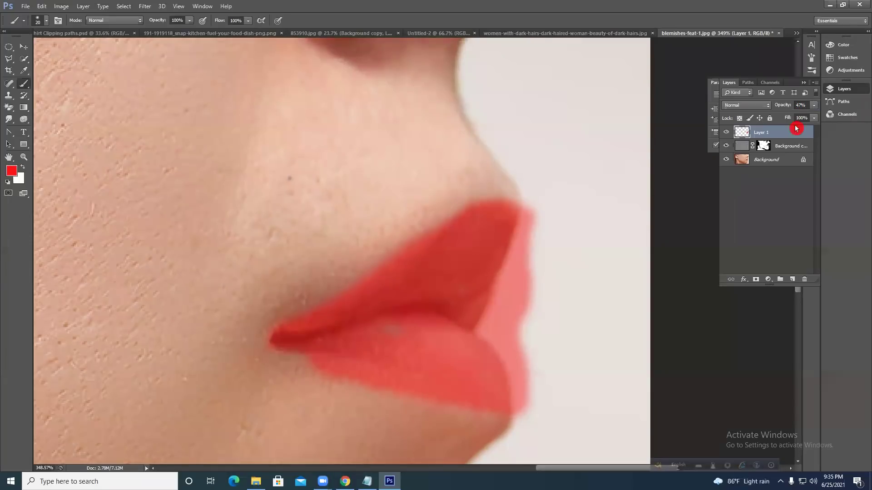
Add a layer mask to the red lip layer and paint black to remove spill below the lower lip and along the profile.
{"action": "left_click", "coordinate": [755, 279]}
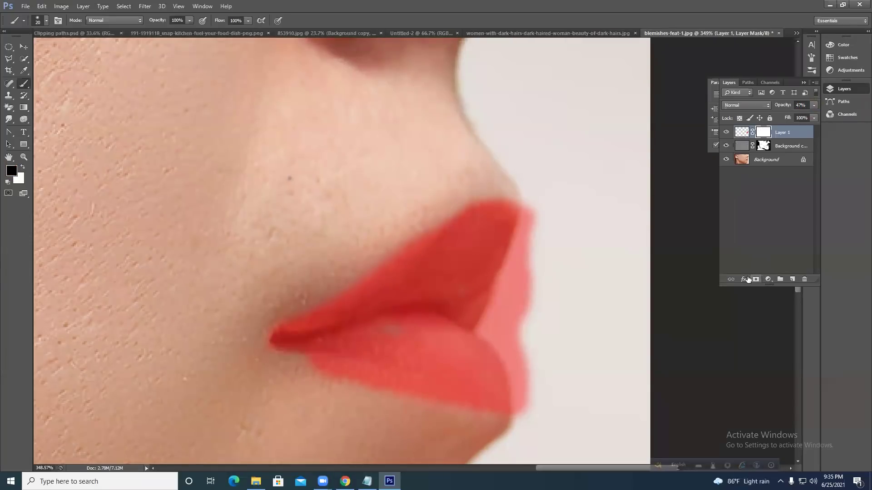
{"action": "mouse_move", "coordinate": [313, 374]}
{"action": "left_mouse_down"}
{"action": "mouse_move", "coordinate": [389, 402]}
{"action": "mouse_move", "coordinate": [358, 390]}
{"action": "mouse_move", "coordinate": [511, 420]}
{"action": "left_mouse_up"}
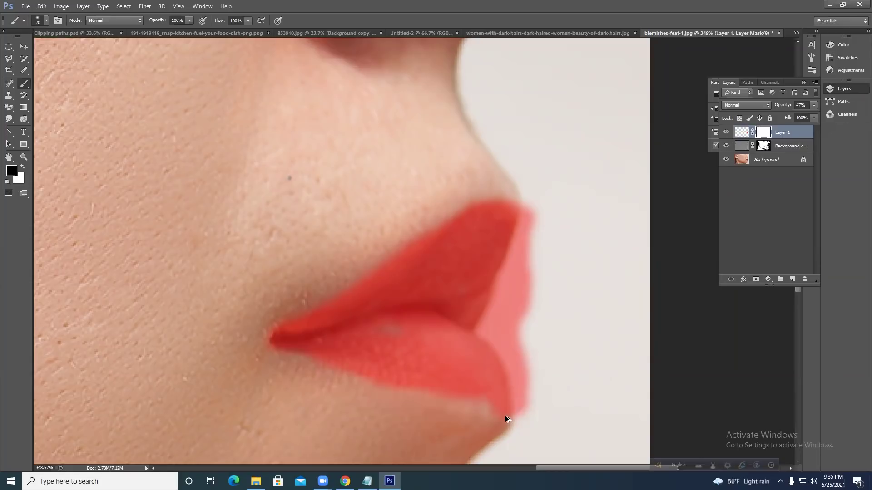
{"action": "key", "text": "ctrl+z"}
{"action": "mouse_move", "coordinate": [543, 420]}
{"action": "left_mouse_down"}
{"action": "mouse_move", "coordinate": [523, 421]}
{"action": "mouse_move", "coordinate": [510, 337]}
{"action": "mouse_move", "coordinate": [533, 387]}
{"action": "mouse_move", "coordinate": [526, 346]}
{"action": "mouse_move", "coordinate": [536, 412]}
{"action": "mouse_move", "coordinate": [521, 312]}
{"action": "mouse_move", "coordinate": [531, 210]}
{"action": "mouse_move", "coordinate": [525, 256]}
{"action": "mouse_move", "coordinate": [495, 321]}
{"action": "mouse_move", "coordinate": [535, 308]}
{"action": "mouse_move", "coordinate": [542, 263]}
{"action": "mouse_move", "coordinate": [533, 317]}
{"action": "mouse_move", "coordinate": [512, 329]}
{"action": "mouse_move", "coordinate": [509, 342]}
{"action": "mouse_move", "coordinate": [501, 327]}
{"action": "mouse_move", "coordinate": [500, 352]}
{"action": "left_mouse_up"}
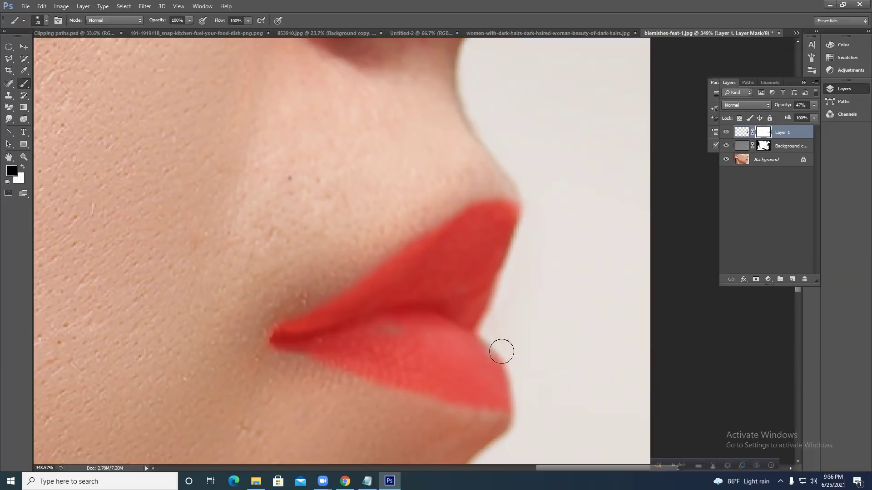
{"action": "key", "text": "ctrl+z"}
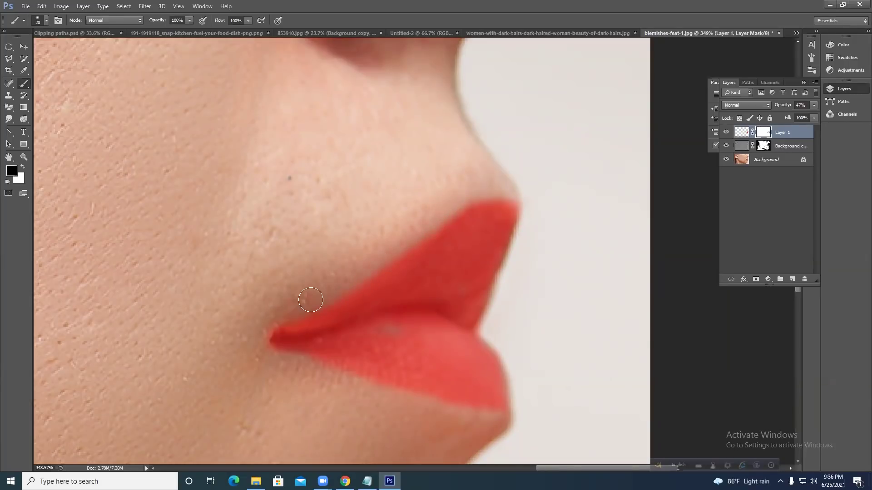
Clean the red along the upper lip edge and mouth corner by painting black on the lip layer's mask.
{"action": "mouse_move", "coordinate": [476, 201]}
{"action": "left_mouse_down"}
{"action": "mouse_move", "coordinate": [499, 184]}
{"action": "mouse_move", "coordinate": [522, 189]}
{"action": "mouse_move", "coordinate": [490, 195]}
{"action": "left_mouse_up"}
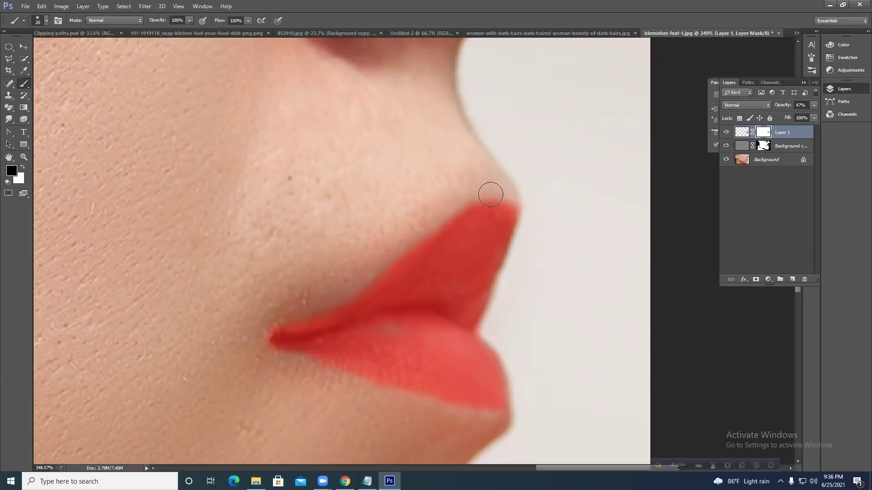
{"action": "mouse_move", "coordinate": [425, 221]}
{"action": "left_mouse_down"}
{"action": "mouse_move", "coordinate": [320, 298]}
{"action": "mouse_move", "coordinate": [241, 321]}
{"action": "mouse_move", "coordinate": [262, 337]}
{"action": "left_mouse_up"}
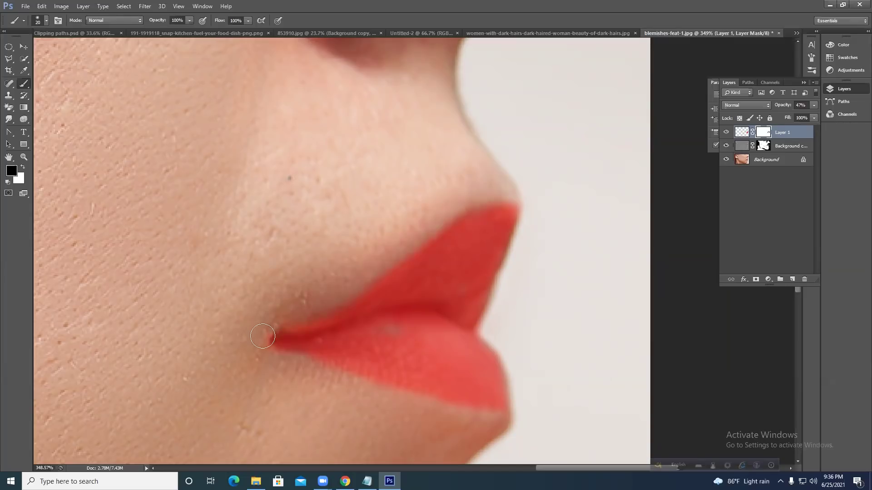
{"action": "scroll", "coordinate": [283, 345], "scroll_direction": "down", "scroll_amount": 5}
{"action": "left_click_drag", "start_coordinate": [341, 345], "coordinate": [353, 344]}
{"action": "key", "text": "x"}
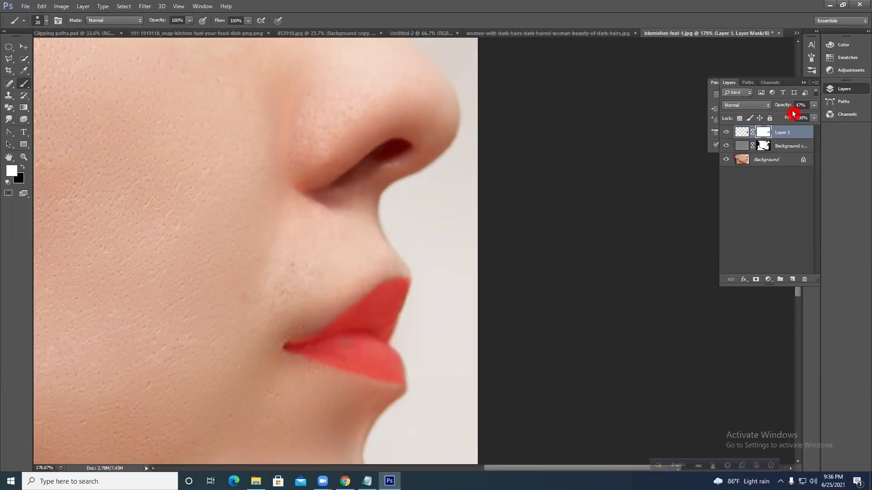
Raise the lip layer's opacity to 100% and preview blend modes from Multiply through Lighter Color and Exclusion.
{"action": "left_click_drag", "start_coordinate": [784, 109], "coordinate": [865, 111]}
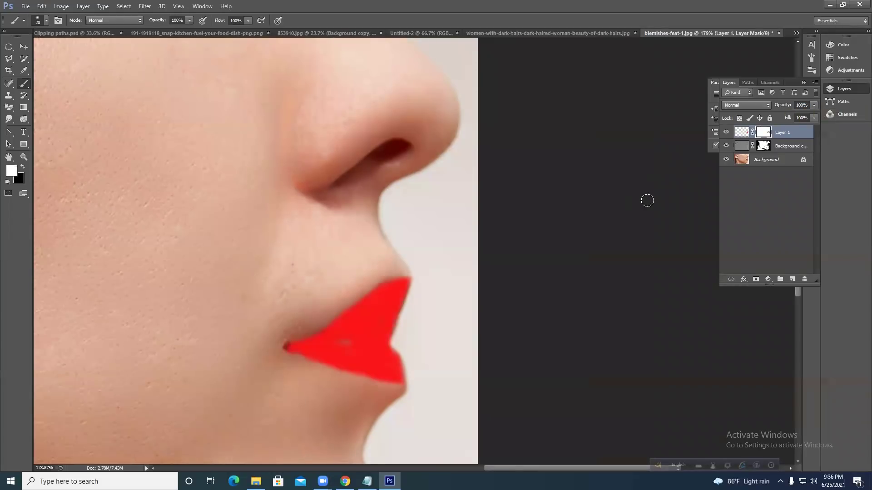
{"action": "left_click", "coordinate": [769, 106]}
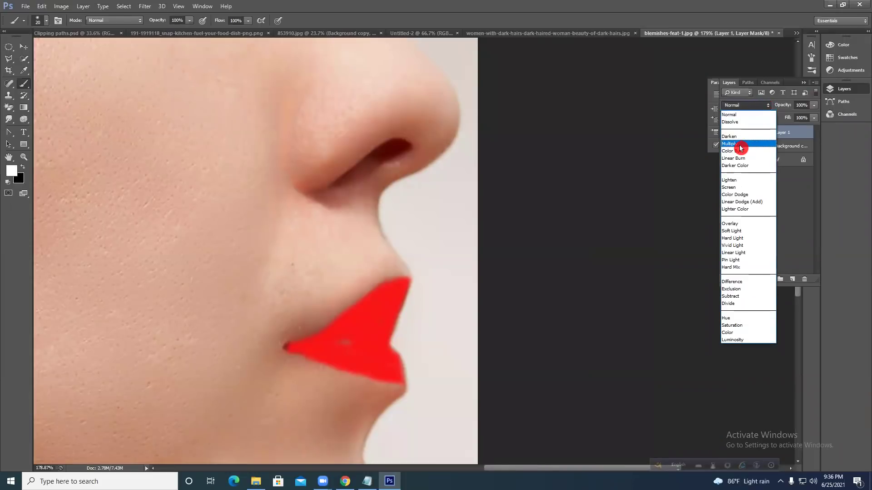
{"action": "left_click", "coordinate": [741, 145]}
{"action": "left_click", "coordinate": [755, 105]}
{"action": "left_click", "coordinate": [755, 113]}
{"action": "key", "text": "Down"}
{"action": "key", "text": "Down"}
{"action": "key", "text": "Down"}
{"action": "key", "text": "Down"}
{"action": "key", "text": "Down"}
{"action": "key", "text": "Down"}
{"action": "key", "text": "Down"}
{"action": "key", "text": "Down"}
{"action": "key", "text": "Down"}
{"action": "key", "text": "Down"}
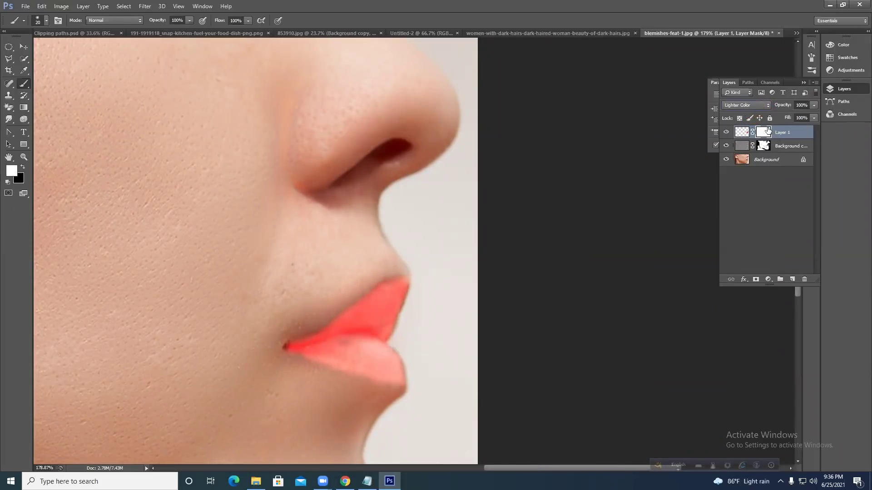
{"action": "key", "text": "Down"}
{"action": "key", "text": "Down"}
{"action": "key", "text": "Down"}
{"action": "key", "text": "Down"}
{"action": "key", "text": "Down"}
{"action": "key", "text": "Down"}
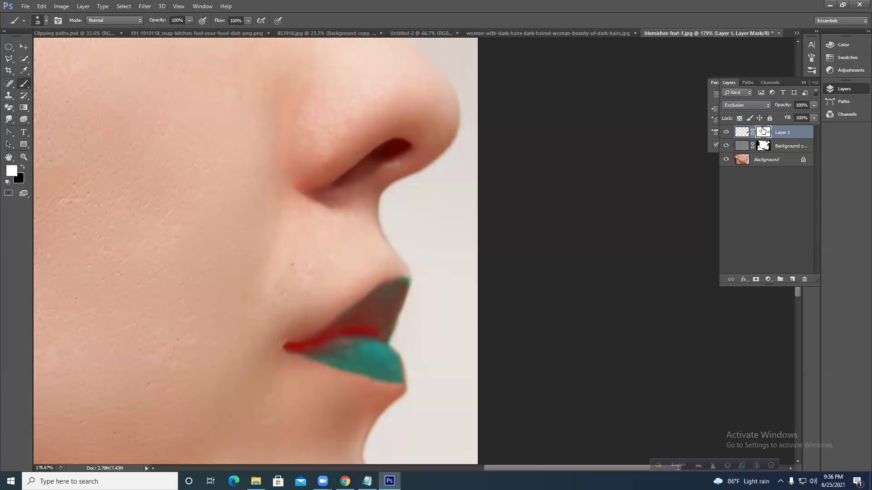
{"action": "key", "text": "Down"}
{"action": "key", "text": "Down"}
{"action": "key", "text": "Down"}
Set the red lip layer's blend mode to Multiply and its opacity to 59%.
{"action": "left_click", "coordinate": [735, 107]}
{"action": "left_click", "coordinate": [741, 109]}
{"action": "left_click_drag", "start_coordinate": [741, 108], "coordinate": [734, 141]}
{"action": "mouse_move", "coordinate": [790, 106]}
{"action": "left_mouse_down"}
{"action": "mouse_move", "coordinate": [777, 106]}
{"action": "mouse_move", "coordinate": [788, 106]}
{"action": "left_mouse_up"}
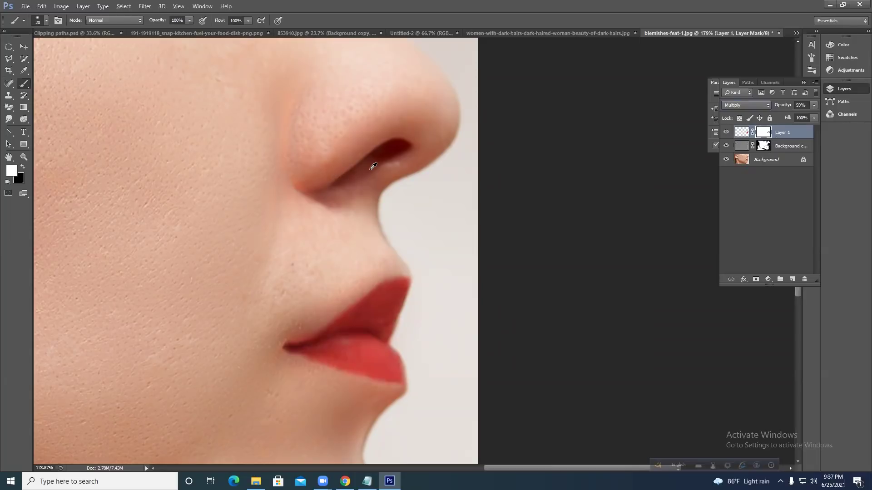
Add a new layer above the lip layer and sample the cheek's skin tone beside the nose as the brush color.
{"action": "left_click", "coordinate": [24, 46]}
{"action": "scroll", "coordinate": [376, 238], "scroll_direction": "down", "scroll_amount": 8}
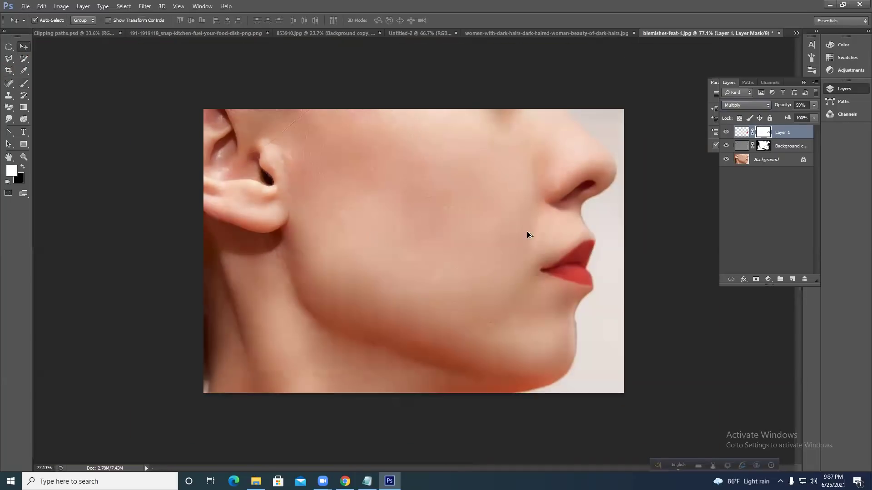
{"action": "scroll", "coordinate": [530, 163], "scroll_direction": "up", "scroll_amount": 10}
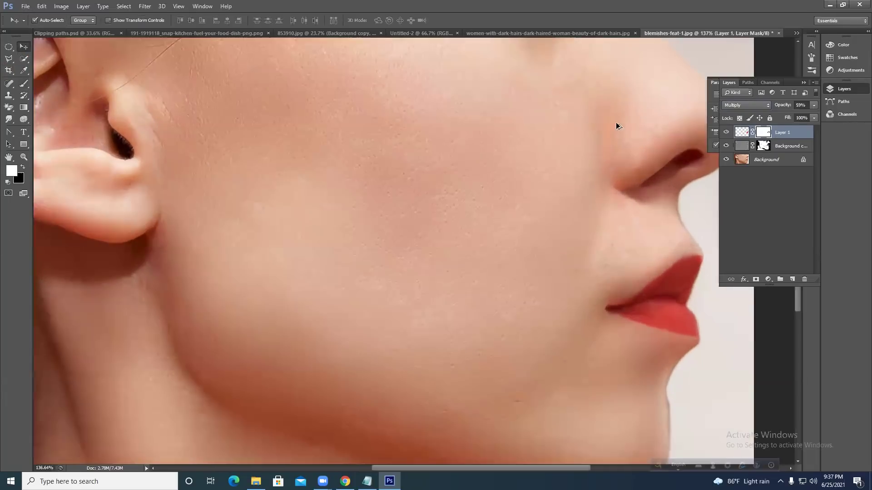
{"action": "scroll", "coordinate": [624, 137], "scroll_direction": "up", "scroll_amount": 2}
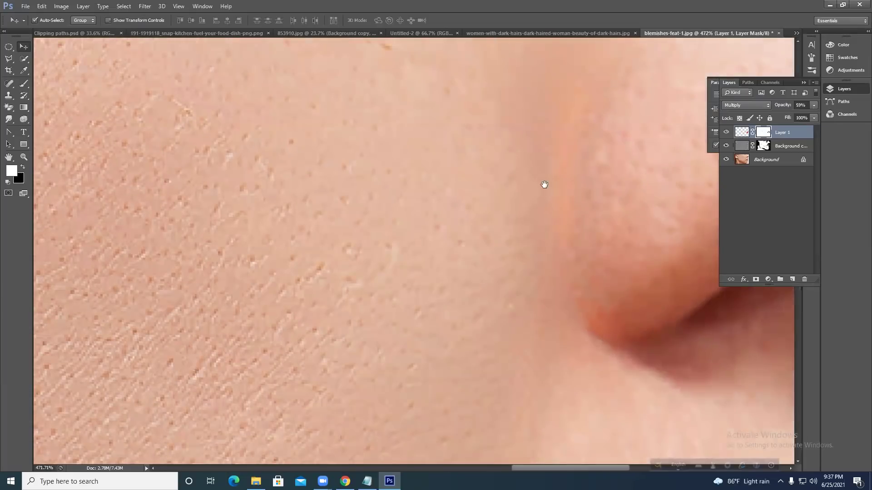
{"action": "left_click_drag", "start_coordinate": [545, 185], "coordinate": [434, 243]}
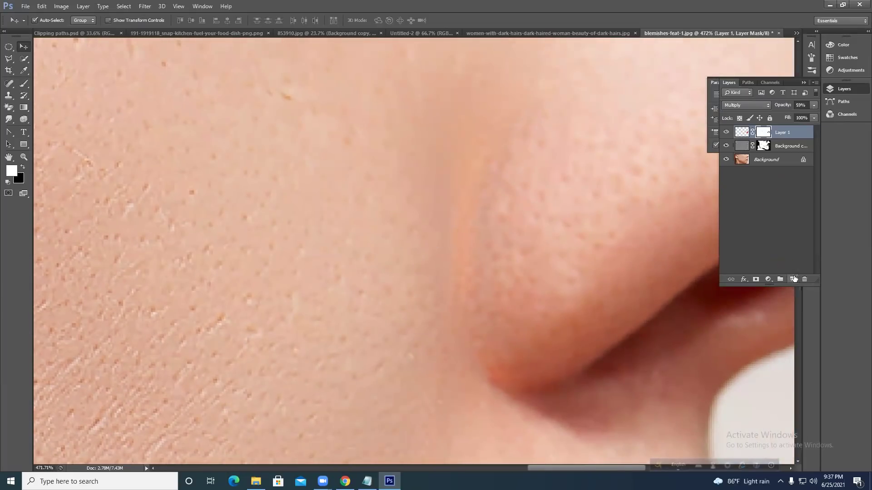
{"action": "left_click", "coordinate": [793, 279]}
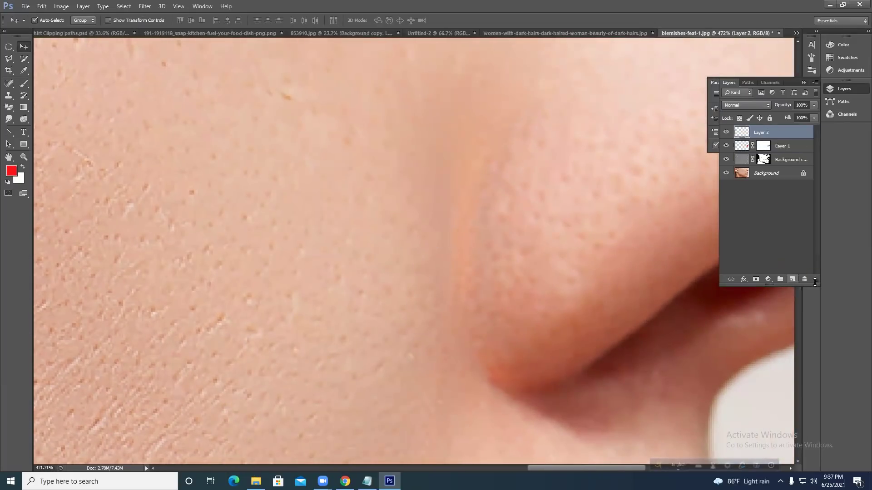
{"action": "left_click", "coordinate": [28, 85]}
{"action": "left_click", "coordinate": [398, 255], "text": "alt"}
{"action": "left_click", "coordinate": [394, 254], "text": "alt"}
{"action": "left_click", "coordinate": [402, 247], "text": "alt"}
{"action": "left_click", "coordinate": [395, 223], "text": "alt"}
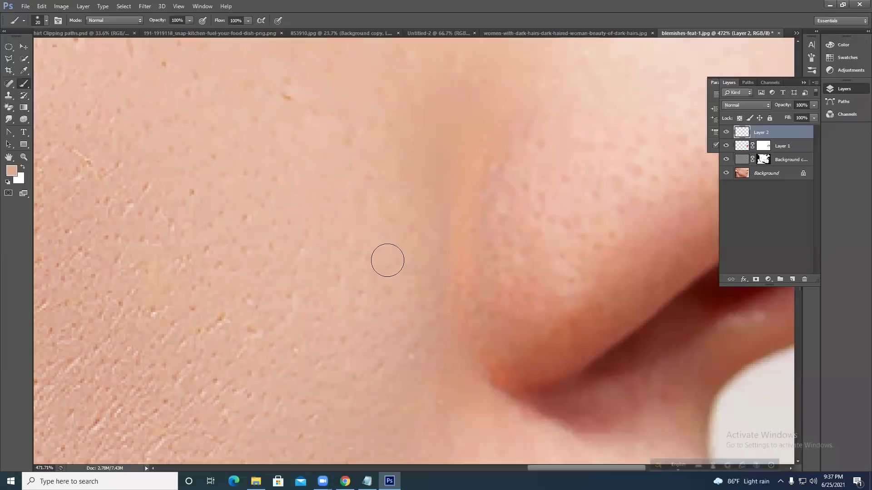
Set the brush opacity to 46% and paint the sampled skin tone over the orange streak beside the nostril.
{"action": "left_click", "coordinate": [169, 23]}
{"action": "left_click_drag", "start_coordinate": [159, 21], "coordinate": [143, 20]}
{"action": "mouse_move", "coordinate": [440, 179]}
{"action": "left_mouse_down"}
{"action": "mouse_move", "coordinate": [462, 180]}
{"action": "mouse_move", "coordinate": [462, 225]}
{"action": "mouse_move", "coordinate": [474, 155]}
{"action": "mouse_move", "coordinate": [477, 221]}
{"action": "mouse_move", "coordinate": [478, 153]}
{"action": "mouse_move", "coordinate": [466, 307]}
{"action": "left_mouse_up"}
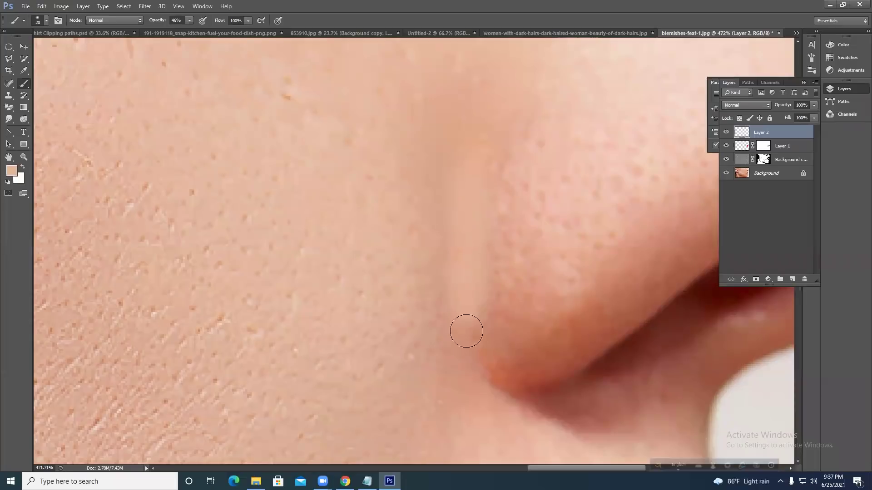
{"action": "scroll", "coordinate": [476, 332], "scroll_direction": "down", "scroll_amount": 3}
{"action": "scroll", "coordinate": [476, 333], "scroll_direction": "down", "scroll_amount": 1}
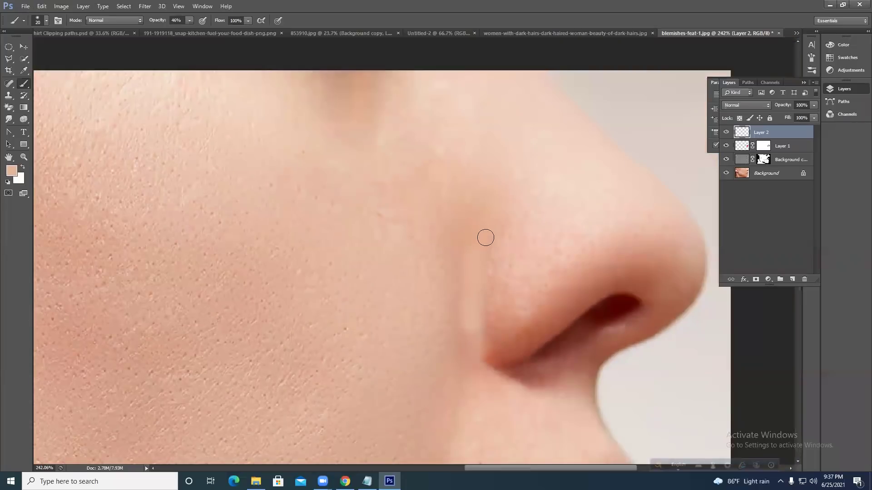
{"action": "mouse_move", "coordinate": [477, 265]}
{"action": "left_mouse_down"}
{"action": "mouse_move", "coordinate": [471, 311]}
{"action": "mouse_move", "coordinate": [480, 367]}
{"action": "left_mouse_up"}
Preview the skin-tone layer beside the nostril in Screen, Dissolve and the darkening blend modes through Color Burn and Darker Color.
{"action": "scroll", "coordinate": [505, 287], "scroll_direction": "down", "scroll_amount": 4}
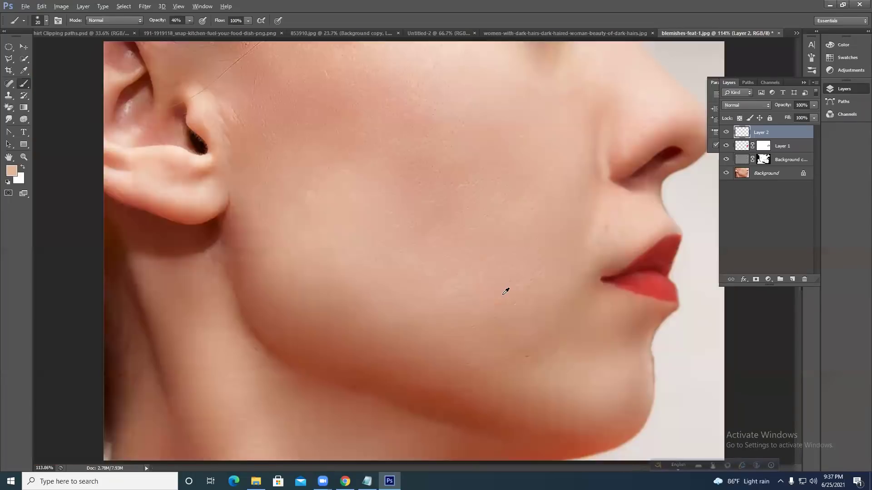
{"action": "scroll", "coordinate": [572, 187], "scroll_direction": "up", "scroll_amount": 3}
{"action": "scroll", "coordinate": [539, 220], "scroll_direction": "up", "scroll_amount": 2}
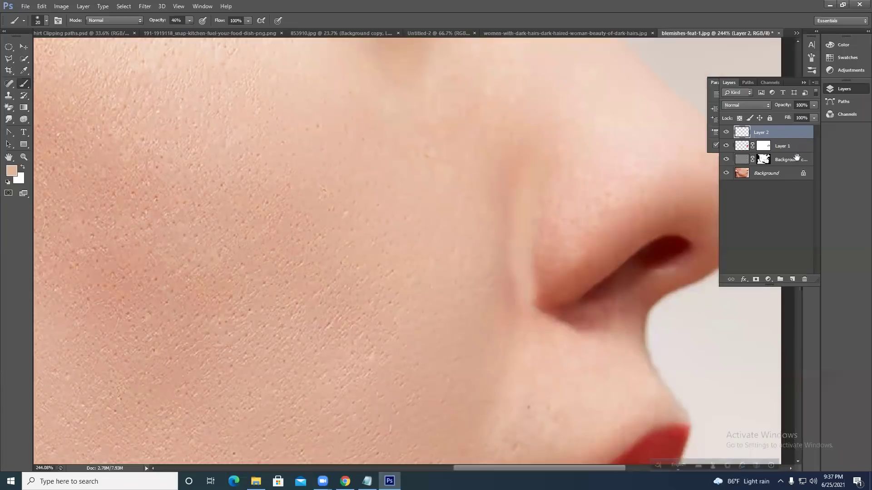
{"action": "left_click", "coordinate": [757, 106]}
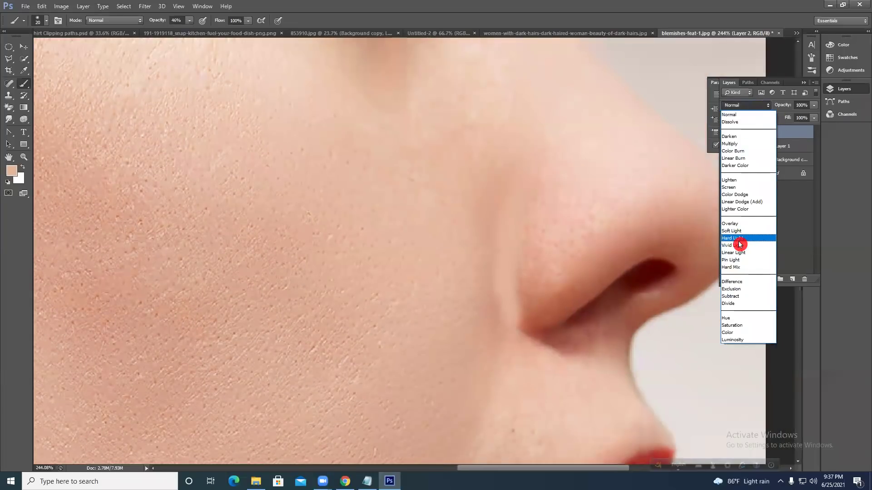
{"action": "left_click", "coordinate": [730, 187]}
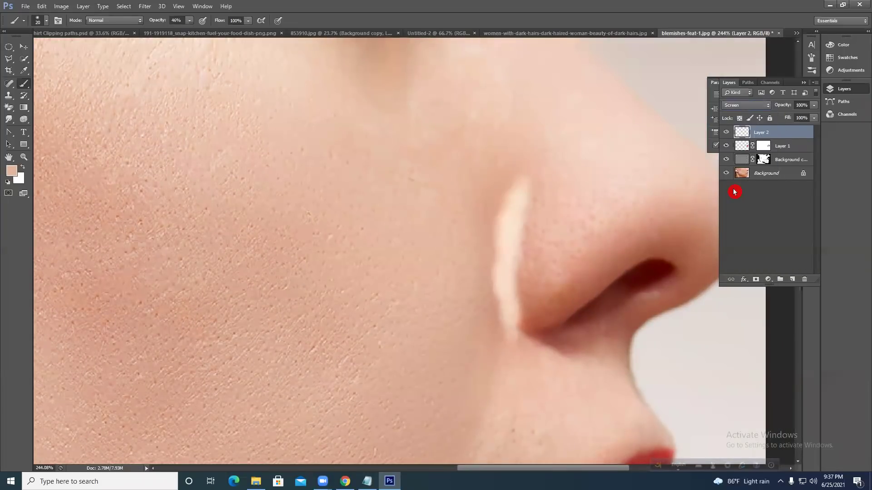
{"action": "left_click", "coordinate": [748, 108]}
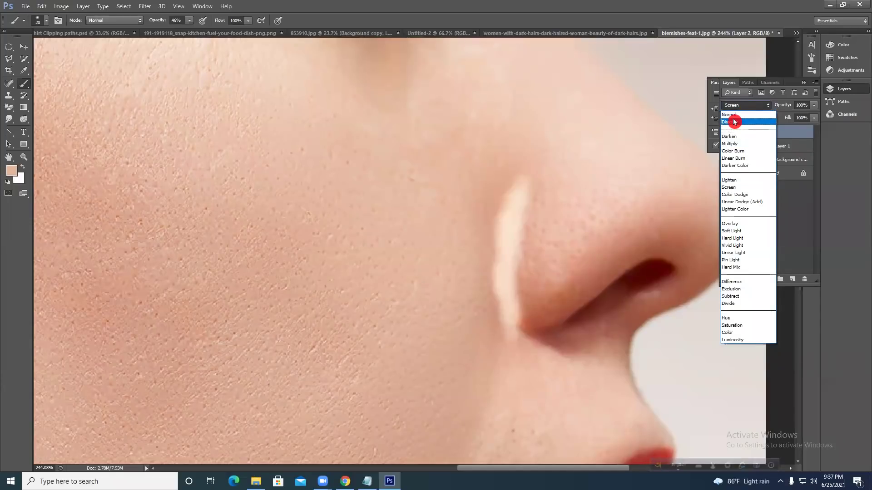
{"action": "left_click", "coordinate": [735, 122]}
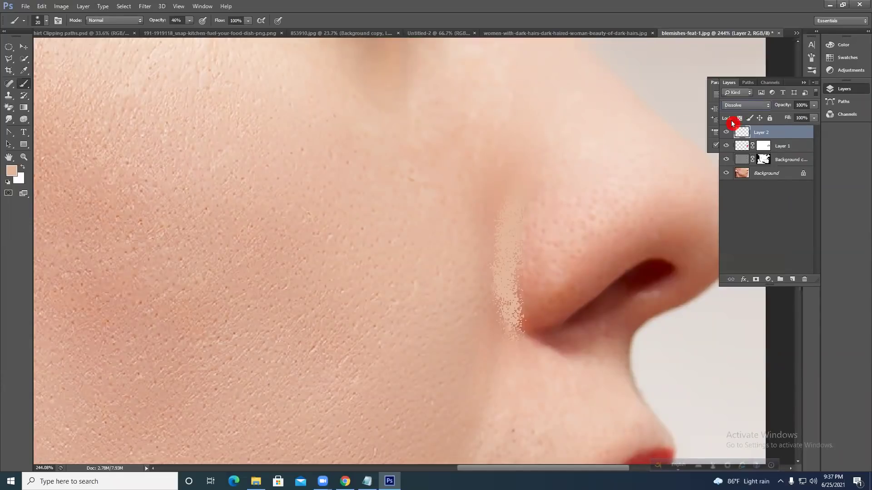
{"action": "key", "text": "Down"}
{"action": "key", "text": "Down"}
{"action": "key", "text": "Down"}
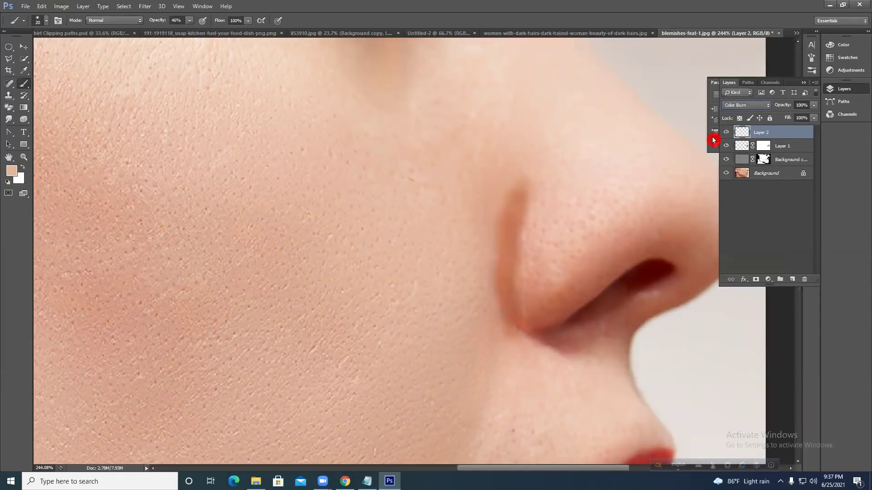
{"action": "key", "text": "Down"}
{"action": "key", "text": "Down"}
{"action": "key", "text": "Down"}
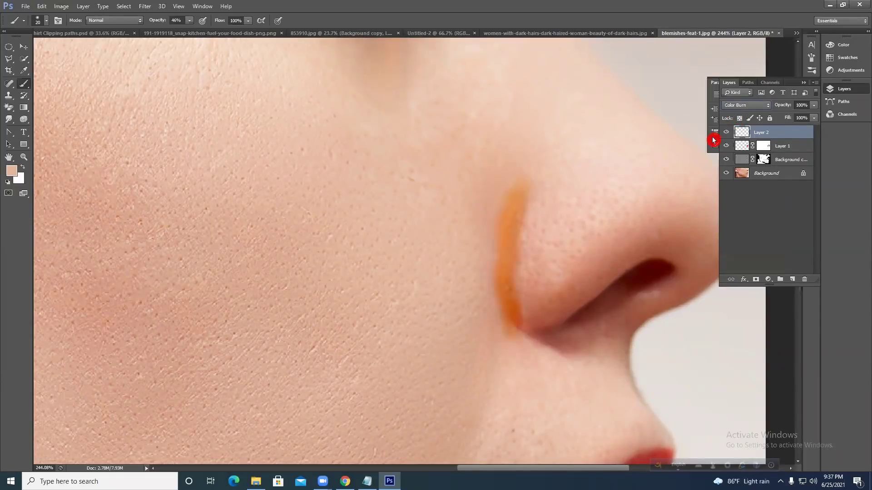
{"action": "key", "text": "Up"}
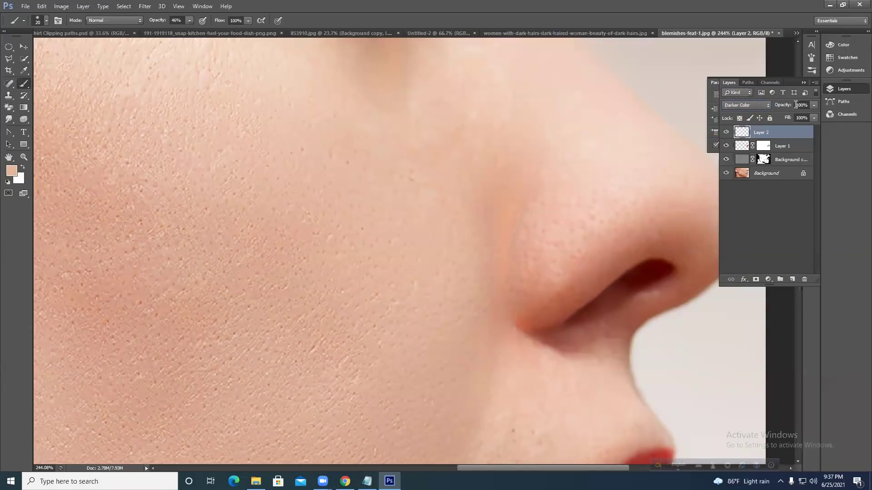
Preview the skin-tone layer in the lightening and contrast blend modes from Lighten through Overlay to Linear Light.
{"action": "left_click_drag", "start_coordinate": [785, 106], "coordinate": [837, 113]}
{"action": "left_click", "coordinate": [759, 107]}
{"action": "left_click", "coordinate": [733, 186]}
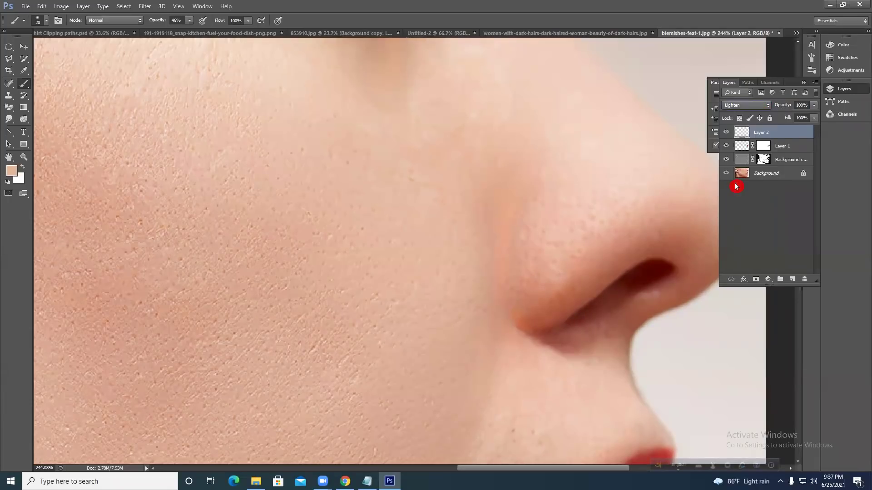
{"action": "key", "text": "Down"}
{"action": "key", "text": "Down"}
{"action": "key", "text": "Down"}
{"action": "key", "text": "Down"}
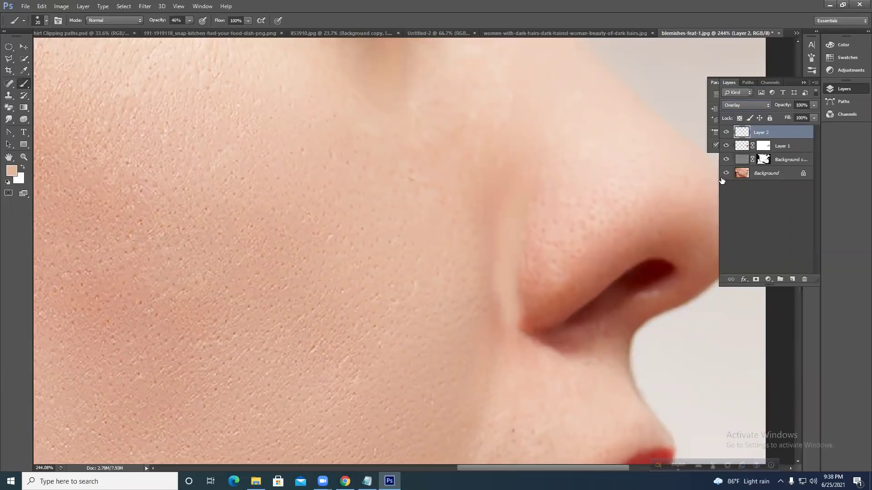
{"action": "key", "text": "Up"}
{"action": "key", "text": "Up"}
{"action": "key", "text": "Down"}
{"action": "key", "text": "Down"}
{"action": "key", "text": "Down"}
{"action": "key", "text": "Down"}
{"action": "key", "text": "Down"}
{"action": "key", "text": "Down"}
{"action": "key", "text": "Down"}
{"action": "key", "text": "Down"}
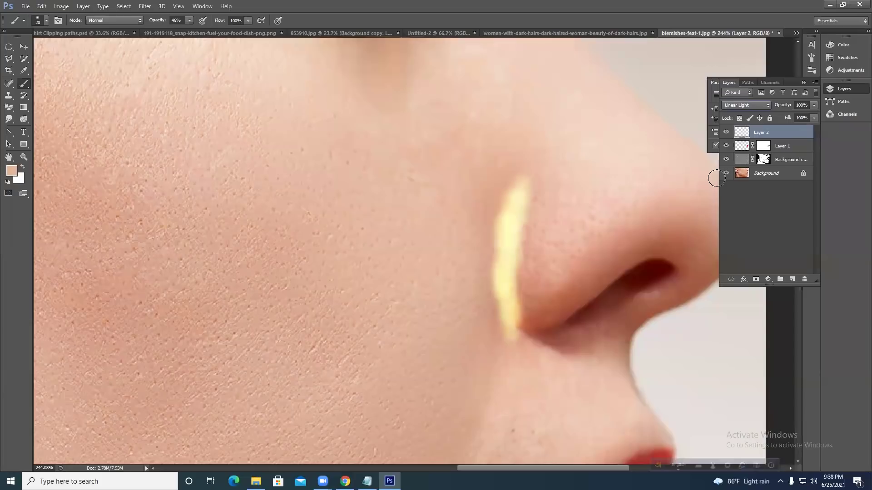
Set the skin-tone layer's blend mode to Saturation and its opacity to 11%.
{"action": "key", "text": "Down"}
{"action": "key", "text": "Down"}
{"action": "key", "text": "Down"}
{"action": "key", "text": "Down"}
{"action": "key", "text": "Down"}
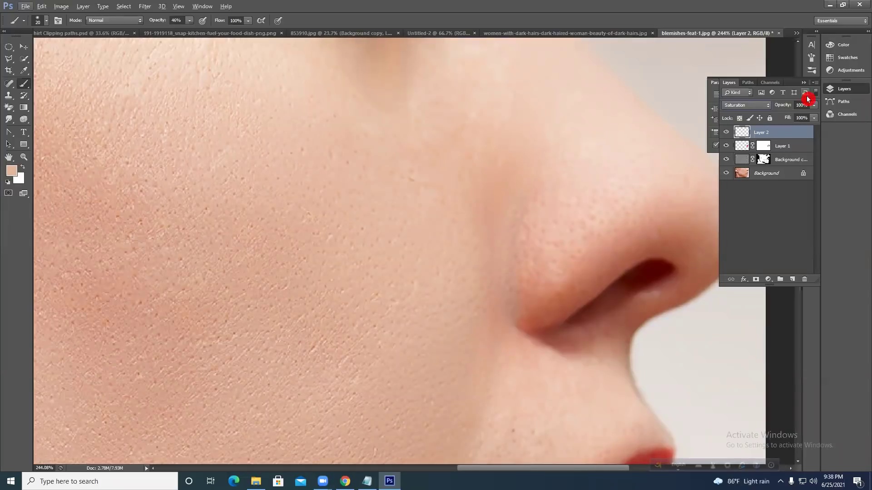
{"action": "left_click", "coordinate": [797, 106]}
{"action": "type", "text": "12"}
{"action": "mouse_move", "coordinate": [785, 108]}
{"action": "left_mouse_down"}
{"action": "mouse_move", "coordinate": [792, 123]}
{"action": "mouse_move", "coordinate": [776, 107]}
{"action": "left_mouse_up"}
{"action": "key", "text": "v"}
{"action": "scroll", "coordinate": [360, 190], "scroll_direction": "down", "scroll_amount": 5}
{"action": "key", "text": "alt"}
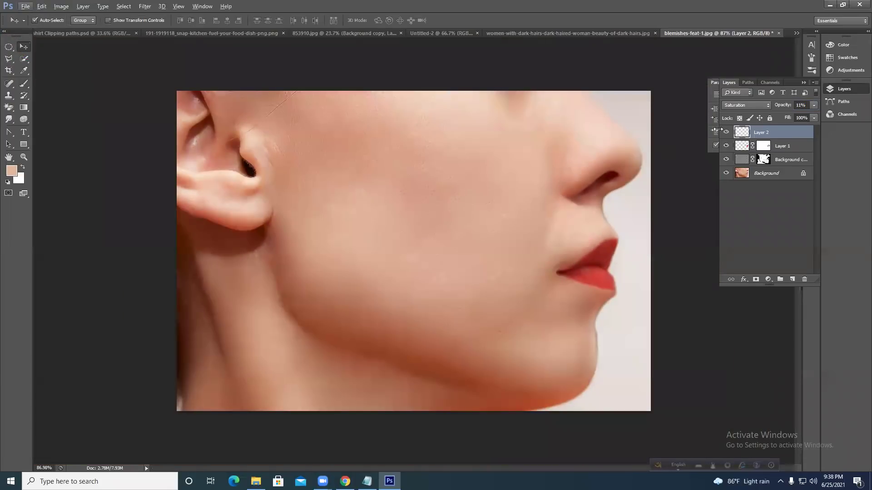
Compare the face with and without the Saturation skin-tone layer by toggling its visibility.
{"action": "left_click", "coordinate": [725, 133]}
{"action": "left_click", "coordinate": [725, 133]}
{"action": "left_click", "coordinate": [726, 133]}
{"action": "left_click", "coordinate": [726, 133]}
{"action": "left_click", "coordinate": [763, 116]}
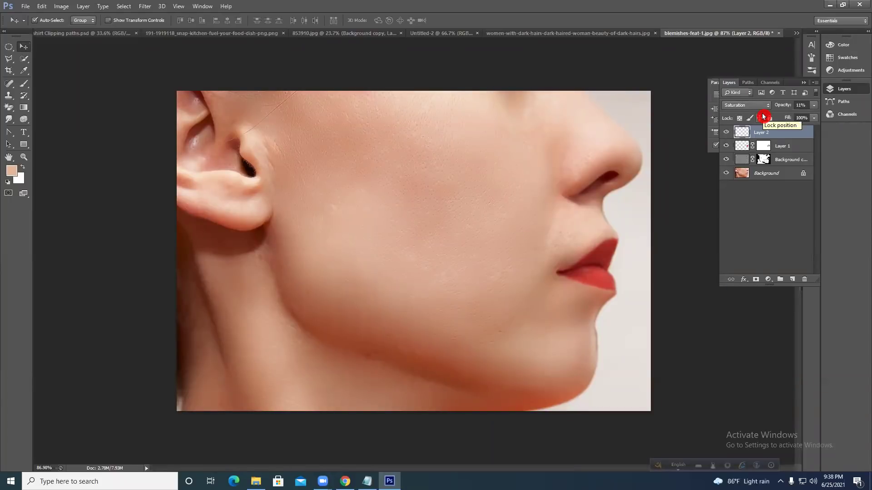
{"action": "left_click", "coordinate": [476, 478]}
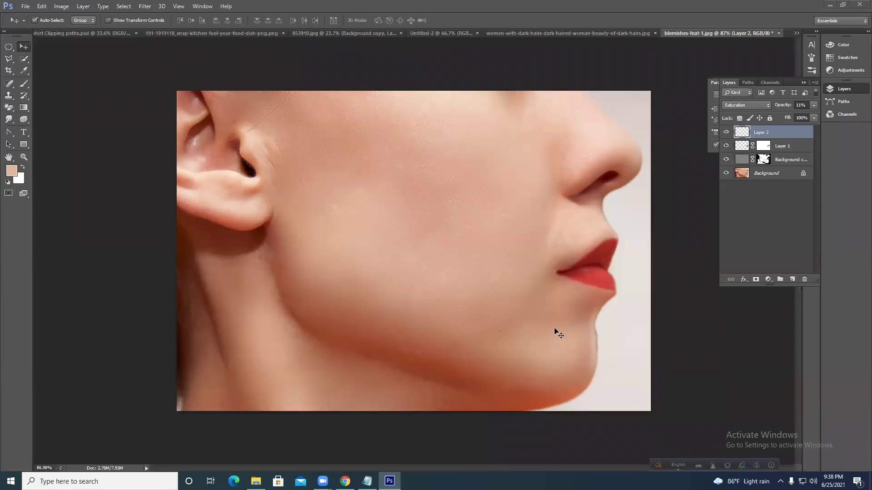
Set the skin-tone layer's blend mode to Normal and its opacity to 22%.
{"action": "left_click", "coordinate": [740, 105]}
{"action": "left_click", "coordinate": [755, 107]}
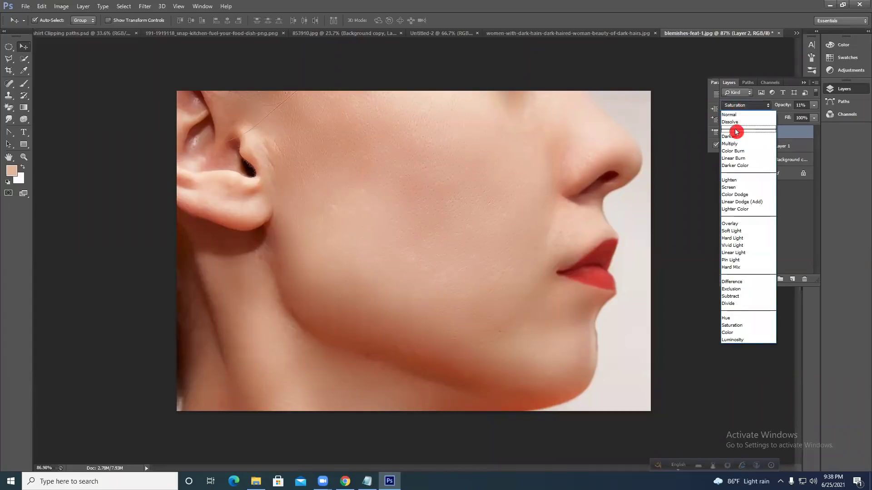
{"action": "left_click", "coordinate": [731, 116]}
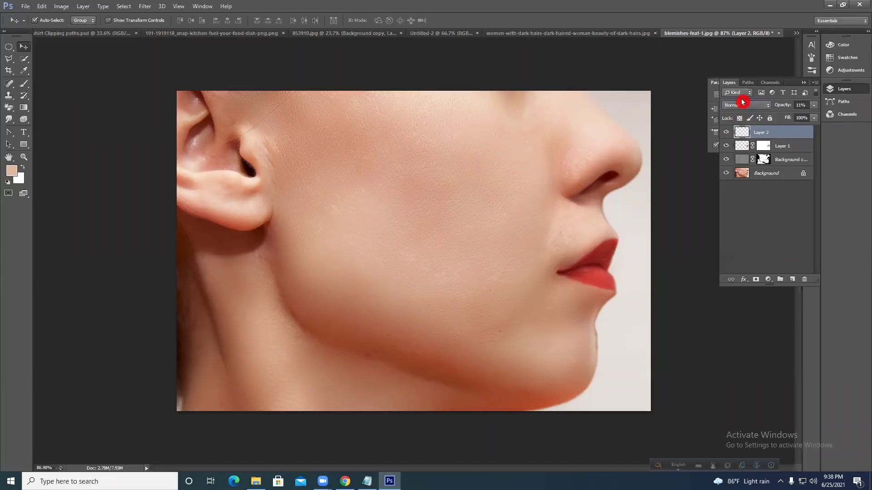
{"action": "mouse_move", "coordinate": [783, 108]}
{"action": "left_mouse_down"}
{"action": "mouse_move", "coordinate": [797, 108]}
{"action": "mouse_move", "coordinate": [767, 108]}
{"action": "left_mouse_up"}
Toggle the Normal-mode skin-tone layer's visibility to compare the area beside the nose, and view the whole picture.
{"action": "left_click", "coordinate": [726, 132]}
{"action": "left_click", "coordinate": [726, 132]}
{"action": "left_click", "coordinate": [725, 132]}
{"action": "left_click", "coordinate": [726, 132]}
{"action": "scroll", "coordinate": [595, 211], "scroll_direction": "down", "scroll_amount": 3}
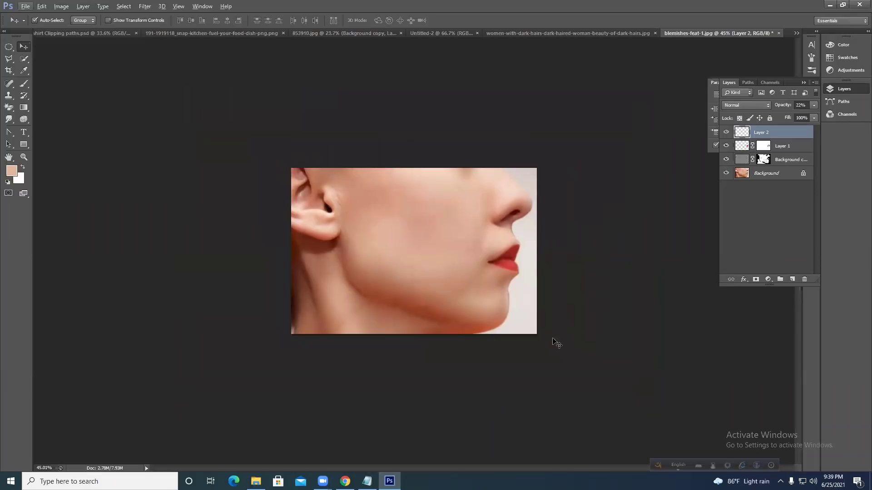
{"action": "left_click", "coordinate": [25, 6]}
{"action": "left_click", "coordinate": [601, 172]}
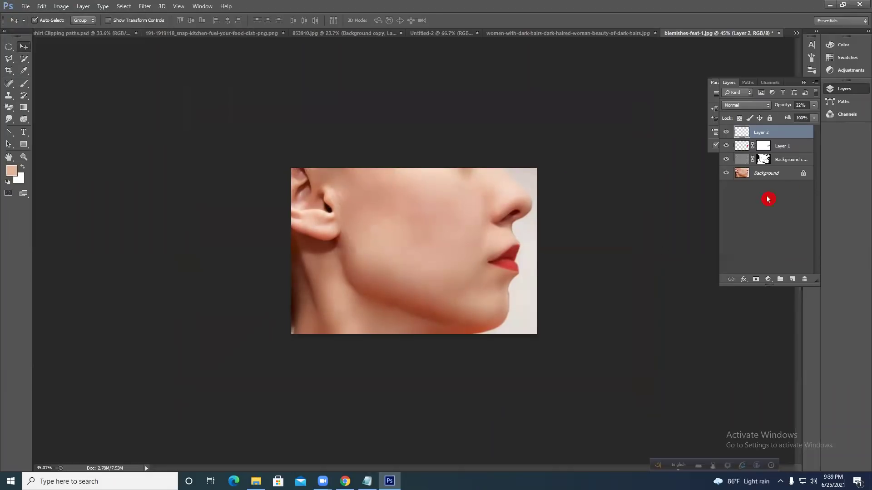
Delete the skin-tone layer above the red lip layer.
{"action": "left_click", "coordinate": [788, 171]}
{"action": "left_click", "coordinate": [783, 162]}
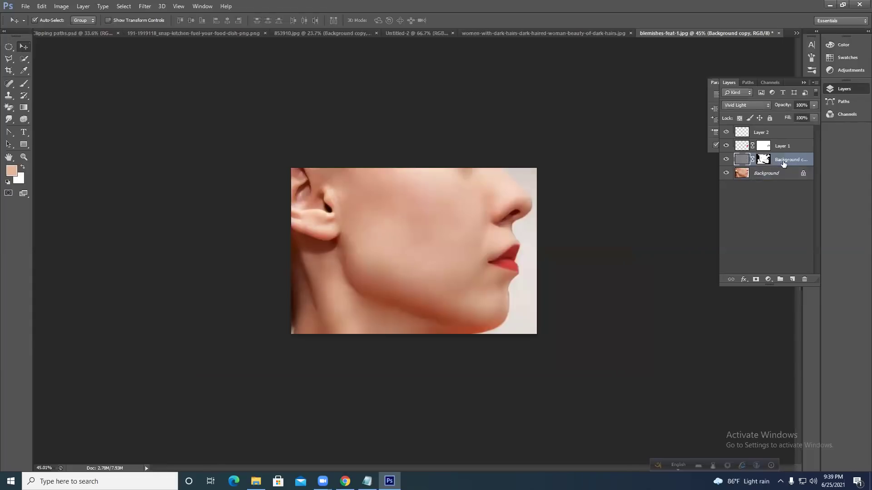
{"action": "left_click", "coordinate": [786, 136], "text": "shift"}
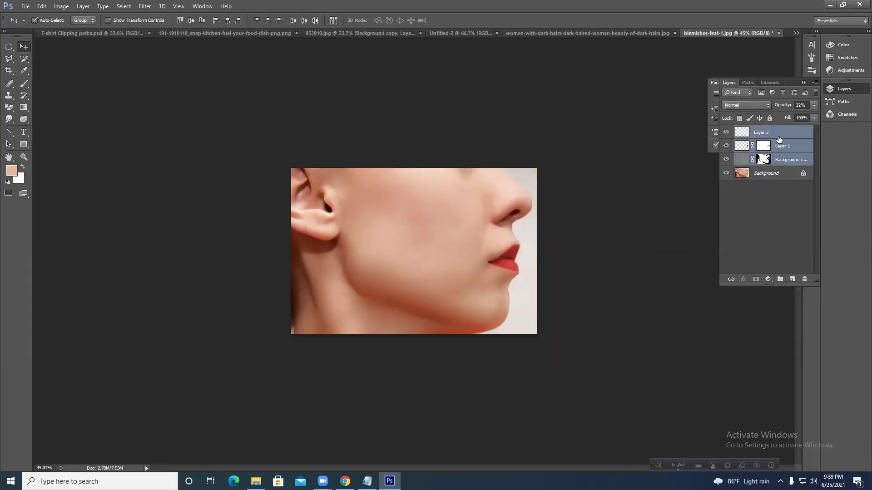
{"action": "left_click", "coordinate": [772, 140]}
{"action": "left_click", "coordinate": [767, 132]}
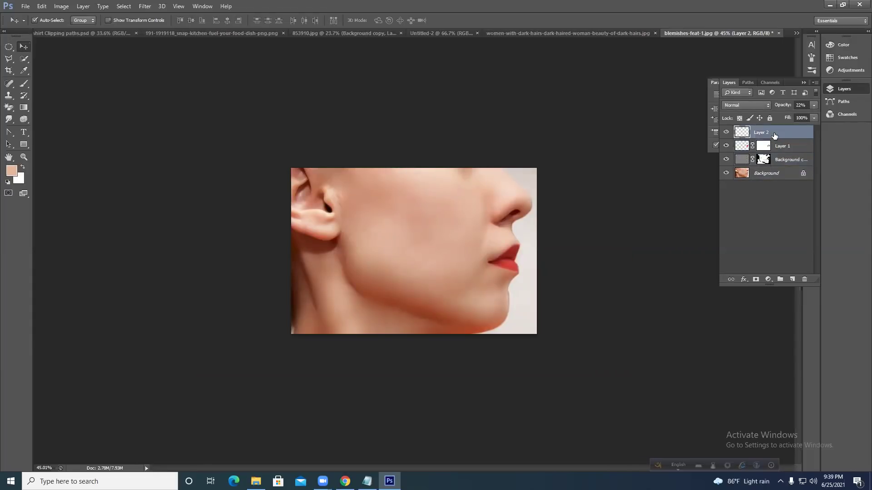
{"action": "key", "text": "Delete"}
Try to merge the red lip layer with the masked Background copy layer, and undo the merge.
{"action": "left_click", "coordinate": [785, 151], "text": "shift"}
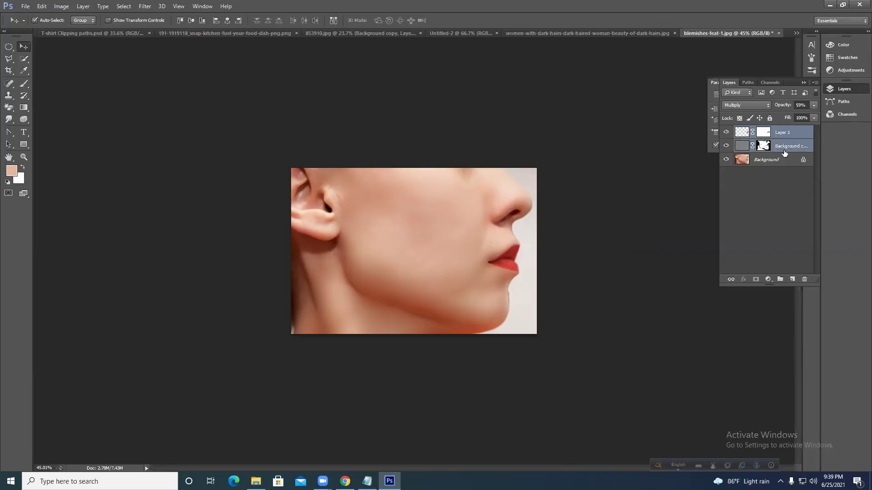
{"action": "key", "text": "ctrl+e"}
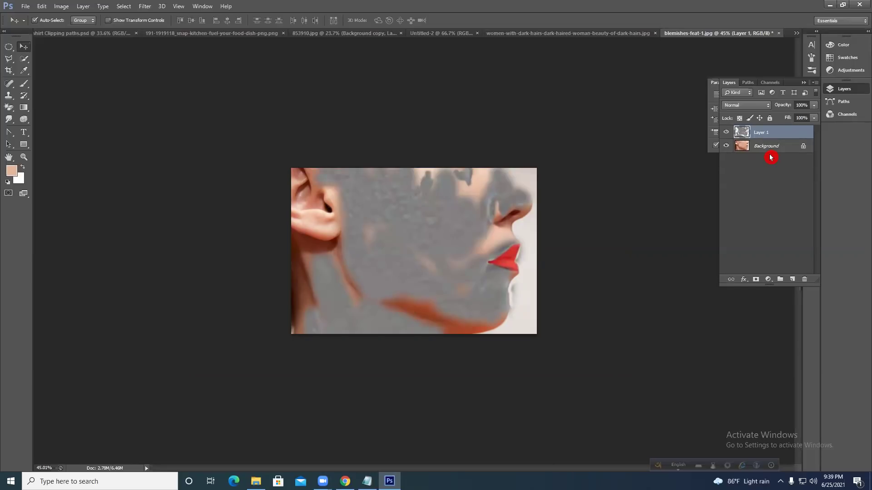
{"action": "key", "text": "ctrl+z"}
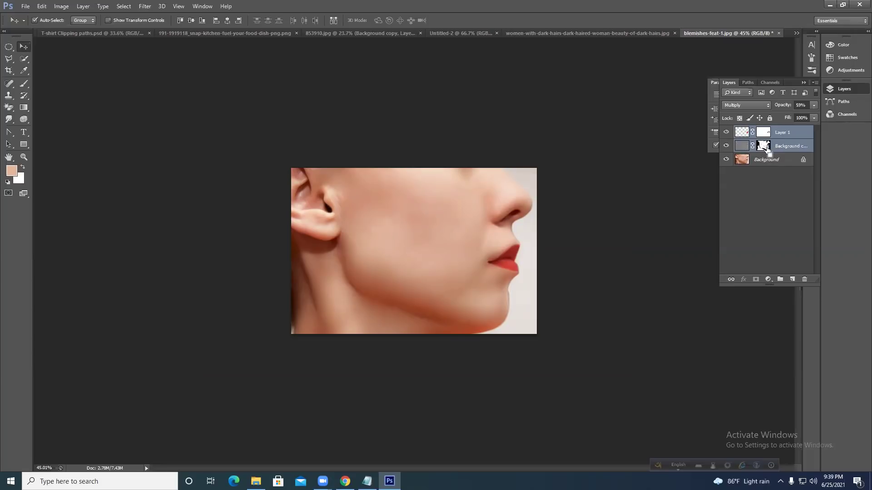
Stamp all visible layers into a new layer at the top of the layer stack.
{"action": "key", "text": "ctrl+shift+alt+e"}
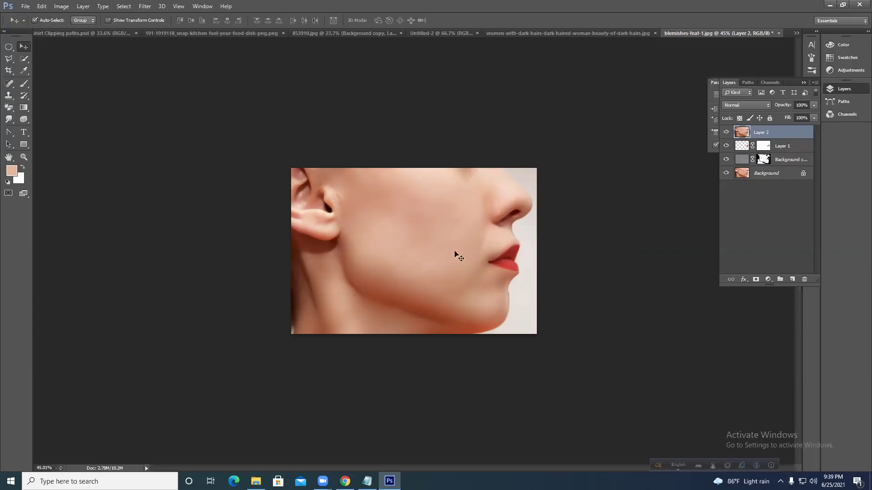
Try relocating pieces of the orange streak beside the nostril onto the cheek with the Content-Aware Move tool.
{"action": "scroll", "coordinate": [505, 222], "scroll_direction": "up", "scroll_amount": 9}
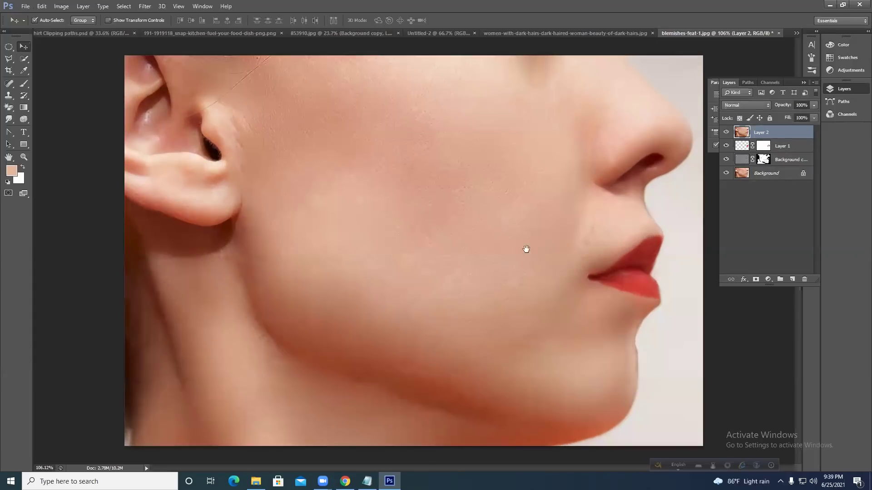
{"action": "scroll", "coordinate": [532, 203], "scroll_direction": "up", "scroll_amount": 5}
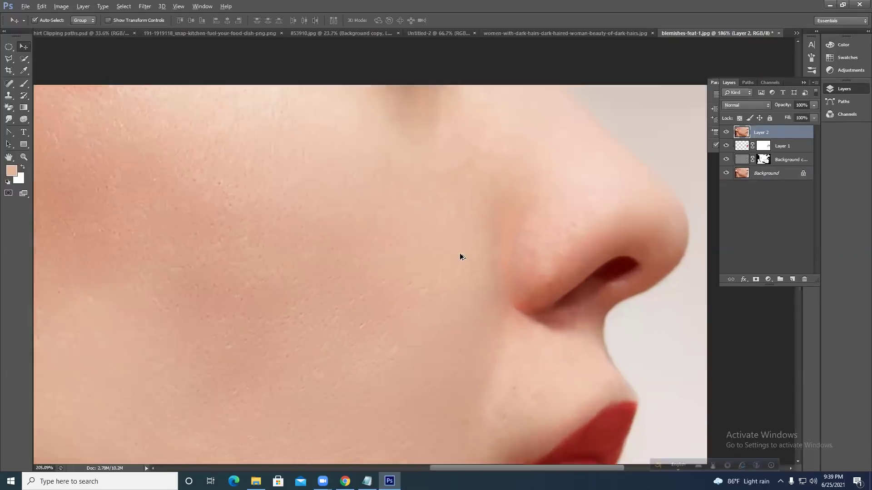
{"action": "scroll", "coordinate": [513, 260], "scroll_direction": "up", "scroll_amount": 3}
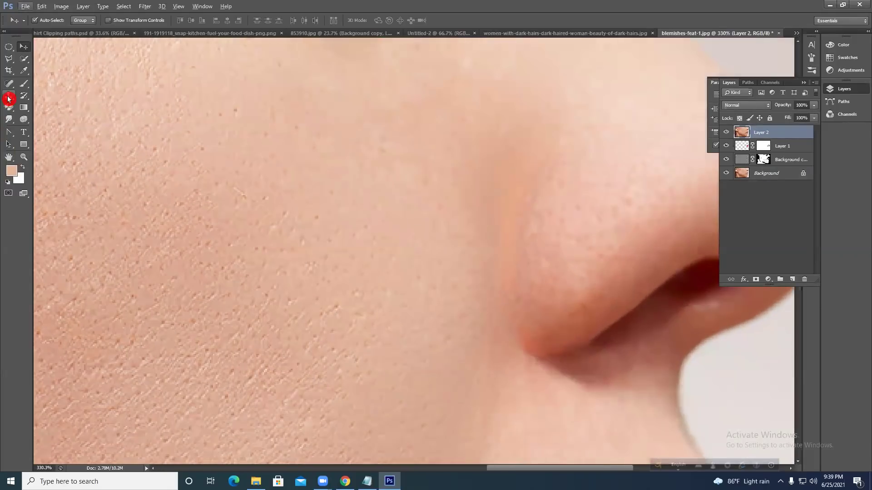
{"action": "left_click", "coordinate": [8, 90]}
{"action": "left_click", "coordinate": [62, 105]}
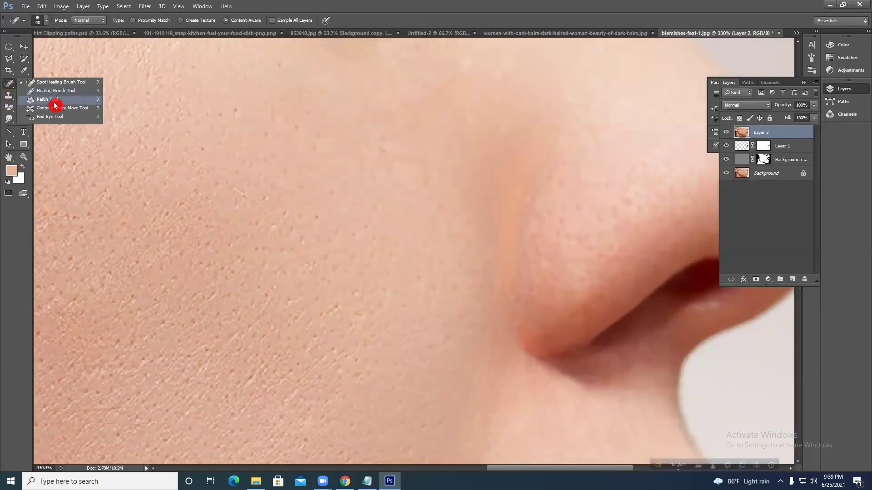
{"action": "mouse_move", "coordinate": [515, 162]}
{"action": "left_mouse_down"}
{"action": "mouse_move", "coordinate": [505, 220]}
{"action": "mouse_move", "coordinate": [522, 184]}
{"action": "mouse_move", "coordinate": [481, 193]}
{"action": "mouse_move", "coordinate": [499, 251]}
{"action": "mouse_move", "coordinate": [518, 209]}
{"action": "mouse_move", "coordinate": [443, 244]}
{"action": "left_mouse_up"}
{"action": "key", "text": "ctrl+d"}
{"action": "left_click_drag", "start_coordinate": [518, 224], "coordinate": [517, 222]}
{"action": "mouse_move", "coordinate": [503, 250]}
{"action": "left_mouse_down"}
{"action": "mouse_move", "coordinate": [411, 261]}
{"action": "mouse_move", "coordinate": [493, 310]}
{"action": "mouse_move", "coordinate": [520, 263]}
{"action": "left_mouse_up"}
{"action": "left_click_drag", "start_coordinate": [500, 298], "coordinate": [430, 313]}
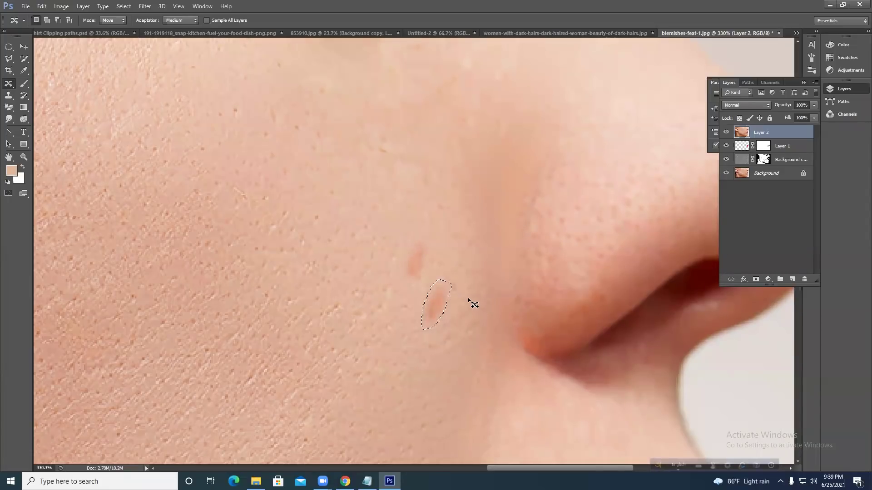
Undo all the Content-Aware Move edits and selections beside the nose.
{"action": "left_click", "coordinate": [11, 106]}
{"action": "right_click", "coordinate": [8, 84]}
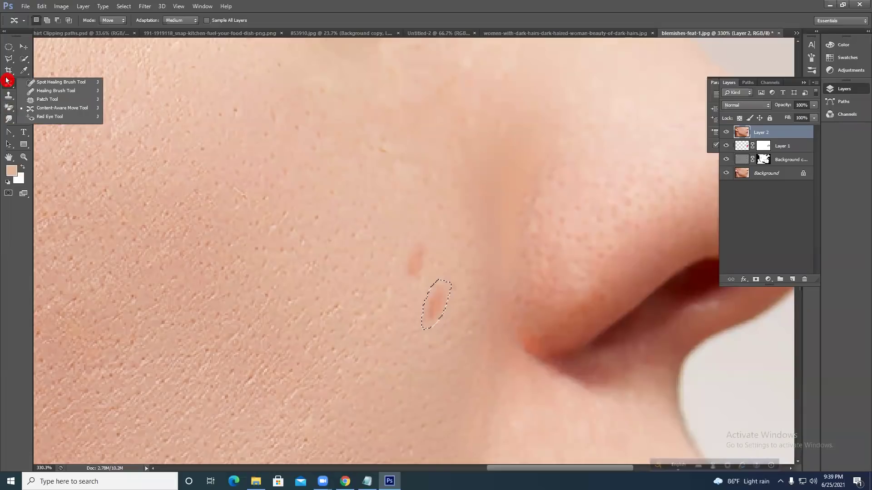
{"action": "left_click", "coordinate": [16, 96]}
{"action": "key", "text": "ctrl+alt+z"}
{"action": "key", "text": "ctrl+alt+z"}
{"action": "key", "text": "ctrl+alt+z"}
{"action": "key", "text": "ctrl+alt+z"}
{"action": "key", "text": "ctrl+alt+z"}
{"action": "key", "text": "ctrl+alt+z"}
{"action": "key", "text": "ctrl+alt+z"}
{"action": "key", "text": "ctrl+alt+z"}
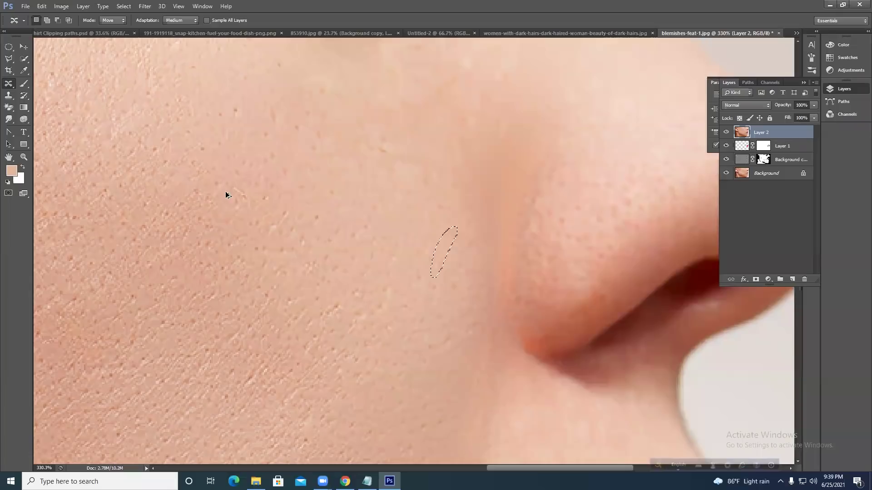
{"action": "key", "text": "ctrl+alt+z"}
{"action": "key", "text": "ctrl+alt+z"}
Patch the upper part of the orange streak beside the nostril with nearby skin using the Patch tool, and deselect.
{"action": "right_click", "coordinate": [8, 84]}
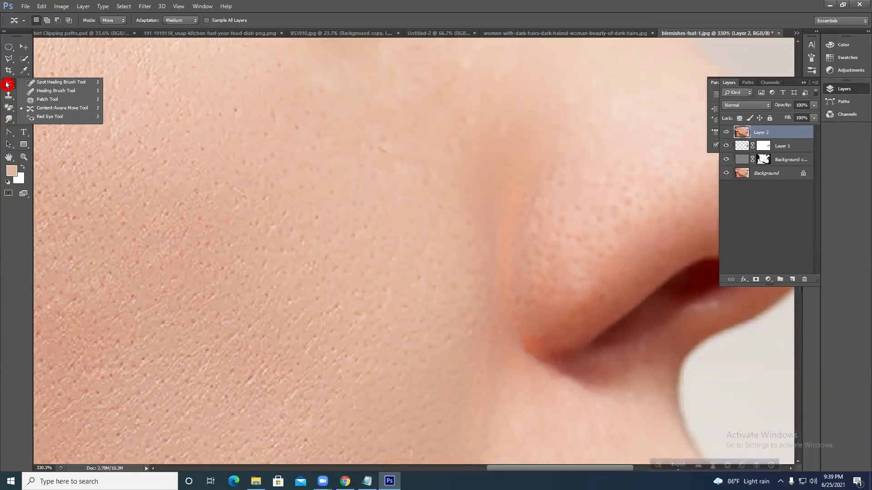
{"action": "left_click", "coordinate": [56, 99]}
{"action": "left_click_drag", "start_coordinate": [531, 191], "coordinate": [524, 162]}
{"action": "left_click_drag", "start_coordinate": [508, 201], "coordinate": [461, 198]}
{"action": "mouse_move", "coordinate": [503, 238]}
{"action": "left_mouse_down"}
{"action": "mouse_move", "coordinate": [529, 277]}
{"action": "mouse_move", "coordinate": [501, 232]}
{"action": "left_mouse_up"}
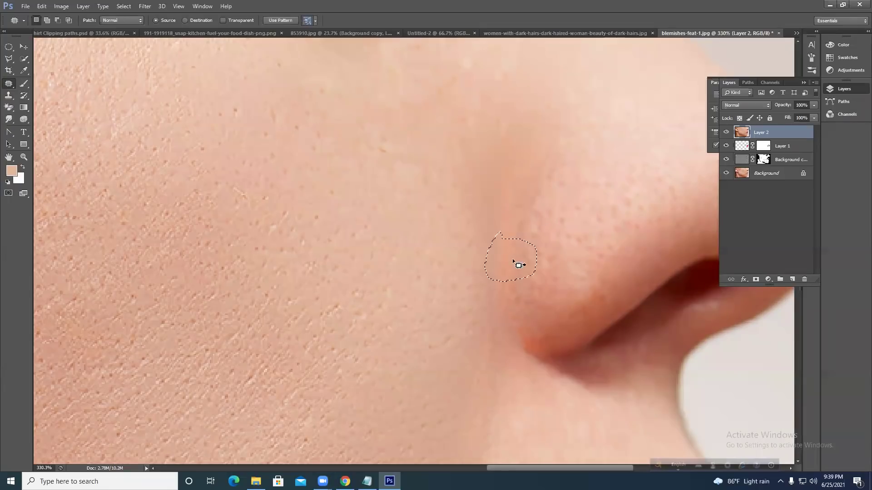
{"action": "left_click_drag", "start_coordinate": [500, 281], "coordinate": [516, 292]}
{"action": "key", "text": "ctrl+d"}
Patch the remaining orange areas along the crease between the nose and cheek with clean cheek skin.
{"action": "left_click_drag", "start_coordinate": [503, 261], "coordinate": [503, 260]}
{"action": "left_click_drag", "start_coordinate": [501, 291], "coordinate": [467, 329]}
{"action": "mouse_move", "coordinate": [525, 229]}
{"action": "left_mouse_down"}
{"action": "mouse_move", "coordinate": [537, 142]}
{"action": "mouse_move", "coordinate": [481, 218]}
{"action": "left_mouse_up"}
{"action": "scroll", "coordinate": [476, 210], "scroll_direction": "down", "scroll_amount": 5}
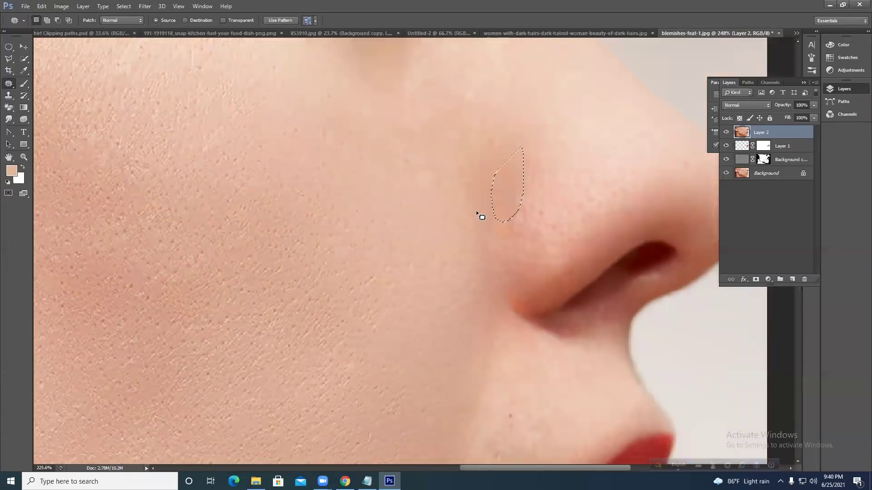
{"action": "scroll", "coordinate": [476, 211], "scroll_direction": "down", "scroll_amount": 2}
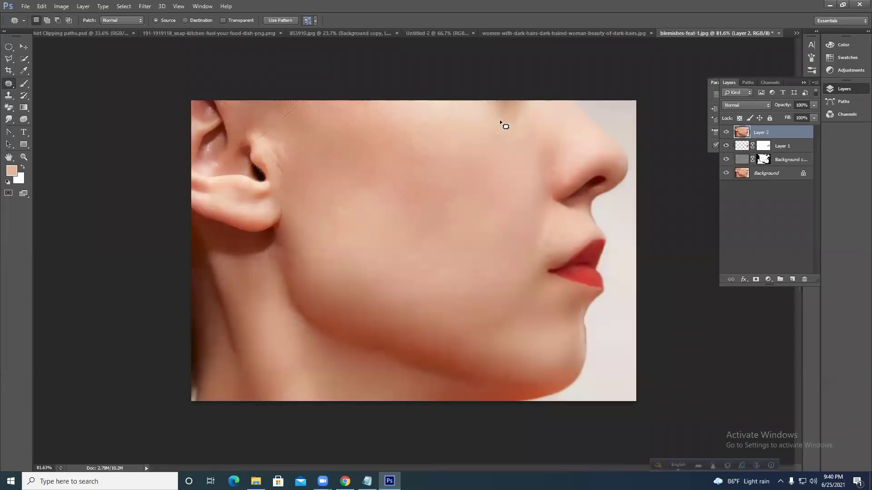
{"action": "mouse_move", "coordinate": [513, 136]}
{"action": "left_mouse_down"}
{"action": "mouse_move", "coordinate": [517, 109]}
{"action": "mouse_move", "coordinate": [510, 122]}
{"action": "left_mouse_up"}
{"action": "key", "text": "ctrl+s"}
{"action": "left_click", "coordinate": [538, 264]}
{"action": "scroll", "coordinate": [519, 201], "scroll_direction": "down", "scroll_amount": 3, "text": "alt"}
Open the unretouched 360_F_60166263 portrait with scarred cheeks from the Class 05 folder.
{"action": "left_click", "coordinate": [25, 6]}
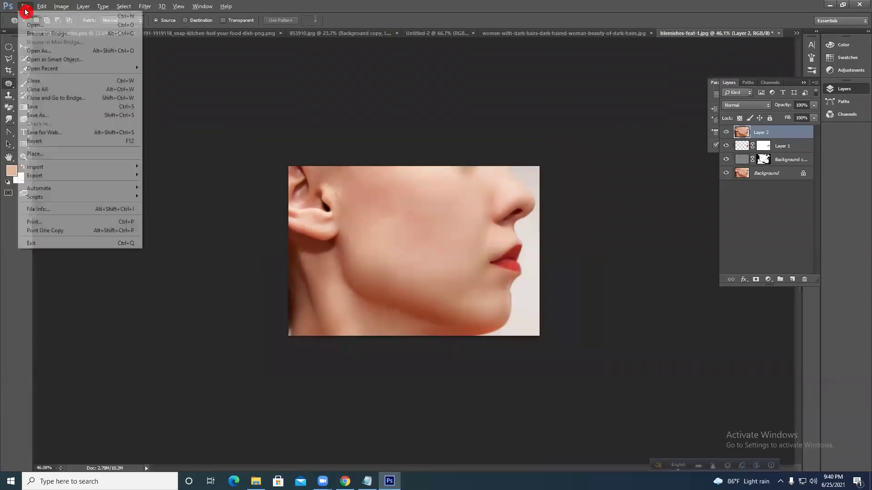
{"action": "left_click", "coordinate": [43, 25]}
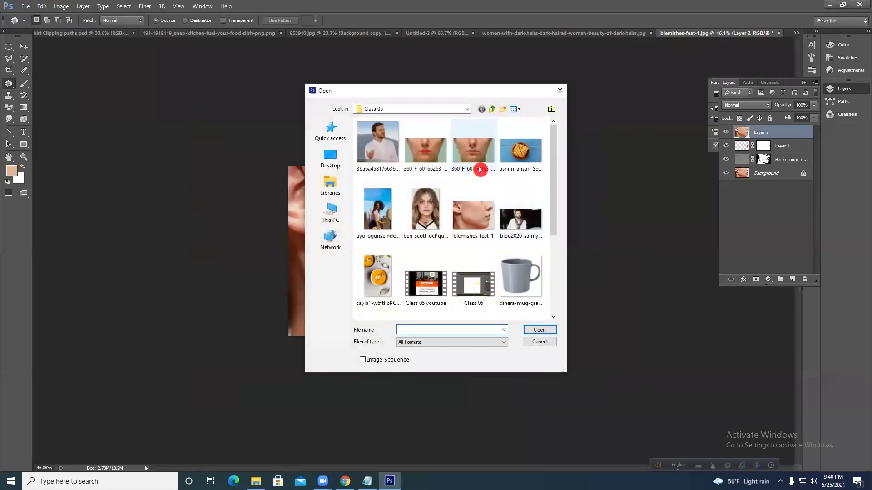
{"action": "left_click", "coordinate": [436, 210]}
{"action": "left_click", "coordinate": [544, 329]}
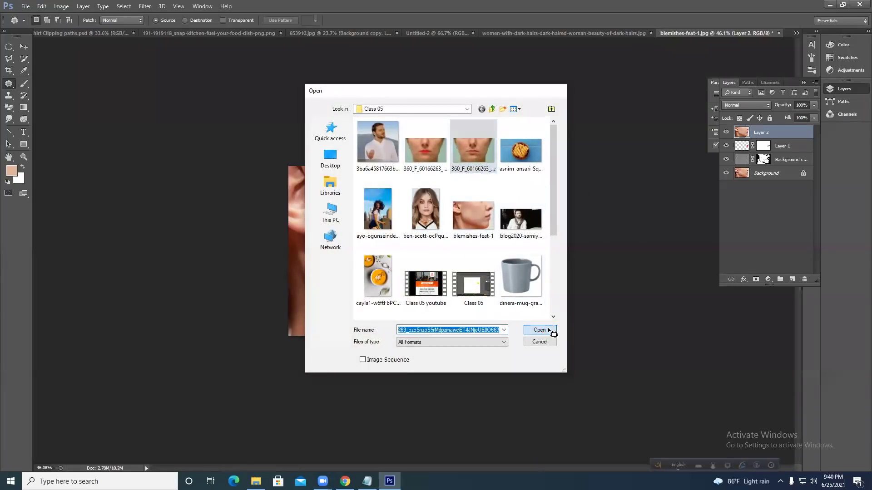
{"action": "scroll", "coordinate": [410, 248], "scroll_direction": "up", "scroll_amount": 3}
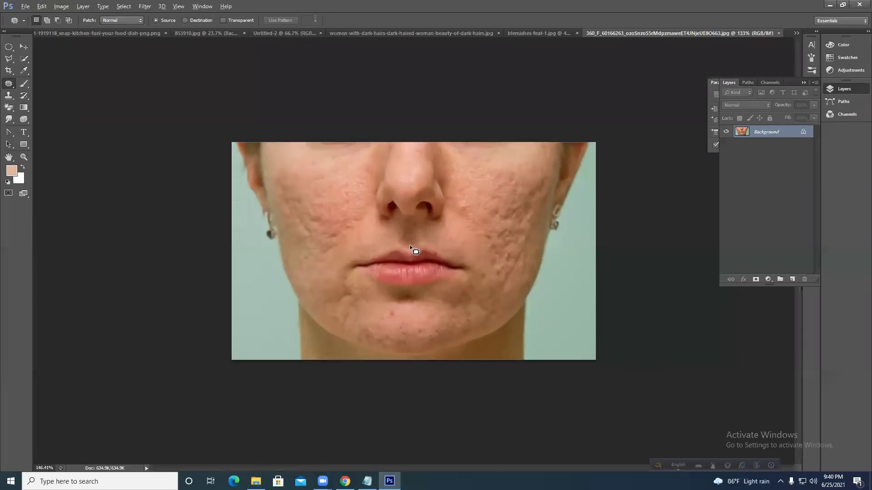
Duplicate the Background layer as an inverted copy with the Vivid Light blend mode.
{"action": "left_click_drag", "start_coordinate": [780, 132], "coordinate": [793, 279]}
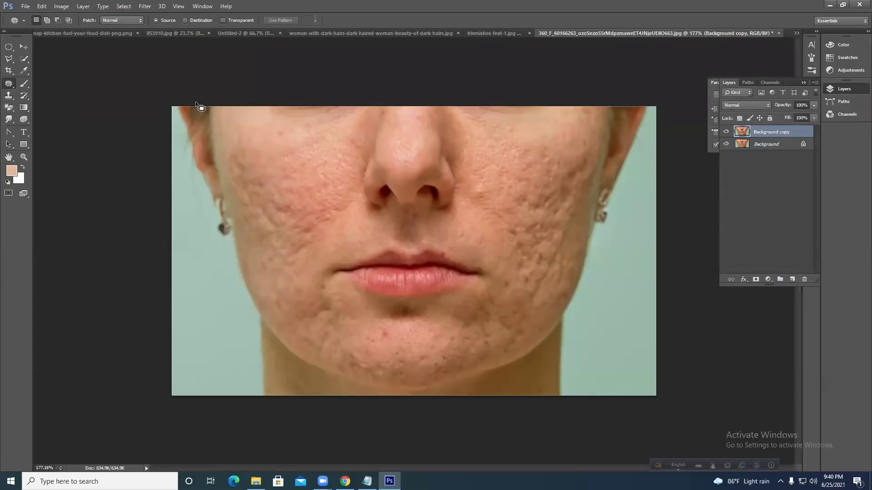
{"action": "key", "text": "ctrl+i"}
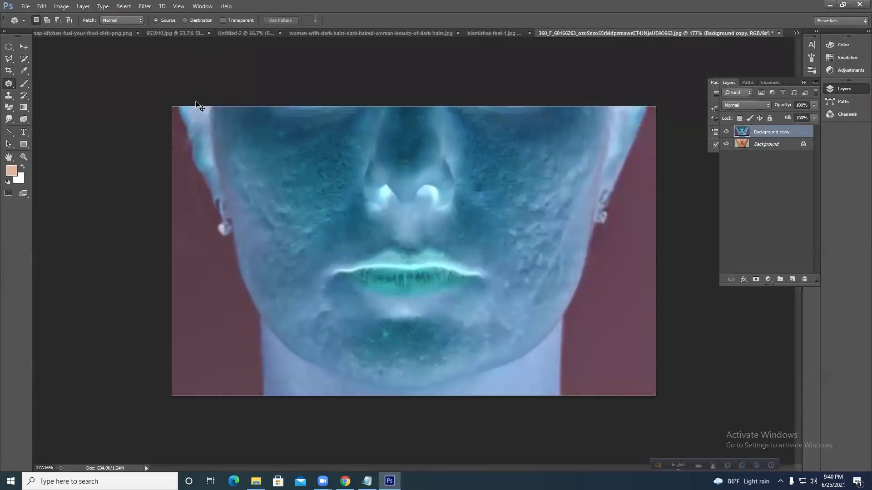
{"action": "left_click_drag", "start_coordinate": [726, 105], "coordinate": [746, 245]}
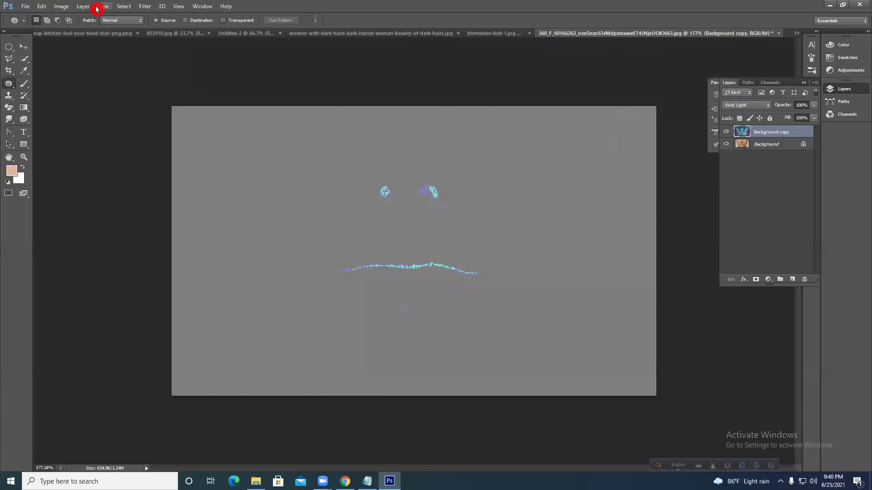
Apply a High Pass filter with a radius of 8.4 pixels to the inverted Background copy.
{"action": "left_click", "coordinate": [144, 6]}
{"action": "mouse_move", "coordinate": [184, 169]}
{"action": "left_click", "coordinate": [272, 175]}
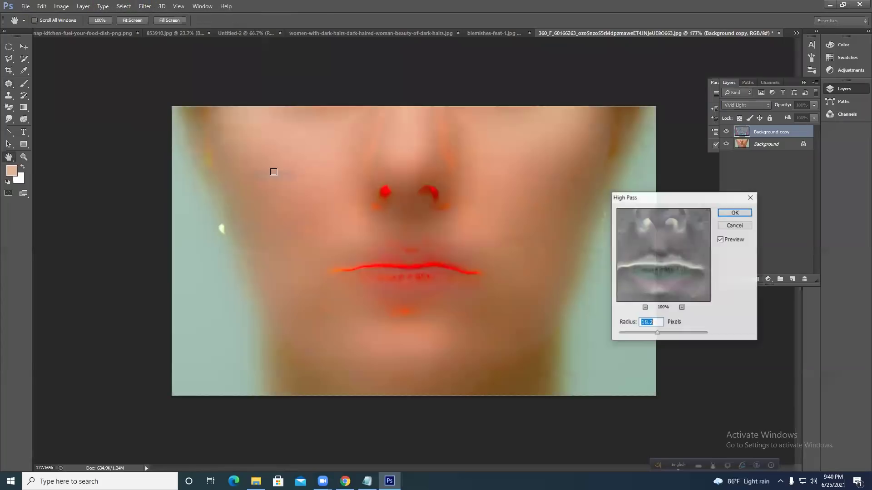
{"action": "left_click_drag", "start_coordinate": [656, 337], "coordinate": [650, 337]}
{"action": "left_click", "coordinate": [738, 213]}
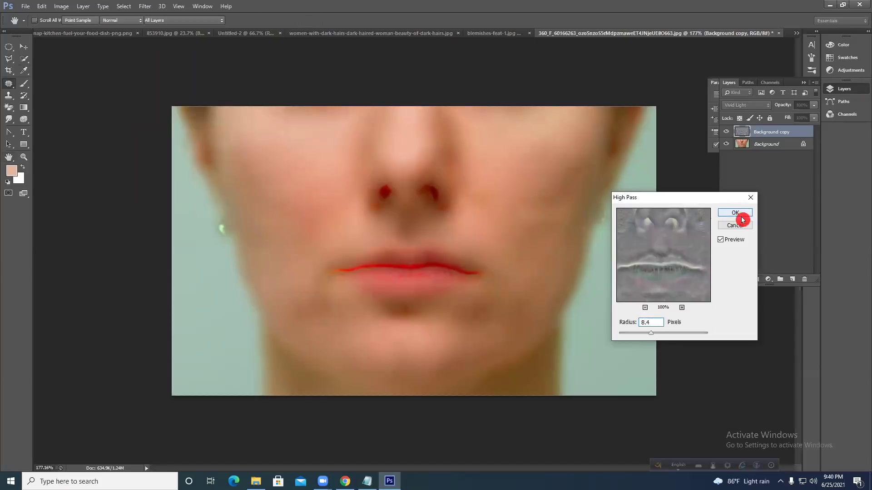
Apply a Gaussian Blur with a radius of 1.4 pixels to the Background copy.
{"action": "left_click", "coordinate": [146, 6]}
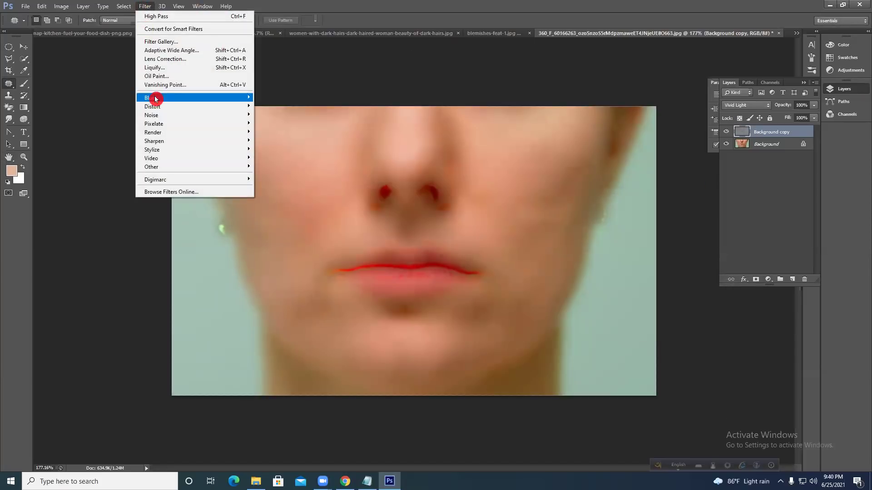
{"action": "mouse_move", "coordinate": [181, 98]}
{"action": "left_click", "coordinate": [288, 162]}
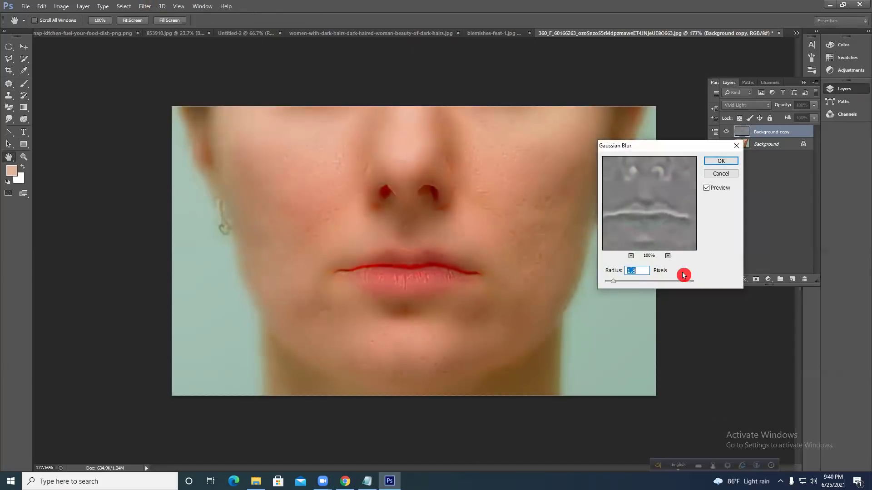
{"action": "left_click_drag", "start_coordinate": [624, 282], "coordinate": [612, 286]}
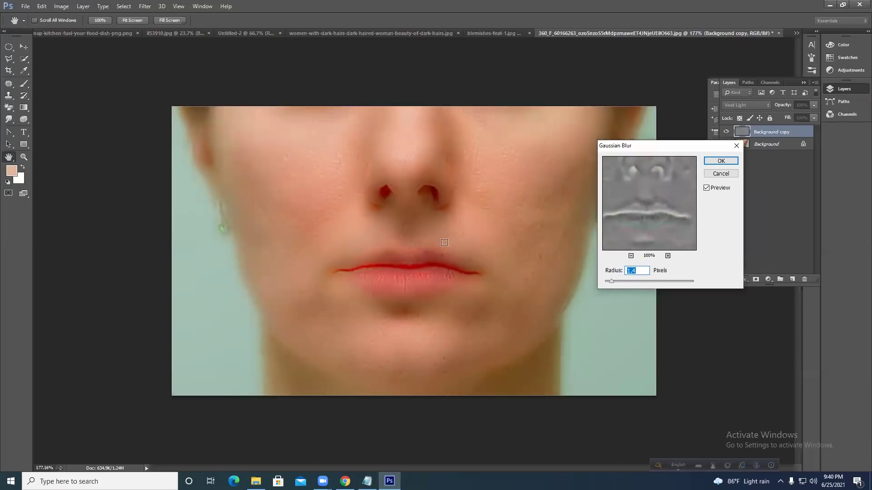
{"action": "left_click", "coordinate": [721, 162]}
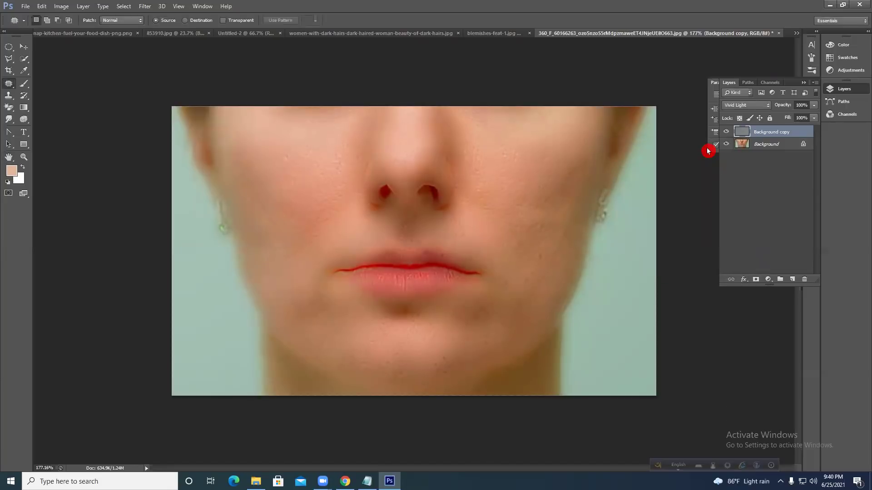
Add a black mask to the Background copy and brush white over part of the scarred cheek beside the nose.
{"action": "left_click", "coordinate": [756, 280], "text": "alt"}
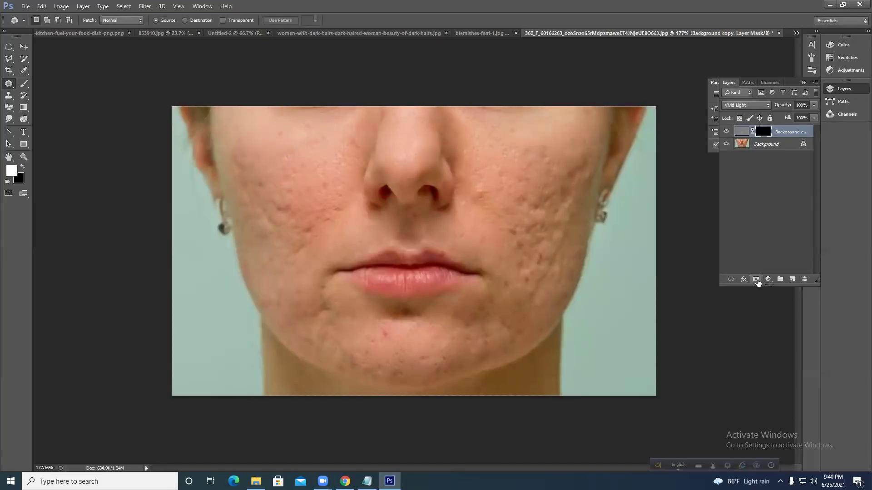
{"action": "left_click", "coordinate": [31, 88]}
{"action": "mouse_move", "coordinate": [551, 210]}
{"action": "left_mouse_down"}
{"action": "mouse_move", "coordinate": [545, 277]}
{"action": "mouse_move", "coordinate": [541, 193]}
{"action": "mouse_move", "coordinate": [539, 285]}
{"action": "mouse_move", "coordinate": [507, 170]}
{"action": "mouse_move", "coordinate": [508, 252]}
{"action": "mouse_move", "coordinate": [503, 216]}
{"action": "left_mouse_up"}
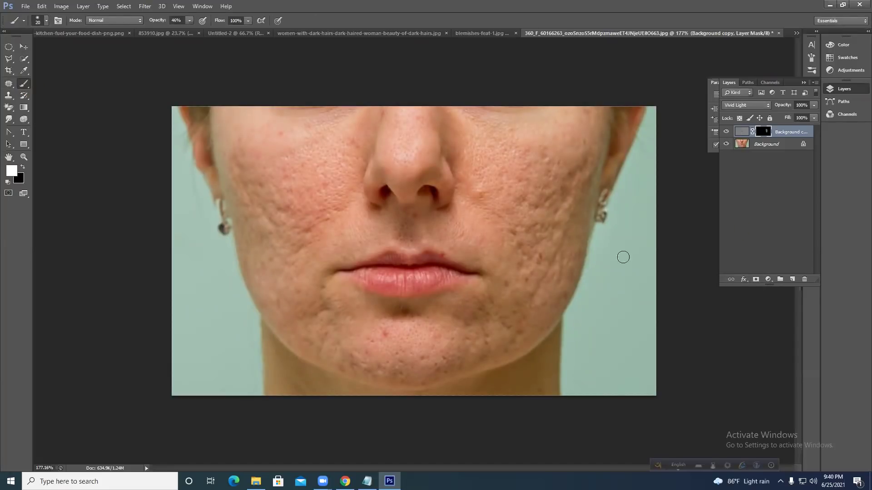
Close the 360_F_60166263 portrait without saving, and close the blemishes-feat-1 image.
{"action": "left_click", "coordinate": [762, 105]}
{"action": "left_click", "coordinate": [598, 133]}
{"action": "left_click", "coordinate": [777, 35]}
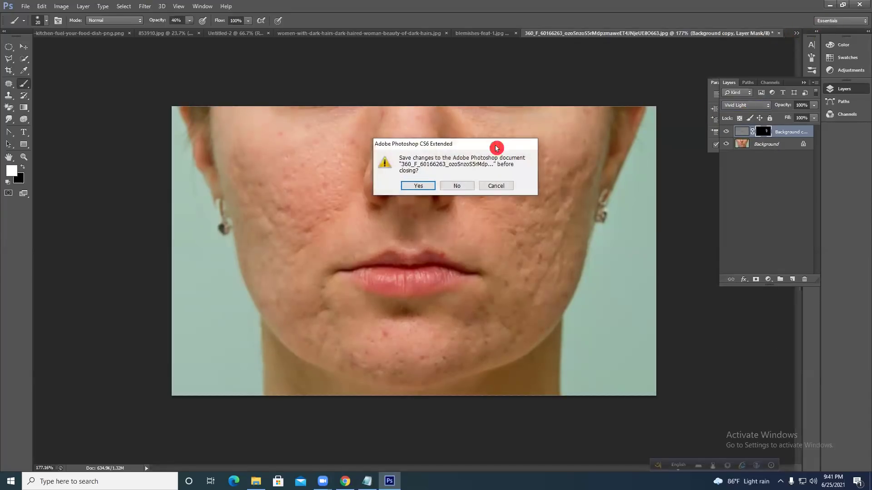
{"action": "left_click", "coordinate": [462, 189]}
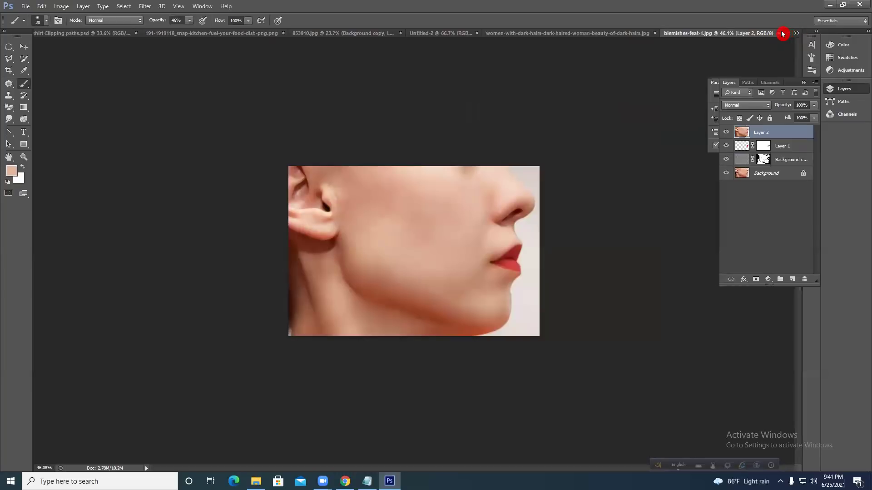
{"action": "left_click", "coordinate": [782, 34]}
{"action": "left_click", "coordinate": [474, 181]}
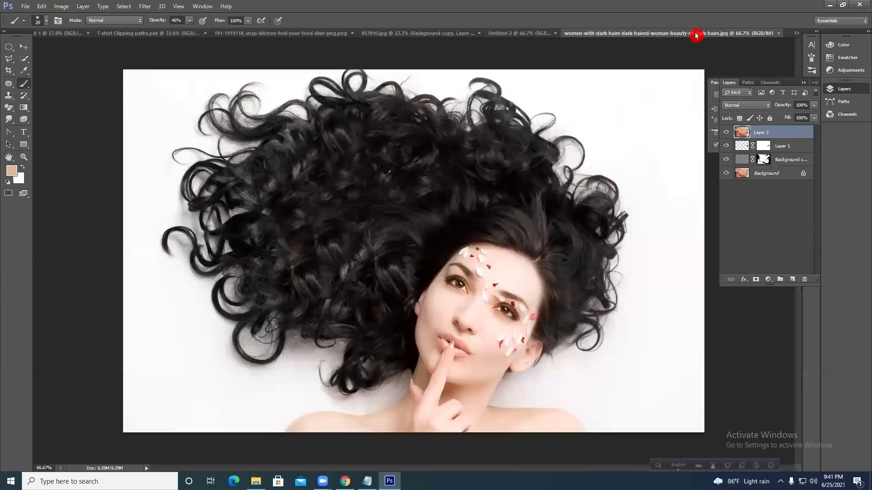
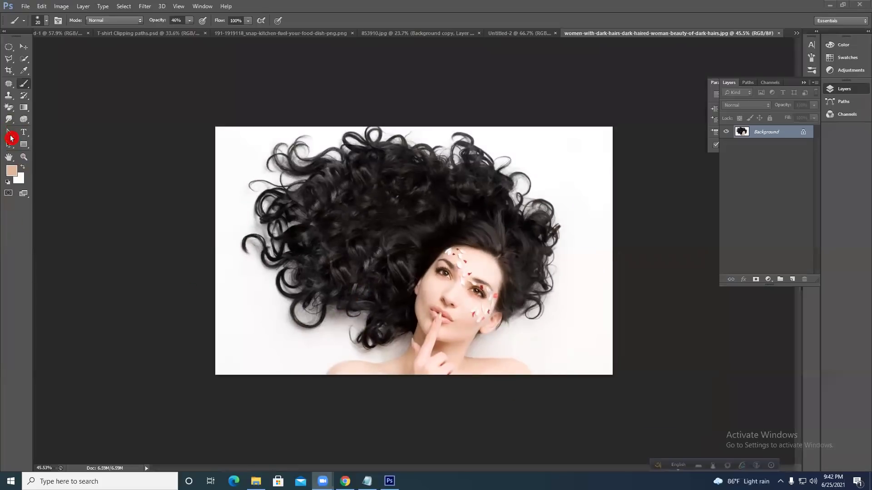
{"action": "left_click", "coordinate": [17, 137]}
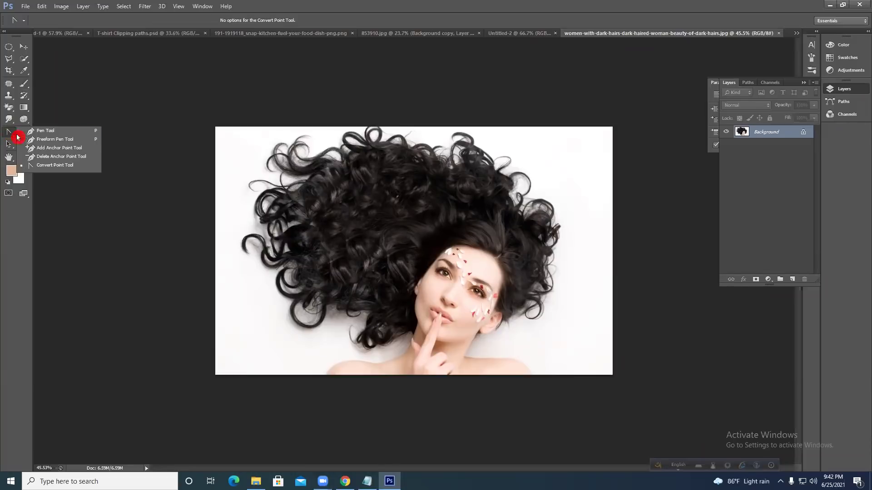
{"action": "left_click", "coordinate": [47, 130]}
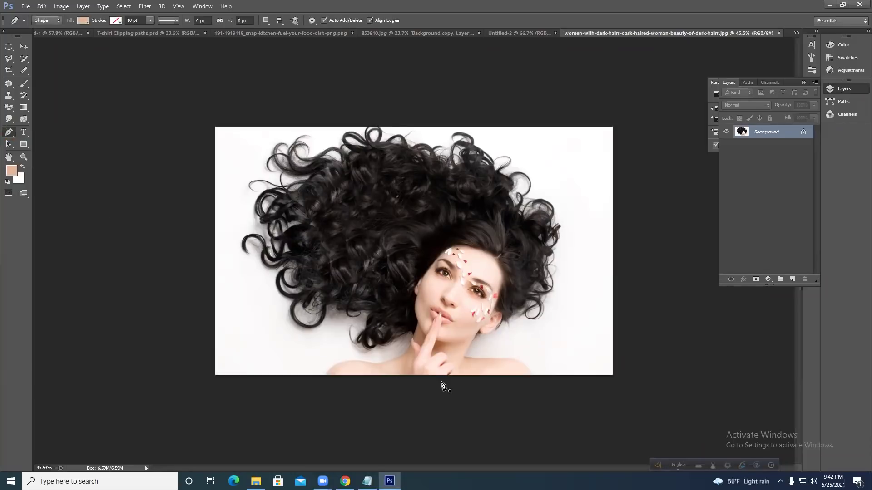
{"action": "left_click", "coordinate": [328, 375]}
{"action": "key", "text": "ctrl+z"}
{"action": "left_click", "coordinate": [326, 375]}
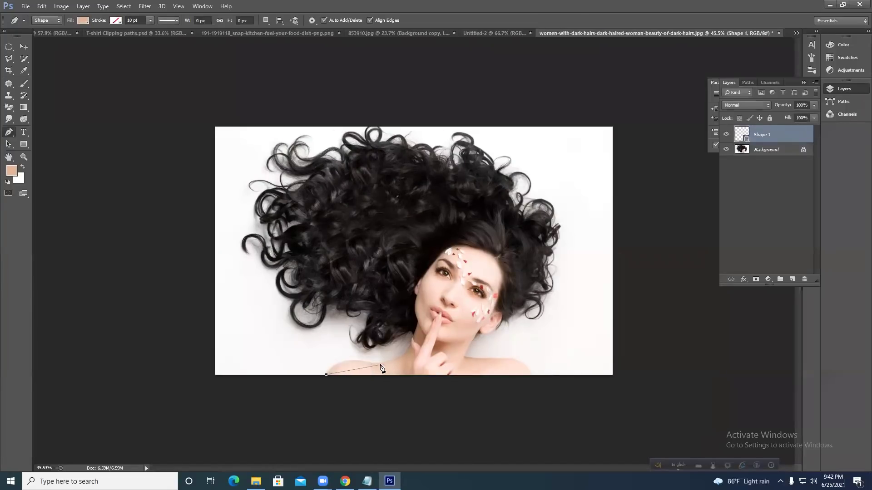
{"action": "left_click_drag", "start_coordinate": [376, 363], "coordinate": [422, 375]}
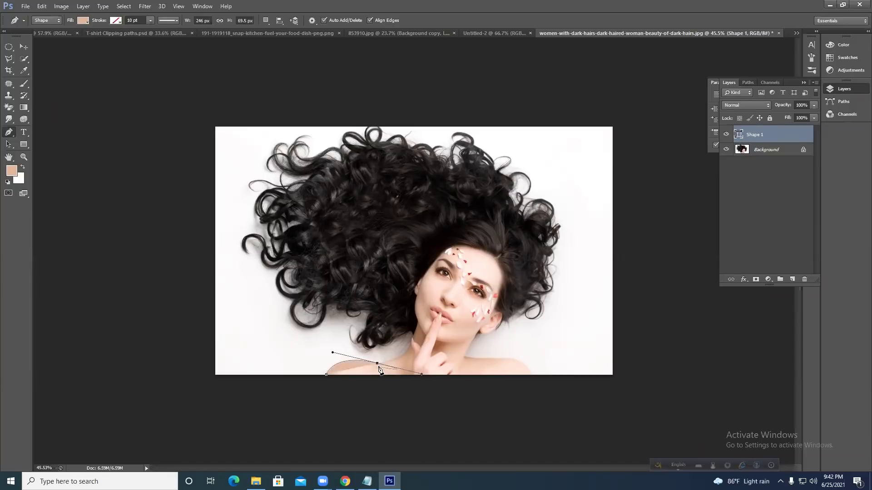
{"action": "key", "text": "ctrl+alt+z"}
{"action": "key", "text": "ctrl+alt+z"}
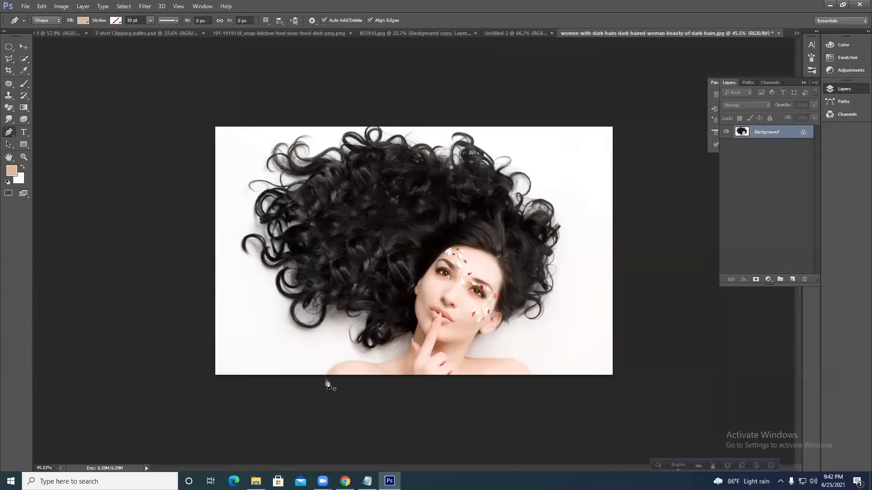
Set the Pen tool to Path mode and trace the woman's left-hand shoulder from the image's lower edge.
{"action": "left_click", "coordinate": [48, 22]}
{"action": "left_click", "coordinate": [46, 38]}
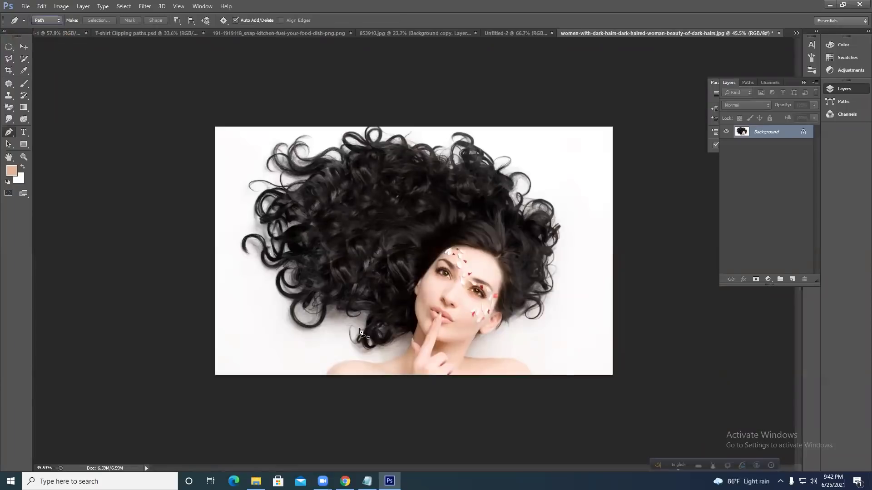
{"action": "left_click", "coordinate": [326, 375]}
{"action": "left_click_drag", "start_coordinate": [385, 366], "coordinate": [427, 376]}
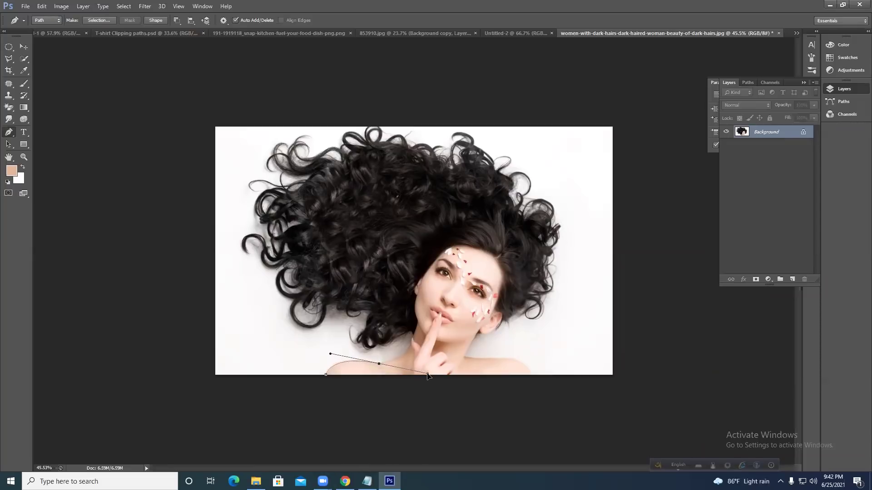
{"action": "left_click", "coordinate": [379, 365]}
Continue the path from the neck around the lower-left curls up to the outermost curl on the left.
{"action": "left_click_drag", "start_coordinate": [404, 350], "coordinate": [307, 341]}
{"action": "left_click", "coordinate": [339, 326]}
{"action": "left_click", "coordinate": [289, 341]}
{"action": "left_click", "coordinate": [279, 314]}
{"action": "left_click", "coordinate": [284, 302]}
{"action": "left_click_drag", "start_coordinate": [265, 293], "coordinate": [264, 289]}
{"action": "left_click", "coordinate": [266, 276]}
{"action": "left_click_drag", "start_coordinate": [251, 249], "coordinate": [253, 249]}
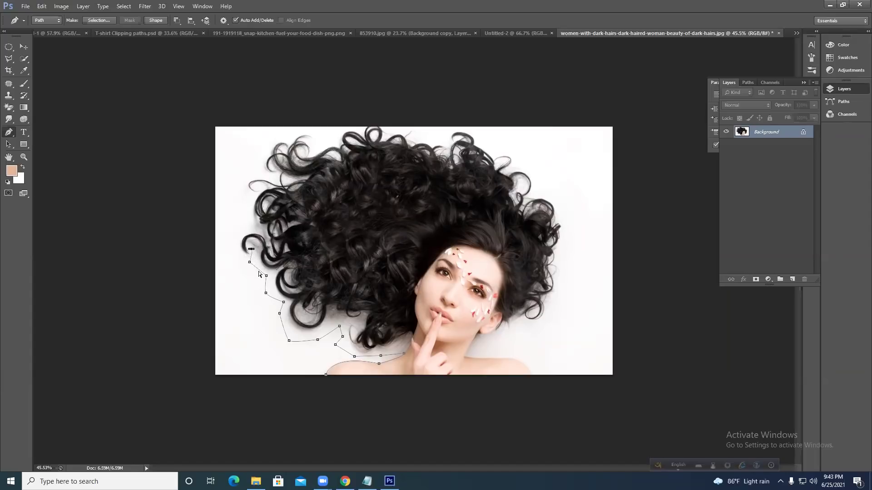
{"action": "key", "text": "ctrl+z"}
Continue the path up around the left side of the hair to the upper-left curls.
{"action": "left_click", "coordinate": [242, 230]}
{"action": "left_click", "coordinate": [246, 208]}
{"action": "left_click", "coordinate": [254, 195]}
{"action": "left_click", "coordinate": [244, 186]}
{"action": "left_click_drag", "start_coordinate": [246, 178], "coordinate": [256, 175]}
{"action": "left_click", "coordinate": [272, 142]}
{"action": "left_click", "coordinate": [283, 136]}
Continue the path along the upper-left edge of the hair, dipping into the gap between the curls.
{"action": "left_click", "coordinate": [302, 131]}
{"action": "left_click", "coordinate": [324, 127]}
{"action": "left_click", "coordinate": [320, 134]}
{"action": "left_click", "coordinate": [316, 147]}
{"action": "left_click", "coordinate": [328, 144]}
{"action": "left_click", "coordinate": [339, 133]}
{"action": "left_click", "coordinate": [346, 126]}
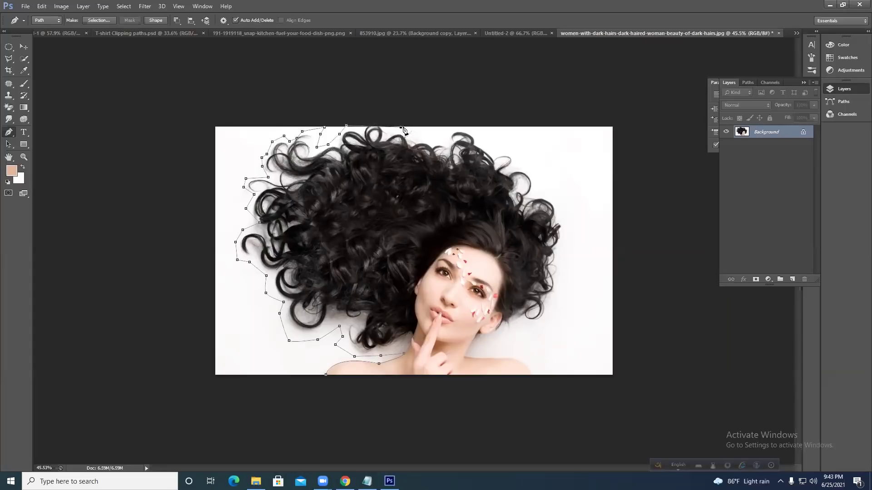
Continue the path across the top of the hair and around the upper-right curls.
{"action": "left_click", "coordinate": [415, 126]}
{"action": "left_click", "coordinate": [433, 130]}
{"action": "left_click", "coordinate": [430, 142]}
{"action": "left_click", "coordinate": [440, 133]}
{"action": "left_click", "coordinate": [459, 124]}
{"action": "left_click", "coordinate": [502, 134]}
{"action": "left_click", "coordinate": [491, 150]}
{"action": "left_click", "coordinate": [540, 156]}
{"action": "left_click", "coordinate": [534, 193]}
{"action": "left_click", "coordinate": [561, 199]}
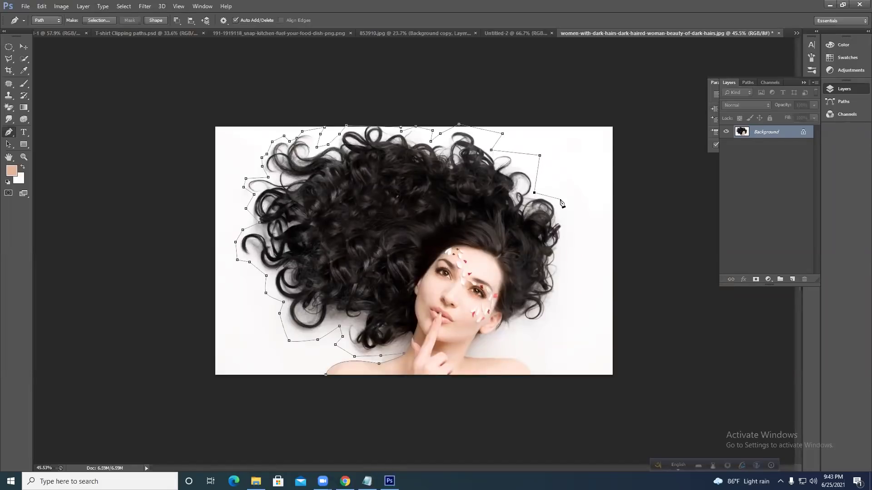
Continue the path down the right side of the hair and beneath the curls to the neck.
{"action": "left_click", "coordinate": [568, 233]}
{"action": "left_click", "coordinate": [565, 272]}
{"action": "left_click", "coordinate": [557, 312]}
{"action": "left_click", "coordinate": [537, 340]}
{"action": "left_click", "coordinate": [525, 340]}
{"action": "left_click", "coordinate": [496, 341]}
{"action": "left_click", "coordinate": [480, 340]}
Trace the right-hand shoulder down to the image's lower edge and close the path at its starting anchor.
{"action": "left_click_drag", "start_coordinate": [510, 358], "coordinate": [530, 356]}
{"action": "left_click", "coordinate": [510, 359]}
{"action": "left_click_drag", "start_coordinate": [532, 374], "coordinate": [540, 385]}
{"action": "key", "text": "ctrl+z"}
{"action": "left_click_drag", "start_coordinate": [533, 374], "coordinate": [538, 387]}
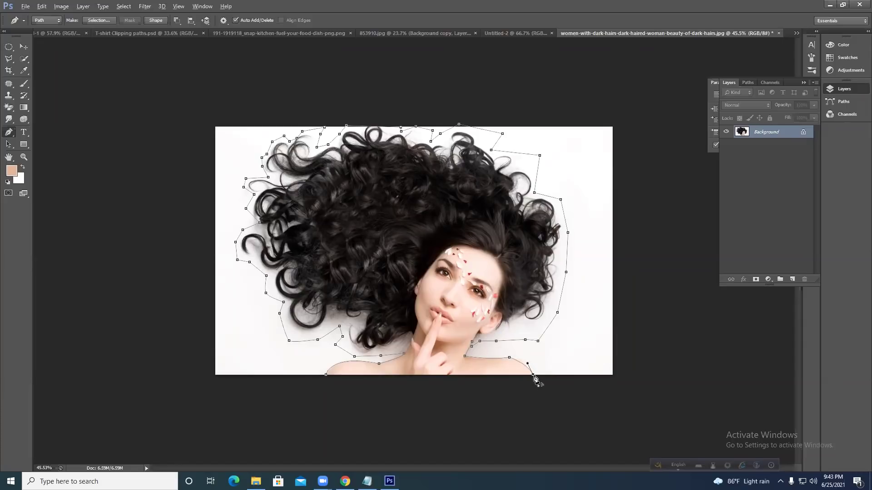
{"action": "left_click", "coordinate": [326, 375]}
Duplicate the Background layer of the curly-haired woman's photo.
{"action": "left_click_drag", "start_coordinate": [784, 137], "coordinate": [792, 279]}
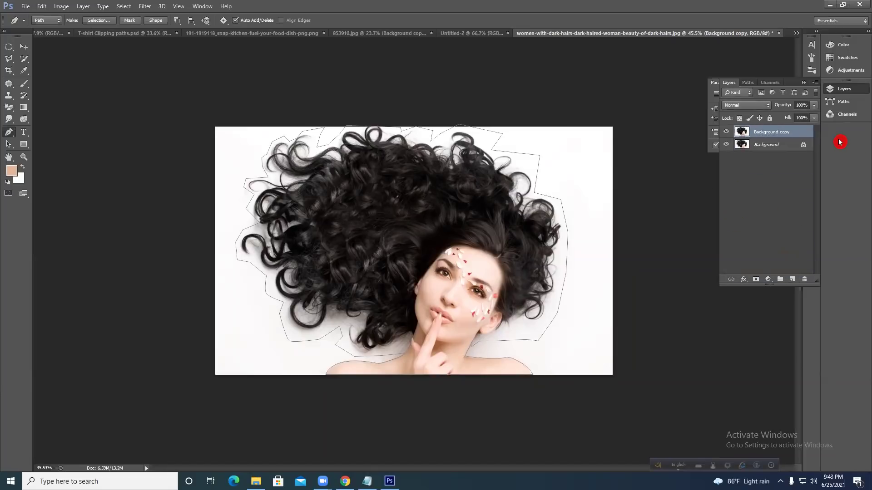
Load the closed path as a selection and set it to enclose the woman instead of the surrounding background.
{"action": "key", "text": "ctrl+Return"}
{"action": "key", "text": "ctrl+shift+i"}
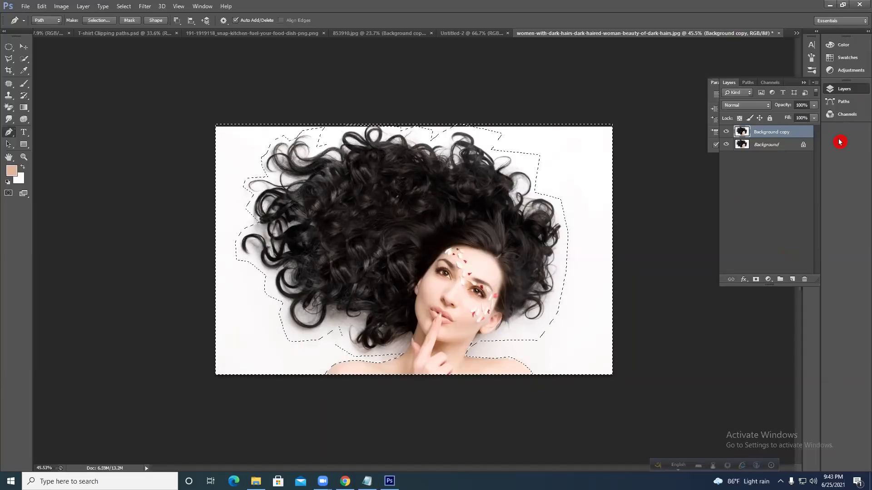
{"action": "key", "text": "ctrl+shift+i"}
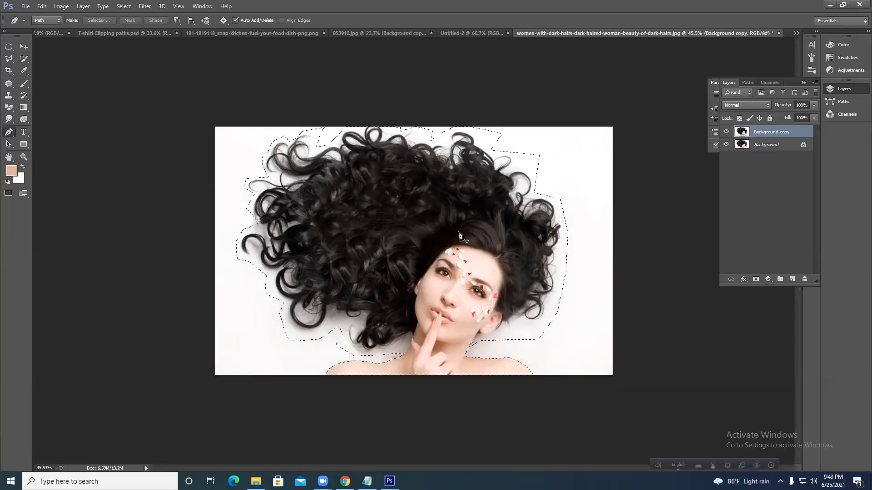
Open Refine Edge for the woman's selection, move the dialog clear of the photo and activate the Refine Radius Tool.
{"action": "left_click", "coordinate": [9, 134]}
{"action": "left_click", "coordinate": [120, 6]}
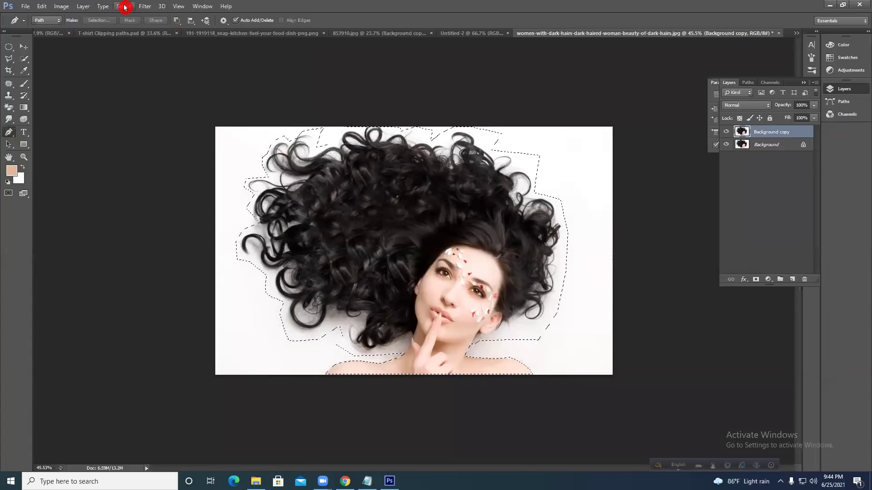
{"action": "left_click", "coordinate": [124, 7]}
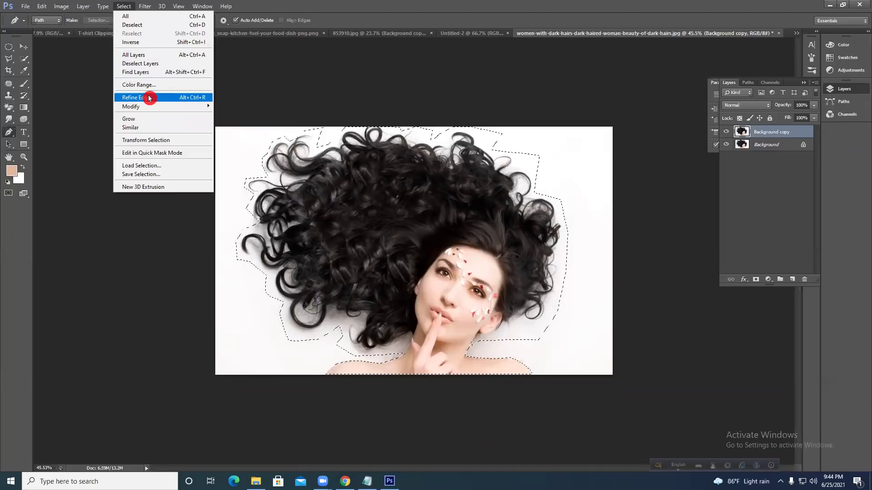
{"action": "left_click", "coordinate": [181, 98]}
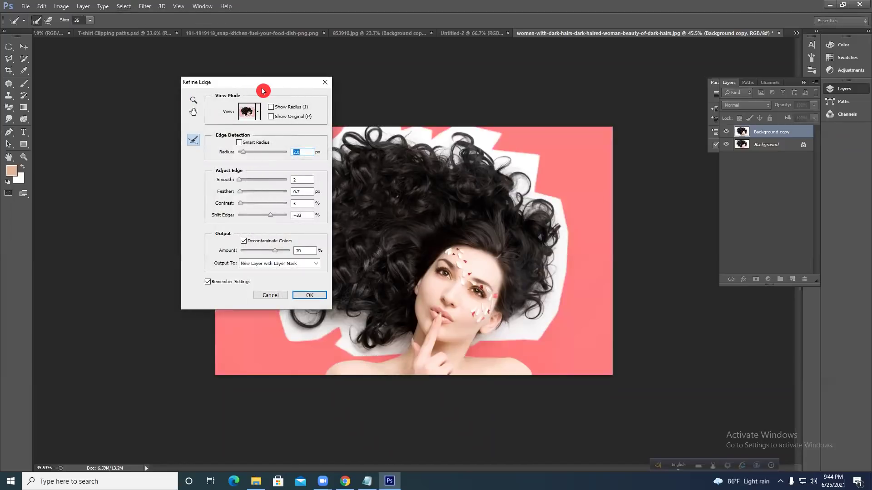
{"action": "left_click_drag", "start_coordinate": [262, 91], "coordinate": [678, 122]}
{"action": "left_click", "coordinate": [609, 170]}
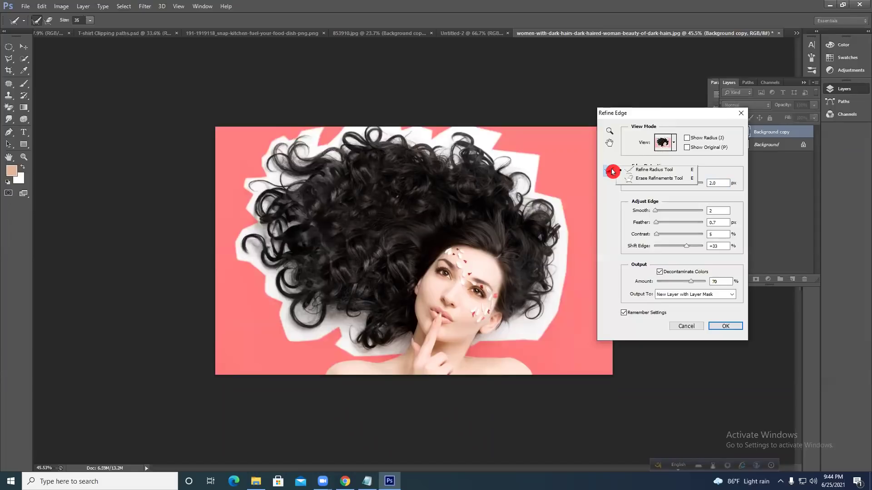
{"action": "left_click", "coordinate": [635, 170]}
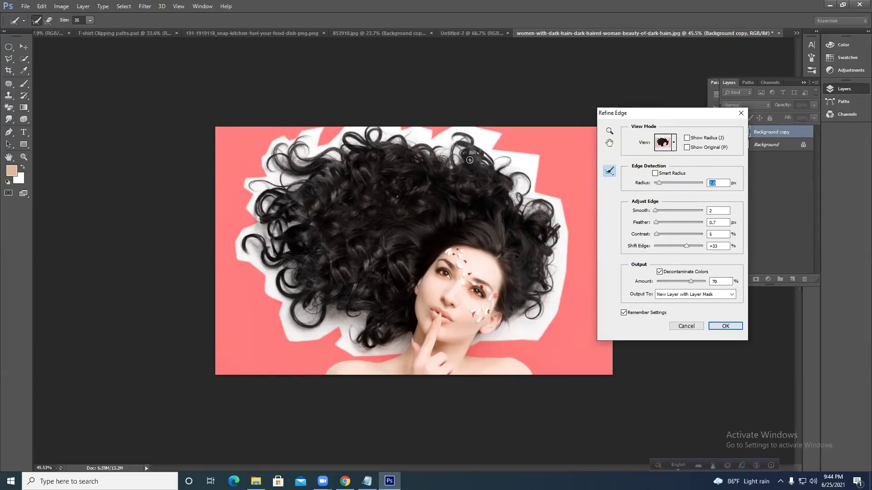
{"action": "left_click", "coordinate": [87, 20]}
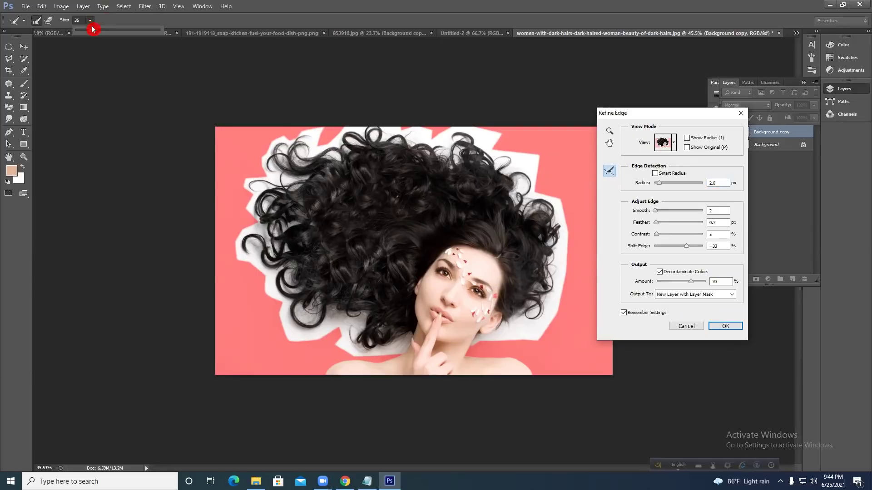
Preview the selection in Marching Ants, On Black, On White, On Layers and Reveal Layer views, and return to Overlay.
{"action": "left_click", "coordinate": [674, 143]}
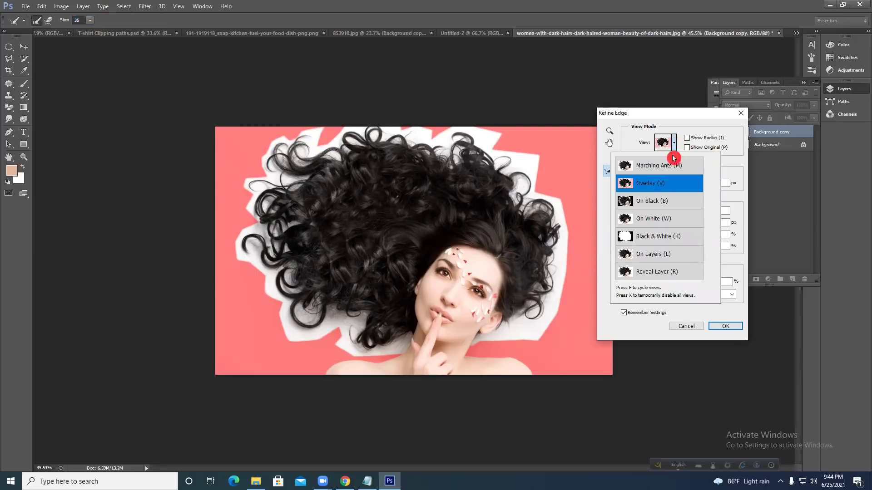
{"action": "left_click", "coordinate": [653, 167]}
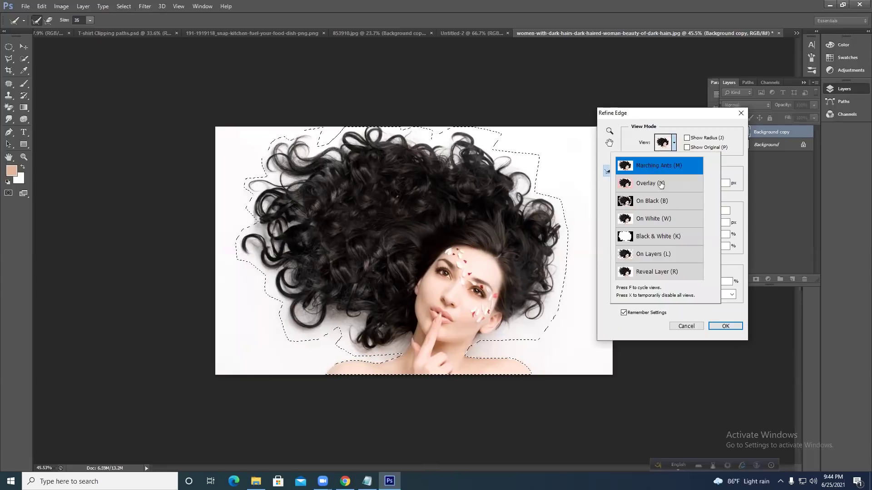
{"action": "left_click", "coordinate": [653, 205]}
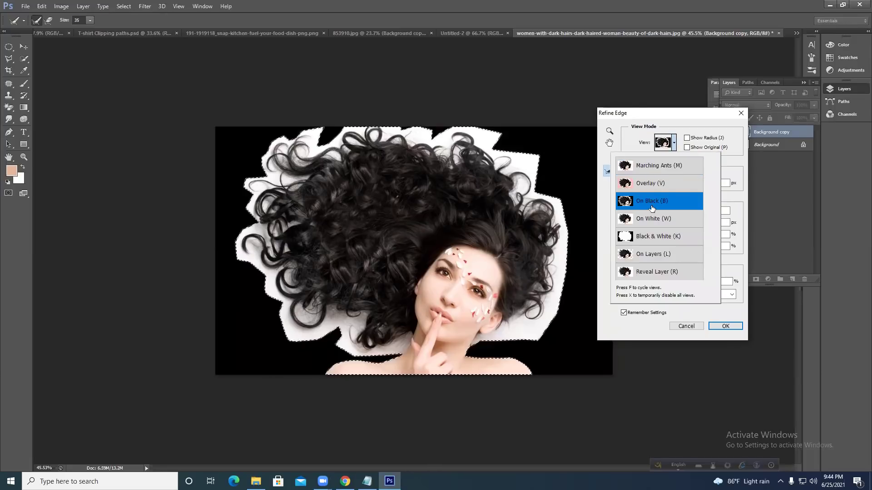
{"action": "left_click", "coordinate": [653, 219]}
{"action": "left_click", "coordinate": [650, 254]}
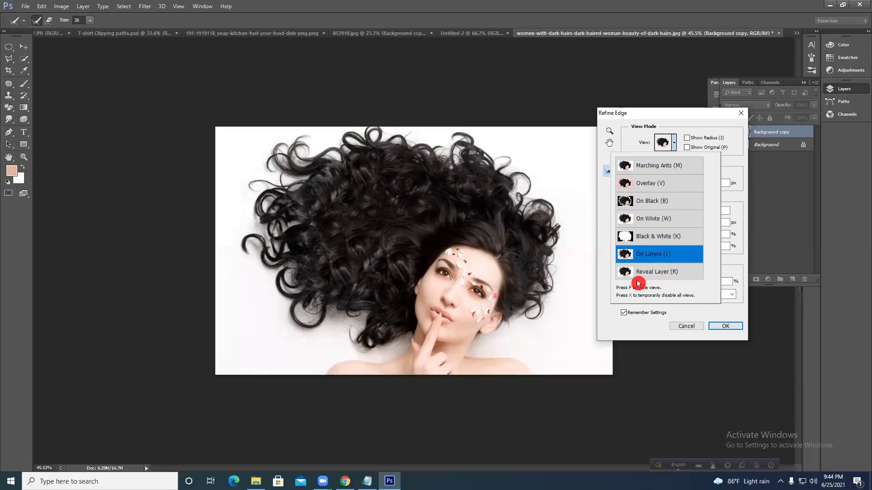
{"action": "left_click", "coordinate": [643, 270]}
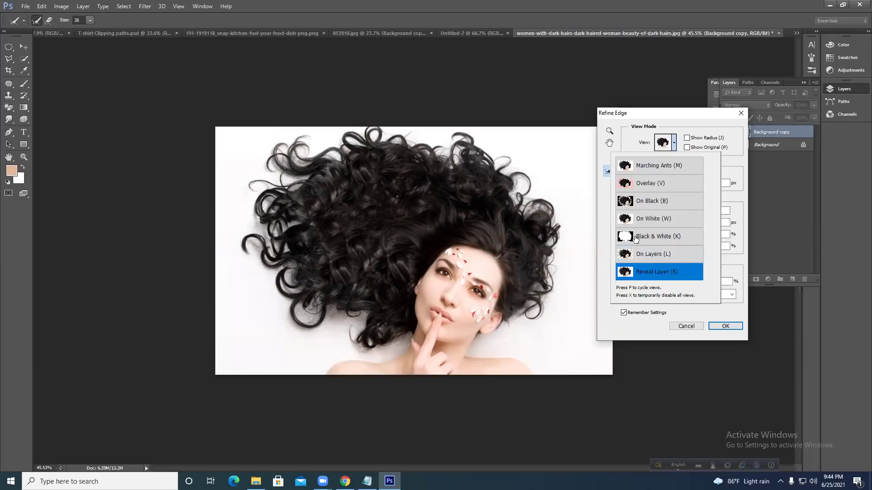
{"action": "left_click", "coordinate": [654, 183]}
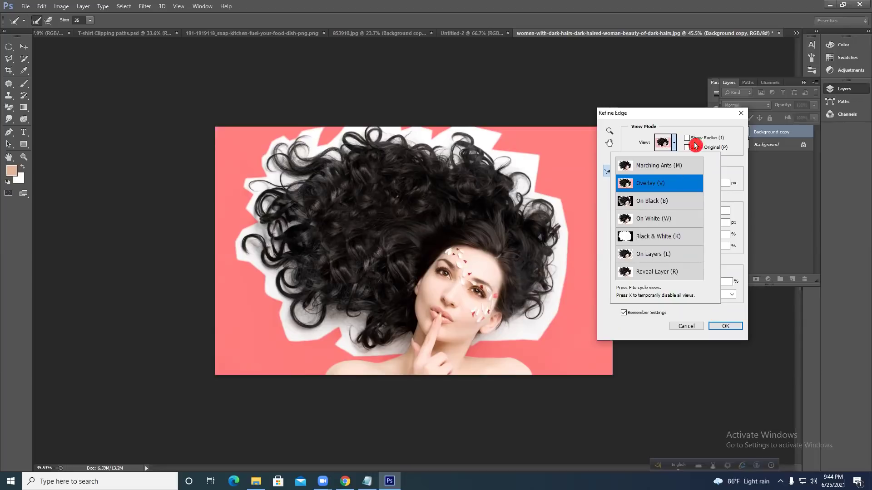
Set the refine brush size to 65 and reduce Radius, Smooth, Feather and Contrast to 0.
{"action": "left_click", "coordinate": [90, 20]}
{"action": "left_click_drag", "start_coordinate": [90, 31], "coordinate": [101, 32]}
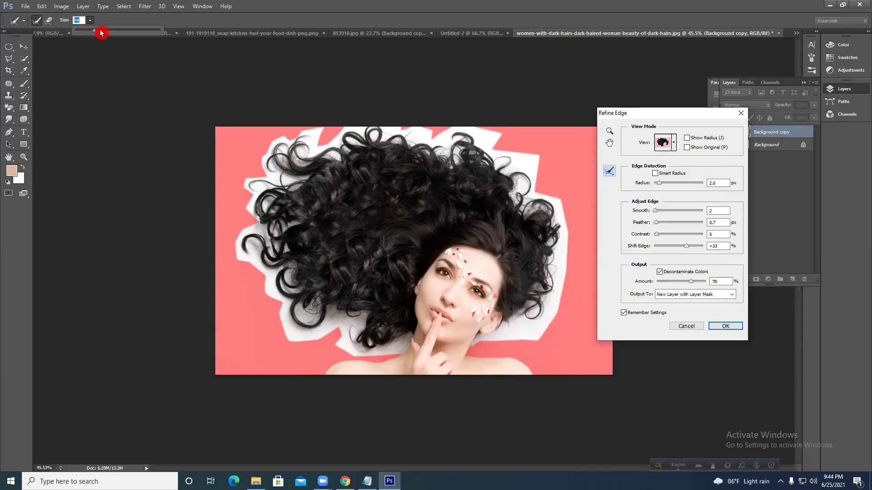
{"action": "left_click", "coordinate": [92, 21]}
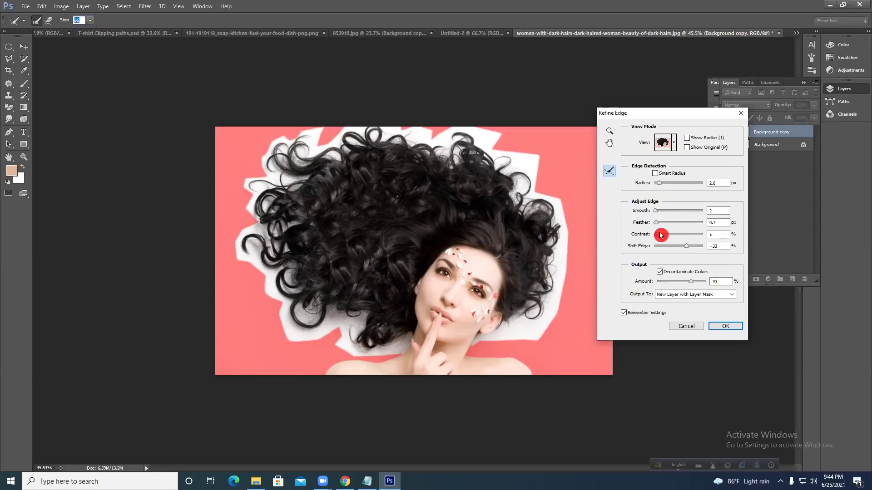
{"action": "left_click_drag", "start_coordinate": [664, 183], "coordinate": [651, 212]}
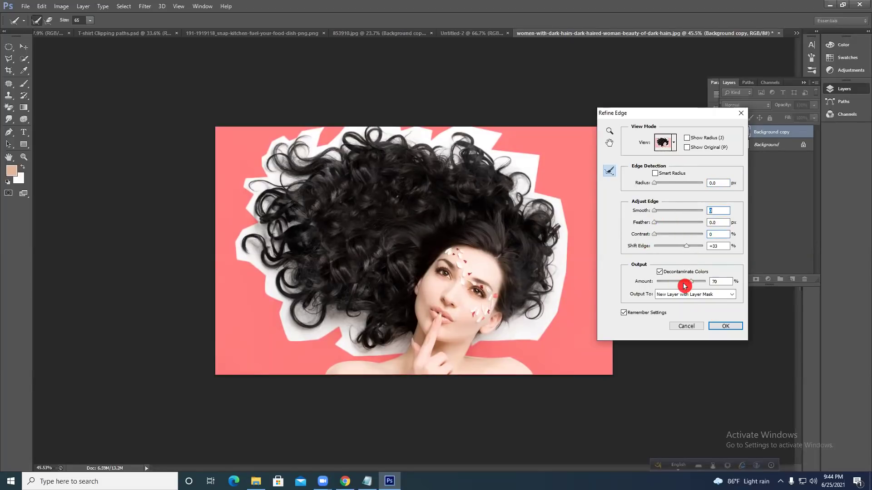
Brush along the lower-left hair edge, and set Shift Edge to 0% and the Decontaminate Colors amount to 50%.
{"action": "mouse_move", "coordinate": [337, 356]}
{"action": "left_mouse_down"}
{"action": "mouse_move", "coordinate": [337, 329]}
{"action": "mouse_move", "coordinate": [343, 349]}
{"action": "mouse_move", "coordinate": [341, 312]}
{"action": "mouse_move", "coordinate": [339, 344]}
{"action": "mouse_move", "coordinate": [331, 315]}
{"action": "mouse_move", "coordinate": [340, 349]}
{"action": "mouse_move", "coordinate": [315, 312]}
{"action": "mouse_move", "coordinate": [330, 334]}
{"action": "mouse_move", "coordinate": [276, 321]}
{"action": "mouse_move", "coordinate": [336, 354]}
{"action": "mouse_move", "coordinate": [284, 317]}
{"action": "mouse_move", "coordinate": [314, 344]}
{"action": "mouse_move", "coordinate": [295, 312]}
{"action": "mouse_move", "coordinate": [300, 345]}
{"action": "mouse_move", "coordinate": [282, 305]}
{"action": "mouse_move", "coordinate": [332, 356]}
{"action": "mouse_move", "coordinate": [386, 347]}
{"action": "mouse_move", "coordinate": [300, 340]}
{"action": "mouse_move", "coordinate": [286, 320]}
{"action": "left_mouse_up"}
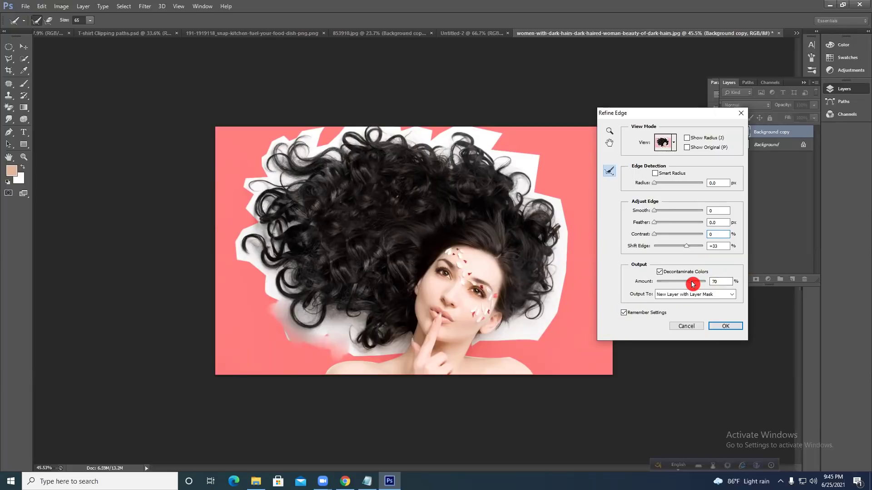
{"action": "left_click", "coordinate": [721, 282]}
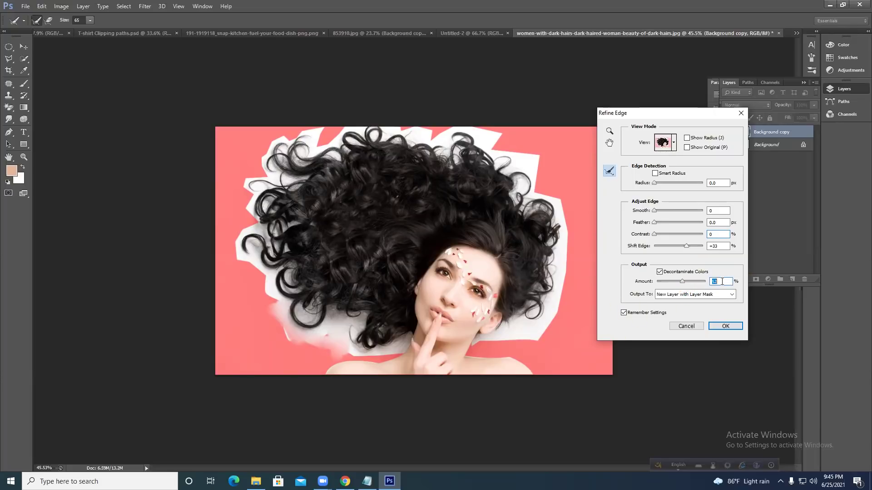
{"action": "type", "text": "0"}
{"action": "left_click", "coordinate": [666, 275]}
{"action": "left_click", "coordinate": [666, 275]}
{"action": "left_click_drag", "start_coordinate": [717, 282], "coordinate": [696, 285]}
{"action": "type", "text": "50"}
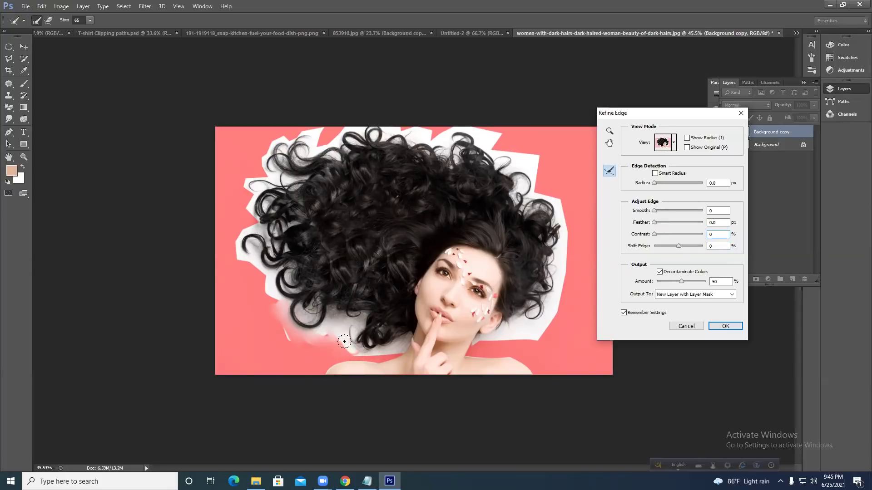
Enlarge the refine brush to 120 and paint around the hair outline, including the lower curls beside the neck.
{"action": "mouse_move", "coordinate": [87, 23]}
{"action": "left_mouse_down"}
{"action": "mouse_move", "coordinate": [89, 33]}
{"action": "mouse_move", "coordinate": [109, 34]}
{"action": "left_mouse_up"}
{"action": "mouse_move", "coordinate": [283, 321]}
{"action": "left_mouse_down"}
{"action": "mouse_move", "coordinate": [277, 259]}
{"action": "mouse_move", "coordinate": [278, 316]}
{"action": "mouse_move", "coordinate": [254, 236]}
{"action": "mouse_move", "coordinate": [263, 290]}
{"action": "mouse_move", "coordinate": [234, 216]}
{"action": "mouse_move", "coordinate": [240, 266]}
{"action": "mouse_move", "coordinate": [229, 202]}
{"action": "mouse_move", "coordinate": [241, 264]}
{"action": "mouse_move", "coordinate": [239, 166]}
{"action": "mouse_move", "coordinate": [262, 229]}
{"action": "mouse_move", "coordinate": [261, 142]}
{"action": "mouse_move", "coordinate": [263, 198]}
{"action": "mouse_move", "coordinate": [304, 120]}
{"action": "mouse_move", "coordinate": [281, 166]}
{"action": "mouse_move", "coordinate": [328, 128]}
{"action": "mouse_move", "coordinate": [301, 163]}
{"action": "mouse_move", "coordinate": [399, 124]}
{"action": "mouse_move", "coordinate": [277, 160]}
{"action": "mouse_move", "coordinate": [492, 161]}
{"action": "mouse_move", "coordinate": [386, 130]}
{"action": "mouse_move", "coordinate": [349, 133]}
{"action": "mouse_move", "coordinate": [533, 140]}
{"action": "mouse_move", "coordinate": [489, 149]}
{"action": "mouse_move", "coordinate": [552, 194]}
{"action": "mouse_move", "coordinate": [520, 140]}
{"action": "mouse_move", "coordinate": [481, 140]}
{"action": "mouse_move", "coordinate": [543, 196]}
{"action": "mouse_move", "coordinate": [569, 242]}
{"action": "mouse_move", "coordinate": [550, 200]}
{"action": "mouse_move", "coordinate": [546, 305]}
{"action": "mouse_move", "coordinate": [534, 326]}
{"action": "mouse_move", "coordinate": [477, 344]}
{"action": "mouse_move", "coordinate": [550, 293]}
{"action": "mouse_move", "coordinate": [559, 341]}
{"action": "mouse_move", "coordinate": [538, 336]}
{"action": "mouse_move", "coordinate": [557, 302]}
{"action": "mouse_move", "coordinate": [563, 262]}
{"action": "mouse_move", "coordinate": [553, 225]}
{"action": "mouse_move", "coordinate": [499, 178]}
{"action": "left_mouse_up"}
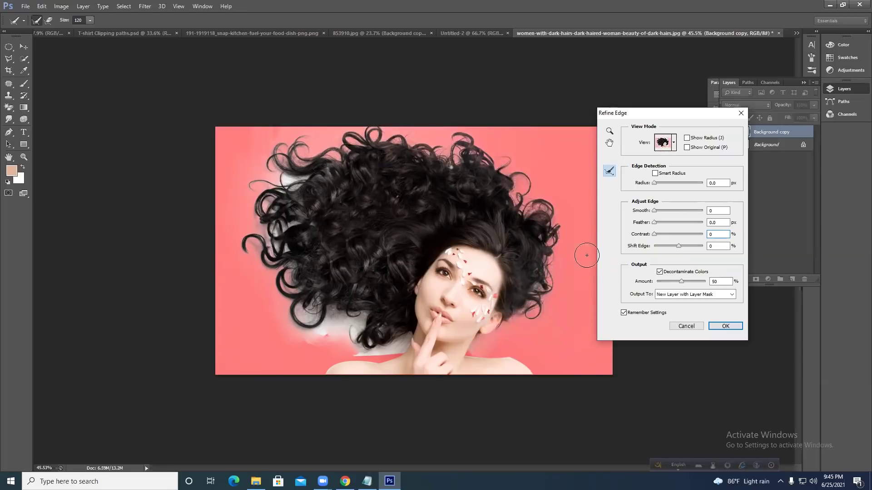
{"action": "mouse_move", "coordinate": [536, 197]}
{"action": "left_mouse_down"}
{"action": "mouse_move", "coordinate": [476, 160]}
{"action": "mouse_move", "coordinate": [448, 168]}
{"action": "mouse_move", "coordinate": [459, 170]}
{"action": "mouse_move", "coordinate": [435, 162]}
{"action": "mouse_move", "coordinate": [436, 169]}
{"action": "mouse_move", "coordinate": [361, 145]}
{"action": "mouse_move", "coordinate": [434, 144]}
{"action": "mouse_move", "coordinate": [367, 131]}
{"action": "mouse_move", "coordinate": [248, 134]}
{"action": "mouse_move", "coordinate": [265, 159]}
{"action": "mouse_move", "coordinate": [316, 152]}
{"action": "mouse_move", "coordinate": [283, 201]}
{"action": "mouse_move", "coordinate": [277, 183]}
{"action": "mouse_move", "coordinate": [263, 234]}
{"action": "mouse_move", "coordinate": [290, 253]}
{"action": "left_mouse_up"}
{"action": "mouse_move", "coordinate": [324, 311]}
{"action": "left_mouse_down"}
{"action": "mouse_move", "coordinate": [320, 329]}
{"action": "mouse_move", "coordinate": [304, 298]}
{"action": "left_mouse_up"}
{"action": "mouse_move", "coordinate": [372, 344]}
{"action": "left_mouse_down"}
{"action": "mouse_move", "coordinate": [351, 350]}
{"action": "mouse_move", "coordinate": [414, 340]}
{"action": "mouse_move", "coordinate": [399, 327]}
{"action": "mouse_move", "coordinate": [358, 322]}
{"action": "left_mouse_up"}
{"action": "mouse_move", "coordinate": [388, 353]}
{"action": "left_mouse_down"}
{"action": "mouse_move", "coordinate": [261, 300]}
{"action": "mouse_move", "coordinate": [385, 347]}
{"action": "left_mouse_up"}
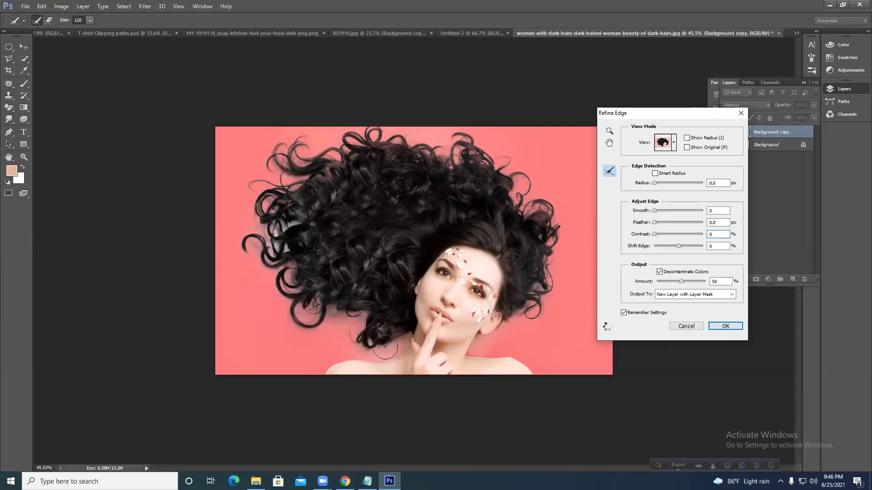
Brush over the gap between the ear and shoulder, the curls on the left side and the hair's lower edge.
{"action": "mouse_move", "coordinate": [477, 352]}
{"action": "left_mouse_down"}
{"action": "mouse_move", "coordinate": [512, 327]}
{"action": "mouse_move", "coordinate": [503, 341]}
{"action": "left_mouse_up"}
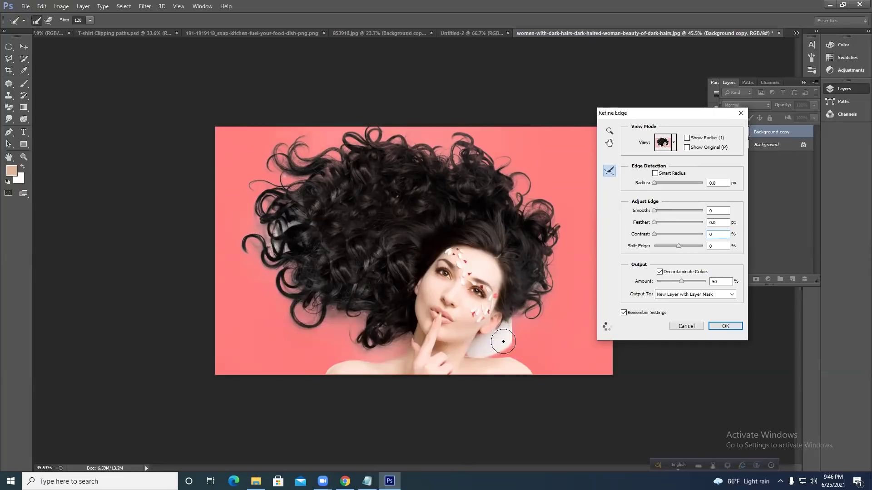
{"action": "mouse_move", "coordinate": [399, 344]}
{"action": "left_mouse_down"}
{"action": "mouse_move", "coordinate": [329, 312]}
{"action": "mouse_move", "coordinate": [294, 281]}
{"action": "mouse_move", "coordinate": [336, 319]}
{"action": "mouse_move", "coordinate": [258, 200]}
{"action": "mouse_move", "coordinate": [266, 245]}
{"action": "mouse_move", "coordinate": [243, 184]}
{"action": "left_mouse_up"}
{"action": "left_click", "coordinate": [258, 201]}
{"action": "left_click_drag", "start_coordinate": [266, 296], "coordinate": [291, 147]}
{"action": "mouse_move", "coordinate": [253, 305]}
{"action": "left_mouse_down"}
{"action": "mouse_move", "coordinate": [269, 200]}
{"action": "mouse_move", "coordinate": [289, 139]}
{"action": "left_mouse_up"}
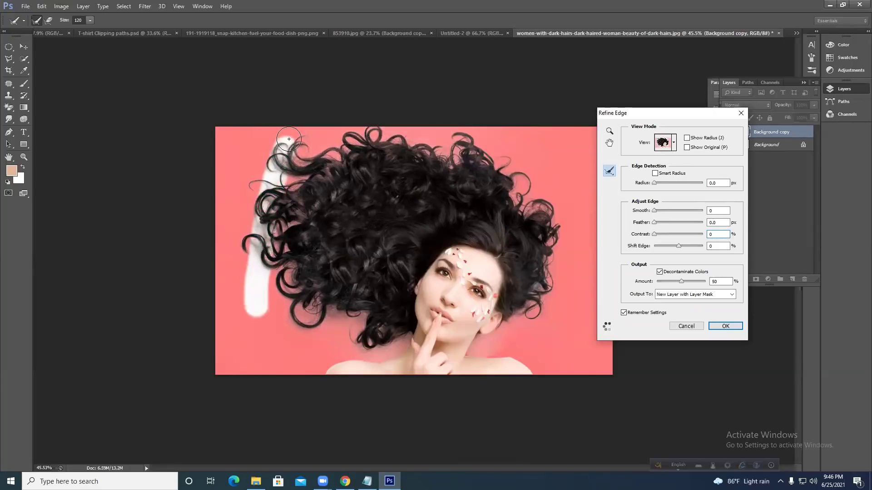
{"action": "mouse_move", "coordinate": [326, 318]}
{"action": "left_mouse_down"}
{"action": "mouse_move", "coordinate": [504, 376]}
{"action": "mouse_move", "coordinate": [472, 351]}
{"action": "mouse_move", "coordinate": [529, 311]}
{"action": "left_mouse_up"}
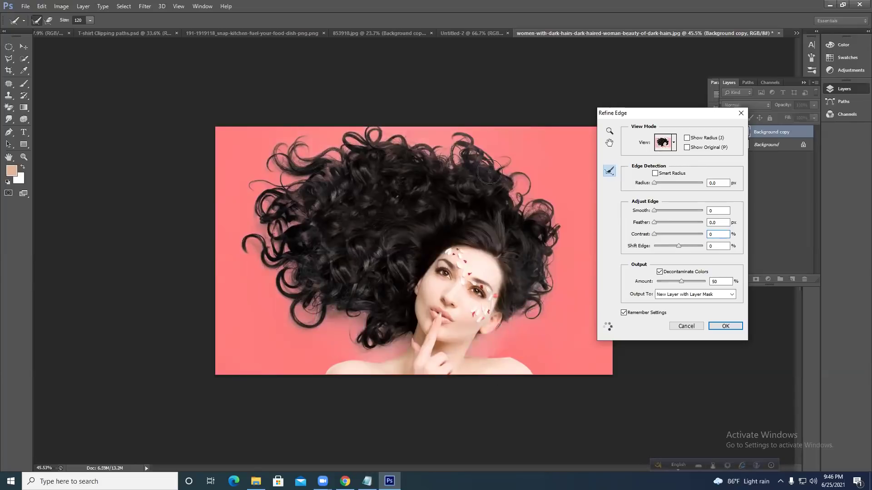
Set Radius to 2.4 px, Smooth to 4, Feather to 1.2 px and Contrast to 0%, and brush the right-hand curls down to the neck.
{"action": "left_click_drag", "start_coordinate": [667, 183], "coordinate": [656, 185]}
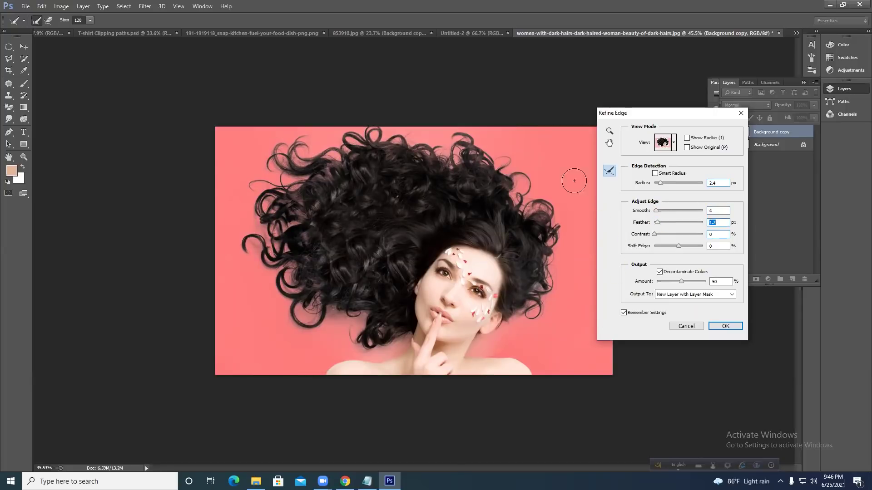
{"action": "left_click_drag", "start_coordinate": [654, 235], "coordinate": [690, 235]}
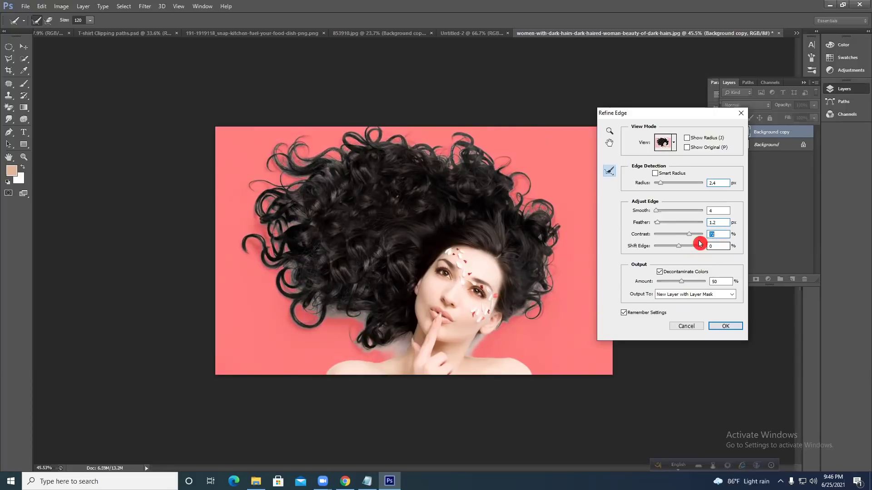
{"action": "left_click_drag", "start_coordinate": [691, 237], "coordinate": [641, 235]}
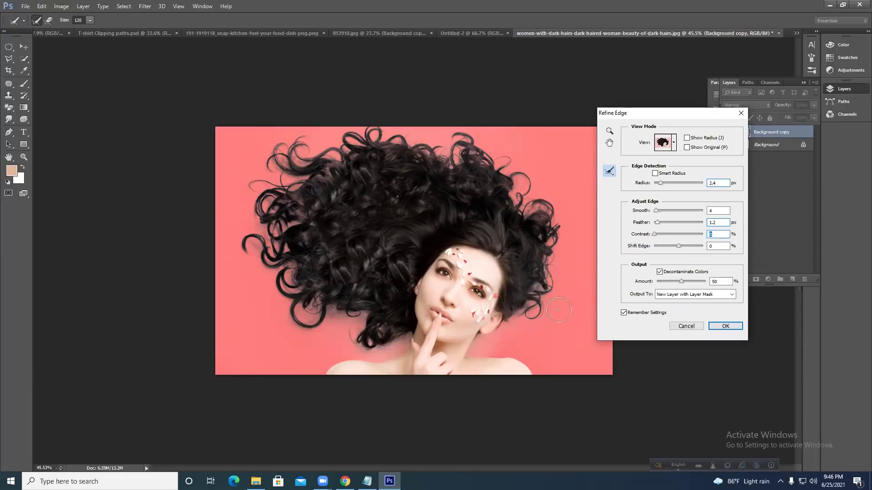
{"action": "mouse_move", "coordinate": [538, 269]}
{"action": "left_mouse_down"}
{"action": "mouse_move", "coordinate": [561, 323]}
{"action": "mouse_move", "coordinate": [530, 318]}
{"action": "mouse_move", "coordinate": [465, 343]}
{"action": "left_mouse_up"}
Try positive and negative Shift Edge values down to -100%, and set it to -15%.
{"action": "left_click_drag", "start_coordinate": [680, 247], "coordinate": [694, 247]}
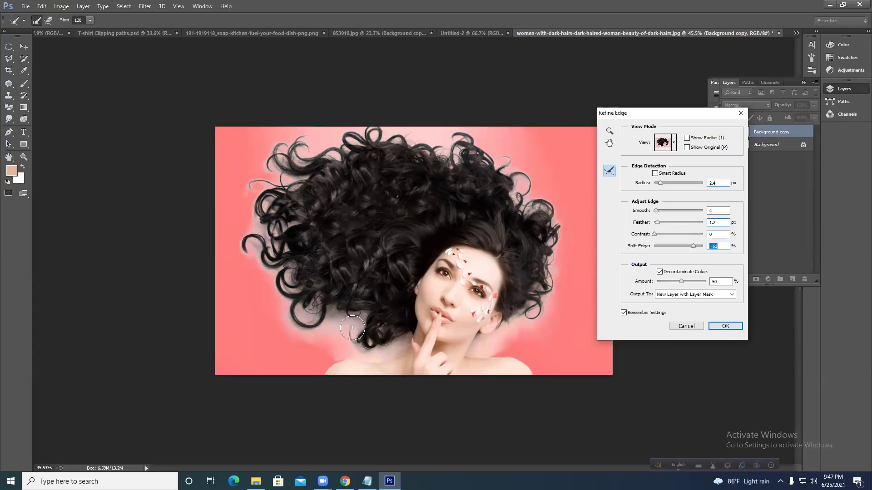
{"action": "left_click_drag", "start_coordinate": [696, 248], "coordinate": [675, 248]}
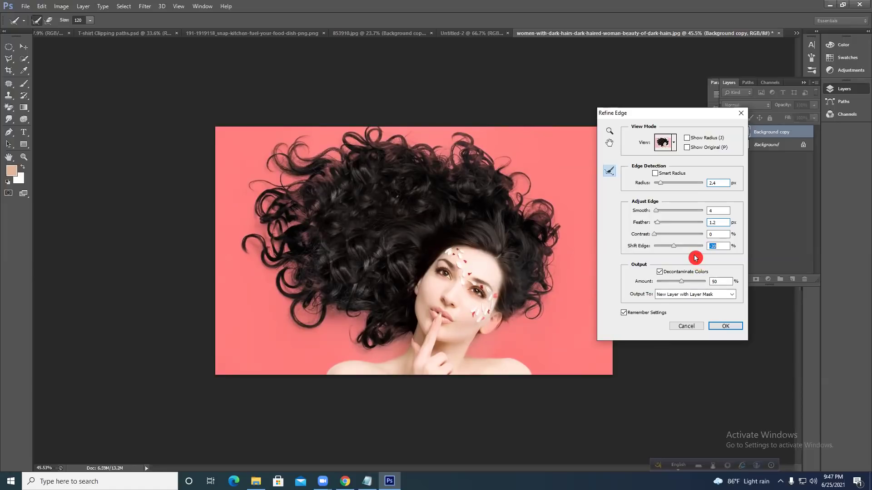
{"action": "left_click_drag", "start_coordinate": [676, 250], "coordinate": [634, 249]}
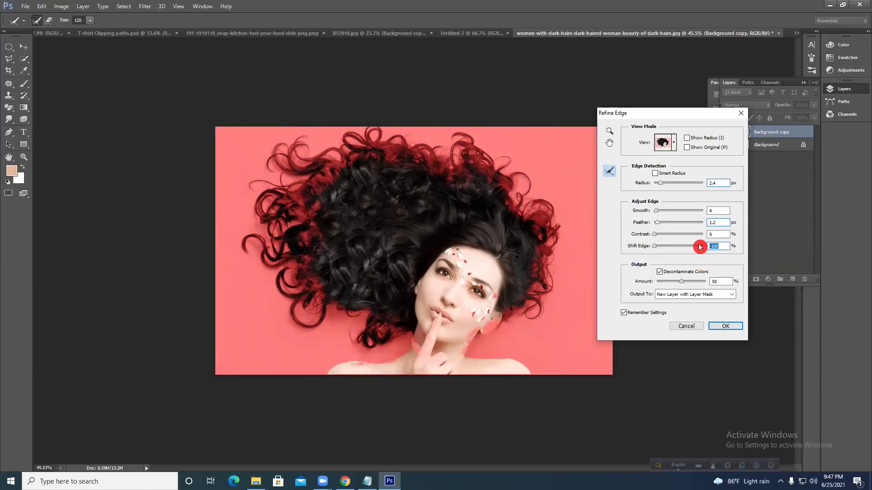
{"action": "type", "text": "-15"}
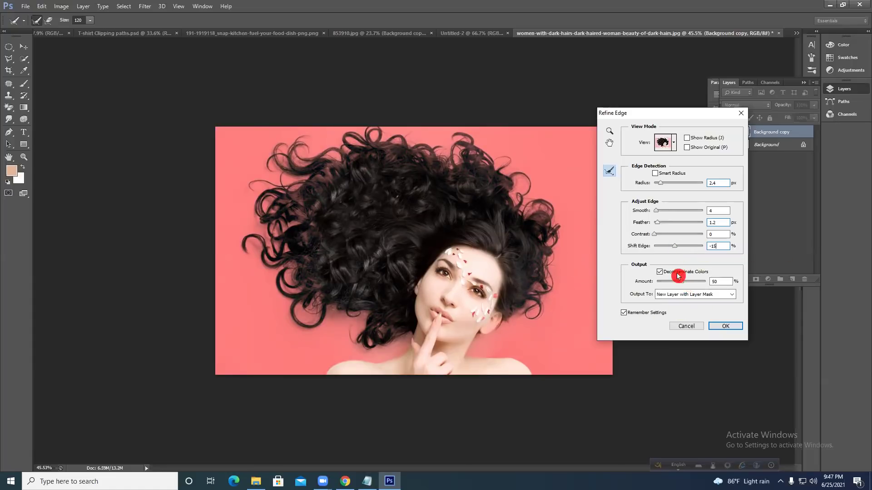
Try stronger colour decontamination, return Shift Edge to 0% and reduce the Decontaminate Colors amount to 0%.
{"action": "left_click", "coordinate": [659, 273]}
{"action": "left_click_drag", "start_coordinate": [678, 284], "coordinate": [692, 285]}
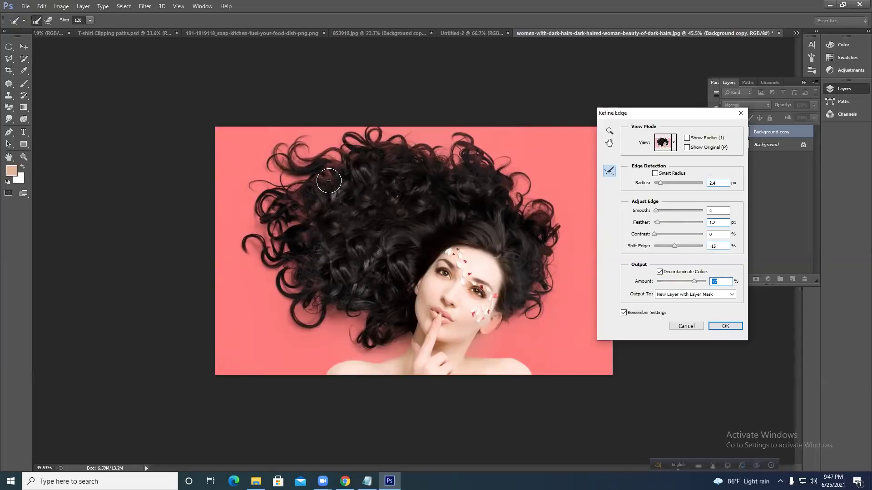
{"action": "left_click", "coordinate": [676, 246]}
{"action": "left_click_drag", "start_coordinate": [680, 248], "coordinate": [681, 248]}
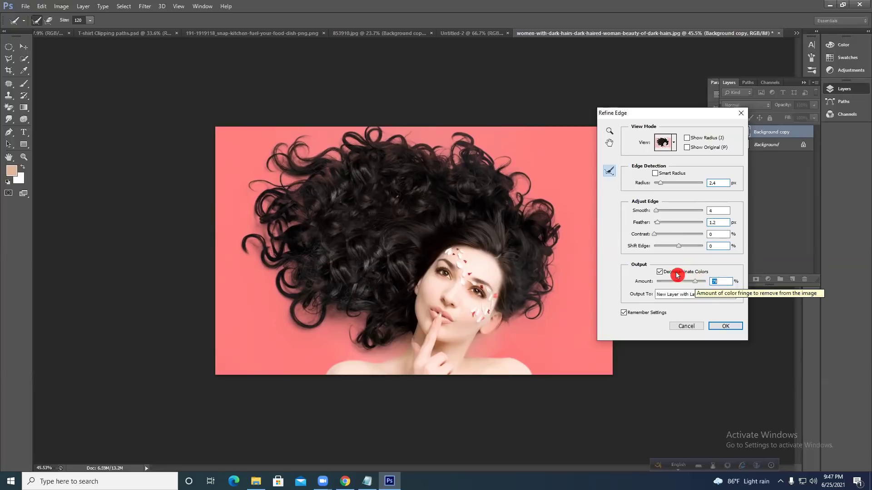
{"action": "left_click_drag", "start_coordinate": [697, 285], "coordinate": [647, 282]}
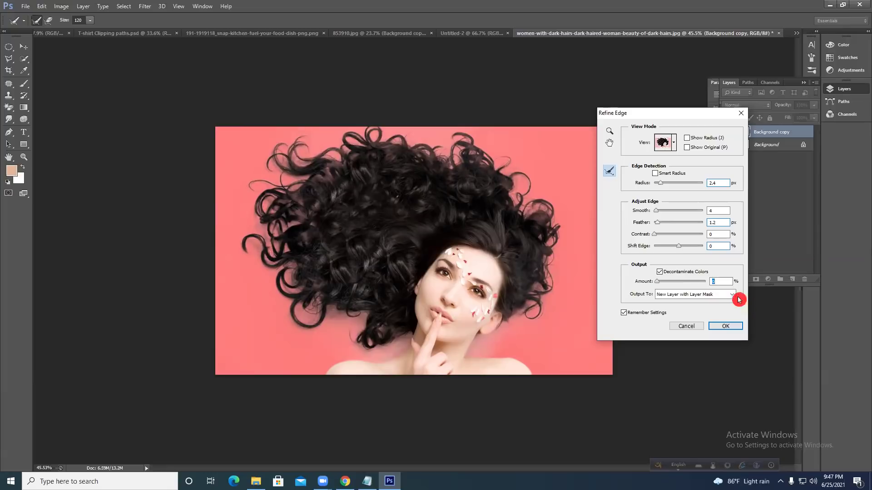
Set the Decontaminate Colors amount to 70% and output the refined edge as a new layer with layer mask.
{"action": "left_click_drag", "start_coordinate": [657, 282], "coordinate": [686, 284]}
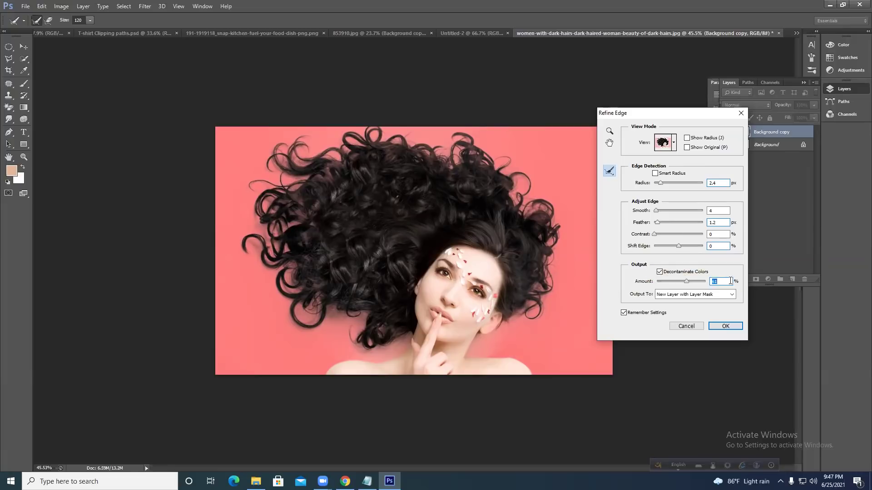
{"action": "type", "text": "70"}
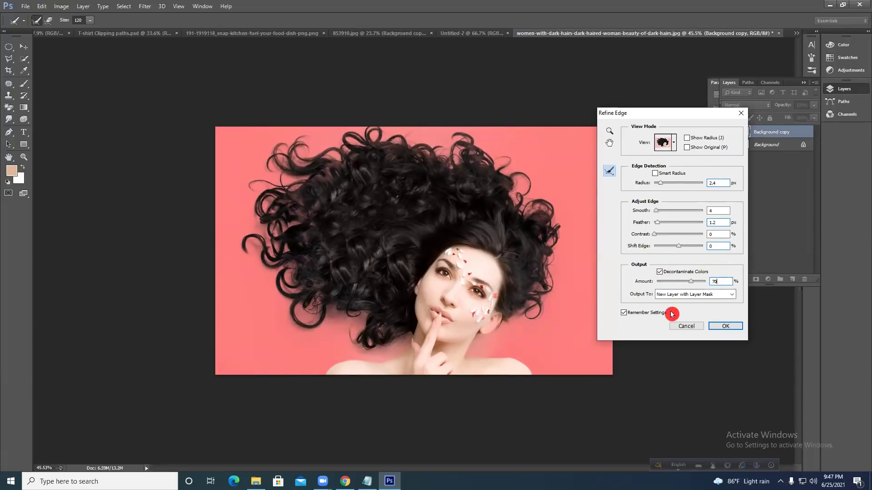
{"action": "left_click", "coordinate": [702, 296]}
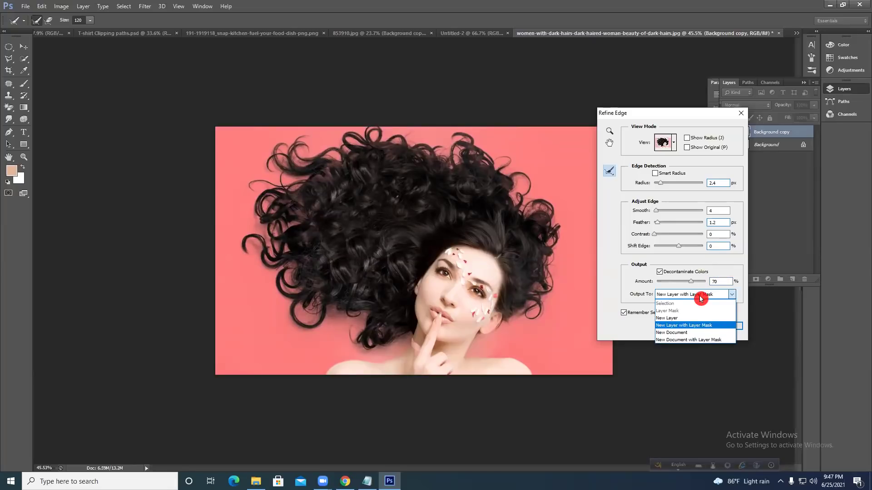
{"action": "left_click", "coordinate": [701, 295]}
{"action": "left_click", "coordinate": [701, 296]}
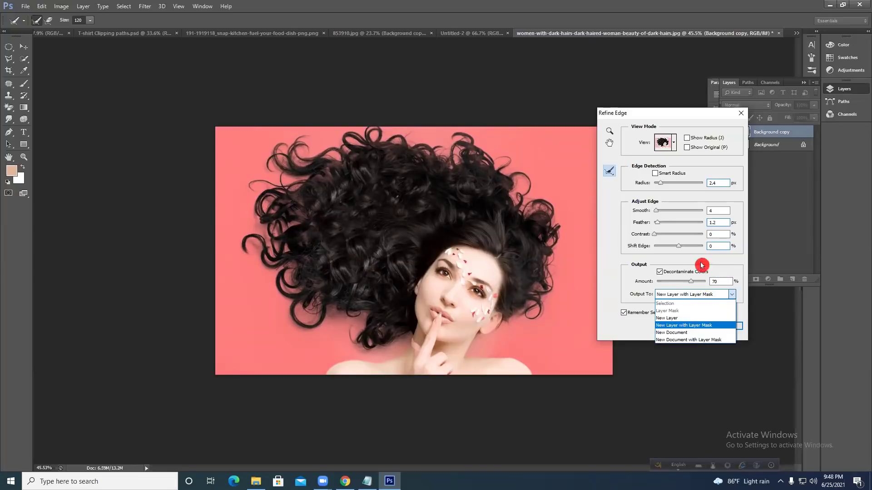
{"action": "left_click", "coordinate": [663, 117]}
{"action": "left_click_drag", "start_coordinate": [660, 114], "coordinate": [473, 139]}
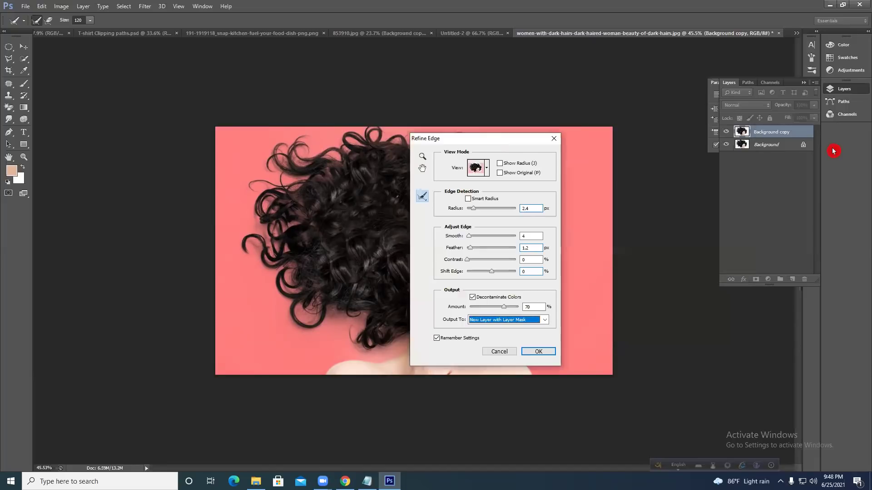
{"action": "left_click_drag", "start_coordinate": [523, 321], "coordinate": [497, 352]}
{"action": "left_click", "coordinate": [546, 353]}
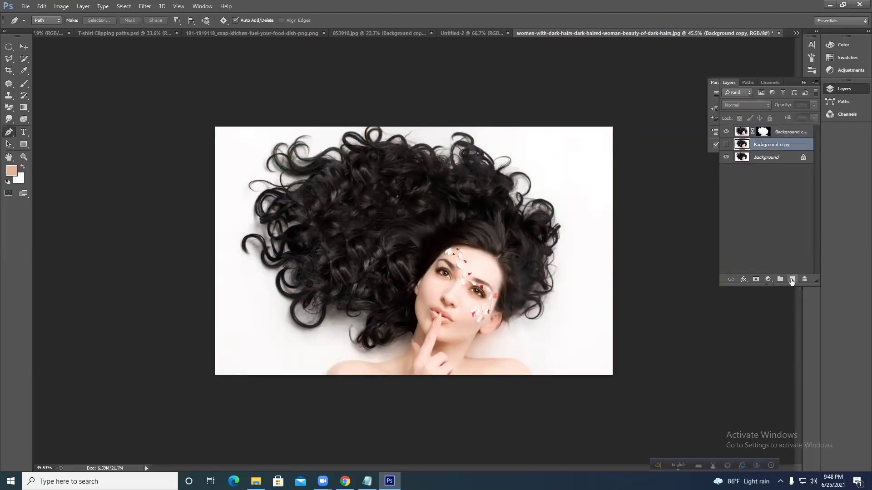
Add a new layer beneath the masked cutout and fill it with blue #2f9ed2.
{"action": "left_click", "coordinate": [793, 278], "text": "ctrl"}
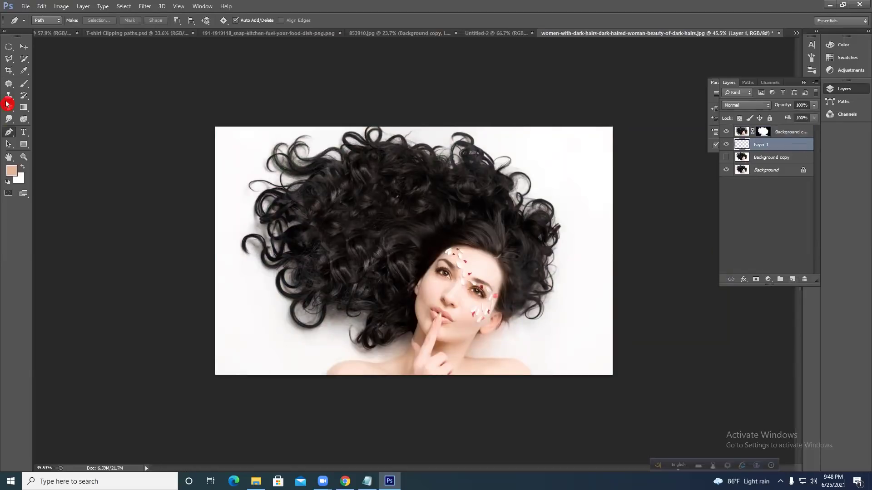
{"action": "left_click", "coordinate": [14, 175]}
{"action": "left_click", "coordinate": [633, 303]}
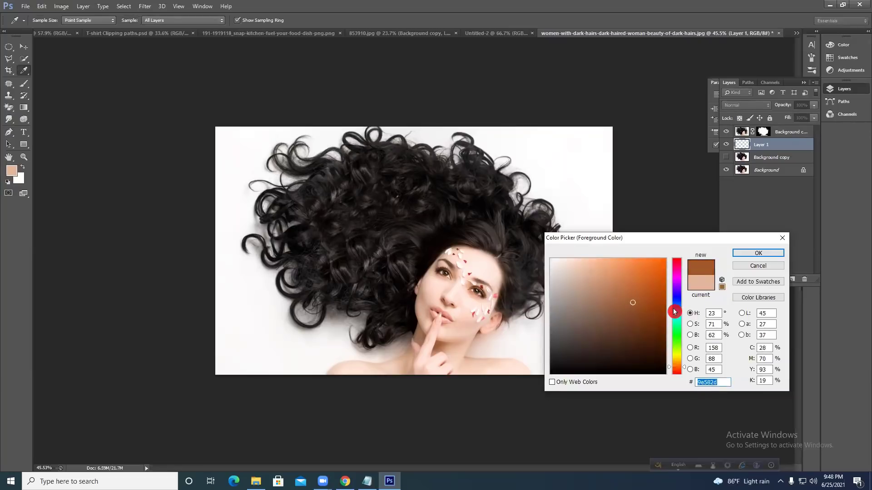
{"action": "left_click", "coordinate": [677, 310]}
{"action": "left_click", "coordinate": [748, 253]}
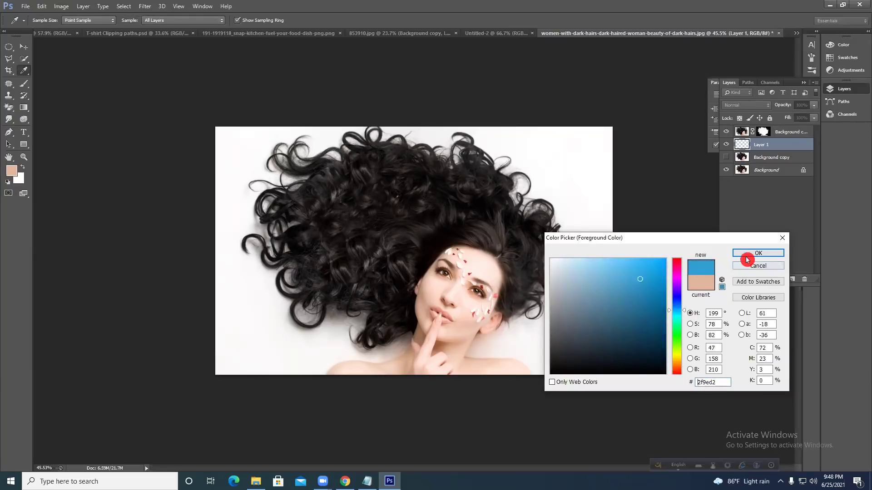
{"action": "key", "text": "alt+BackSpace"}
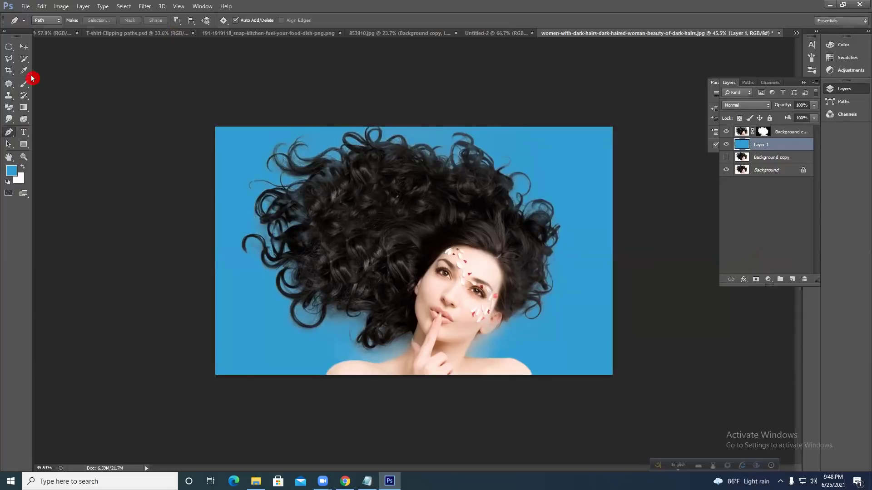
Examine the edges of the cutout's curls closely against the blue fill.
{"action": "left_click", "coordinate": [16, 47]}
{"action": "scroll", "coordinate": [483, 242], "scroll_direction": "up", "scroll_amount": 8}
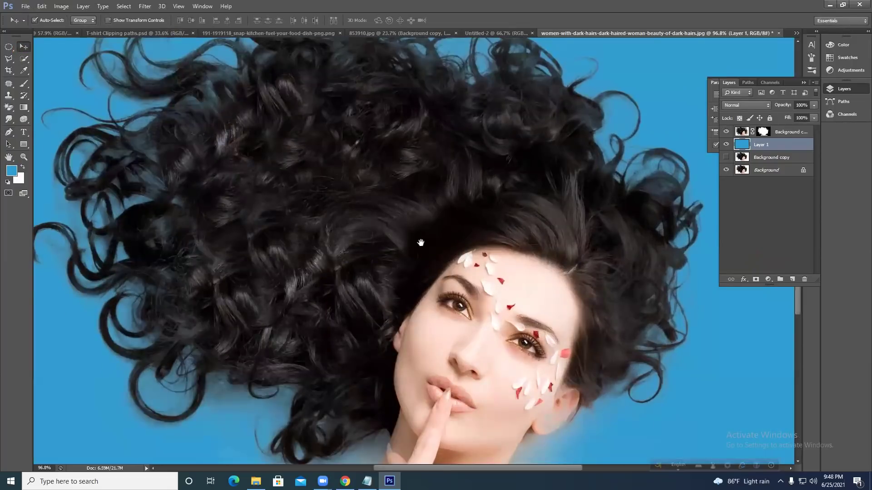
{"action": "left_click_drag", "start_coordinate": [334, 136], "coordinate": [352, 210]}
{"action": "scroll", "coordinate": [332, 304], "scroll_direction": "up", "scroll_amount": 10}
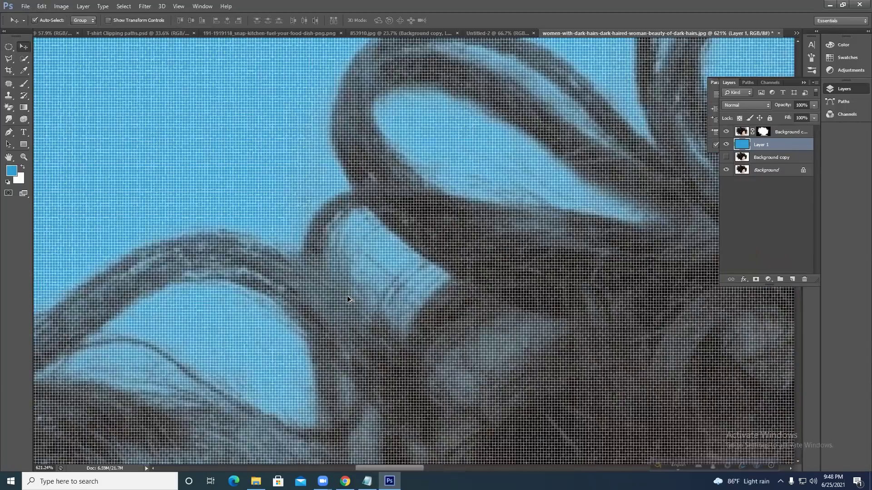
{"action": "scroll", "coordinate": [347, 295], "scroll_direction": "down", "scroll_amount": 12}
{"action": "left_click", "coordinate": [806, 302]}
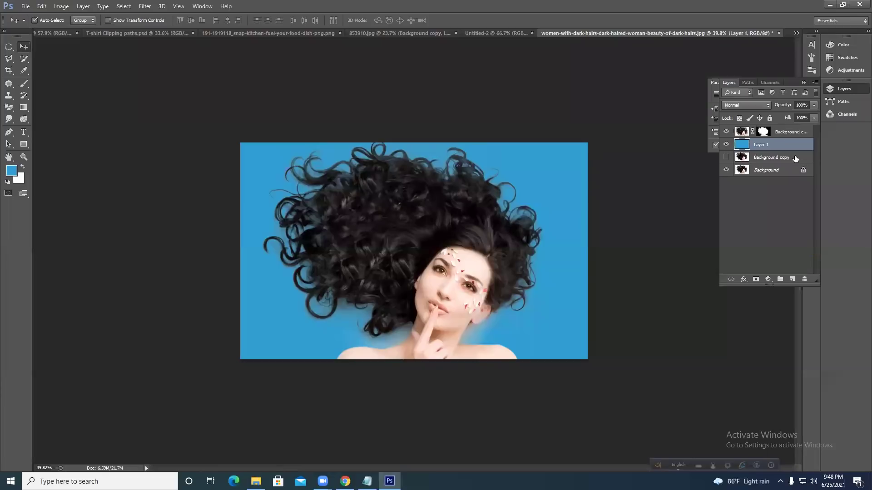
{"action": "left_click", "coordinate": [777, 132]}
{"action": "scroll", "coordinate": [345, 214], "scroll_direction": "up", "scroll_amount": 3}
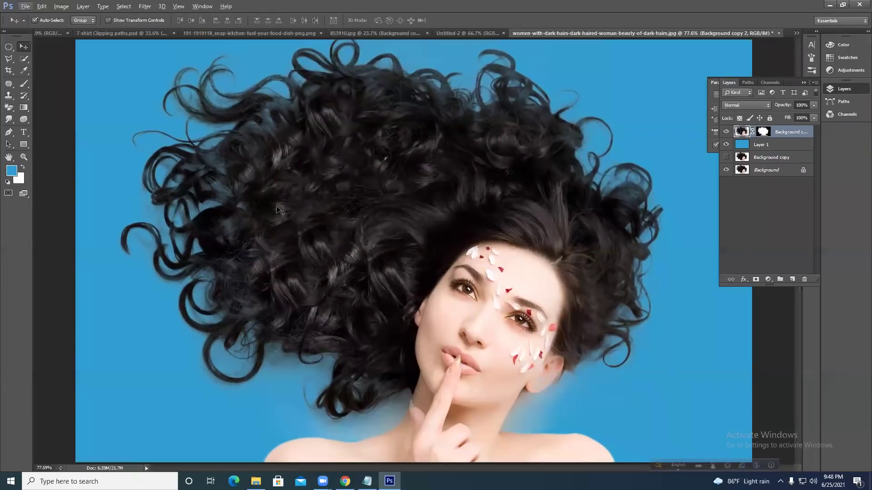
{"action": "scroll", "coordinate": [292, 259], "scroll_direction": "up", "scroll_amount": 3}
{"action": "left_click", "coordinate": [825, 185]}
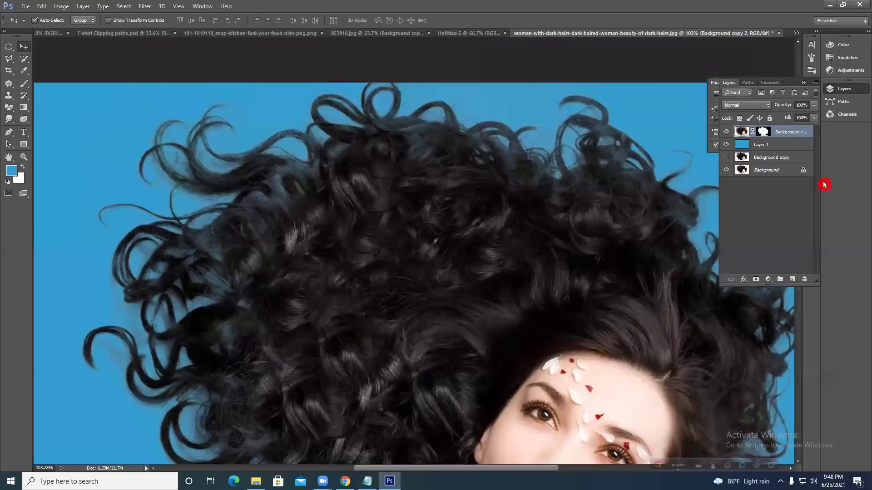
Try the Dodge tool on the cutout's hair with the Highlights range and 100% exposure.
{"action": "left_click", "coordinate": [765, 132]}
{"action": "left_click", "coordinate": [741, 132]}
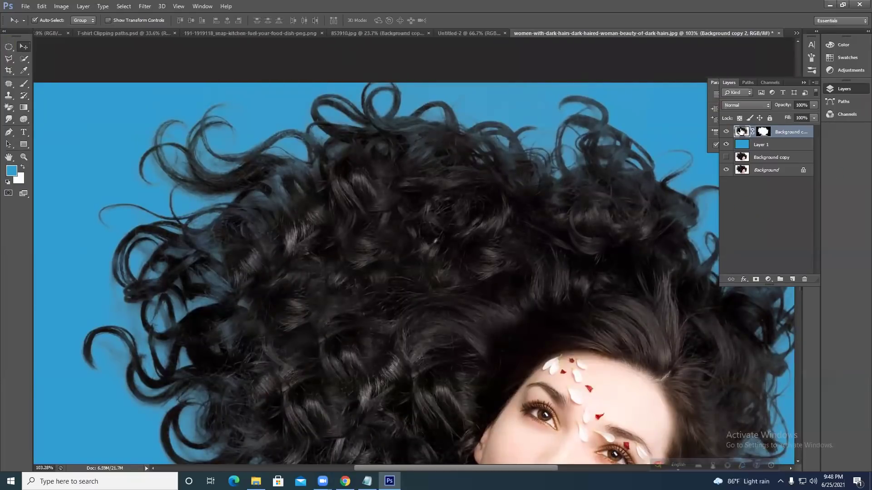
{"action": "left_click", "coordinate": [9, 113]}
{"action": "left_click", "coordinate": [9, 119]}
{"action": "left_click", "coordinate": [34, 136]}
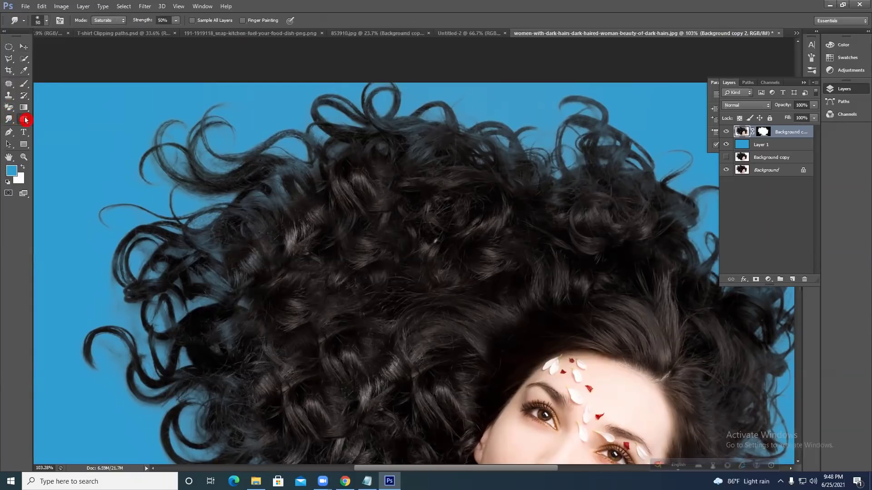
{"action": "left_click", "coordinate": [26, 119]}
{"action": "left_click", "coordinate": [48, 119]}
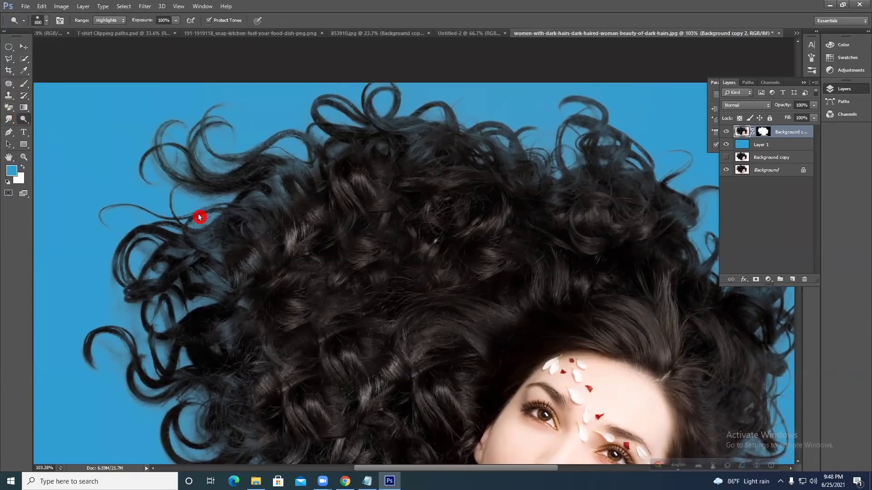
{"action": "mouse_move", "coordinate": [267, 242]}
{"action": "left_mouse_down"}
{"action": "mouse_move", "coordinate": [413, 317]}
{"action": "mouse_move", "coordinate": [382, 316]}
{"action": "left_mouse_up"}
{"action": "key", "text": "alt+bracketleft"}
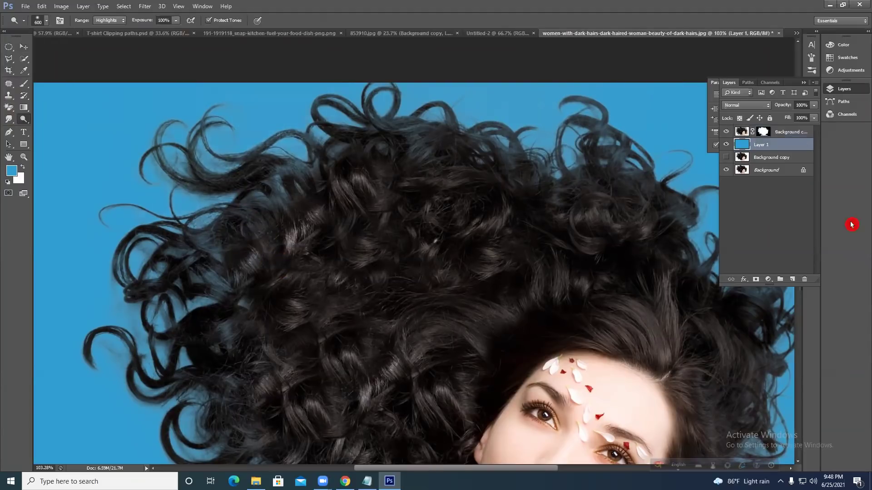
Darken the cutout's curls with the Burn tool, using the Midtones range, 50% exposure and a 106 px brush.
{"action": "left_click", "coordinate": [742, 132]}
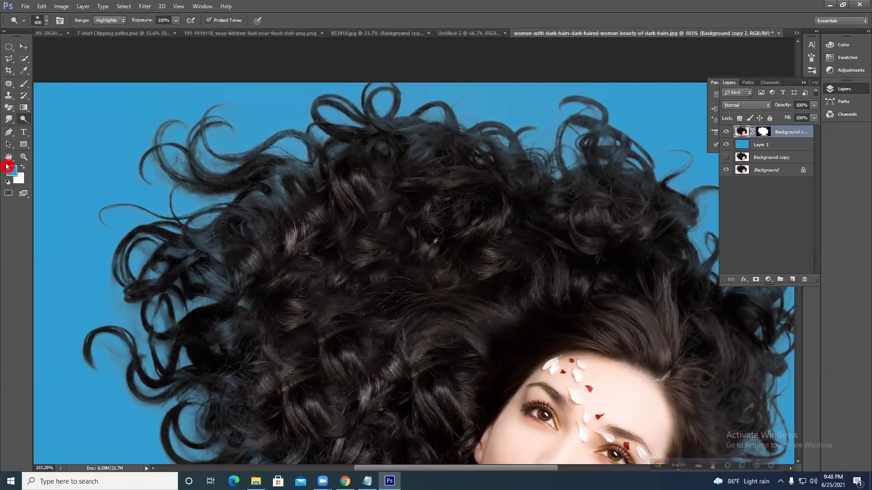
{"action": "left_click", "coordinate": [23, 120]}
{"action": "left_click", "coordinate": [53, 129]}
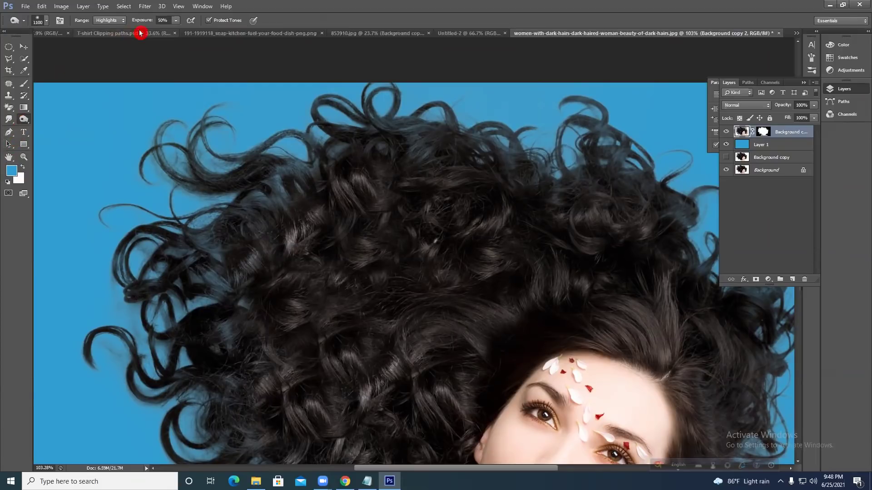
{"action": "left_click", "coordinate": [116, 20]}
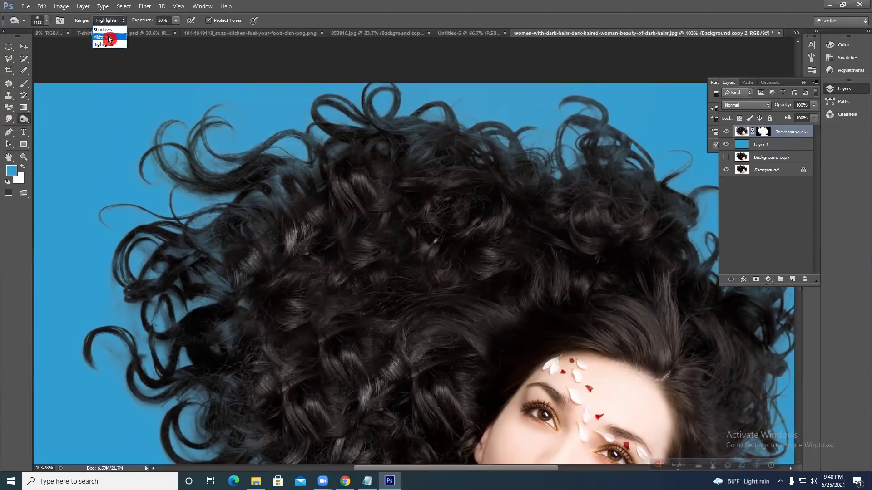
{"action": "left_click", "coordinate": [109, 40]}
{"action": "left_click", "coordinate": [108, 21]}
{"action": "left_click", "coordinate": [108, 37]}
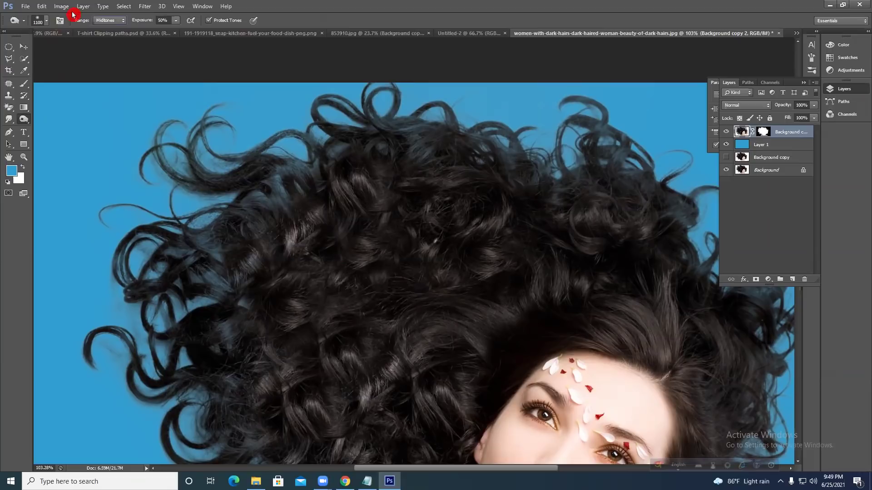
{"action": "left_click", "coordinate": [44, 22]}
{"action": "left_click_drag", "start_coordinate": [74, 52], "coordinate": [60, 53]}
{"action": "left_click", "coordinate": [46, 22]}
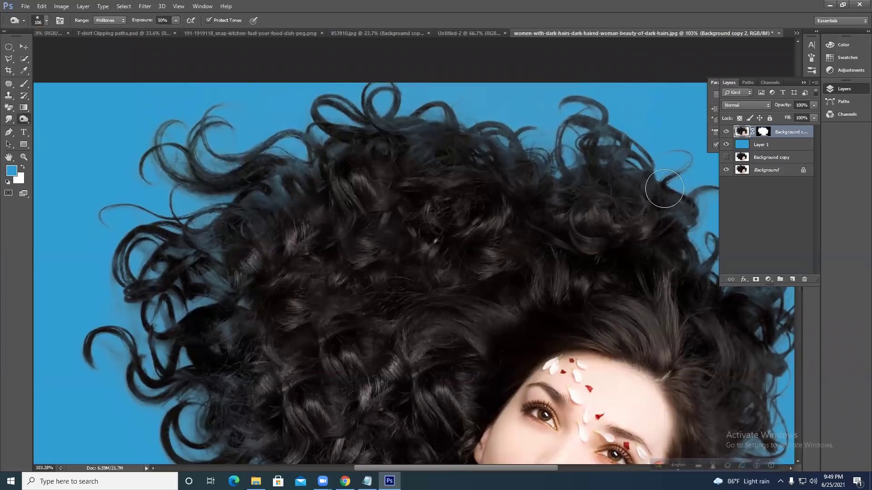
{"action": "scroll", "coordinate": [653, 287], "scroll_direction": "down", "scroll_amount": 3}
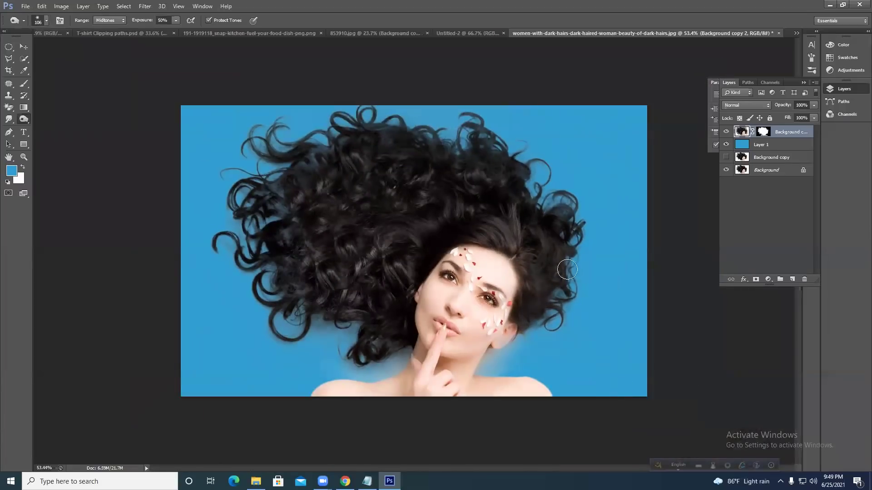
{"action": "left_click", "coordinate": [11, 177]}
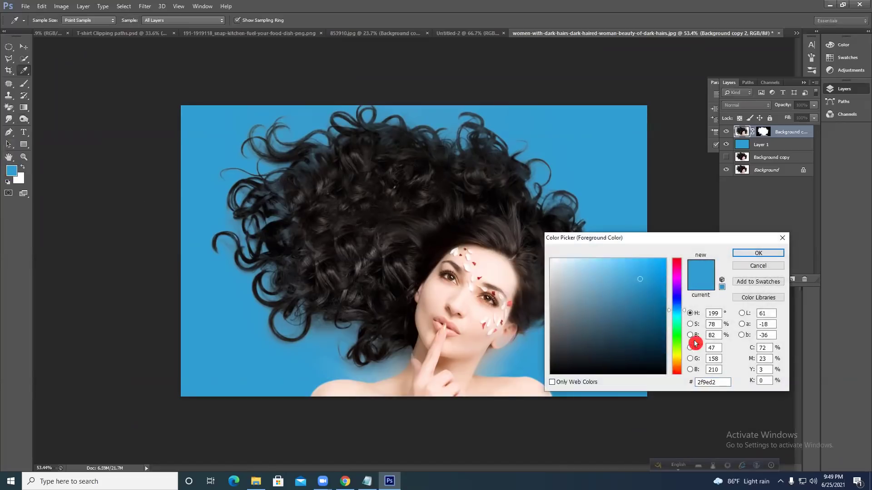
{"action": "left_click_drag", "start_coordinate": [678, 310], "coordinate": [676, 268]}
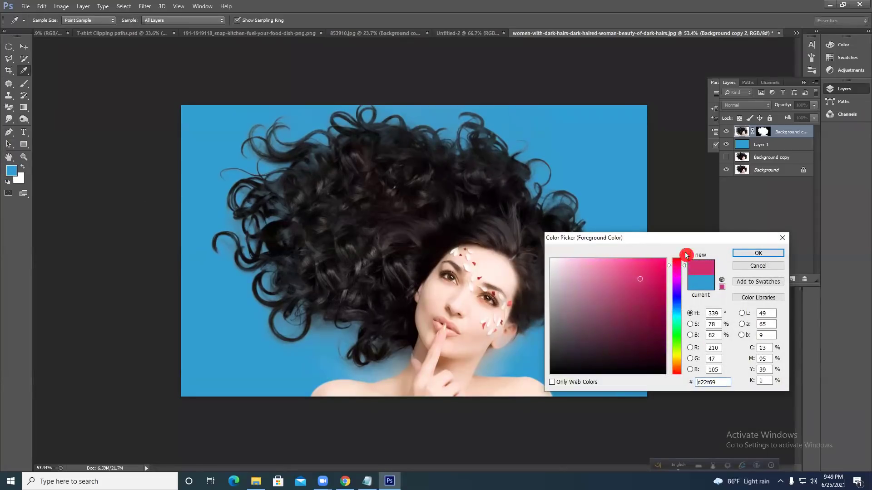
{"action": "left_click", "coordinate": [736, 266]}
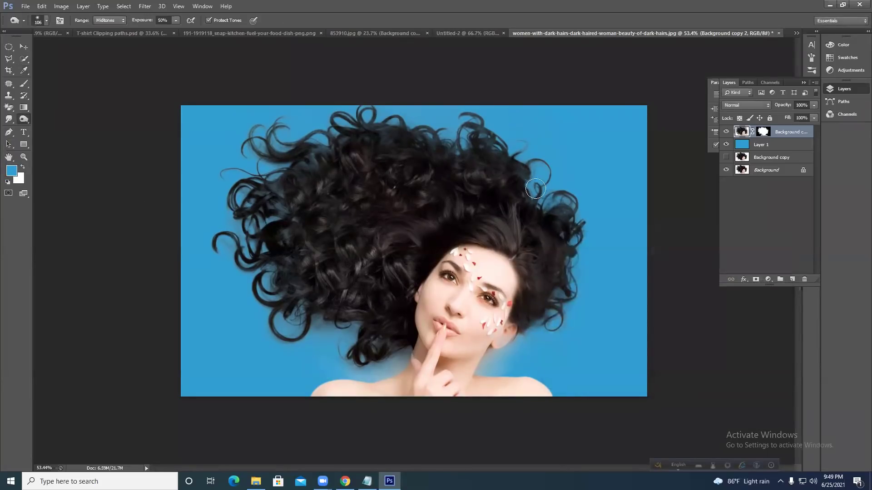
Examine the cutout over the original photo and on transparency by temporarily hiding the blue fill and Background layers.
{"action": "left_click", "coordinate": [726, 144]}
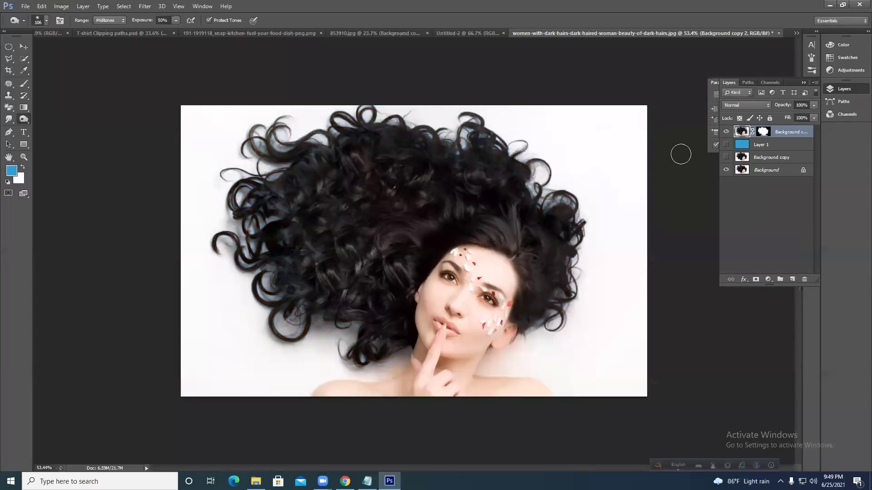
{"action": "scroll", "coordinate": [451, 237], "scroll_direction": "up", "scroll_amount": 5}
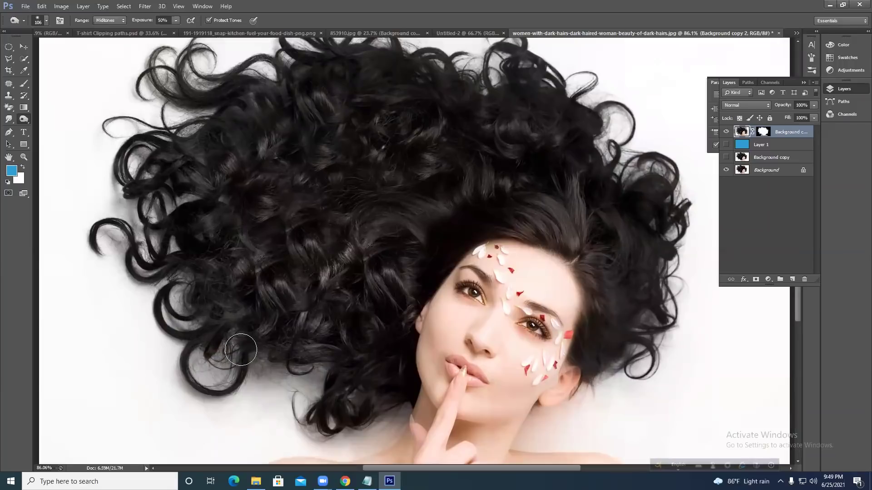
{"action": "left_click", "coordinate": [772, 227]}
{"action": "left_click", "coordinate": [726, 170]}
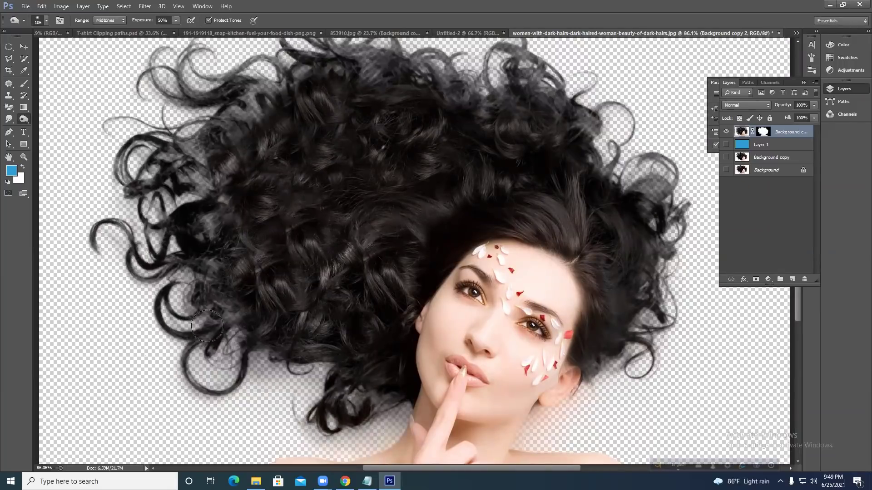
{"action": "left_click", "coordinate": [766, 189]}
{"action": "left_click", "coordinate": [726, 170]}
{"action": "scroll", "coordinate": [648, 181], "scroll_direction": "up", "scroll_amount": 2}
Show the blue fill layer again, burn it around the curls on both sides, and reselect the cutout layer.
{"action": "left_click", "coordinate": [775, 145]}
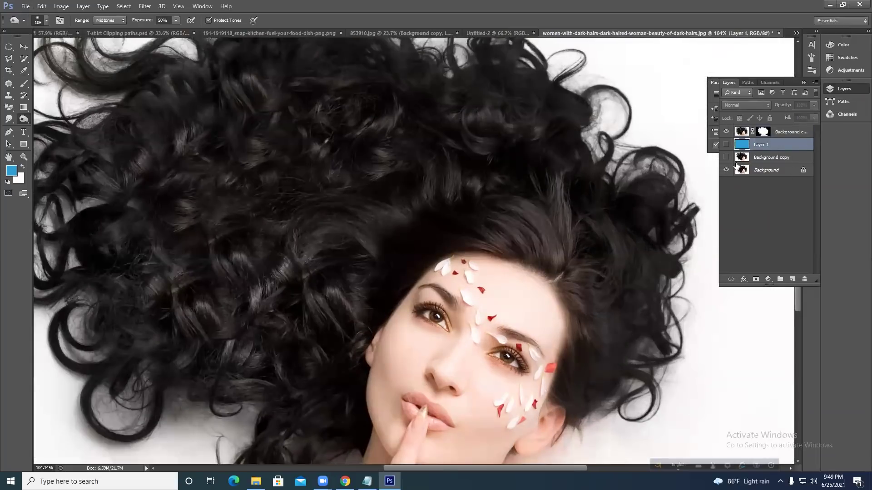
{"action": "left_click", "coordinate": [726, 144]}
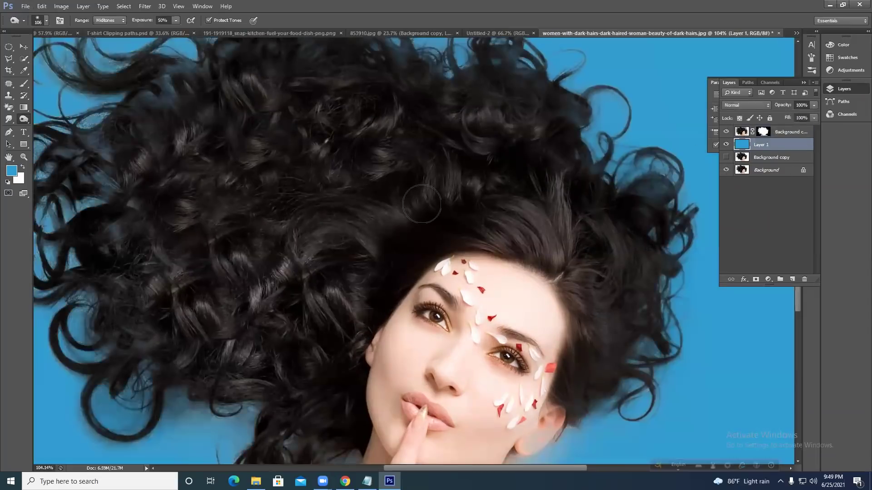
{"action": "scroll", "coordinate": [416, 206], "scroll_direction": "down", "scroll_amount": 2}
{"action": "mouse_move", "coordinate": [623, 179]}
{"action": "left_mouse_down"}
{"action": "mouse_move", "coordinate": [650, 220]}
{"action": "mouse_move", "coordinate": [659, 268]}
{"action": "mouse_move", "coordinate": [644, 298]}
{"action": "mouse_move", "coordinate": [648, 334]}
{"action": "mouse_move", "coordinate": [635, 370]}
{"action": "mouse_move", "coordinate": [599, 362]}
{"action": "mouse_move", "coordinate": [581, 346]}
{"action": "mouse_move", "coordinate": [445, 369]}
{"action": "mouse_move", "coordinate": [362, 398]}
{"action": "mouse_move", "coordinate": [315, 386]}
{"action": "mouse_move", "coordinate": [313, 364]}
{"action": "mouse_move", "coordinate": [325, 391]}
{"action": "mouse_move", "coordinate": [338, 377]}
{"action": "mouse_move", "coordinate": [330, 349]}
{"action": "mouse_move", "coordinate": [204, 297]}
{"action": "mouse_move", "coordinate": [215, 324]}
{"action": "mouse_move", "coordinate": [209, 138]}
{"action": "left_mouse_up"}
{"action": "left_click_drag", "start_coordinate": [216, 192], "coordinate": [215, 171]}
{"action": "left_click", "coordinate": [742, 132]}
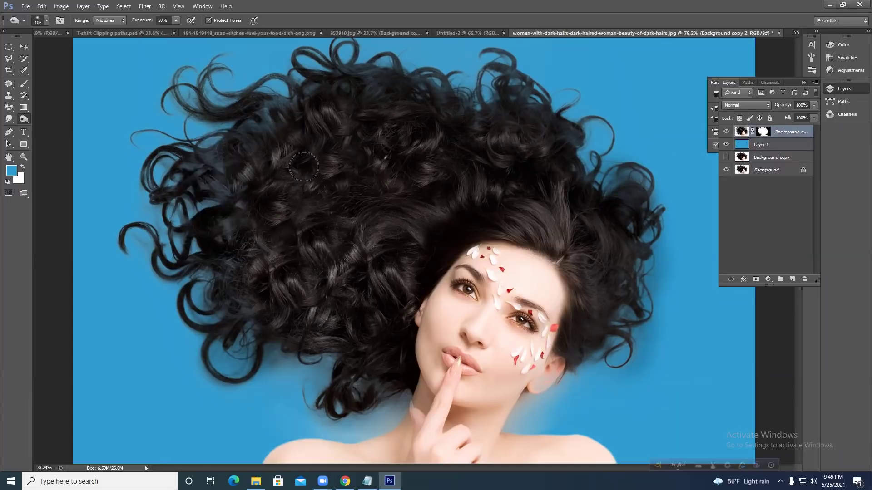
Switch to the Brush tool and target the cutout layer's mask.
{"action": "left_click", "coordinate": [24, 83]}
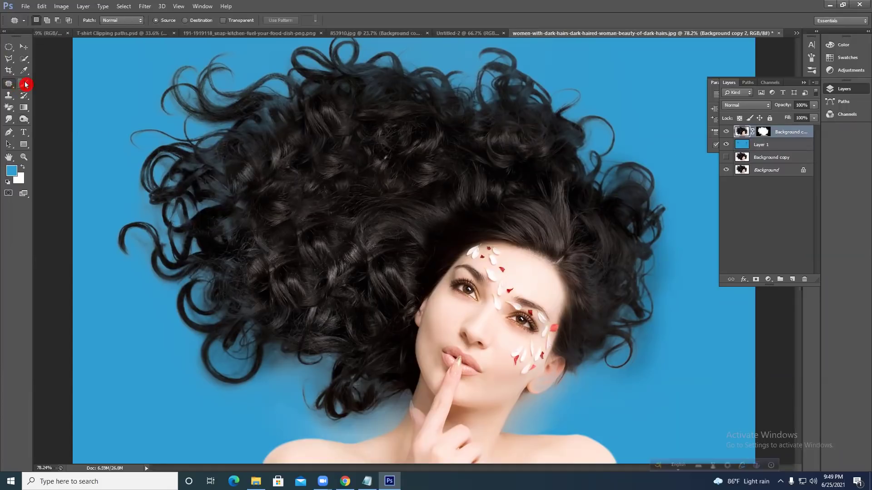
{"action": "left_click", "coordinate": [765, 132]}
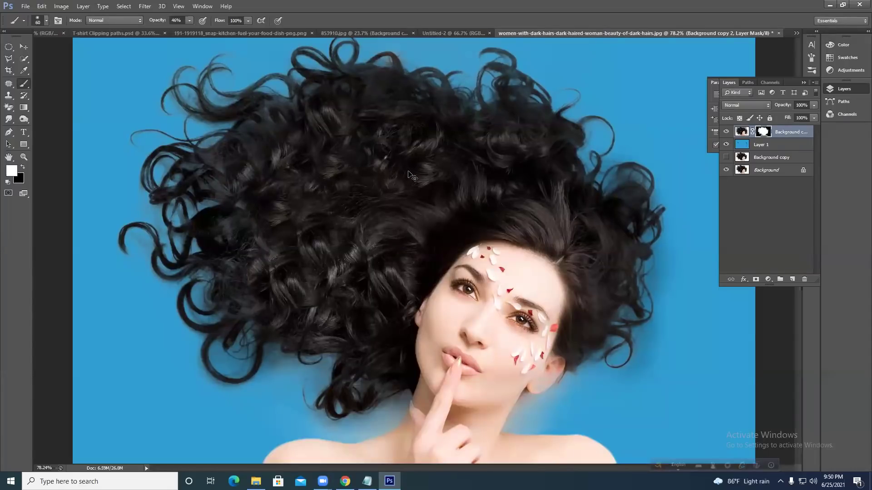
{"action": "scroll", "coordinate": [652, 278], "scroll_direction": "down", "scroll_amount": 2}
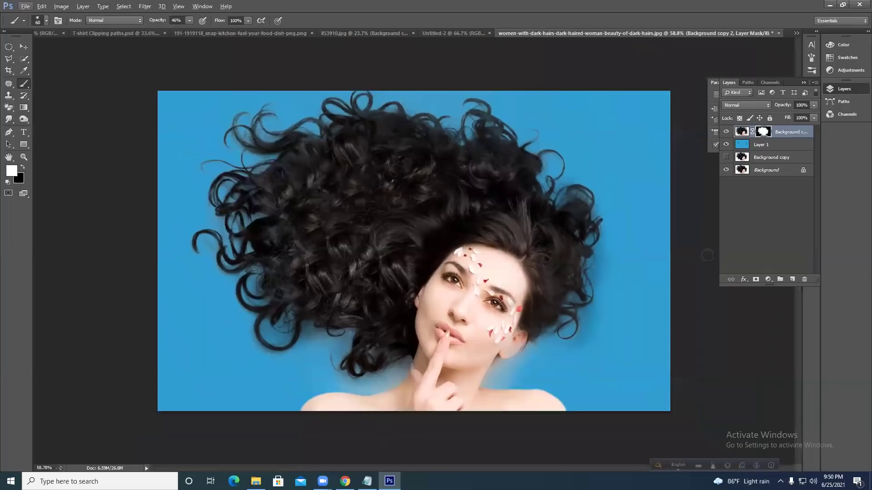